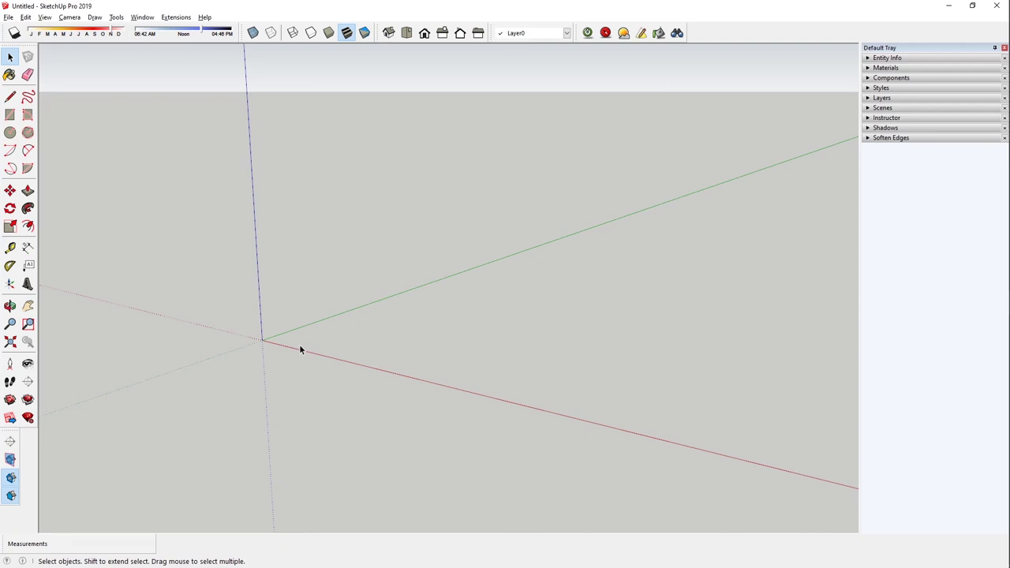
Draw a 3m by 3m floor rectangle starting at the axis origin
{"action": "middle_click", "coordinate": [272, 349]}
{"action": "key", "text": "r"}
{"action": "left_click", "coordinate": [262, 339]}
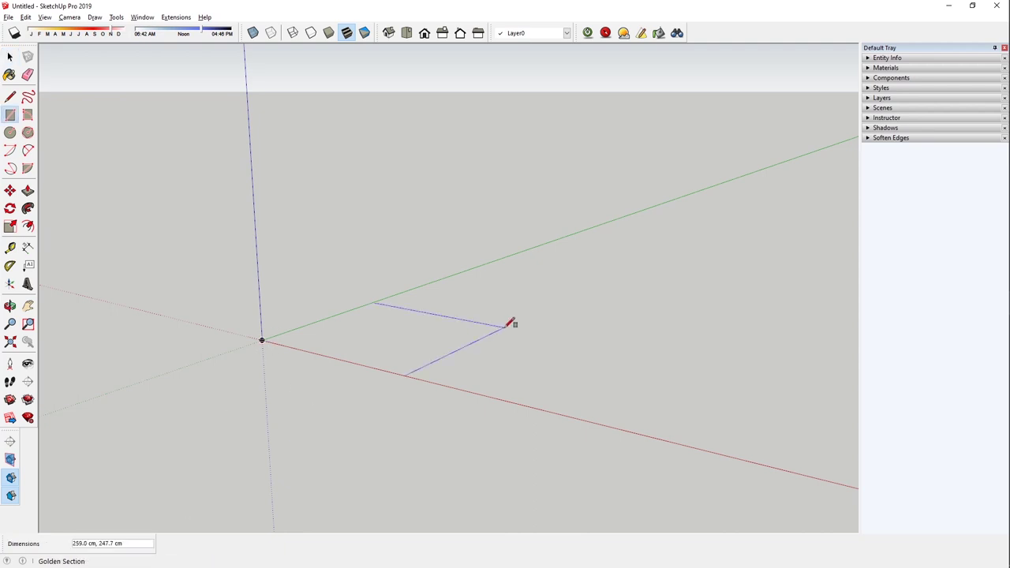
{"action": "left_click", "coordinate": [550, 320]}
{"action": "type", "text": "3m,3m"}
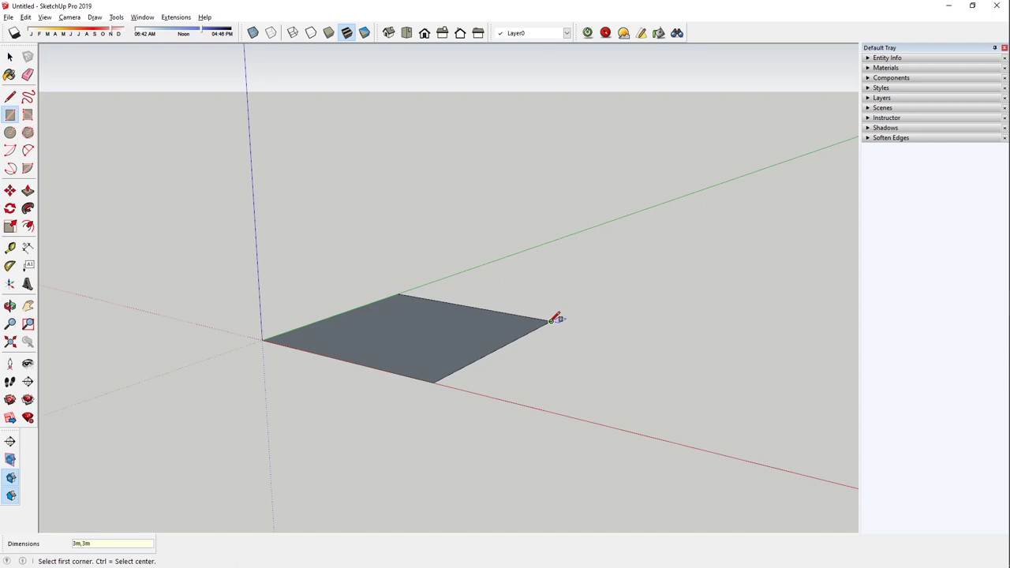
{"action": "key", "text": "Return"}
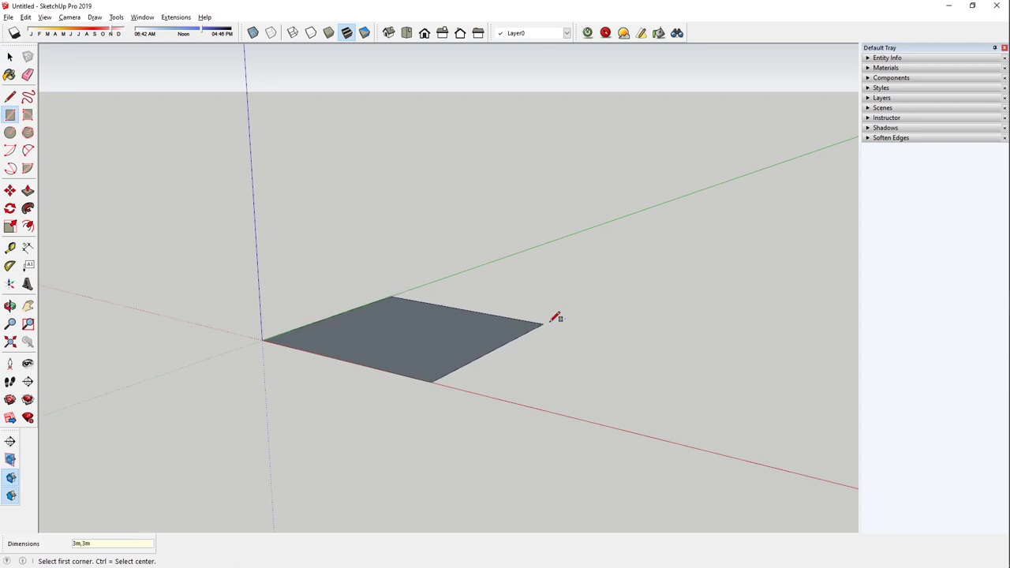
Push/pull the floor up 3 m into a box and return to Select
{"action": "key", "text": "p"}
{"action": "left_click", "coordinate": [520, 326]}
{"action": "type", "text": "3"}
{"action": "key", "text": "Return"}
{"action": "key", "text": "space"}
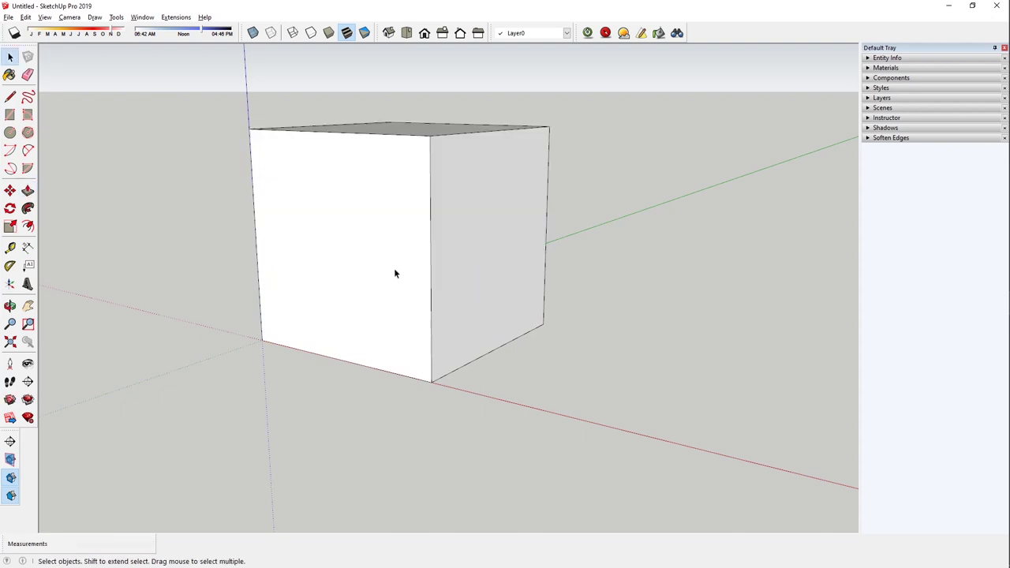
Delete the box's front wall to open up the room
{"action": "left_click", "coordinate": [338, 256]}
{"action": "key", "text": "Delete"}
{"action": "triple_click", "coordinate": [338, 259]}
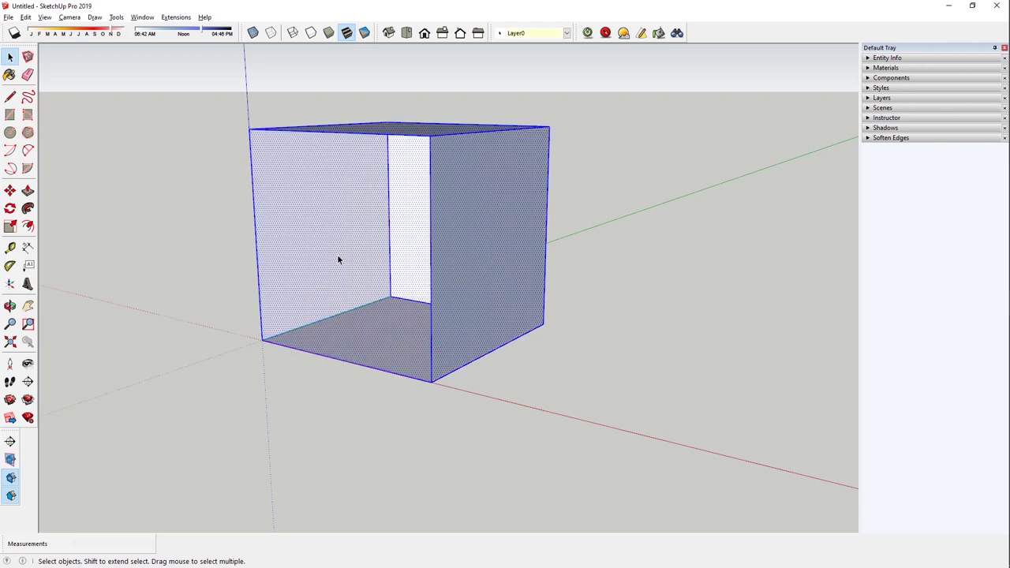
Orbit and zoom to a straight-on front view into the open room
{"action": "left_click", "coordinate": [665, 258]}
{"action": "middle_click_drag", "start_coordinate": [665, 257], "coordinate": [671, 218]}
{"action": "scroll", "coordinate": [676, 224], "scroll_direction": "up", "scroll_amount": 3}
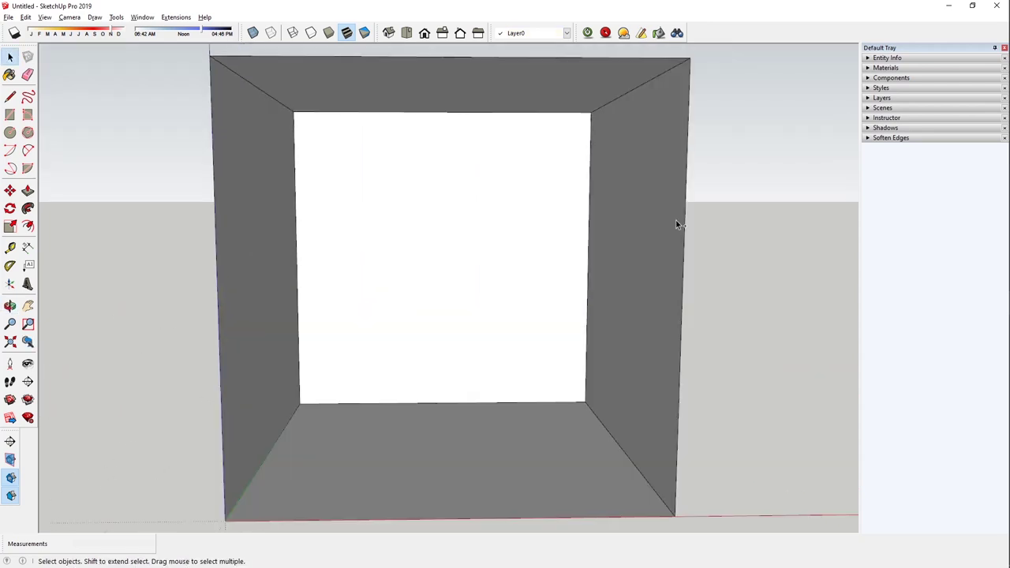
{"action": "middle_click_drag", "start_coordinate": [500, 180], "coordinate": [482, 197]}
{"action": "left_click", "coordinate": [10, 324]}
{"action": "scroll", "coordinate": [397, 331], "scroll_direction": "up", "scroll_amount": 1}
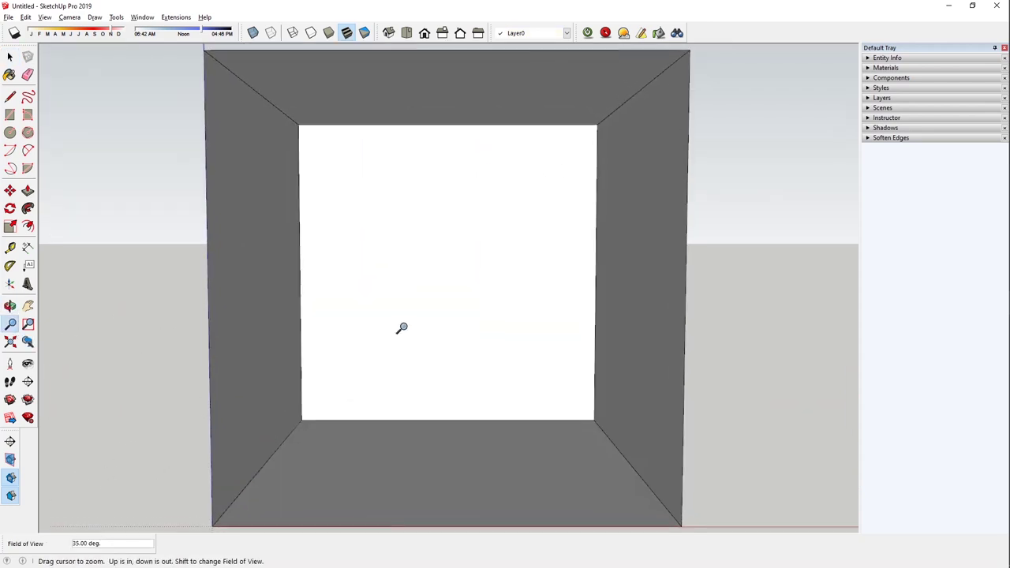
{"action": "scroll", "coordinate": [404, 327], "scroll_direction": "up", "scroll_amount": 1}
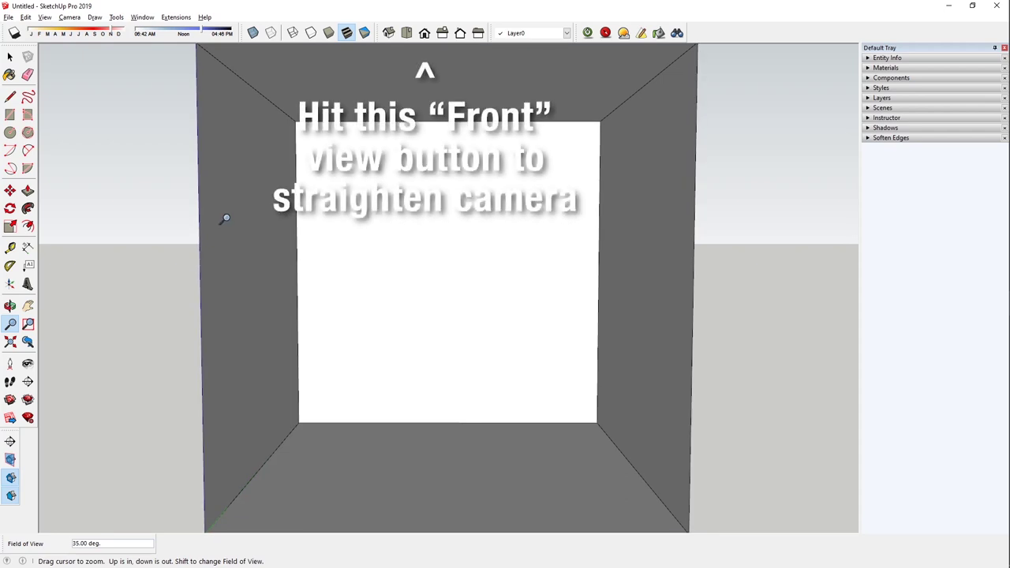
{"action": "key", "text": "space"}
Turn off scene transitions in Model Info > Animation and check that Scene 1 restores the view
{"action": "left_click", "coordinate": [142, 16]}
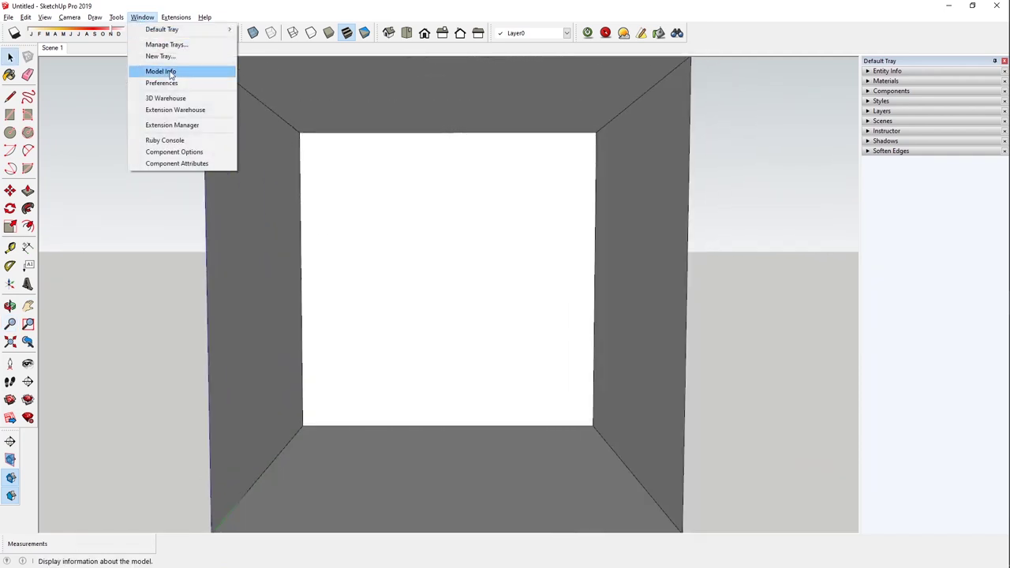
{"action": "left_click", "coordinate": [160, 71]}
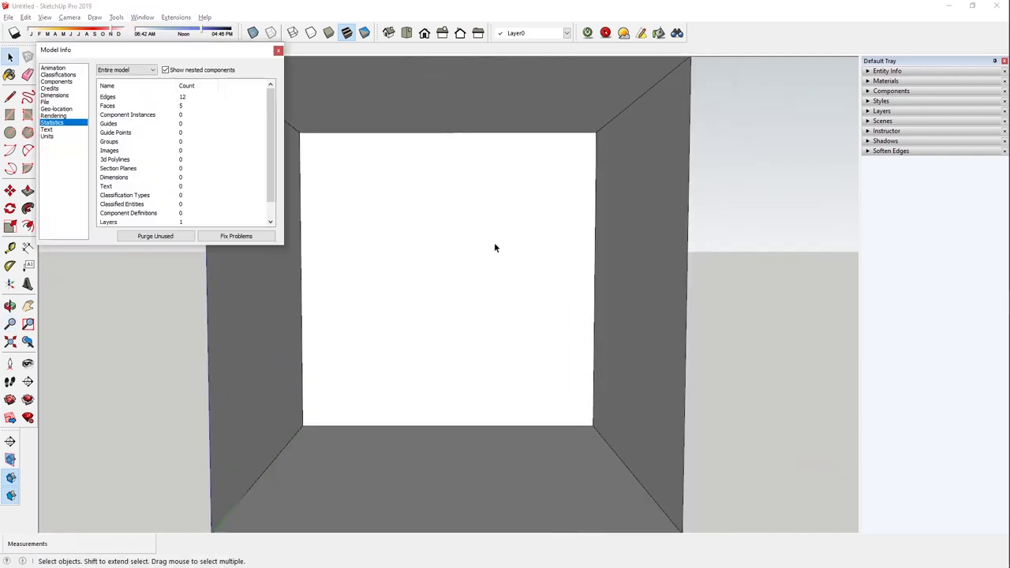
{"action": "left_click", "coordinate": [57, 69]}
{"action": "left_click", "coordinate": [110, 82]}
{"action": "left_click", "coordinate": [277, 50]}
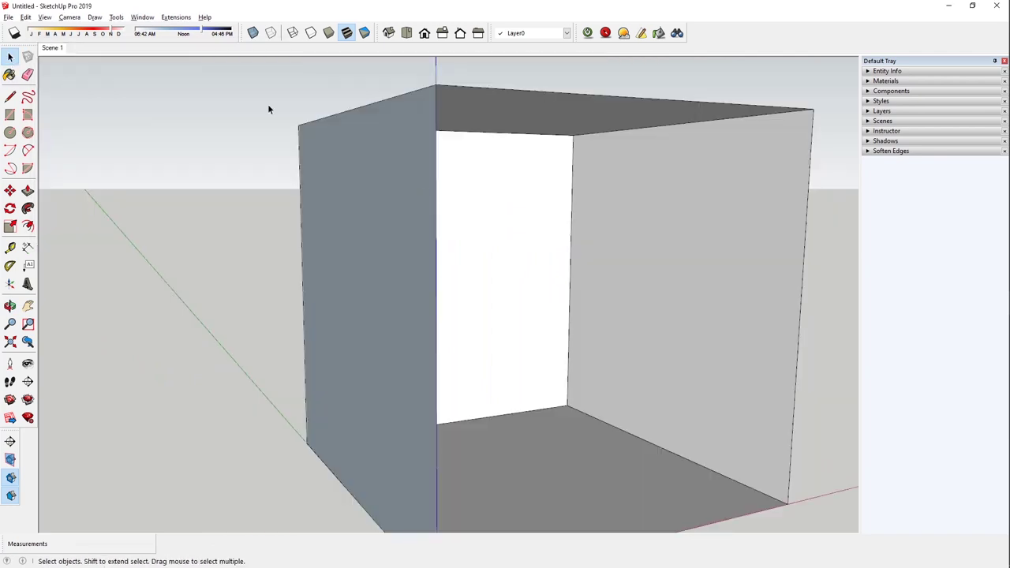
{"action": "left_click", "coordinate": [52, 47]}
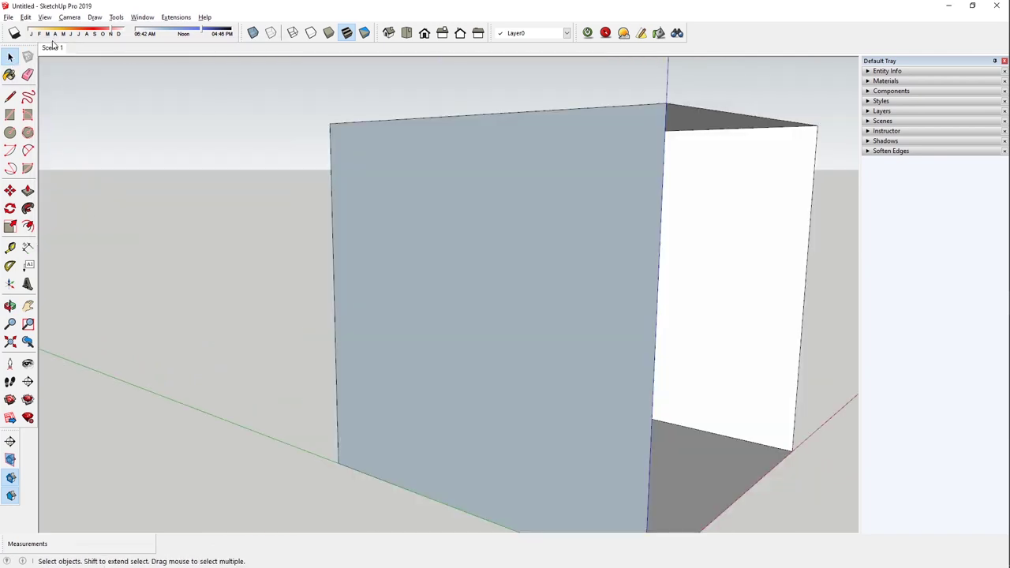
{"action": "left_click", "coordinate": [52, 48]}
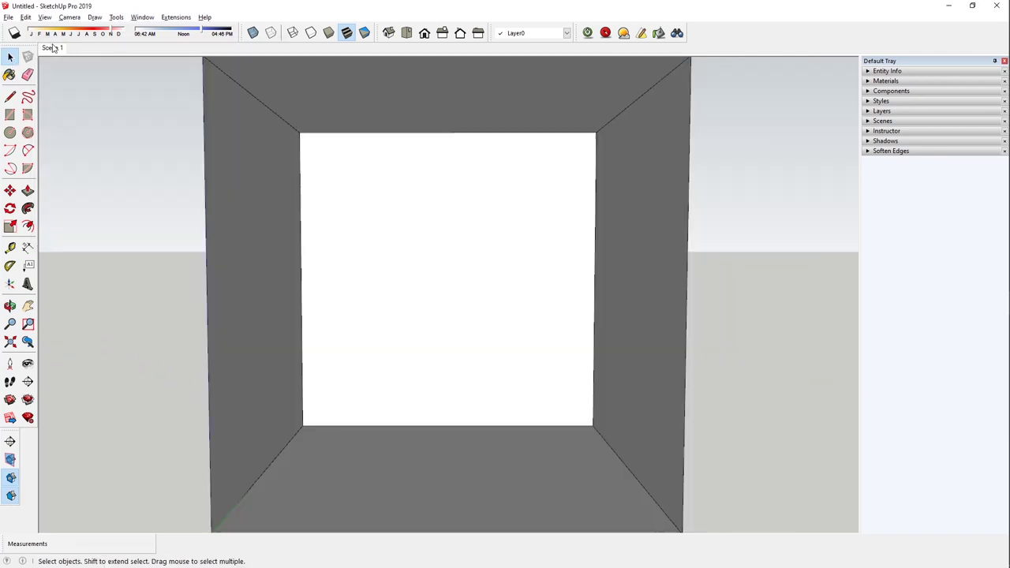
Place a Twilight light just below the ceiling, aimed downward, and name it Light1
{"action": "left_click", "coordinate": [641, 34]}
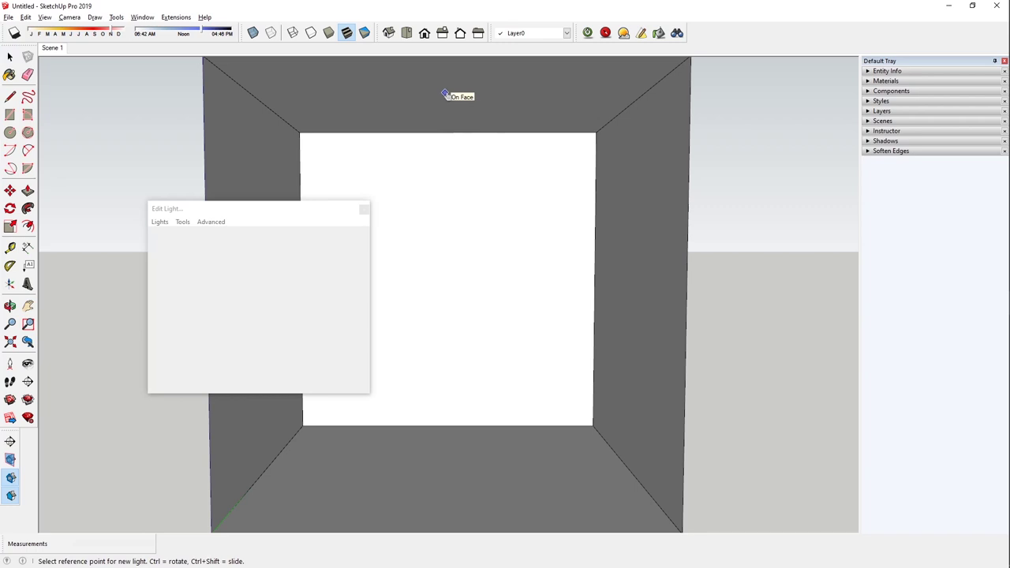
{"action": "left_click_drag", "start_coordinate": [290, 212], "coordinate": [195, 97]}
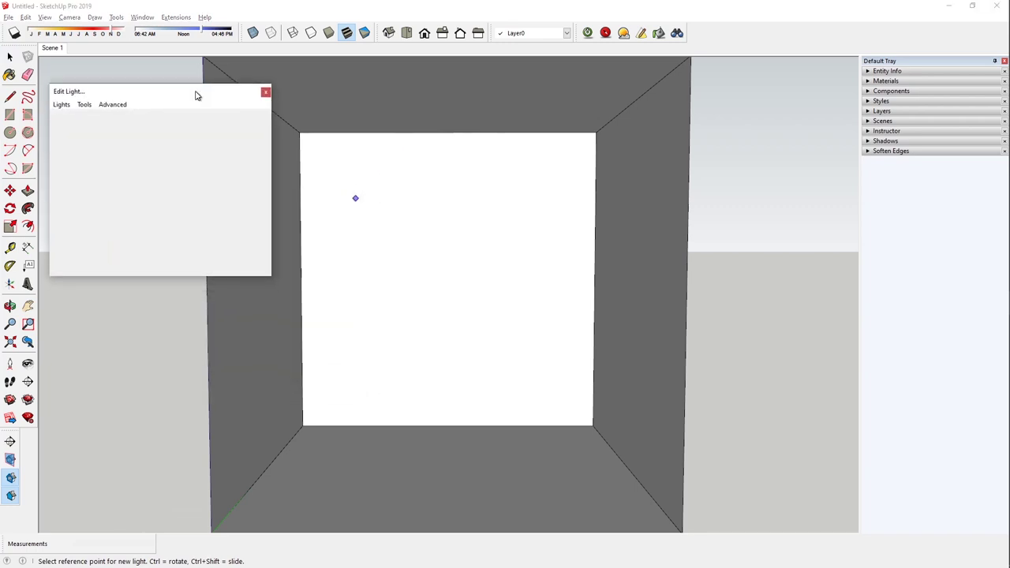
{"action": "left_click", "coordinate": [435, 101]}
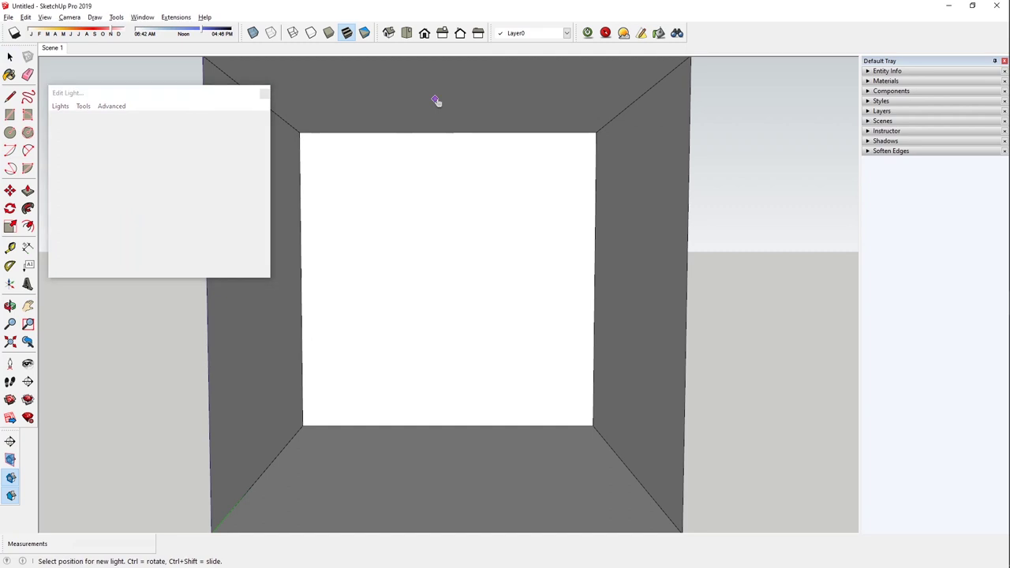
{"action": "left_click", "coordinate": [438, 153]}
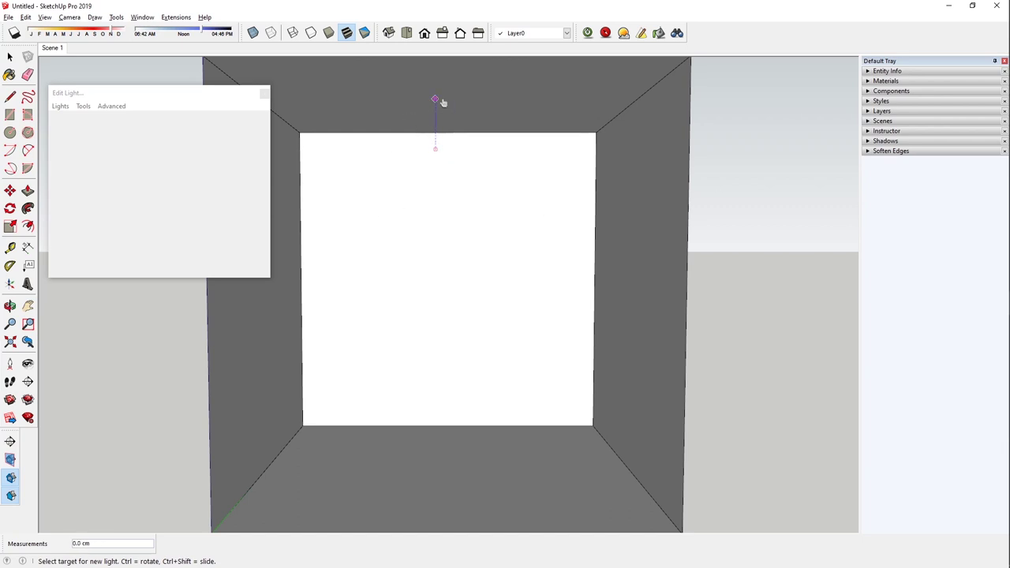
{"action": "left_click", "coordinate": [436, 475]}
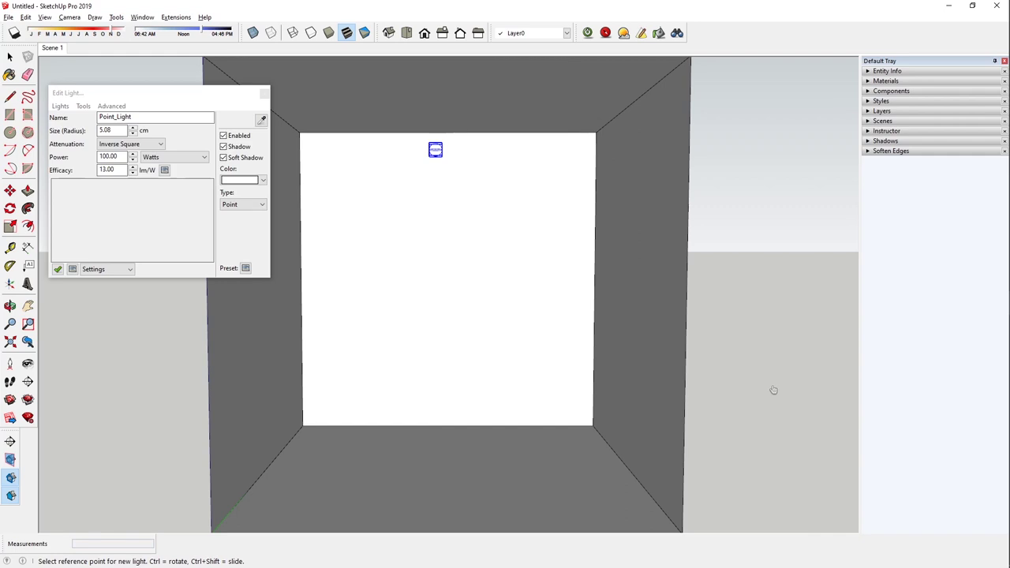
{"action": "left_click", "coordinate": [169, 116]}
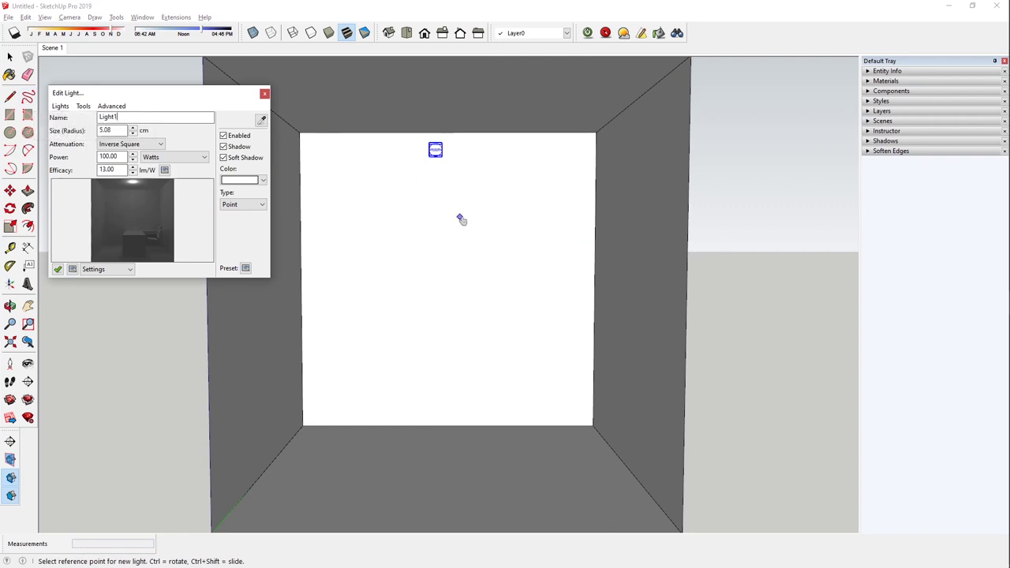
{"action": "key", "text": "space"}
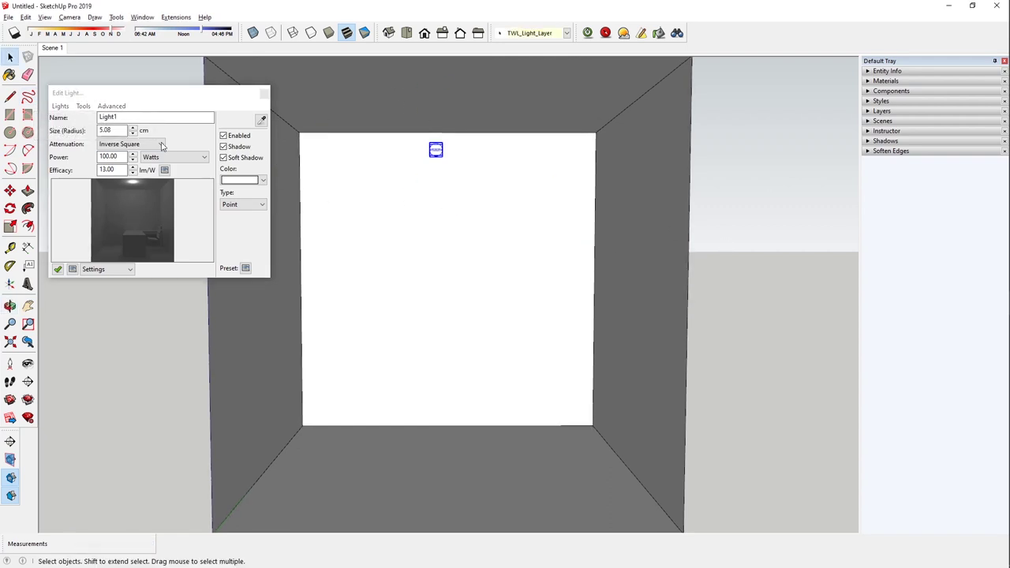
Set Twilight's sky type to Background Color and disable the sun
{"action": "left_click", "coordinate": [623, 32]}
{"action": "left_click", "coordinate": [102, 97]}
{"action": "left_click", "coordinate": [110, 111]}
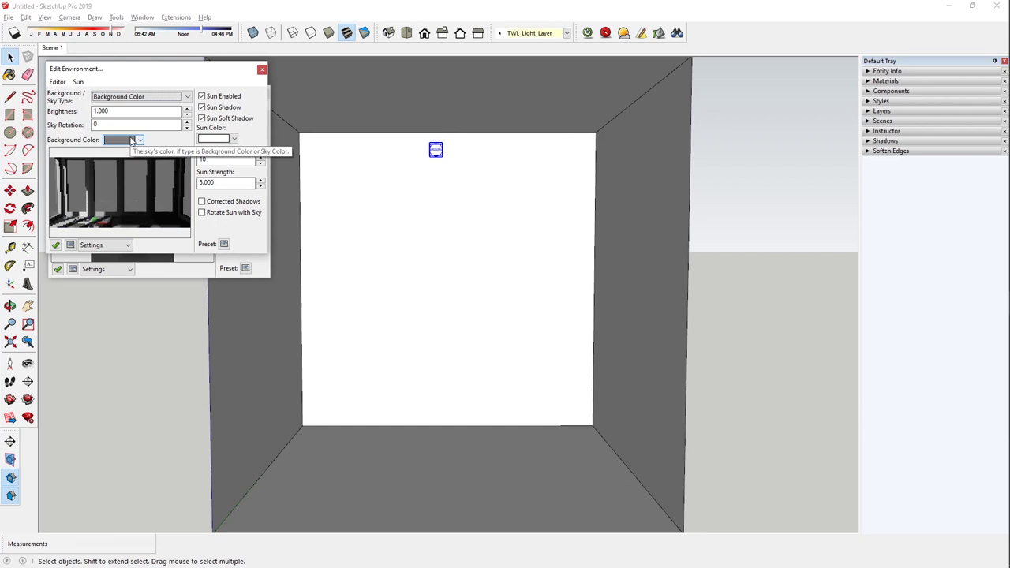
{"action": "left_click", "coordinate": [136, 140]}
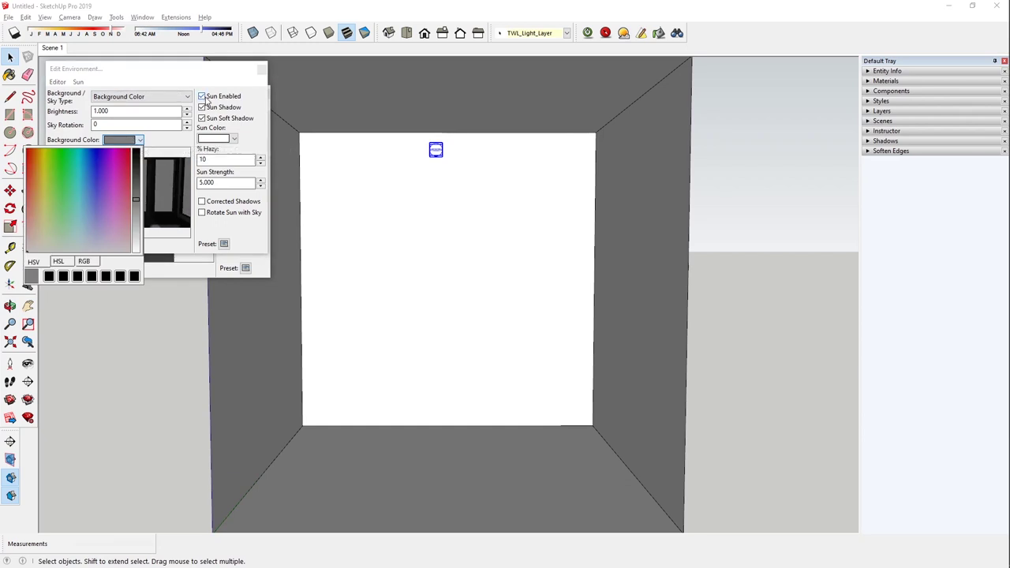
{"action": "left_click", "coordinate": [208, 97]}
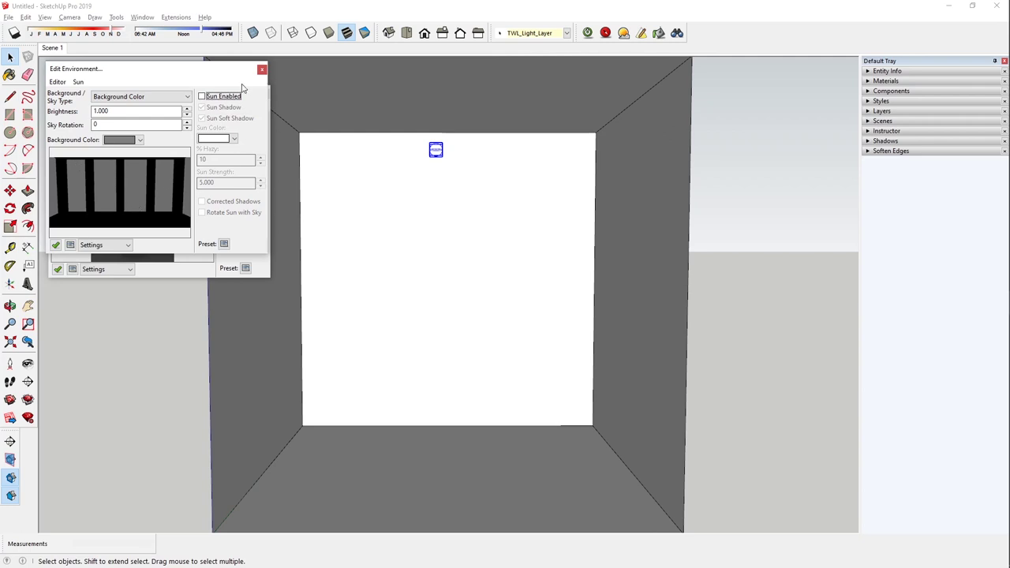
{"action": "left_click", "coordinate": [262, 70]}
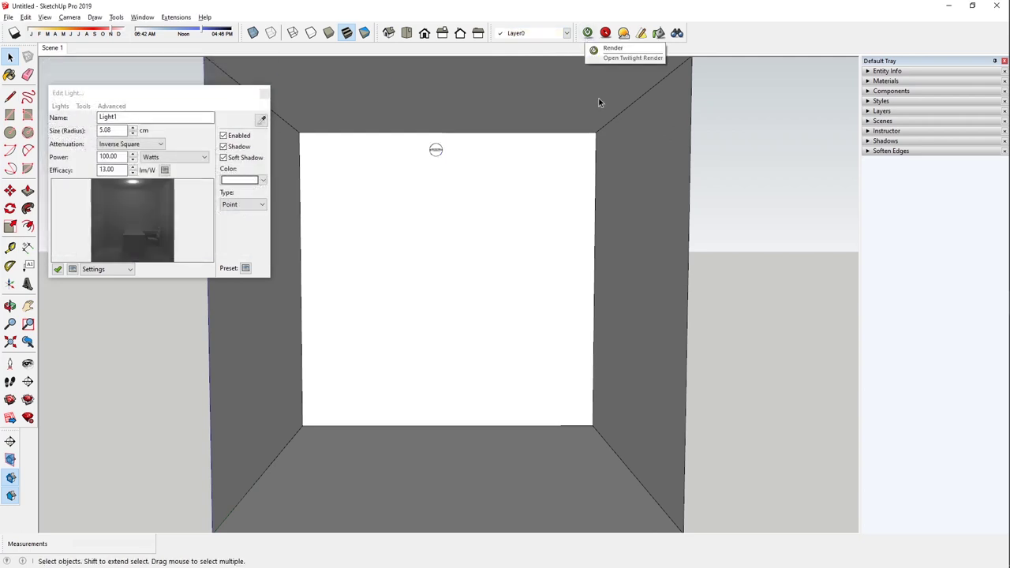
Start an Exploration Render preview and move its window aside
{"action": "left_click", "coordinate": [605, 33]}
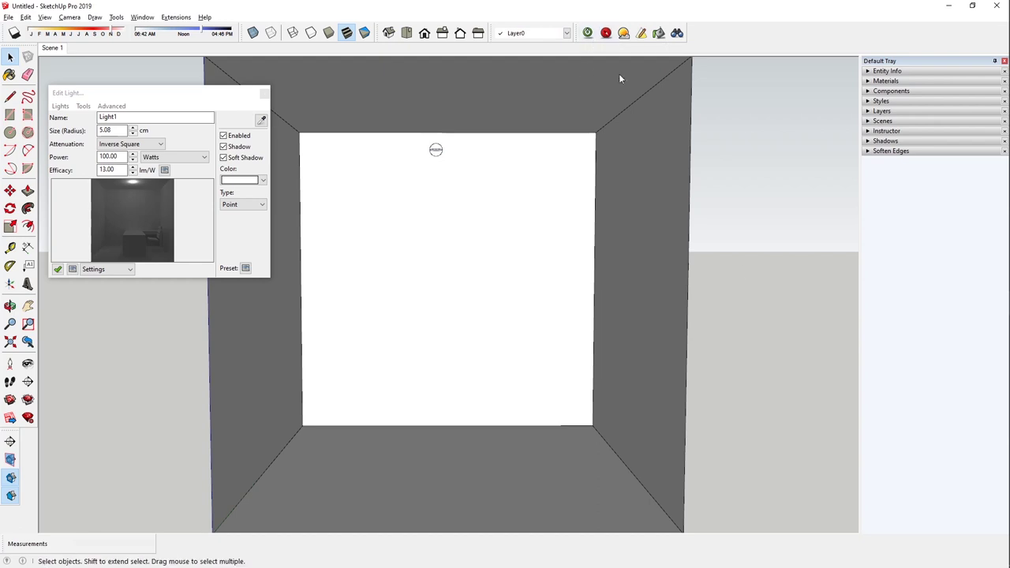
{"action": "left_click", "coordinate": [411, 177]}
{"action": "left_click_drag", "start_coordinate": [403, 146], "coordinate": [546, 73]}
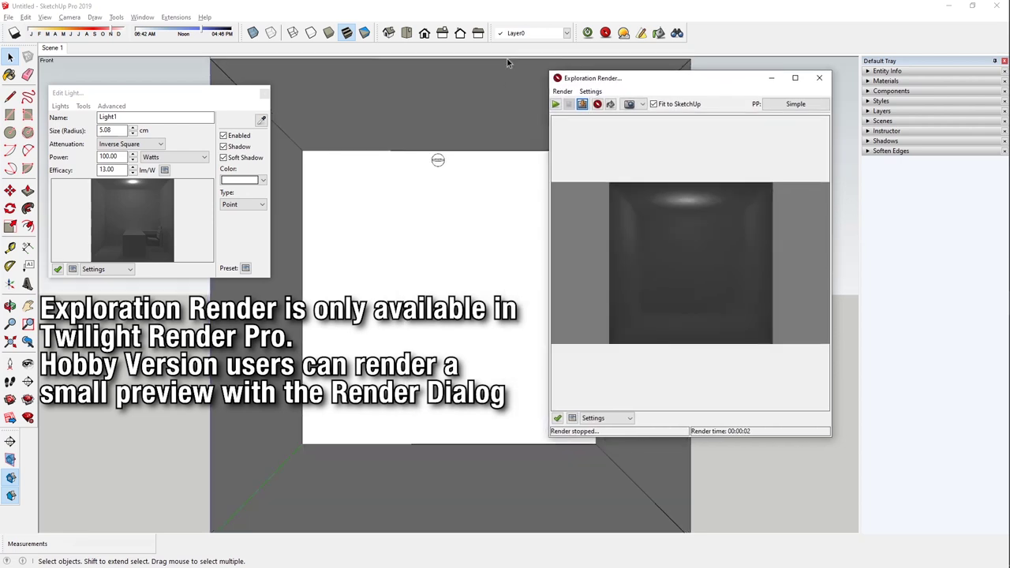
Set the render image size to 500 with view proportions unlocked
{"action": "left_click", "coordinate": [587, 33]}
{"action": "double_click", "coordinate": [319, 136]}
{"action": "type", "text": "6"}
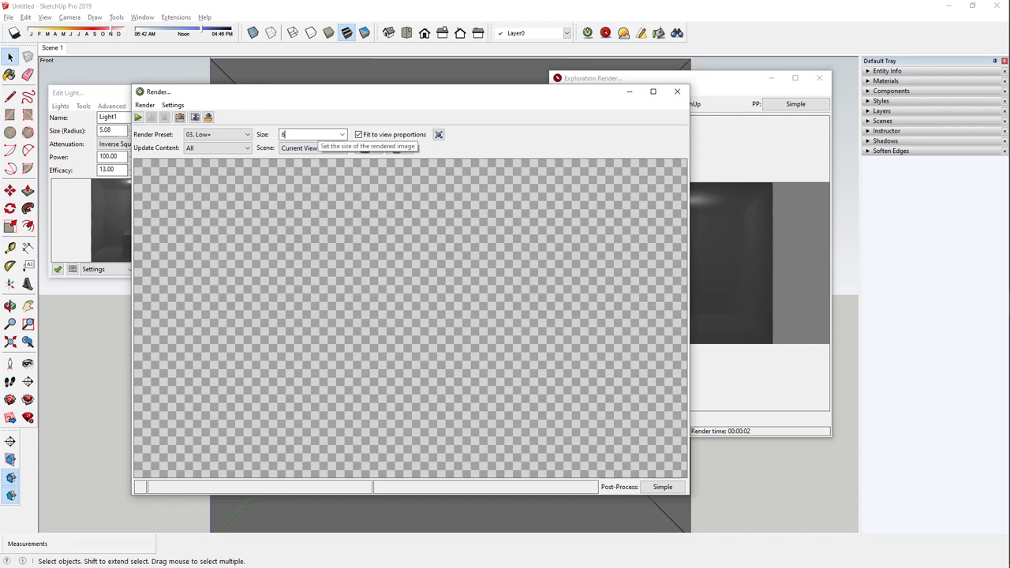
{"action": "left_click", "coordinate": [359, 135]}
{"action": "left_click", "coordinate": [314, 134]}
{"action": "type", "text": "500x500"}
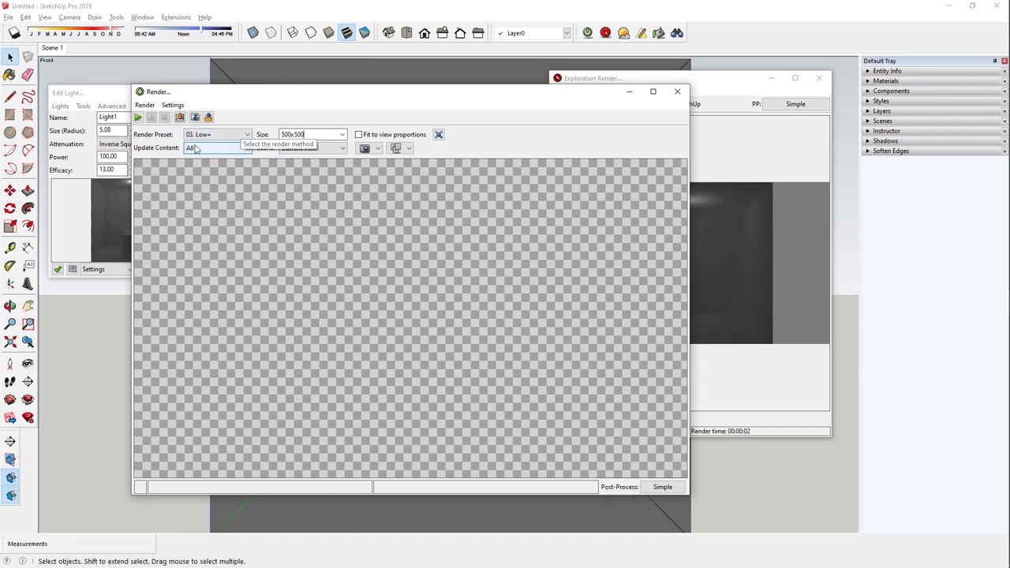
Render with the 01. Prelim preset, then close it without saving the image
{"action": "left_click", "coordinate": [247, 135]}
{"action": "left_click", "coordinate": [132, 180]}
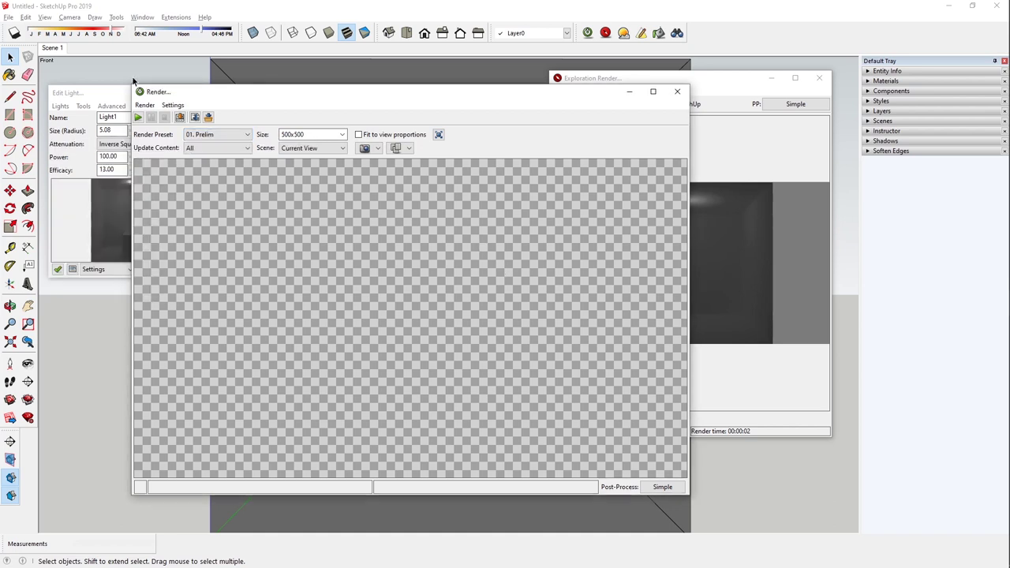
{"action": "left_click", "coordinate": [137, 118]}
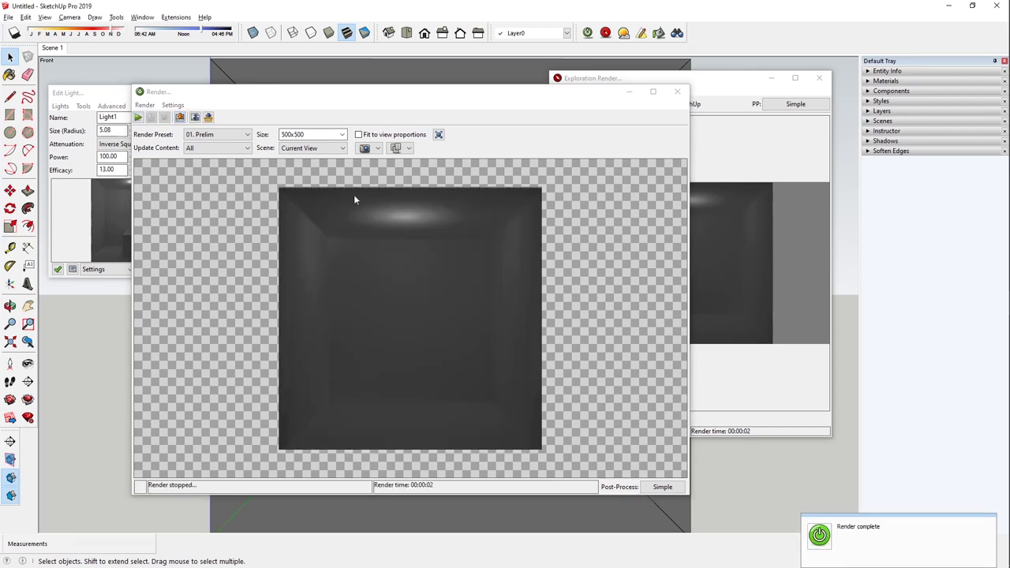
{"action": "left_click", "coordinate": [677, 91]}
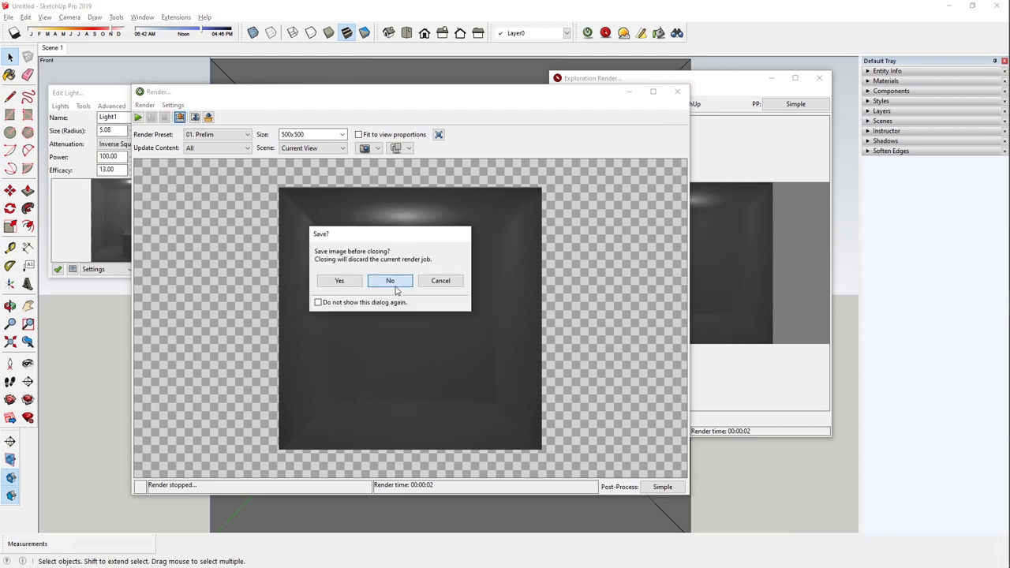
{"action": "left_click", "coordinate": [389, 281]}
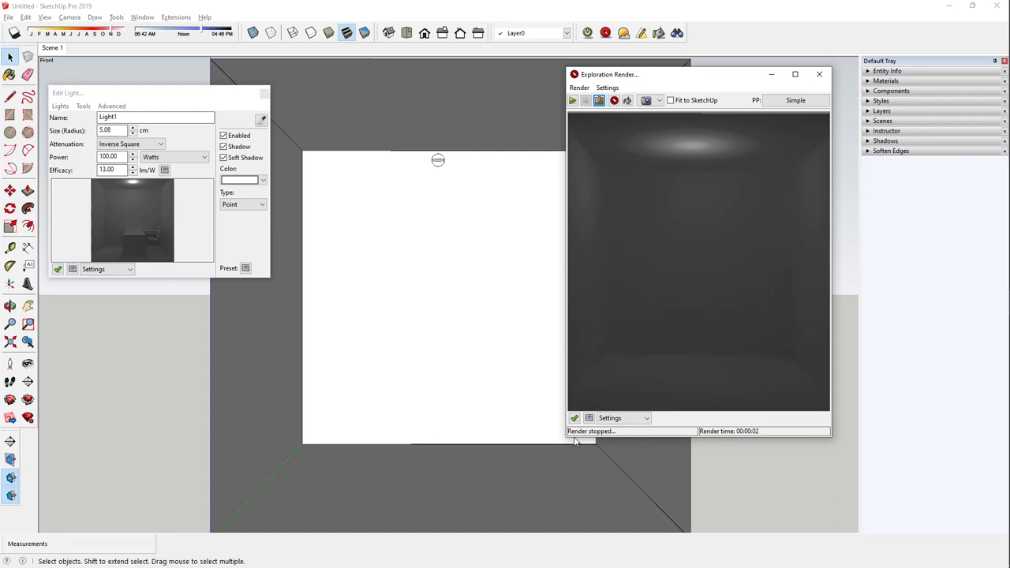
Enlarge and re-render the Exploration Render preview, then show its Simple post-process settings
{"action": "left_click_drag", "start_coordinate": [562, 440], "coordinate": [544, 418]}
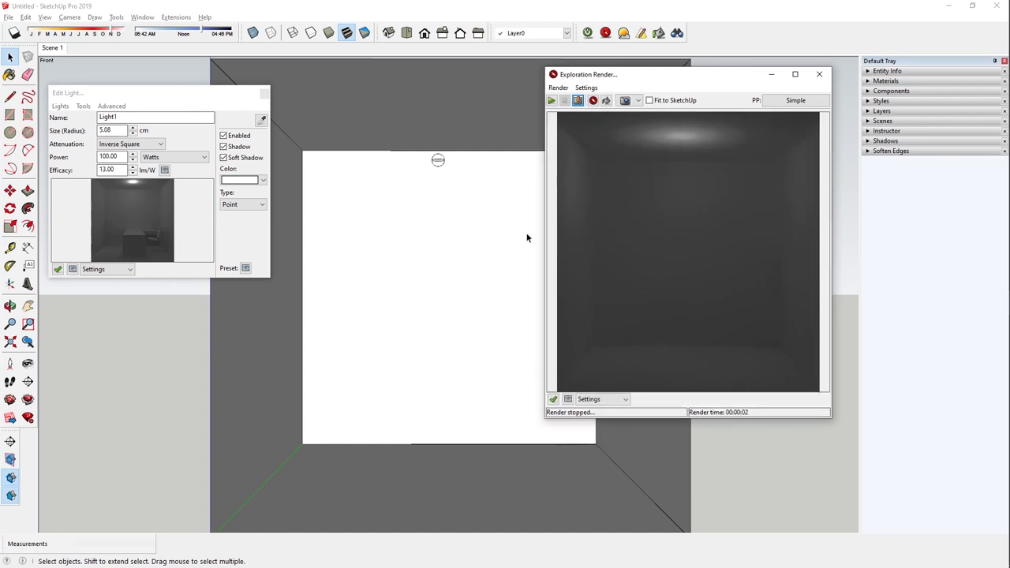
{"action": "left_click", "coordinate": [550, 100]}
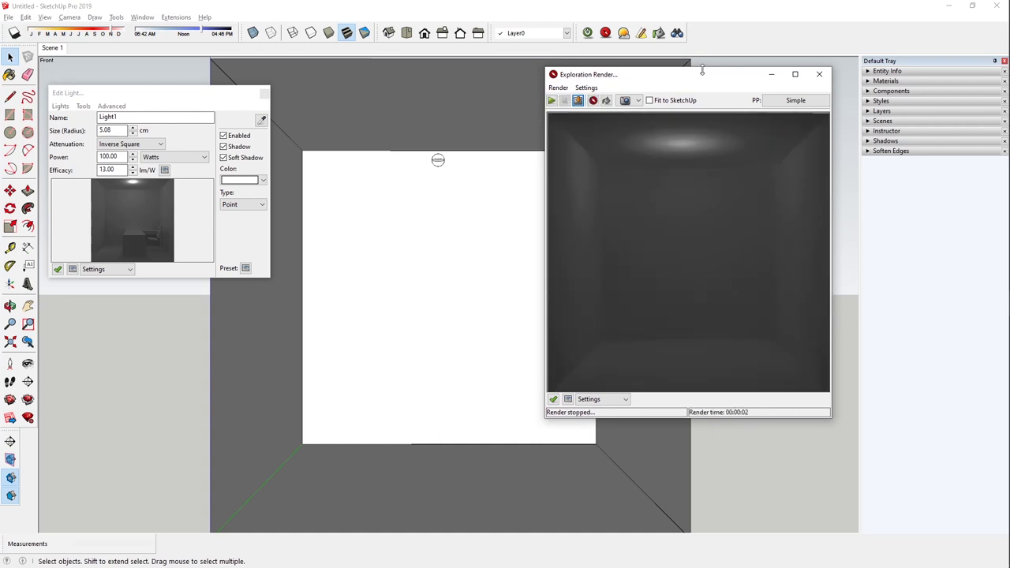
{"action": "left_click_drag", "start_coordinate": [704, 79], "coordinate": [734, 70]}
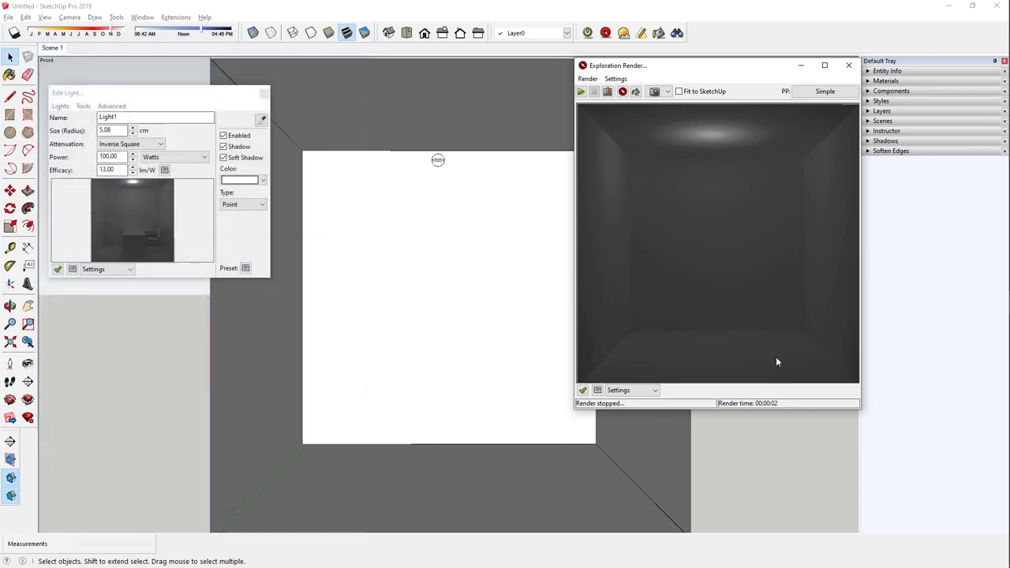
{"action": "left_click", "coordinate": [825, 98]}
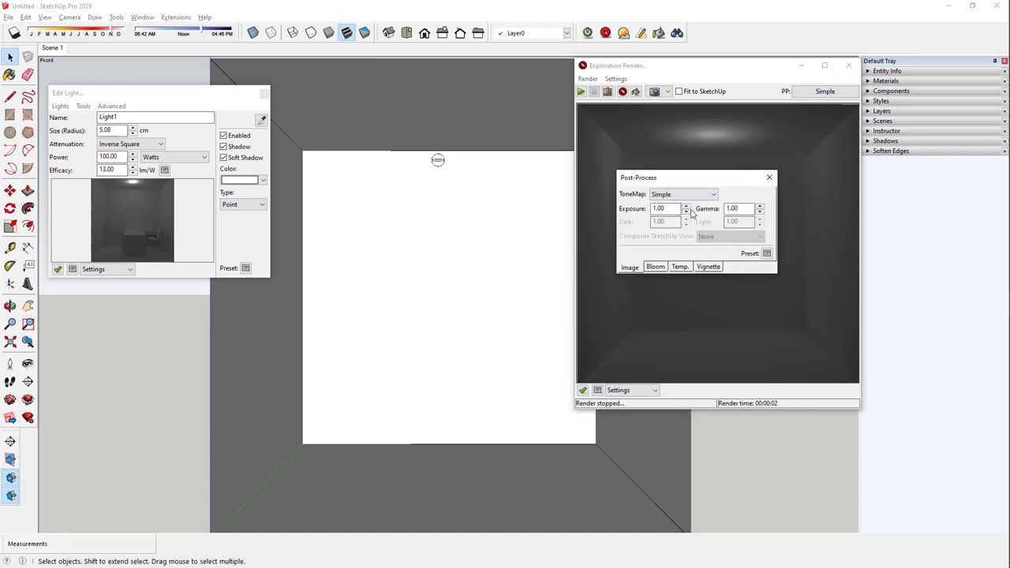
Set the Simple tone-mapping Exposure to 1.5 and move the dialog off the render
{"action": "double_click", "coordinate": [658, 208]}
{"action": "type", "text": "1"}
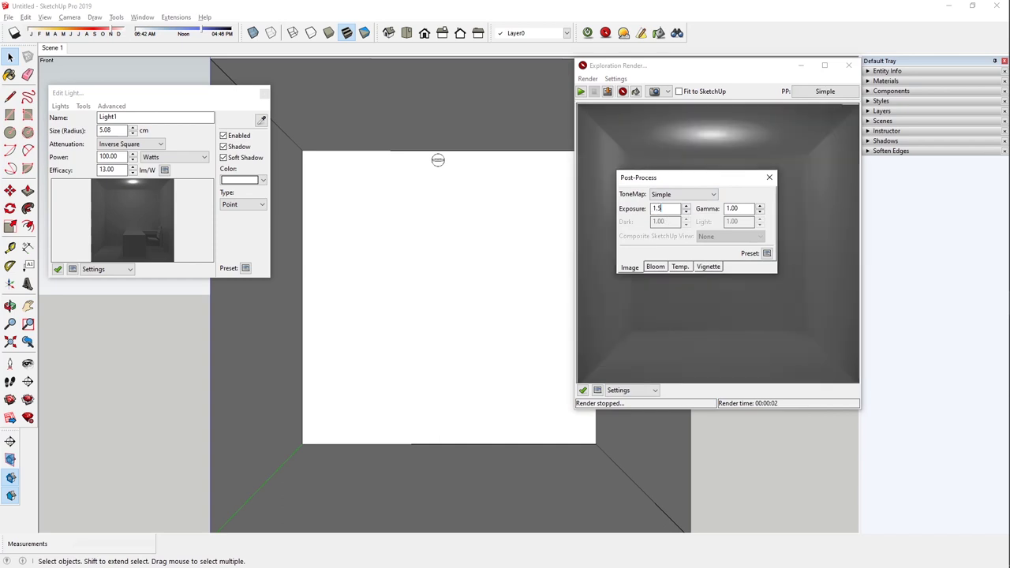
{"action": "left_click_drag", "start_coordinate": [734, 182], "coordinate": [530, 70]}
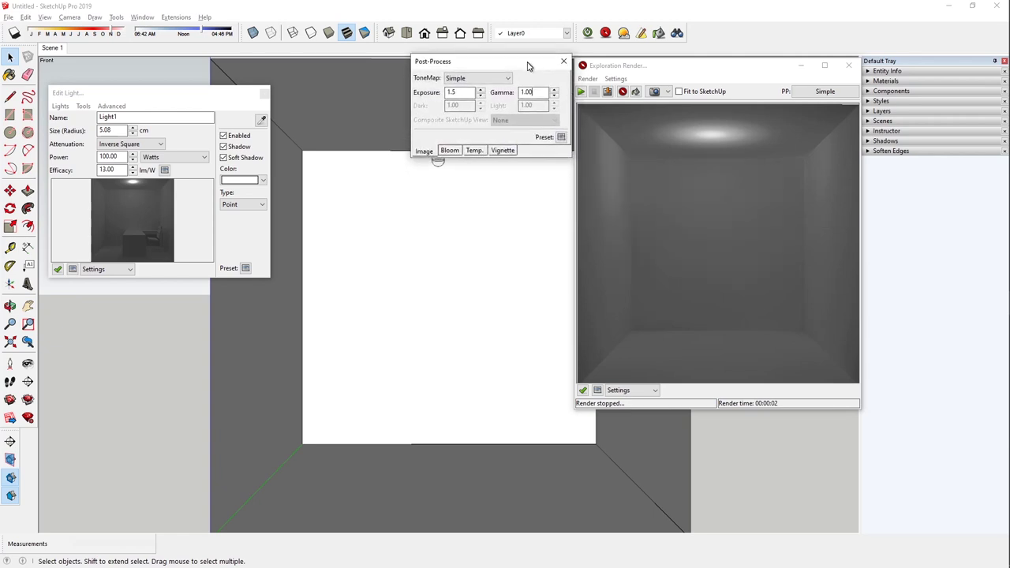
{"action": "double_click", "coordinate": [455, 96]}
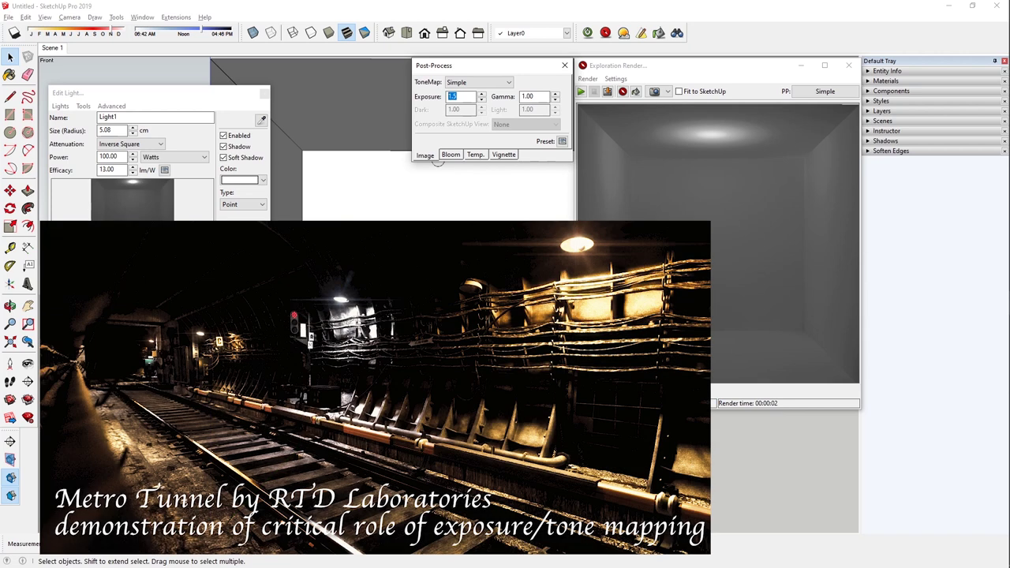
Try Linear tone mapping with Light 2 and Dark values of 2, then 1.5
{"action": "left_click", "coordinate": [473, 83]}
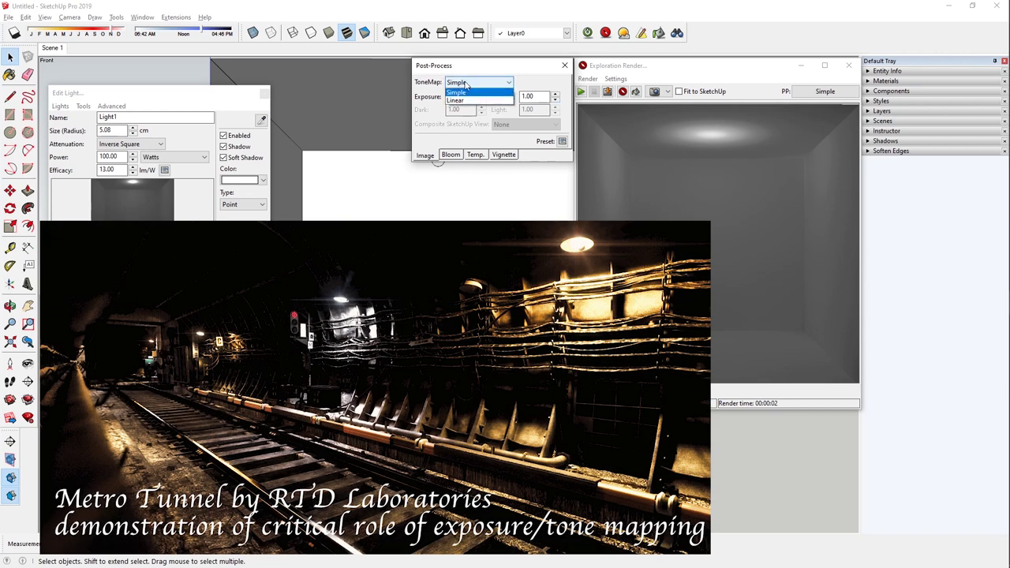
{"action": "left_click", "coordinate": [474, 109]}
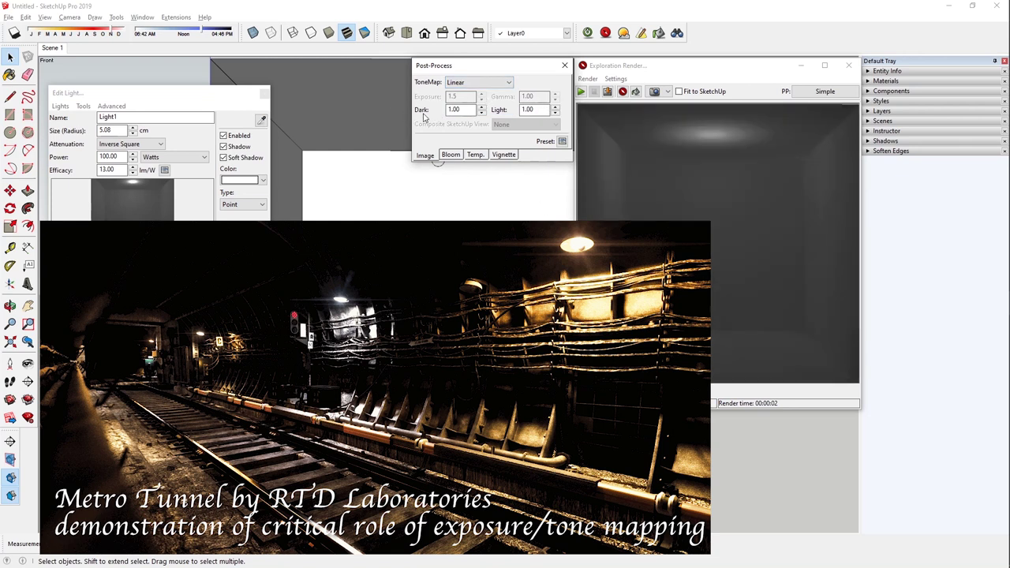
{"action": "key", "text": "Tab"}
{"action": "type", "text": "2"}
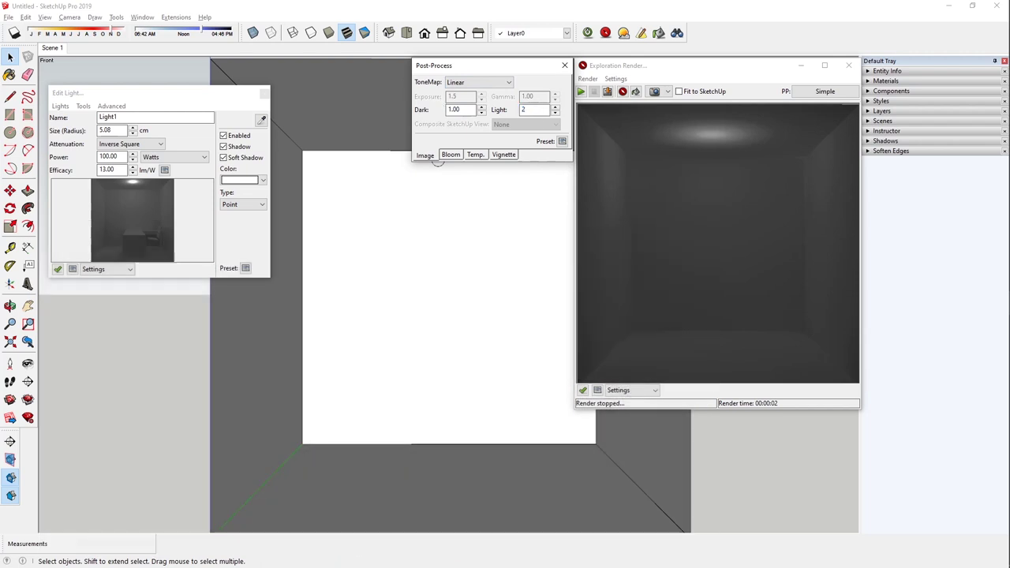
{"action": "key", "text": "Return"}
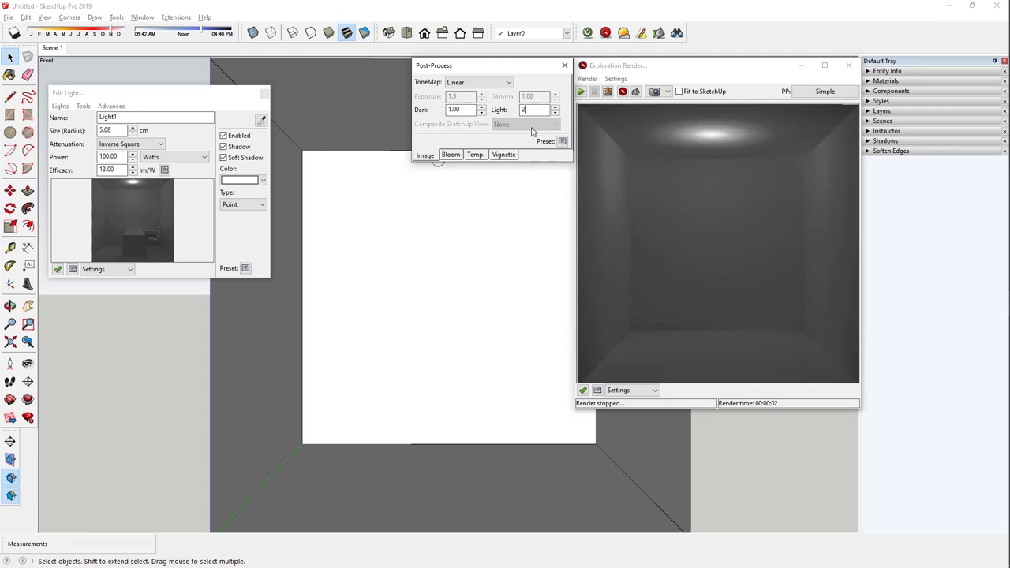
{"action": "double_click", "coordinate": [451, 111]}
{"action": "type", "text": "2"}
{"action": "key", "text": "Return"}
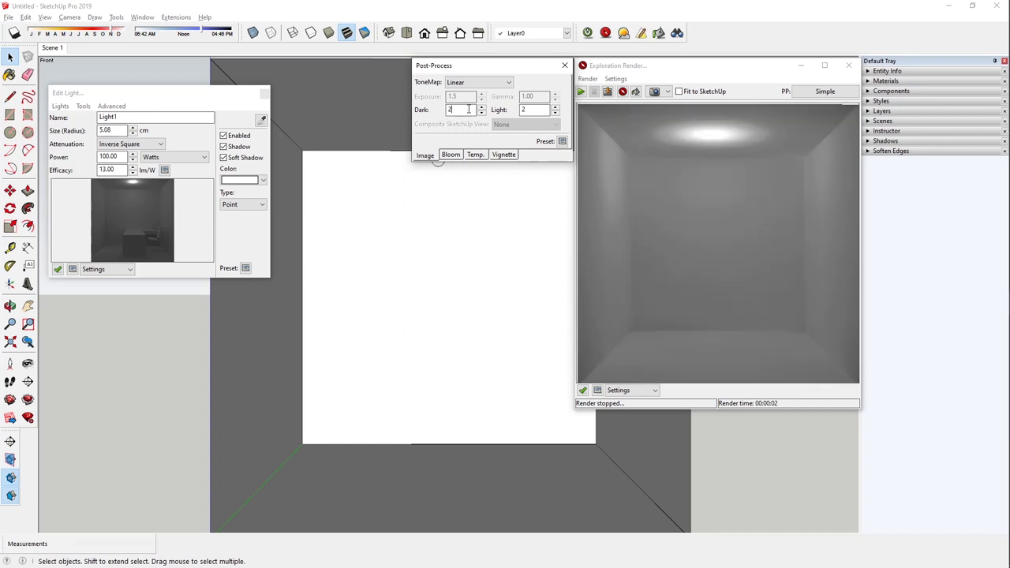
{"action": "type", "text": "1.5"}
{"action": "key", "text": "Return"}
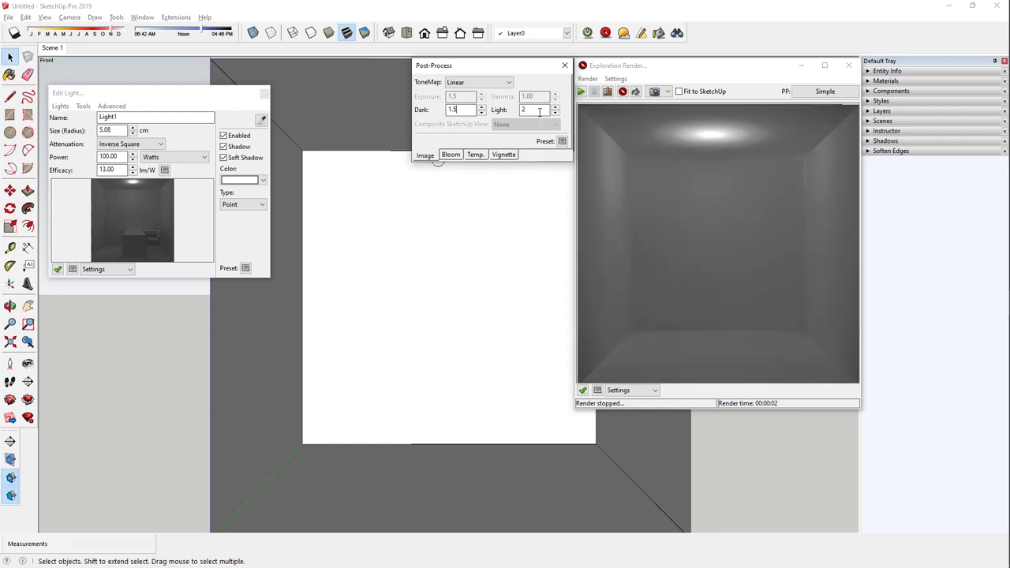
{"action": "left_click_drag", "start_coordinate": [540, 111], "coordinate": [496, 106]}
{"action": "type", "text": "1.25"}
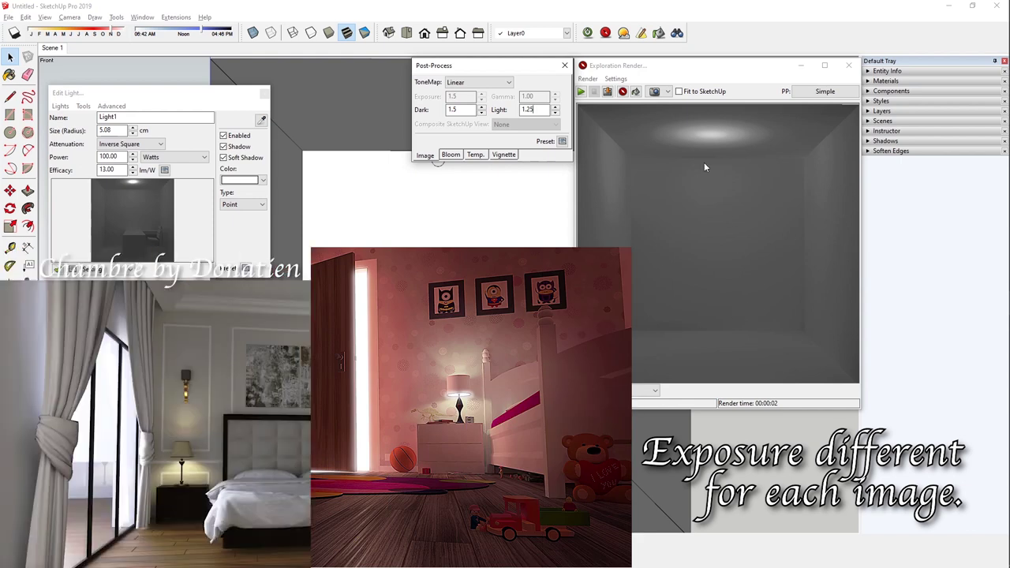
Switch tone mapping back to Simple and select its Exposure value
{"action": "left_click", "coordinate": [492, 82]}
{"action": "left_click", "coordinate": [456, 101]}
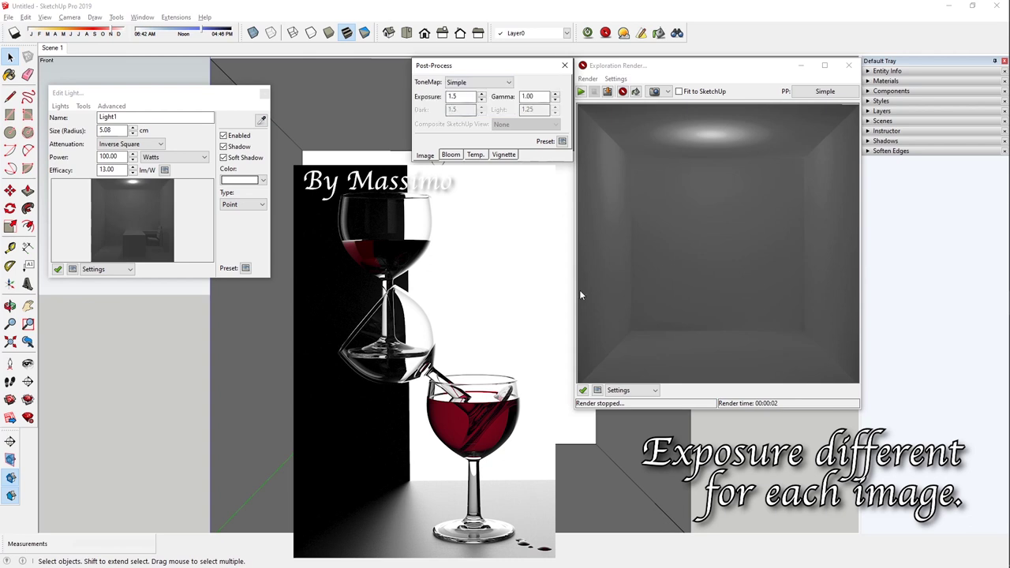
{"action": "double_click", "coordinate": [452, 96]}
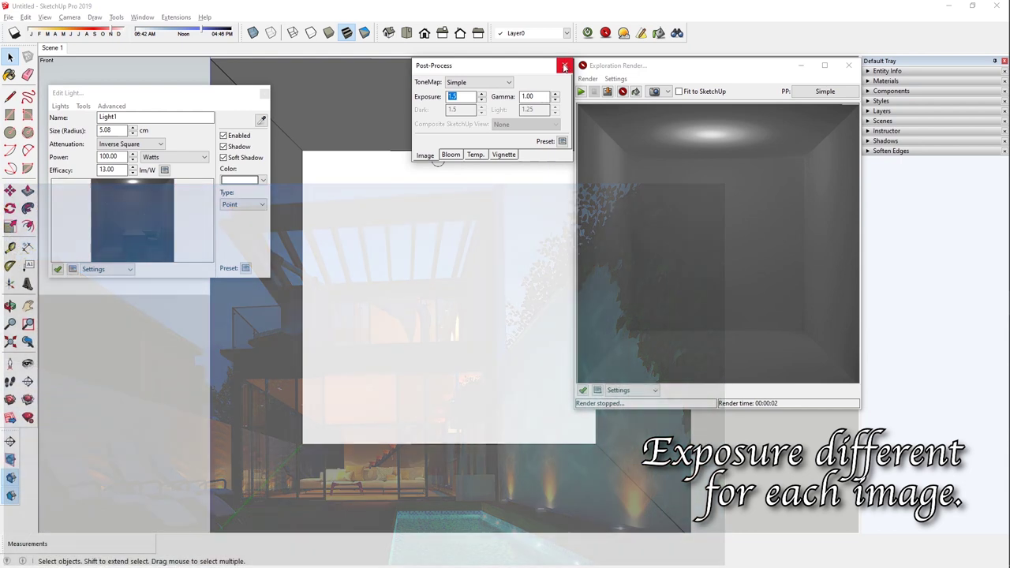
Close post-processing, then select Light1 and orbit and zoom around it to inspect it
{"action": "left_click", "coordinate": [564, 67]}
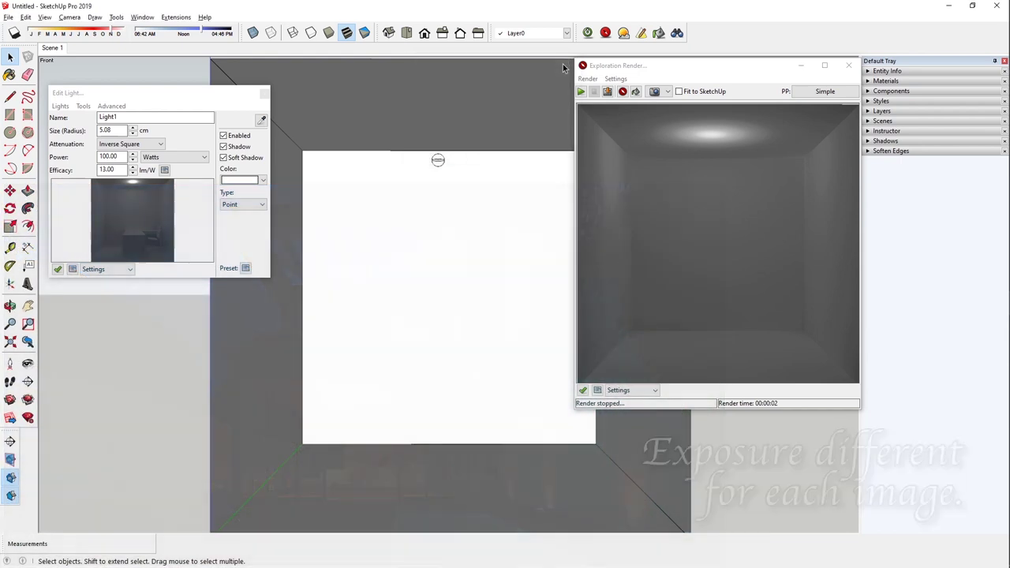
{"action": "left_click_drag", "start_coordinate": [116, 130], "coordinate": [64, 130]}
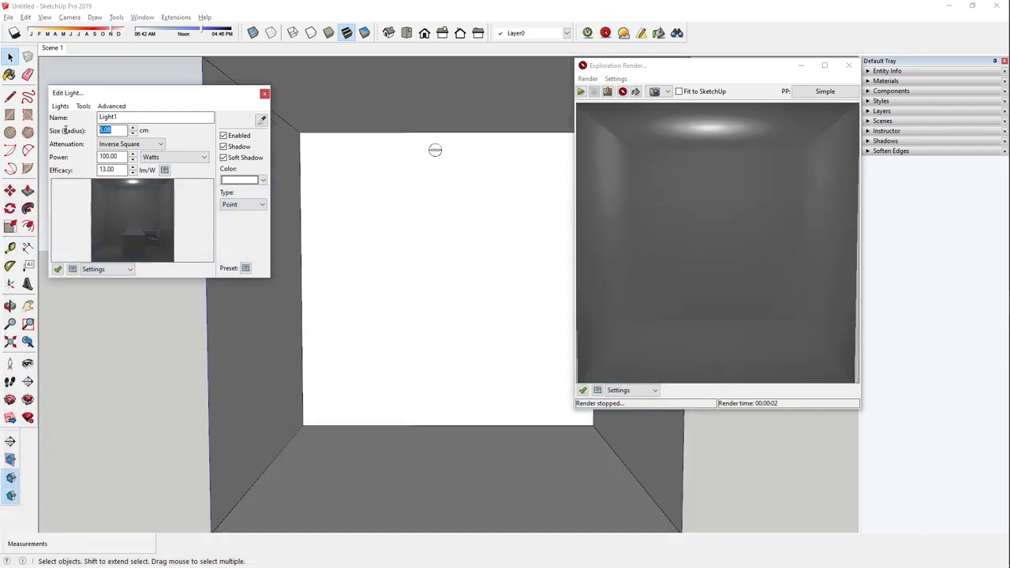
{"action": "left_click", "coordinate": [435, 154]}
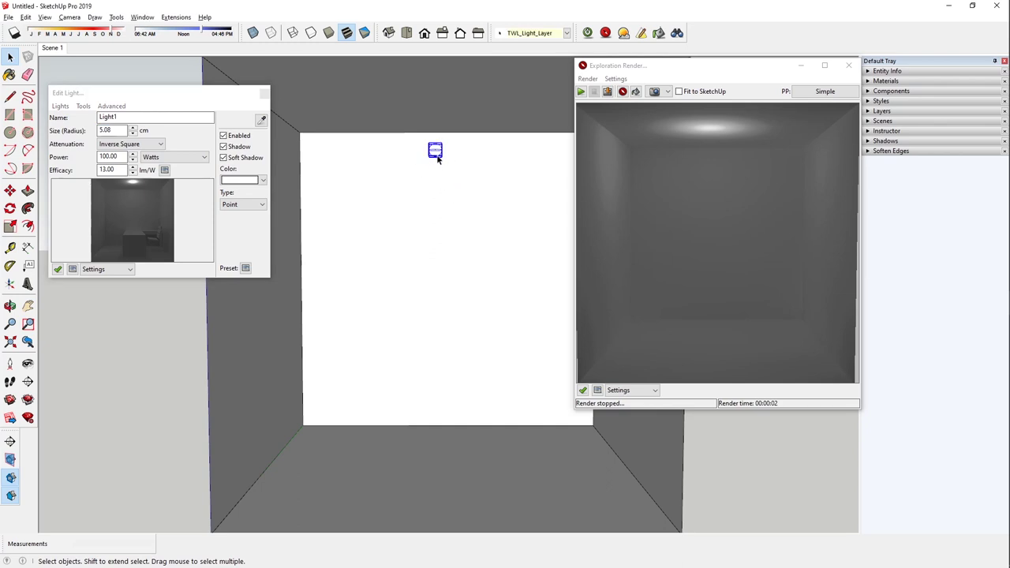
{"action": "middle_click_drag", "start_coordinate": [437, 158], "coordinate": [415, 152]}
{"action": "scroll", "coordinate": [434, 152], "scroll_direction": "up", "scroll_amount": 3}
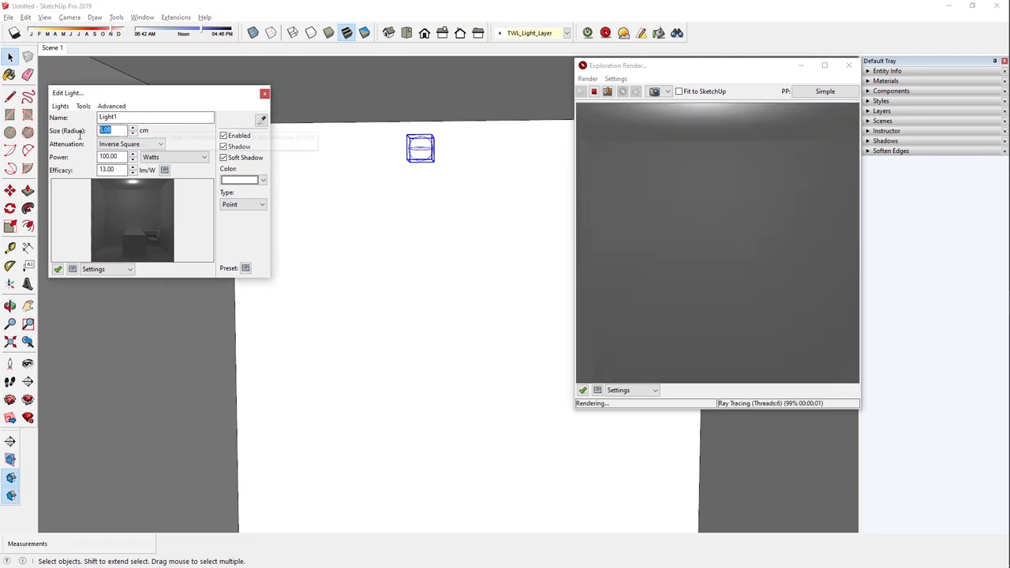
{"action": "scroll", "coordinate": [410, 150], "scroll_direction": "down", "scroll_amount": 2}
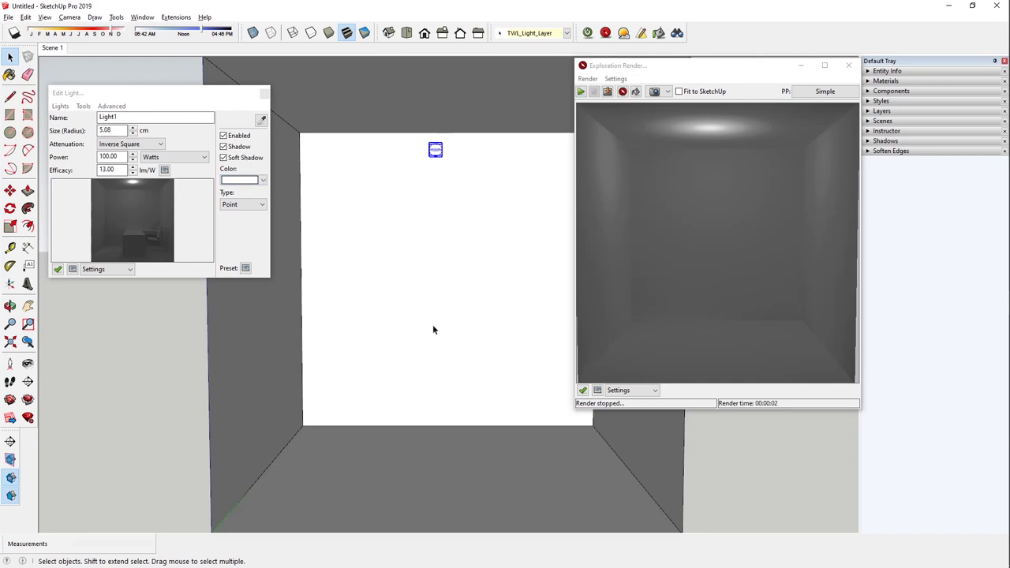
Draw a thin rectangle in the room and push/pull it into a table-like slab
{"action": "key", "text": "r"}
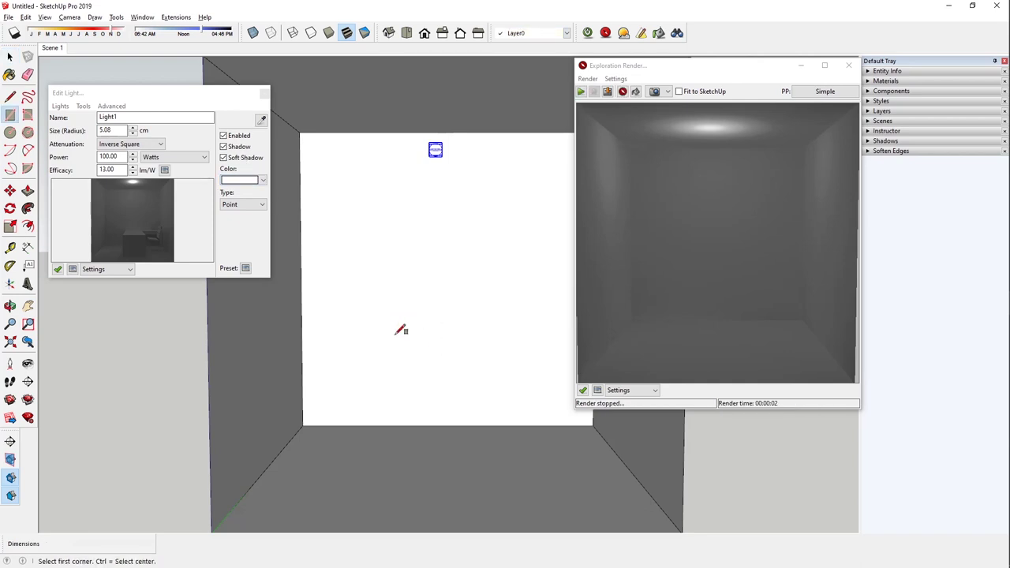
{"action": "left_click", "coordinate": [404, 319]}
{"action": "left_click", "coordinate": [497, 332]}
{"action": "key", "text": "p"}
{"action": "left_click", "coordinate": [473, 326]}
{"action": "left_click", "coordinate": [209, 403]}
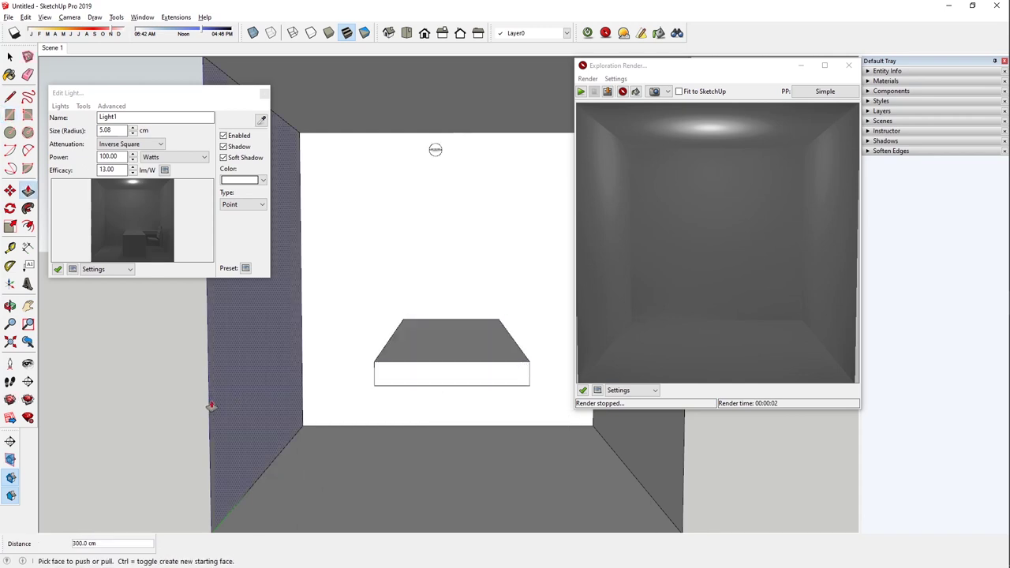
{"action": "left_click", "coordinate": [9, 56]}
{"action": "left_click", "coordinate": [9, 57]}
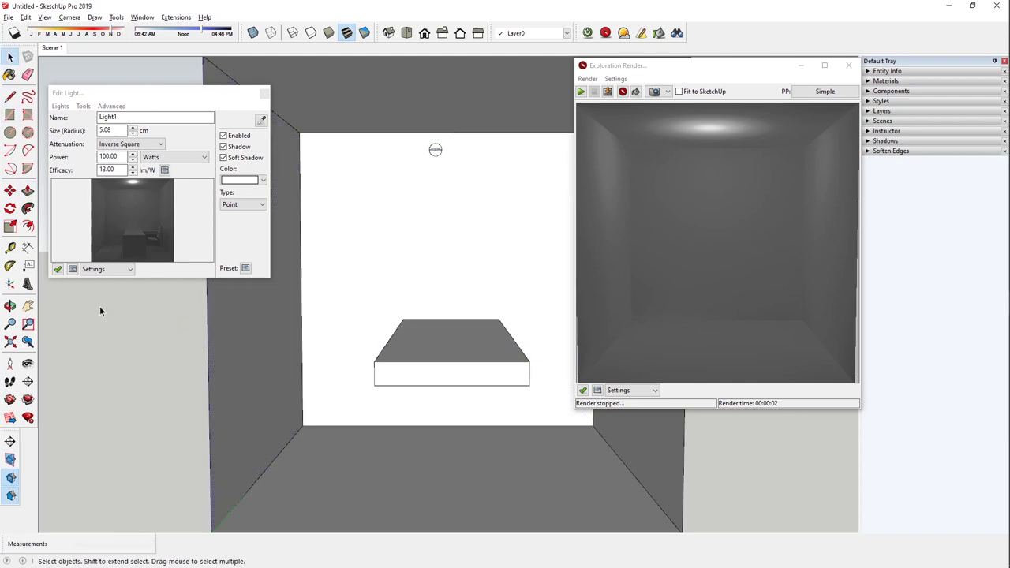
Re-render the scene, close post-process, and set the light's Size (Radius) to 1
{"action": "left_click", "coordinate": [622, 91]}
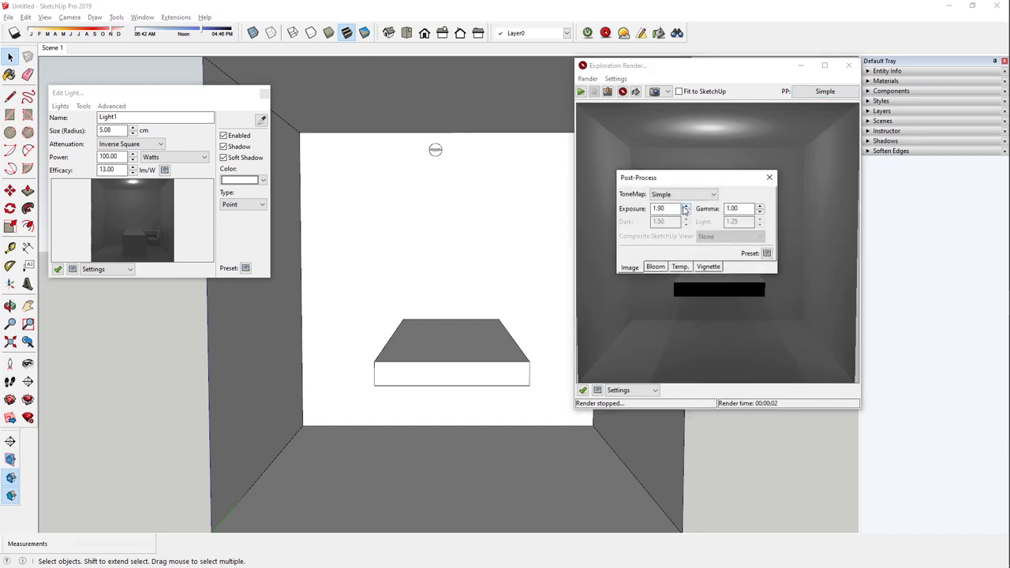
{"action": "left_click", "coordinate": [769, 177]}
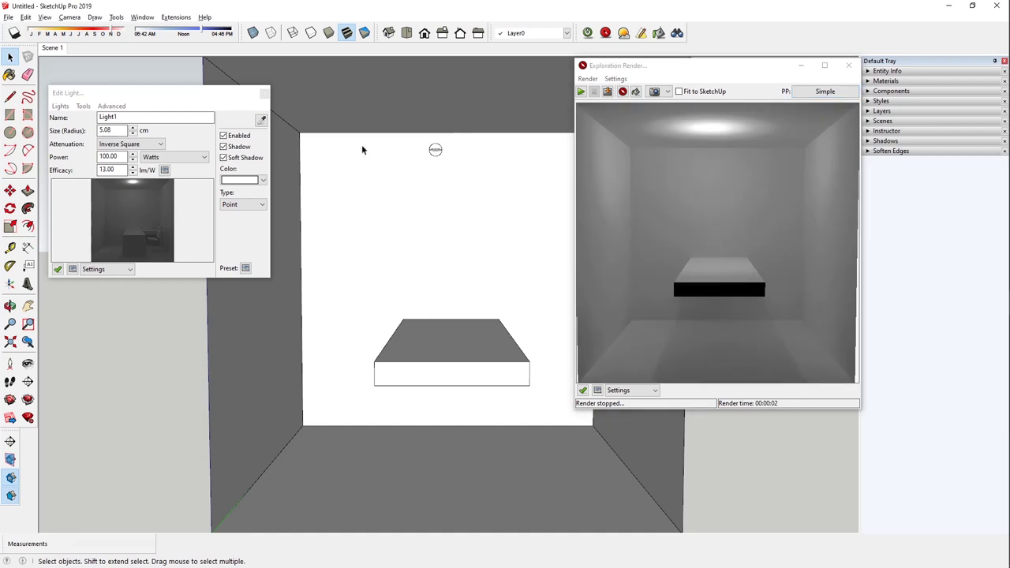
{"action": "left_click", "coordinate": [124, 132]}
{"action": "type", "text": "1"}
{"action": "key", "text": "Return"}
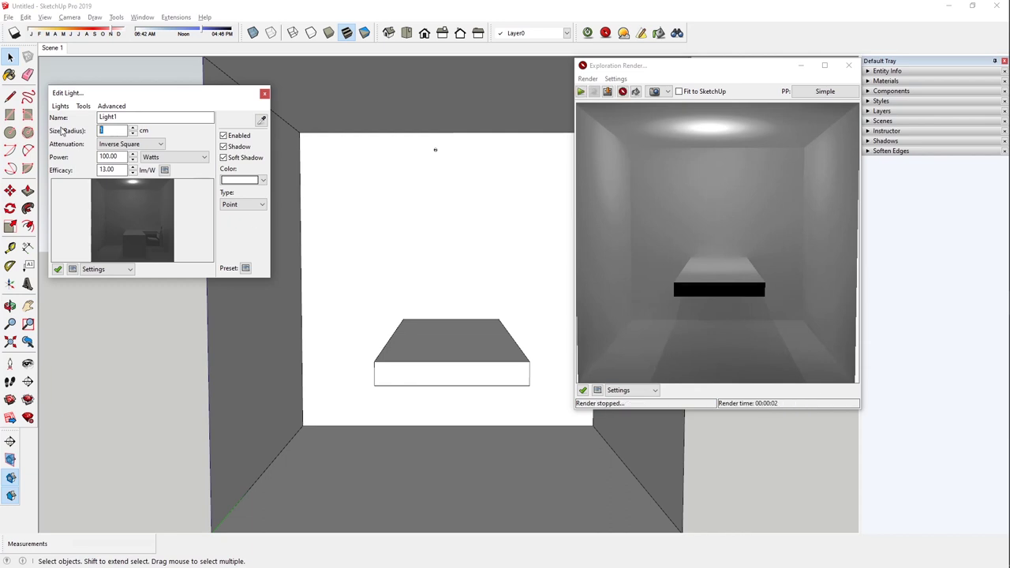
Set the light radius to 10 and try it as a Spot light, checking Fall Off and Hot Spot
{"action": "type", "text": "10"}
{"action": "key", "text": "Return"}
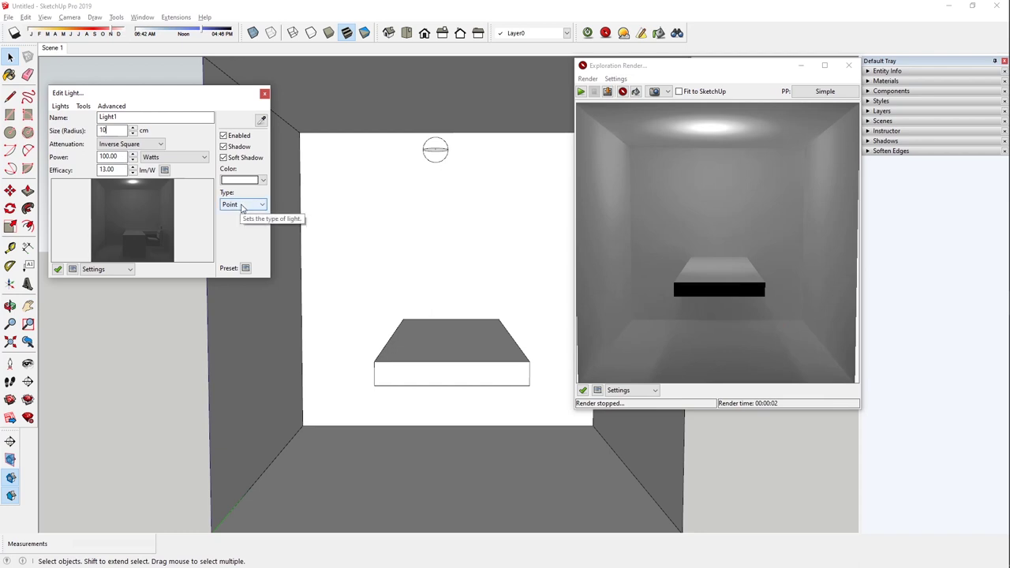
{"action": "left_click", "coordinate": [237, 206]}
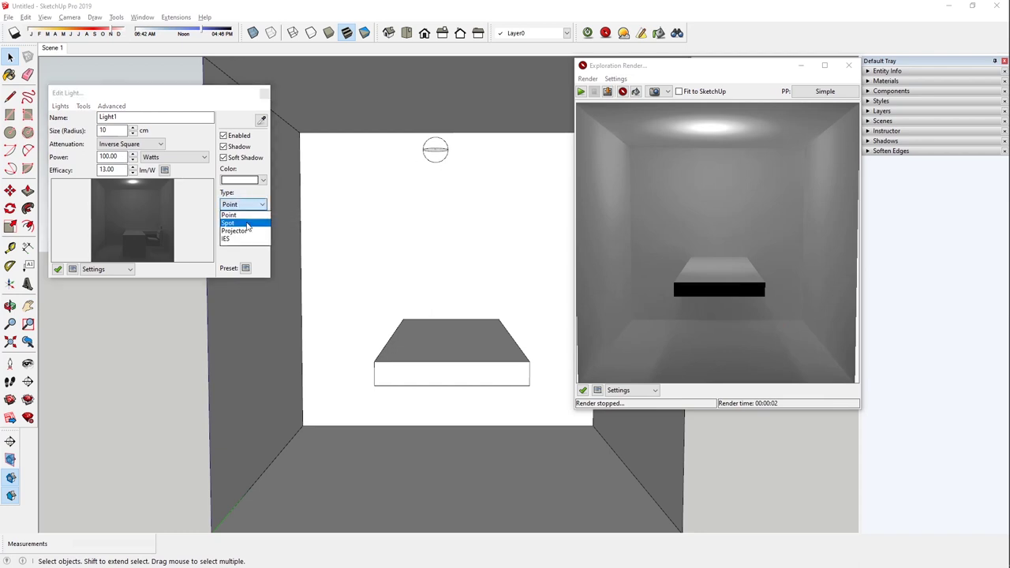
{"action": "left_click", "coordinate": [241, 224]}
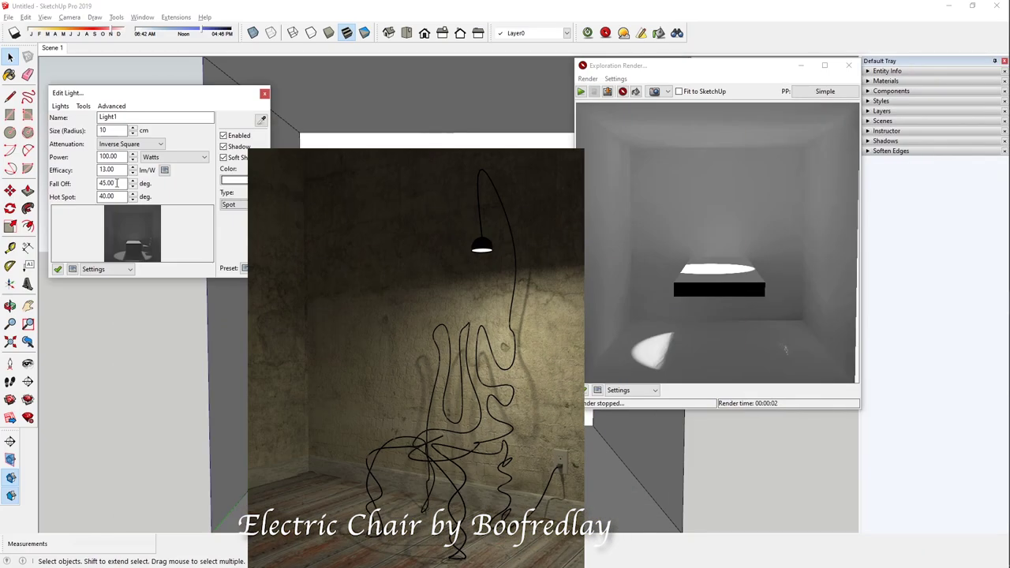
{"action": "double_click", "coordinate": [117, 183]}
{"action": "left_click", "coordinate": [119, 197]}
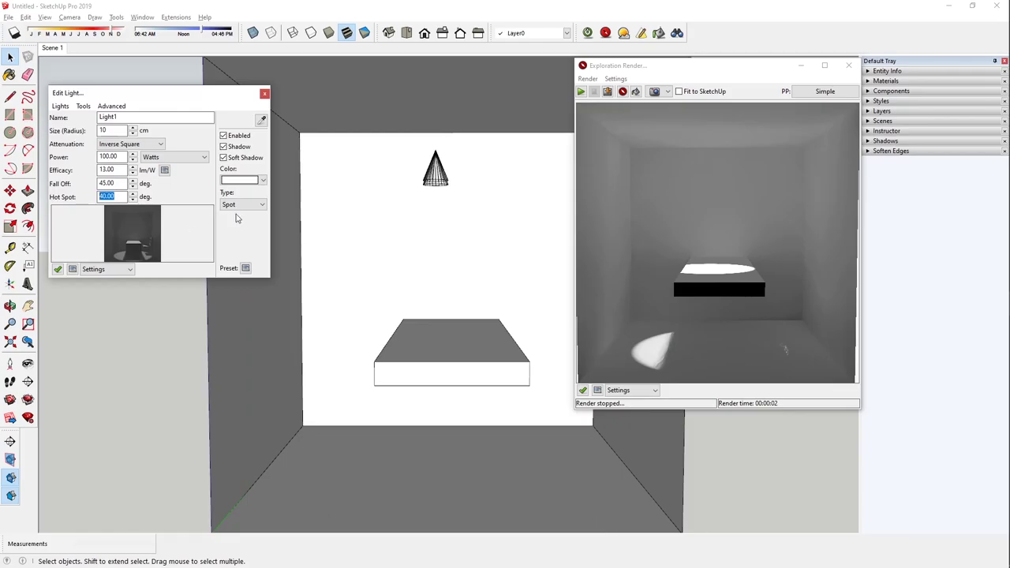
Change the light type back to Point and select its Power value
{"action": "left_click", "coordinate": [245, 204]}
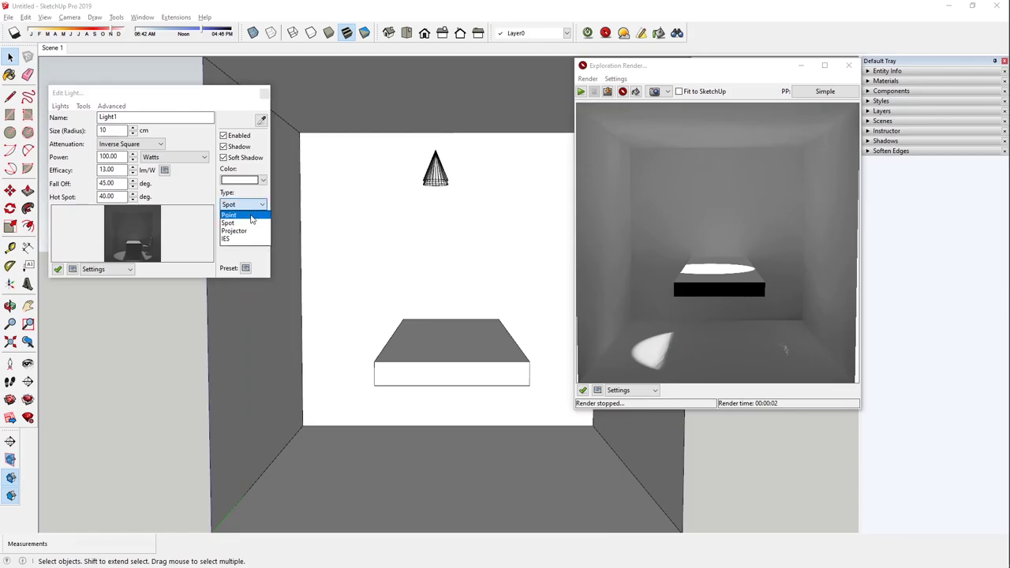
{"action": "left_click", "coordinate": [251, 217]}
{"action": "double_click", "coordinate": [110, 156]}
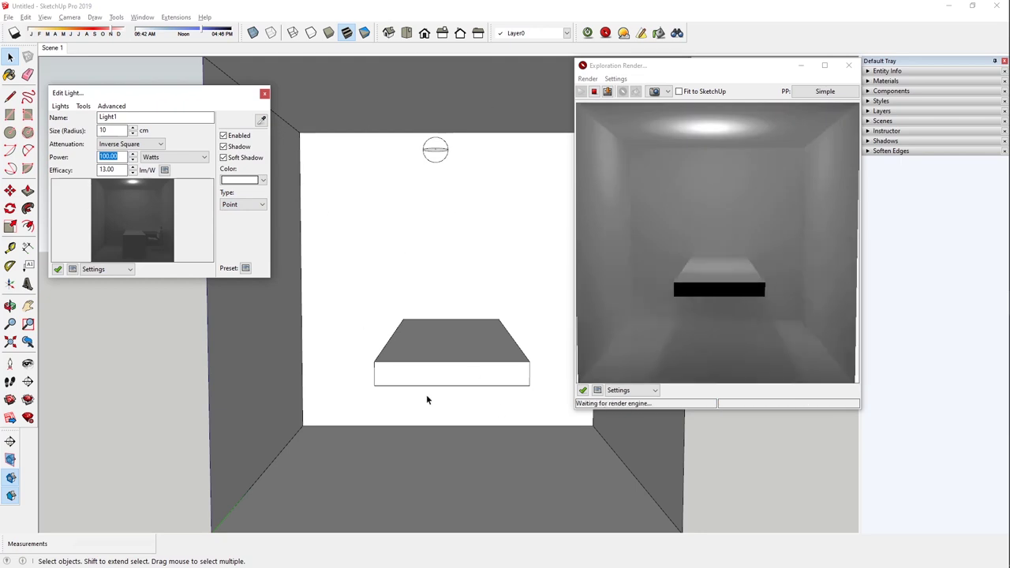
Switch Light1 back to a Spot light with 90° Fall Off and 80° Hot Spot
{"action": "left_click", "coordinate": [229, 204]}
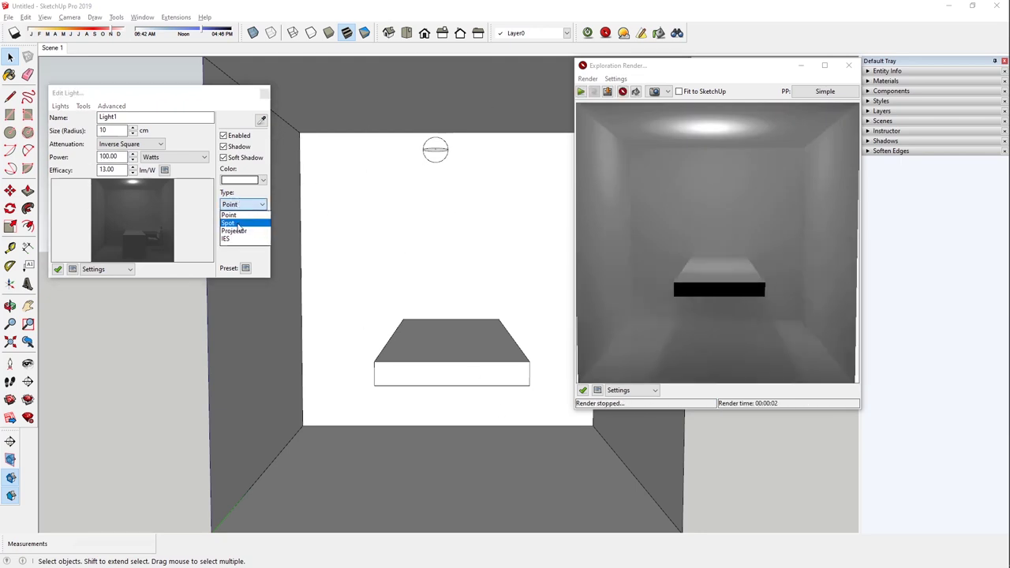
{"action": "left_click", "coordinate": [236, 224]}
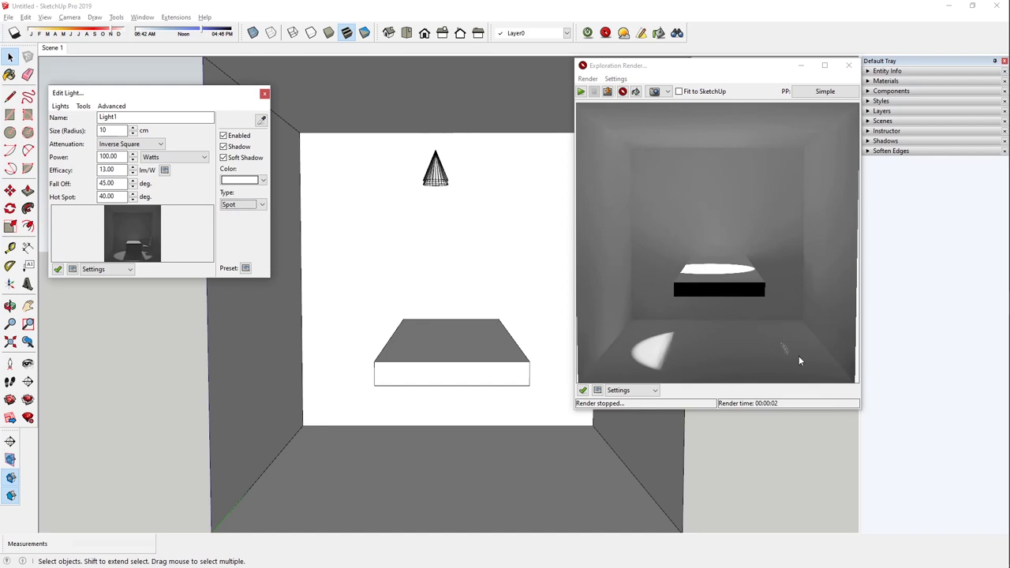
{"action": "left_click_drag", "start_coordinate": [126, 184], "coordinate": [61, 183]}
{"action": "type", "text": "90"}
{"action": "left_click", "coordinate": [434, 161]}
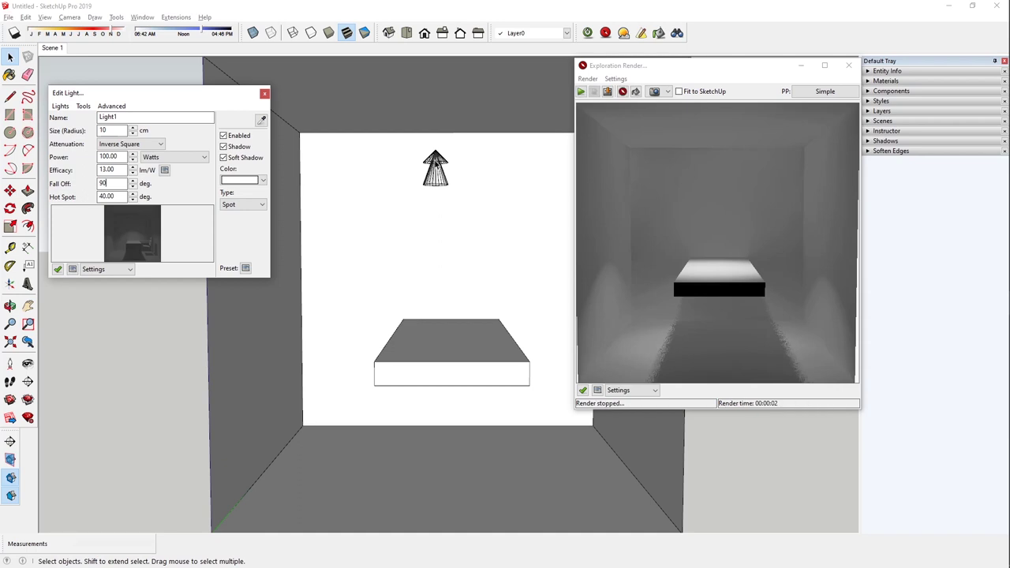
{"action": "key", "text": "Tab"}
{"action": "type", "text": "80"}
{"action": "key", "text": "Return"}
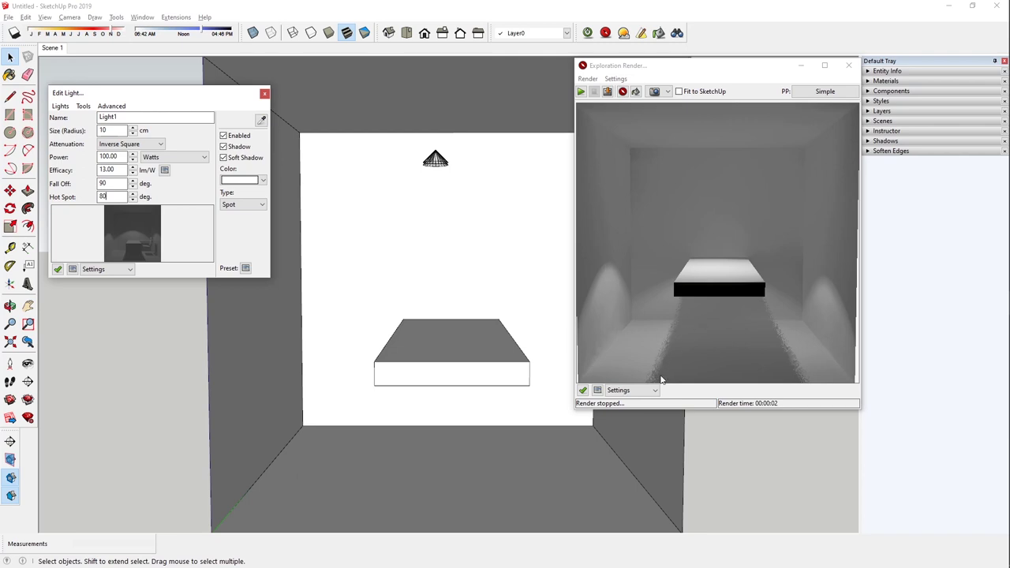
{"action": "left_click", "coordinate": [653, 390]}
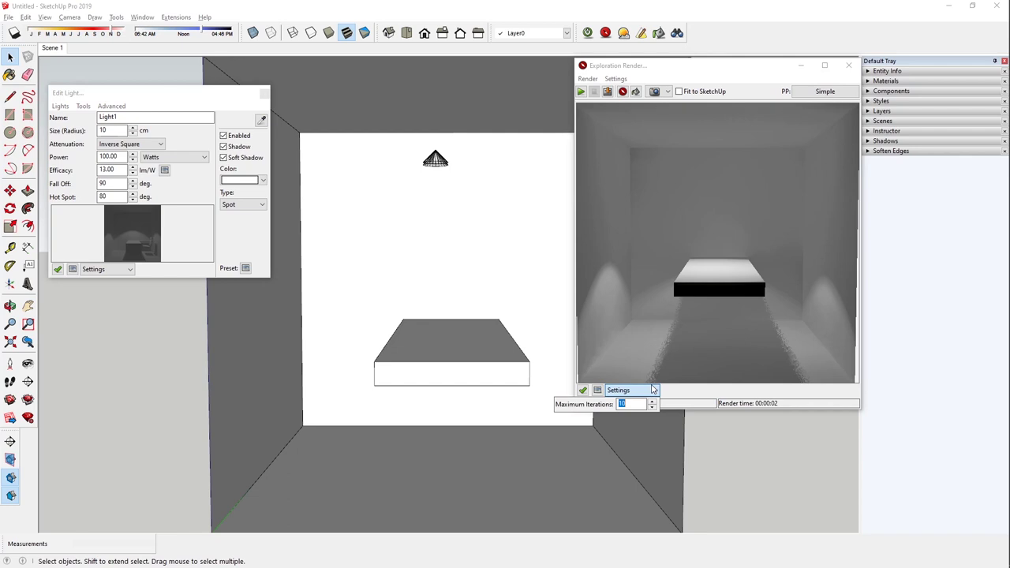
{"action": "left_click", "coordinate": [610, 391]}
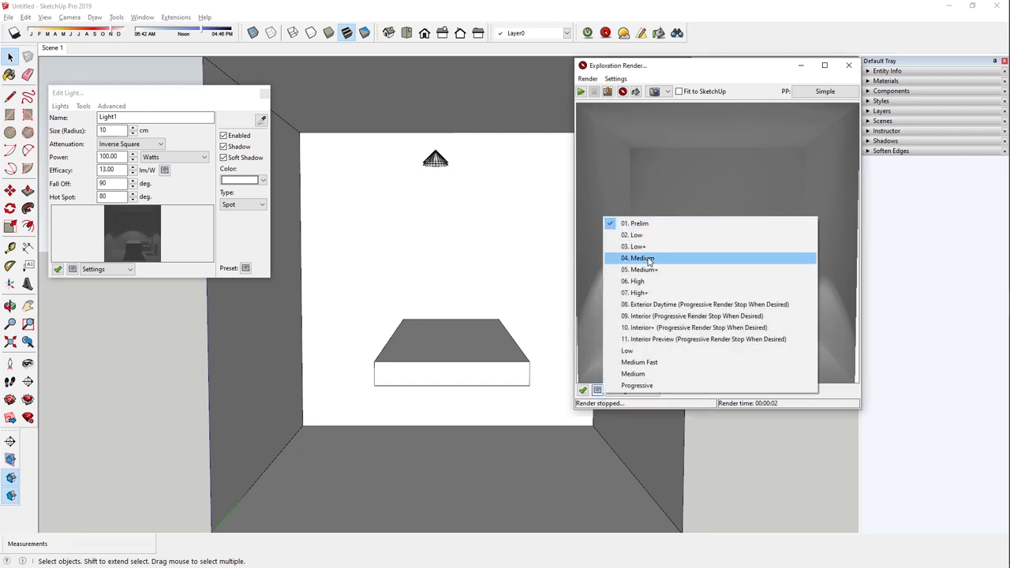
{"action": "left_click", "coordinate": [656, 155]}
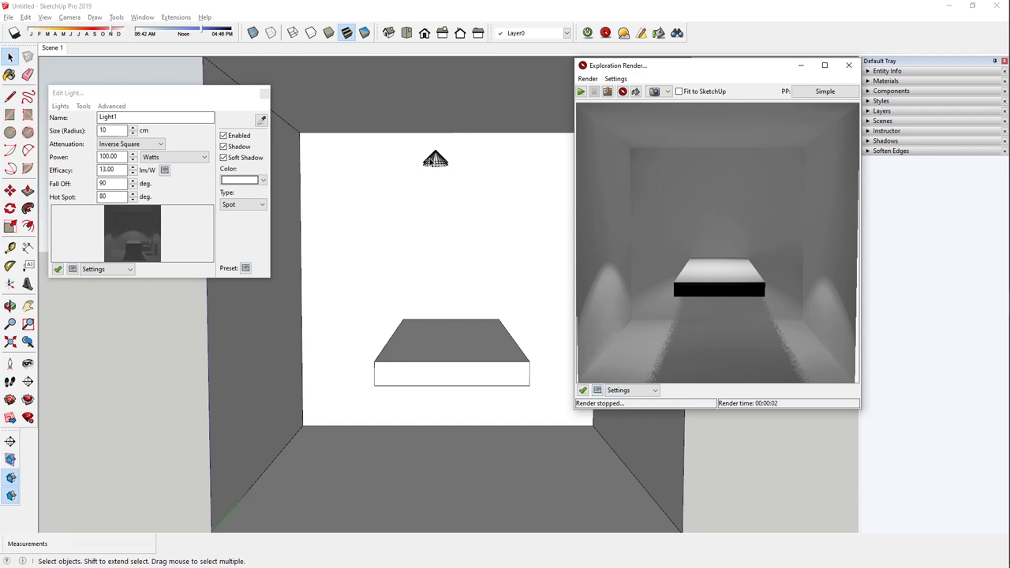
{"action": "left_click", "coordinate": [126, 383]}
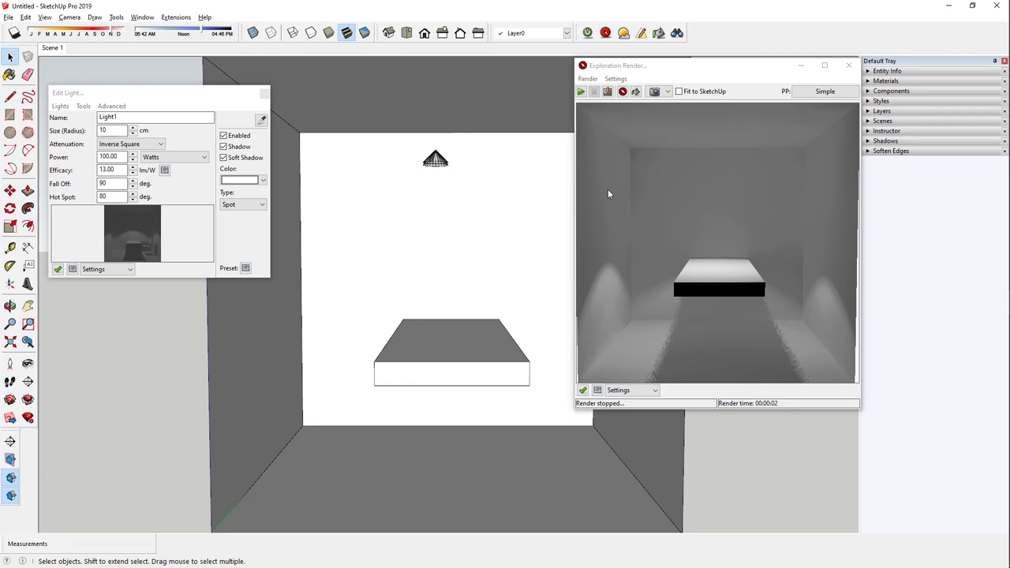
Use Twilight Render V2 > Set Light Target to aim the spot at the floor, and re-render
{"action": "right_click", "coordinate": [436, 162]}
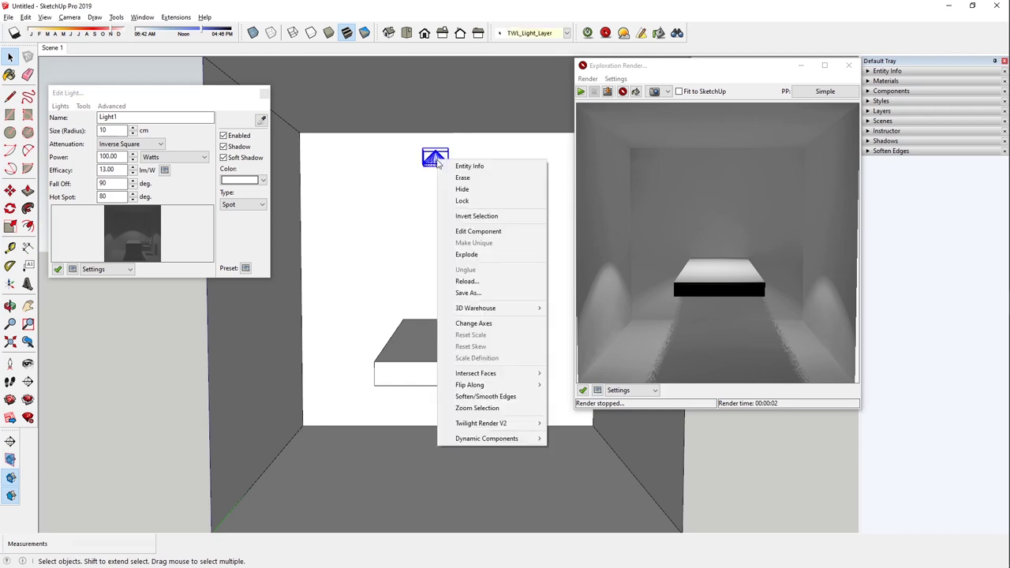
{"action": "mouse_move", "coordinate": [507, 424]}
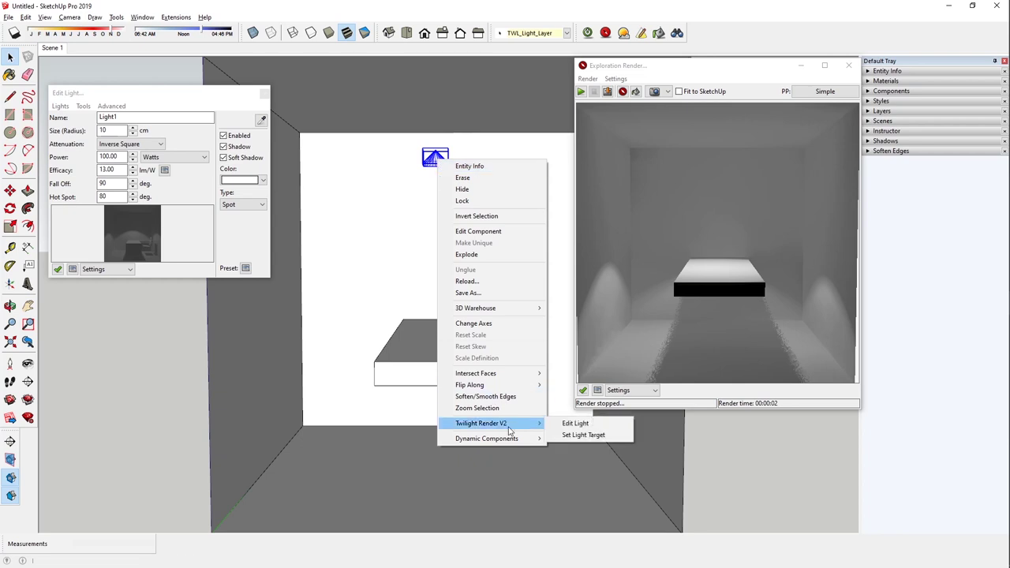
{"action": "left_click", "coordinate": [578, 434]}
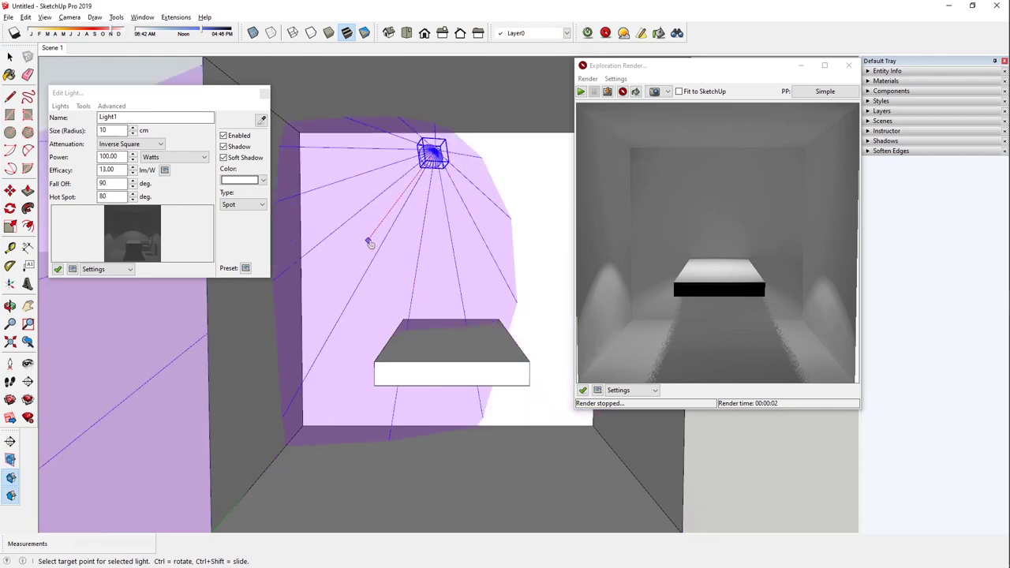
{"action": "left_click", "coordinate": [623, 93]}
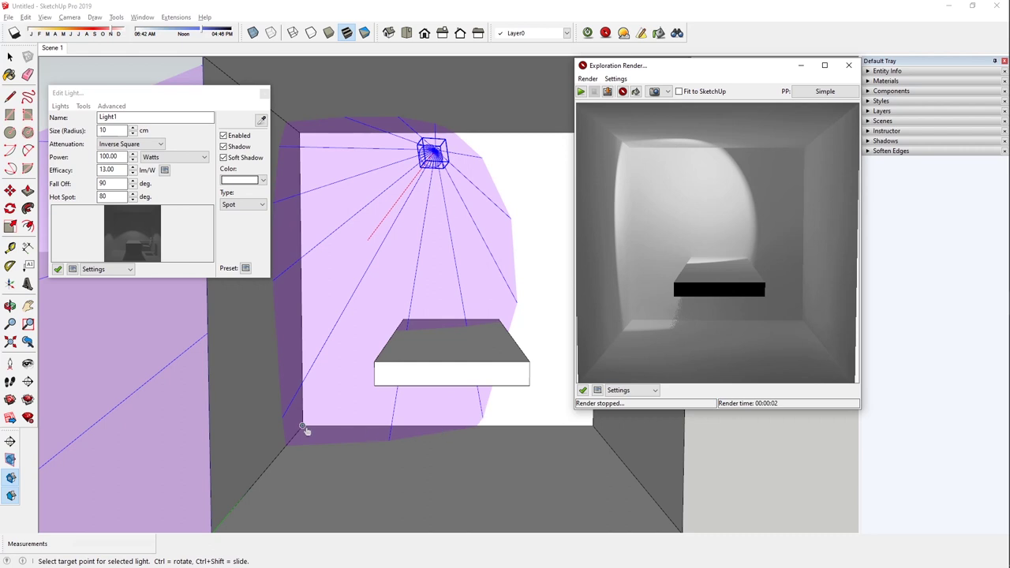
{"action": "left_click_drag", "start_coordinate": [640, 475], "coordinate": [667, 489]}
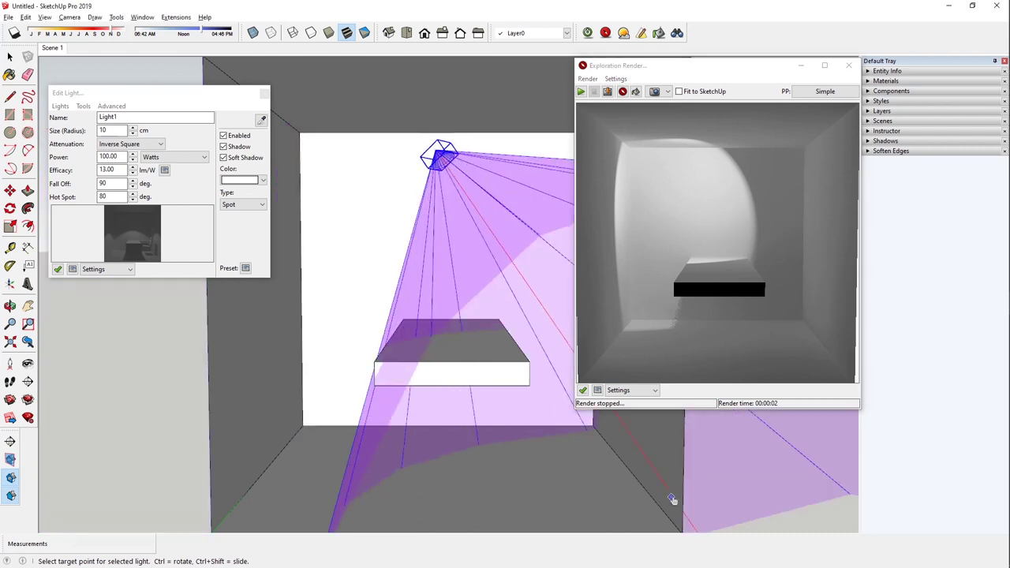
{"action": "left_click", "coordinate": [677, 489]}
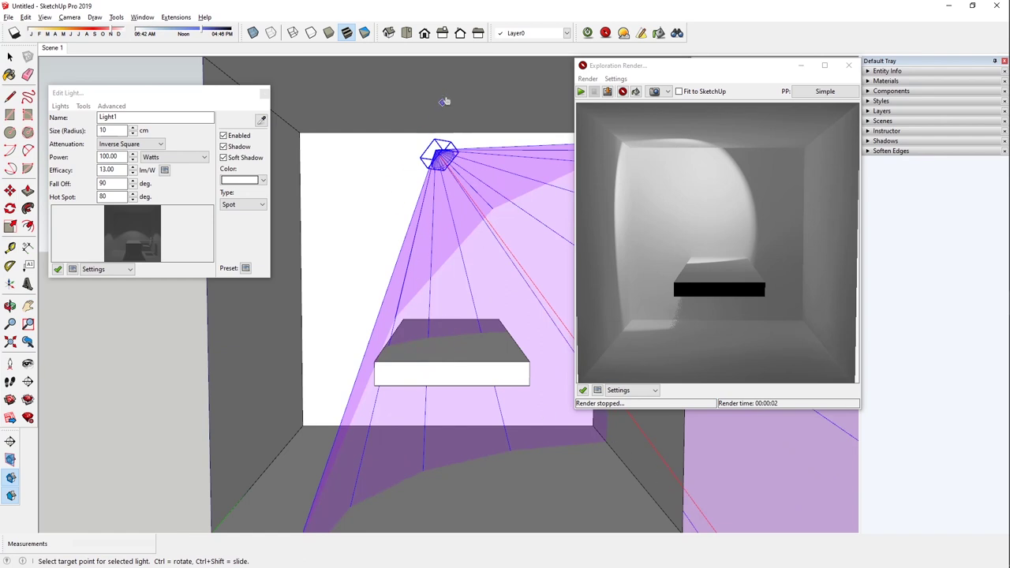
{"action": "left_click", "coordinate": [623, 92]}
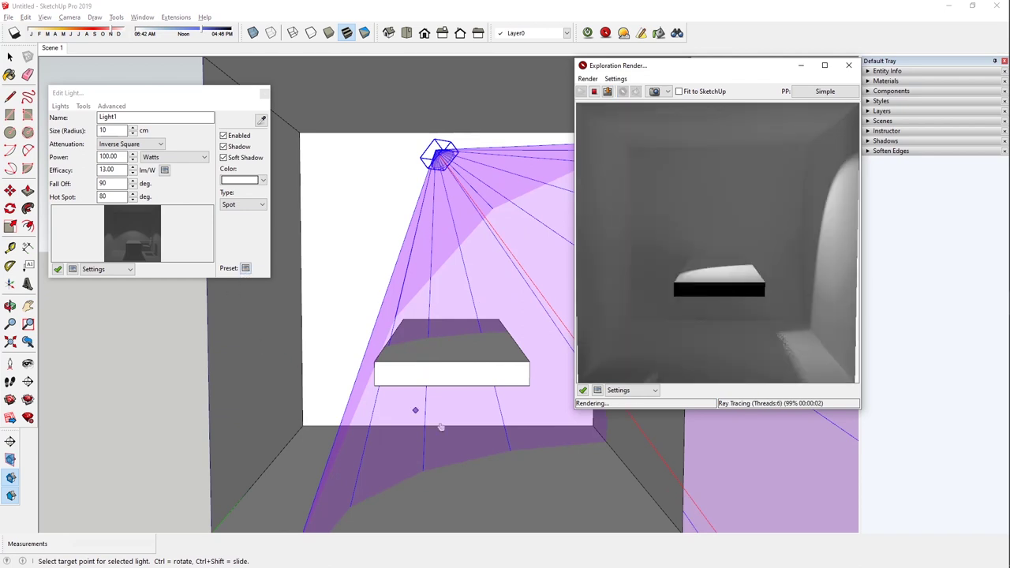
Aim the spot straight down onto the block top, then change the light to Point
{"action": "left_click", "coordinate": [452, 342]}
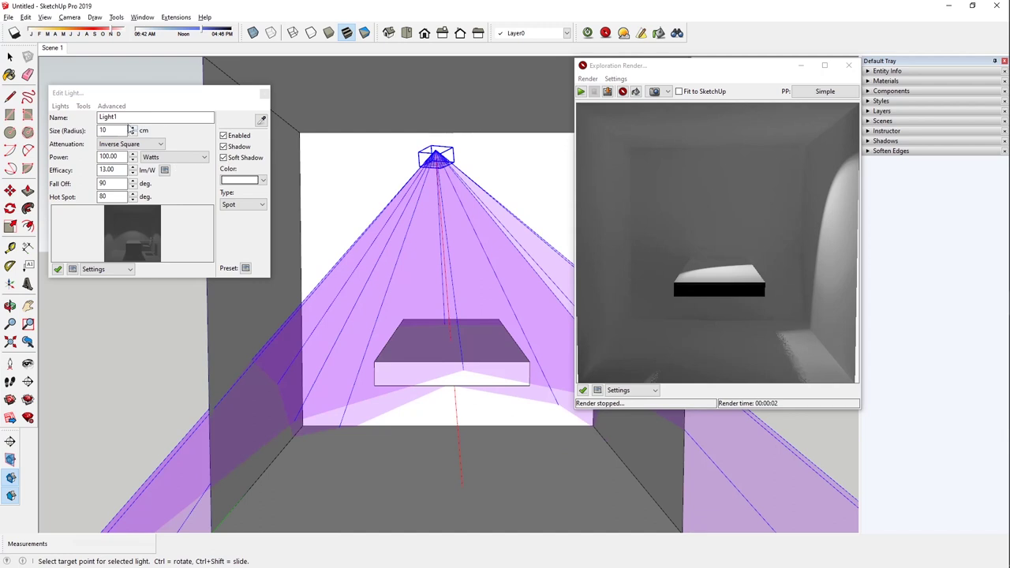
{"action": "left_click", "coordinate": [242, 204]}
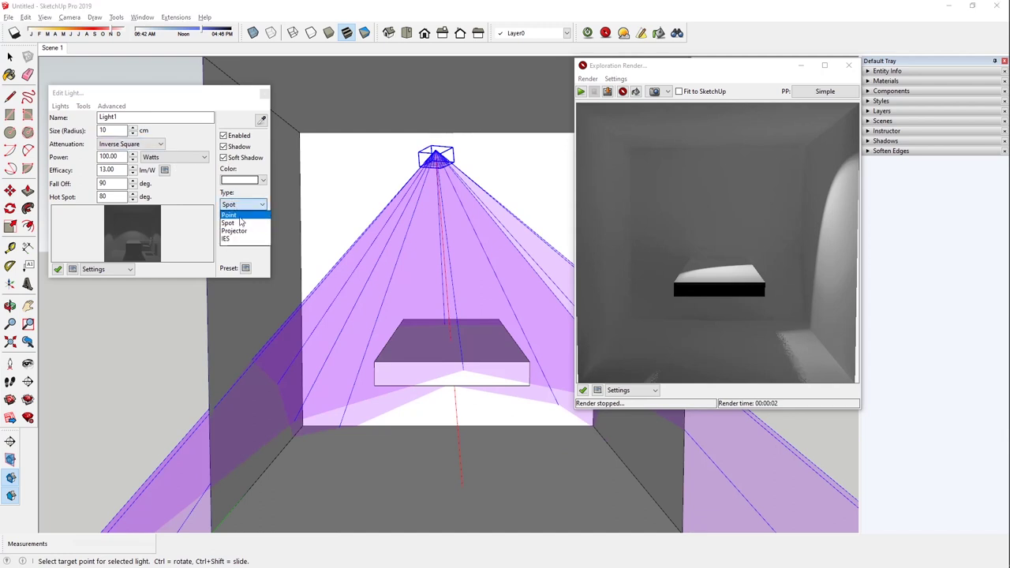
{"action": "left_click", "coordinate": [233, 216]}
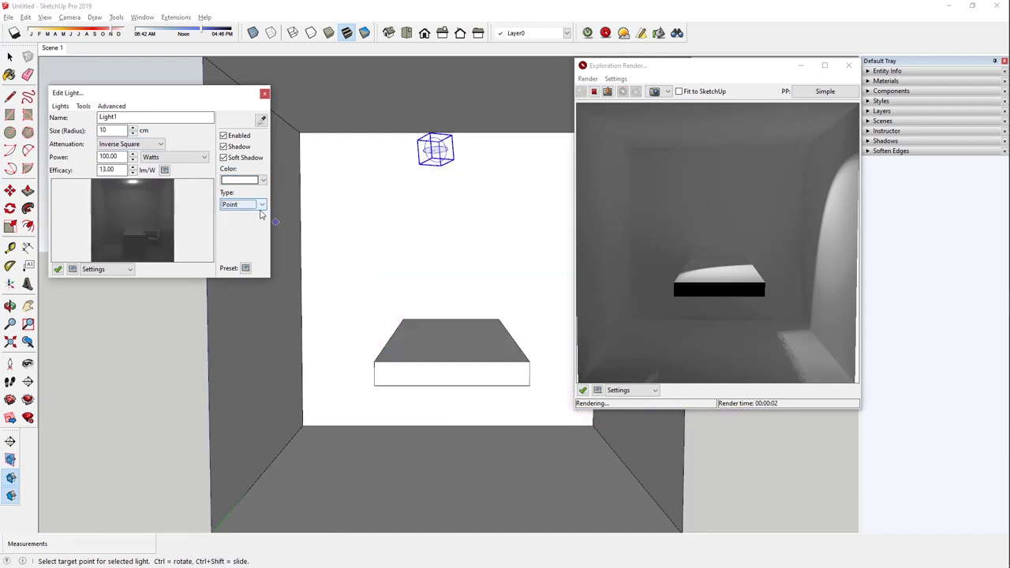
Switch the light back to Spot and try a green light colour
{"action": "left_click", "coordinate": [241, 204]}
{"action": "left_click", "coordinate": [243, 226]}
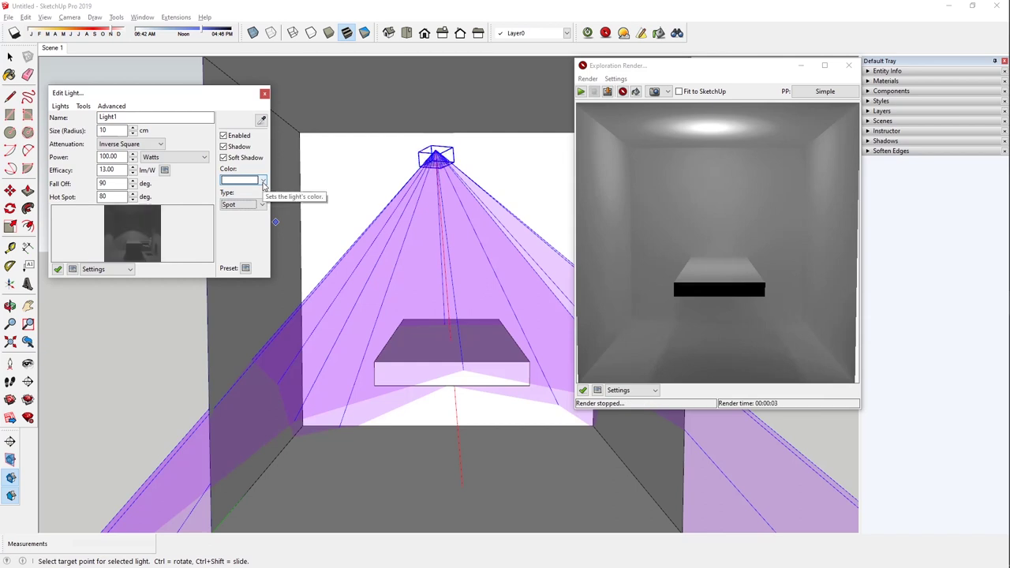
{"action": "left_click", "coordinate": [263, 182]}
{"action": "left_click", "coordinate": [236, 182]}
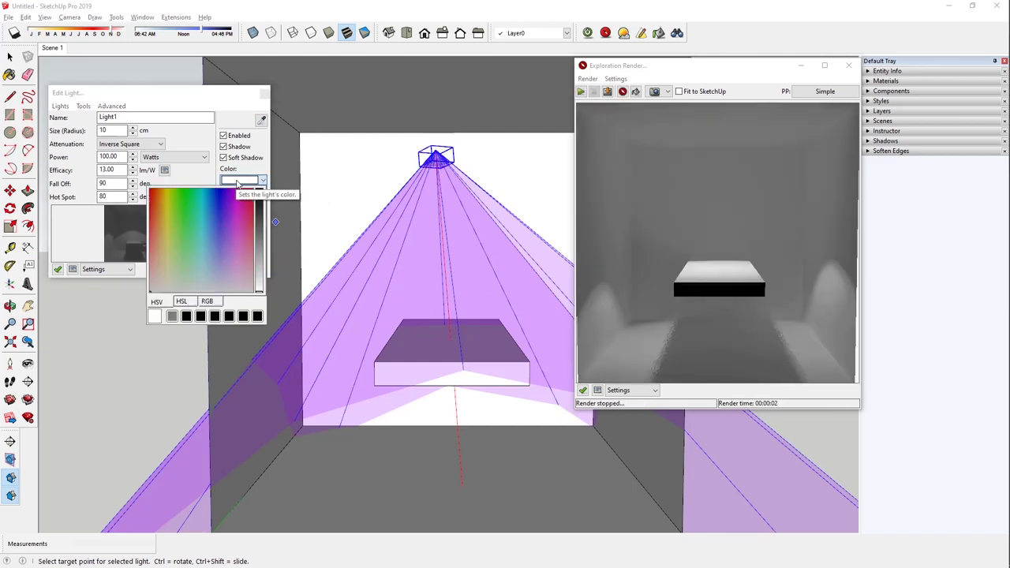
{"action": "left_click", "coordinate": [183, 227]}
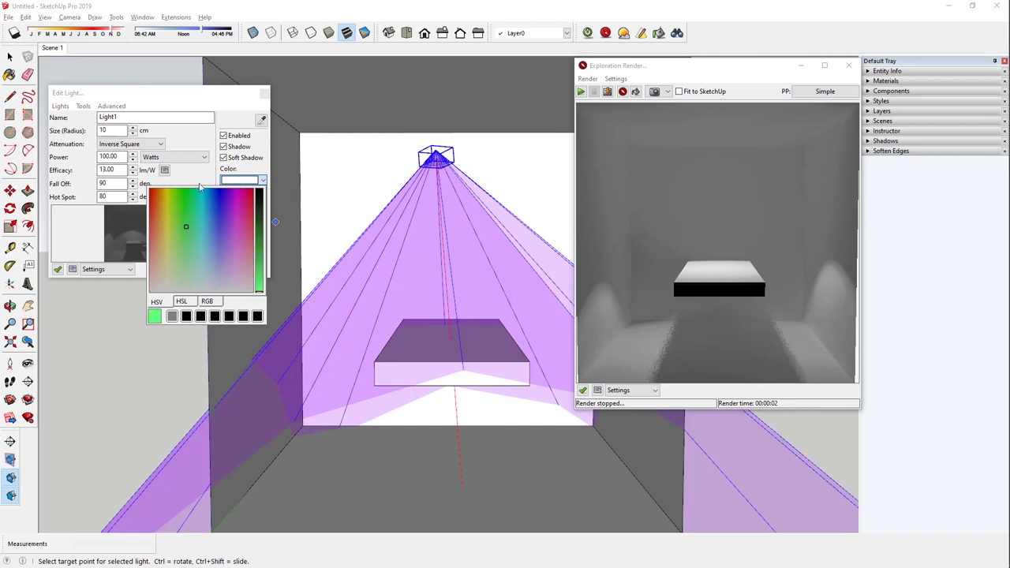
{"action": "left_click", "coordinate": [223, 107]}
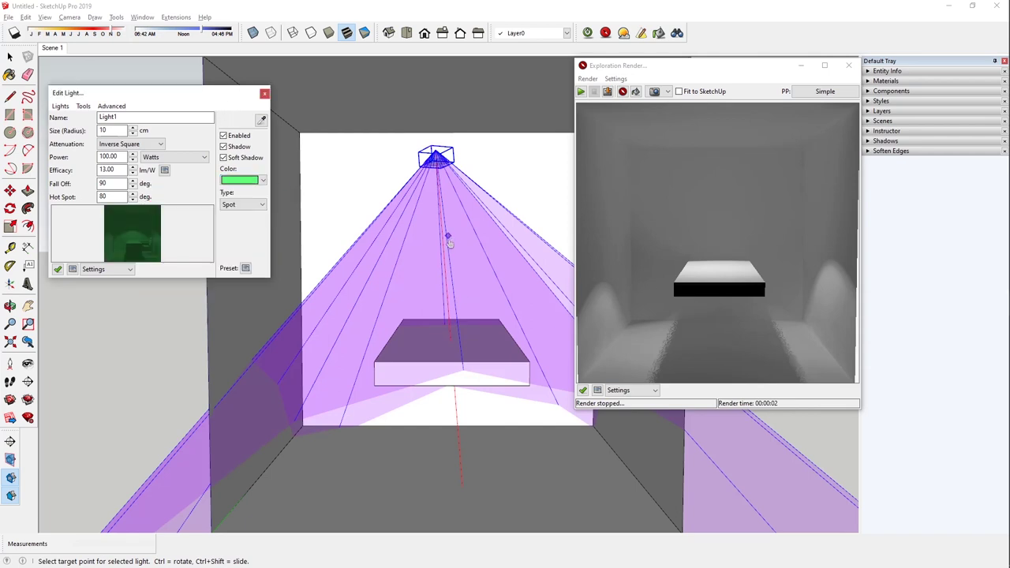
Try a darker green, then set the light colour to plain white
{"action": "left_click", "coordinate": [257, 181]}
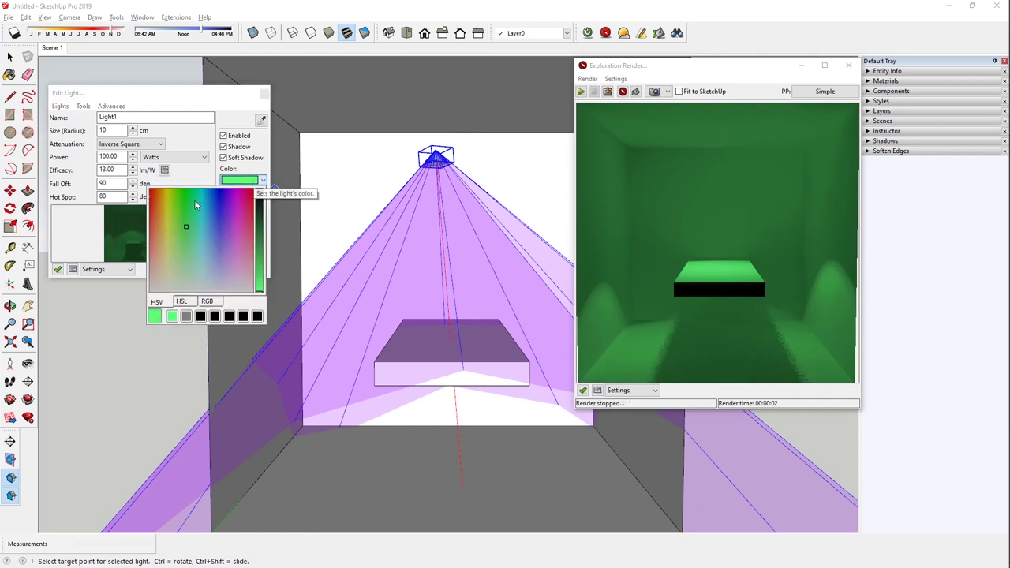
{"action": "left_click", "coordinate": [261, 209]}
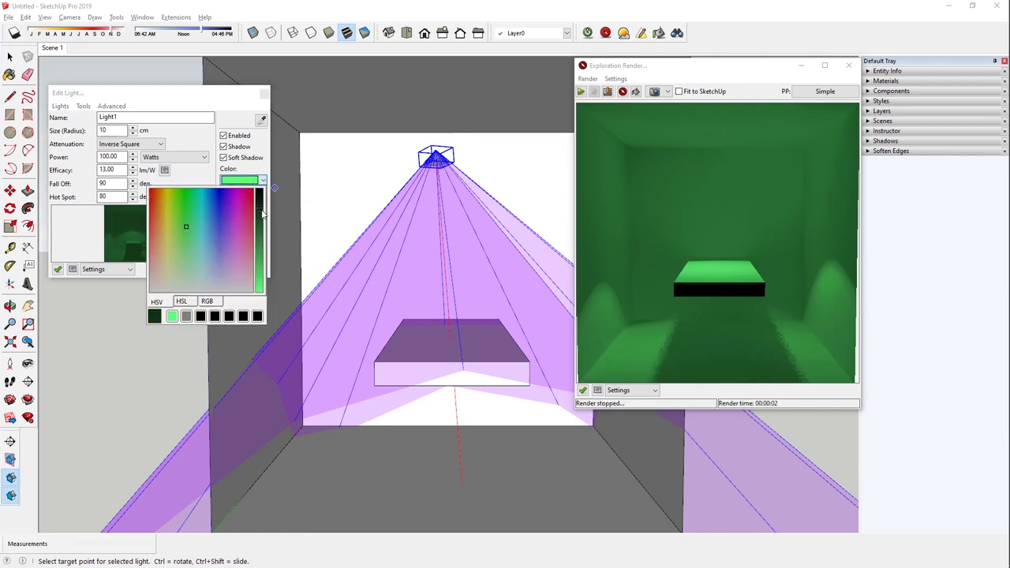
{"action": "left_click", "coordinate": [222, 102]}
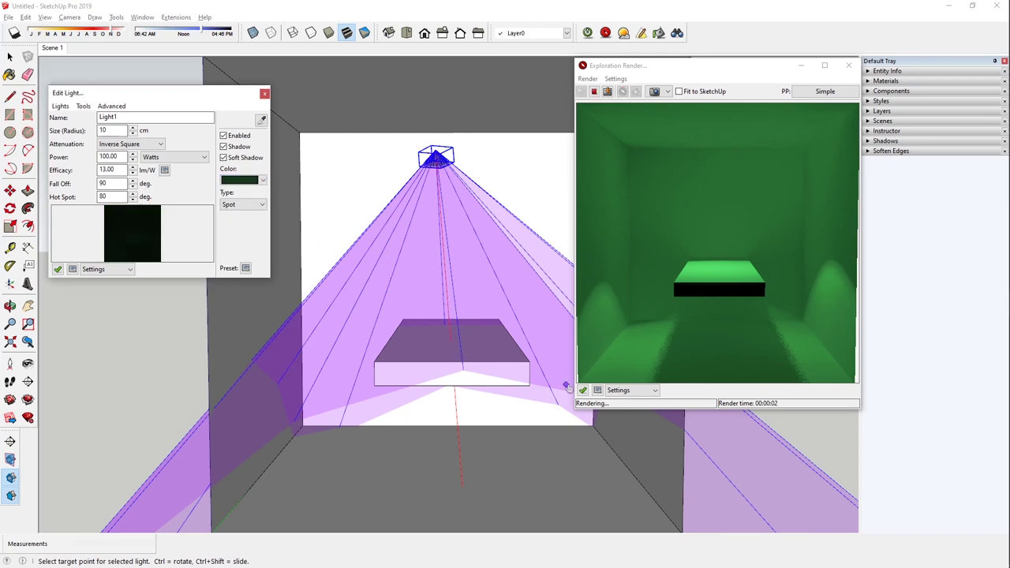
{"action": "left_click", "coordinate": [245, 180]}
{"action": "left_click", "coordinate": [175, 278]}
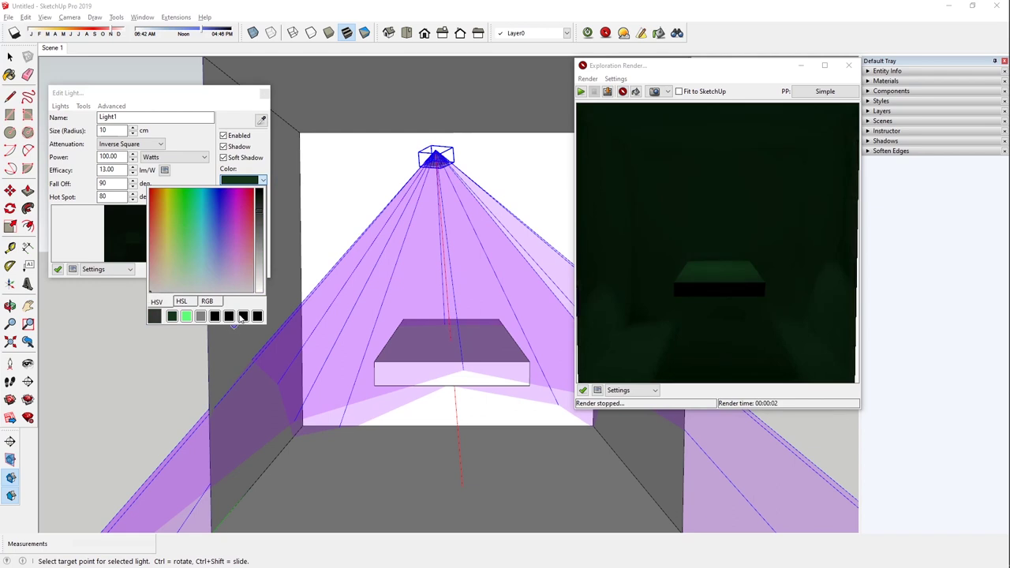
{"action": "left_click", "coordinate": [259, 290]}
{"action": "left_click", "coordinate": [216, 98]}
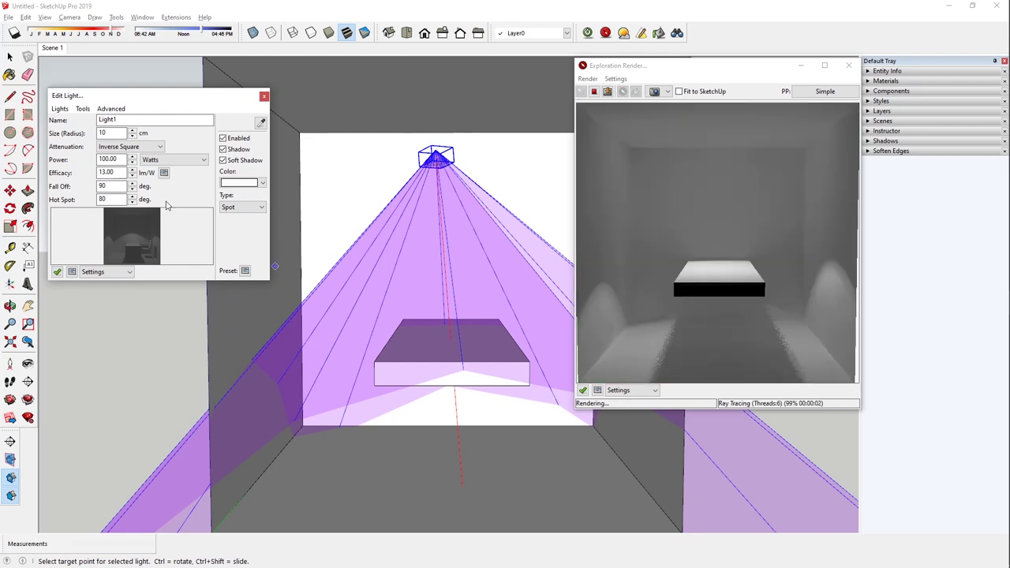
Convert a 4700 K colour temperature into the light's colour on the RGB tab
{"action": "left_click", "coordinate": [261, 184]}
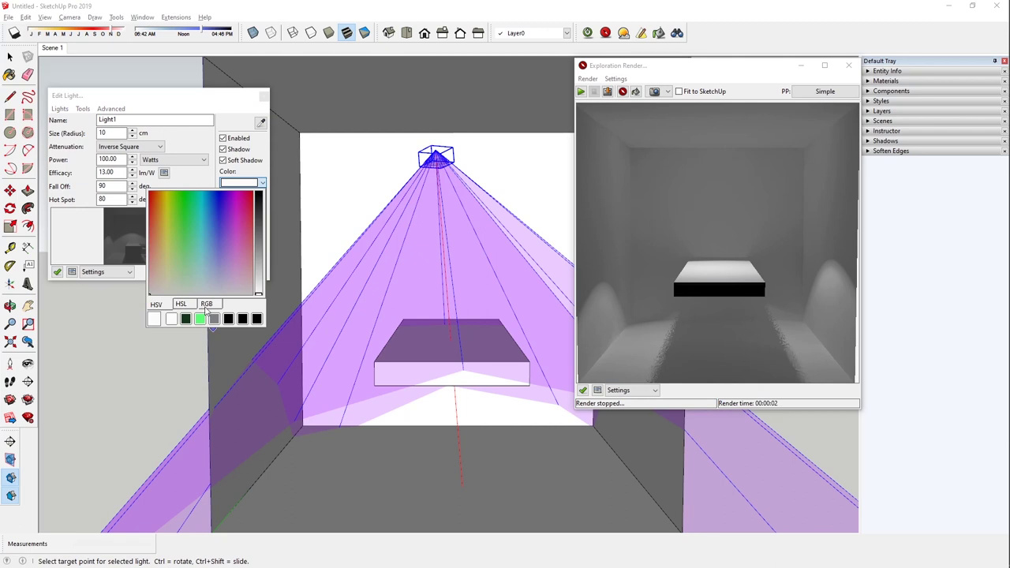
{"action": "left_click", "coordinate": [207, 305]}
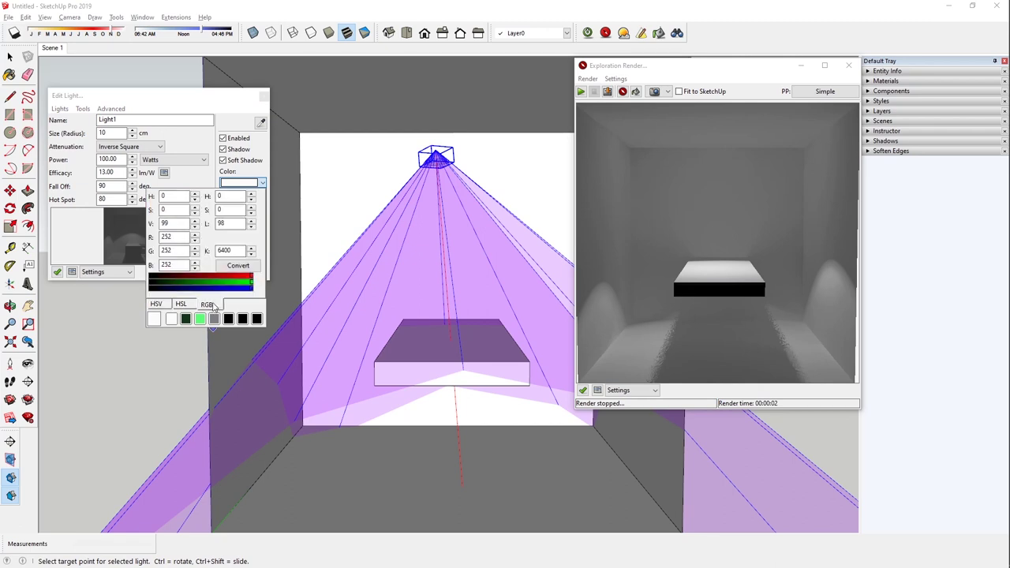
{"action": "double_click", "coordinate": [235, 251]}
{"action": "left_click", "coordinate": [238, 251]}
{"action": "left_click", "coordinate": [236, 269]}
{"action": "left_click", "coordinate": [167, 96]}
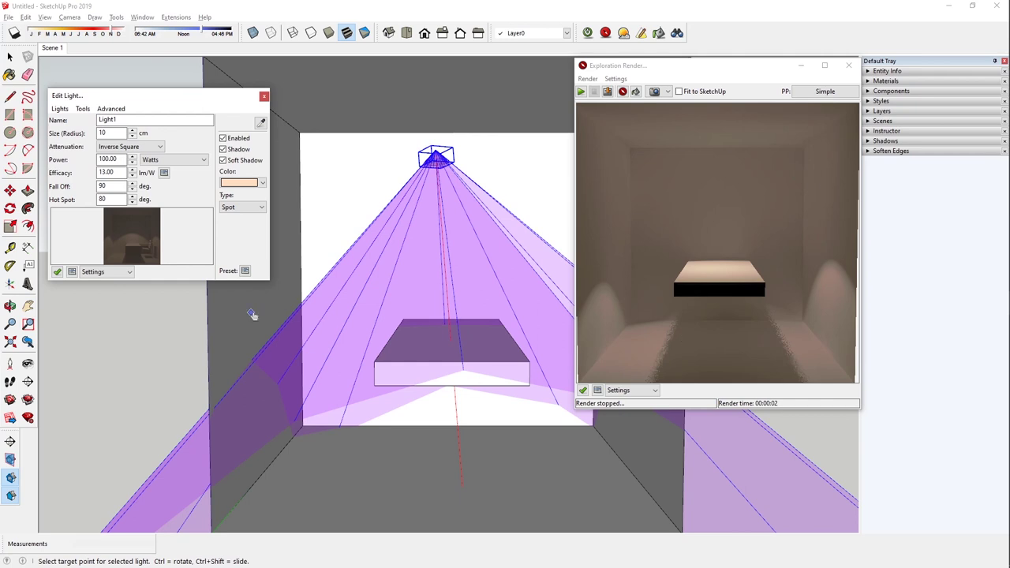
Deselect the light, recheck its colour, and move the settings and reference photo aside
{"action": "left_click", "coordinate": [9, 58]}
{"action": "left_click", "coordinate": [125, 349]}
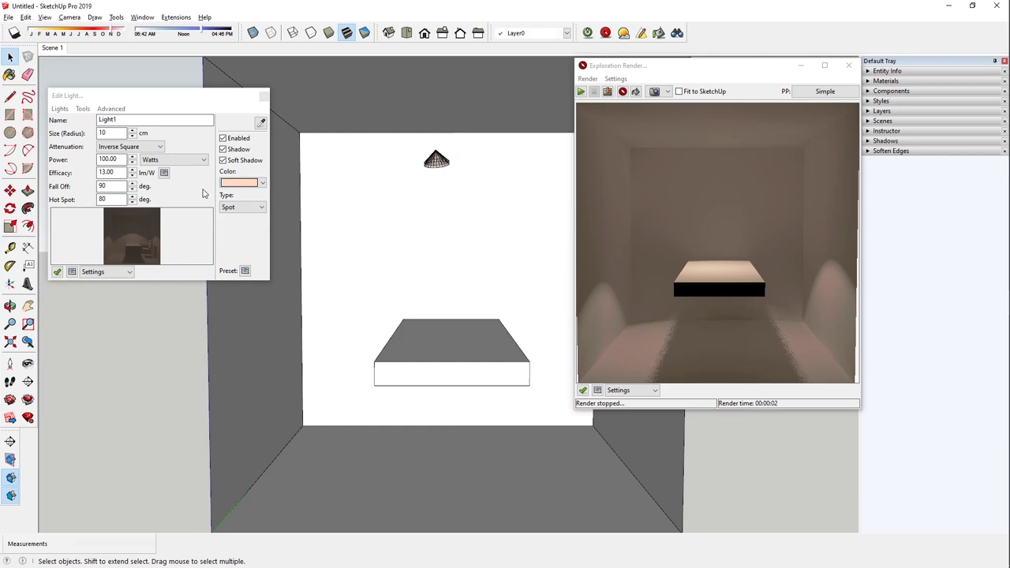
{"action": "left_click", "coordinate": [246, 184]}
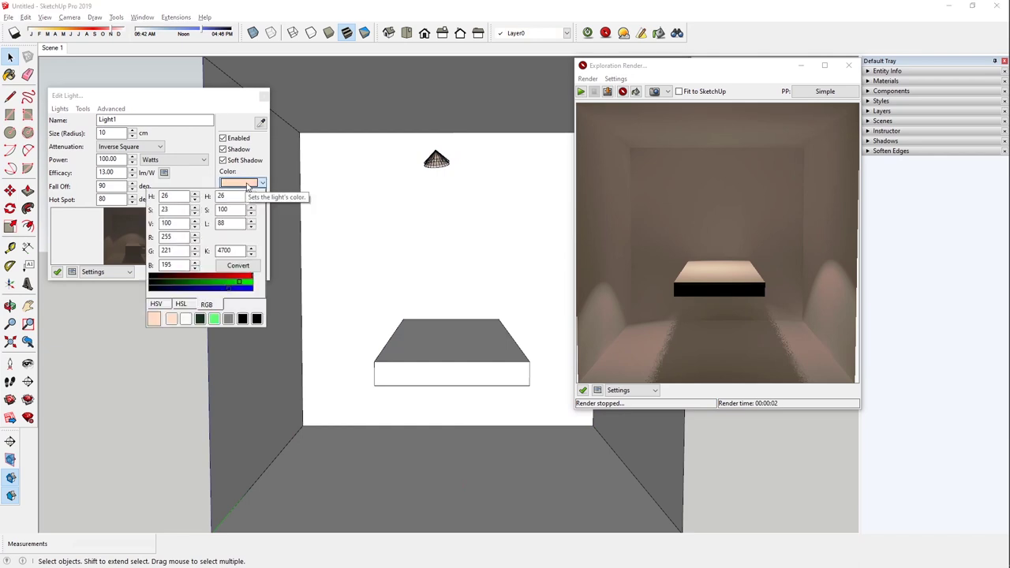
{"action": "left_click", "coordinate": [208, 100]}
{"action": "left_click_drag", "start_coordinate": [164, 99], "coordinate": [158, 84]}
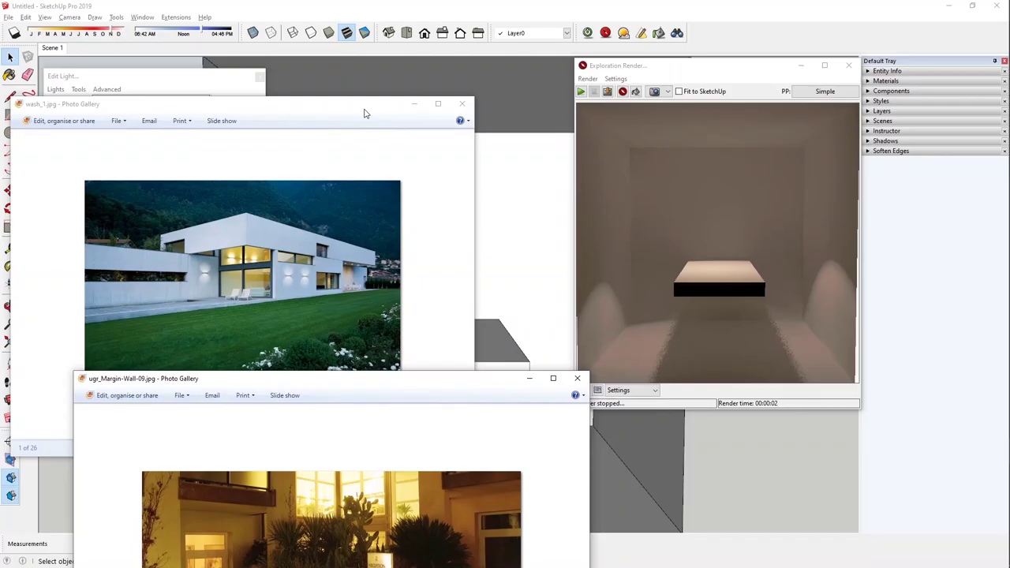
{"action": "left_click_drag", "start_coordinate": [364, 113], "coordinate": [824, 209]}
Pick a warmer yellow light colour from the HSV spectrum and re-render
{"action": "left_click", "coordinate": [750, 70]}
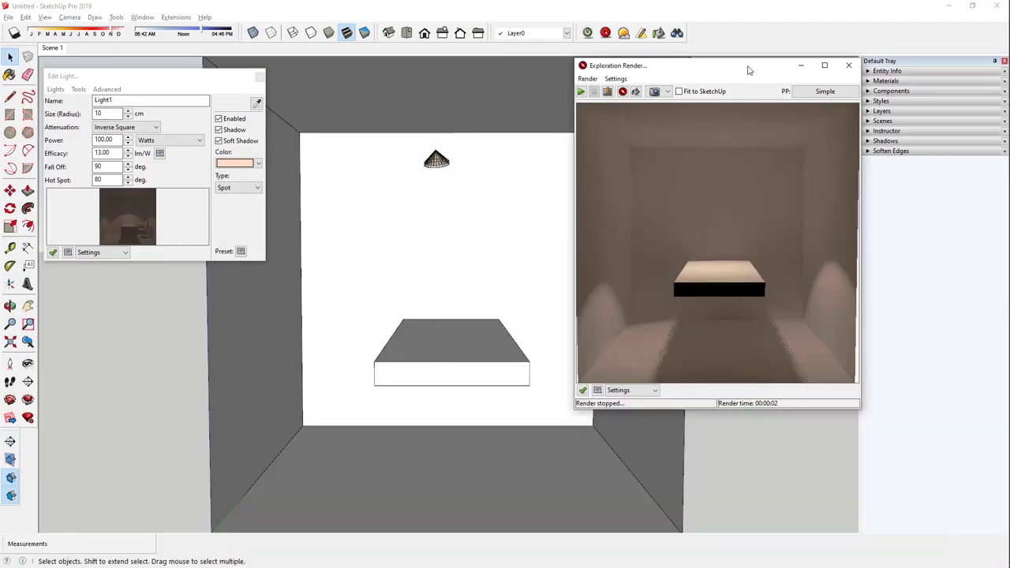
{"action": "left_click", "coordinate": [236, 165]}
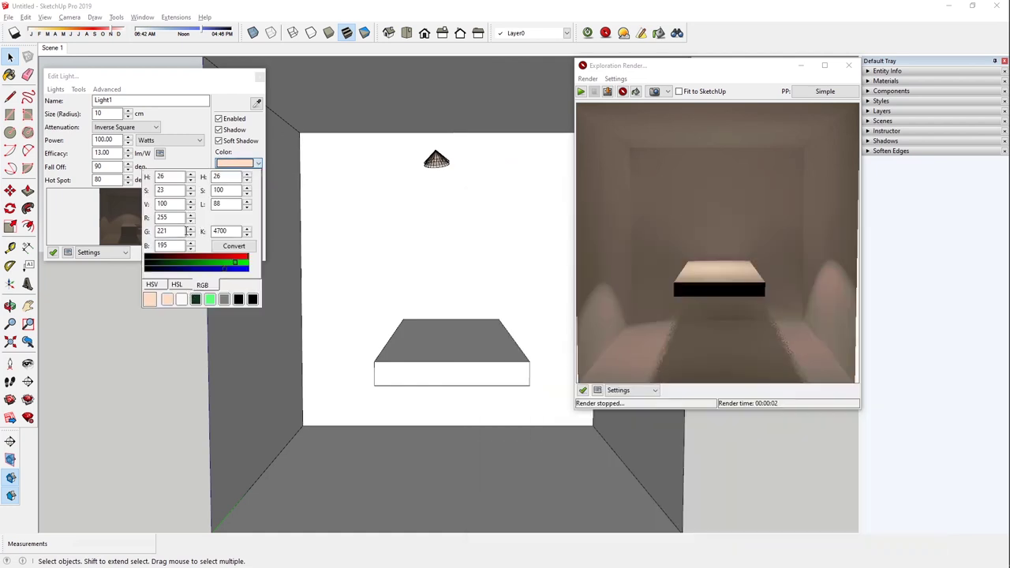
{"action": "left_click", "coordinate": [153, 286]}
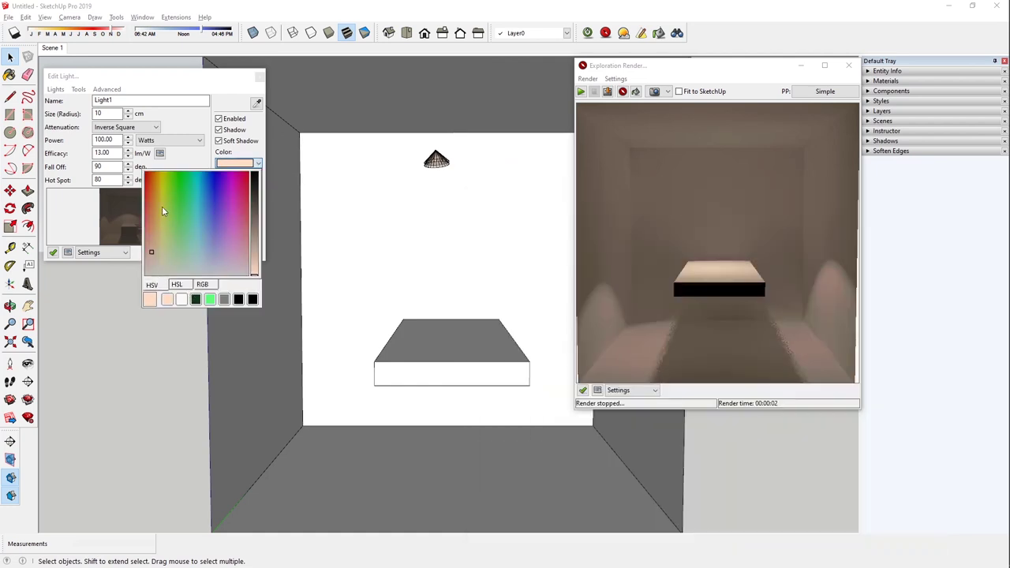
{"action": "left_click", "coordinate": [159, 232]}
{"action": "left_click", "coordinate": [233, 79]}
{"action": "left_click", "coordinate": [635, 91]}
Compare the render with the wash_1.jpg reference photo, then close the photo
{"action": "key", "text": "alt+Tab"}
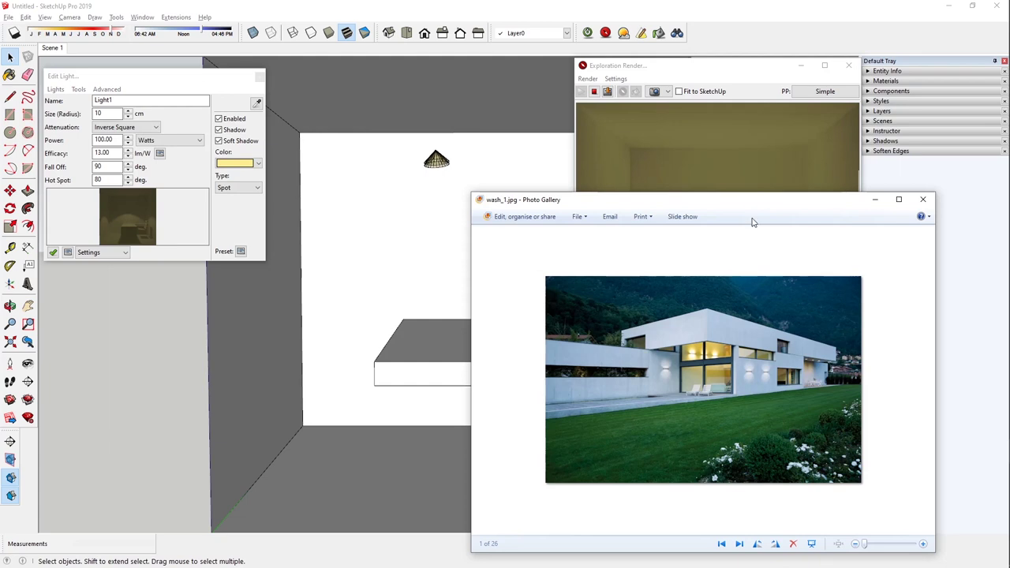
{"action": "left_click_drag", "start_coordinate": [750, 209], "coordinate": [377, 124]}
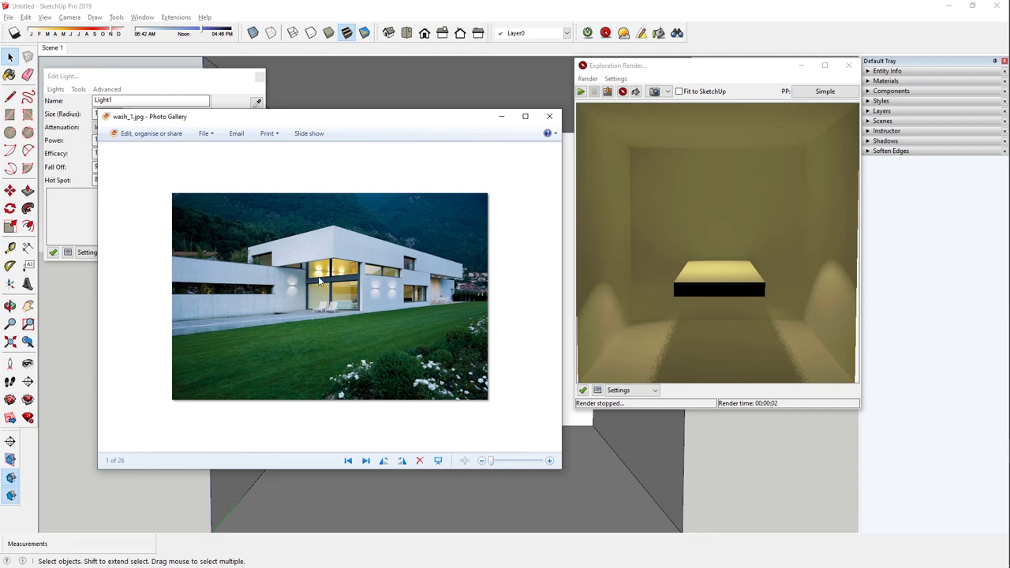
{"action": "left_click_drag", "start_coordinate": [433, 117], "coordinate": [671, 148]}
{"action": "left_click", "coordinate": [786, 148]}
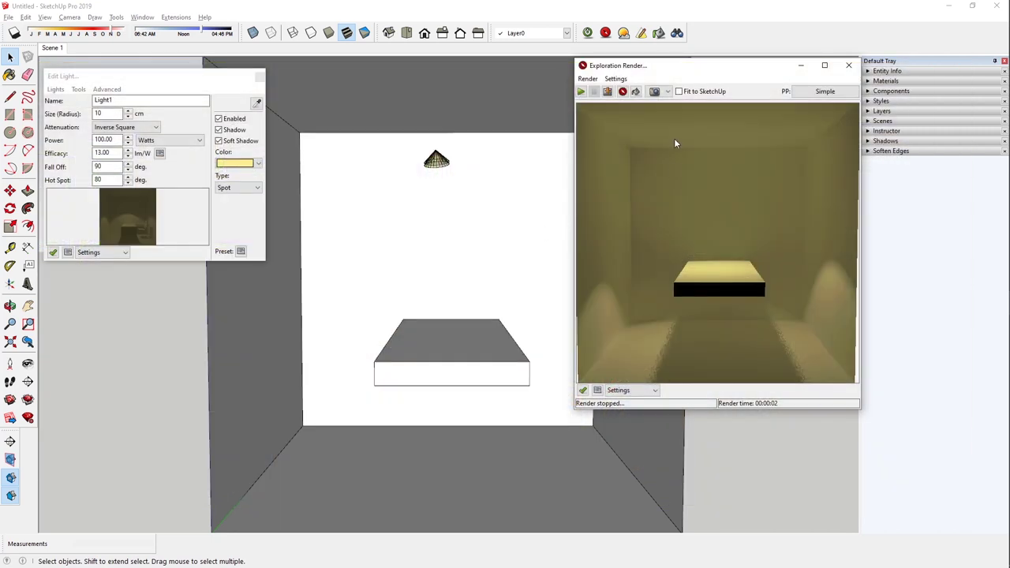
Change Light1's power unit to Lumens and set the power to 2900
{"action": "left_click", "coordinate": [622, 92]}
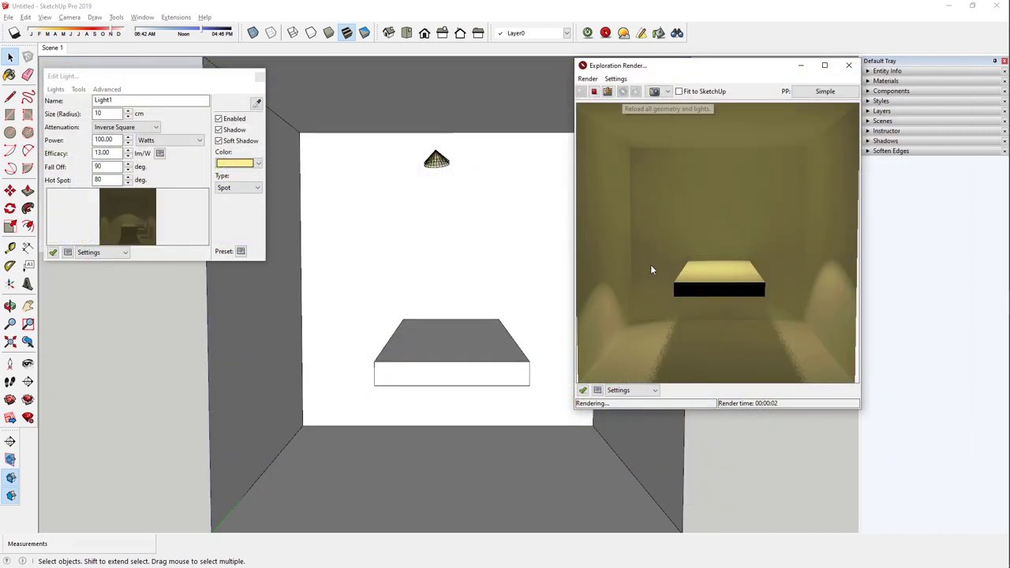
{"action": "left_click", "coordinate": [97, 166]}
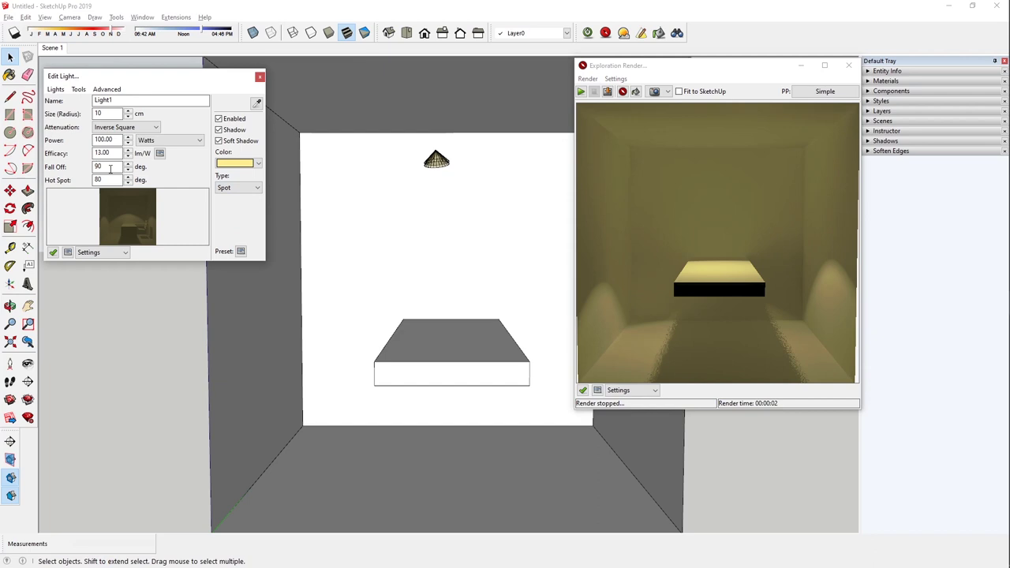
{"action": "left_click", "coordinate": [145, 147]}
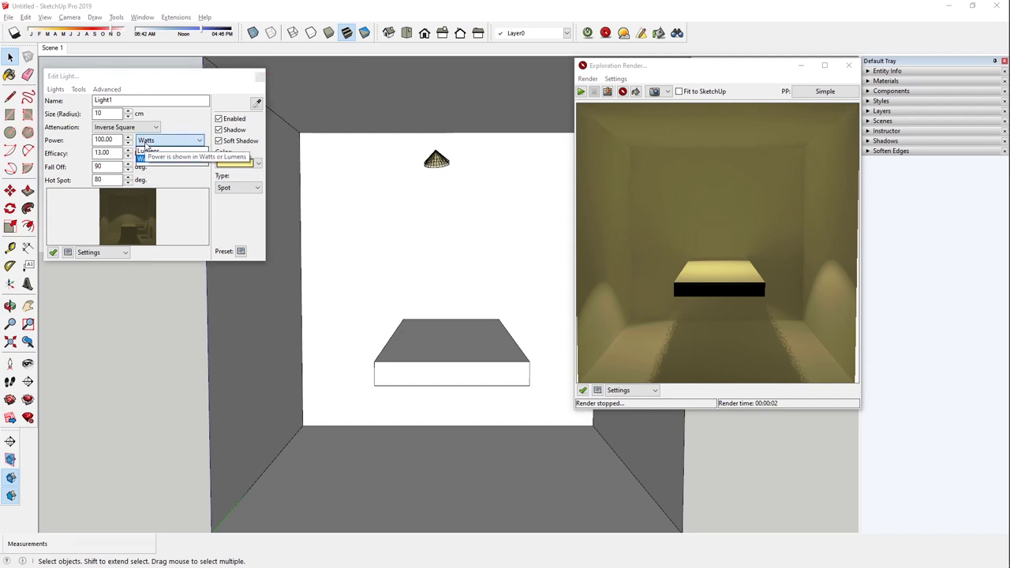
{"action": "left_click", "coordinate": [149, 154]}
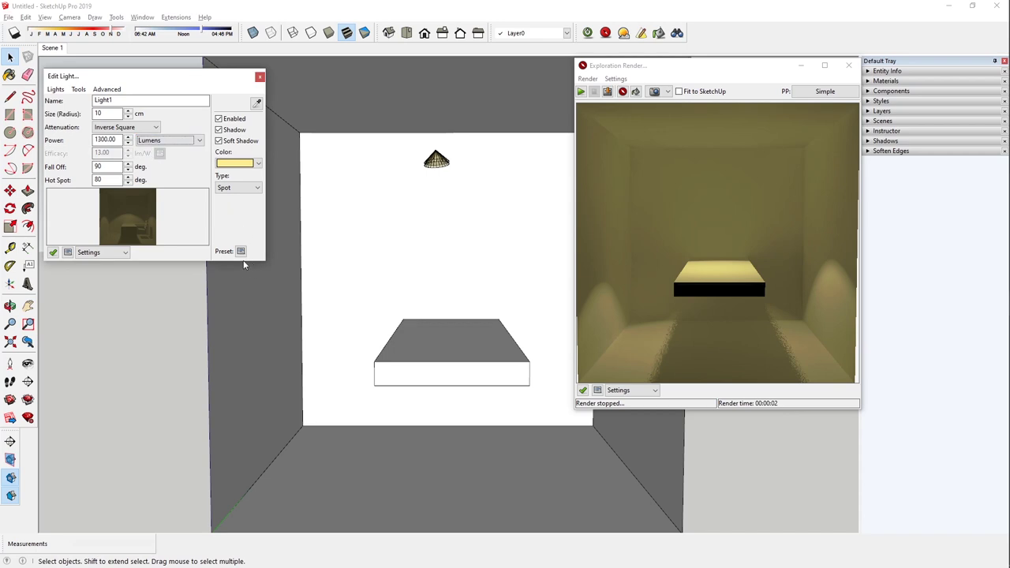
{"action": "double_click", "coordinate": [121, 140]}
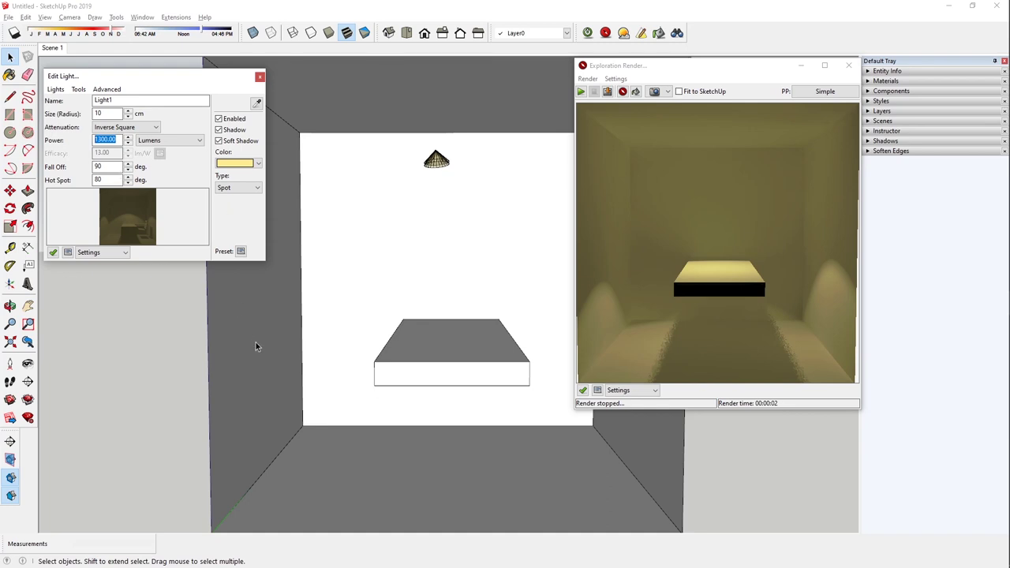
{"action": "type", "text": "20"}
{"action": "type", "text": "00"}
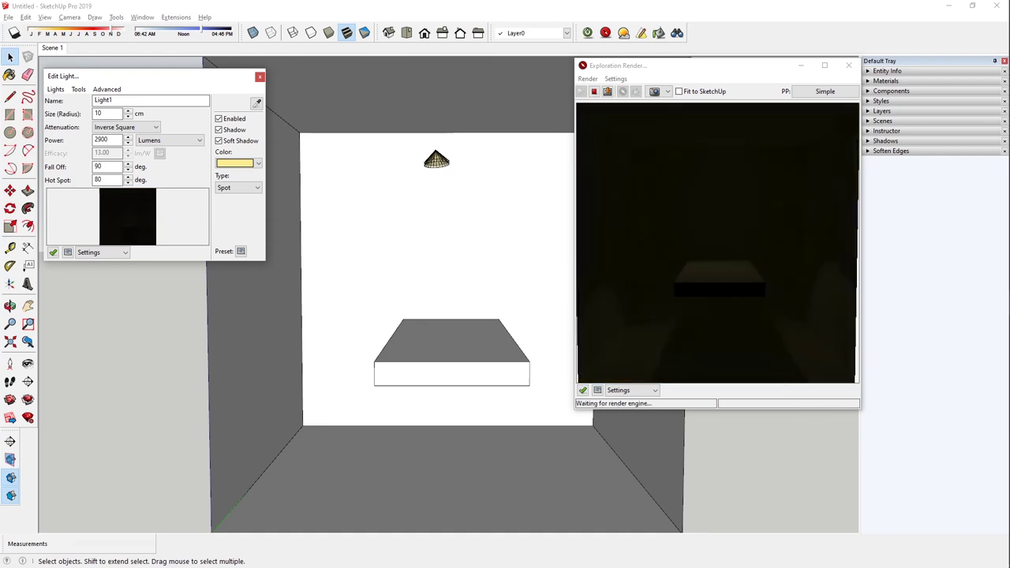
{"action": "left_click", "coordinate": [116, 166]}
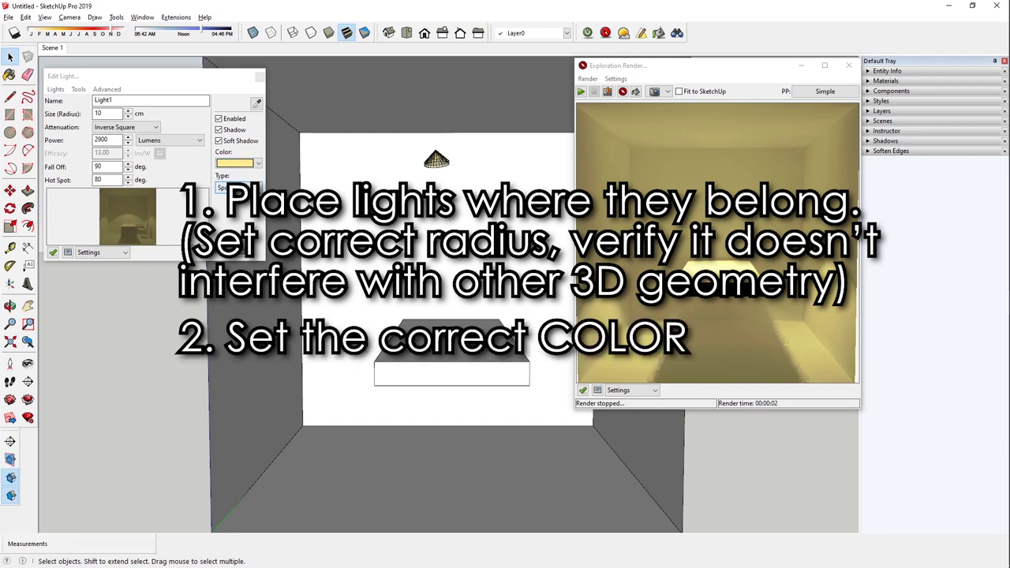
Select the 2900 power value and open the Type dropdown in Edit Light
{"action": "double_click", "coordinate": [103, 140]}
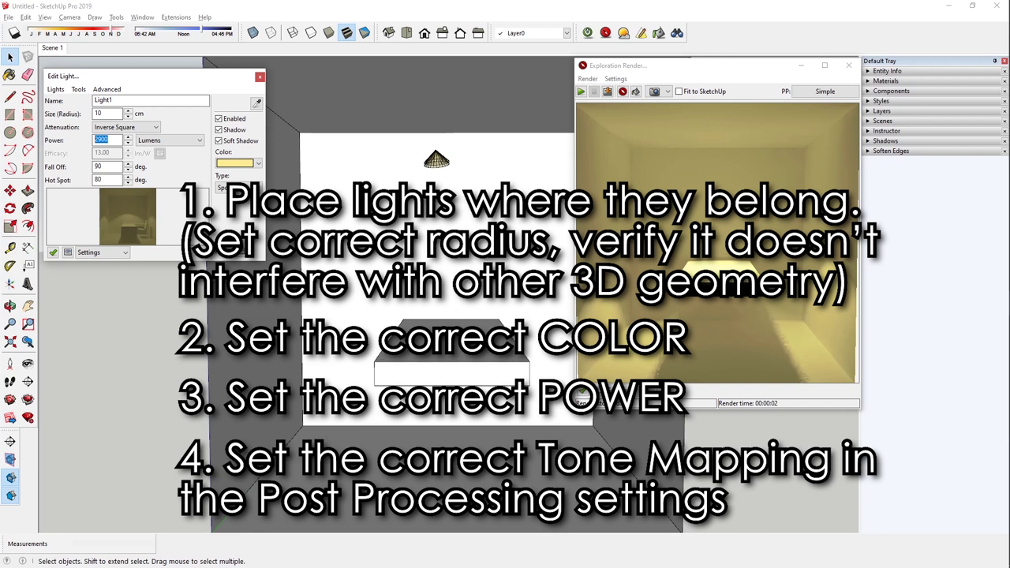
{"action": "left_click", "coordinate": [245, 189]}
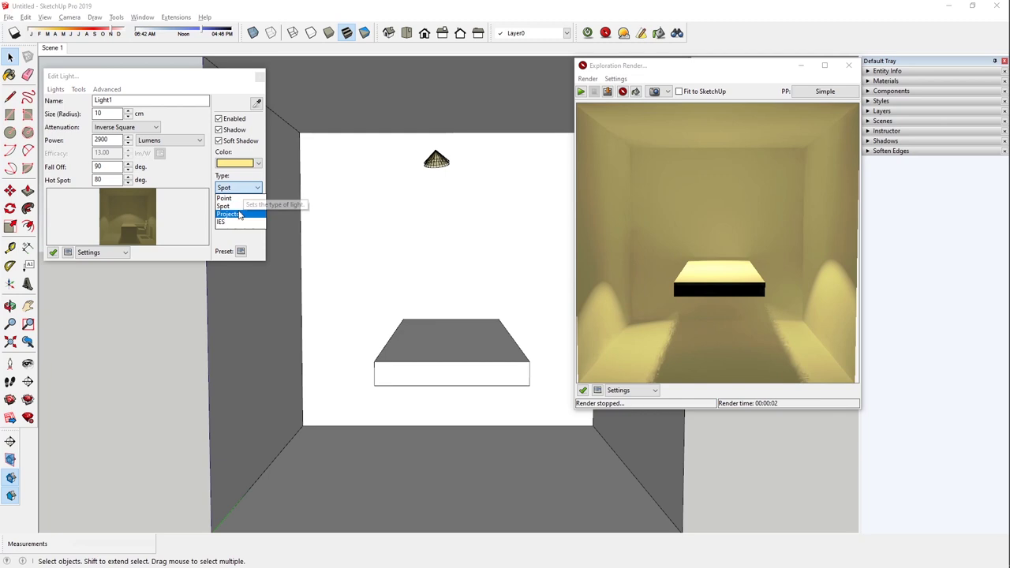
Make Light1 a Projector light casting an image at 100x56.25 cm
{"action": "left_click", "coordinate": [229, 214]}
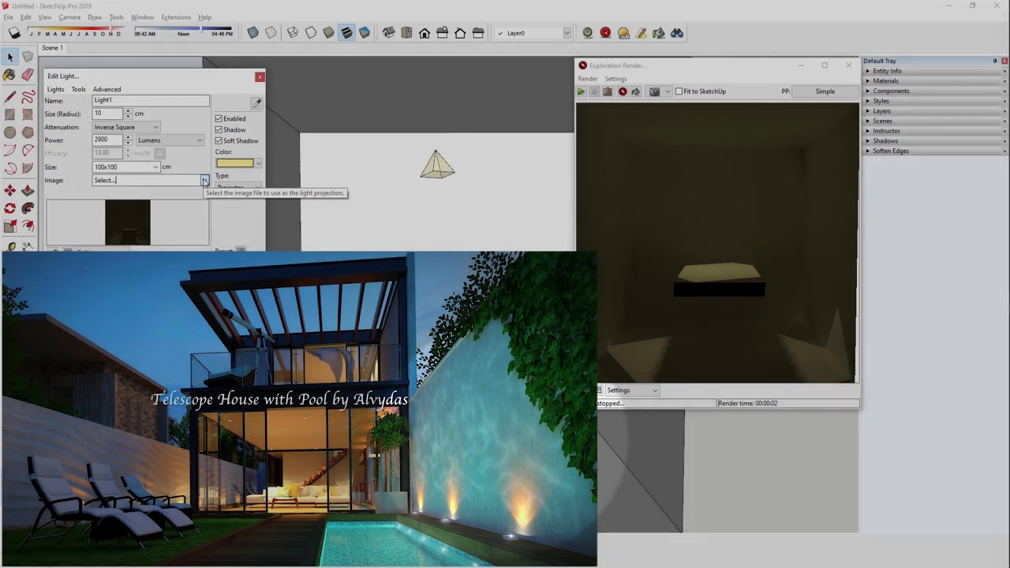
{"action": "left_click", "coordinate": [204, 181]}
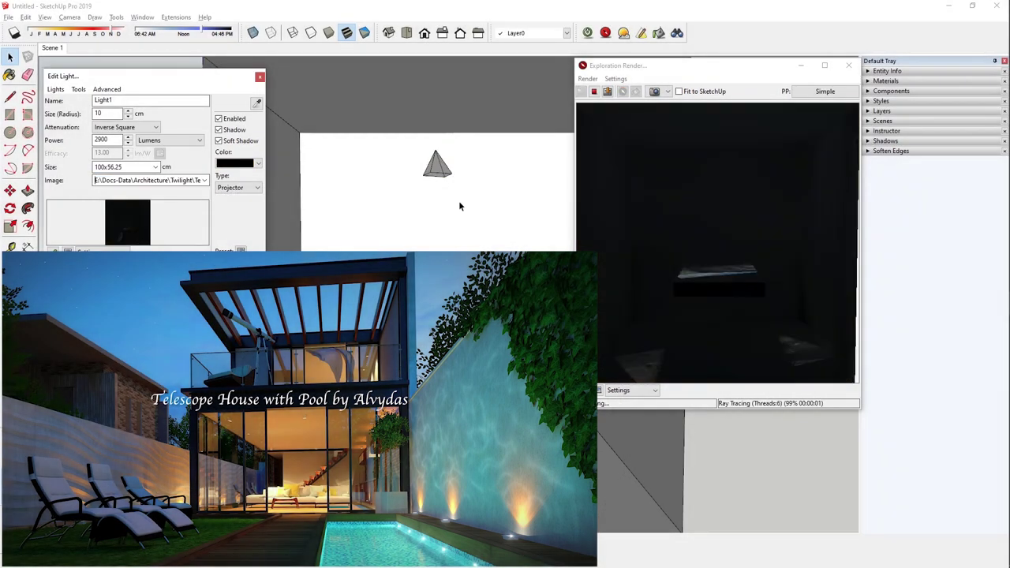
{"action": "left_click", "coordinate": [435, 177]}
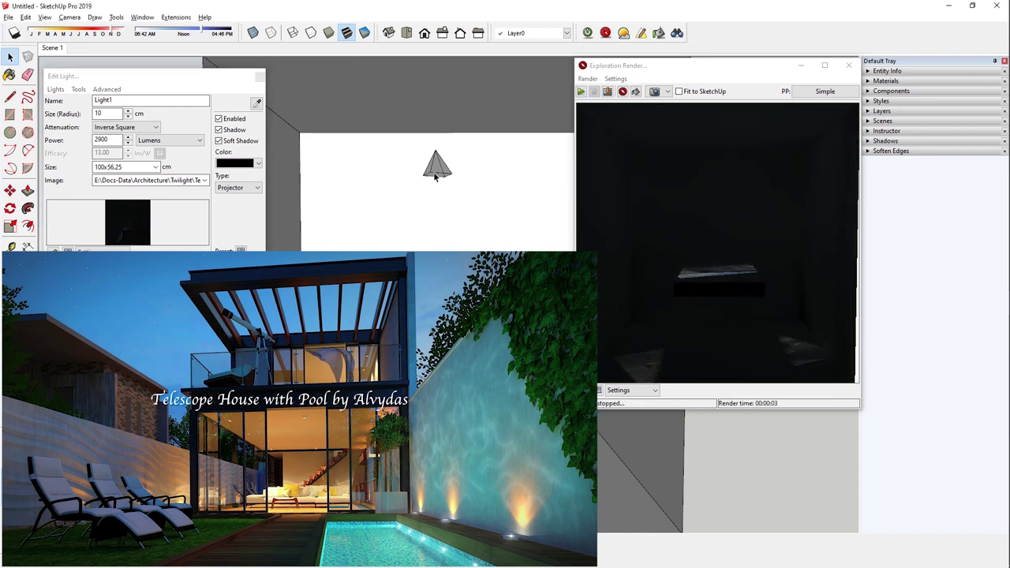
{"action": "right_click", "coordinate": [435, 176]}
Start aiming the projector at a target, then reload lights and re-render
{"action": "mouse_move", "coordinate": [496, 438]}
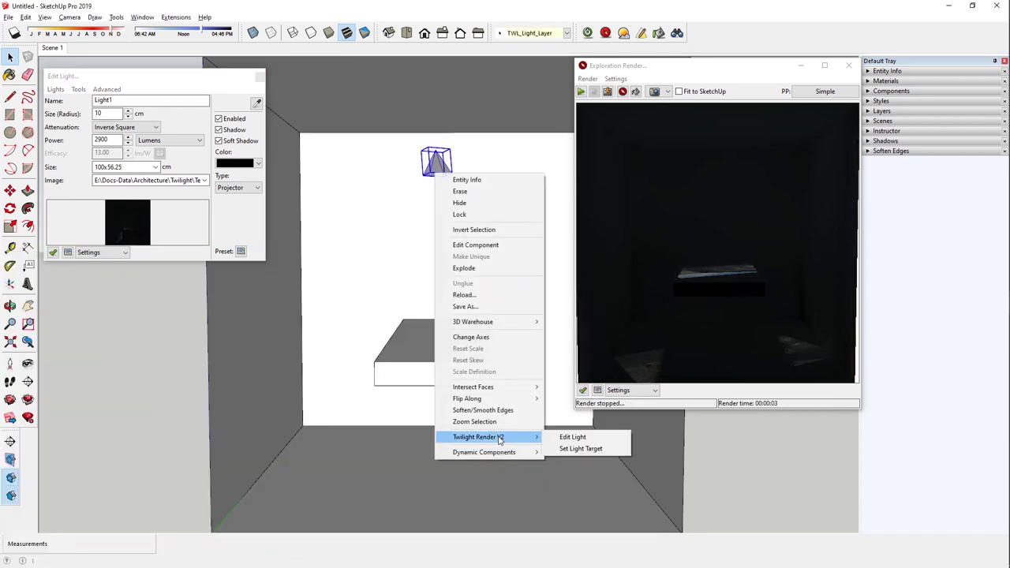
{"action": "left_click", "coordinate": [565, 449]}
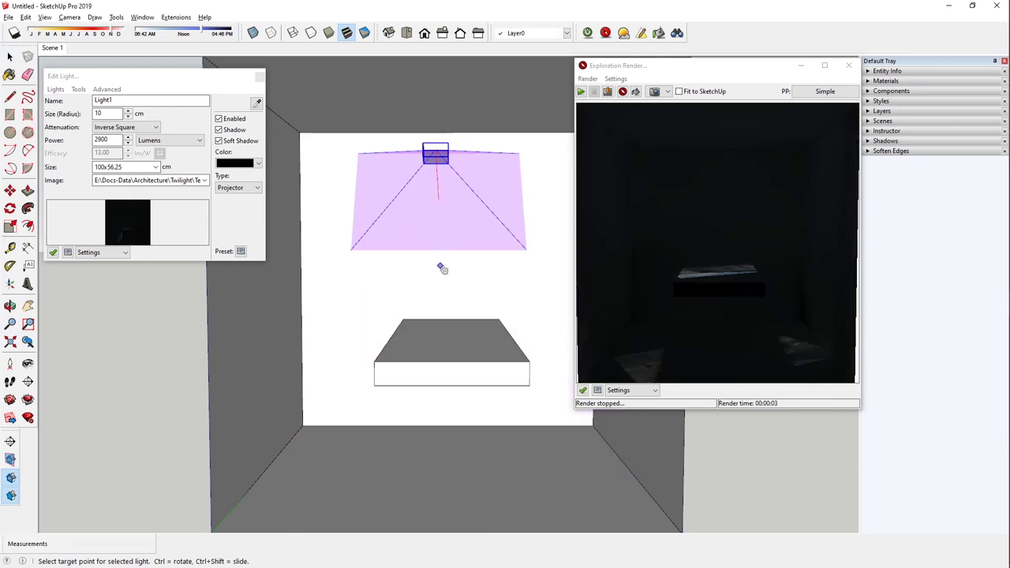
{"action": "left_click", "coordinate": [622, 92]}
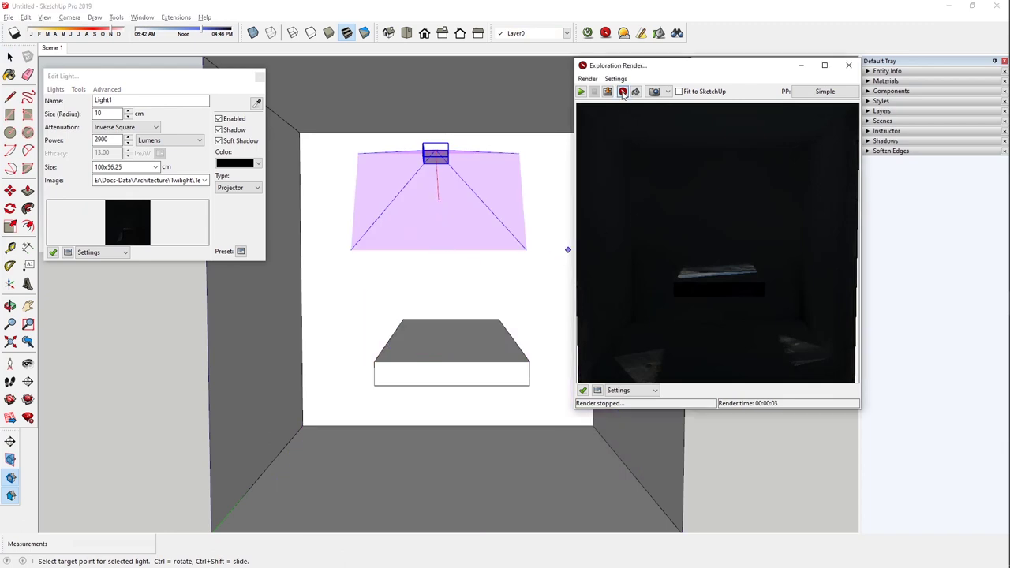
{"action": "left_click", "coordinate": [9, 56]}
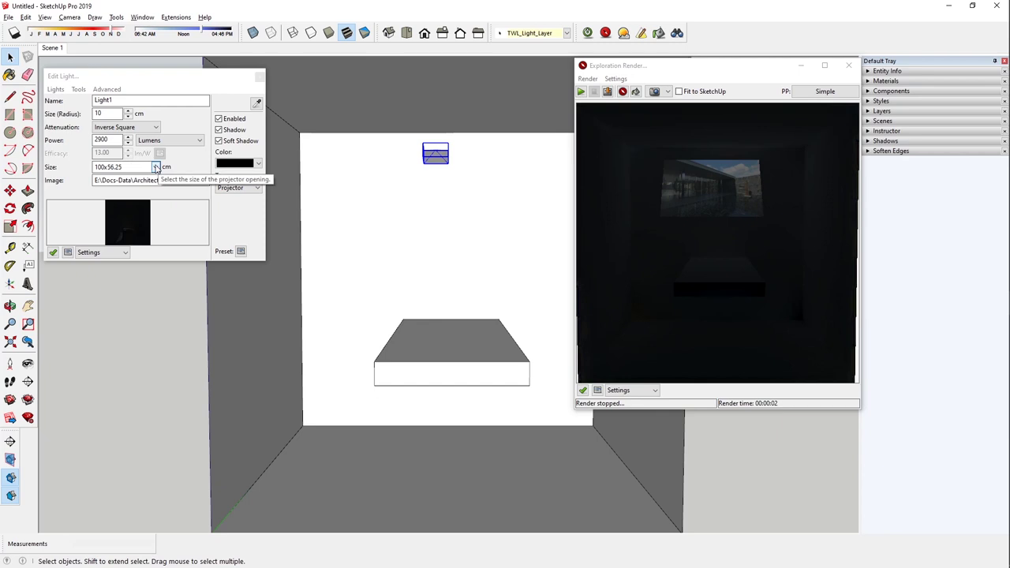
{"action": "left_click_drag", "start_coordinate": [128, 166], "coordinate": [74, 166]}
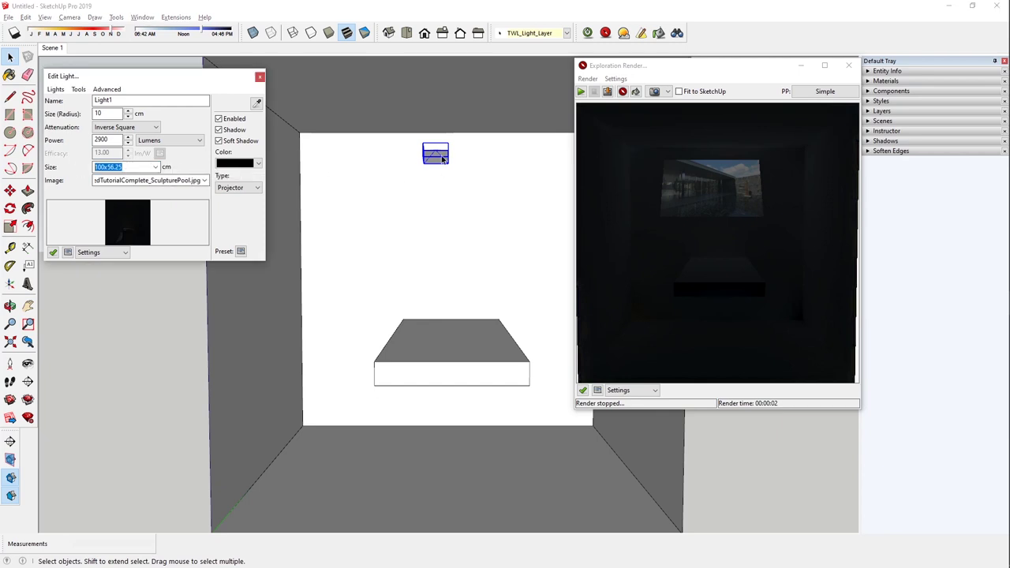
Move the projector light up the back wall near the ceiling
{"action": "left_click", "coordinate": [429, 157]}
{"action": "key", "text": "m"}
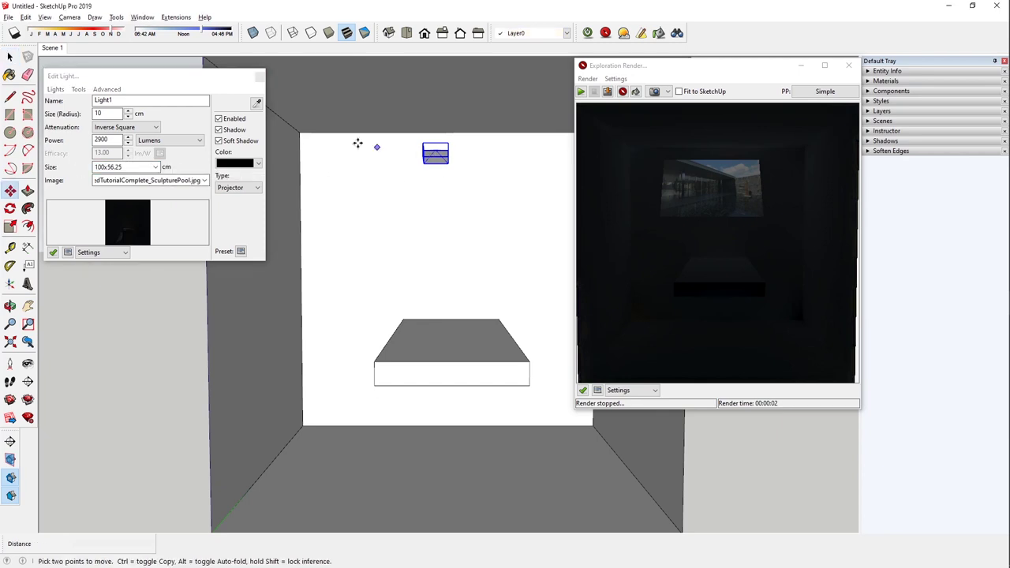
{"action": "left_click", "coordinate": [302, 134]}
{"action": "left_click", "coordinate": [276, 113]}
{"action": "left_click", "coordinate": [304, 131]}
Lower the light just below the ceiling and set 10000 lumens power with 1 cm radius
{"action": "left_click", "coordinate": [724, 292]}
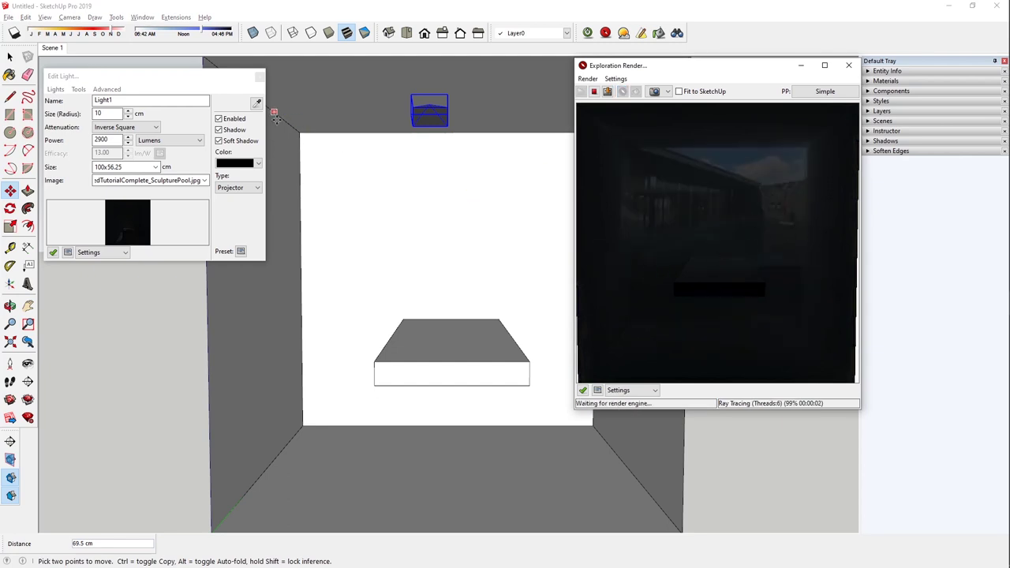
{"action": "left_click_drag", "start_coordinate": [274, 114], "coordinate": [338, 221]}
{"action": "double_click", "coordinate": [115, 139]}
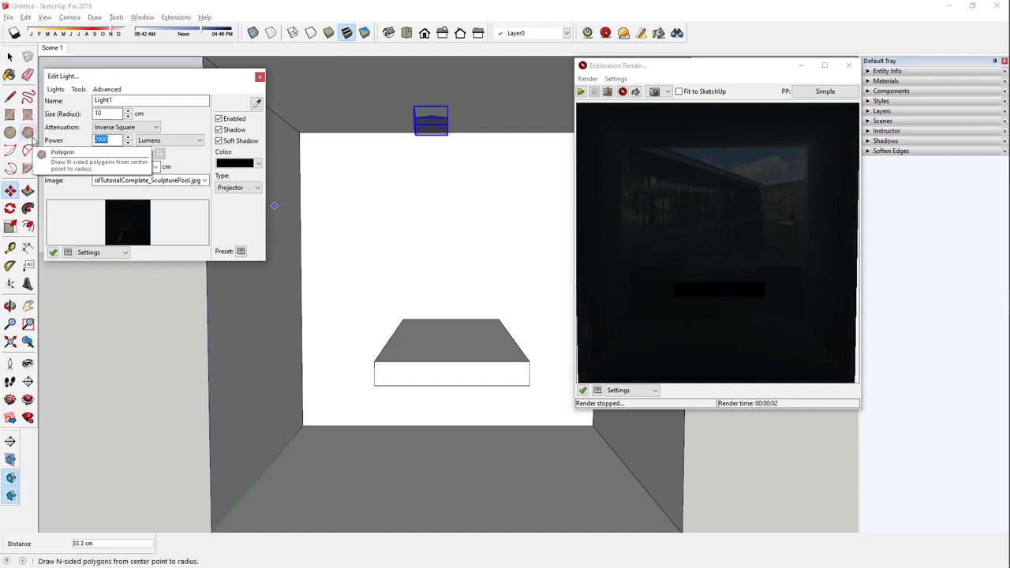
{"action": "type", "text": "10000"}
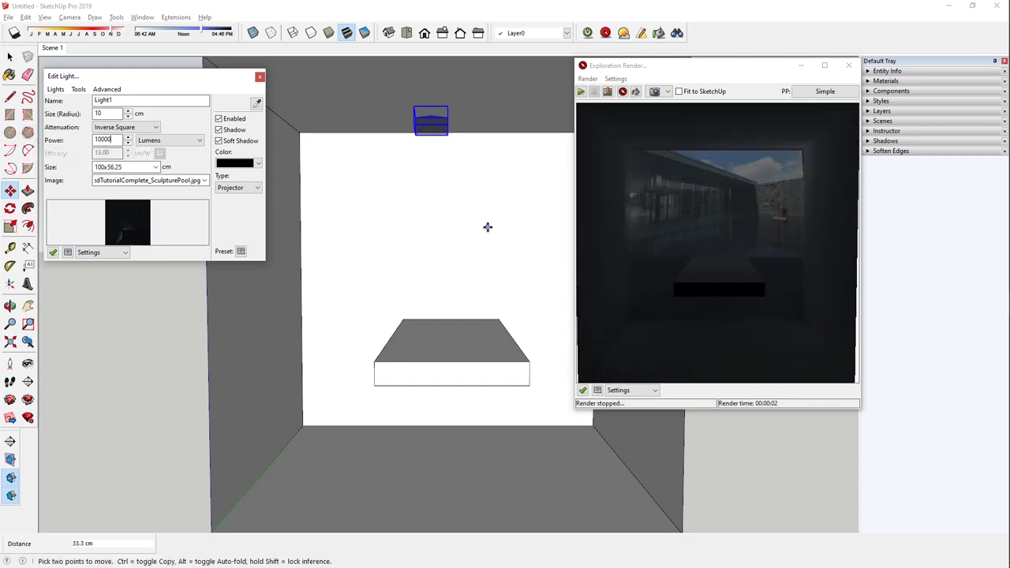
{"action": "left_click", "coordinate": [56, 142]}
{"action": "left_click", "coordinate": [118, 111]}
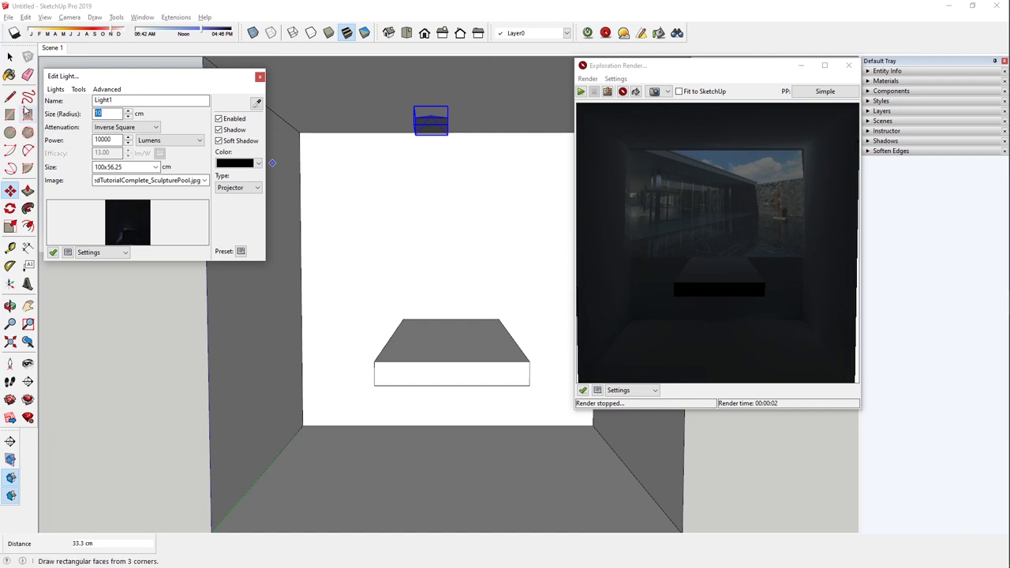
{"action": "type", "text": "1"}
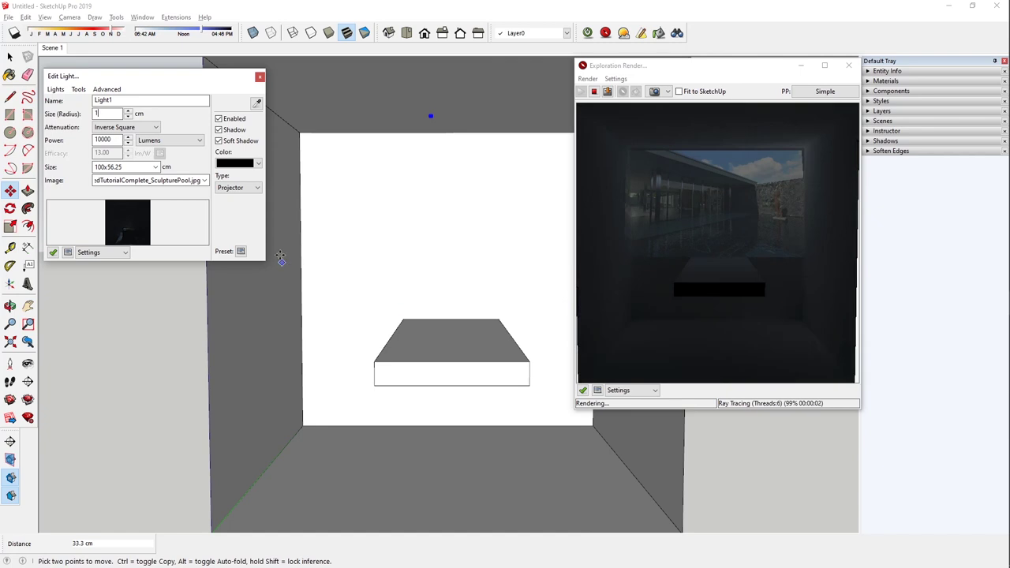
Try power values 200 and 100 in the Power field
{"action": "double_click", "coordinate": [117, 138]}
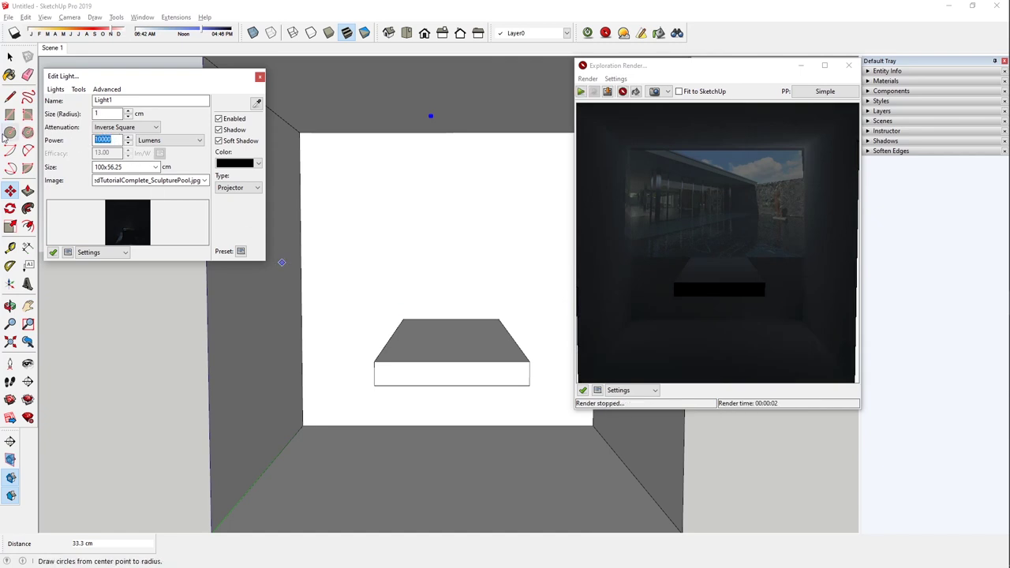
{"action": "type", "text": "200"}
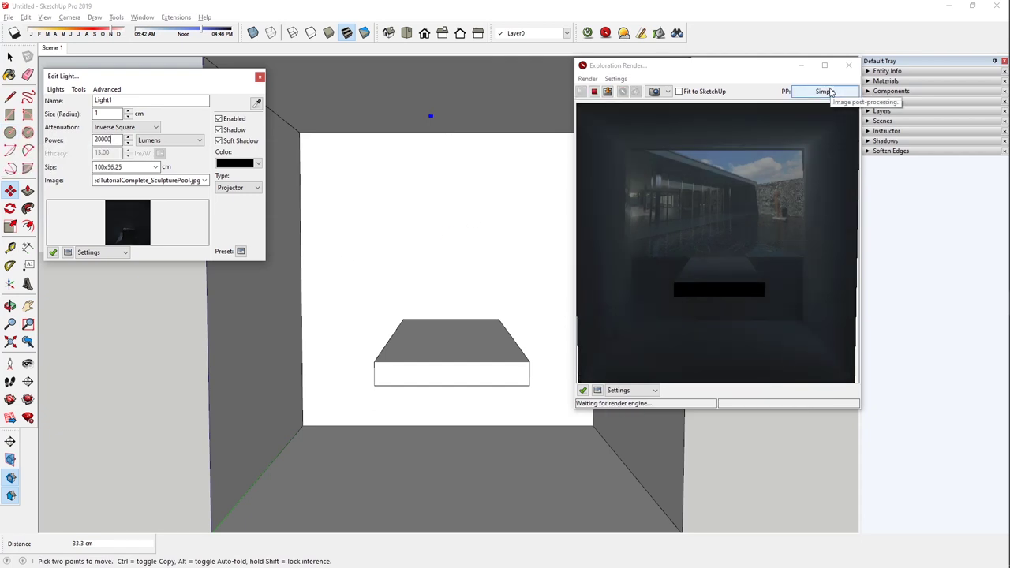
{"action": "type", "text": "100"}
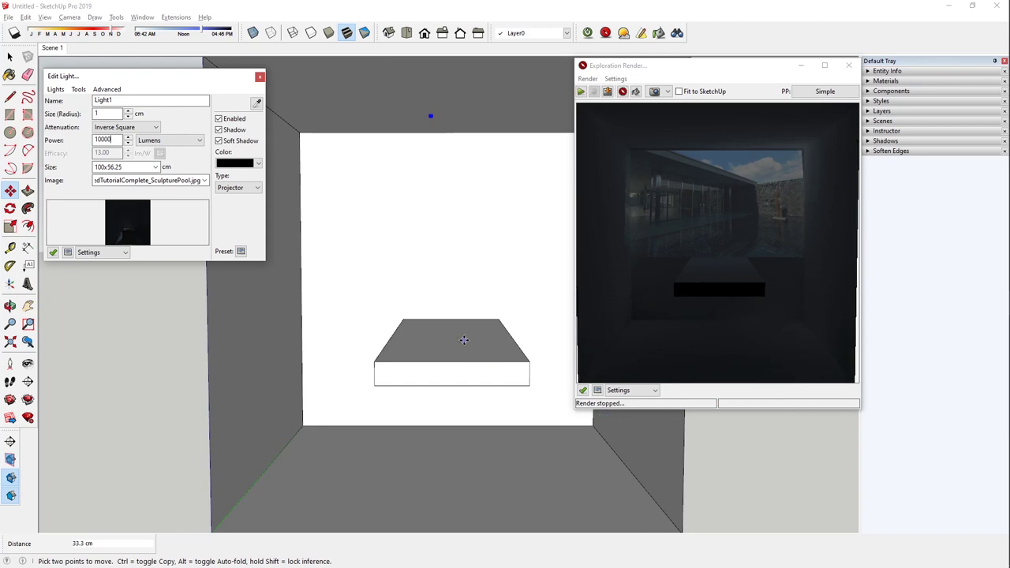
{"action": "left_click", "coordinate": [434, 281]}
{"action": "left_click", "coordinate": [502, 284]}
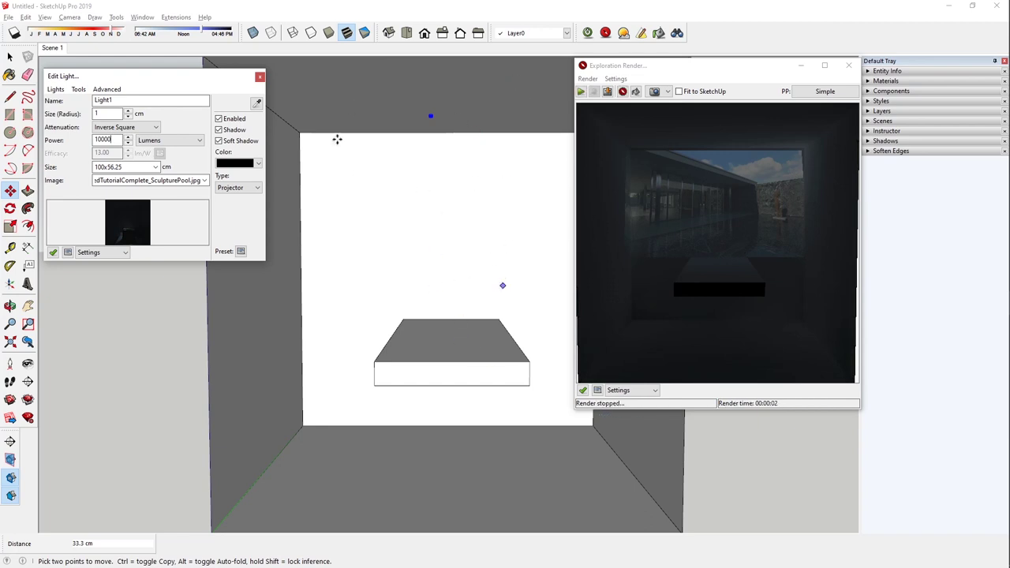
Check the exposure value in the render preview's Post-Process settings
{"action": "left_click", "coordinate": [824, 92]}
{"action": "left_click", "coordinate": [824, 92]}
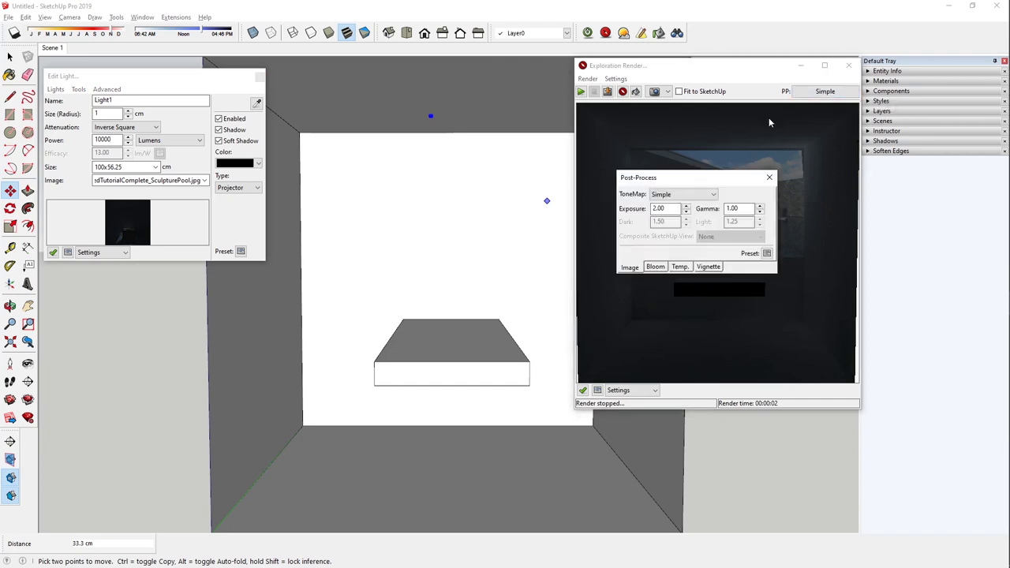
{"action": "double_click", "coordinate": [678, 208]}
{"action": "left_click", "coordinate": [257, 187]}
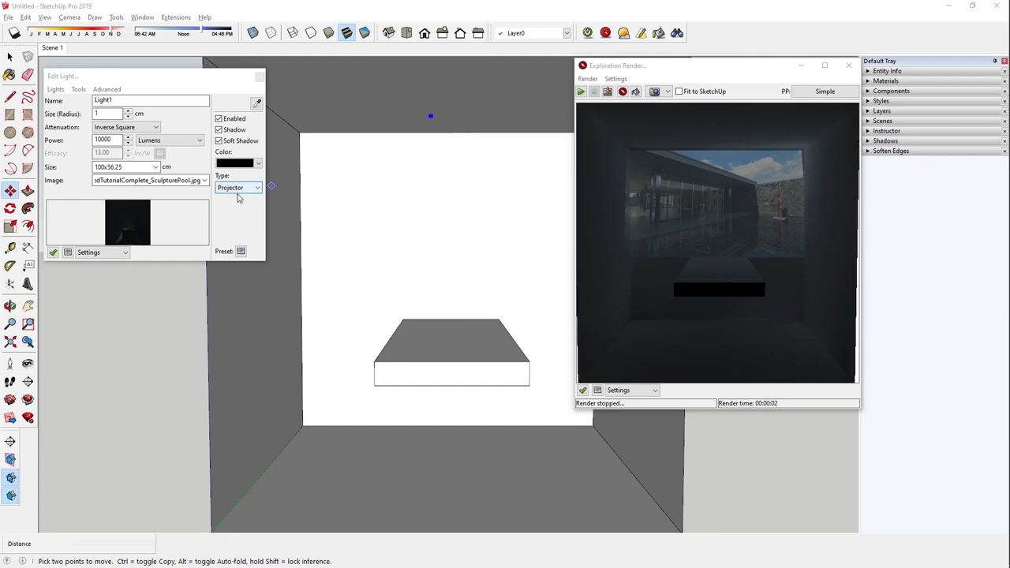
Make Light1 an IES light using the 100wIncan-Flood-Horizontal-0deg.IES profile (1800 lumens)
{"action": "left_click", "coordinate": [237, 221]}
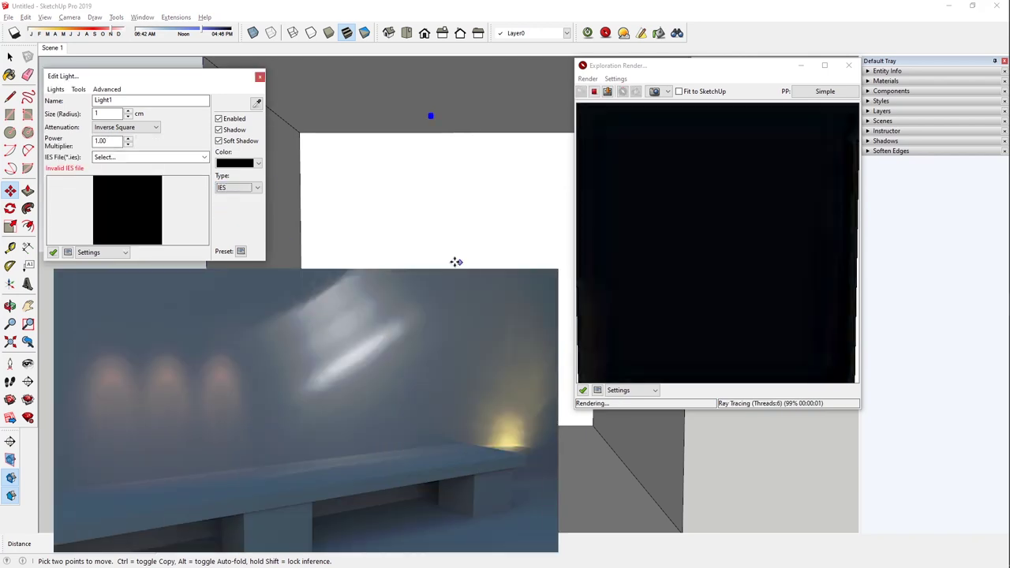
{"action": "key", "text": "space"}
{"action": "key", "text": "Escape"}
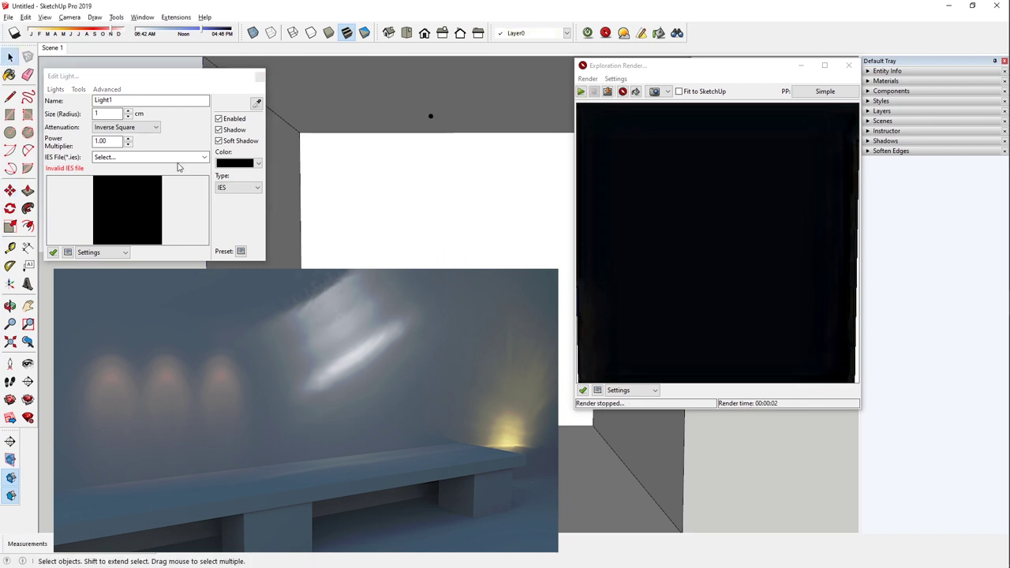
{"action": "left_click", "coordinate": [202, 159]}
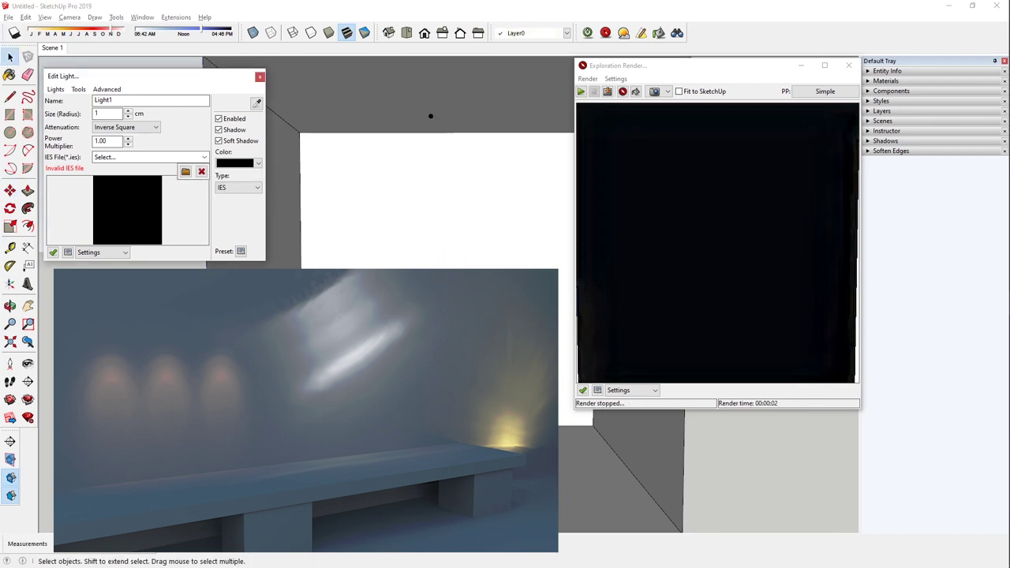
{"action": "left_click", "coordinate": [185, 172]}
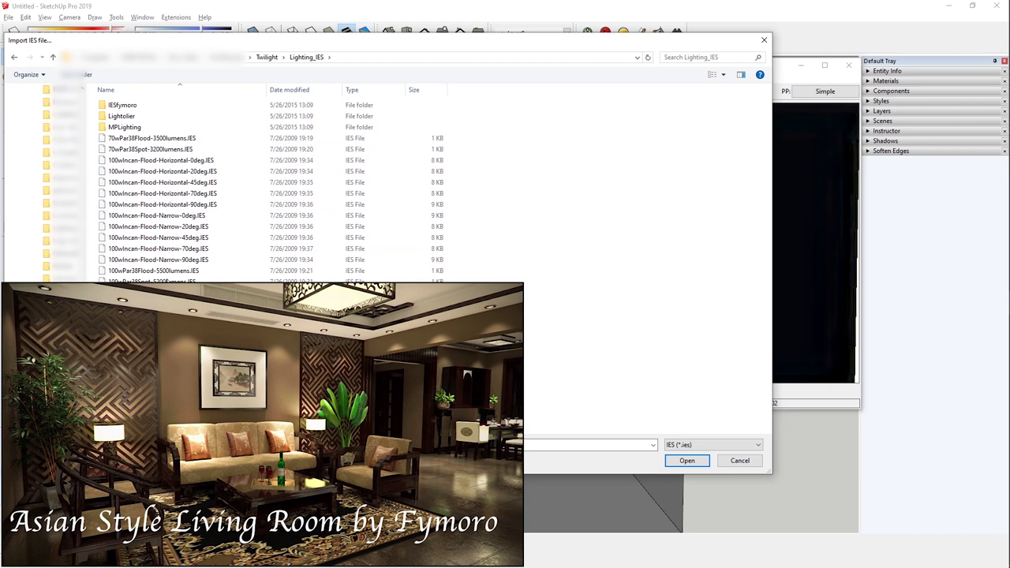
{"action": "left_click", "coordinate": [161, 161]}
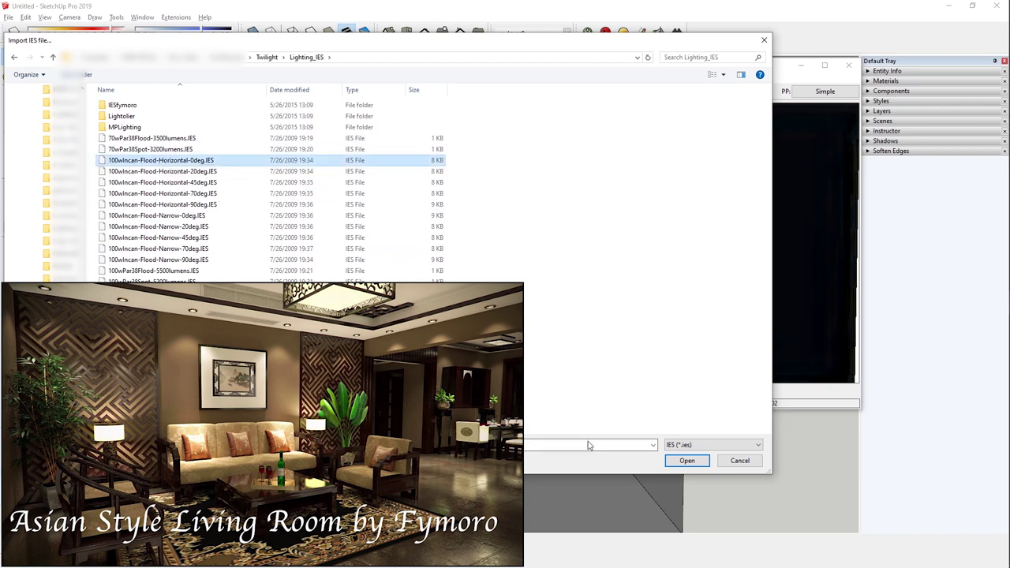
{"action": "left_click", "coordinate": [686, 460]}
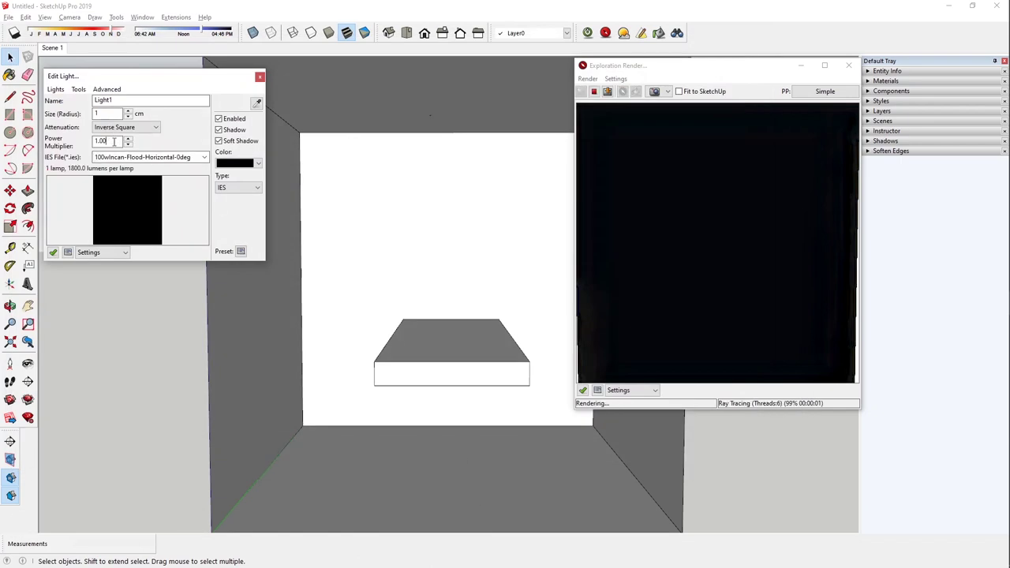
Set the IES light's Size (Radius) to 5 cm
{"action": "left_click", "coordinate": [110, 113]}
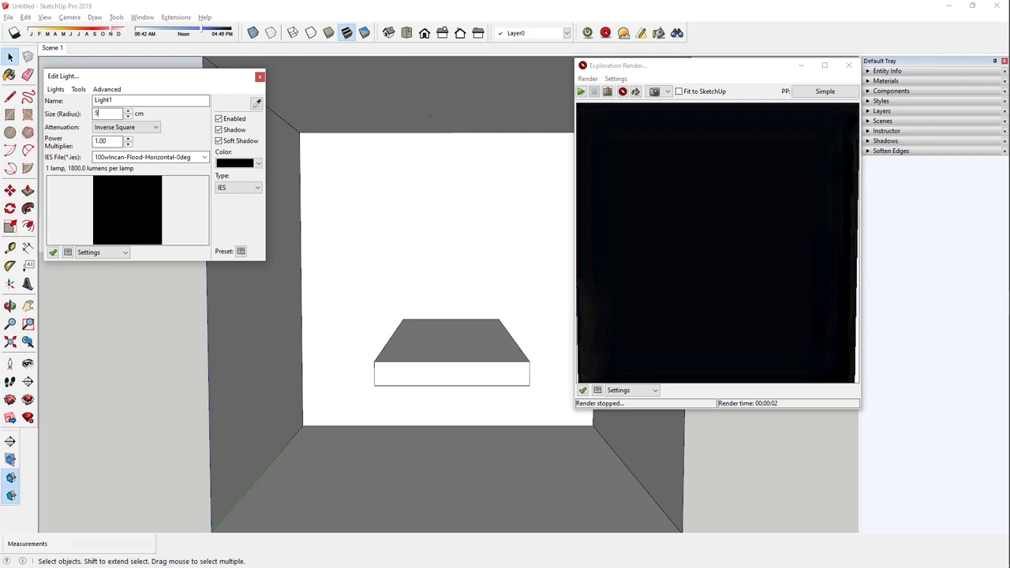
{"action": "type", "text": "5"}
{"action": "left_click", "coordinate": [438, 127]}
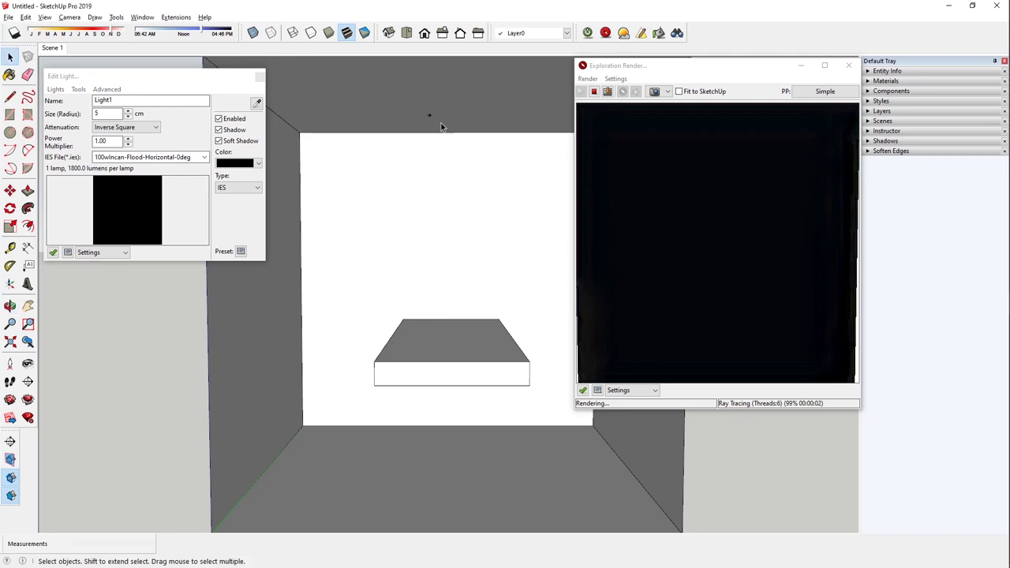
Zoom in on the IES light, stop the render, orbit around it, then return to Scene 1
{"action": "scroll", "coordinate": [438, 115], "scroll_direction": "up", "scroll_amount": 4}
{"action": "scroll", "coordinate": [441, 147], "scroll_direction": "up", "scroll_amount": 3}
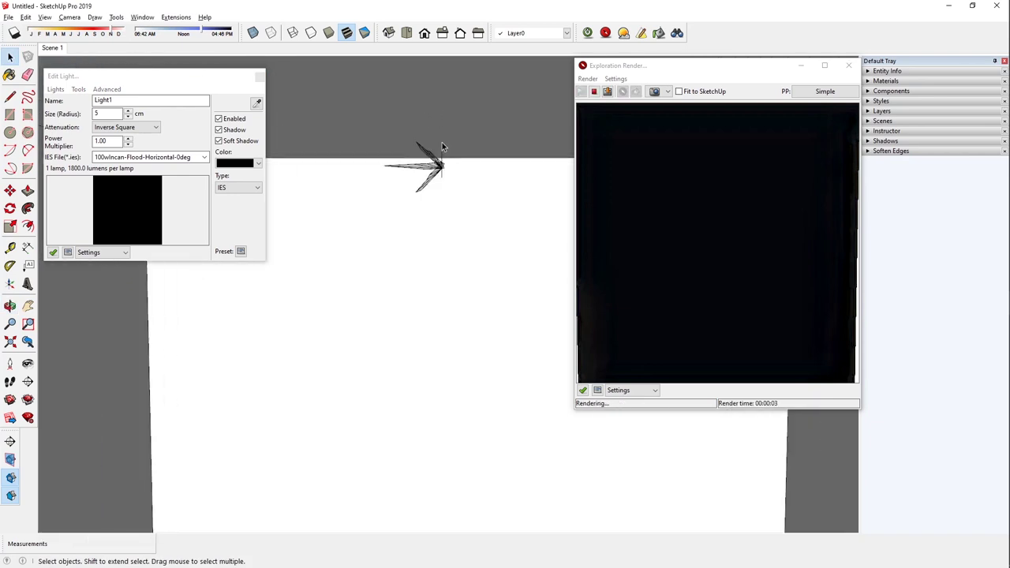
{"action": "scroll", "coordinate": [441, 146], "scroll_direction": "up", "scroll_amount": 3}
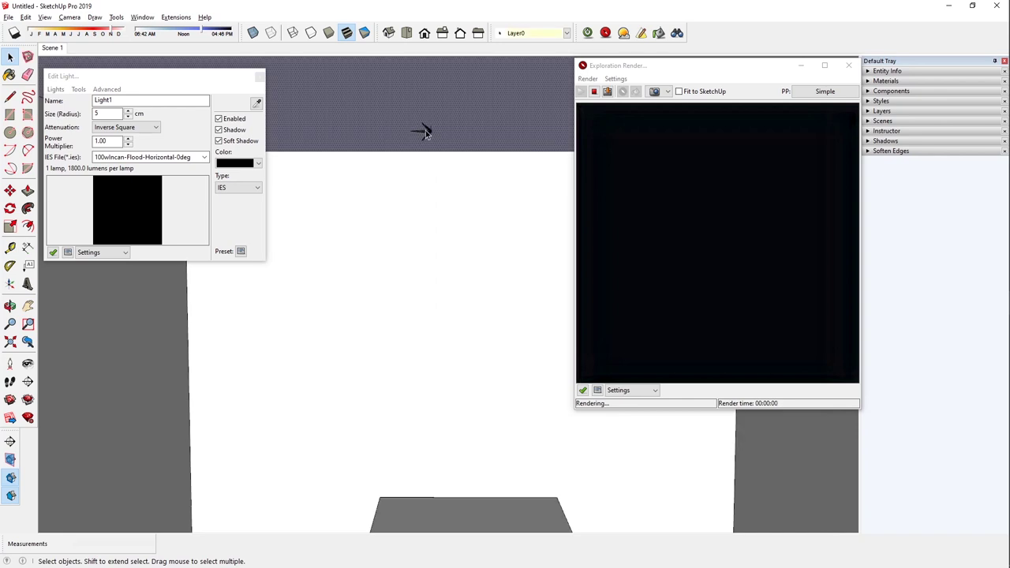
{"action": "left_click", "coordinate": [425, 130]}
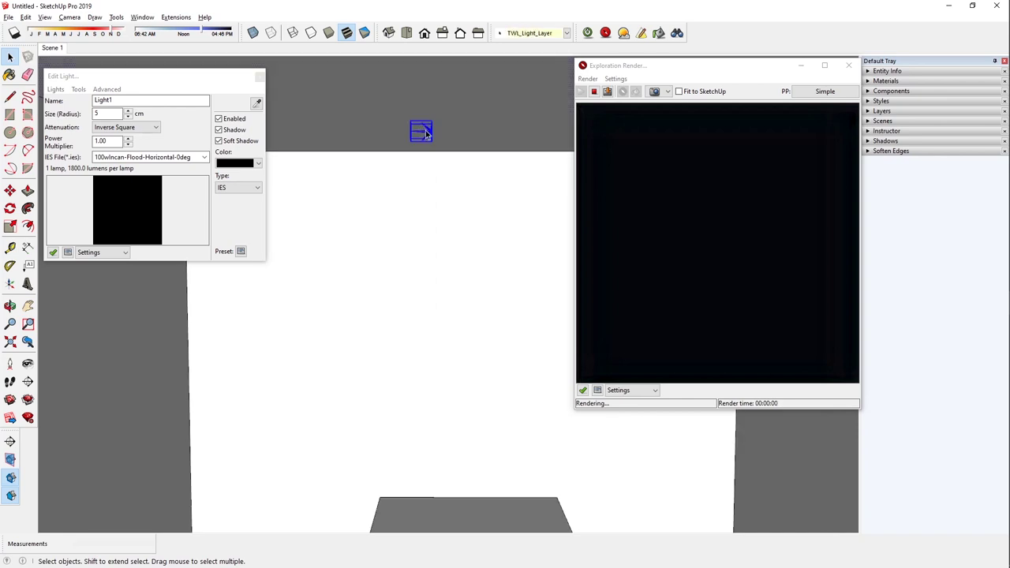
{"action": "left_click", "coordinate": [595, 91]}
{"action": "middle_click_drag", "start_coordinate": [433, 134], "coordinate": [459, 388]}
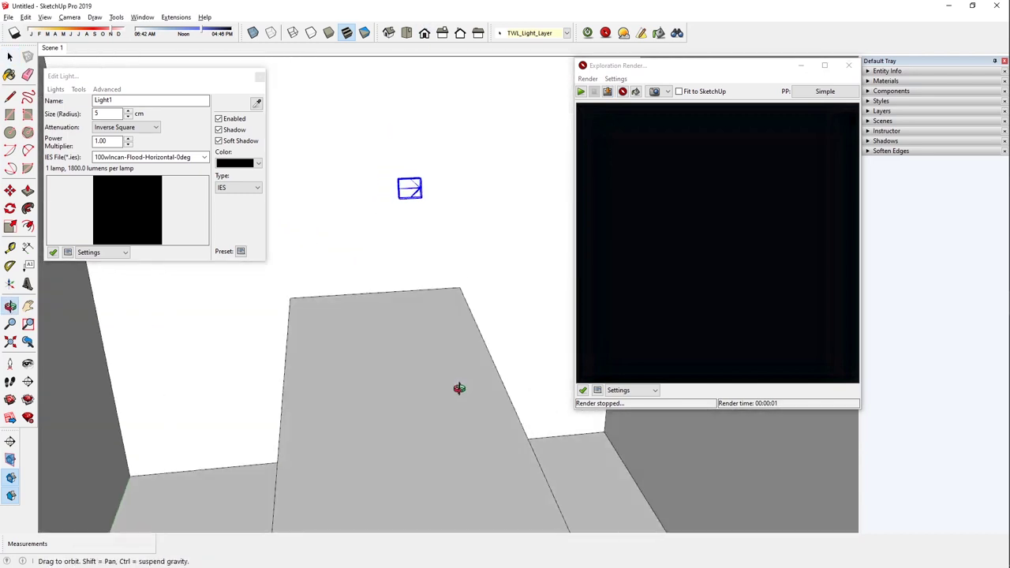
{"action": "left_click", "coordinate": [53, 48]}
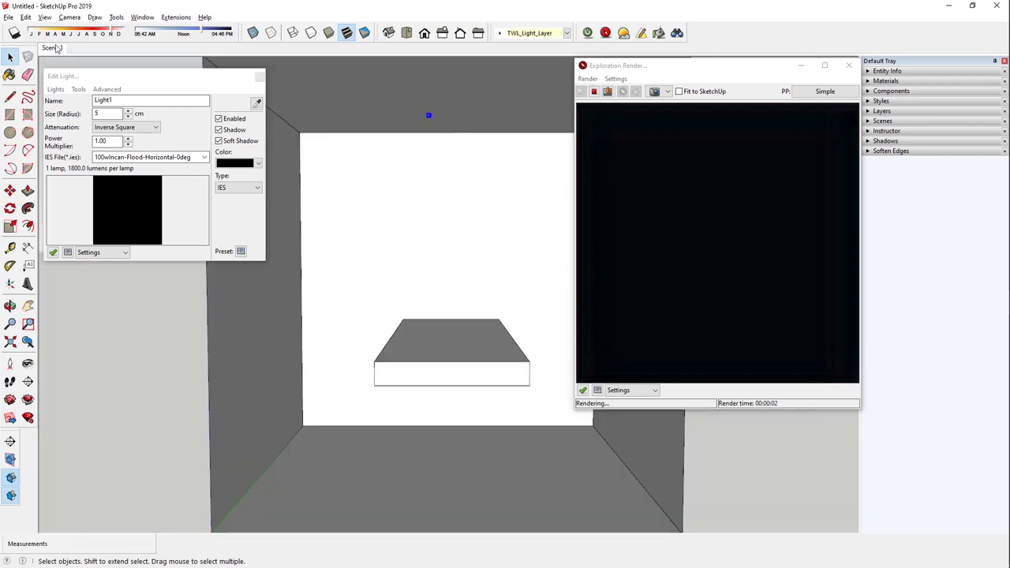
Place a new IES light below the ceiling, aimed down at the box top
{"action": "left_click", "coordinate": [641, 32]}
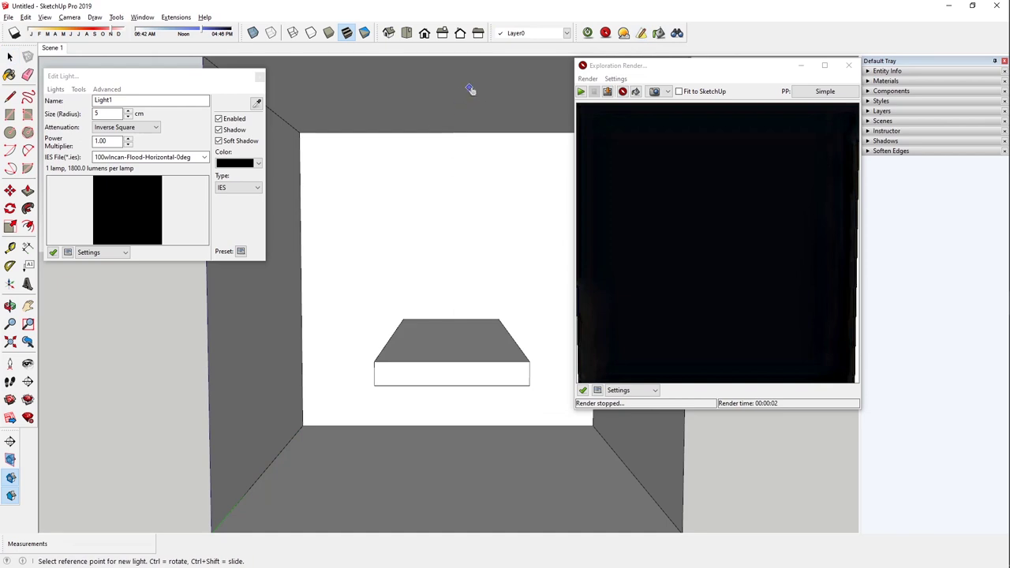
{"action": "right_click", "coordinate": [461, 93]}
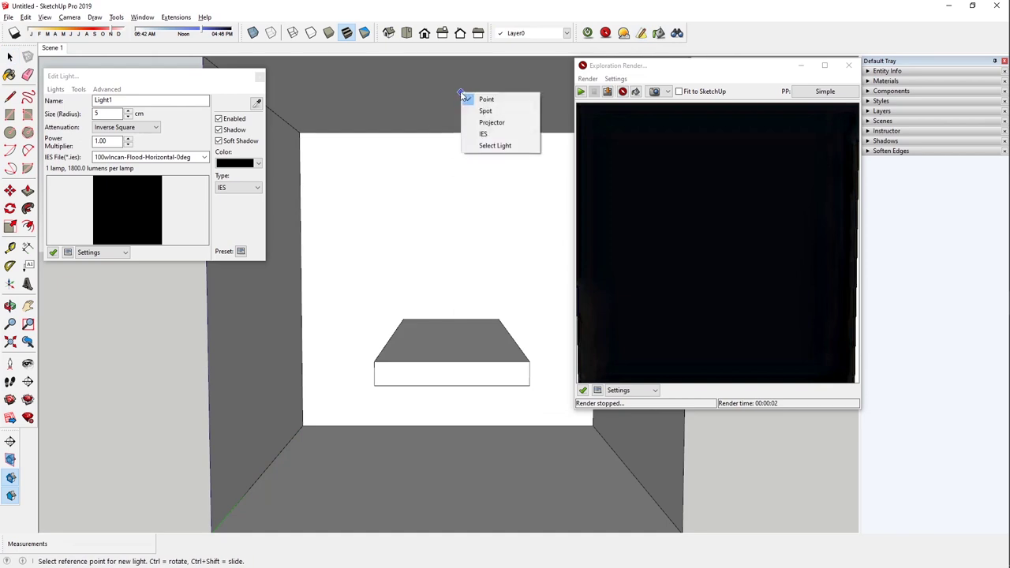
{"action": "left_click", "coordinate": [482, 135]}
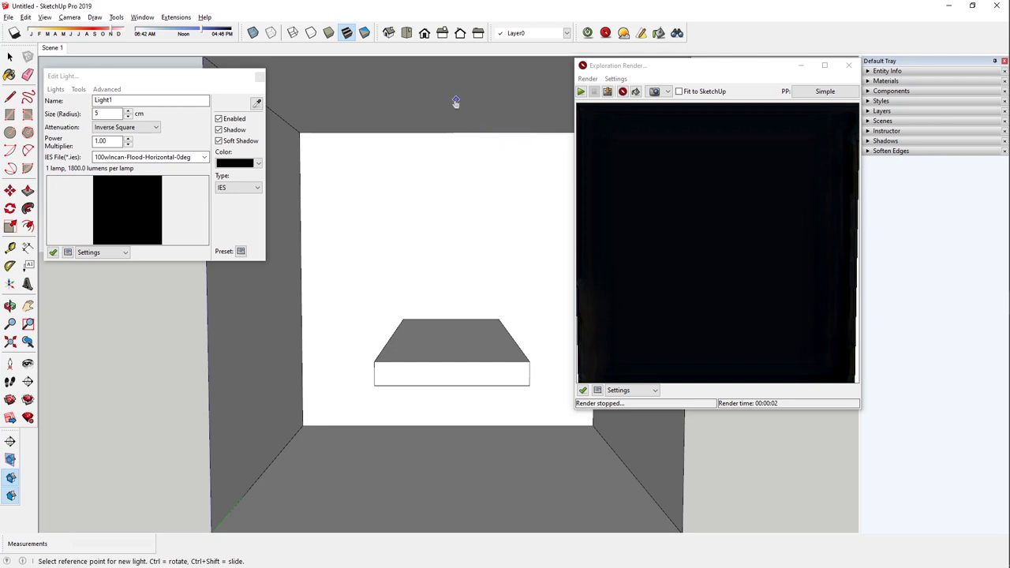
{"action": "left_click", "coordinate": [454, 104]}
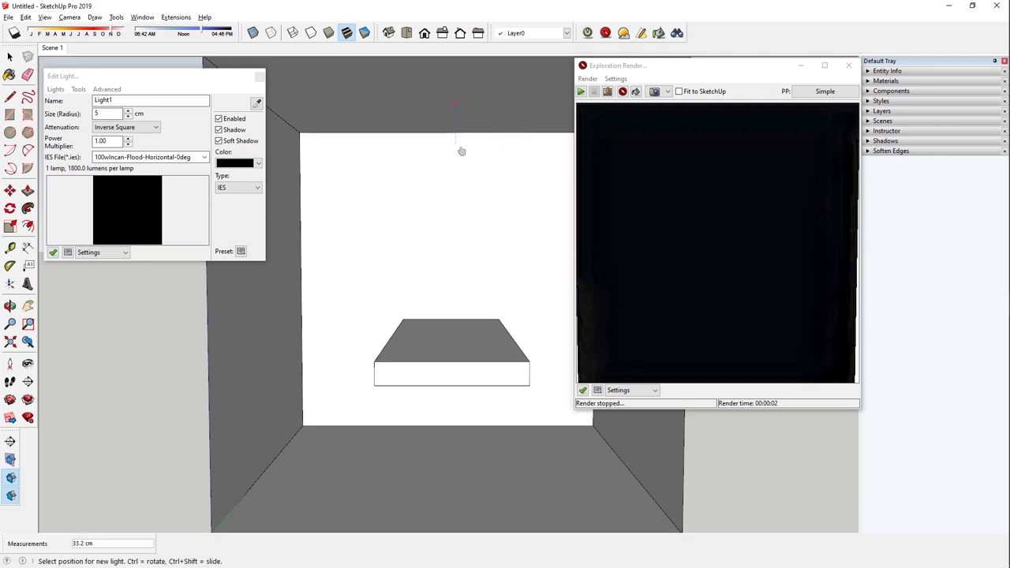
{"action": "left_click", "coordinate": [455, 173]}
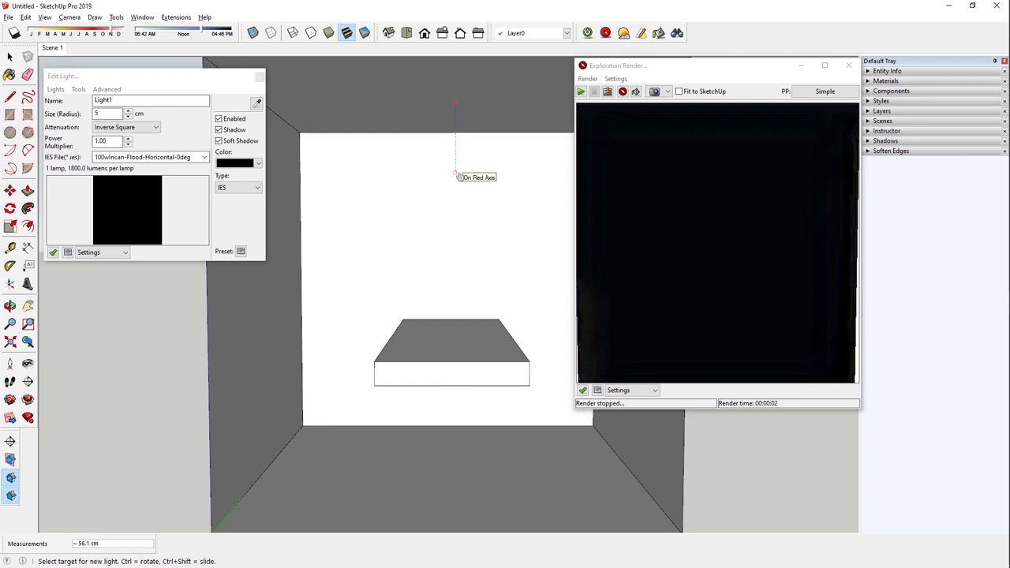
{"action": "left_click", "coordinate": [456, 339]}
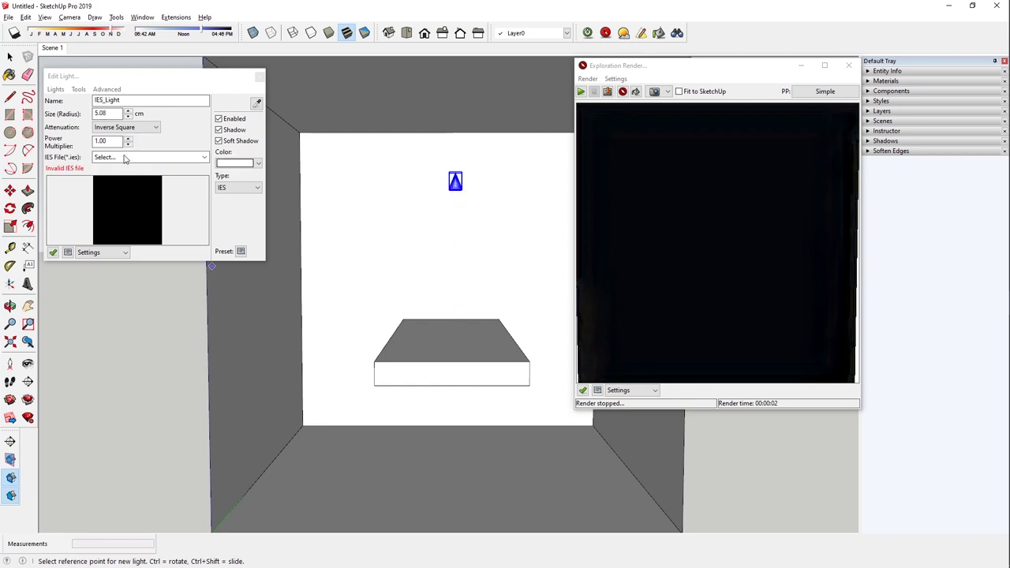
Load the 100wIncan-Flood-Horizontal-0deg.IES profile into the new IES light
{"action": "left_click", "coordinate": [199, 158]}
{"action": "left_click", "coordinate": [189, 174]}
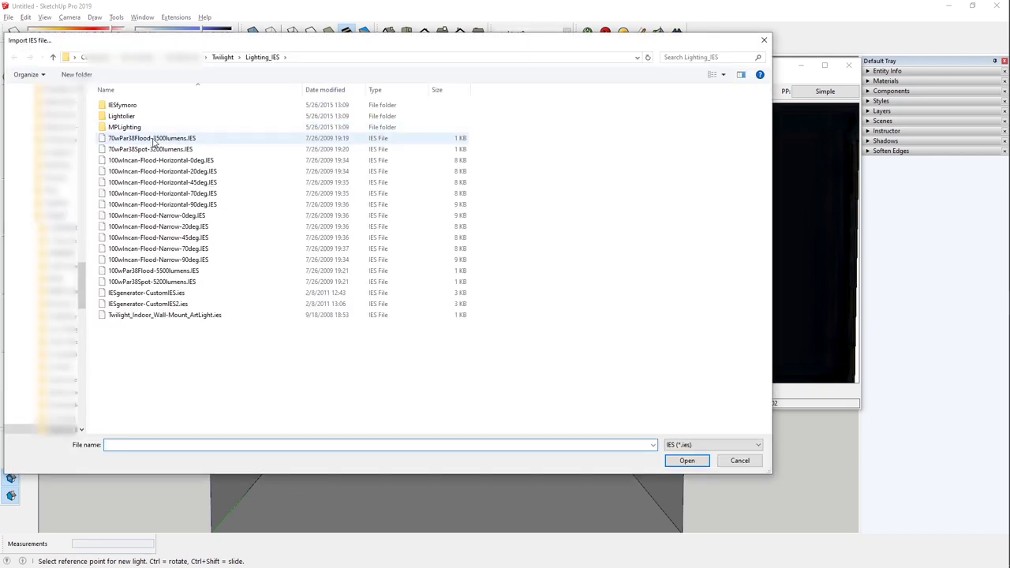
{"action": "double_click", "coordinate": [158, 160]}
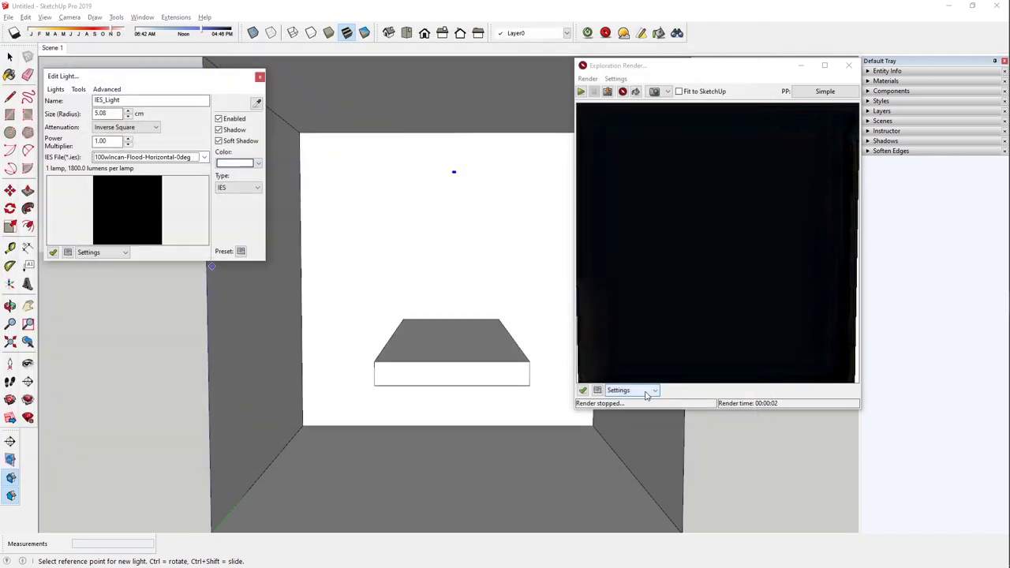
Place the IES light high in the room and orbit in for a closer look
{"action": "left_click", "coordinate": [452, 180]}
{"action": "scroll", "coordinate": [454, 174], "scroll_direction": "up", "scroll_amount": 5}
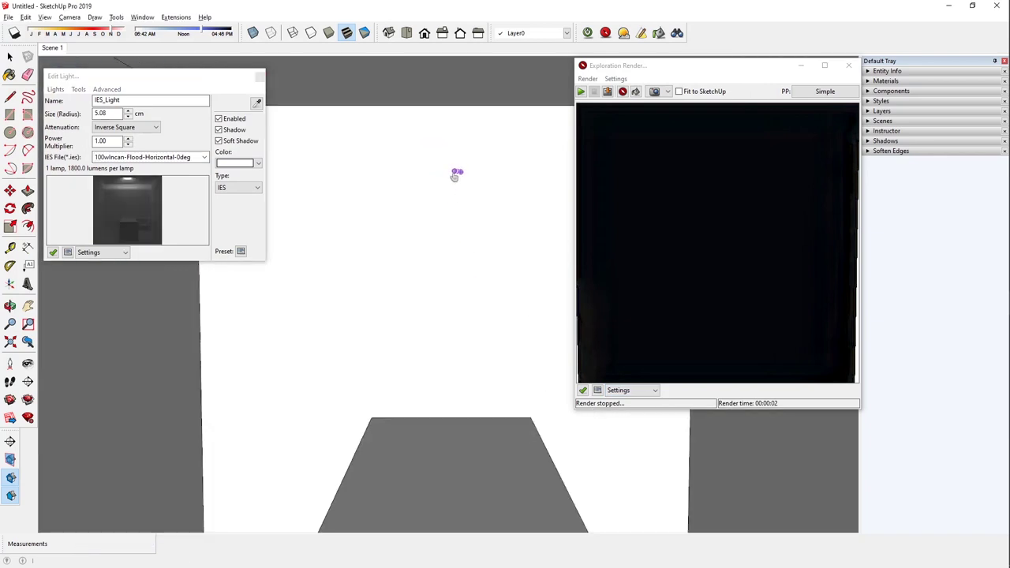
{"action": "scroll", "coordinate": [468, 178], "scroll_direction": "up", "scroll_amount": 1}
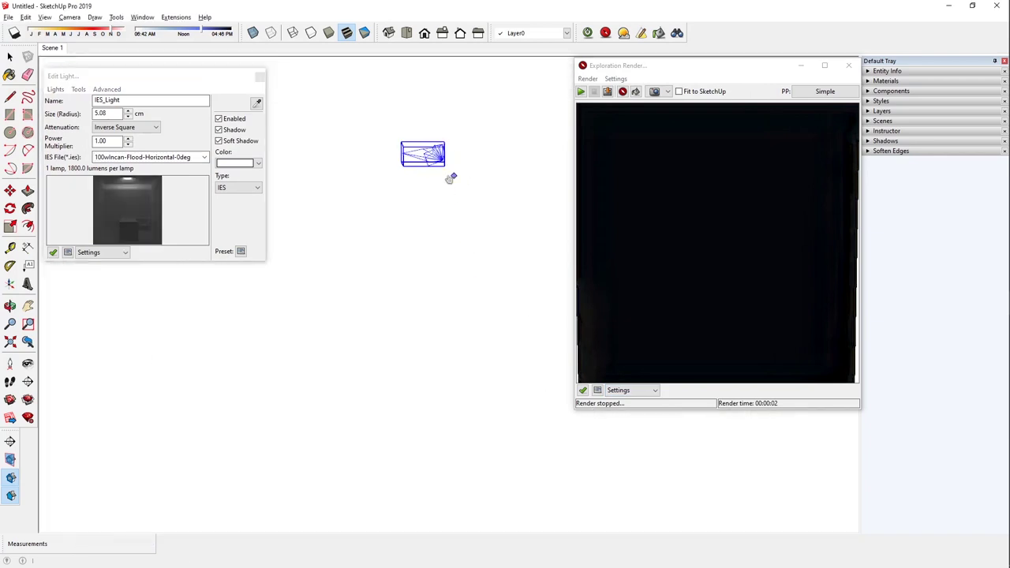
{"action": "middle_click_drag", "start_coordinate": [415, 185], "coordinate": [444, 227]}
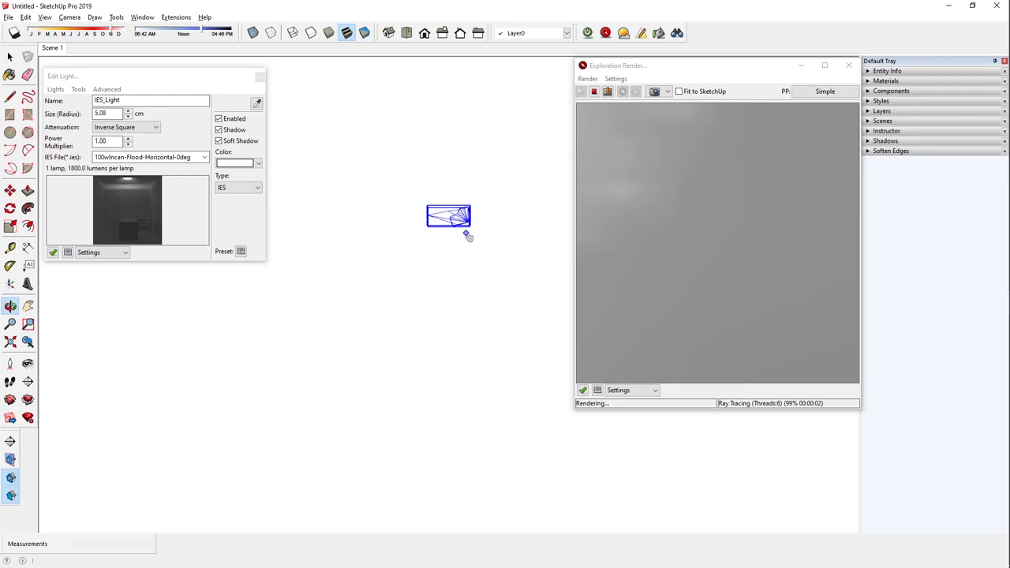
{"action": "scroll", "coordinate": [467, 235], "scroll_direction": "up", "scroll_amount": 2}
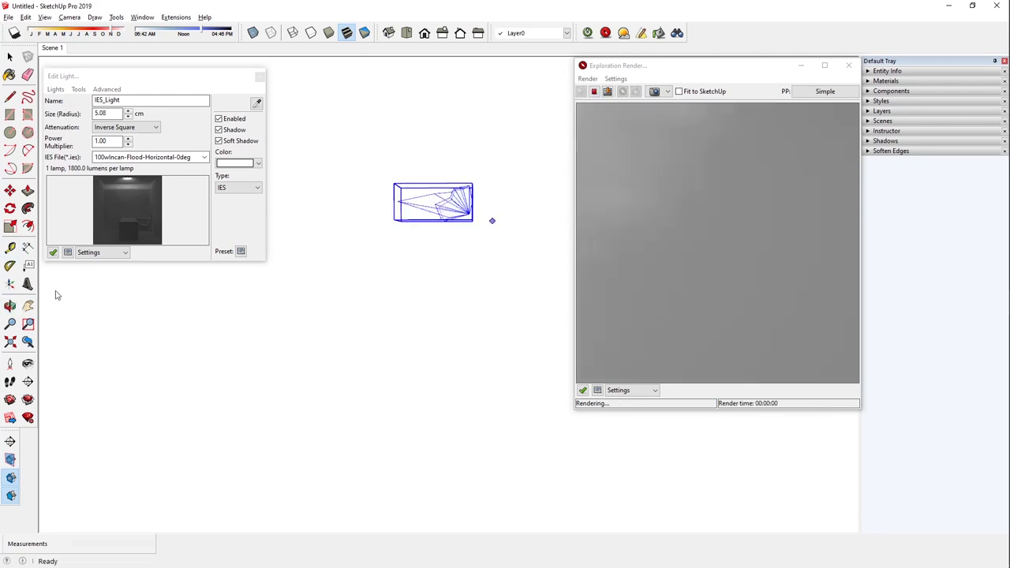
Orbit to bring the walls into view, then re-render from the Scene 1 view
{"action": "left_click", "coordinate": [676, 33]}
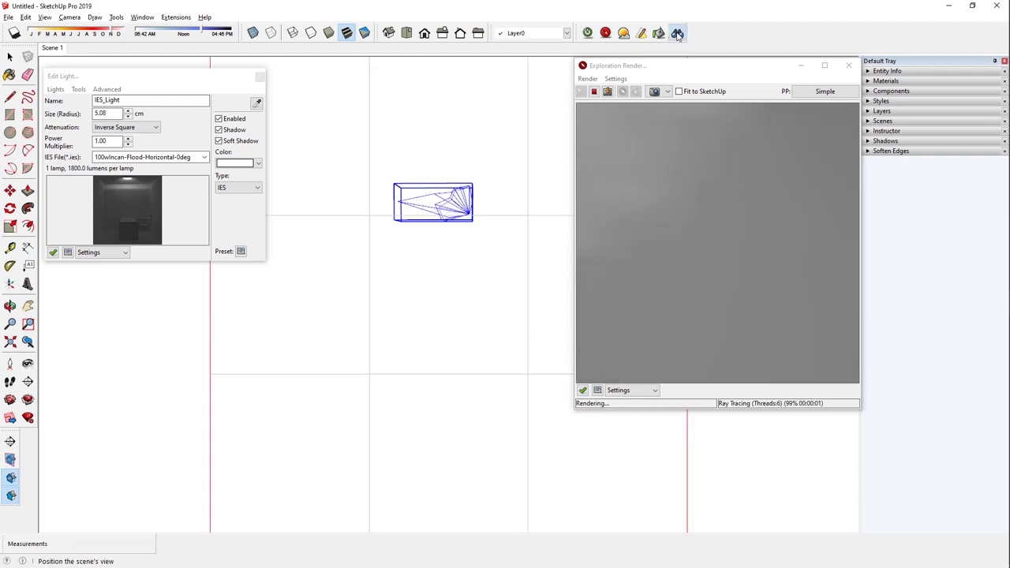
{"action": "left_click_drag", "start_coordinate": [465, 213], "coordinate": [365, 468]}
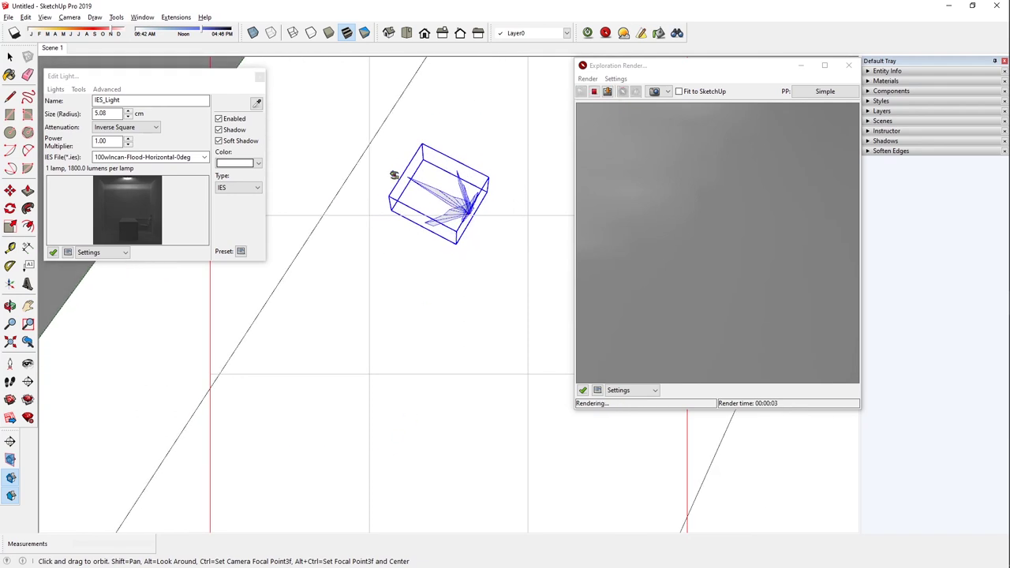
{"action": "left_click_drag", "start_coordinate": [454, 150], "coordinate": [462, 230]}
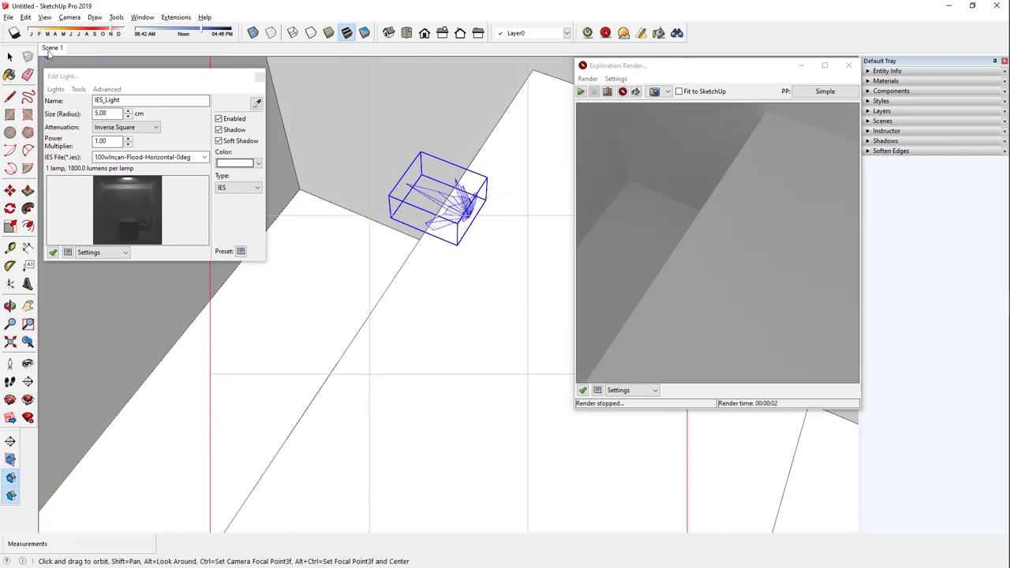
{"action": "left_click", "coordinate": [53, 48]}
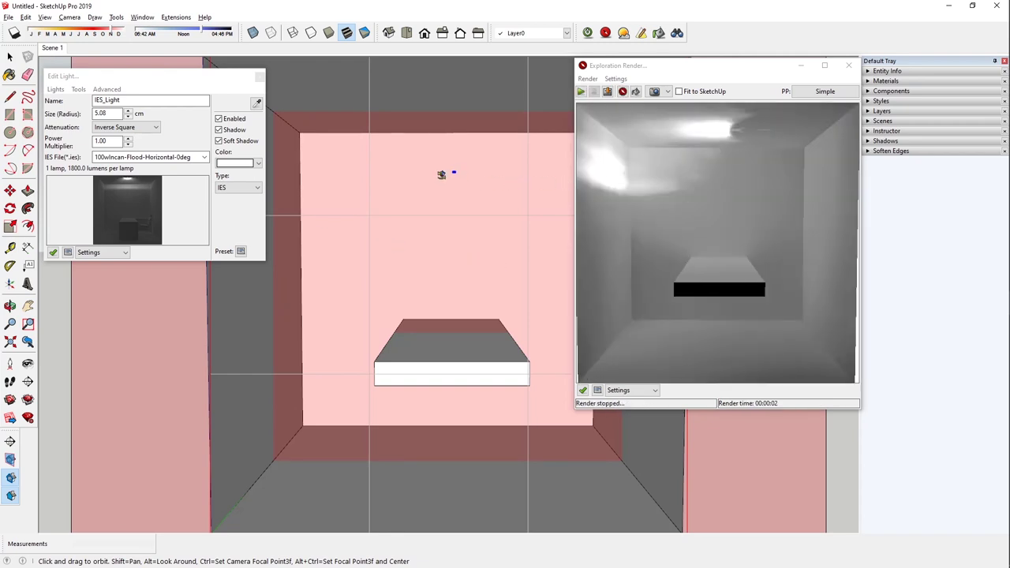
Select the IES light and zoom in on it, ready to reposition it
{"action": "key", "text": "o"}
{"action": "key", "text": "space"}
{"action": "left_click", "coordinate": [383, 135]}
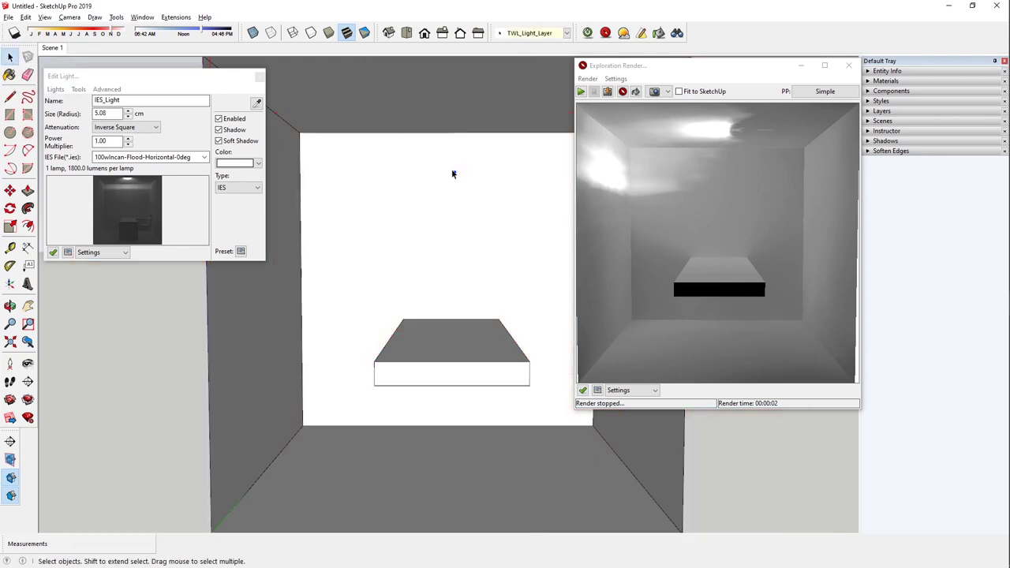
{"action": "scroll", "coordinate": [452, 174], "scroll_direction": "up", "scroll_amount": 10}
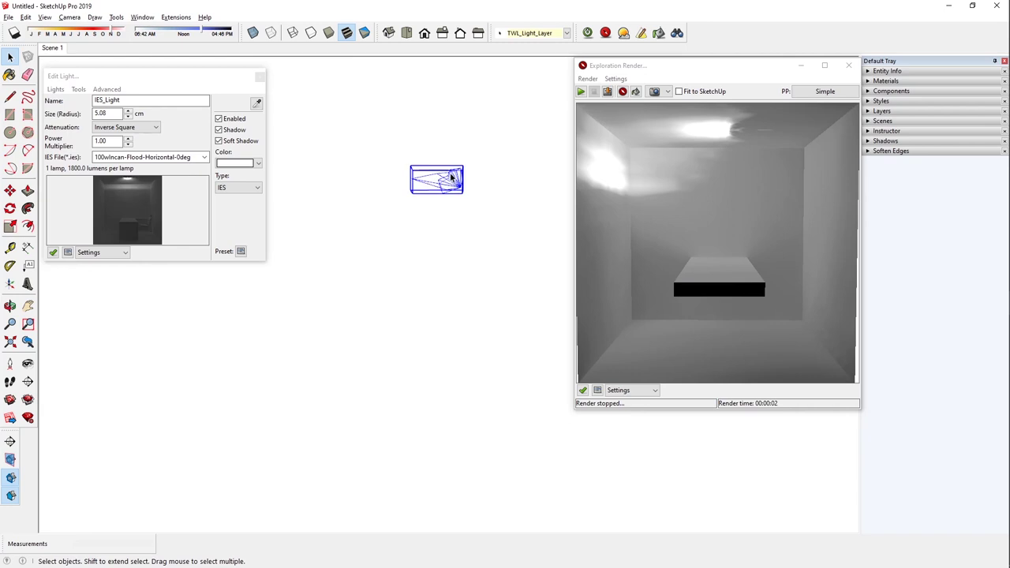
{"action": "key", "text": "m"}
{"action": "scroll", "coordinate": [452, 177], "scroll_direction": "up", "scroll_amount": 3}
Rotate the IES light 90° about its centre
{"action": "key", "text": "o"}
{"action": "key", "text": "q"}
{"action": "left_click", "coordinate": [422, 182]}
{"action": "left_click", "coordinate": [465, 182]}
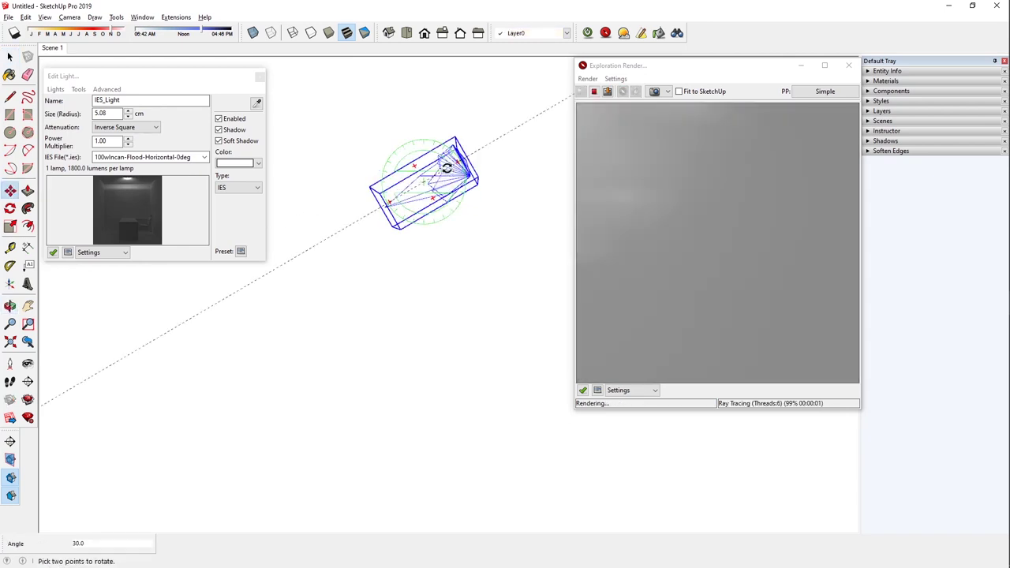
{"action": "left_click", "coordinate": [426, 151]}
Orbit down to view the floor, then rotate the light -90°
{"action": "key", "text": "m"}
{"action": "key", "text": "o"}
{"action": "left_click_drag", "start_coordinate": [431, 189], "coordinate": [430, 339]}
{"action": "key", "text": "m"}
{"action": "key", "text": "q"}
{"action": "left_click", "coordinate": [421, 178]}
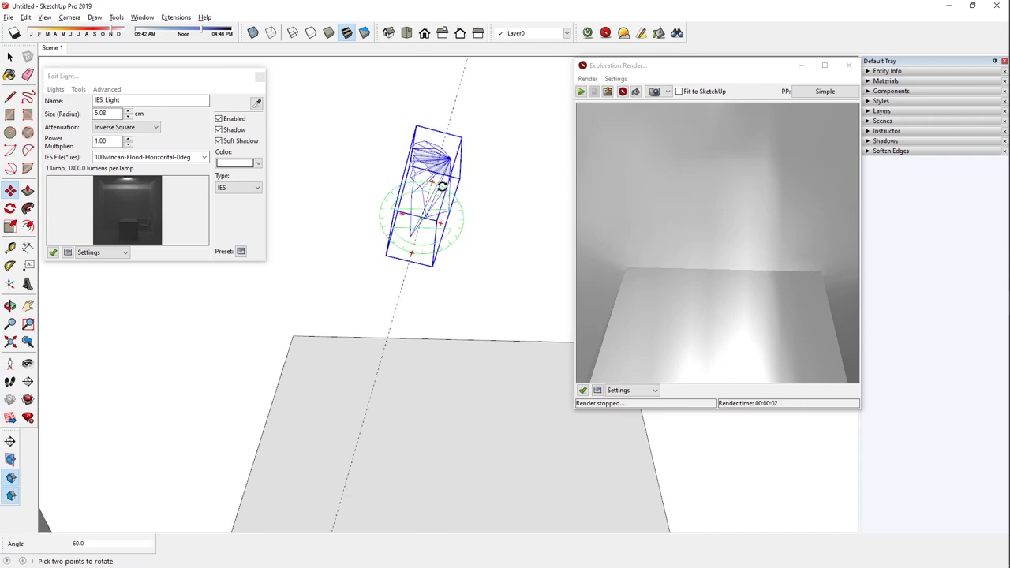
{"action": "key", "text": "m"}
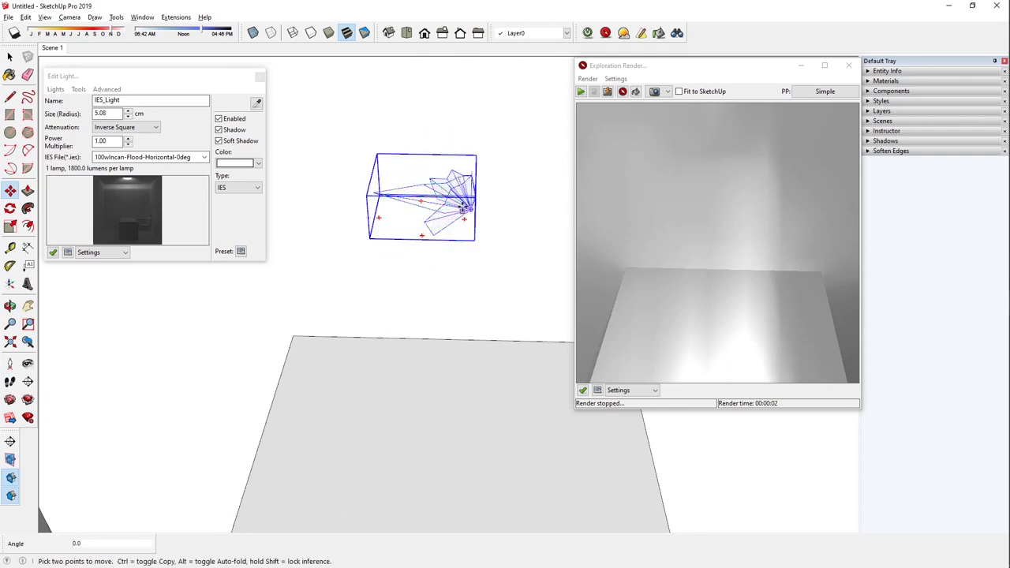
{"action": "left_click", "coordinate": [466, 175]}
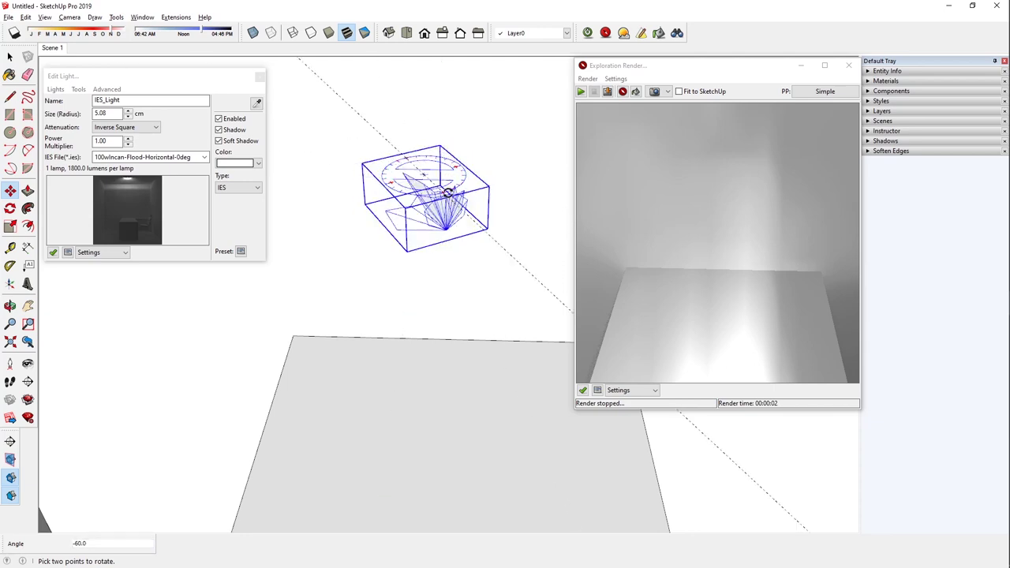
{"action": "left_click", "coordinate": [421, 198]}
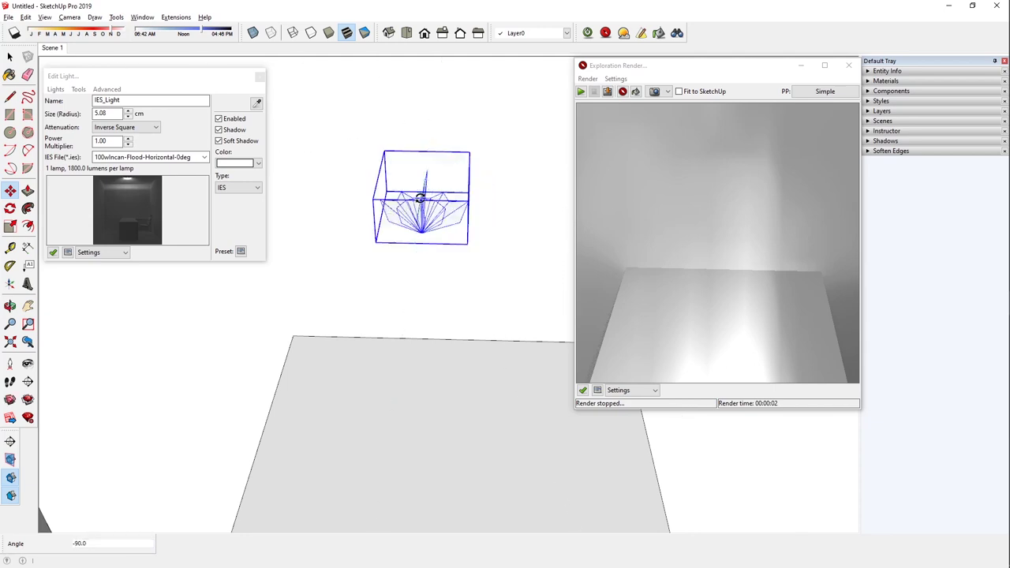
Rotate the light back to 0°, adjust it once more, and start moving it along the red axis
{"action": "left_click", "coordinate": [463, 175]}
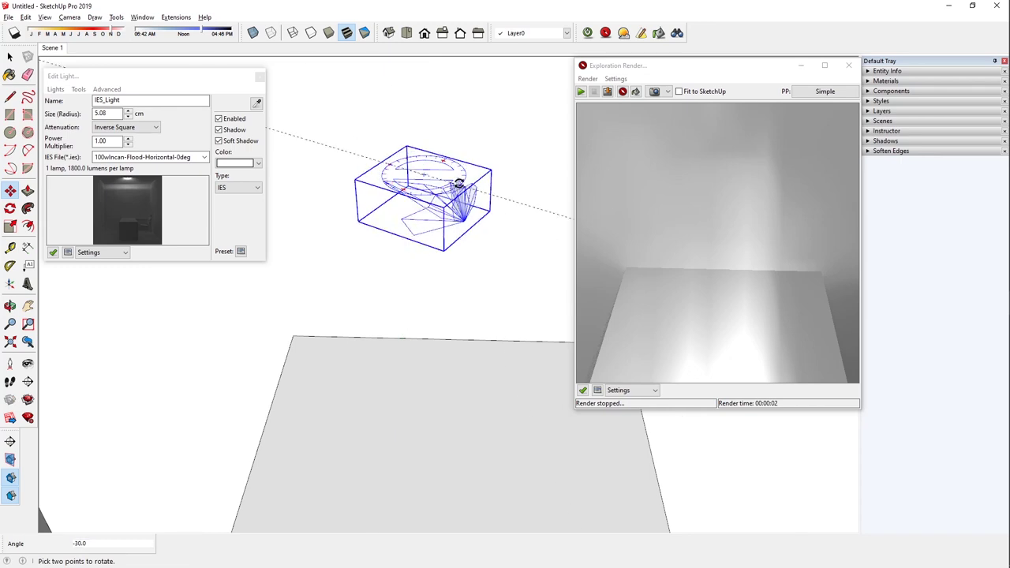
{"action": "left_click", "coordinate": [464, 175]}
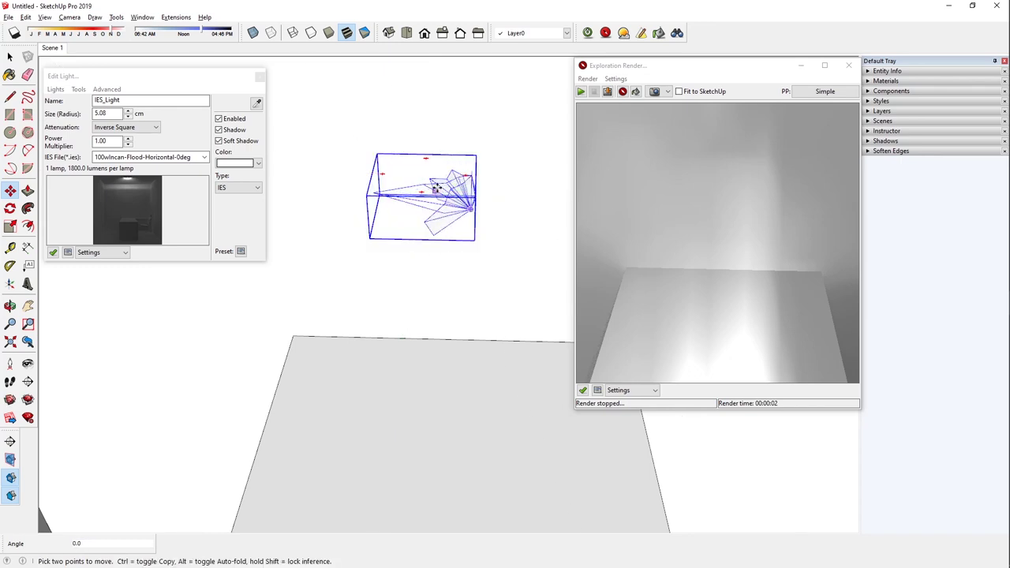
{"action": "scroll", "coordinate": [418, 191], "scroll_direction": "down", "scroll_amount": 6}
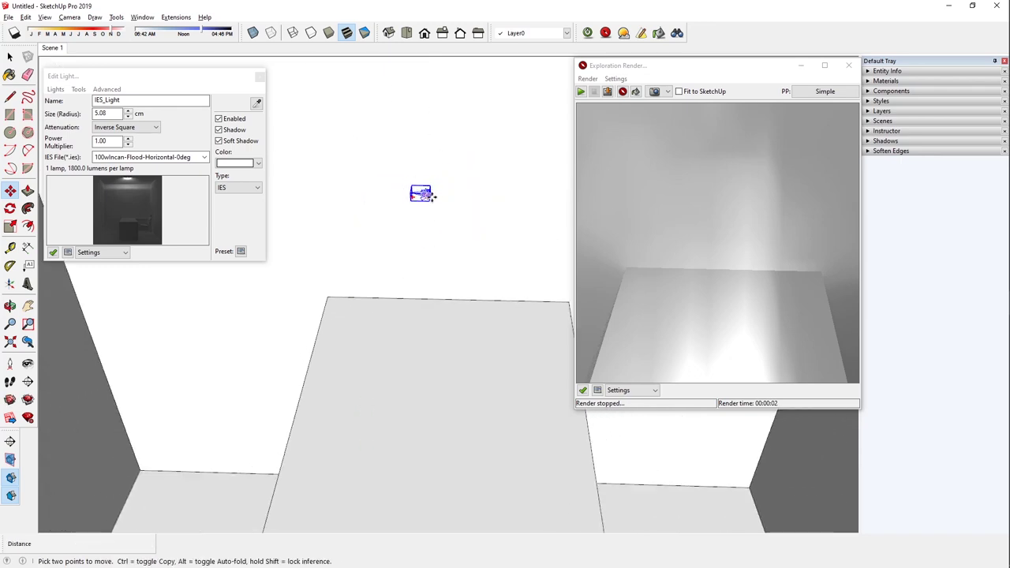
{"action": "left_click", "coordinate": [423, 194]}
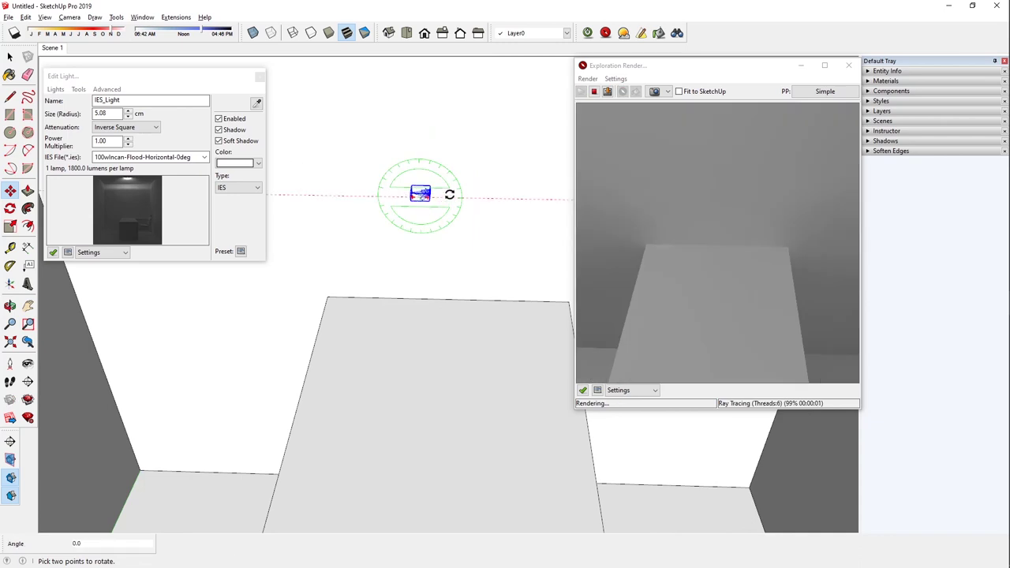
{"action": "left_click", "coordinate": [449, 193]}
{"action": "left_click", "coordinate": [421, 193]}
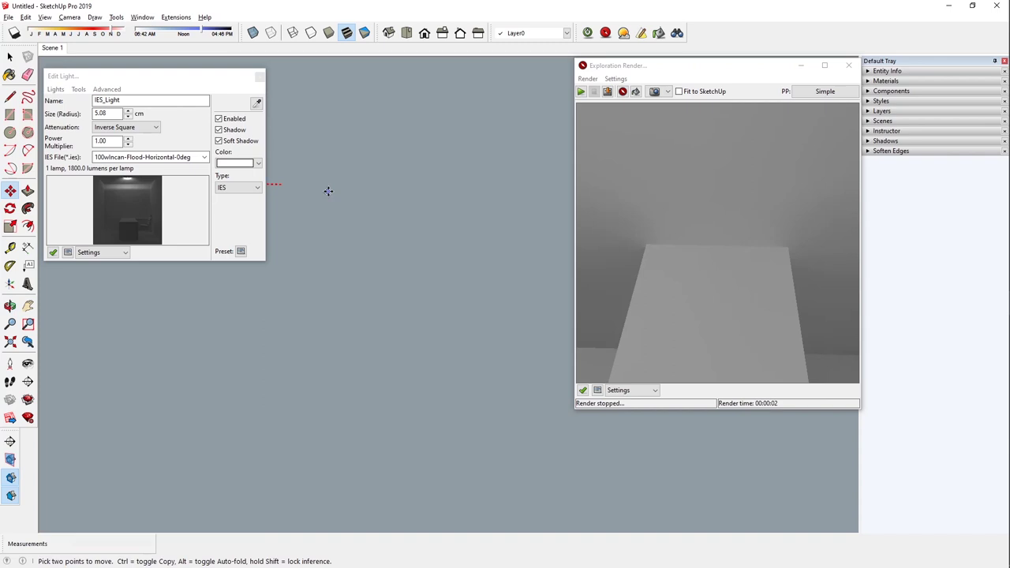
Finish the red-axis move and reposition the light from the Scene 1 view
{"action": "left_click", "coordinate": [339, 187]}
{"action": "left_click", "coordinate": [49, 47]}
{"action": "middle_click_drag", "start_coordinate": [474, 189], "coordinate": [400, 178]}
{"action": "left_click", "coordinate": [323, 168]}
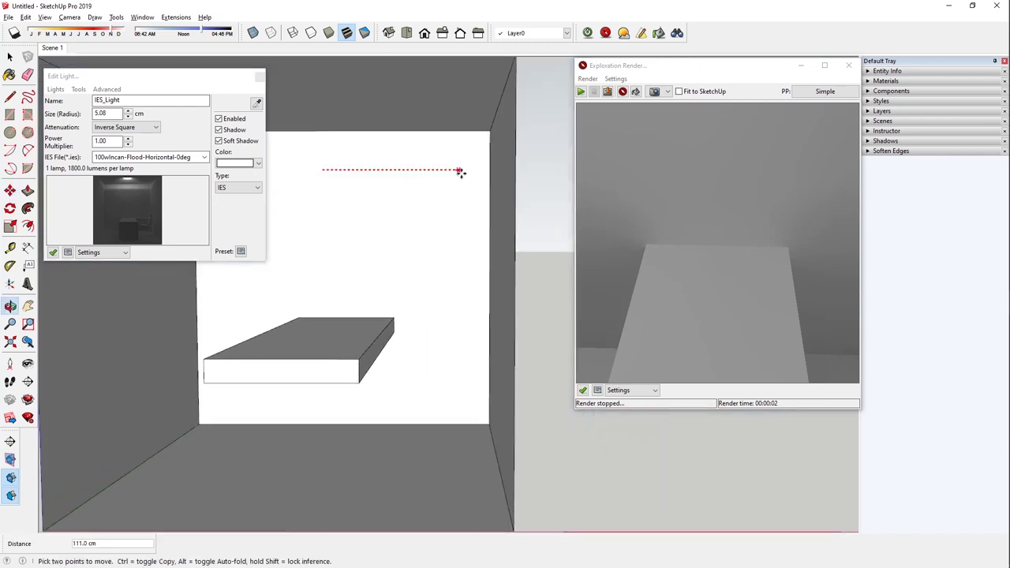
{"action": "left_click", "coordinate": [498, 160]}
Move the light 5 cm toward the side wall and re-render from Scene 1
{"action": "mouse_move", "coordinate": [484, 185]}
{"action": "middle_mouse_down"}
{"action": "mouse_move", "coordinate": [547, 242]}
{"action": "mouse_move", "coordinate": [503, 186]}
{"action": "middle_mouse_up"}
{"action": "scroll", "coordinate": [503, 186], "scroll_direction": "up", "scroll_amount": 3}
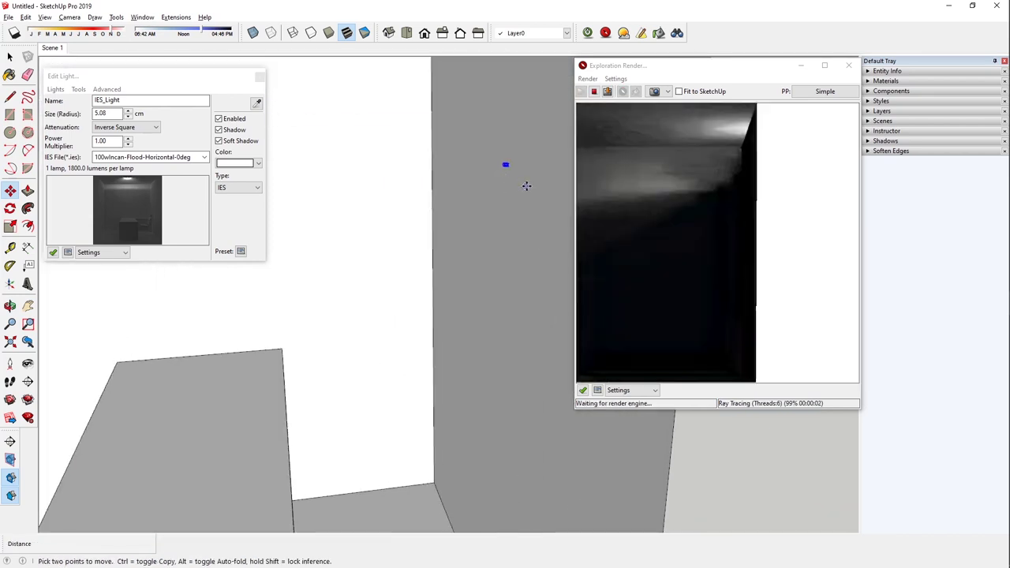
{"action": "left_click", "coordinate": [520, 177]}
{"action": "type", "text": "5"}
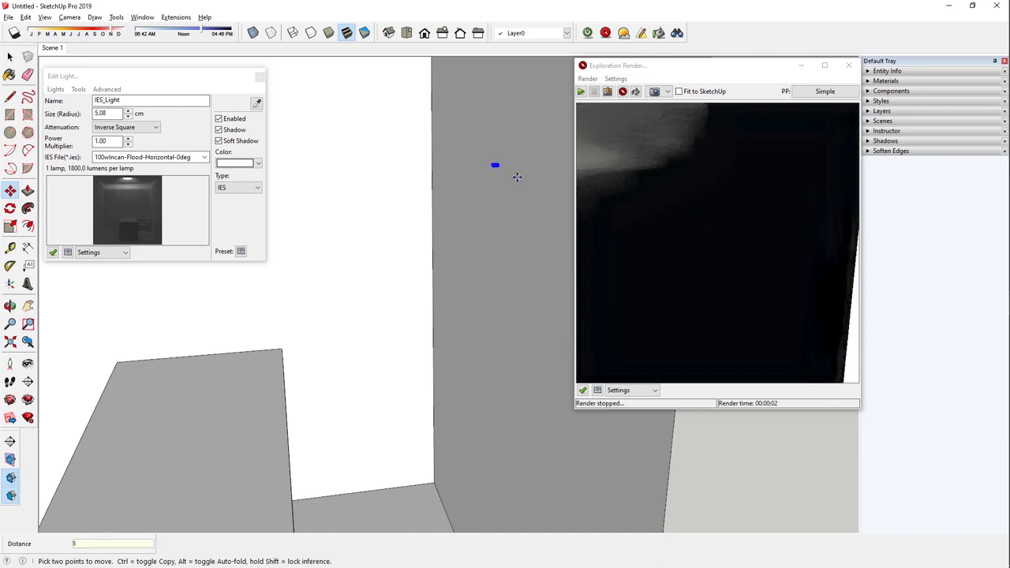
{"action": "left_click", "coordinate": [52, 48]}
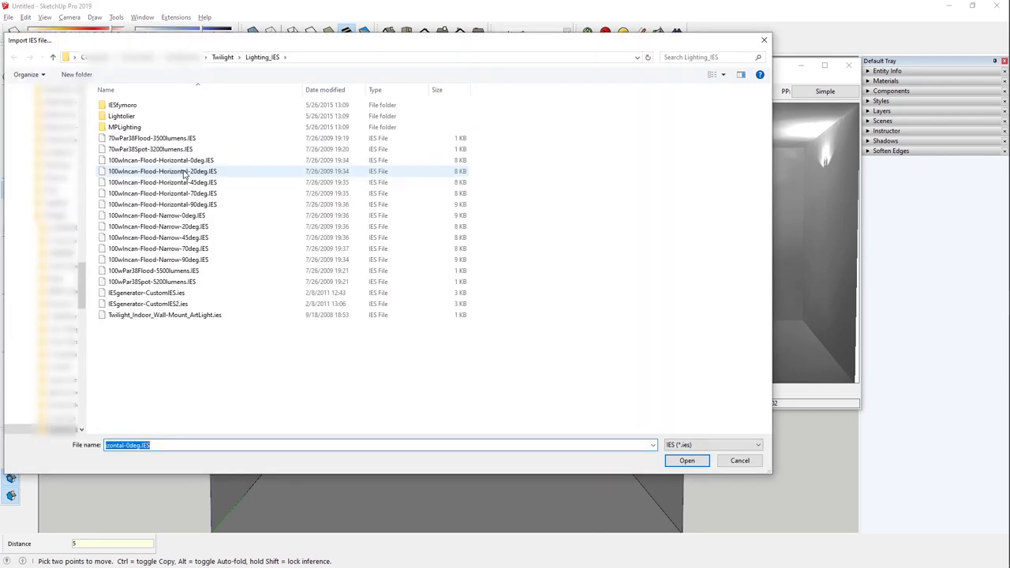
Load the 100wIncan-Flood-Narrow-90deg.IES profile into the light and orbit to view the beam
{"action": "left_click", "coordinate": [180, 263]}
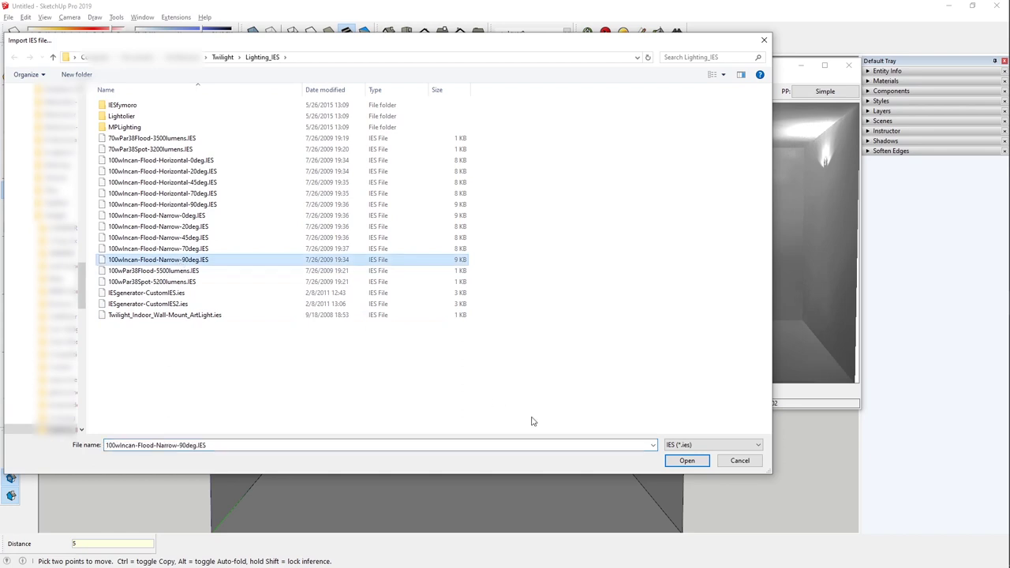
{"action": "left_click", "coordinate": [685, 461]}
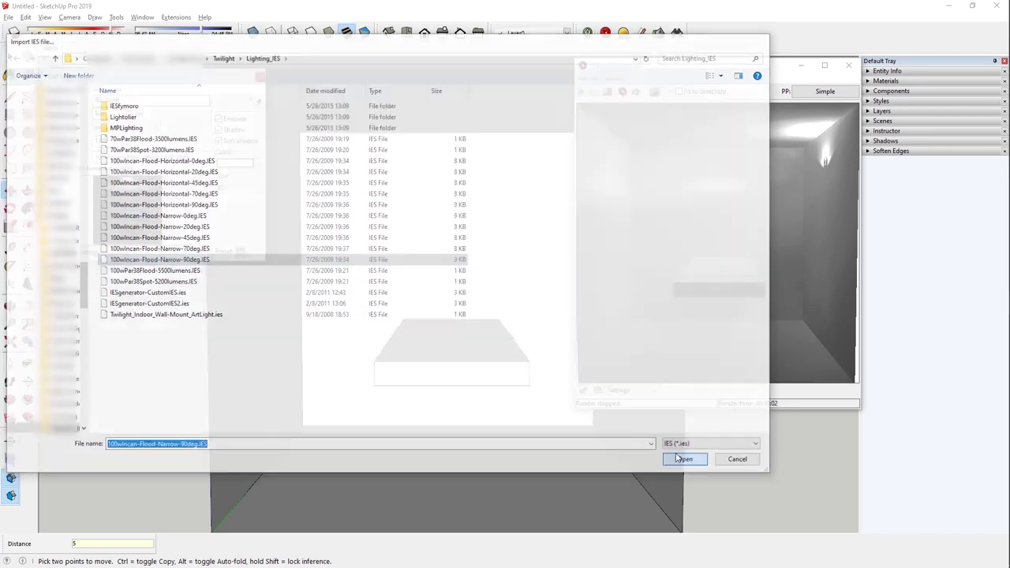
{"action": "middle_click_drag", "start_coordinate": [474, 221], "coordinate": [361, 279]}
Select the IES light, orbit around it, then go back to Scene 1
{"action": "key", "text": "space"}
{"action": "left_click", "coordinate": [336, 205]}
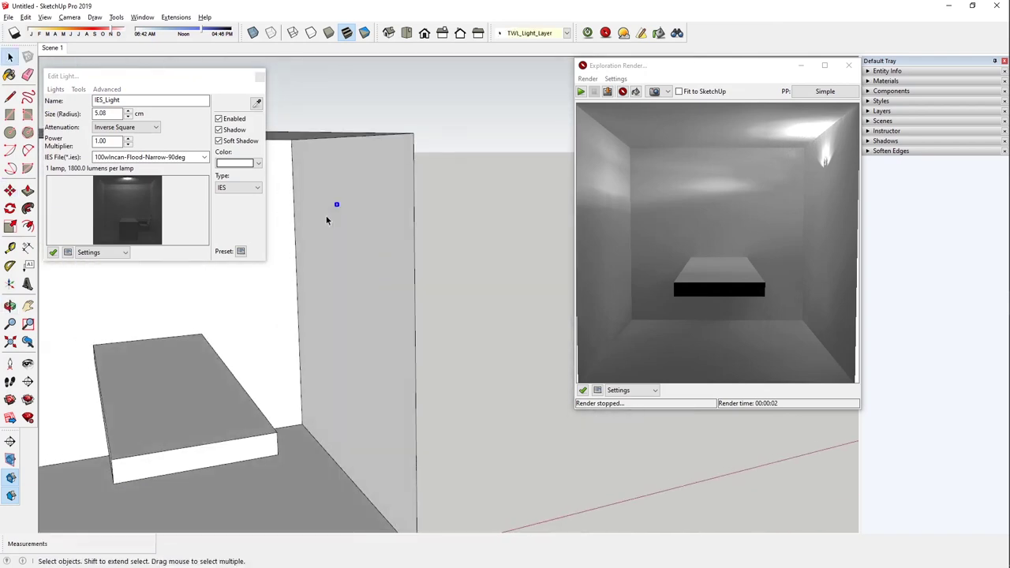
{"action": "scroll", "coordinate": [347, 209], "scroll_direction": "up", "scroll_amount": 5}
{"action": "scroll", "coordinate": [353, 222], "scroll_direction": "up", "scroll_amount": 4}
{"action": "middle_click_drag", "start_coordinate": [353, 223], "coordinate": [415, 310]}
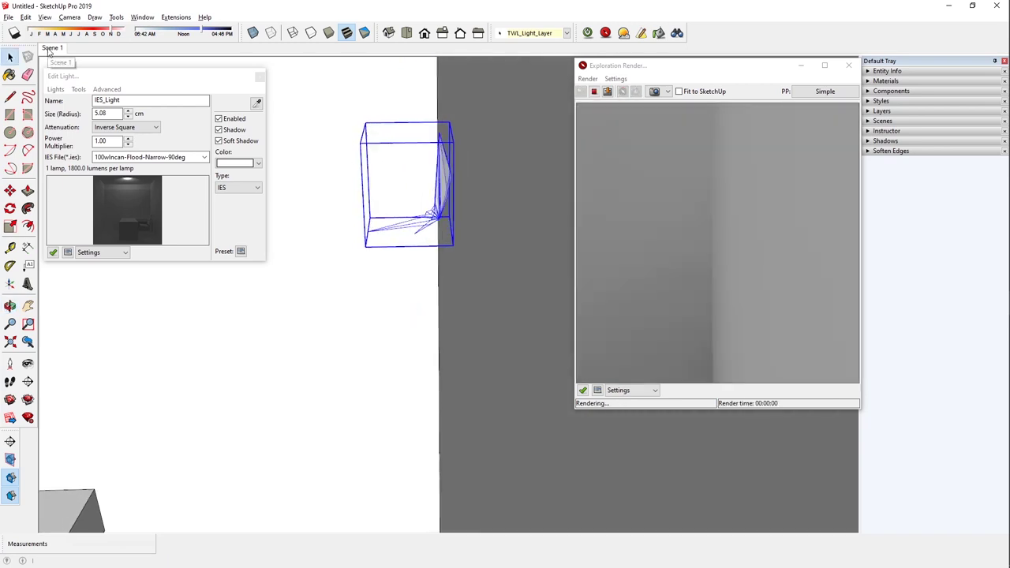
{"action": "left_click", "coordinate": [51, 48]}
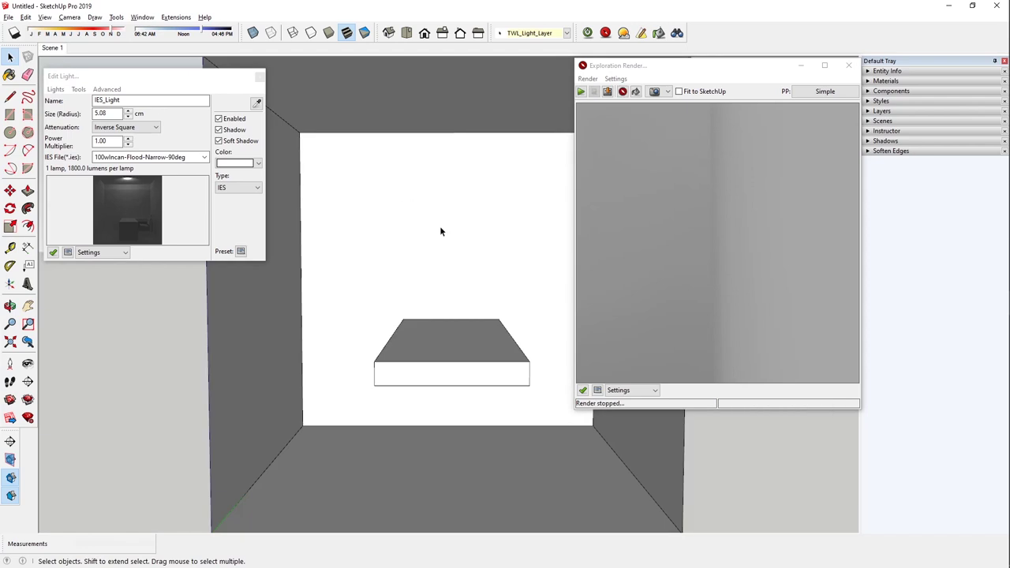
Move the light near the ceiling centre, cancel the rotation, and deselect it in Scene 1
{"action": "key", "text": "m"}
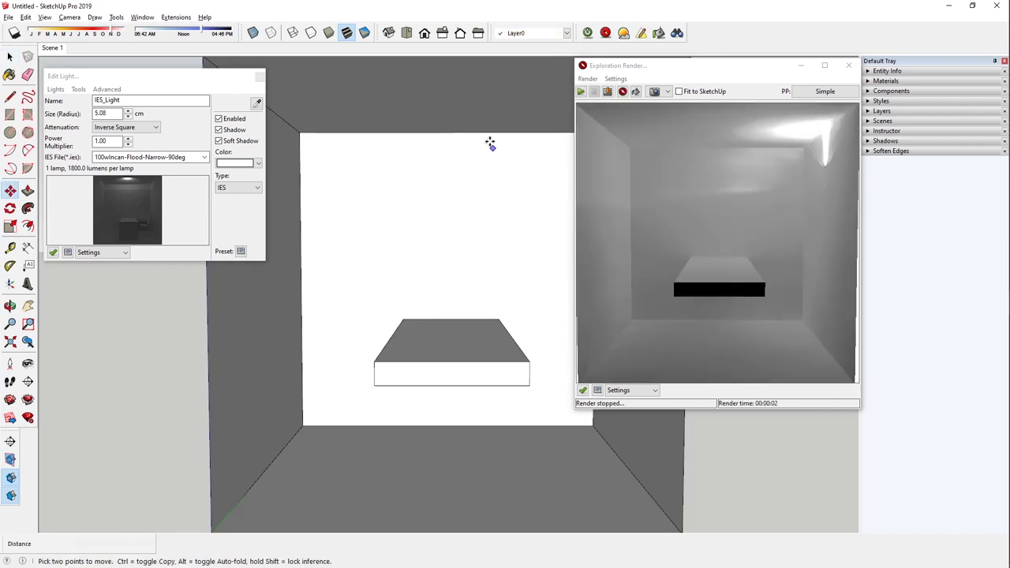
{"action": "left_click", "coordinate": [489, 132]}
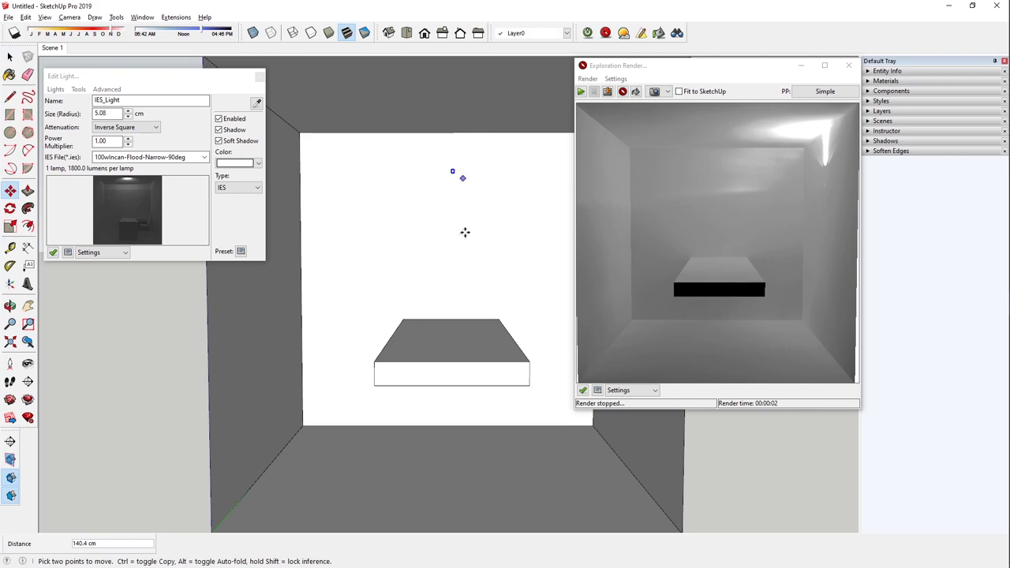
{"action": "left_click", "coordinate": [622, 92]}
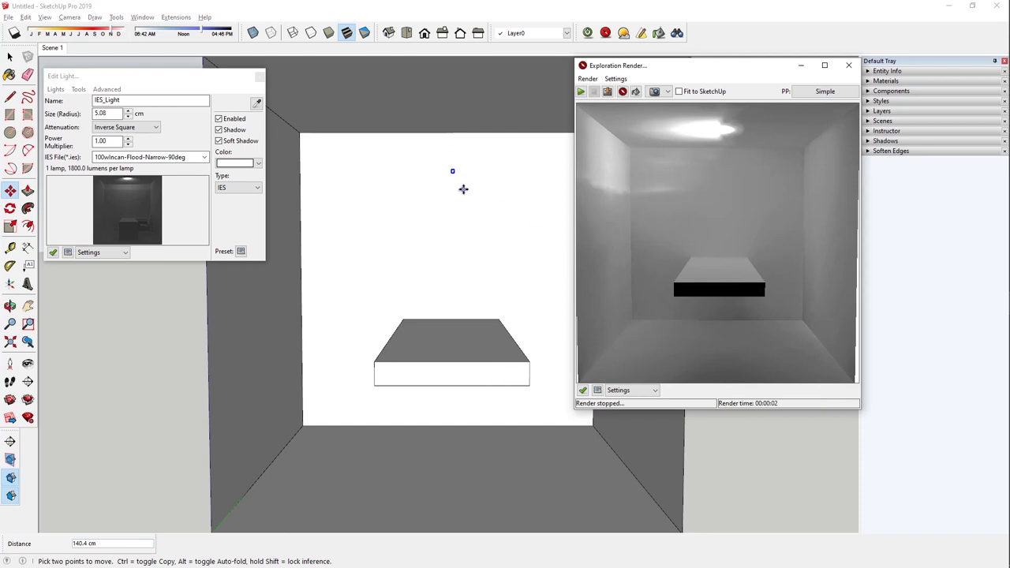
{"action": "scroll", "coordinate": [451, 167], "scroll_direction": "up", "scroll_amount": 5}
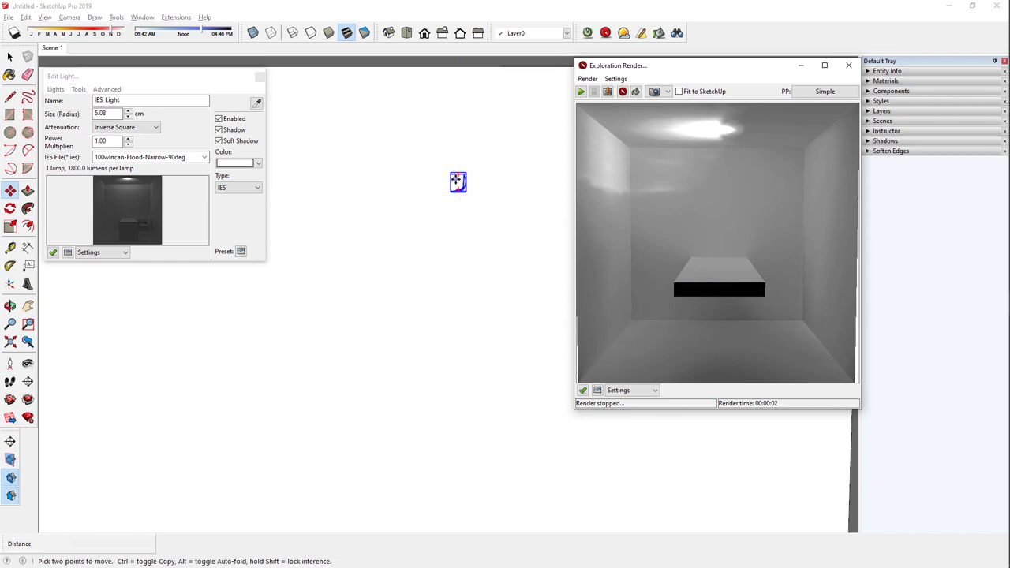
{"action": "left_click", "coordinate": [460, 181]}
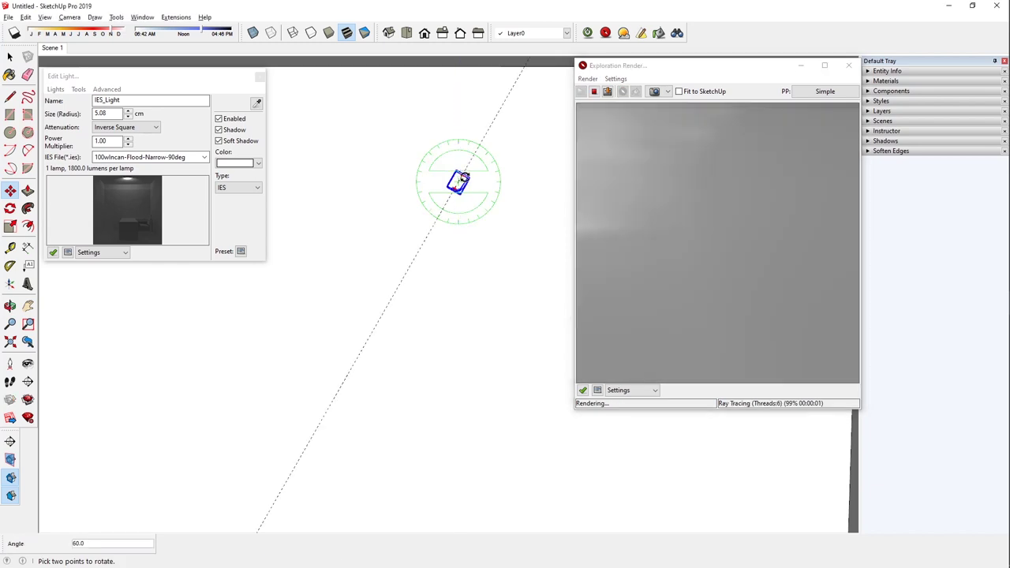
{"action": "key", "text": "Escape"}
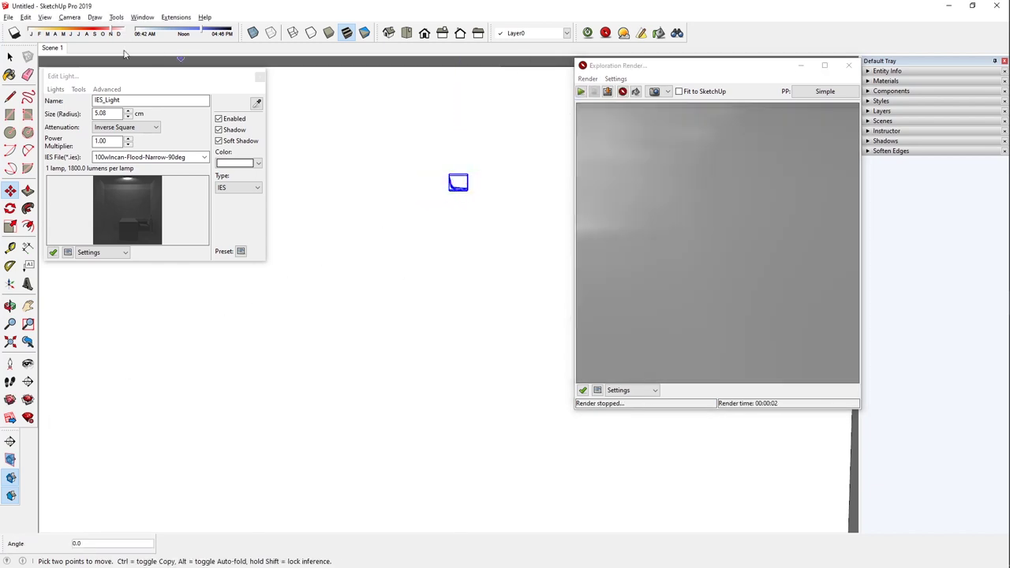
{"action": "left_click", "coordinate": [52, 49]}
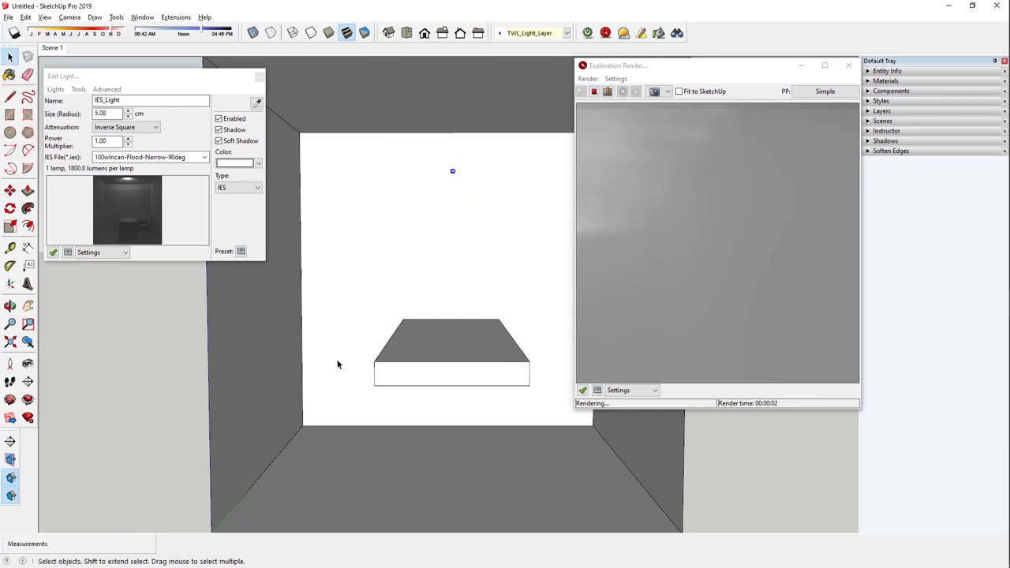
{"action": "left_click", "coordinate": [337, 363]}
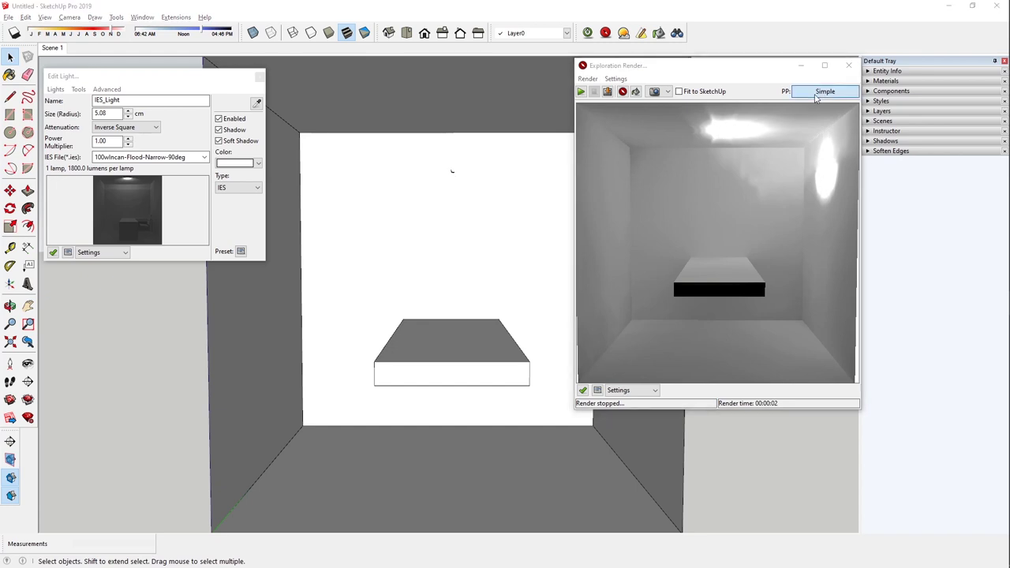
Change the Post-Process Simple exposure from 2.50 to 1.5 and close the dialog
{"action": "left_click", "coordinate": [822, 91]}
{"action": "left_click_drag", "start_coordinate": [668, 209], "coordinate": [586, 212]}
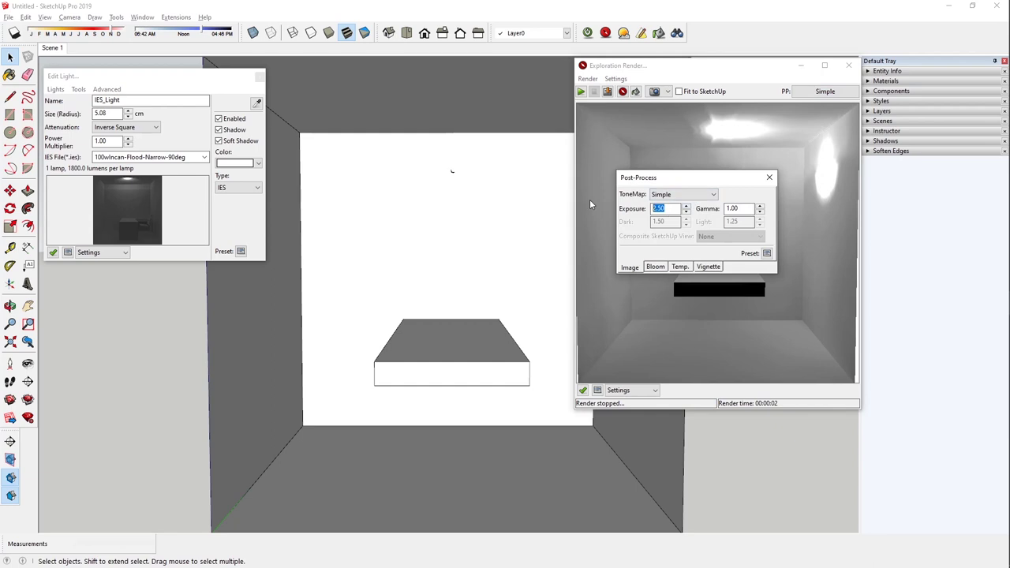
{"action": "type", "text": "1.5"}
{"action": "key", "text": "Return"}
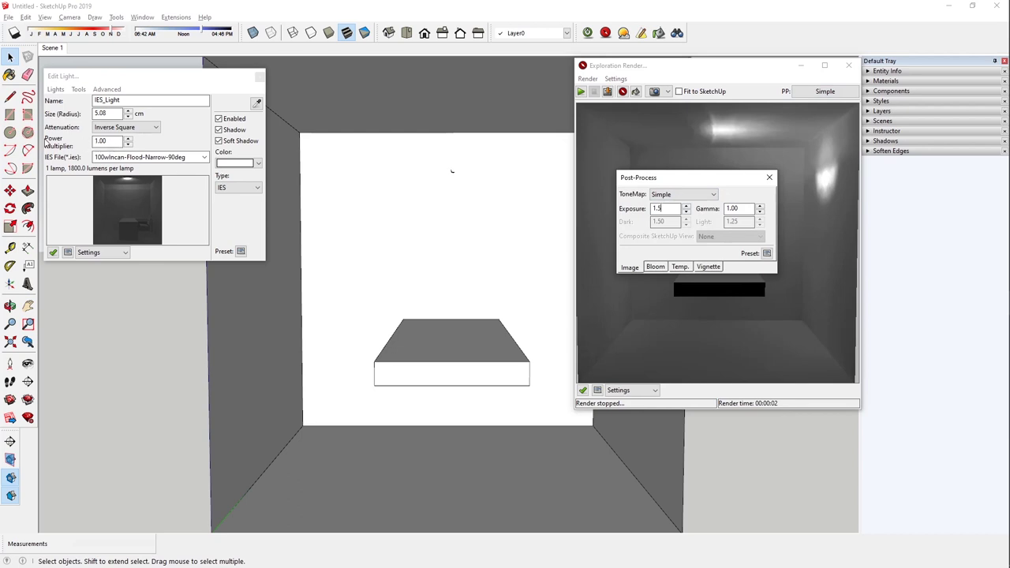
{"action": "left_click", "coordinate": [769, 176]}
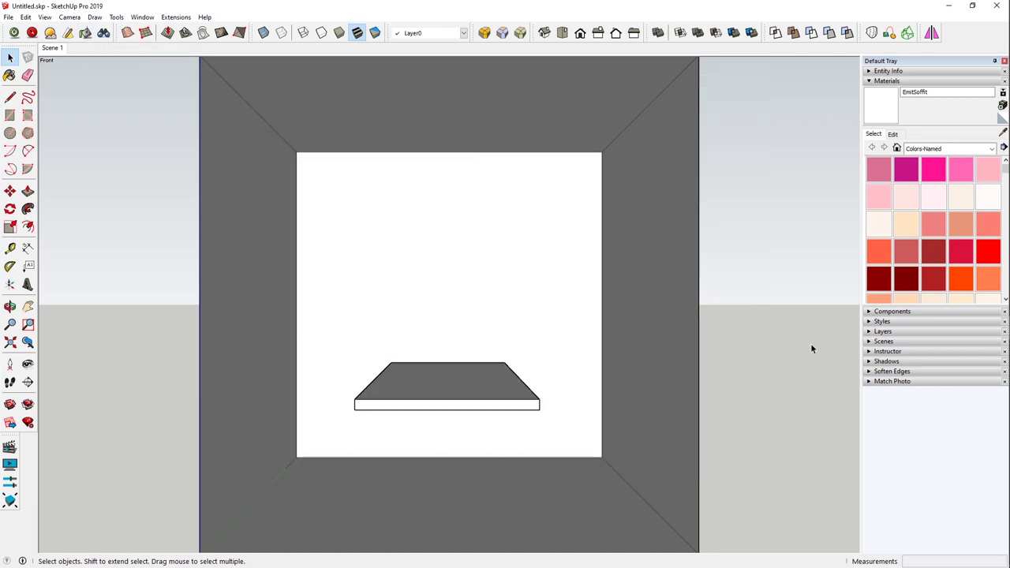
Collapse the Materials panel in the Default Tray, then expand and collapse Components
{"action": "left_click", "coordinate": [879, 80]}
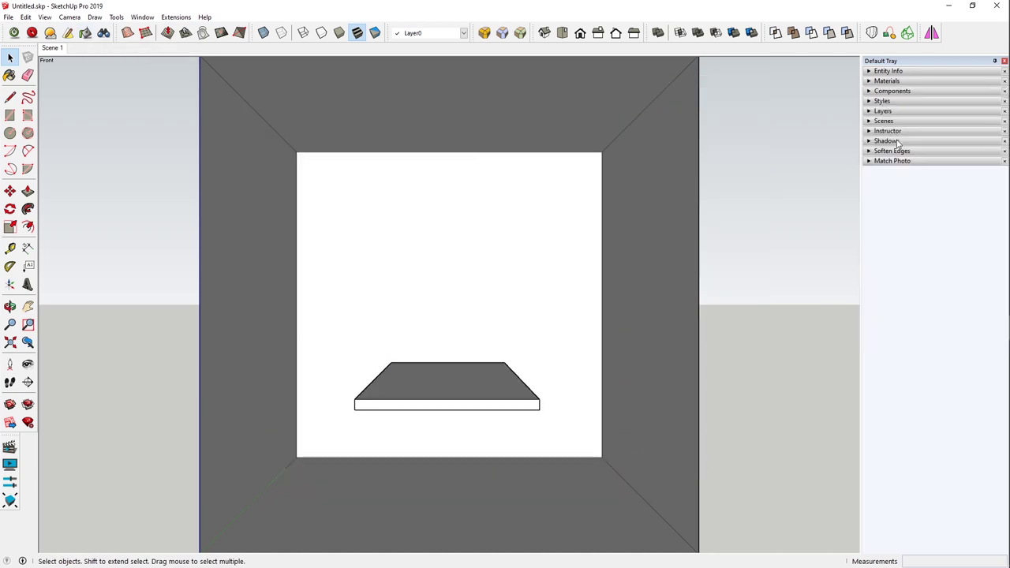
{"action": "left_click", "coordinate": [870, 91]}
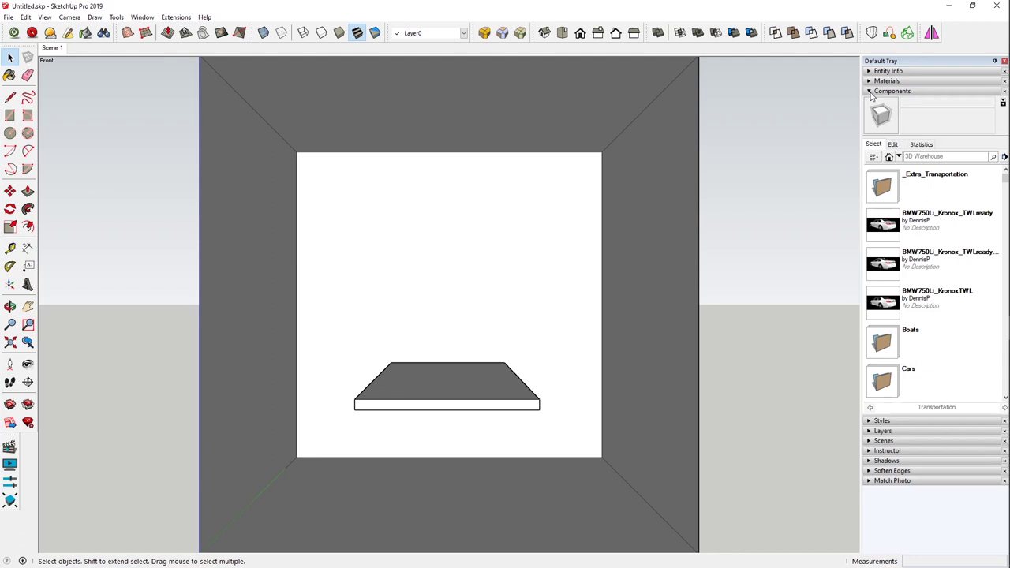
{"action": "left_click", "coordinate": [870, 91]}
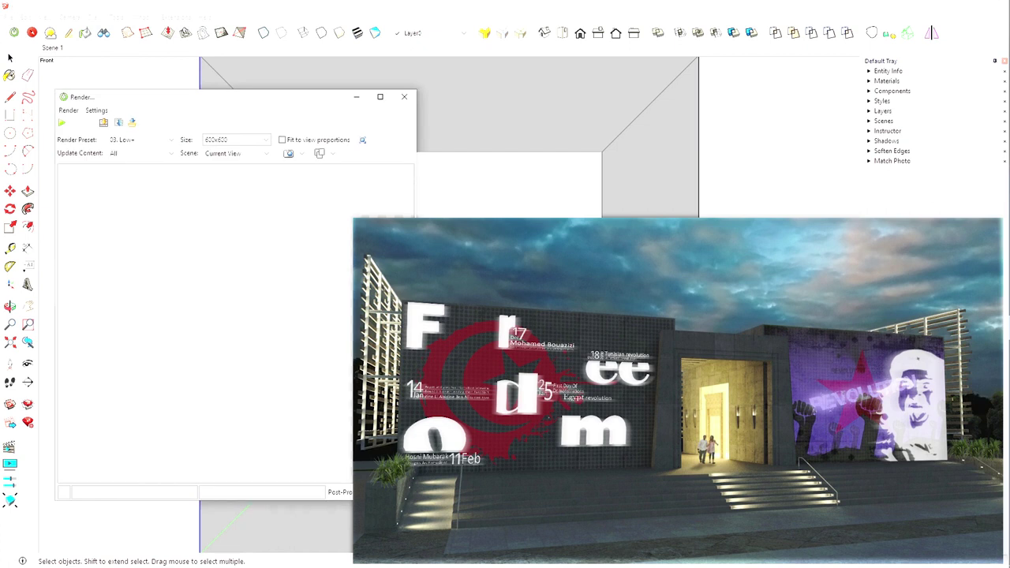
Open the Twilight render preset list, currently set to 03. Low+
{"action": "left_click", "coordinate": [170, 139]}
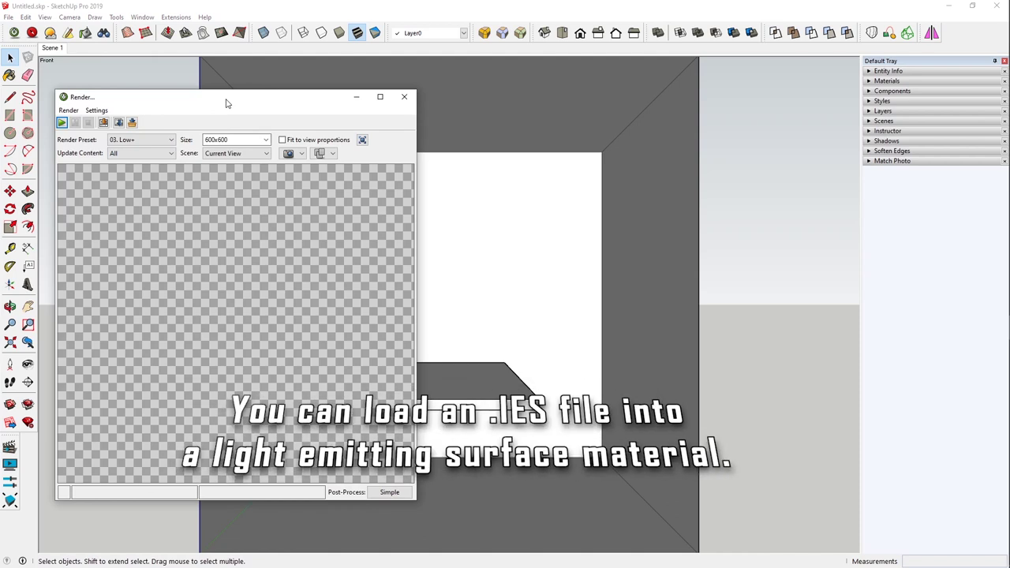
Close the Twilight Render dialog, keeping the 03. Low+ preset
{"action": "left_click", "coordinate": [171, 140]}
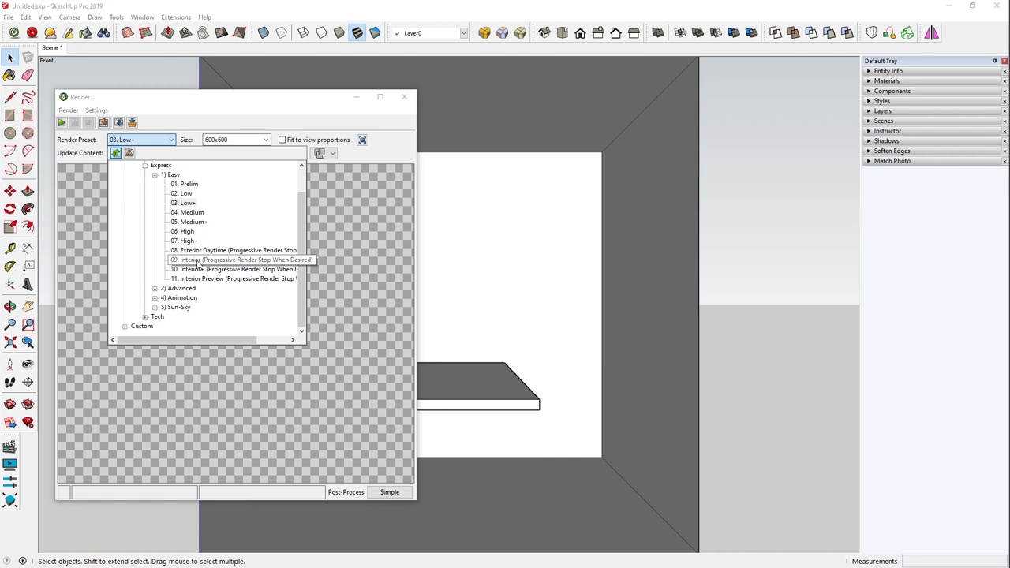
{"action": "left_click", "coordinate": [265, 103]}
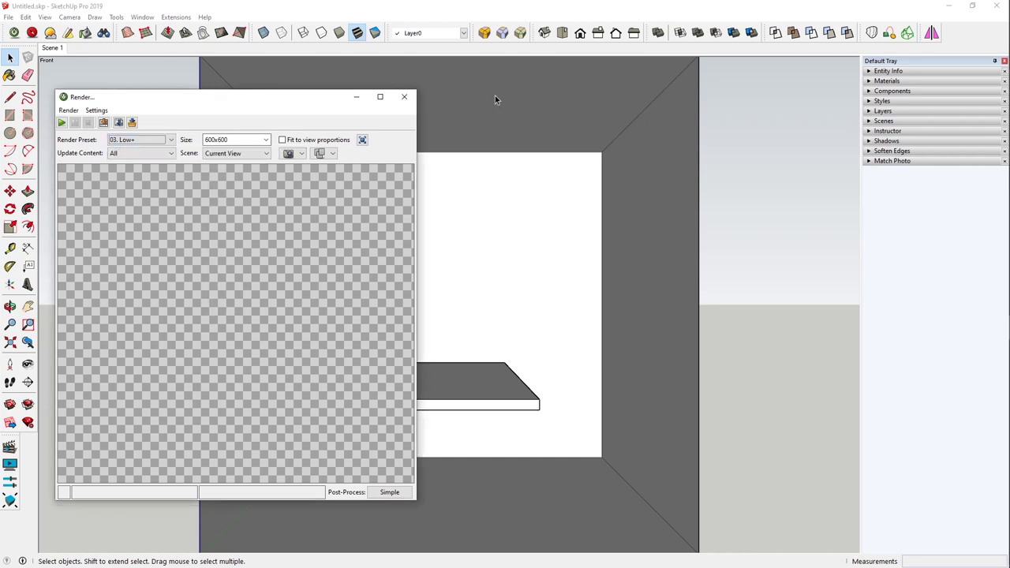
{"action": "left_click", "coordinate": [405, 97]}
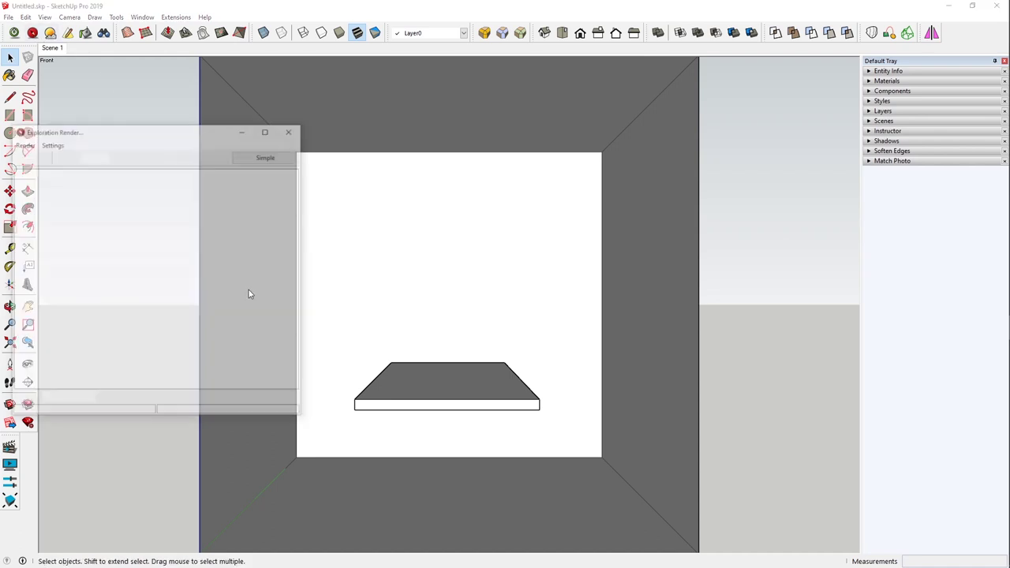
Check the Exploration Render preset list without changing it and close the window
{"action": "left_click", "coordinate": [33, 400]}
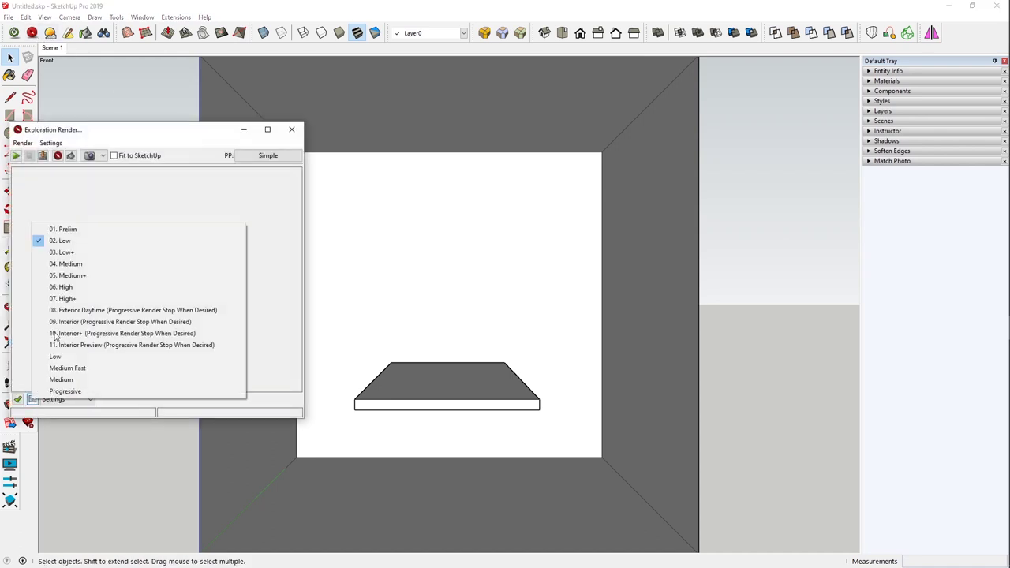
{"action": "left_click", "coordinate": [325, 136]}
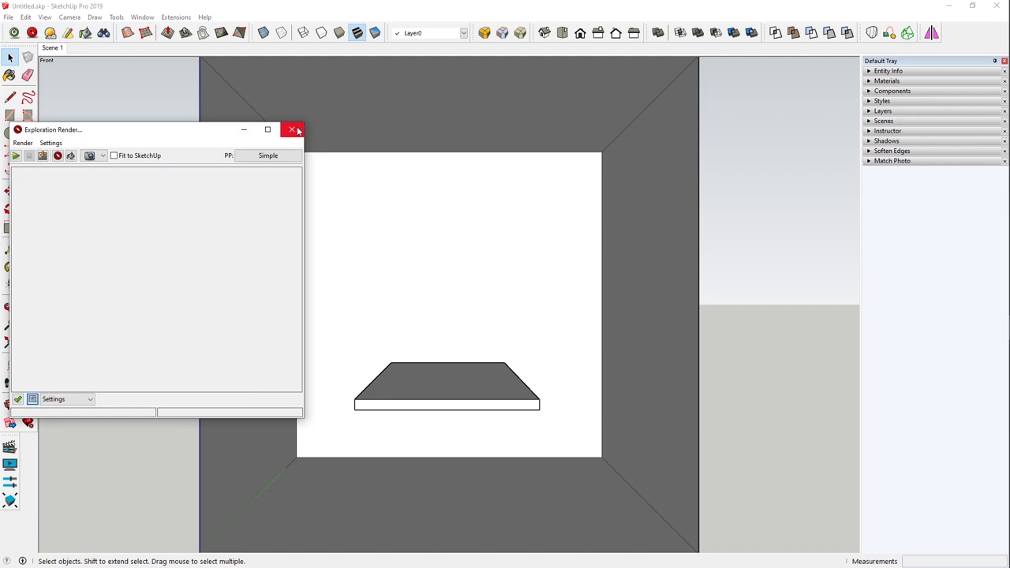
{"action": "left_click", "coordinate": [291, 129]}
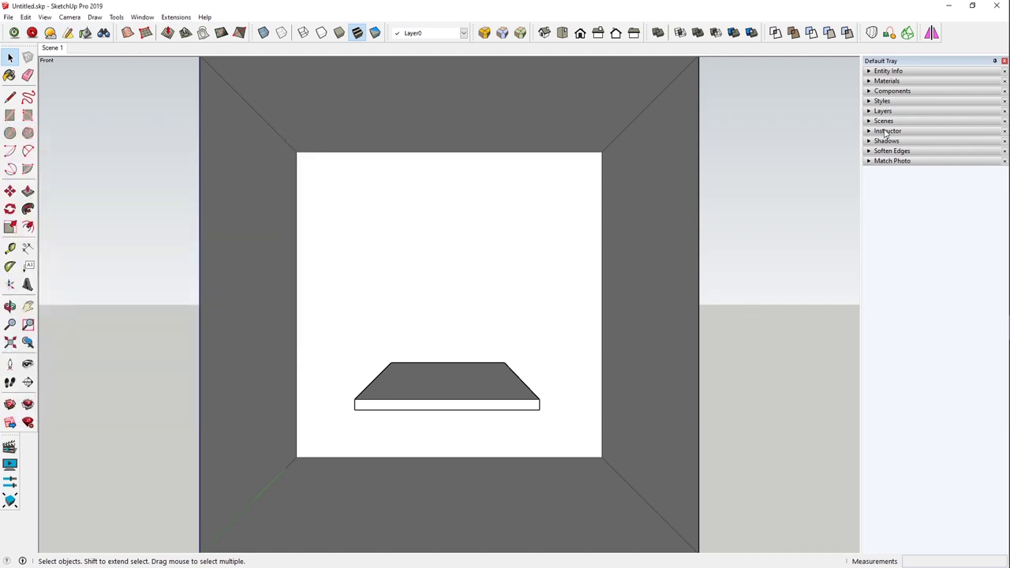
Search the 3D Warehouse components for 'flat screen tv' and insert the Flat Screen TV
{"action": "left_click", "coordinate": [869, 92]}
{"action": "left_click", "coordinate": [942, 158]}
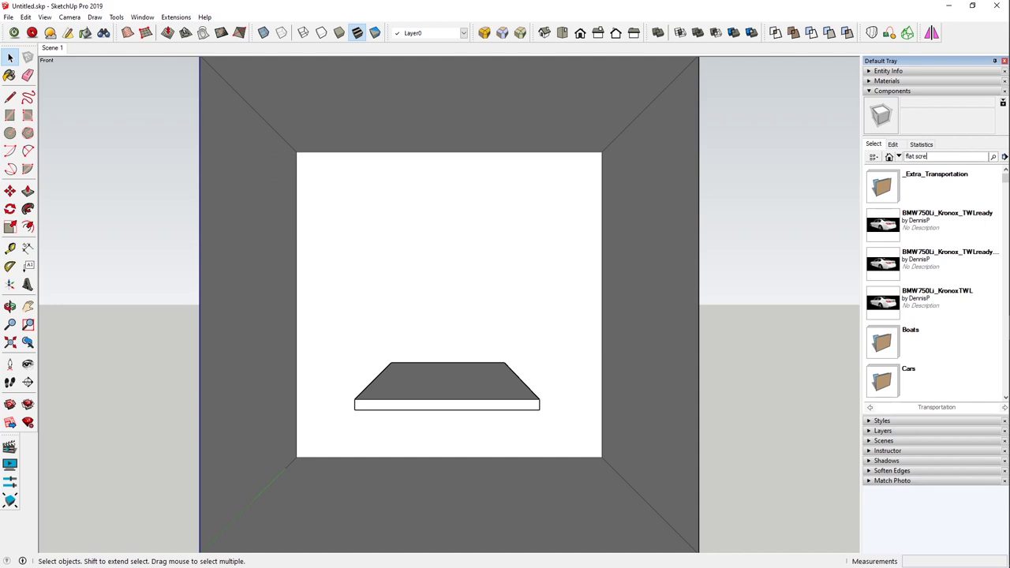
{"action": "type", "text": "flat screen tv"}
{"action": "key", "text": "Return"}
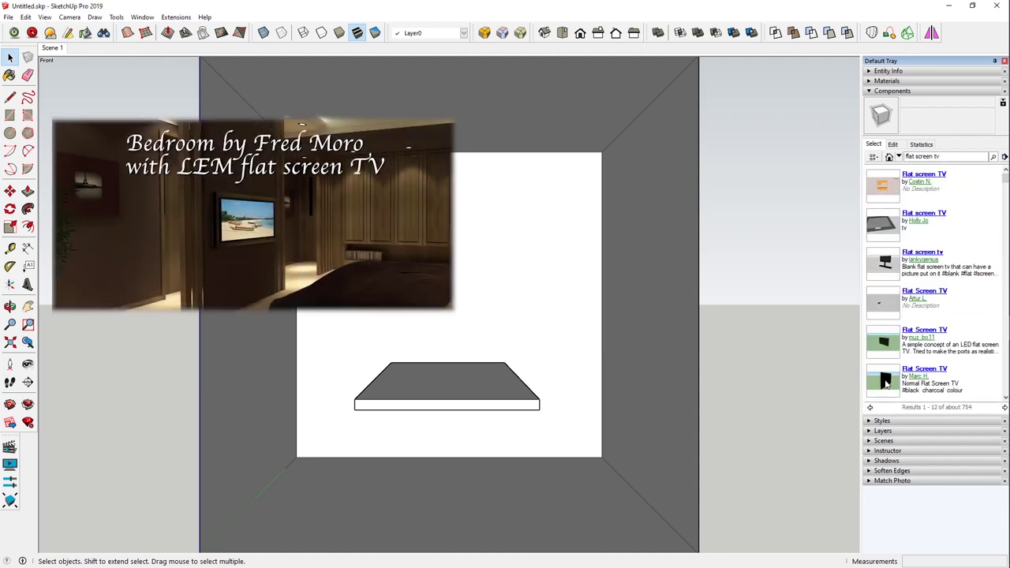
{"action": "left_click", "coordinate": [885, 382]}
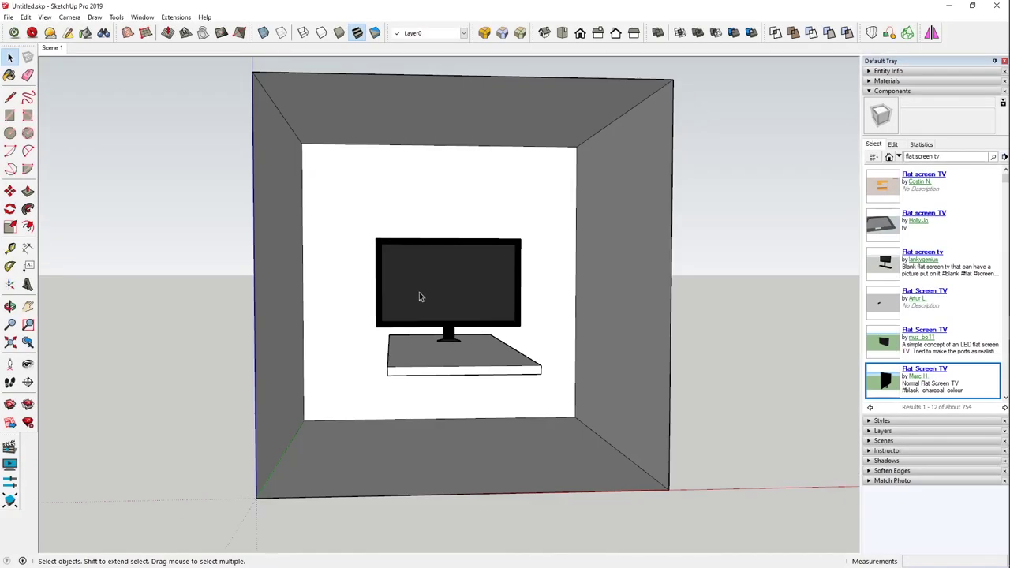
Place the Flat Screen TV on the shelf slab and deselect it
{"action": "scroll", "coordinate": [419, 292], "scroll_direction": "up", "scroll_amount": 6}
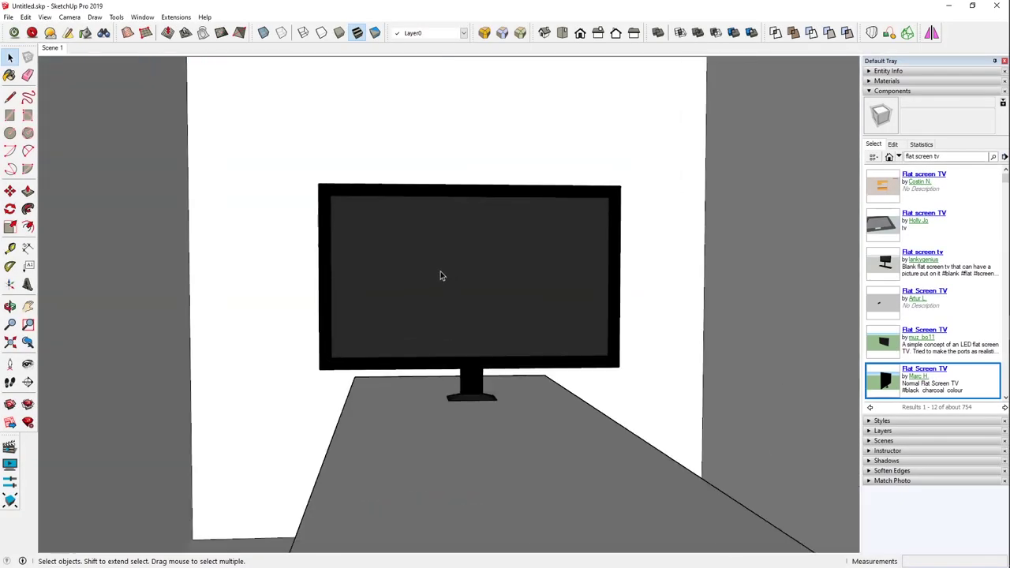
{"action": "middle_click_drag", "start_coordinate": [494, 256], "coordinate": [496, 286]}
{"action": "left_click", "coordinate": [490, 300]}
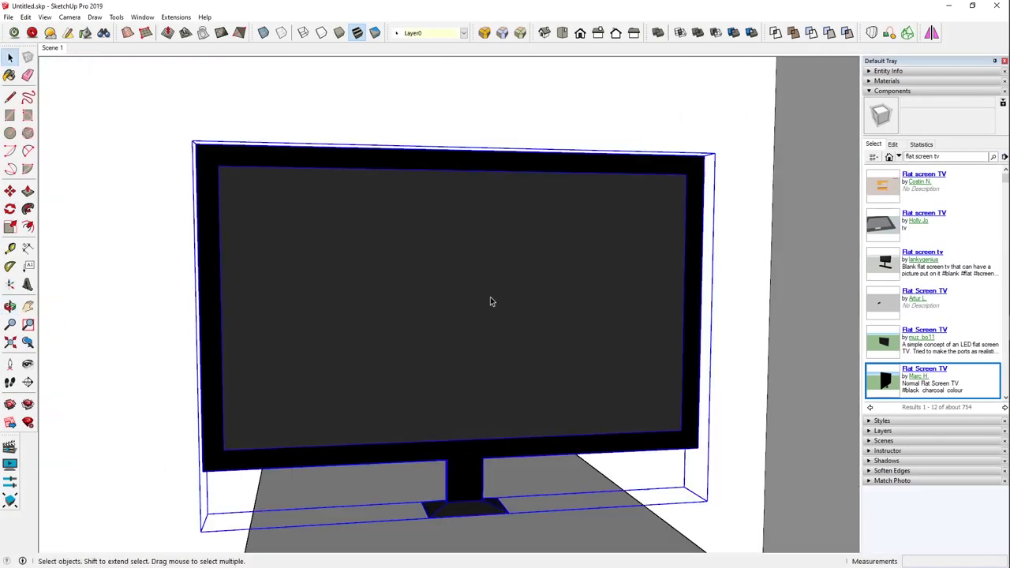
{"action": "key", "text": "Escape"}
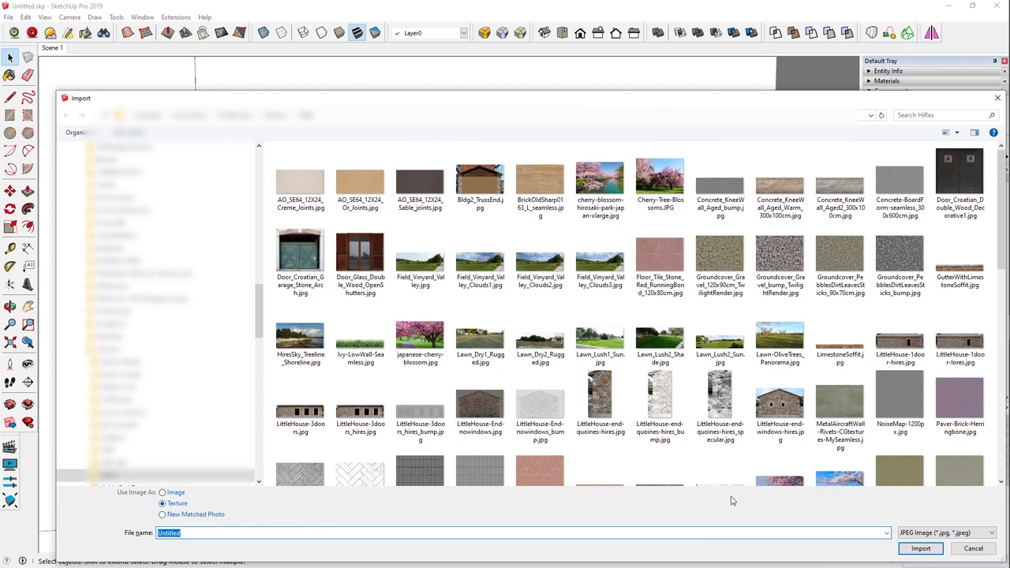
Apply cherry-blossom-hirosaki-park-japan-xlarge.jpg as a texture across the TV screen
{"action": "double_click", "coordinate": [599, 183]}
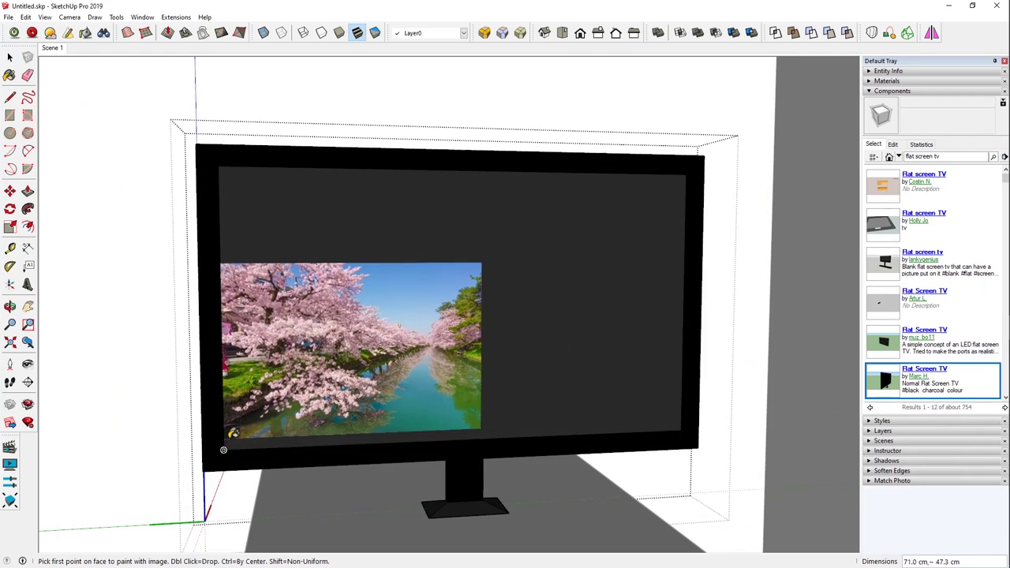
{"action": "left_click", "coordinate": [244, 429]}
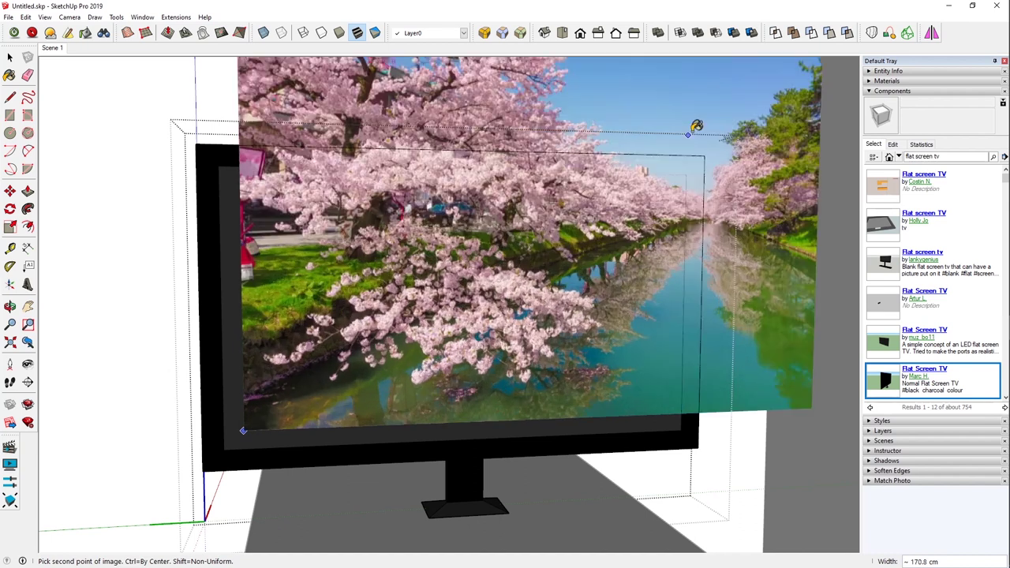
{"action": "left_click", "coordinate": [686, 170]}
Reposition the cherry-blossom texture so it fits the TV screen
{"action": "right_click", "coordinate": [634, 290]}
{"action": "mouse_move", "coordinate": [631, 190]}
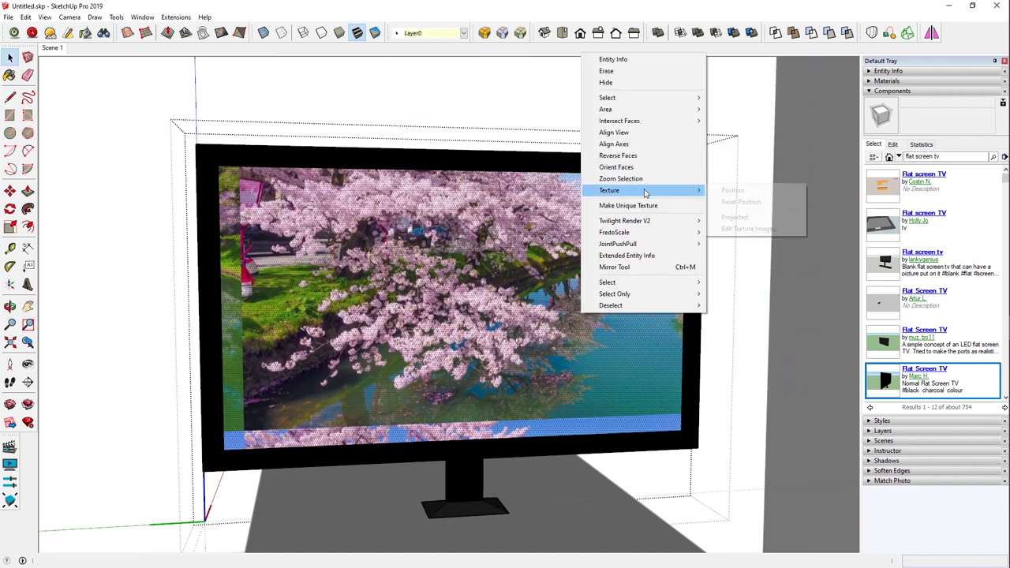
{"action": "left_click", "coordinate": [732, 190]}
{"action": "left_click_drag", "start_coordinate": [444, 269], "coordinate": [368, 338]}
{"action": "key", "text": "Return"}
{"action": "left_click", "coordinate": [85, 32]}
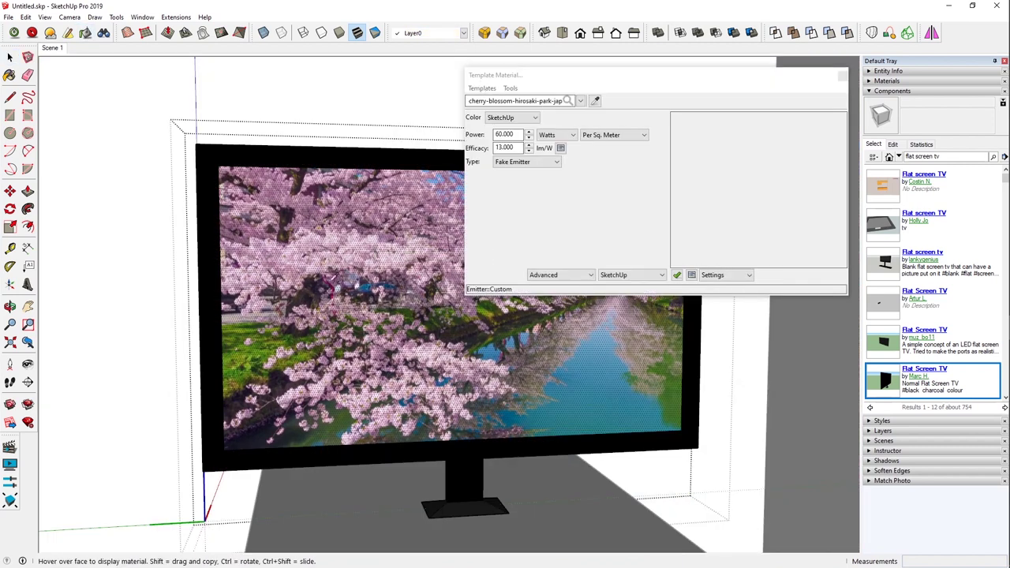
Apply the Low Voltage 50W emitter template to the screen material
{"action": "left_click", "coordinate": [483, 88]}
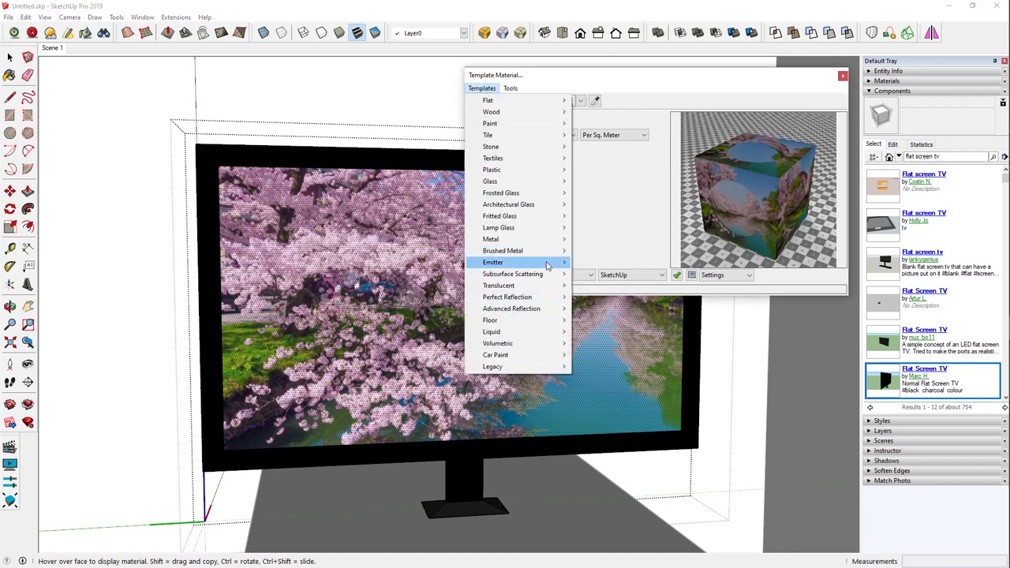
{"action": "mouse_move", "coordinate": [546, 266]}
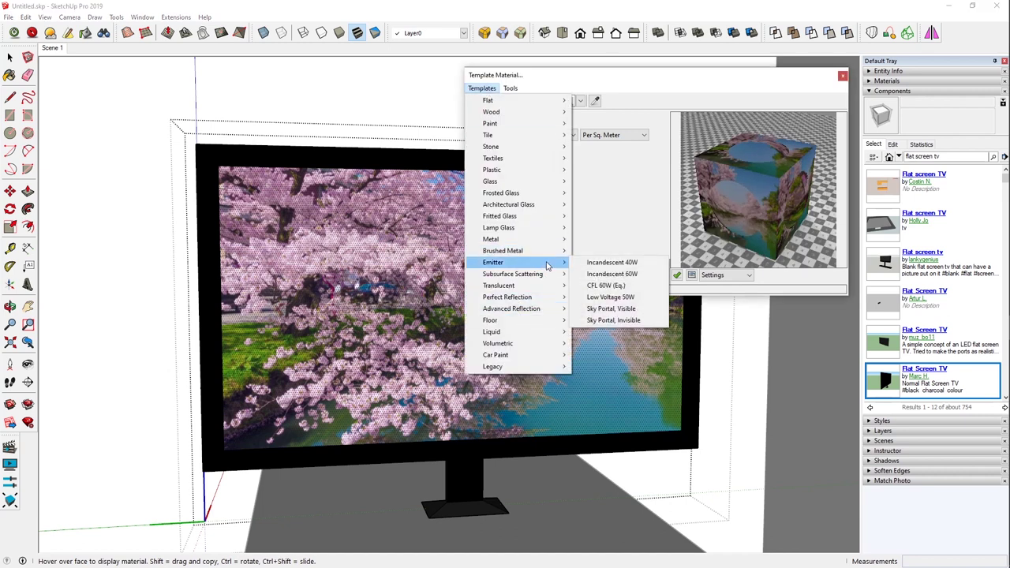
{"action": "left_click", "coordinate": [610, 297]}
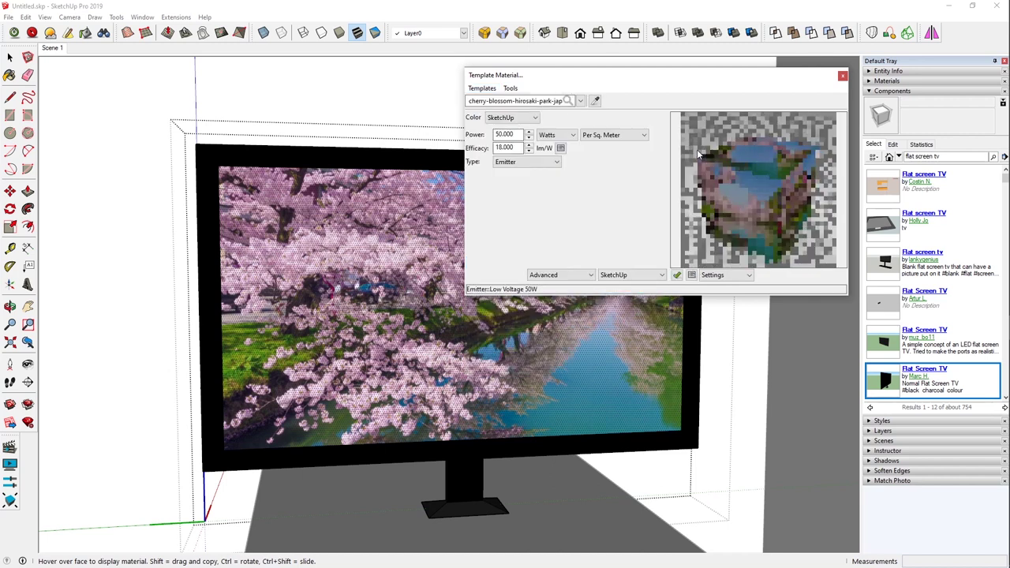
Try Fake and Invisible Emitter types, then set Type back to Emitter and close the editor
{"action": "left_click", "coordinate": [556, 163]}
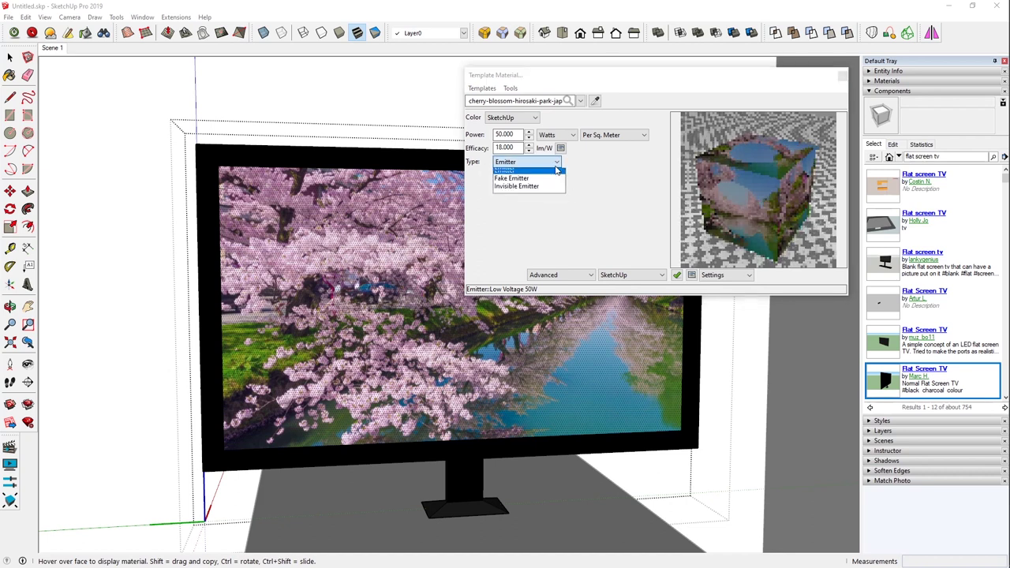
{"action": "left_click", "coordinate": [515, 181]}
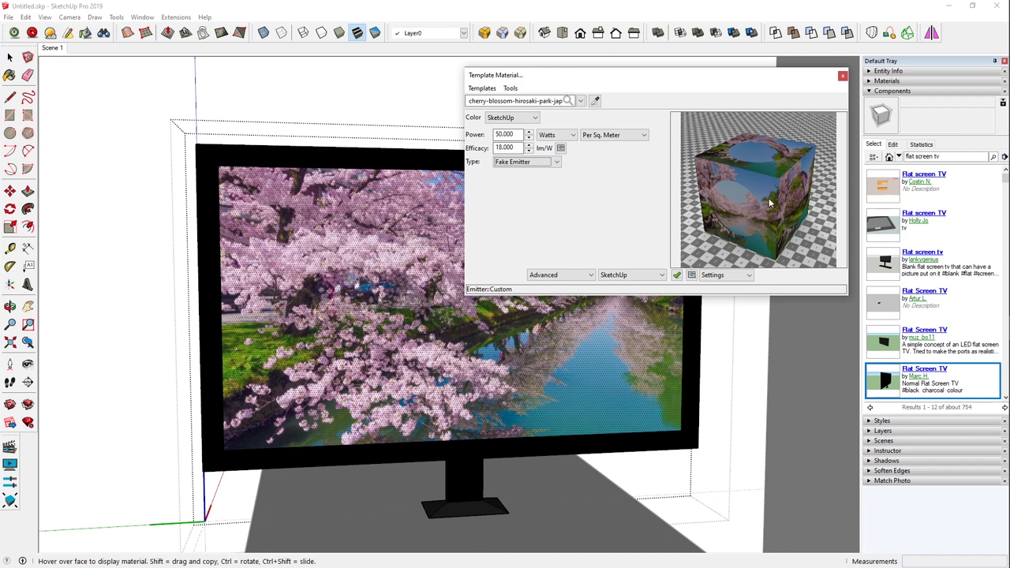
{"action": "left_click", "coordinate": [556, 162]}
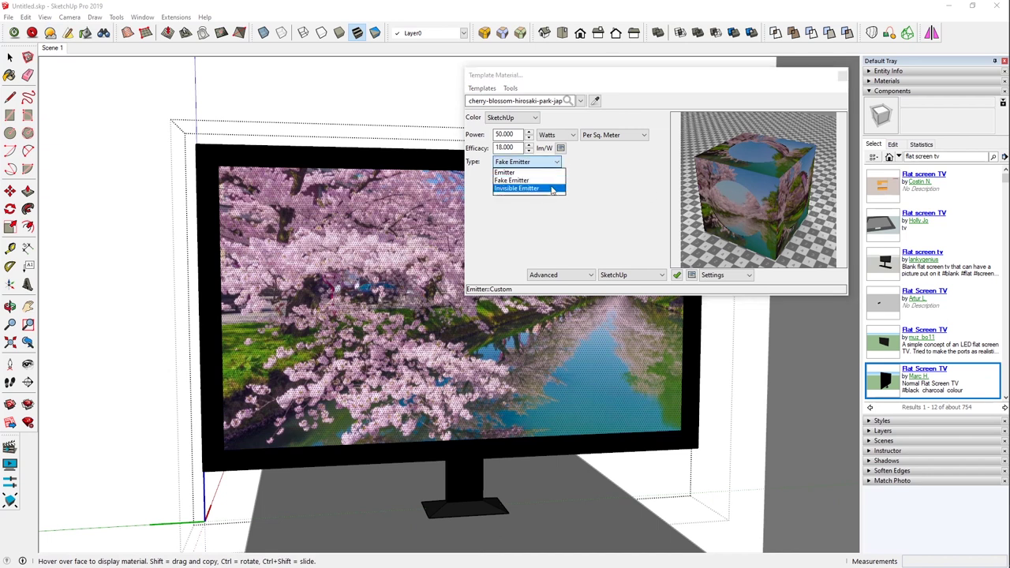
{"action": "left_click", "coordinate": [552, 189]}
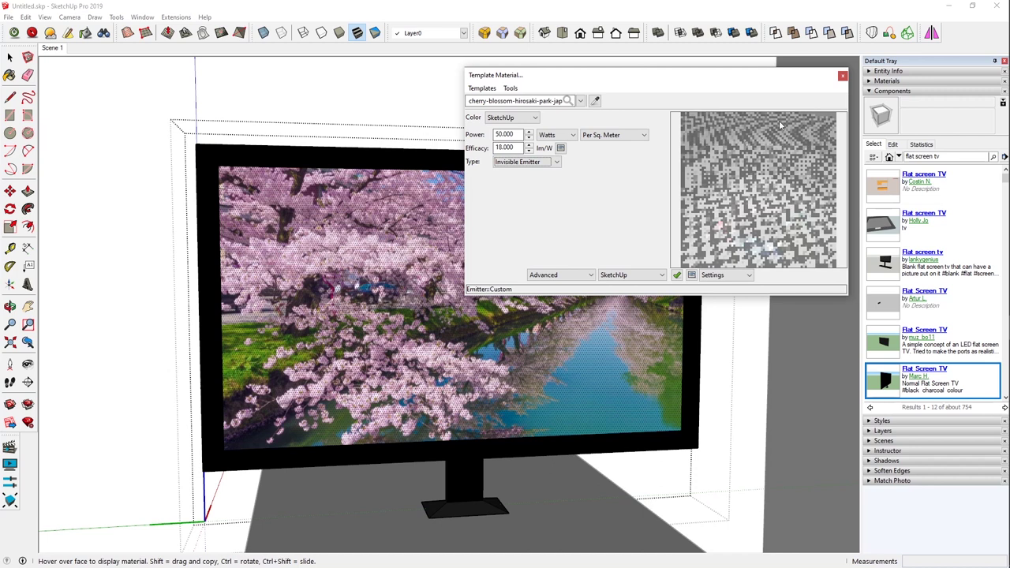
{"action": "left_click", "coordinate": [556, 162]}
{"action": "left_click", "coordinate": [521, 172]}
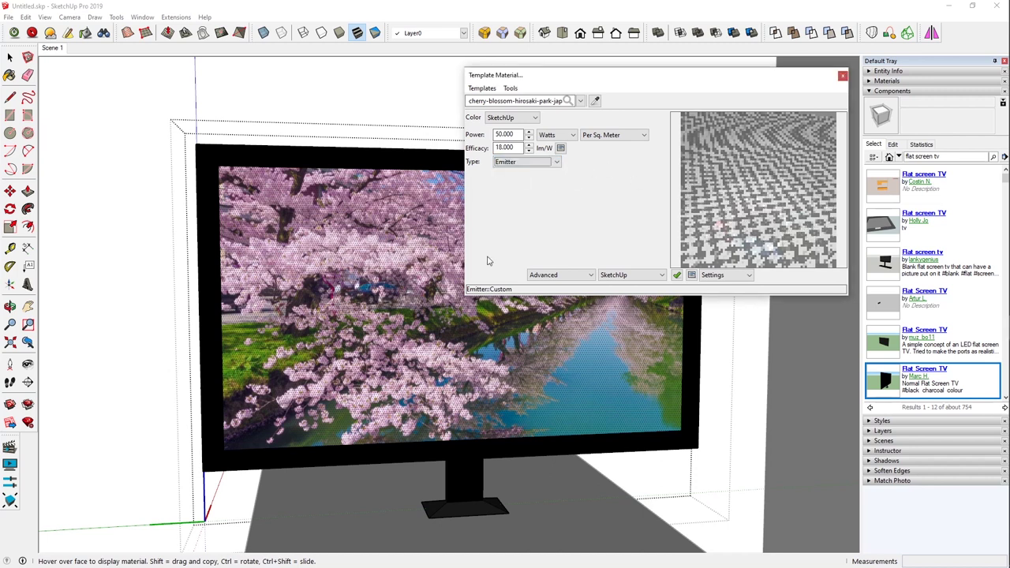
{"action": "left_click", "coordinate": [842, 76]}
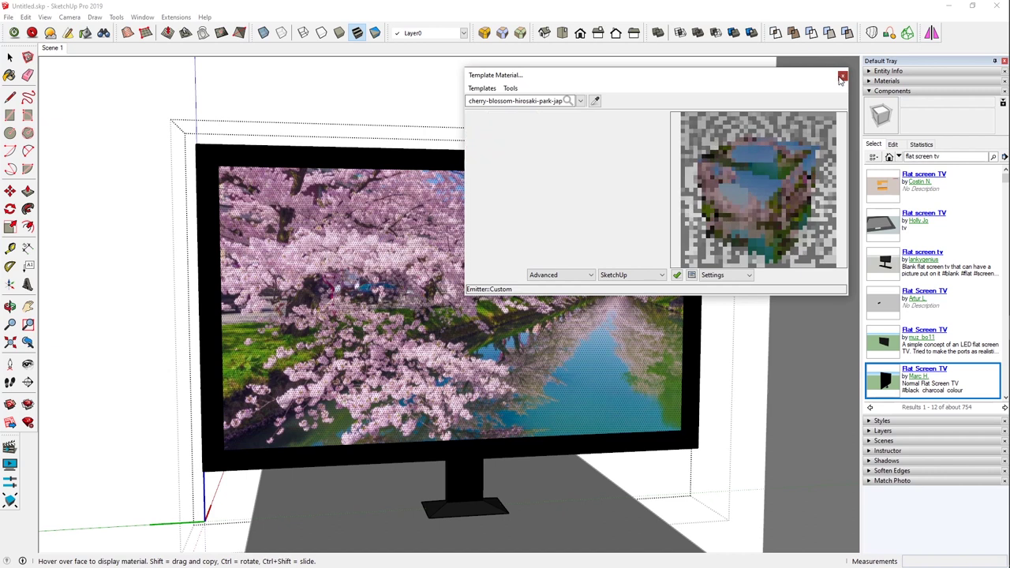
{"action": "left_click", "coordinate": [10, 56]}
Switch to front view, exit the TV component, and run an Exploration Render of the room
{"action": "key", "text": "f"}
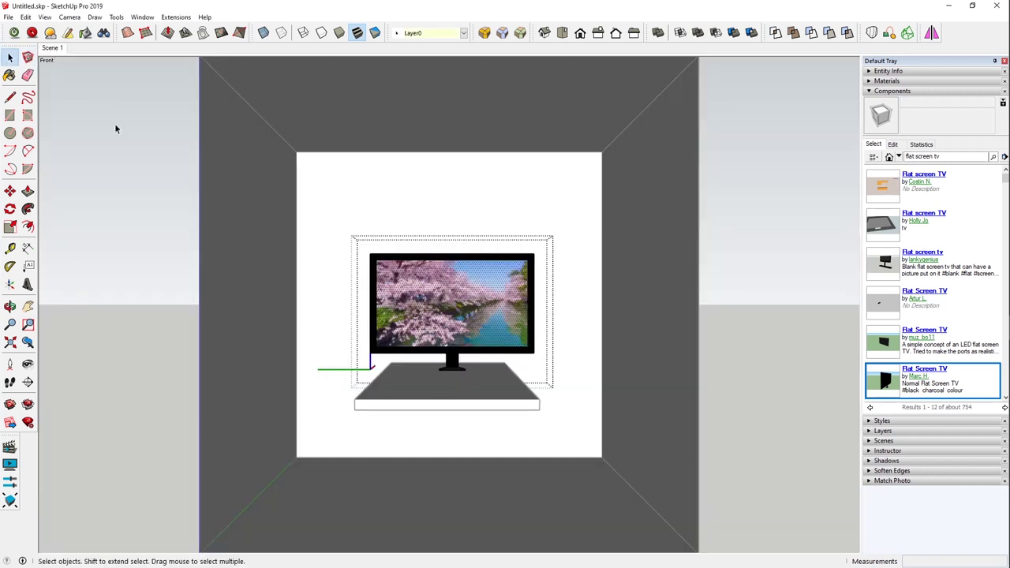
{"action": "left_click", "coordinate": [791, 313]}
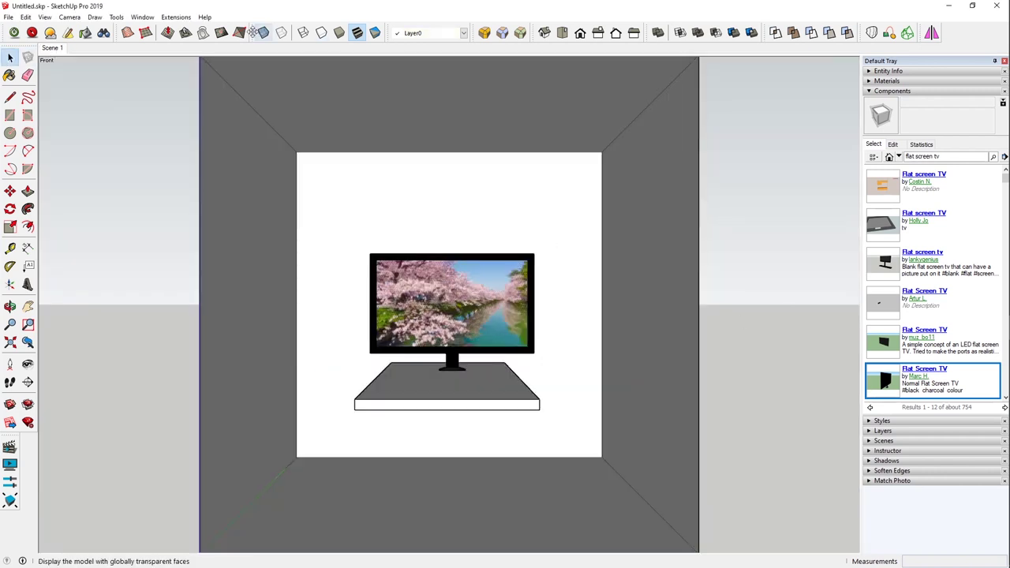
{"action": "left_click", "coordinate": [31, 32]}
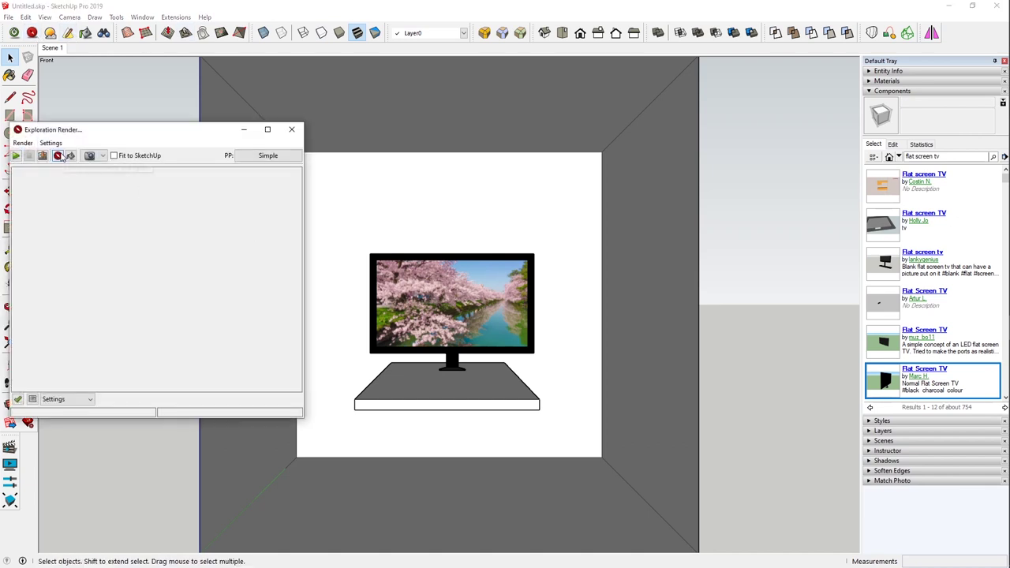
{"action": "left_click", "coordinate": [61, 156]}
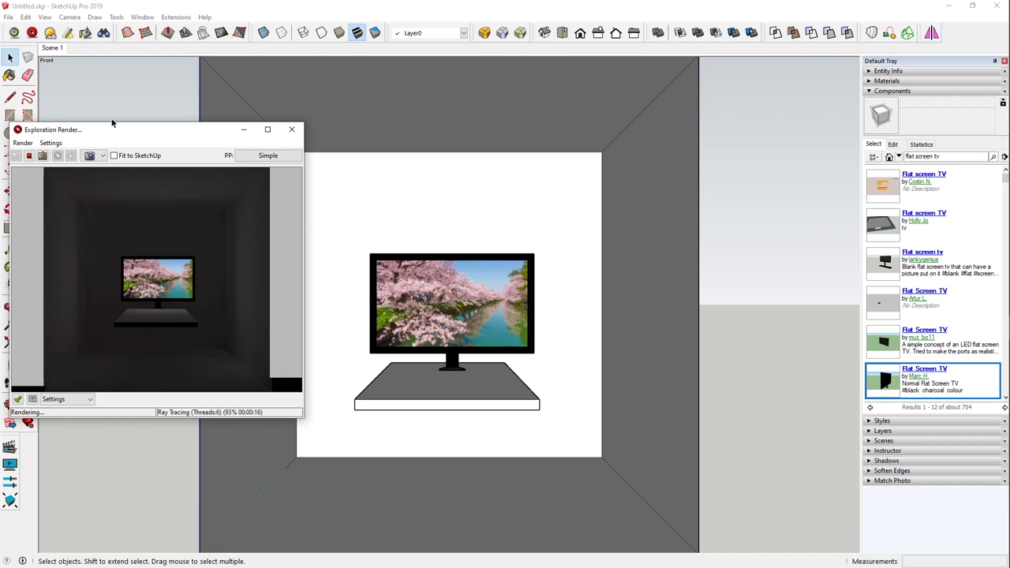
{"action": "left_click_drag", "start_coordinate": [135, 128], "coordinate": [169, 69]}
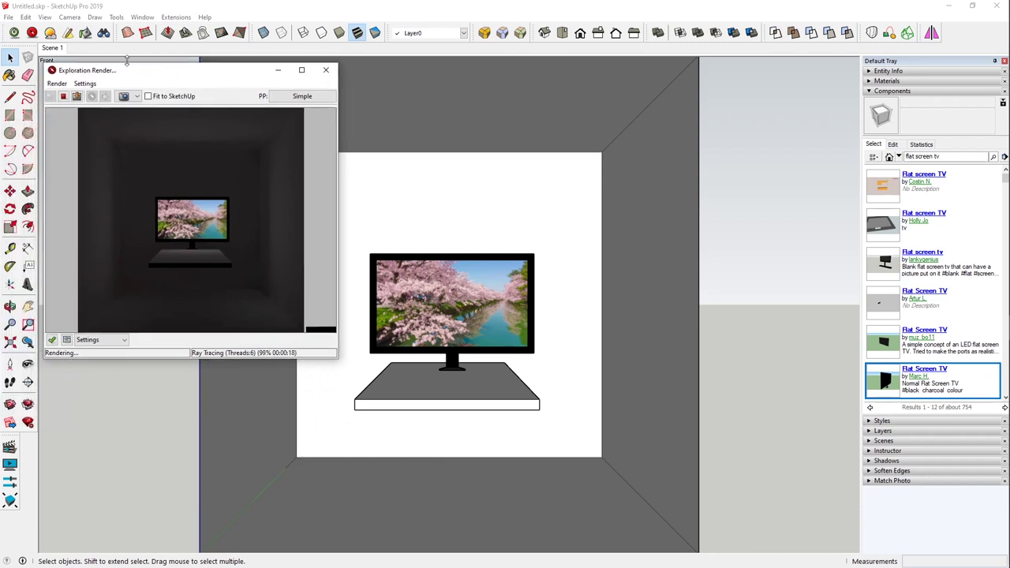
{"action": "left_click", "coordinate": [486, 289]}
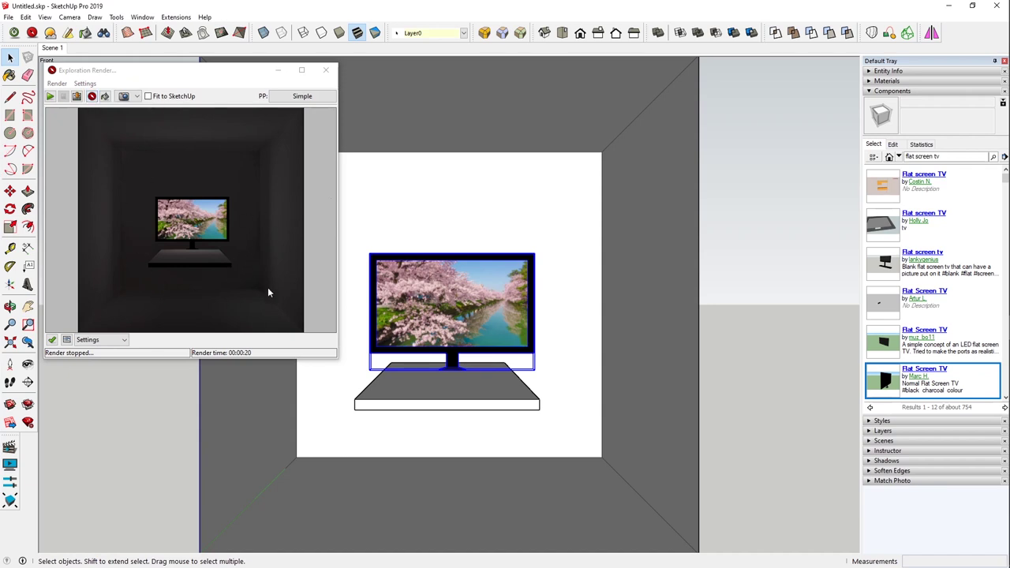
Add a point light placed at the TV screen
{"action": "right_click", "coordinate": [451, 307]}
{"action": "key", "text": "Escape"}
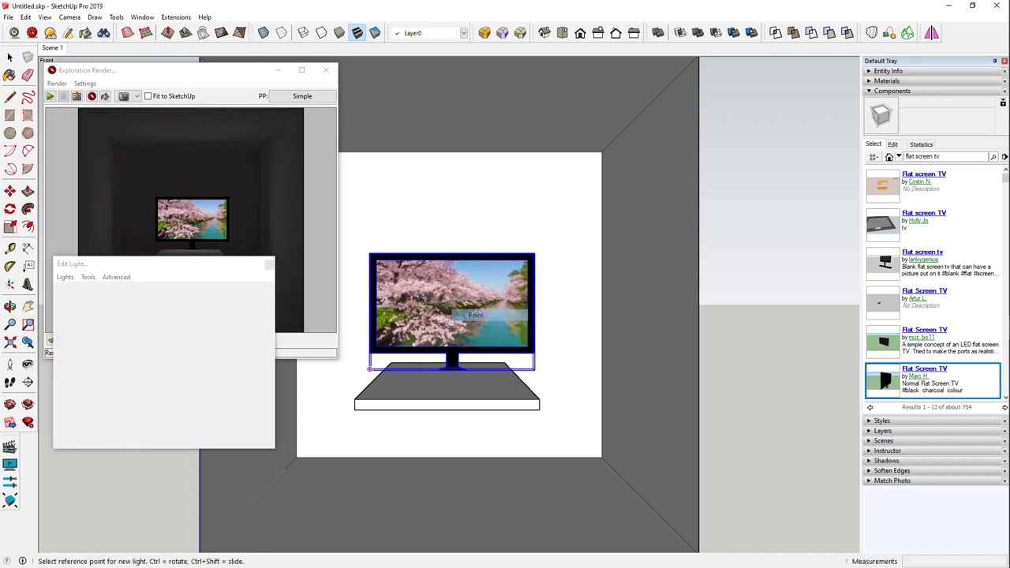
{"action": "middle_click_drag", "start_coordinate": [461, 339], "coordinate": [477, 402]}
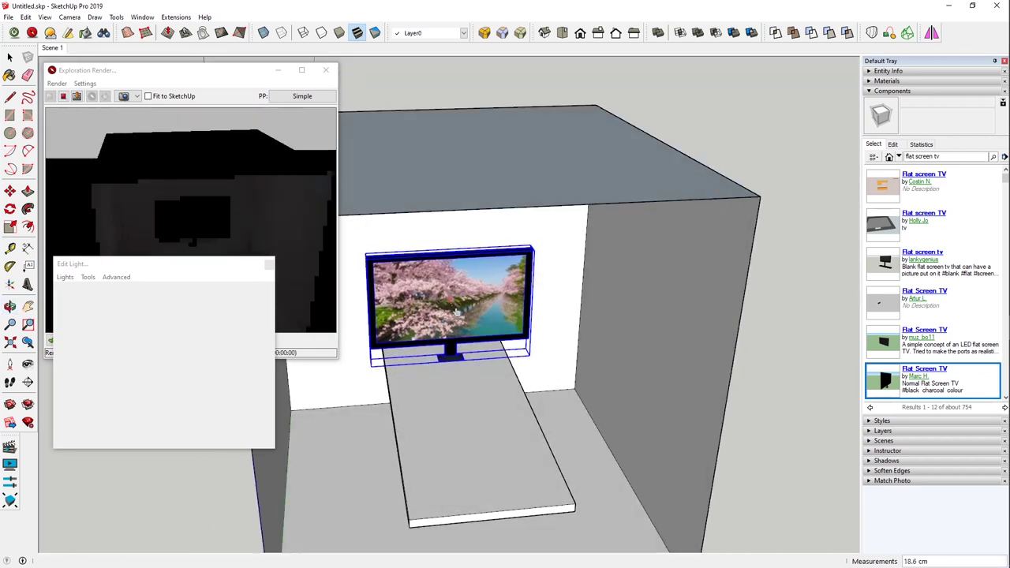
{"action": "left_click", "coordinate": [474, 359]}
{"action": "left_click", "coordinate": [432, 398]}
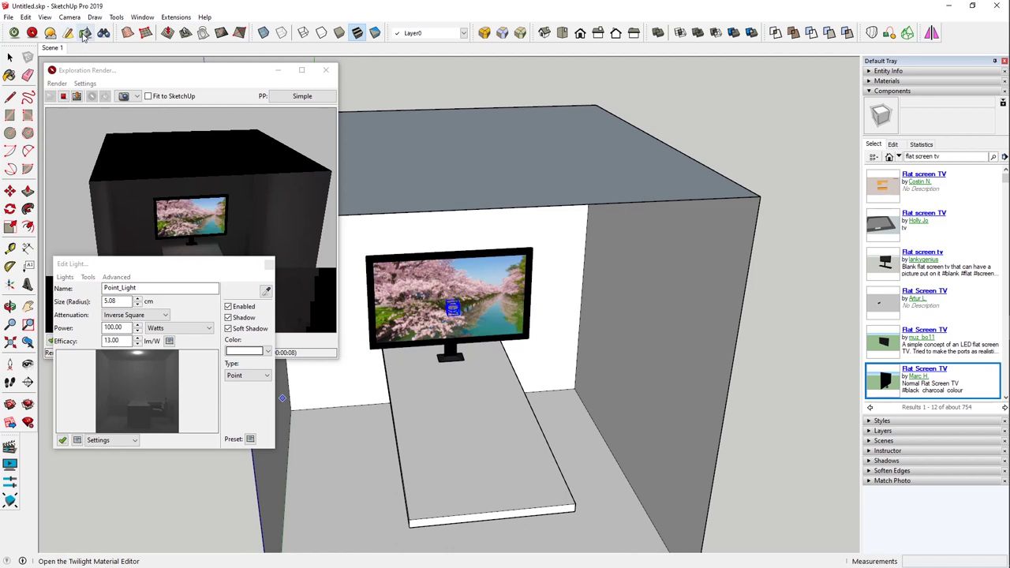
Set the screen material's Type to Fake Emitter and reload the Exploration Render
{"action": "left_click", "coordinate": [433, 274]}
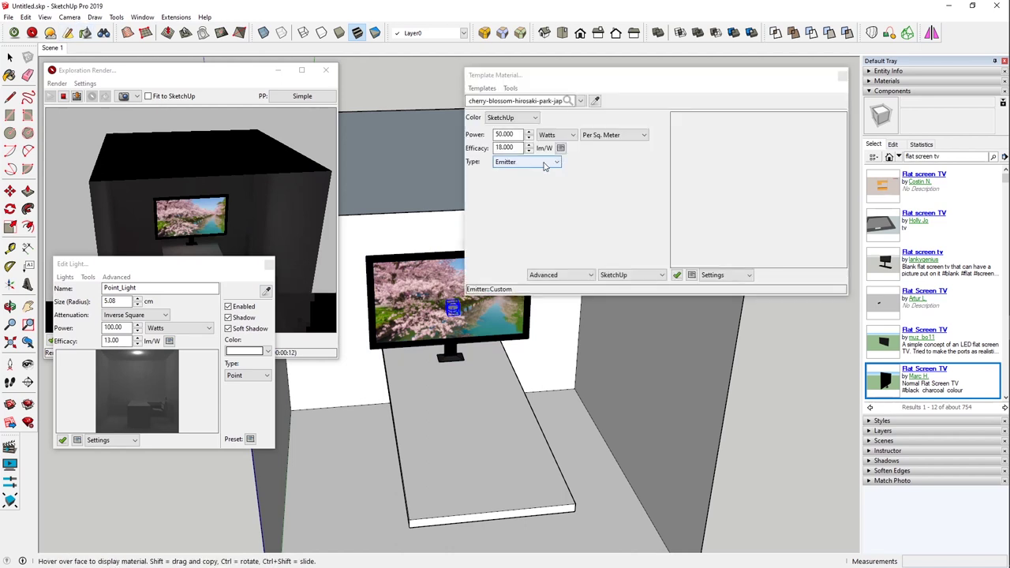
{"action": "left_click", "coordinate": [550, 162]}
{"action": "left_click", "coordinate": [533, 177]}
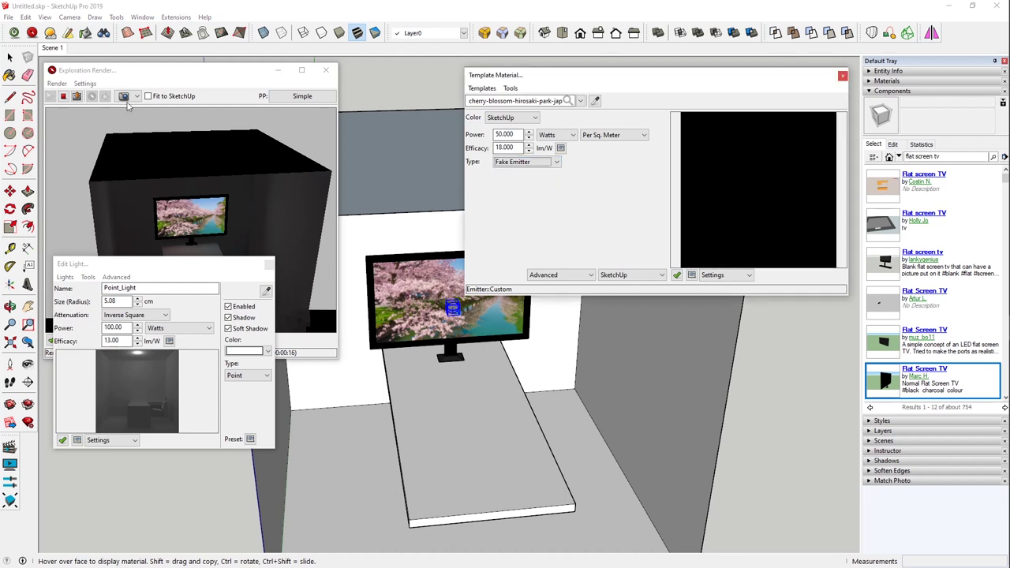
{"action": "left_click", "coordinate": [64, 96]}
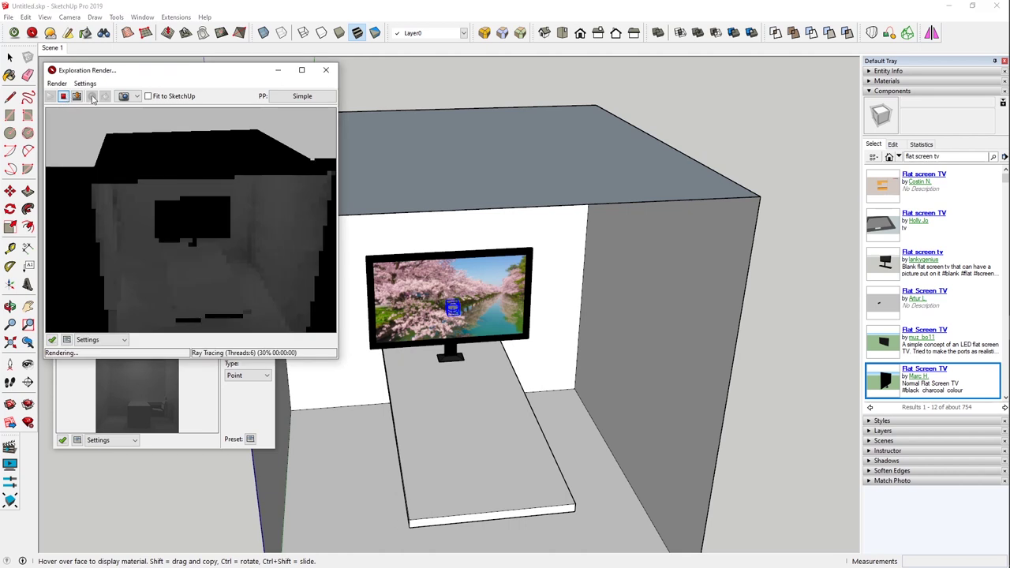
{"action": "left_click", "coordinate": [91, 96]}
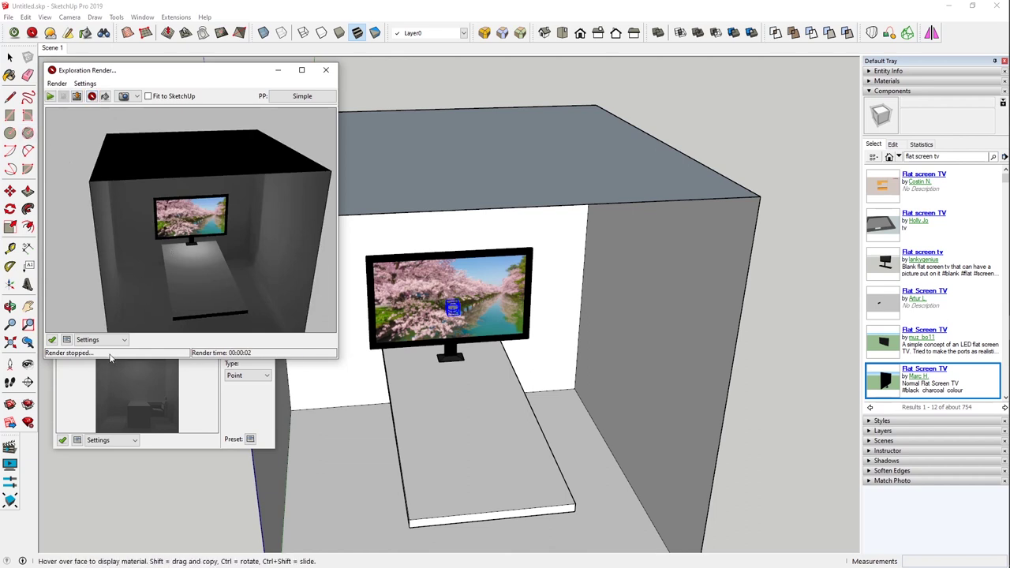
Set the point light's Power to 50 in Edit Light
{"action": "left_click", "coordinate": [188, 405]}
{"action": "left_click_drag", "start_coordinate": [126, 327], "coordinate": [66, 327]}
{"action": "type", "text": "50"}
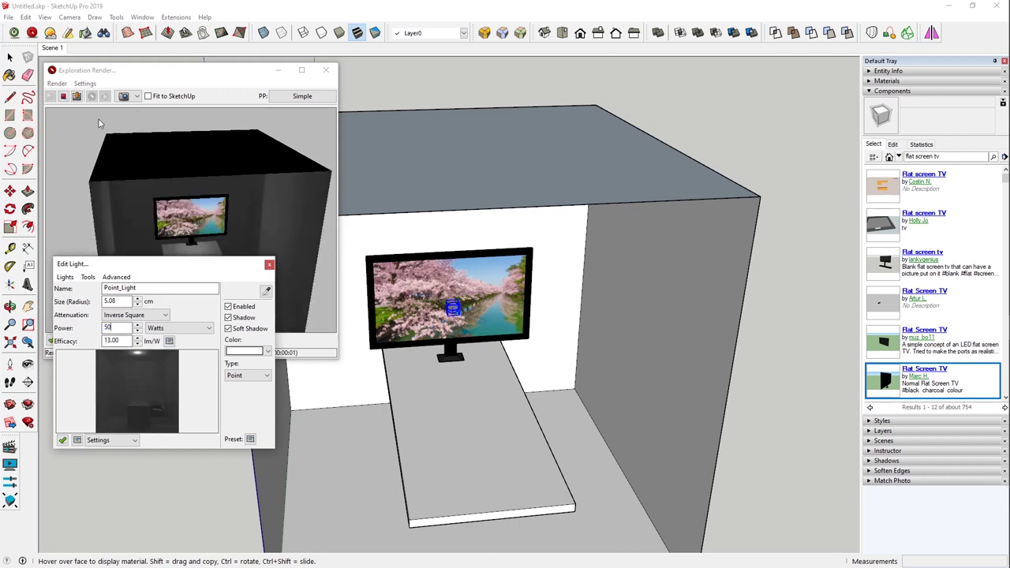
{"action": "left_click_drag", "start_coordinate": [209, 267], "coordinate": [233, 342]}
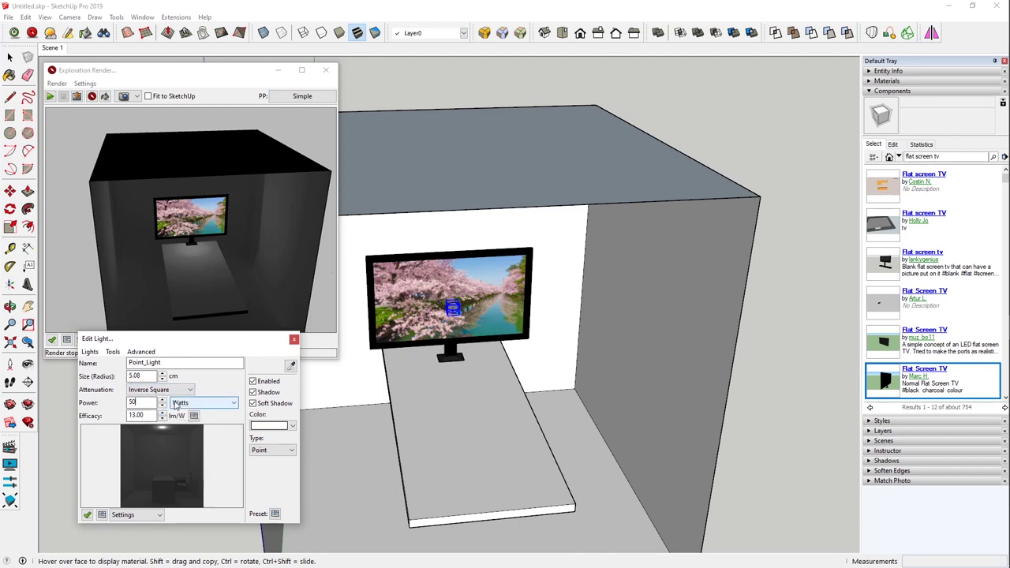
Turn all lights off with Tools > All Off and re-render
{"action": "left_click", "coordinate": [113, 352]}
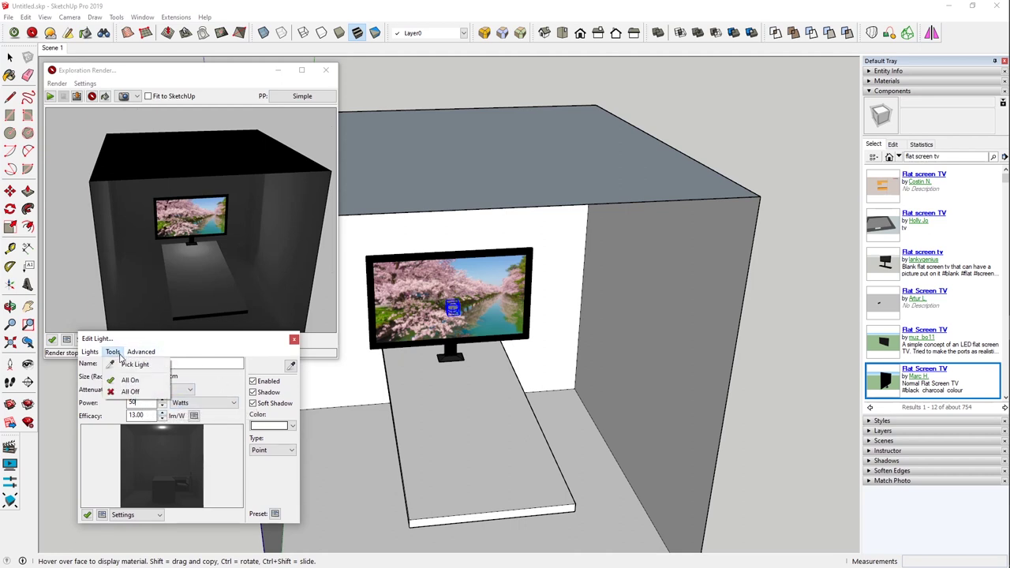
{"action": "left_click", "coordinate": [129, 391]}
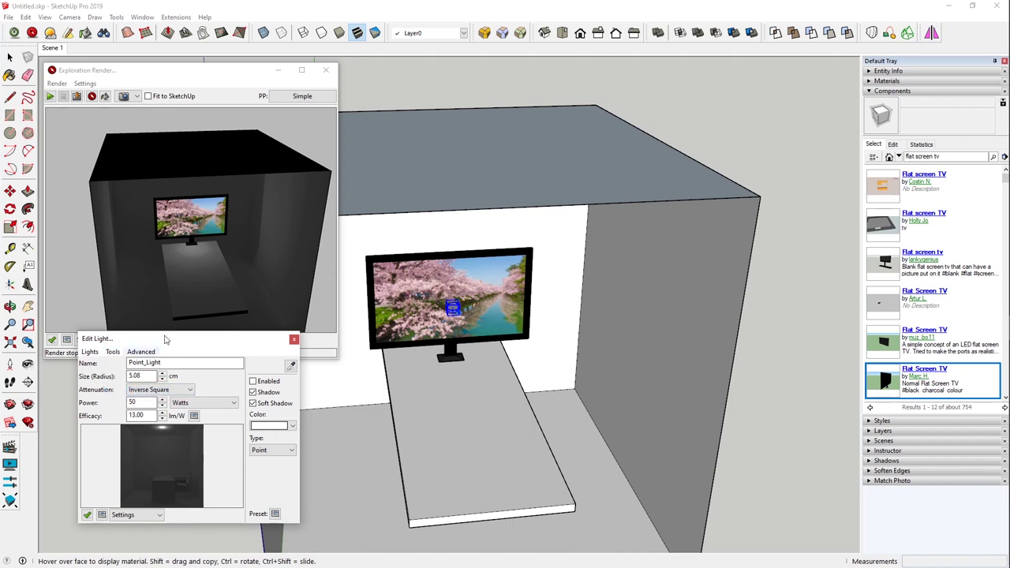
{"action": "left_click", "coordinate": [92, 96]}
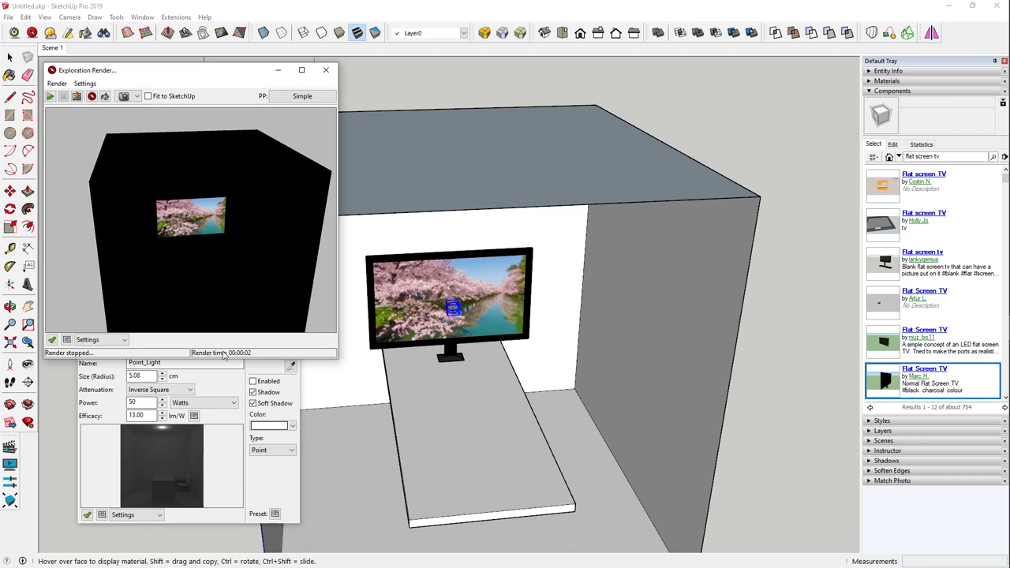
Use Tools > All On in the Edit Light dialog to re-enable every light
{"action": "left_click", "coordinate": [181, 371]}
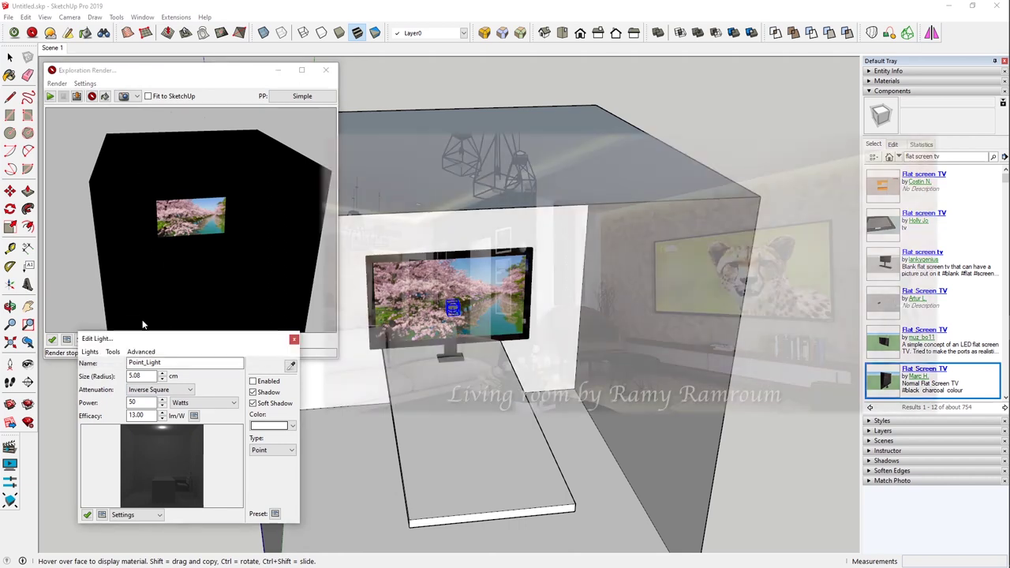
{"action": "left_click", "coordinate": [113, 351]}
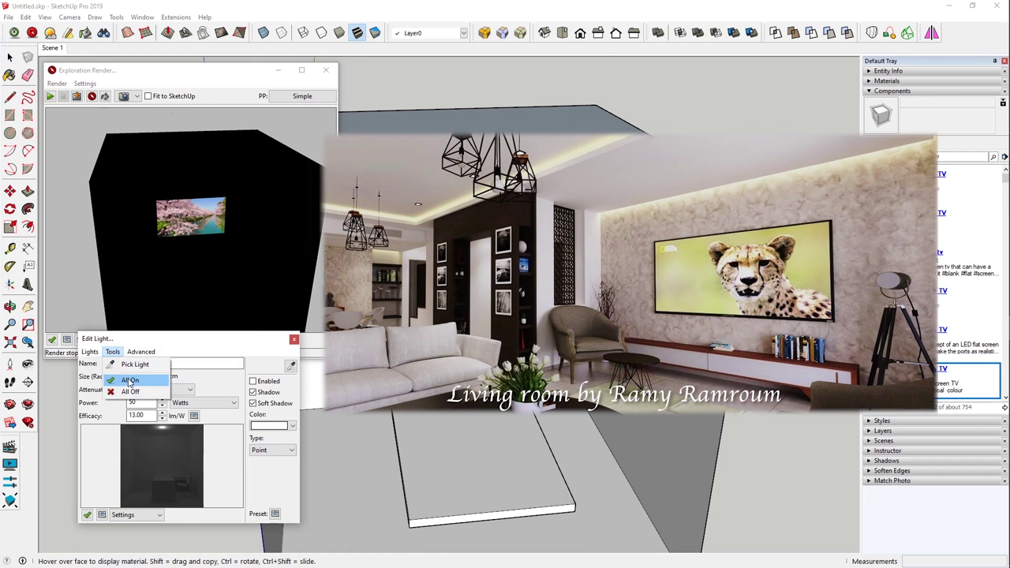
{"action": "left_click", "coordinate": [129, 382]}
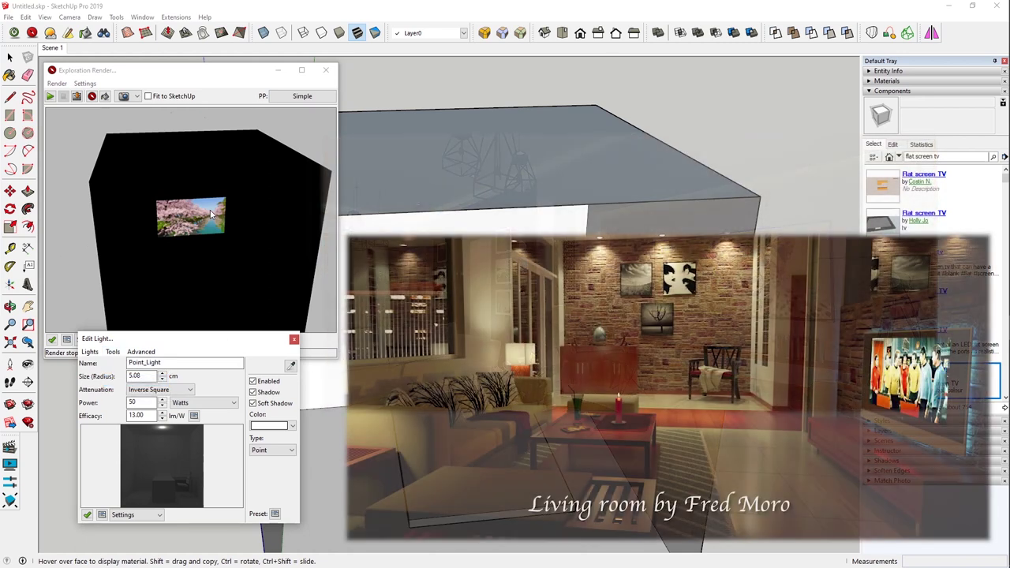
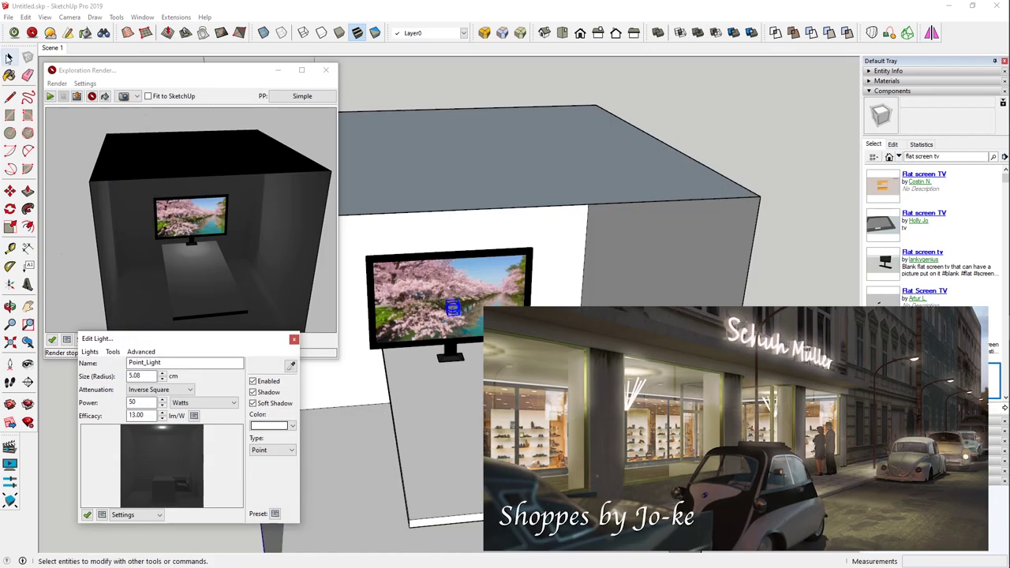
Delete the flat-screen TV, close the render preview, and go back to the Scene 1 front view
{"action": "key", "text": "space"}
{"action": "left_click", "coordinate": [436, 291]}
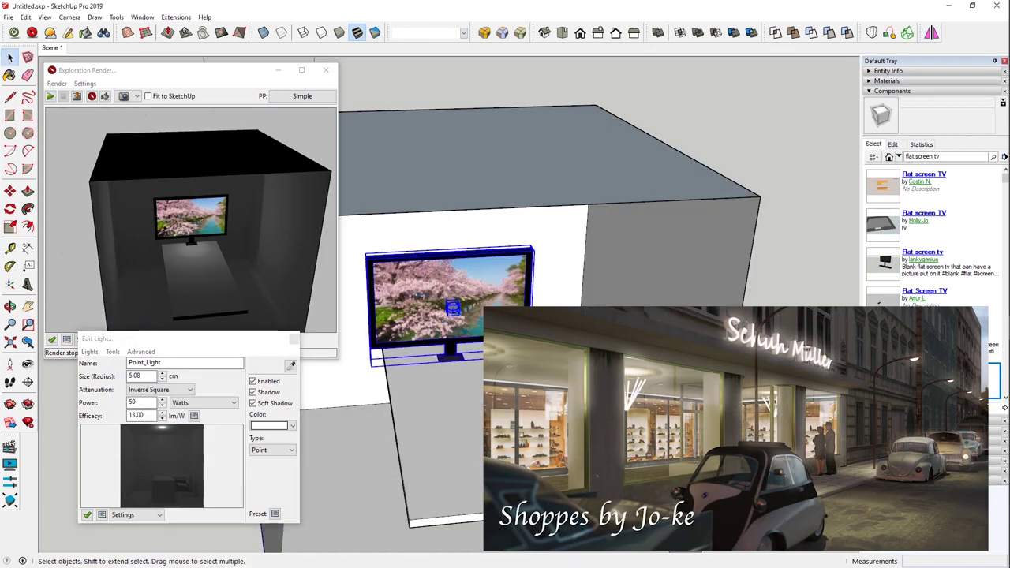
{"action": "key", "text": "Delete"}
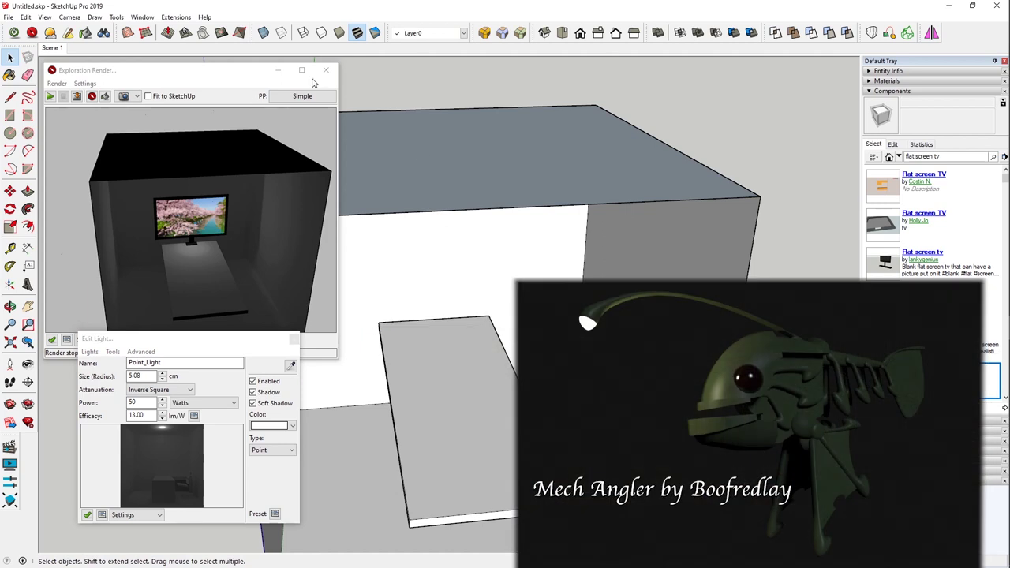
{"action": "left_click", "coordinate": [326, 70]}
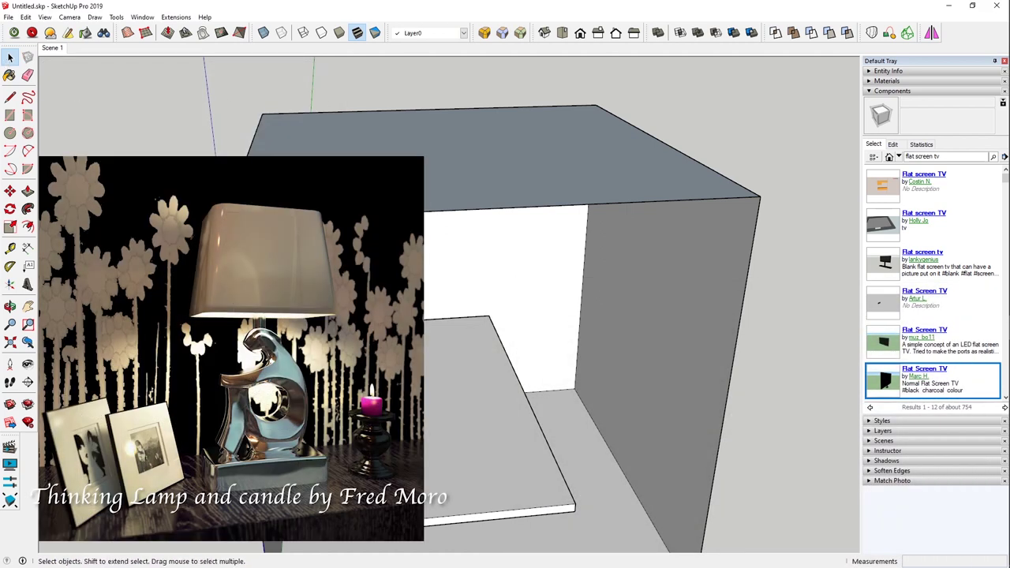
{"action": "left_click", "coordinate": [54, 50]}
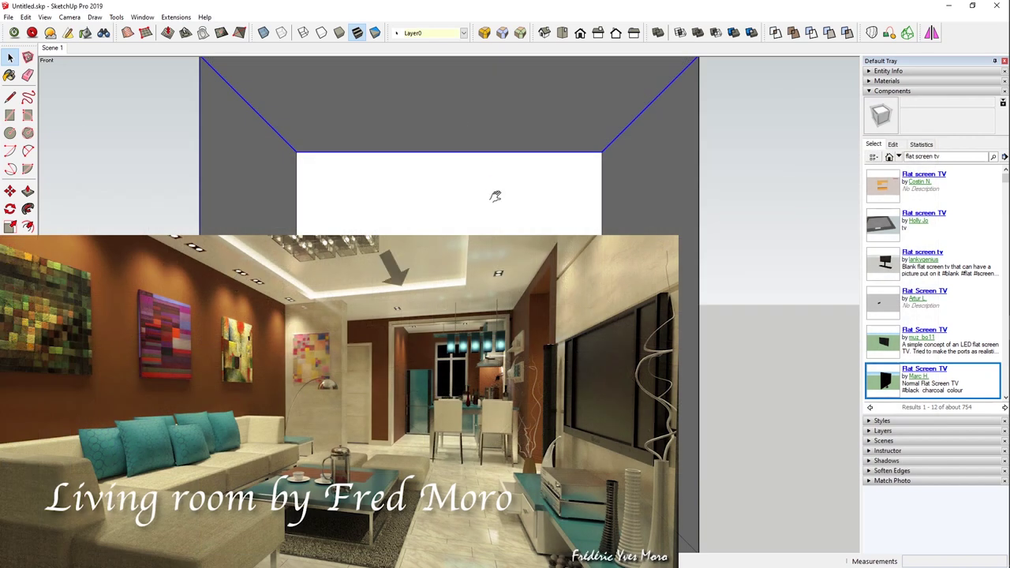
Copy the ceiling edges 15 cm down to form a strip just below the ceiling
{"action": "middle_click_drag", "start_coordinate": [494, 198], "coordinate": [507, 97]}
{"action": "key", "text": "m"}
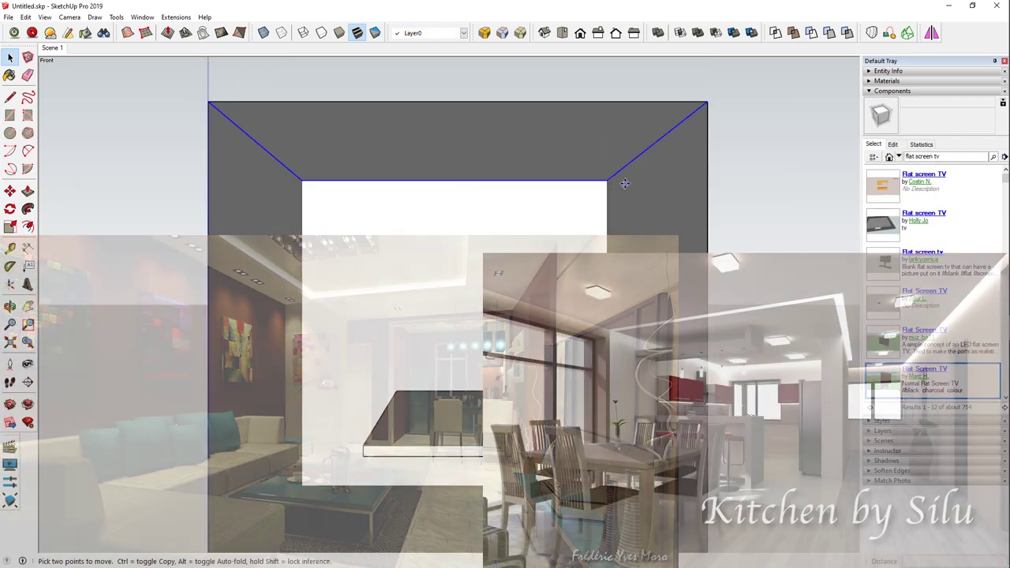
{"action": "key", "text": "ctrl"}
{"action": "left_click", "coordinate": [607, 181]}
{"action": "left_click", "coordinate": [606, 209]}
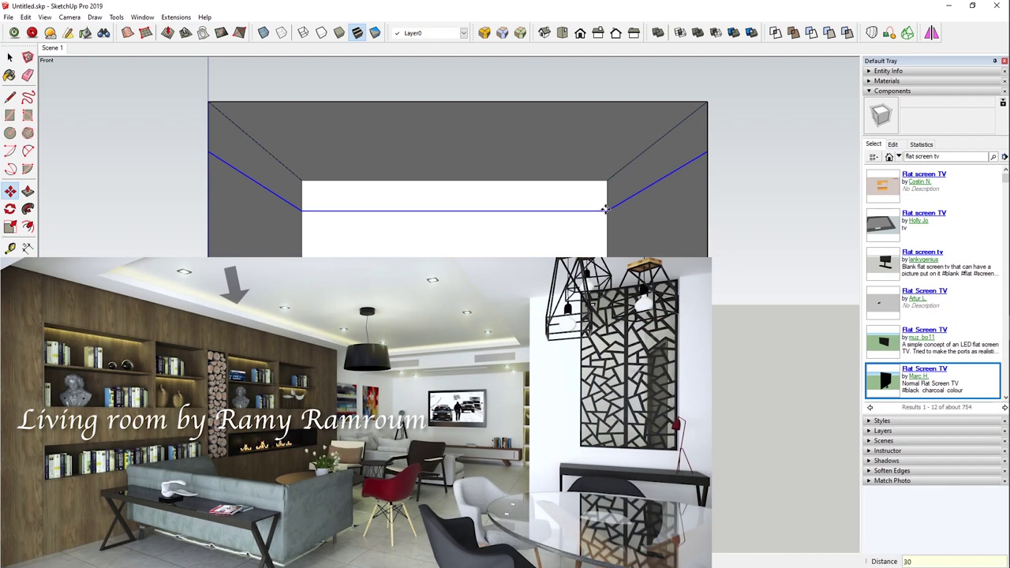
{"action": "key", "text": "ctrl"}
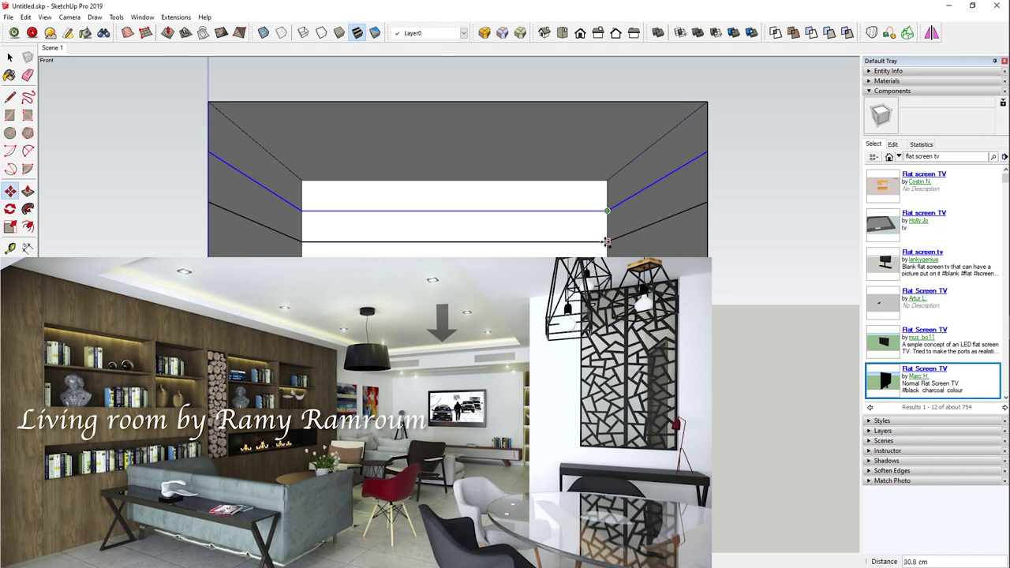
{"action": "left_click", "coordinate": [606, 240]}
{"action": "type", "text": "15"}
{"action": "key", "text": "Return"}
Thicken the new strip faces by 30 cm with the JointPushPull Thickener
{"action": "key", "text": "space"}
{"action": "left_click", "coordinate": [306, 223]}
{"action": "right_click", "coordinate": [260, 196]}
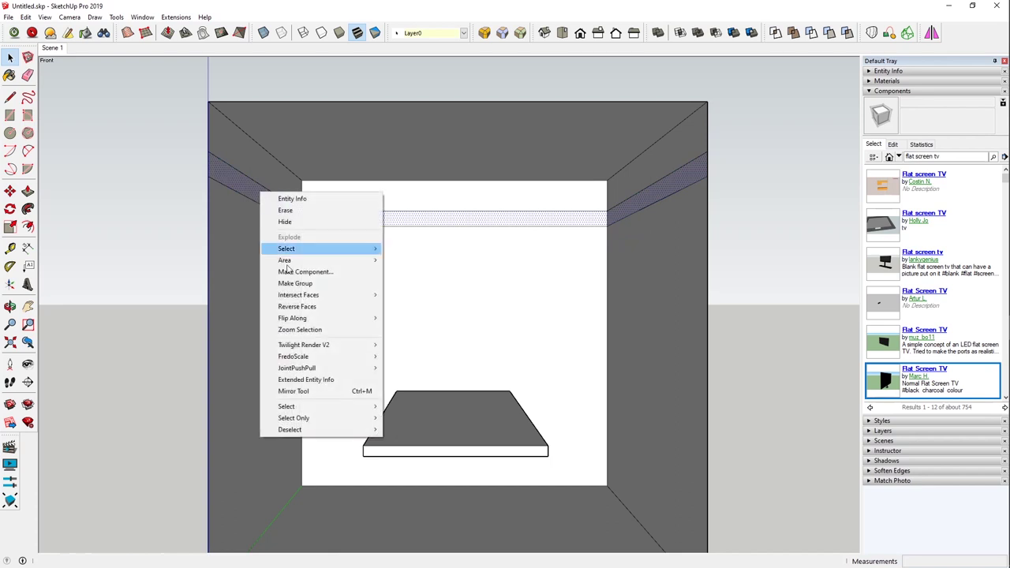
{"action": "mouse_move", "coordinate": [341, 370]}
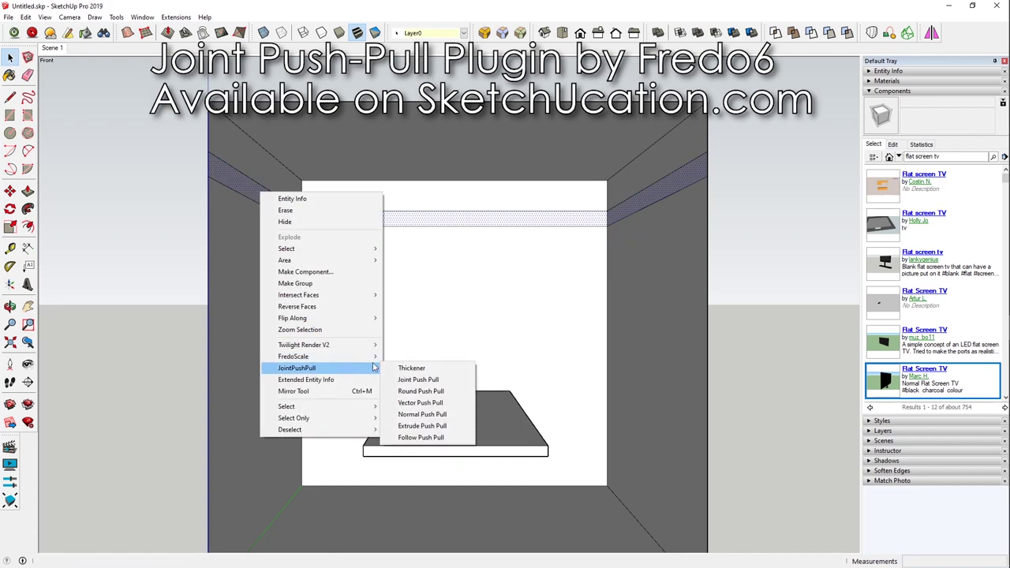
{"action": "left_click", "coordinate": [414, 367]}
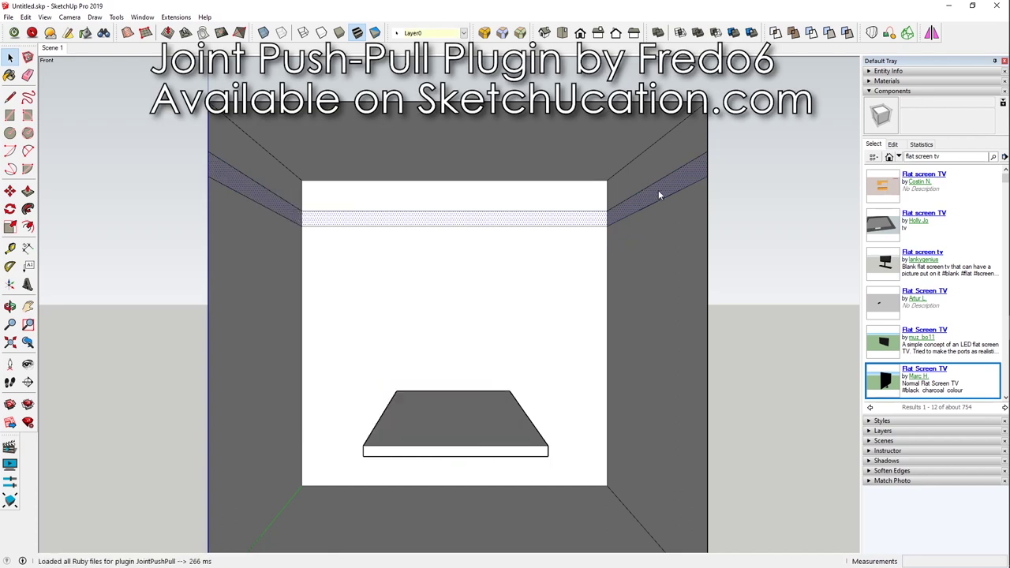
{"action": "left_click_drag", "start_coordinate": [657, 193], "coordinate": [623, 192]}
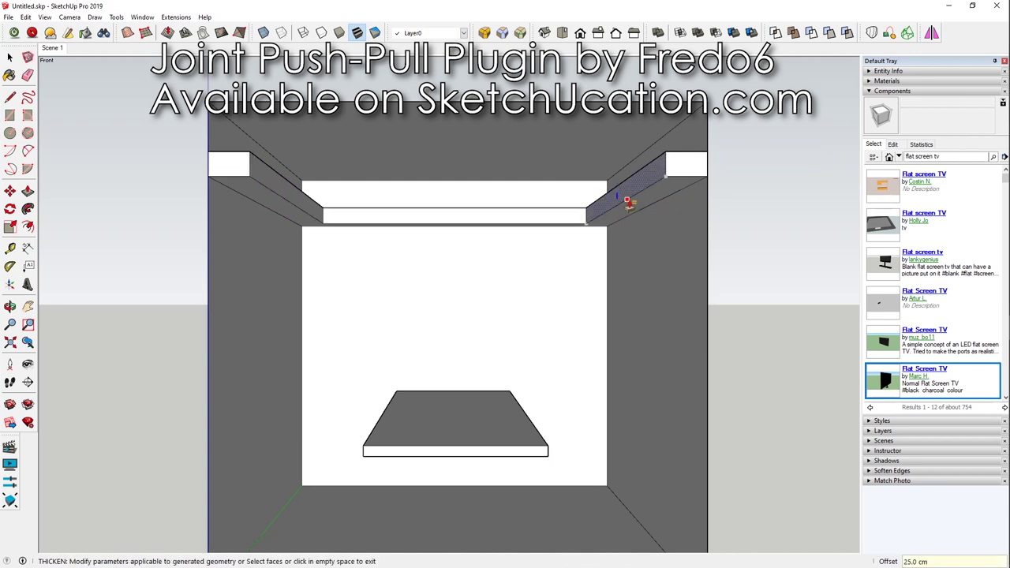
{"action": "type", "text": "30"}
{"action": "key", "text": "Return"}
{"action": "left_click", "coordinate": [86, 130]}
{"action": "middle_click_drag", "start_coordinate": [755, 205], "coordinate": [754, 285]}
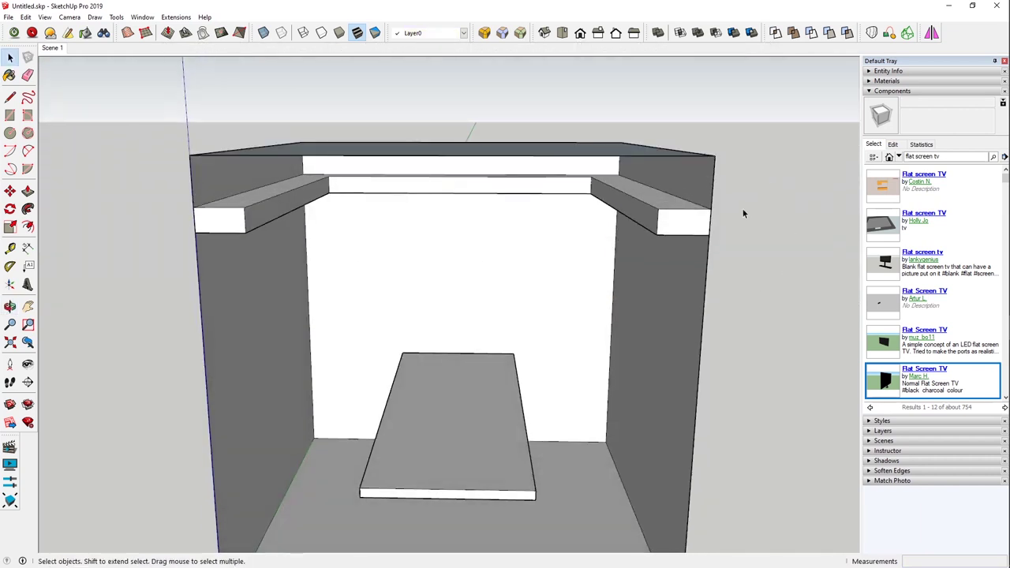
{"action": "left_click", "coordinate": [616, 33]}
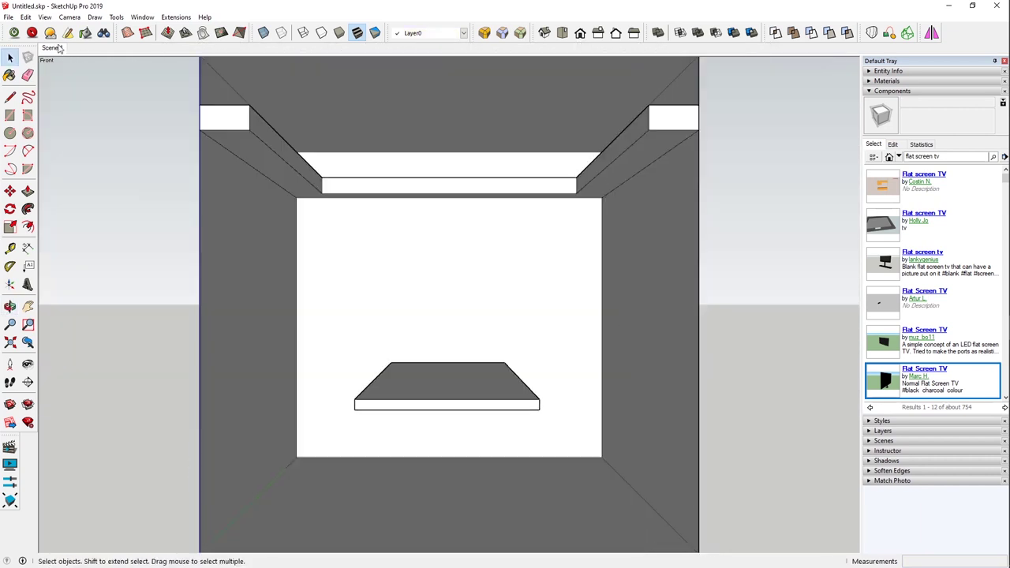
Paint the soffit undersides MediumVioletRed and rename the material Emitter
{"action": "left_click", "coordinate": [877, 91]}
{"action": "left_click", "coordinate": [871, 81]}
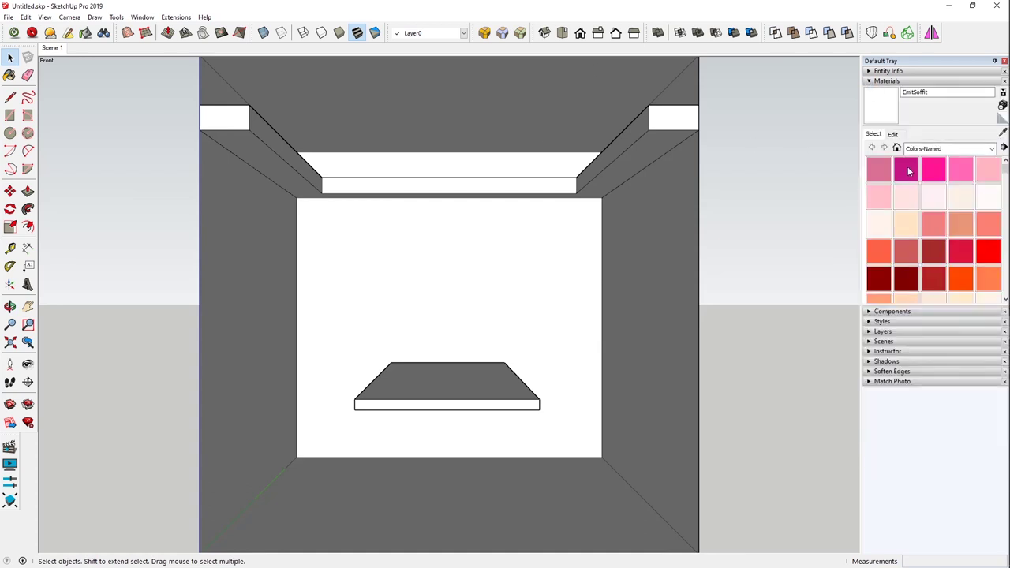
{"action": "left_click", "coordinate": [905, 169]}
{"action": "left_click", "coordinate": [662, 150]}
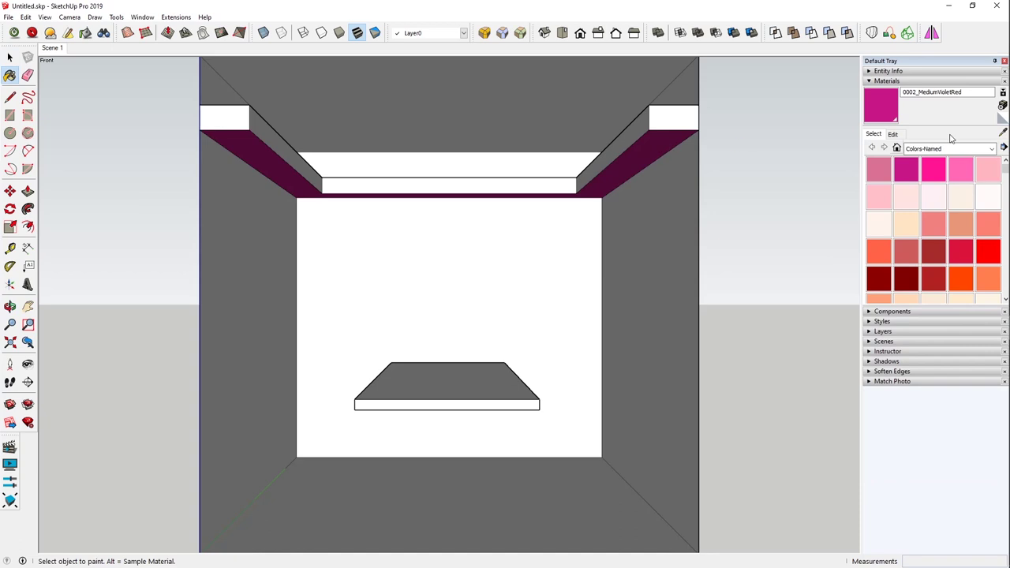
{"action": "left_click_drag", "start_coordinate": [976, 92], "coordinate": [902, 92]}
{"action": "type", "text": "Emitter"}
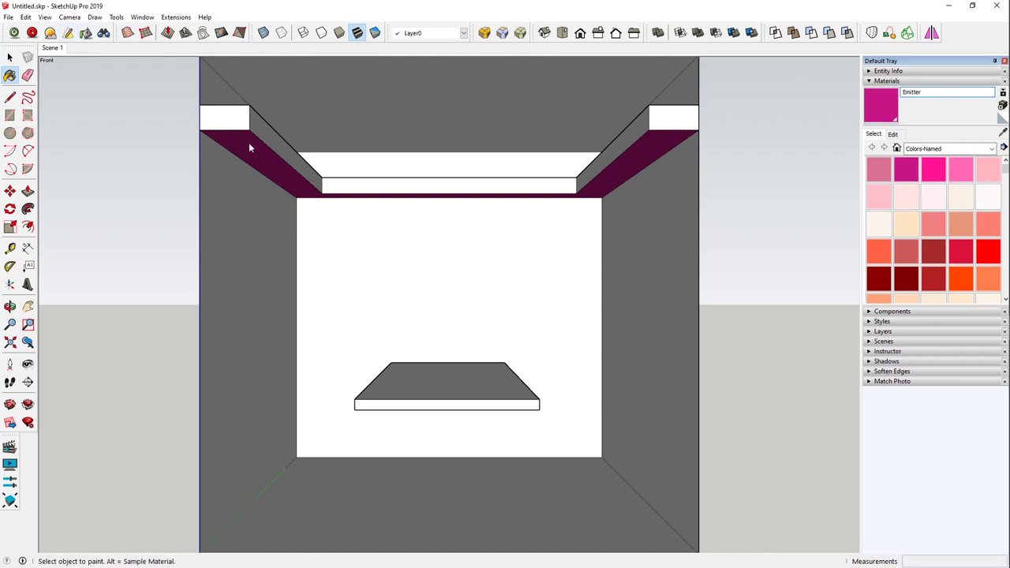
Apply the Twilight Emitter > Incandescent 60W template to the Emitter material
{"action": "left_click", "coordinate": [491, 89]}
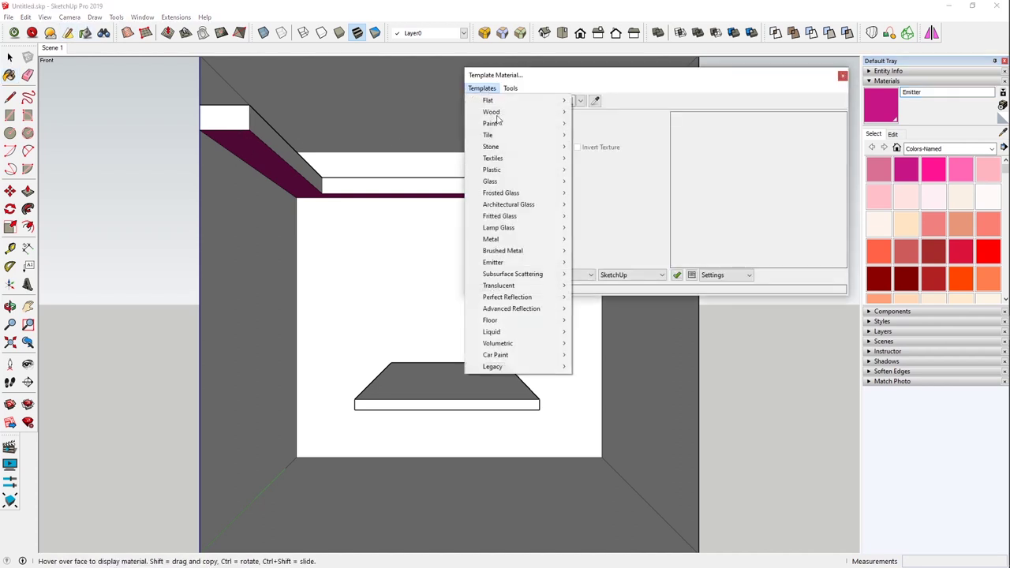
{"action": "mouse_move", "coordinate": [523, 261]}
{"action": "left_click", "coordinate": [601, 275]}
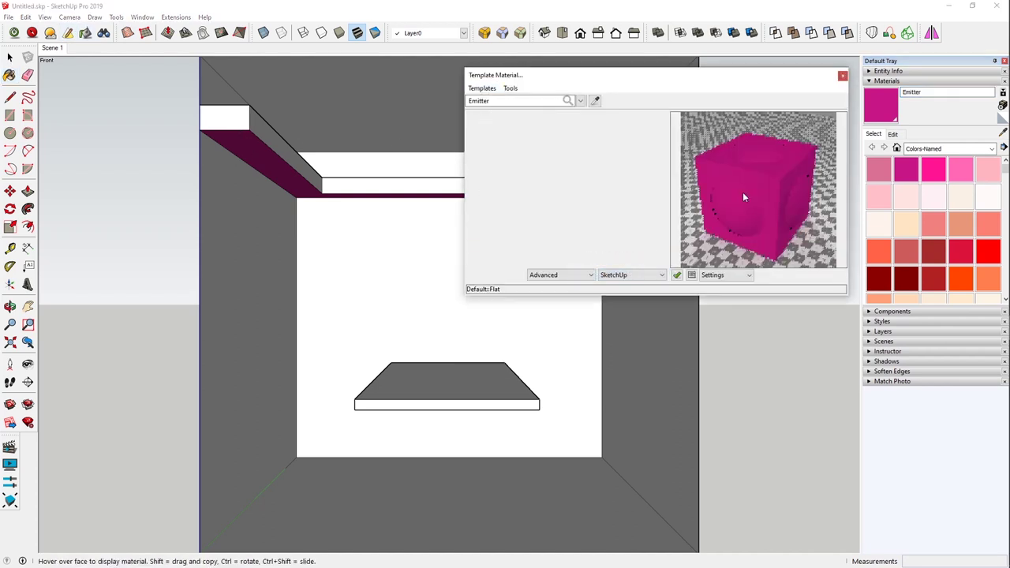
{"action": "left_click", "coordinate": [842, 76]}
{"action": "left_click", "coordinate": [34, 32]}
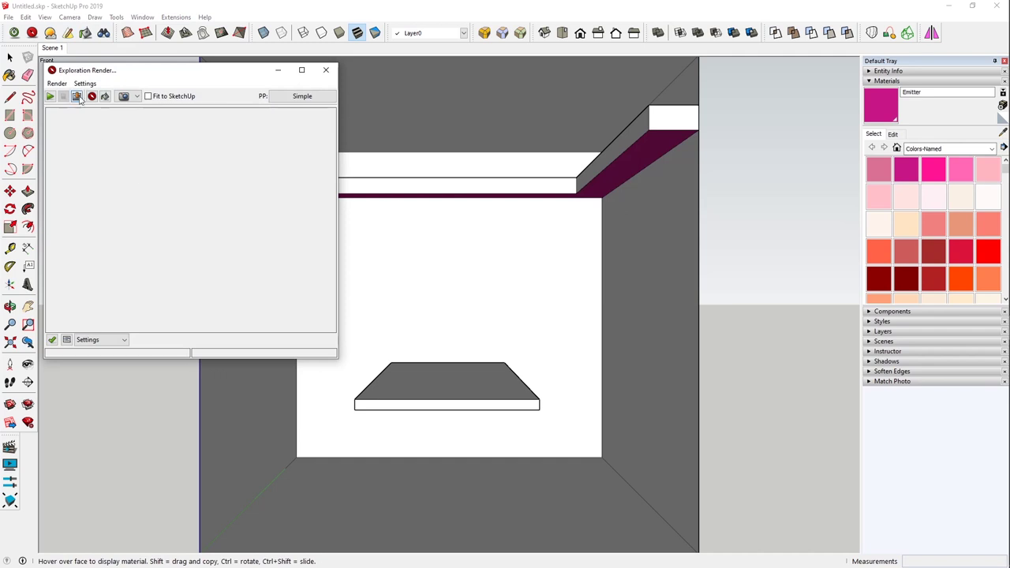
Adjust the exposure in the post-process settings and start a test render
{"action": "left_click", "coordinate": [305, 97]}
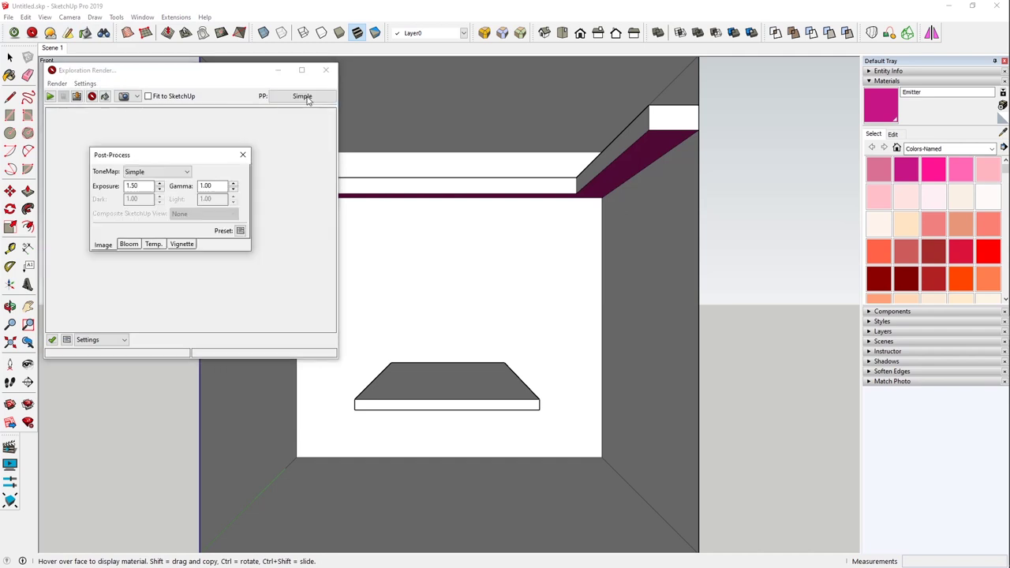
{"action": "left_click_drag", "start_coordinate": [138, 186], "coordinate": [109, 186]}
{"action": "left_click", "coordinate": [243, 156]}
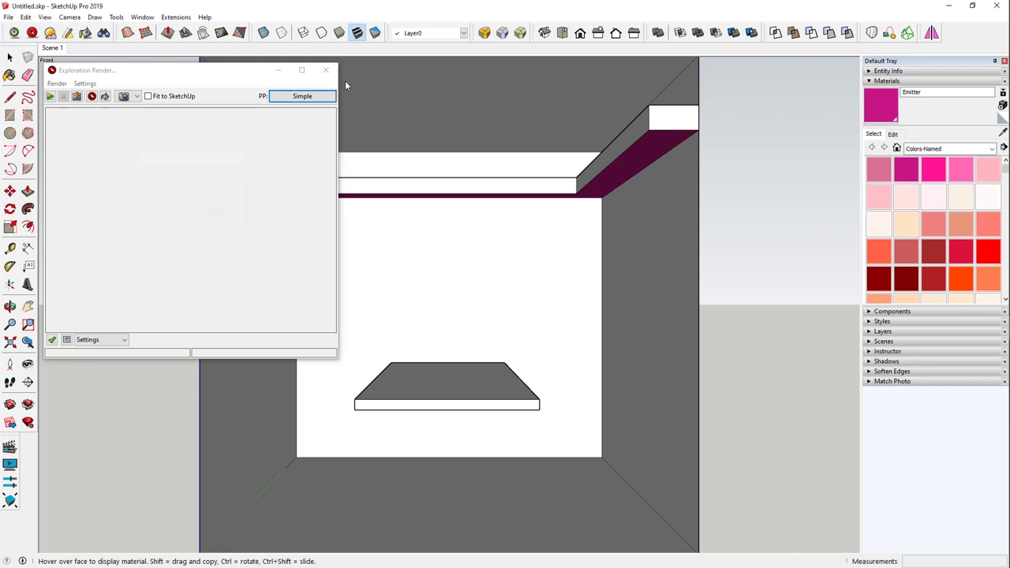
{"action": "left_click", "coordinate": [92, 97]}
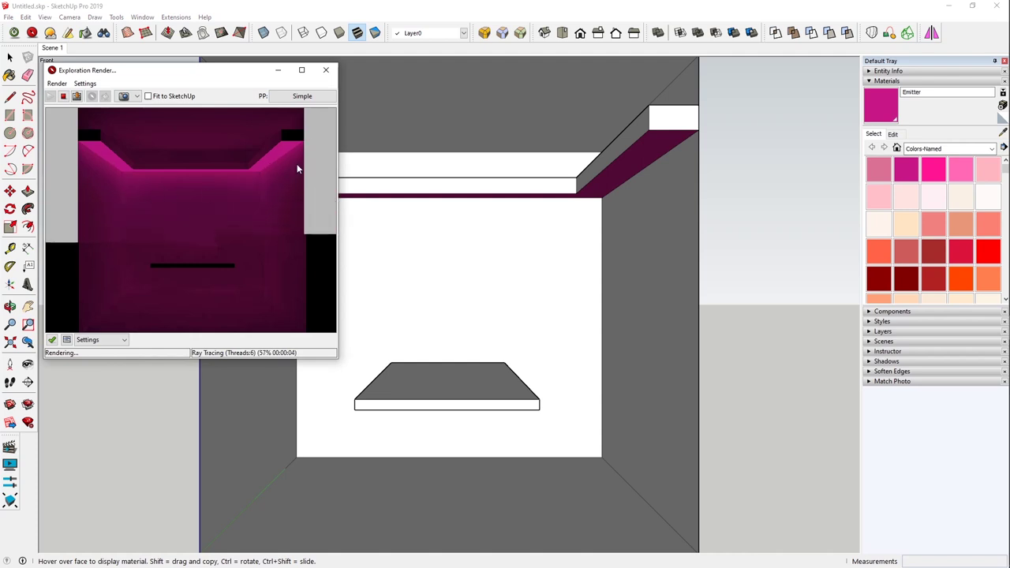
Make the Emitter colour fully desaturated at full brightness and re-render
{"action": "left_click", "coordinate": [893, 135]}
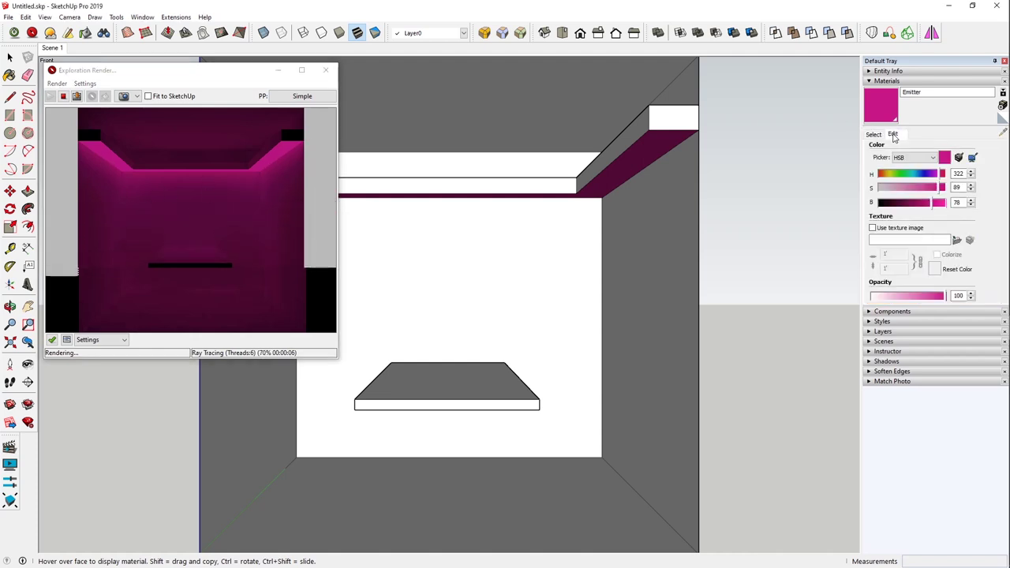
{"action": "left_click_drag", "start_coordinate": [905, 192], "coordinate": [877, 190]}
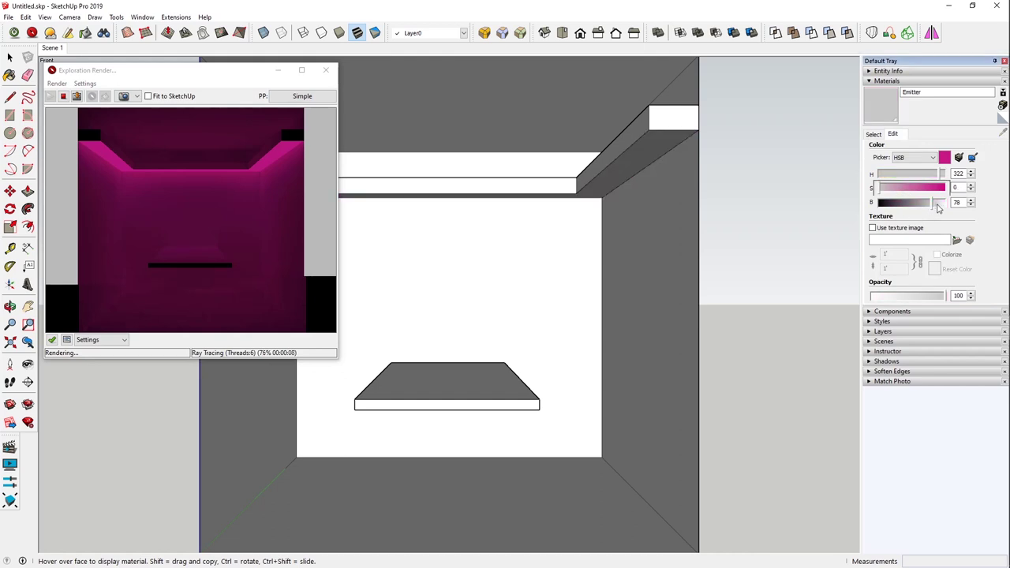
{"action": "left_click_drag", "start_coordinate": [937, 207], "coordinate": [945, 203]}
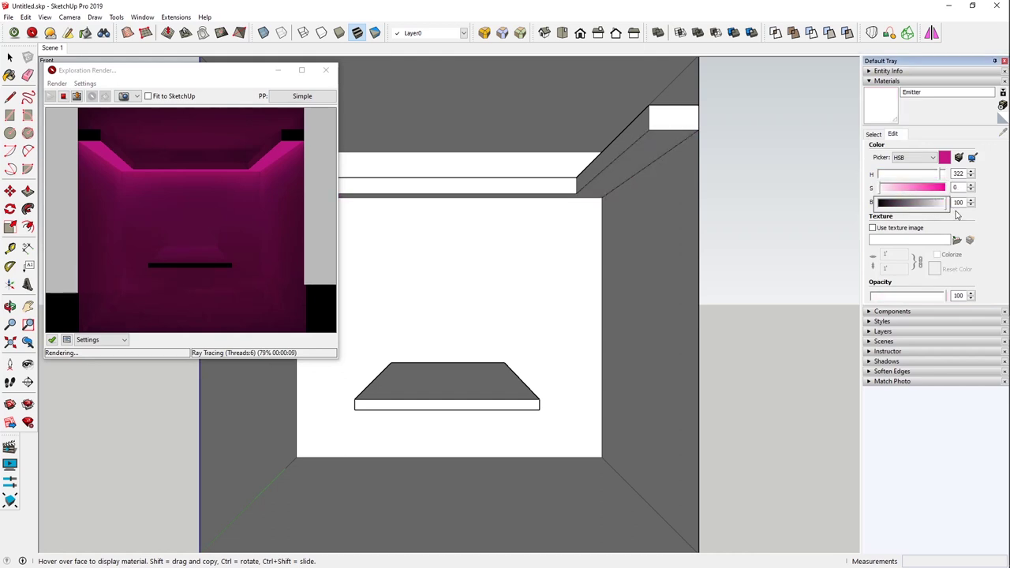
{"action": "left_click", "coordinate": [66, 96]}
{"action": "left_click", "coordinate": [66, 96]}
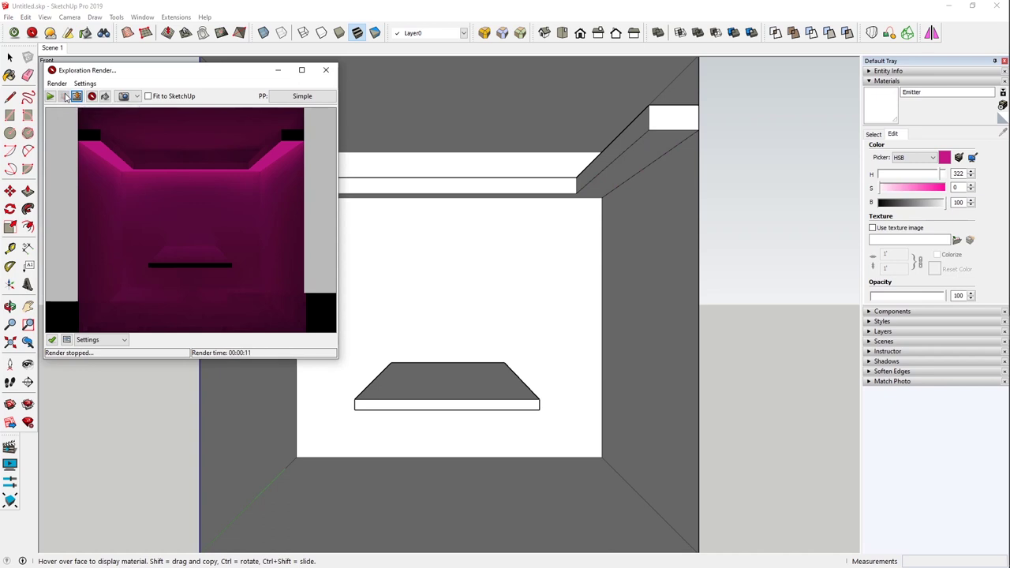
{"action": "left_click", "coordinate": [92, 96]}
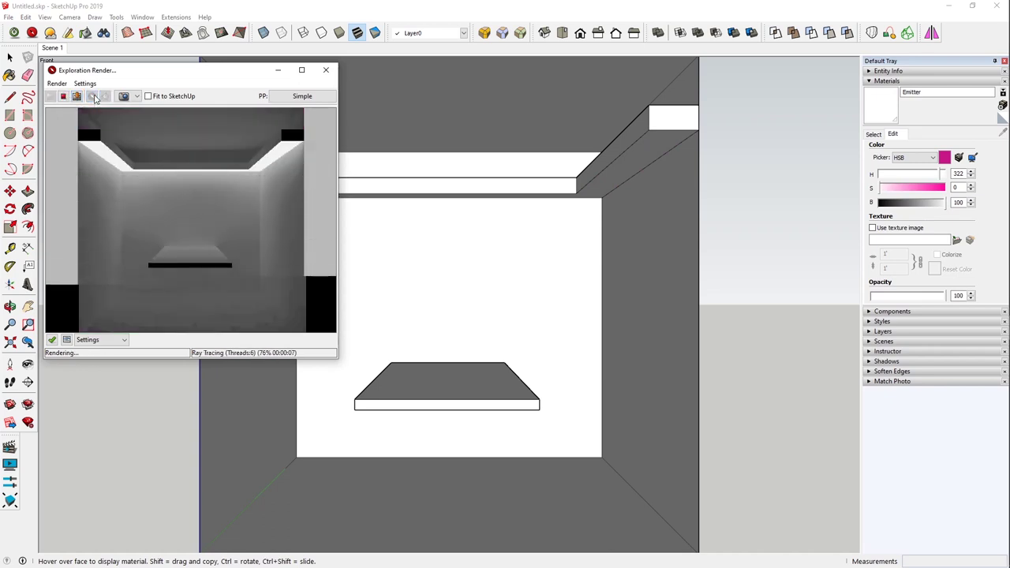
Re-render the room with the 01. Prelim quality preset
{"action": "left_click", "coordinate": [63, 96]}
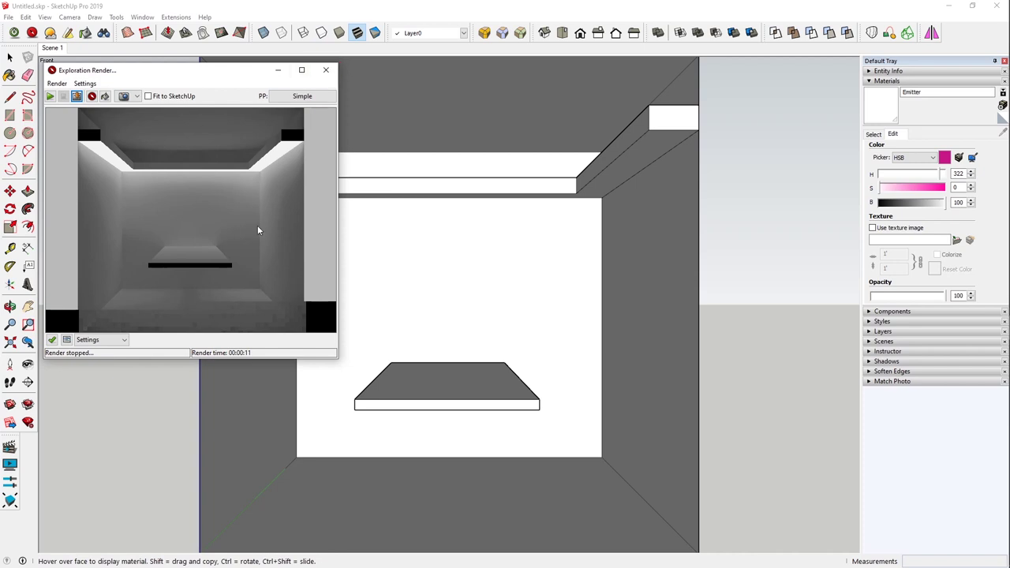
{"action": "left_click", "coordinate": [66, 339]}
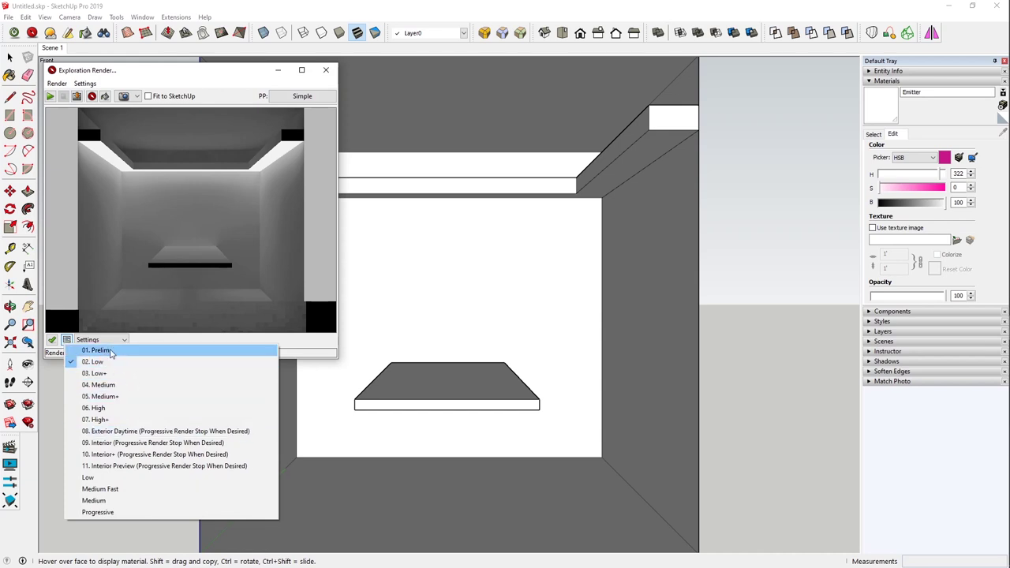
{"action": "left_click", "coordinate": [111, 354]}
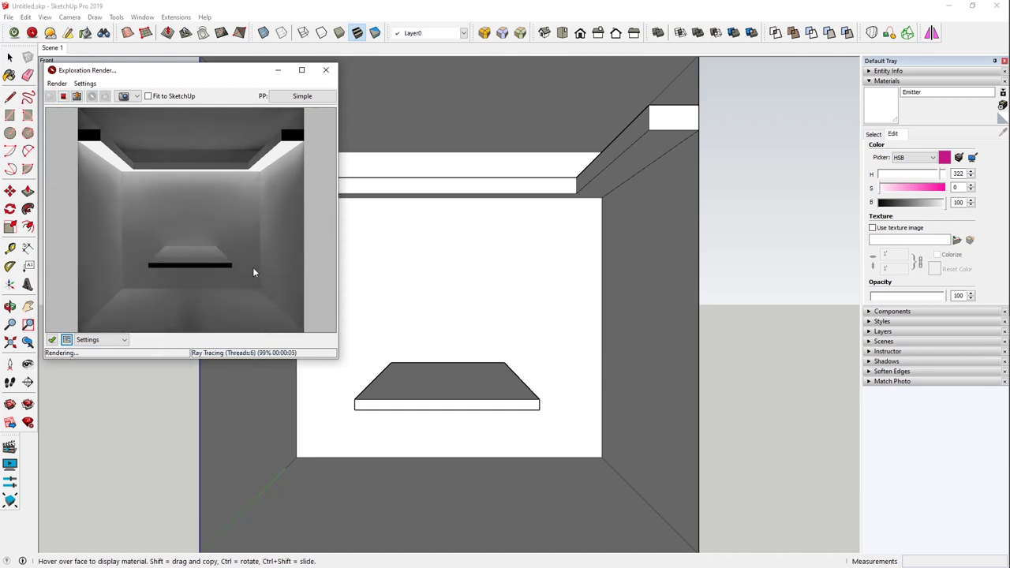
Jump to a different camera view, restart the test render, then close the preview
{"action": "key", "text": "space"}
{"action": "mouse_move", "coordinate": [645, 173]}
{"action": "middle_mouse_down"}
{"action": "mouse_move", "coordinate": [658, 221]}
{"action": "mouse_move", "coordinate": [652, 134]}
{"action": "middle_mouse_up"}
{"action": "key", "text": "b"}
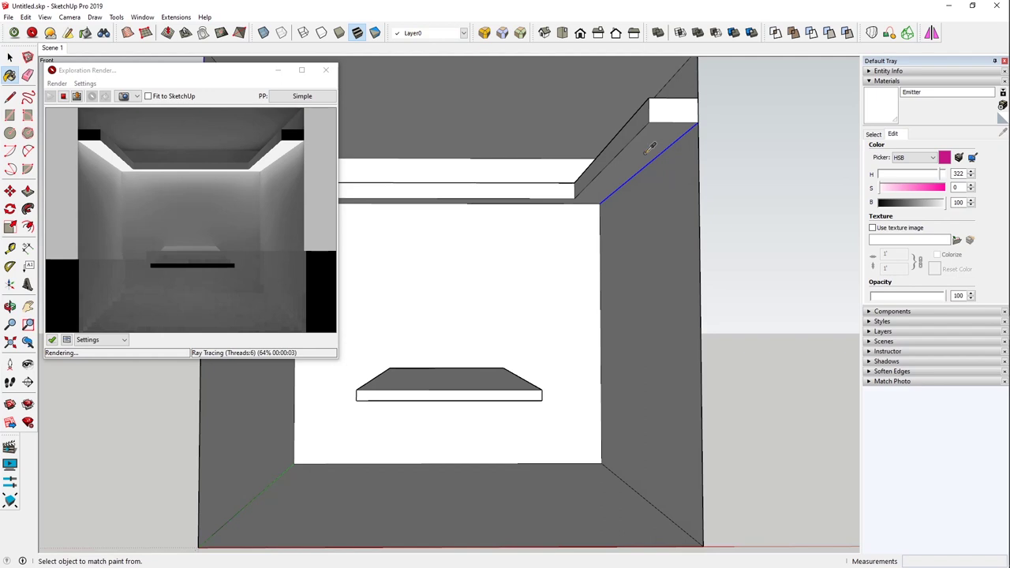
{"action": "key", "text": "Page_Down"}
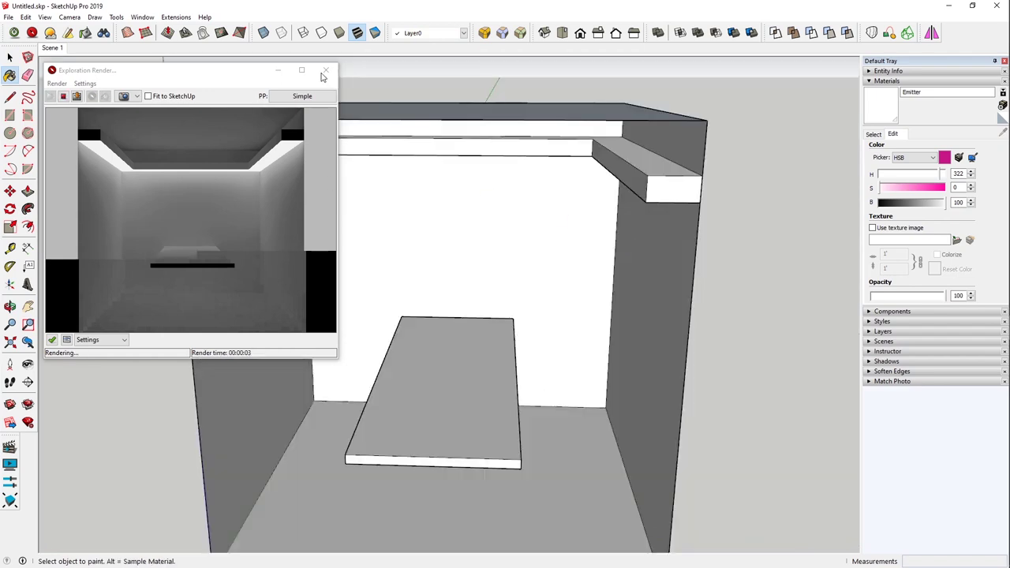
{"action": "left_click", "coordinate": [63, 96]}
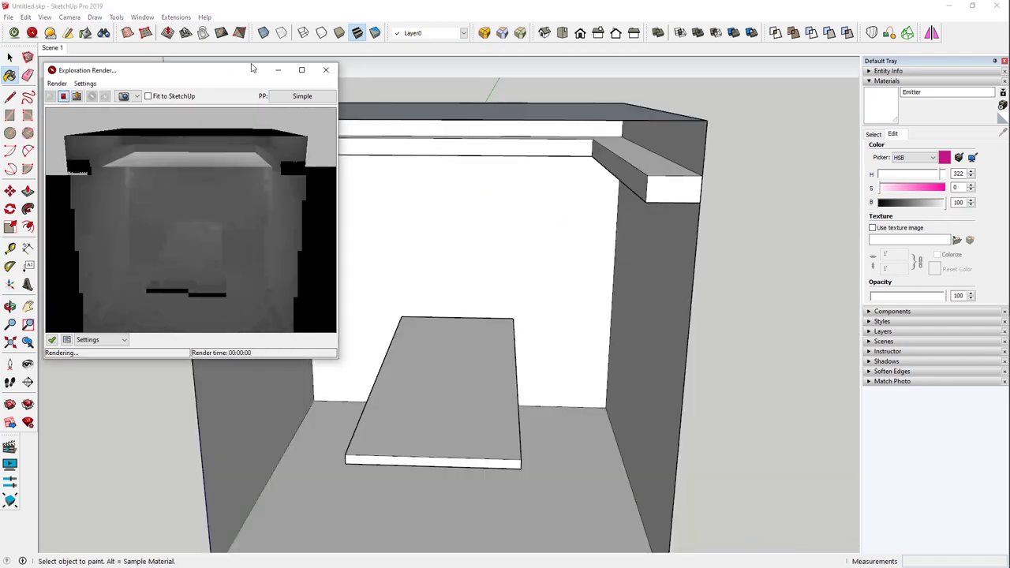
{"action": "left_click", "coordinate": [326, 71]}
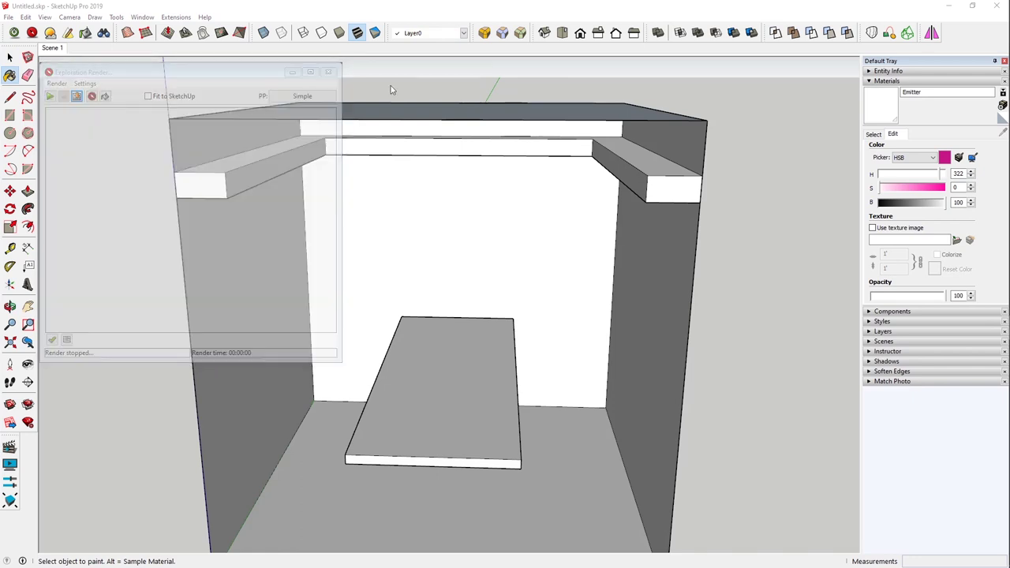
Try a stronger Emitter colour saturation, then return it to near white
{"action": "mouse_move", "coordinate": [667, 142]}
{"action": "middle_mouse_down"}
{"action": "mouse_move", "coordinate": [660, 99]}
{"action": "mouse_move", "coordinate": [638, 261]}
{"action": "mouse_move", "coordinate": [661, 235]}
{"action": "middle_mouse_up"}
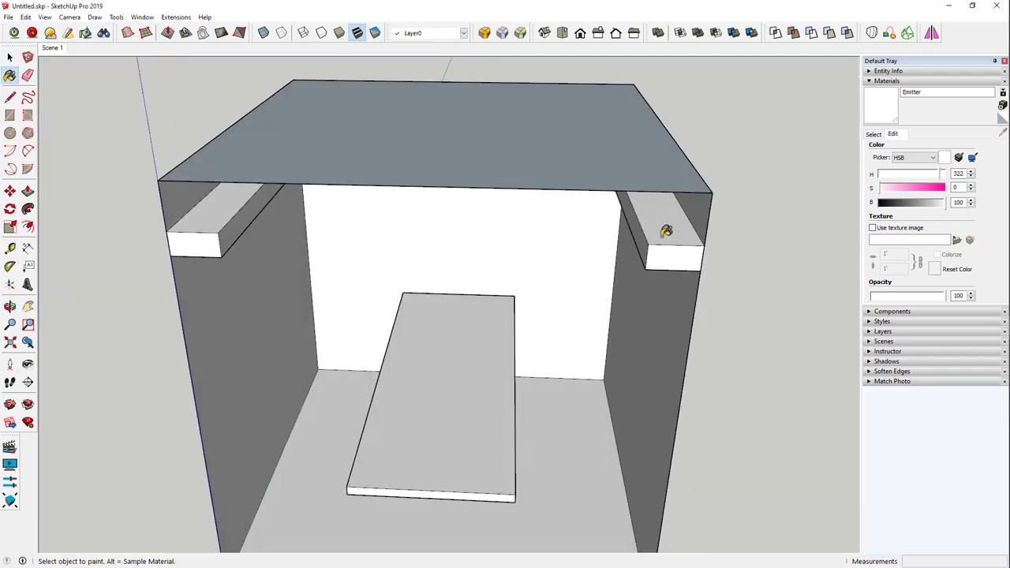
{"action": "left_click_drag", "start_coordinate": [896, 191], "coordinate": [877, 202]}
{"action": "middle_click_drag", "start_coordinate": [636, 271], "coordinate": [652, 122]}
{"action": "left_click", "coordinate": [659, 126], "text": "alt"}
{"action": "middle_click_drag", "start_coordinate": [642, 163], "coordinate": [634, 187]}
{"action": "key", "text": "space"}
Render the Scene 1 front view in Twilight, then close the preview
{"action": "left_click", "coordinate": [51, 48]}
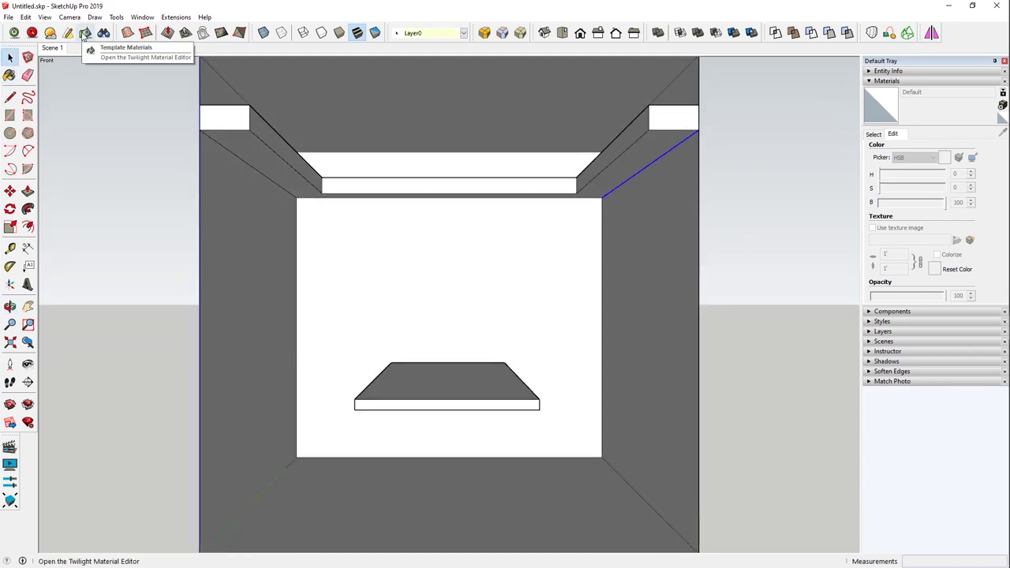
{"action": "left_click", "coordinate": [31, 33]}
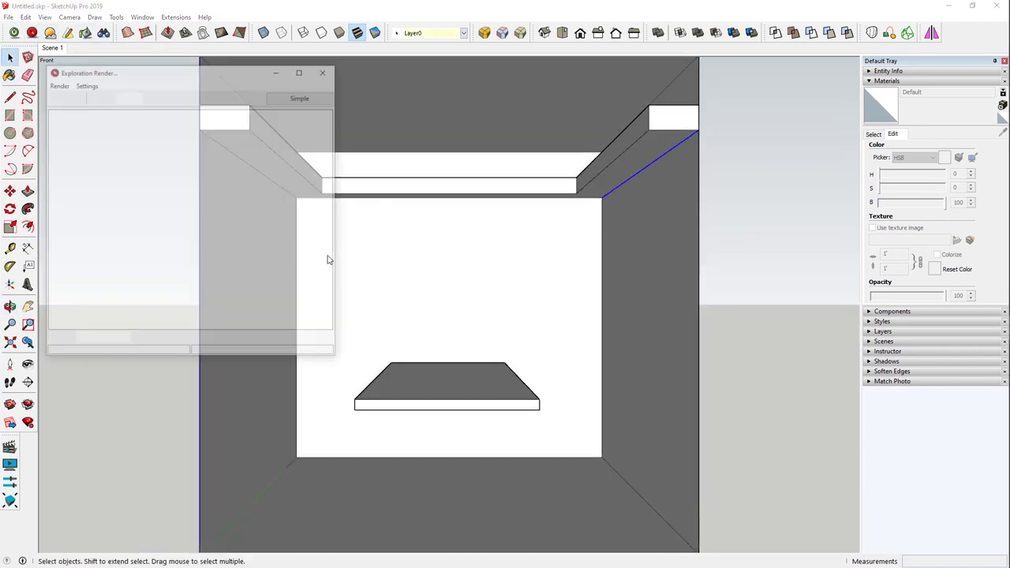
{"action": "left_click", "coordinate": [91, 96]}
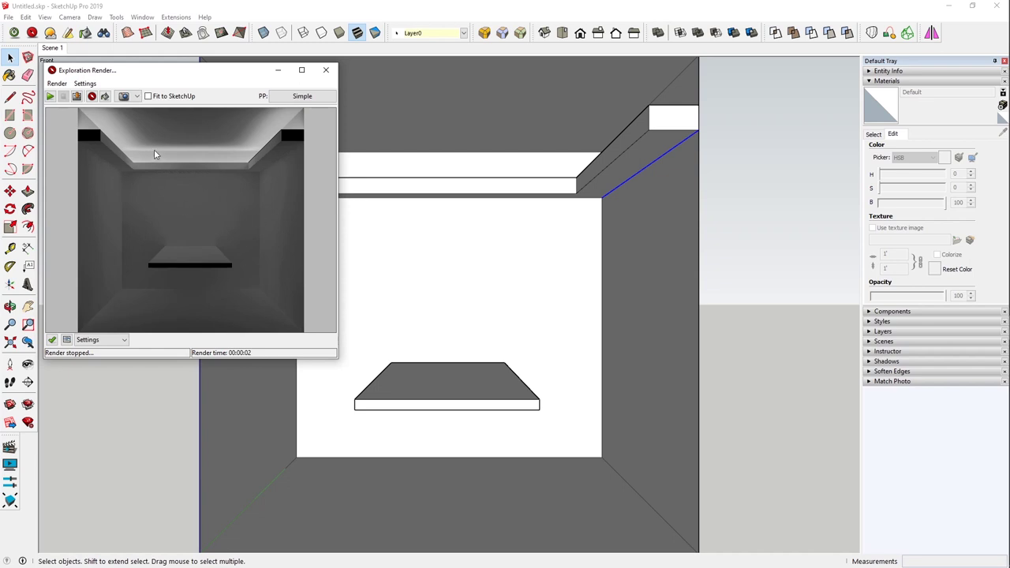
{"action": "left_click", "coordinate": [325, 71]}
{"action": "middle_click_drag", "start_coordinate": [366, 208], "coordinate": [327, 299]}
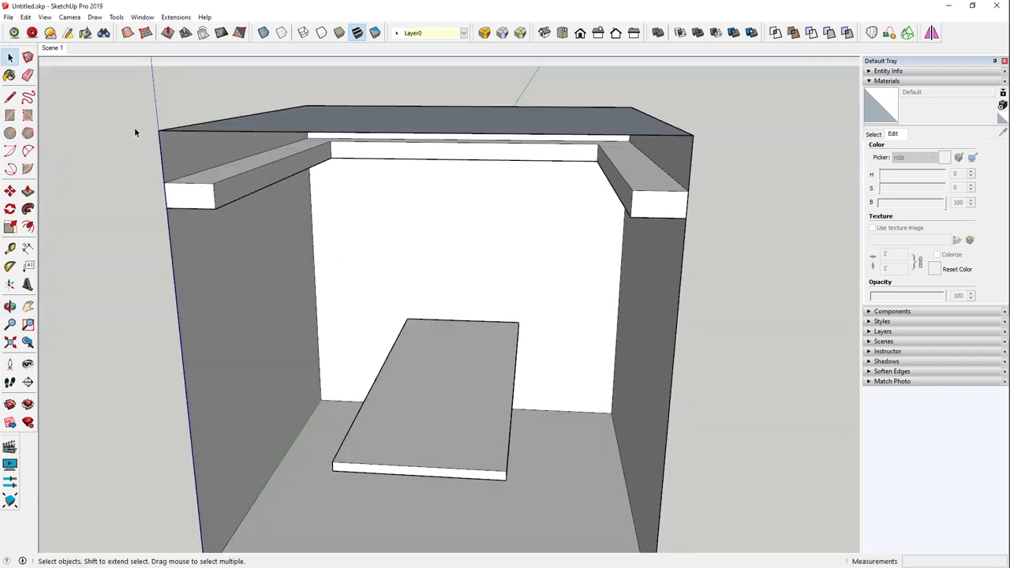
Set the Emitter material's Twilight type to Fake Emitter, then return to Scene 1
{"action": "middle_click_drag", "start_coordinate": [295, 198], "coordinate": [378, 213]}
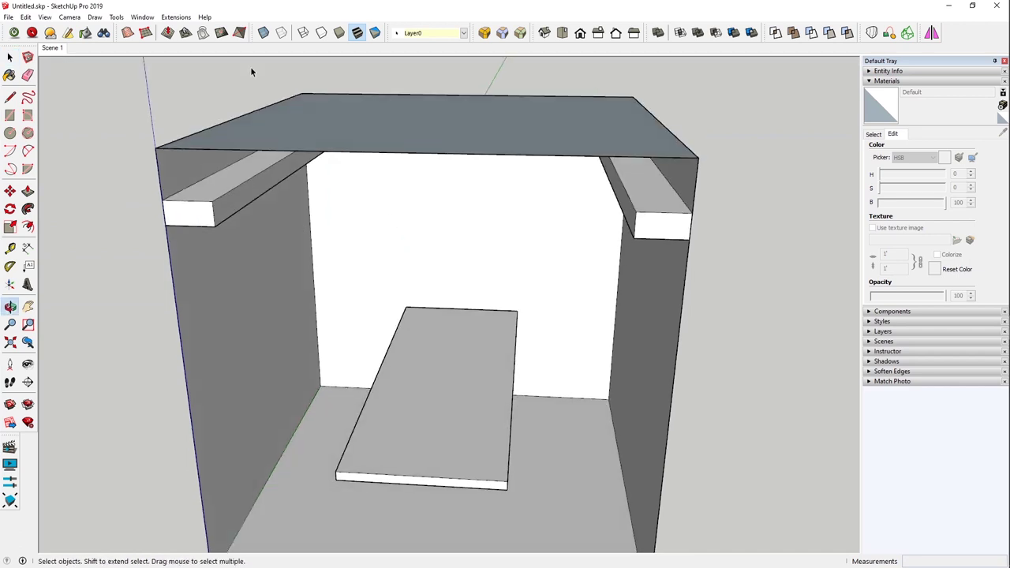
{"action": "left_click", "coordinate": [85, 33]}
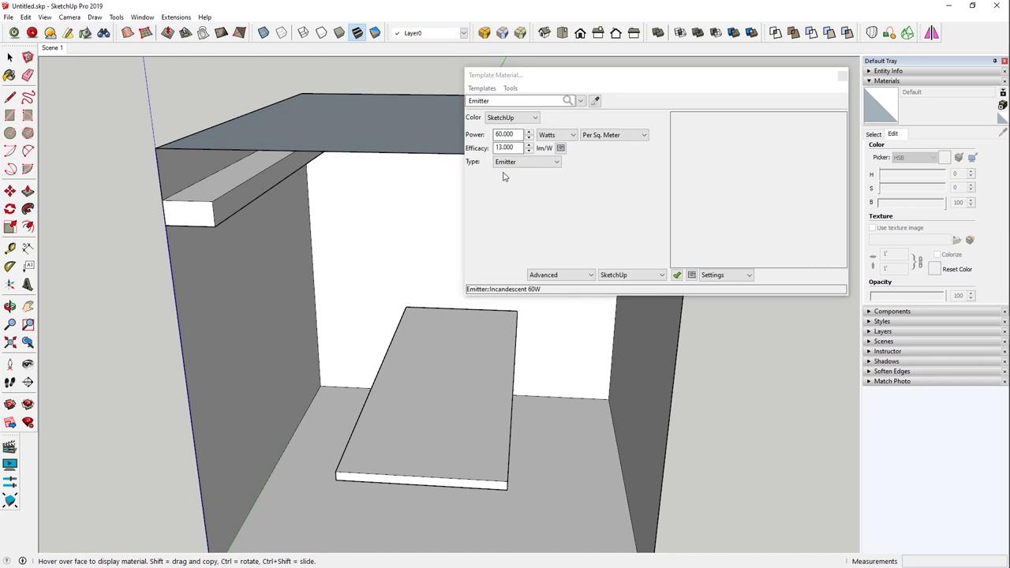
{"action": "left_click", "coordinate": [516, 163]}
{"action": "left_click", "coordinate": [516, 183]}
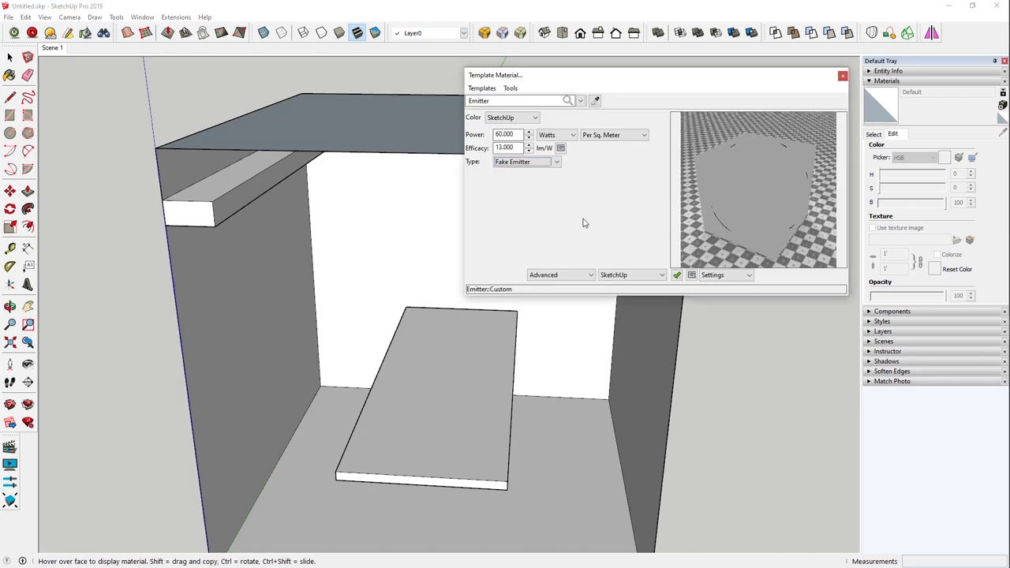
{"action": "left_click", "coordinate": [843, 78]}
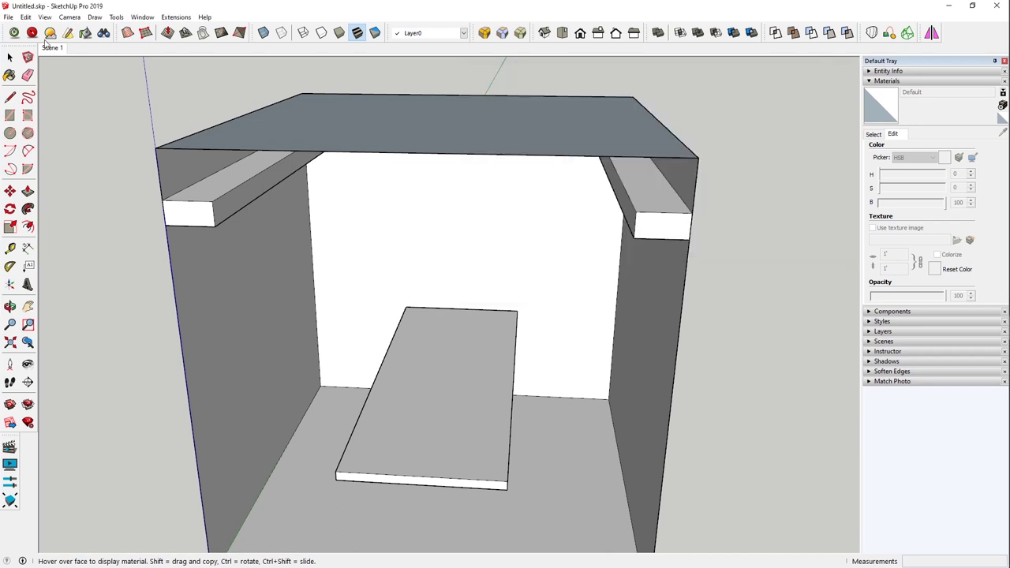
{"action": "left_click", "coordinate": [55, 48]}
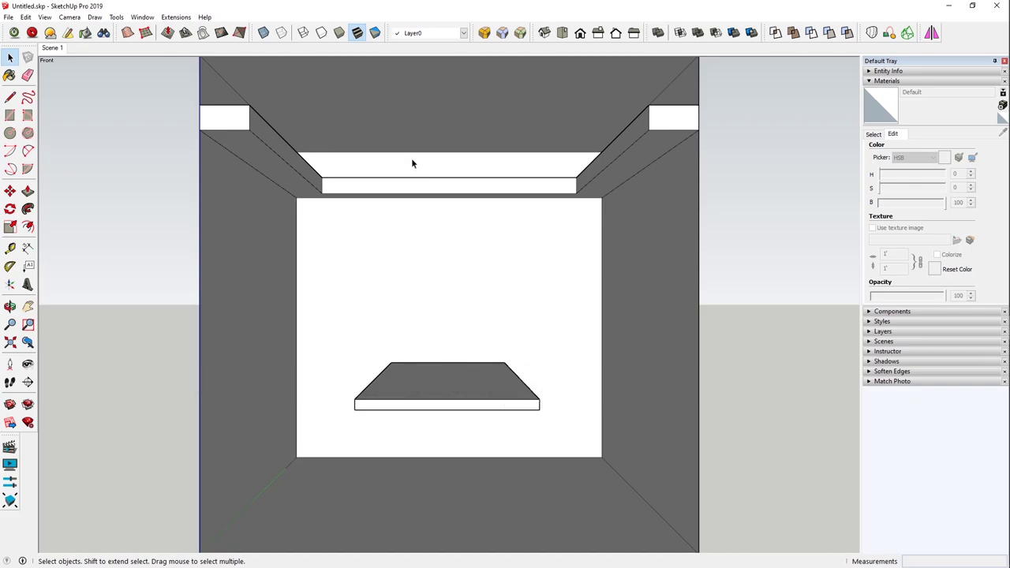
Delete the right shelf's top face to open its channel
{"action": "middle_click_drag", "start_coordinate": [372, 175], "coordinate": [308, 261]}
{"action": "left_click", "coordinate": [631, 176]}
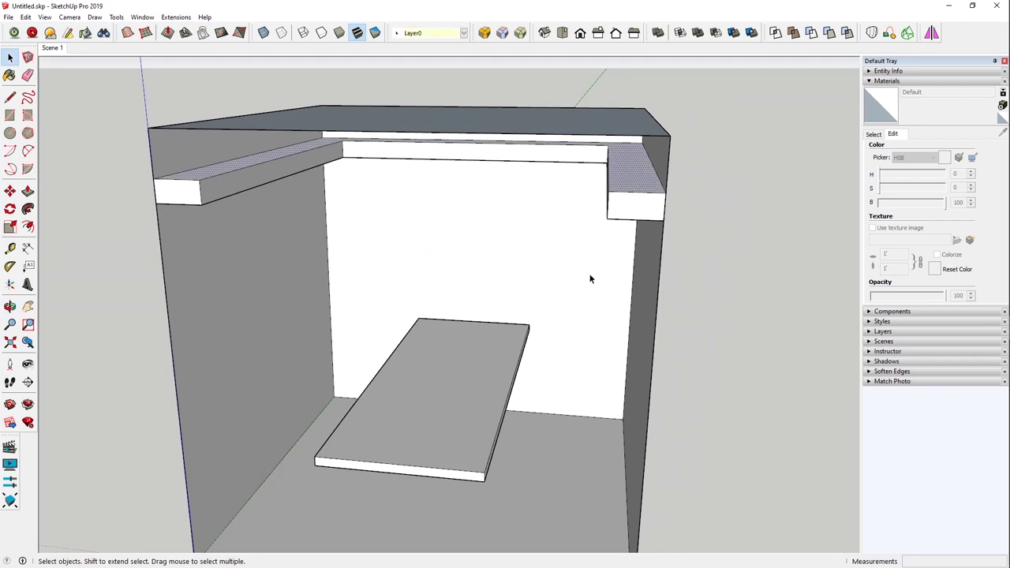
{"action": "key", "text": "Delete"}
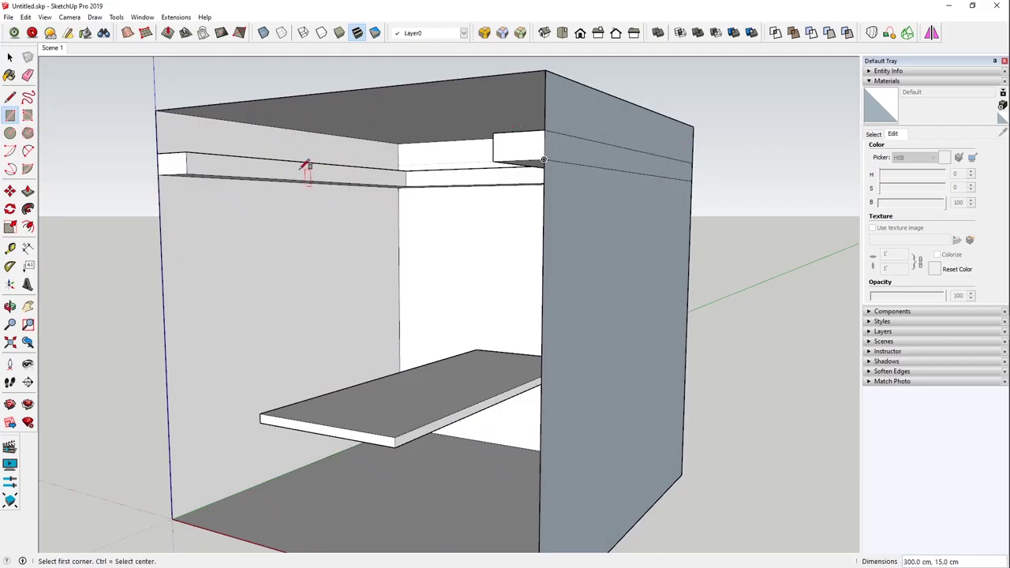
{"action": "left_click", "coordinate": [199, 160]}
{"action": "left_click", "coordinate": [387, 181]}
{"action": "middle_click_drag", "start_coordinate": [386, 182], "coordinate": [502, 264]}
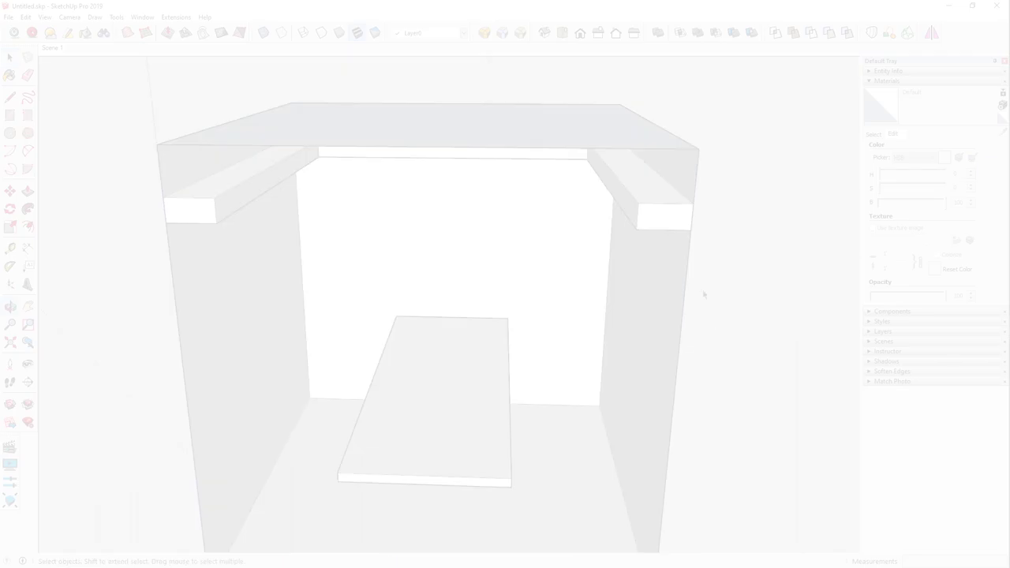
{"action": "key", "text": "space"}
{"action": "left_click", "coordinate": [631, 172]}
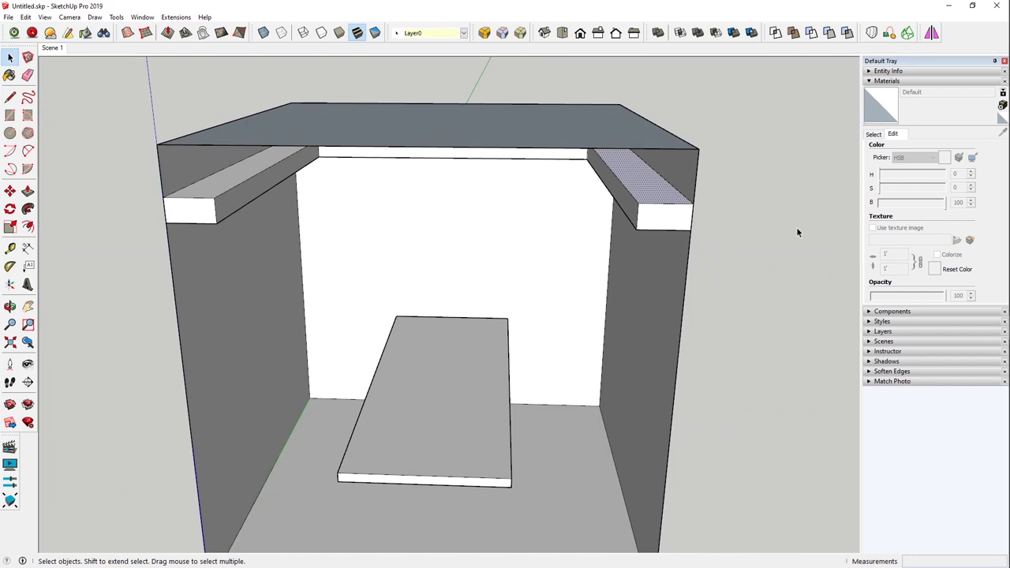
{"action": "key", "text": "Delete"}
Delete the left shelf's top face and switch to the Top view
{"action": "key", "text": "o"}
{"action": "left_click_drag", "start_coordinate": [636, 222], "coordinate": [642, 222]}
{"action": "key", "text": "space"}
{"action": "left_click", "coordinate": [231, 185]}
{"action": "middle_click_drag", "start_coordinate": [230, 185], "coordinate": [523, 264]}
{"action": "key", "text": "Delete"}
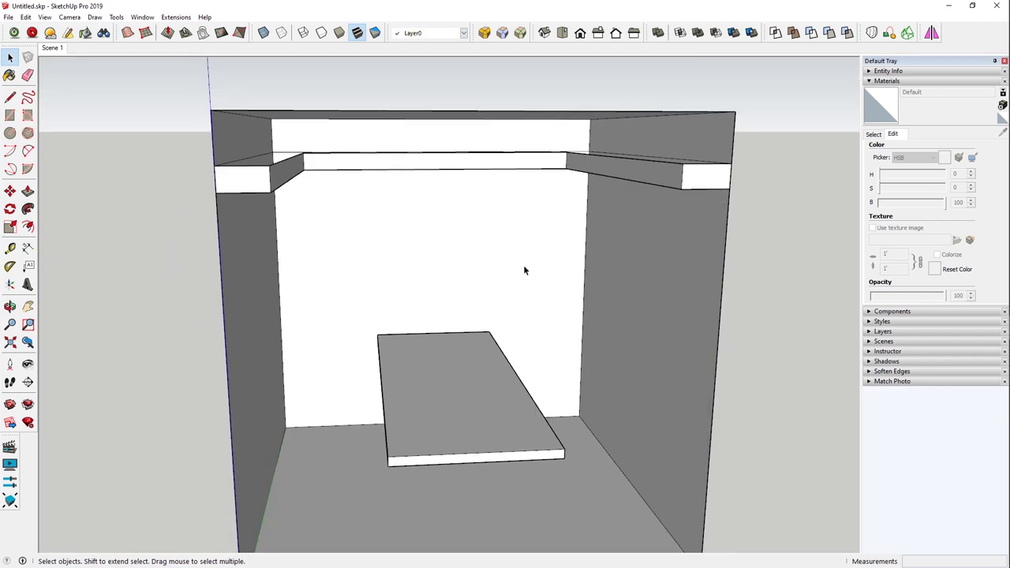
{"action": "left_click", "coordinate": [494, 114]}
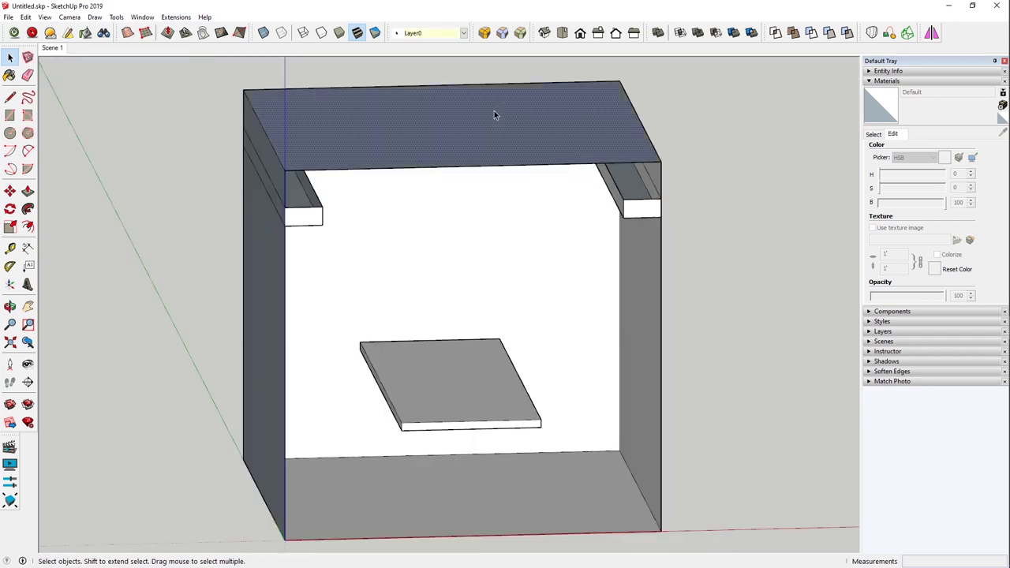
{"action": "middle_click_drag", "start_coordinate": [496, 113], "coordinate": [449, 386]}
{"action": "left_click", "coordinate": [562, 32]}
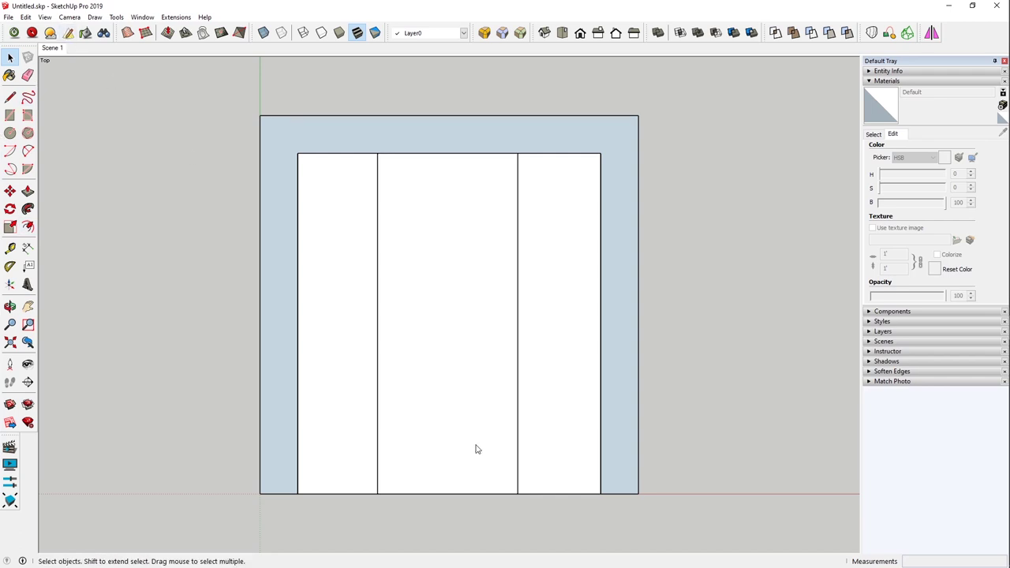
Place a Twilight light at the left shelf's front end, aimed straight up
{"action": "middle_click_drag", "start_coordinate": [462, 457], "coordinate": [523, 255]}
{"action": "scroll", "coordinate": [473, 196], "scroll_direction": "up", "scroll_amount": 3}
{"action": "scroll", "coordinate": [368, 343], "scroll_direction": "up", "scroll_amount": 5}
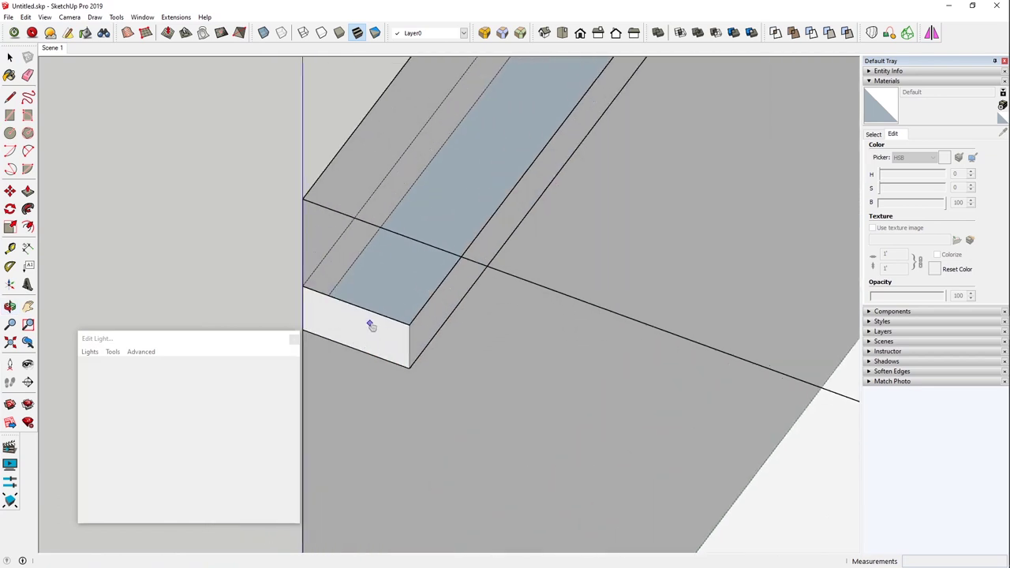
{"action": "scroll", "coordinate": [371, 325], "scroll_direction": "up", "scroll_amount": 2}
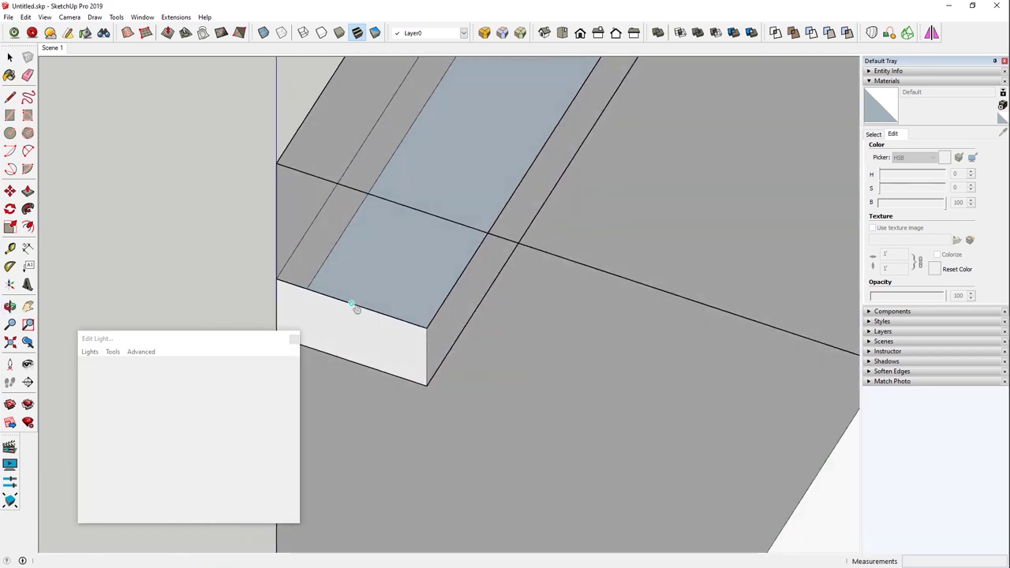
{"action": "left_click", "coordinate": [352, 307]}
{"action": "left_click", "coordinate": [352, 251]}
Make it a Spot light with 180° fall off and 170° hot spot
{"action": "left_click", "coordinate": [276, 450]}
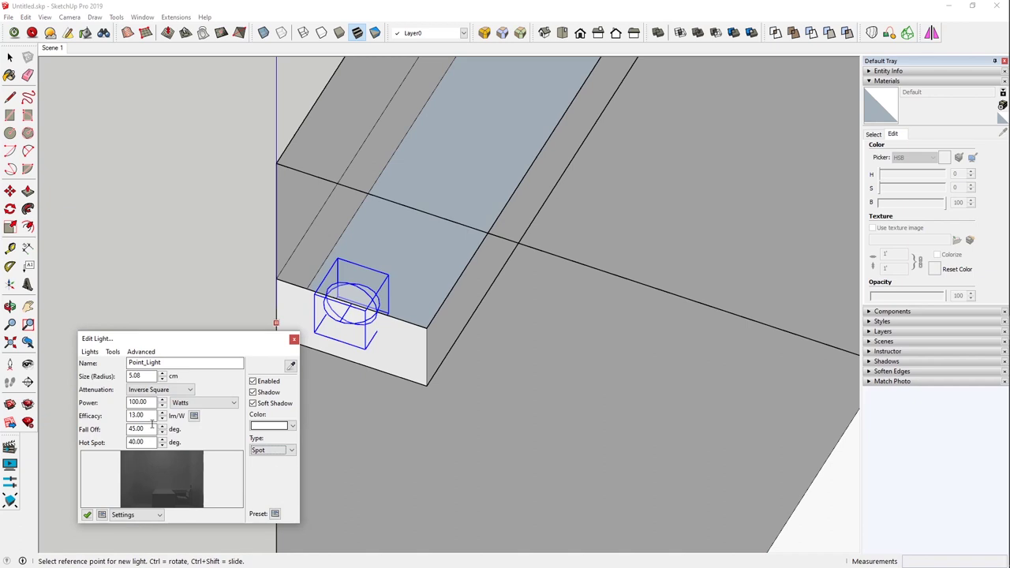
{"action": "left_click_drag", "start_coordinate": [149, 429], "coordinate": [118, 429]}
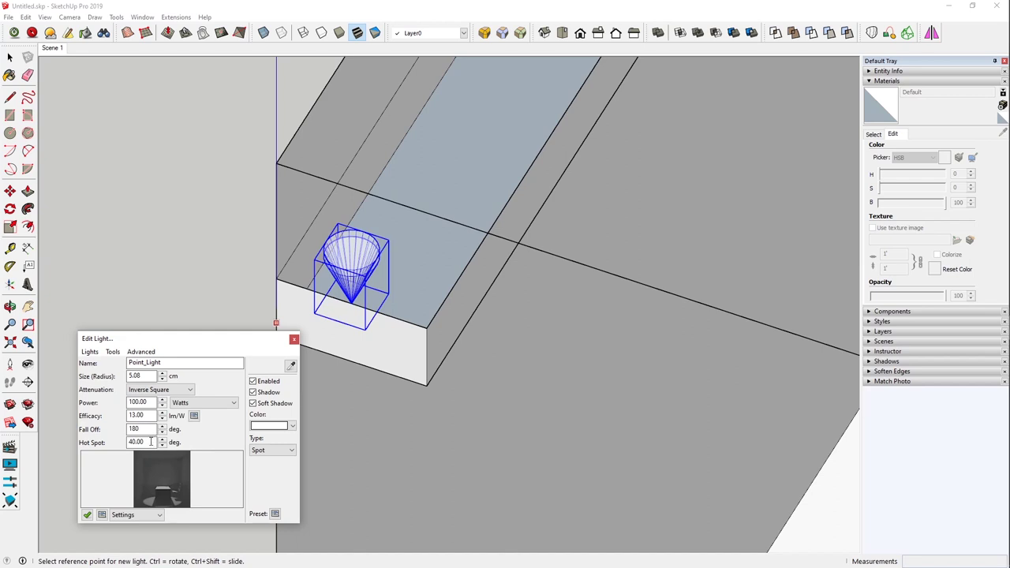
{"action": "left_click_drag", "start_coordinate": [138, 442], "coordinate": [122, 445]}
{"action": "type", "text": "170"}
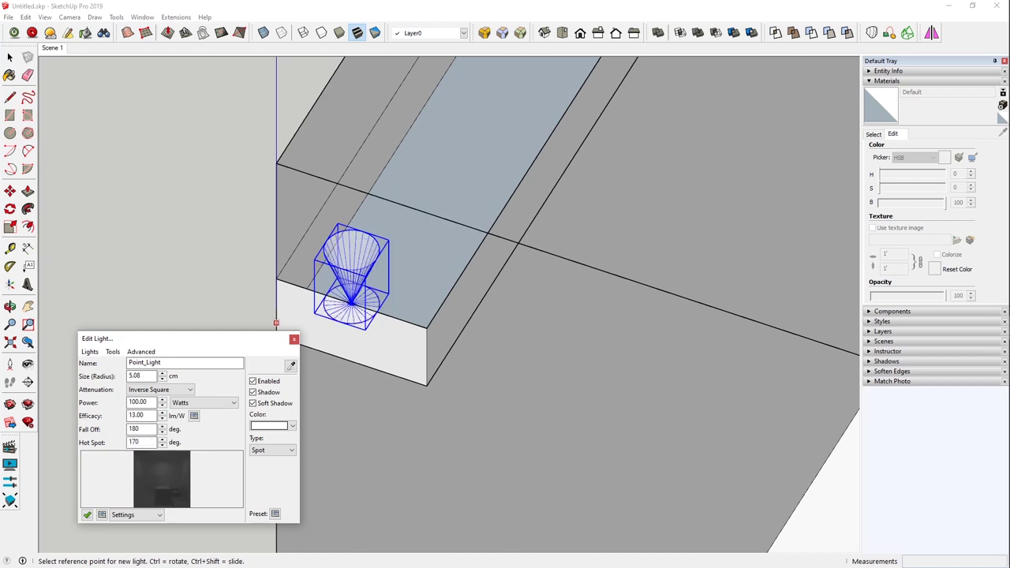
{"action": "key", "text": "Return"}
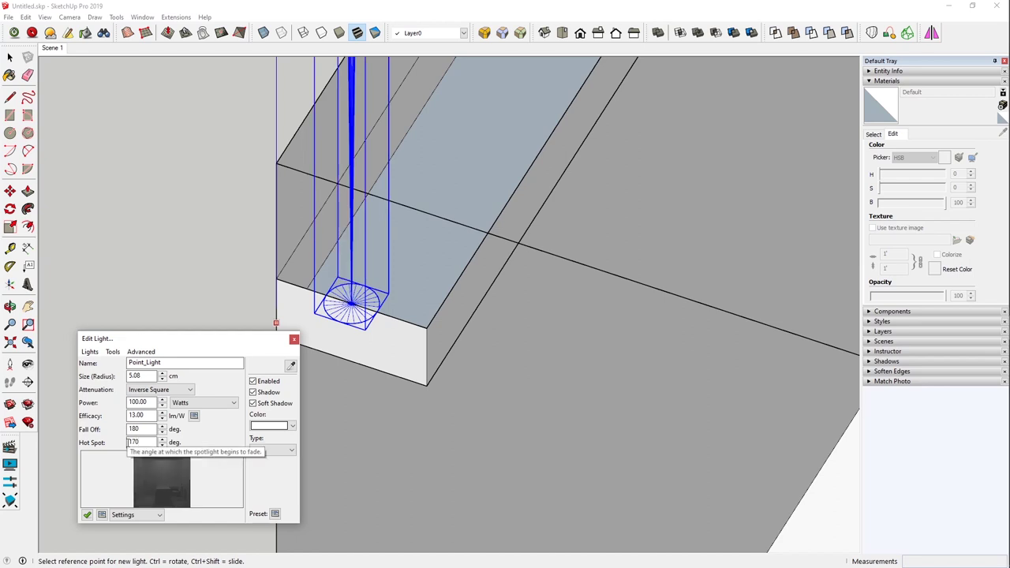
{"action": "type", "text": "70"}
{"action": "key", "text": "Return"}
{"action": "left_click_drag", "start_coordinate": [253, 340], "coordinate": [237, 167]}
Move the spot light onto the channel's top face, 10 cm in from the end
{"action": "left_click", "coordinate": [278, 167]}
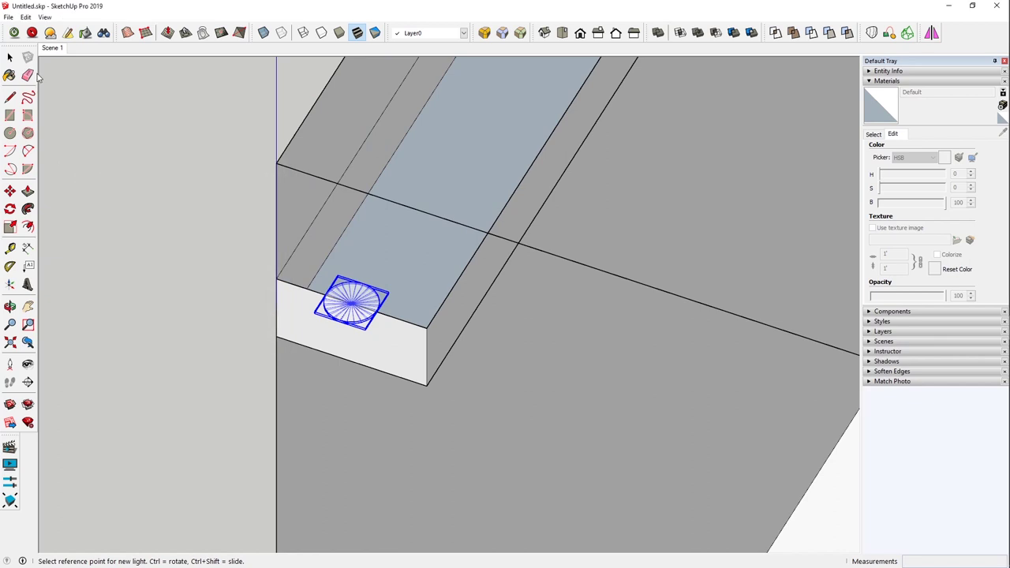
{"action": "middle_click_drag", "start_coordinate": [294, 264], "coordinate": [407, 298]}
{"action": "key", "text": "m"}
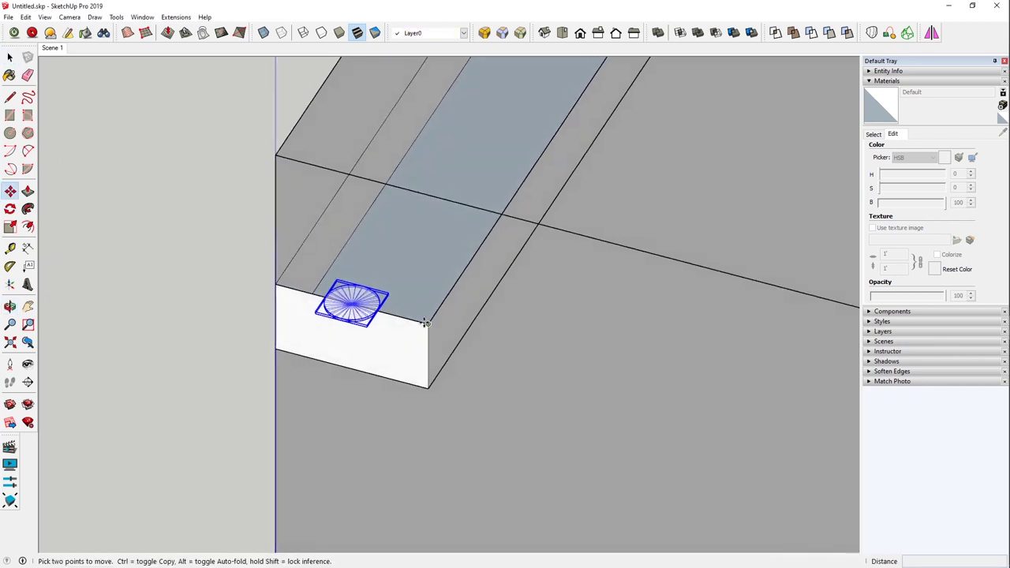
{"action": "left_click", "coordinate": [429, 321]}
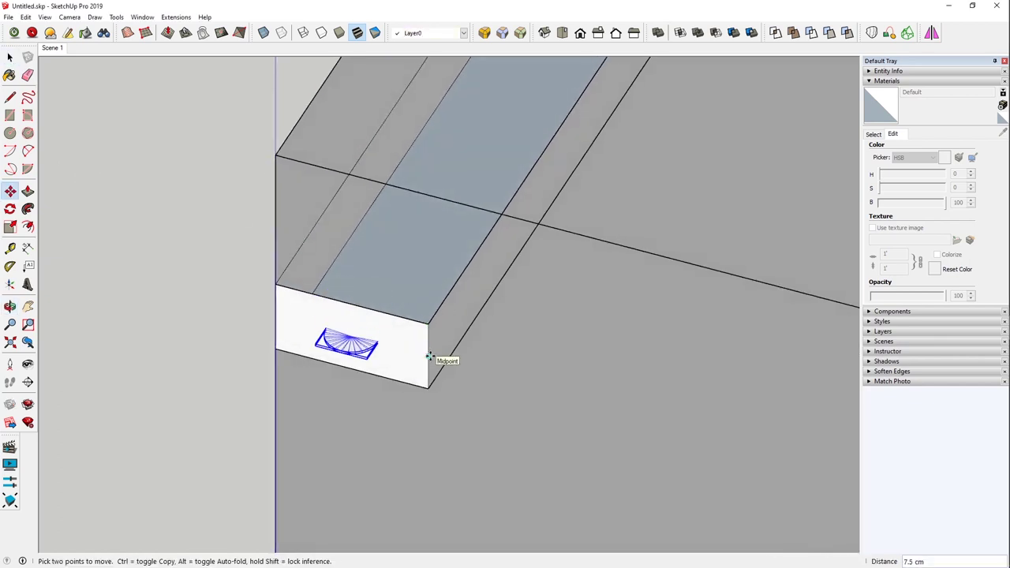
{"action": "left_click", "coordinate": [428, 356]}
{"action": "left_click", "coordinate": [430, 323]}
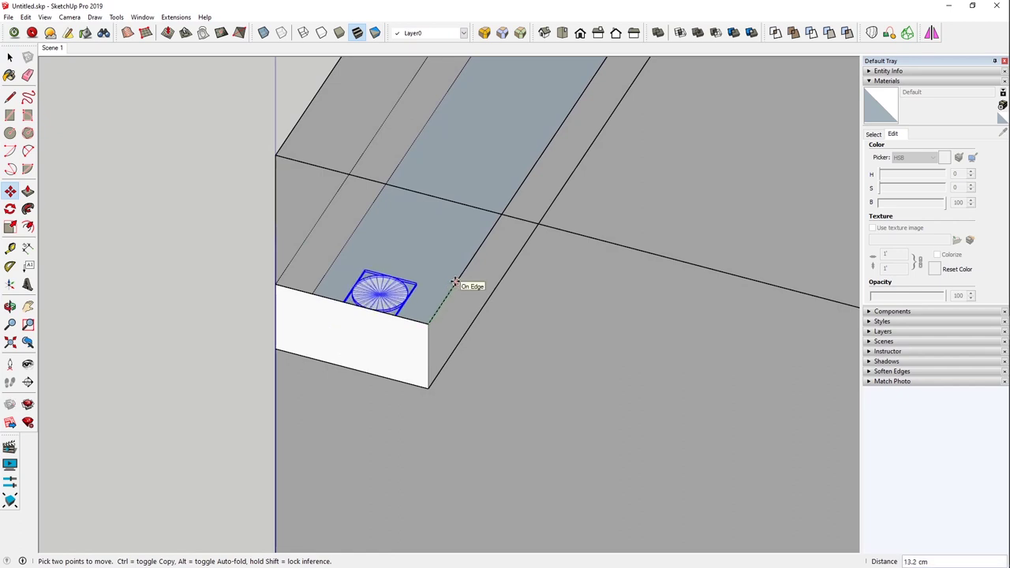
{"action": "type", "text": "10"}
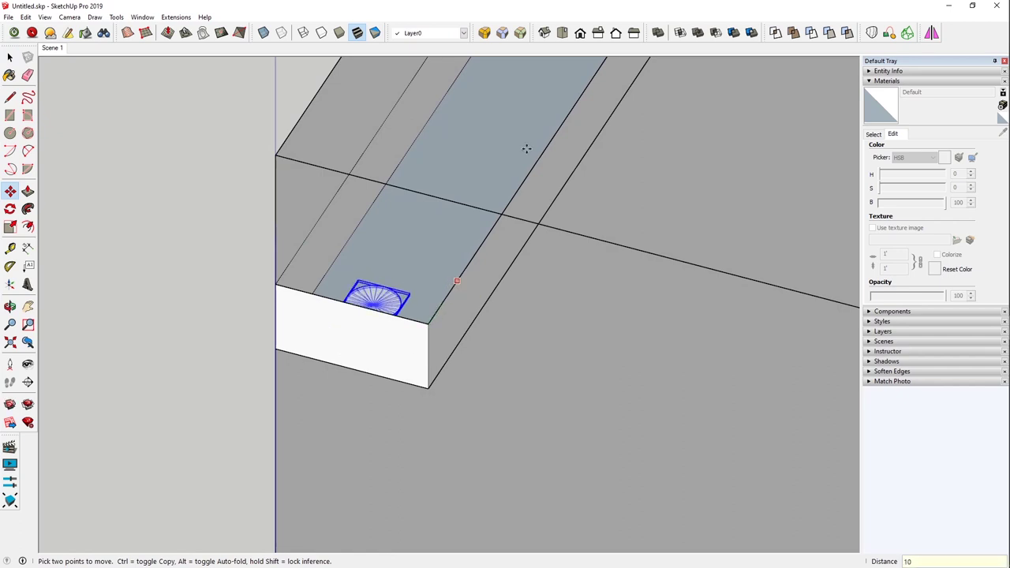
{"action": "key", "text": "Return"}
Check the light's position from the Top view, then orbit back to a tilted 3-D view
{"action": "key", "text": "F2"}
{"action": "scroll", "coordinate": [370, 379], "scroll_direction": "down", "scroll_amount": 3}
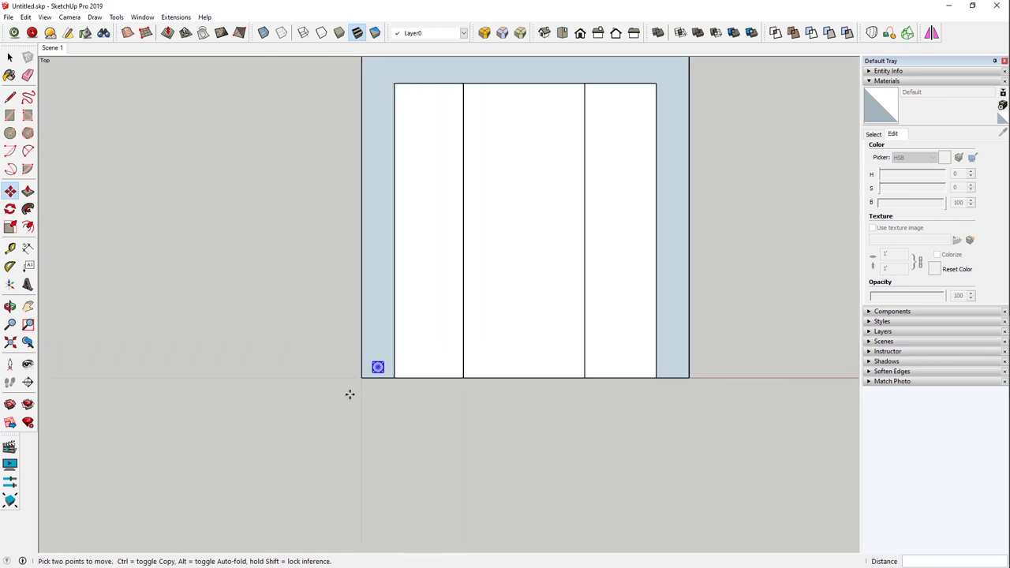
{"action": "scroll", "coordinate": [349, 394], "scroll_direction": "down", "scroll_amount": 1}
{"action": "key", "text": "space"}
{"action": "scroll", "coordinate": [374, 378], "scroll_direction": "up", "scroll_amount": 5}
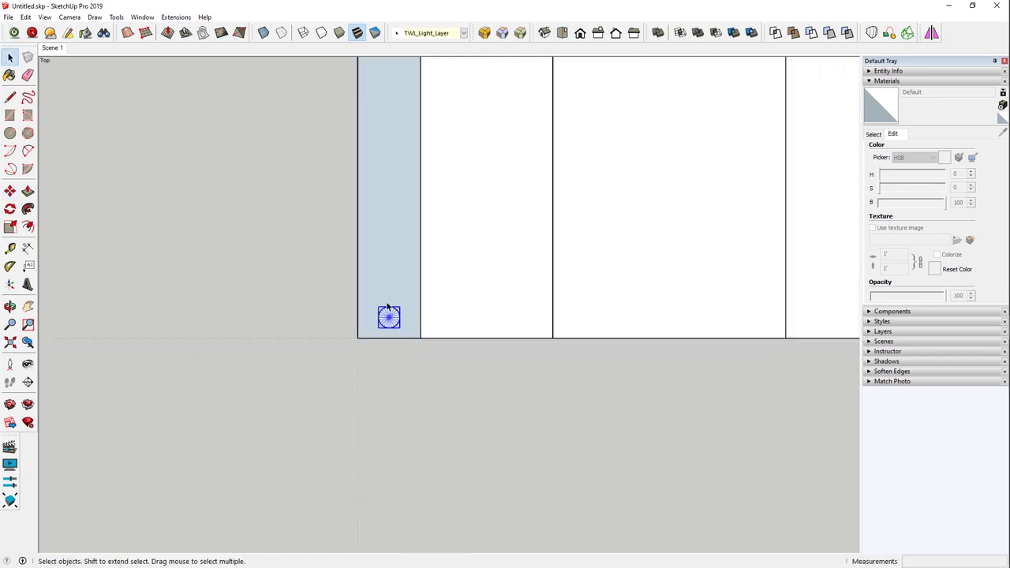
{"action": "key", "text": "o"}
{"action": "left_click_drag", "start_coordinate": [389, 300], "coordinate": [388, 226]}
{"action": "key", "text": "space"}
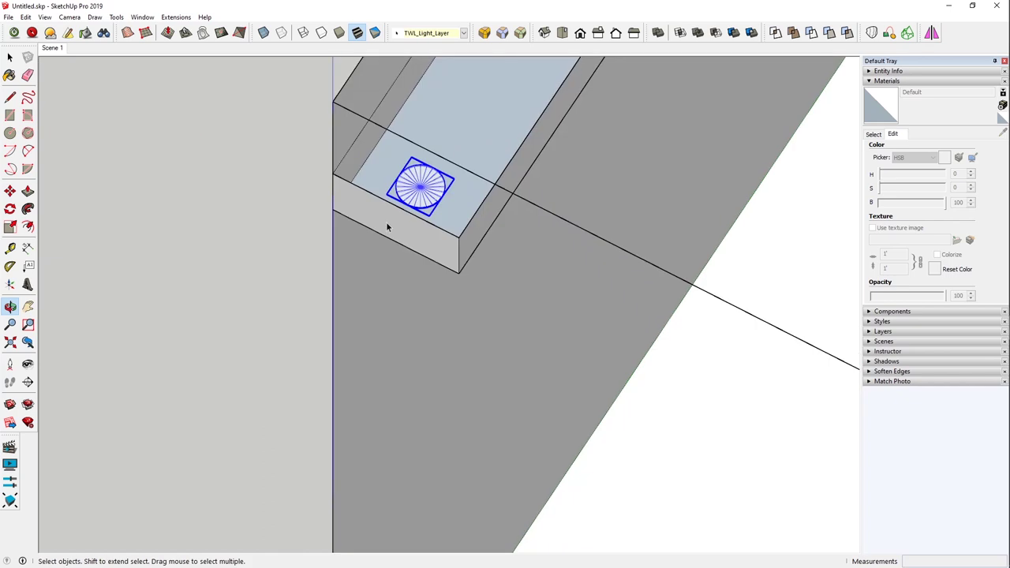
{"action": "middle_click_drag", "start_coordinate": [421, 277], "coordinate": [185, 255]}
{"action": "scroll", "coordinate": [399, 191], "scroll_direction": "up", "scroll_amount": 3}
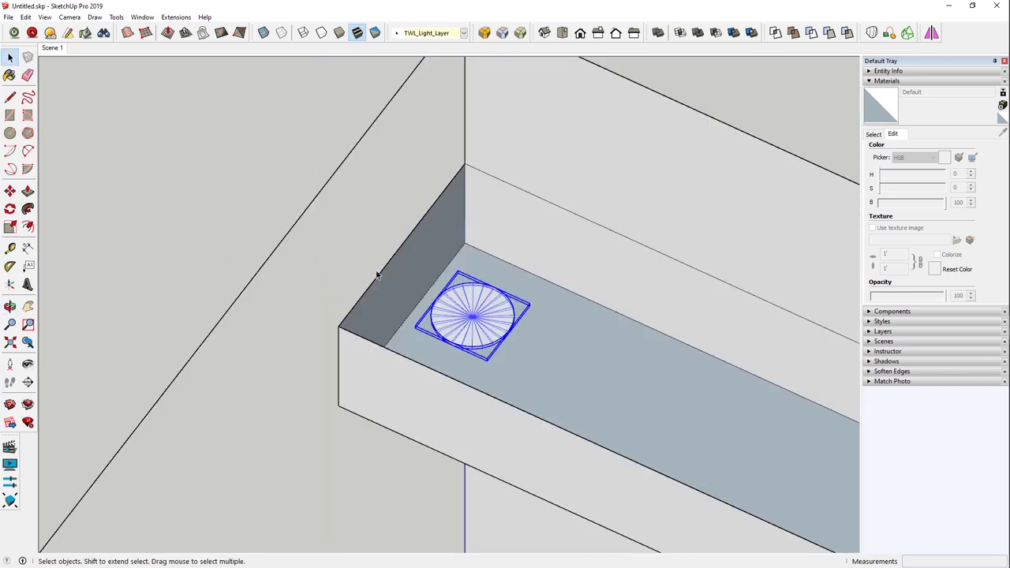
{"action": "key", "text": "r"}
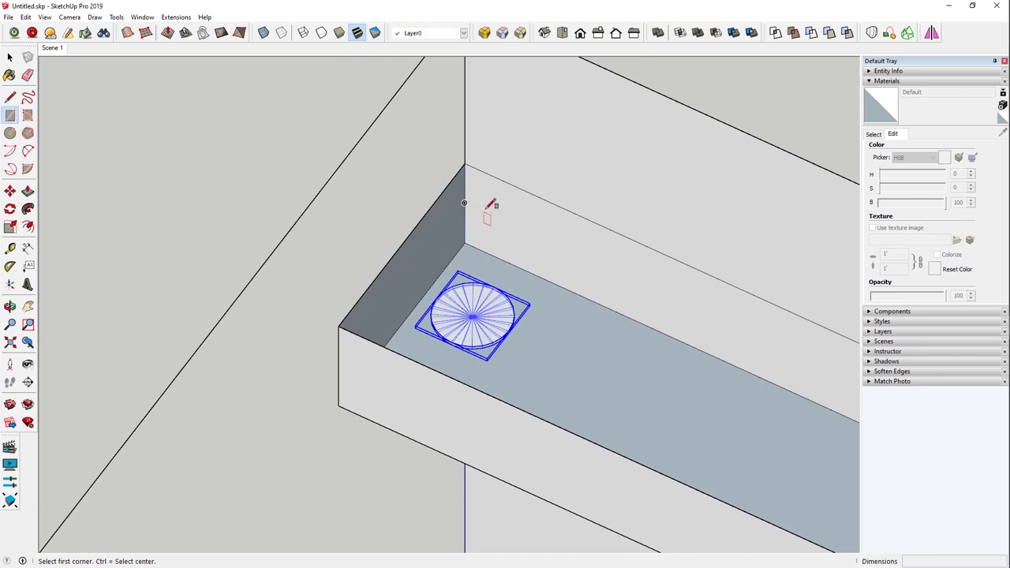
Draw a vertical edge up the end wall from its bottom edge
{"action": "middle_click_drag", "start_coordinate": [558, 215], "coordinate": [536, 268], "text": "shift"}
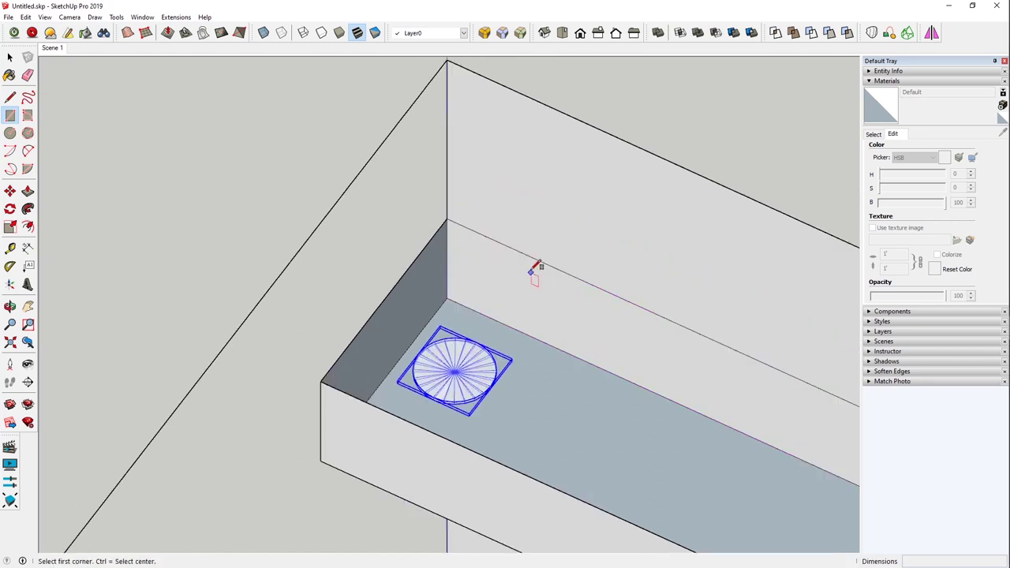
{"action": "key", "text": "l"}
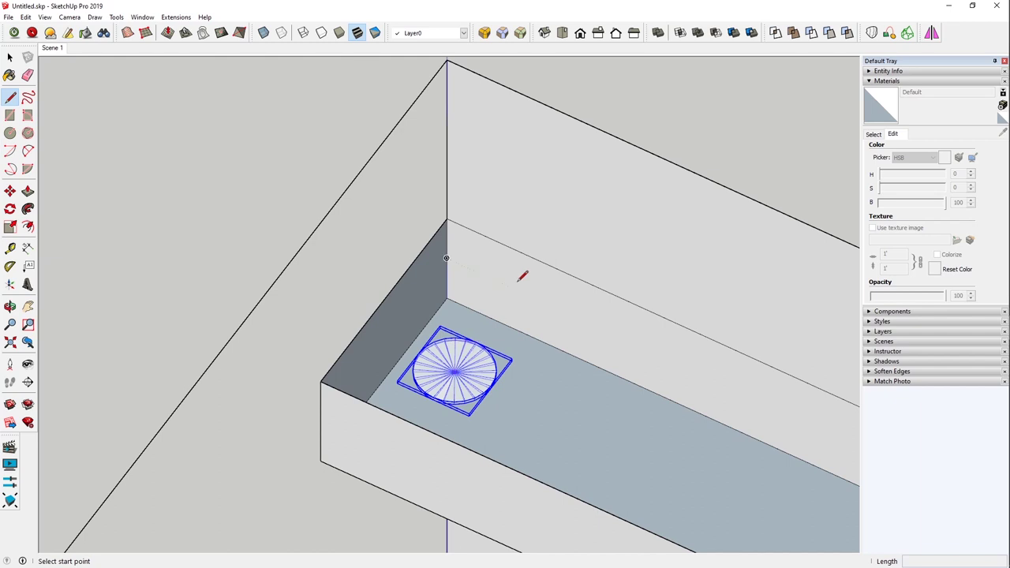
{"action": "left_click", "coordinate": [517, 251]}
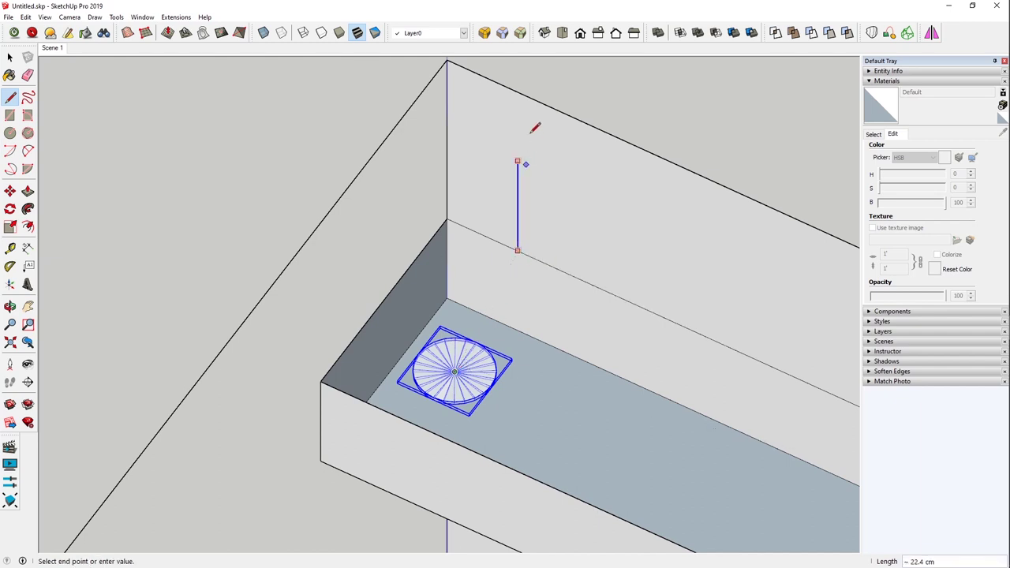
{"action": "left_click", "coordinate": [542, 105]}
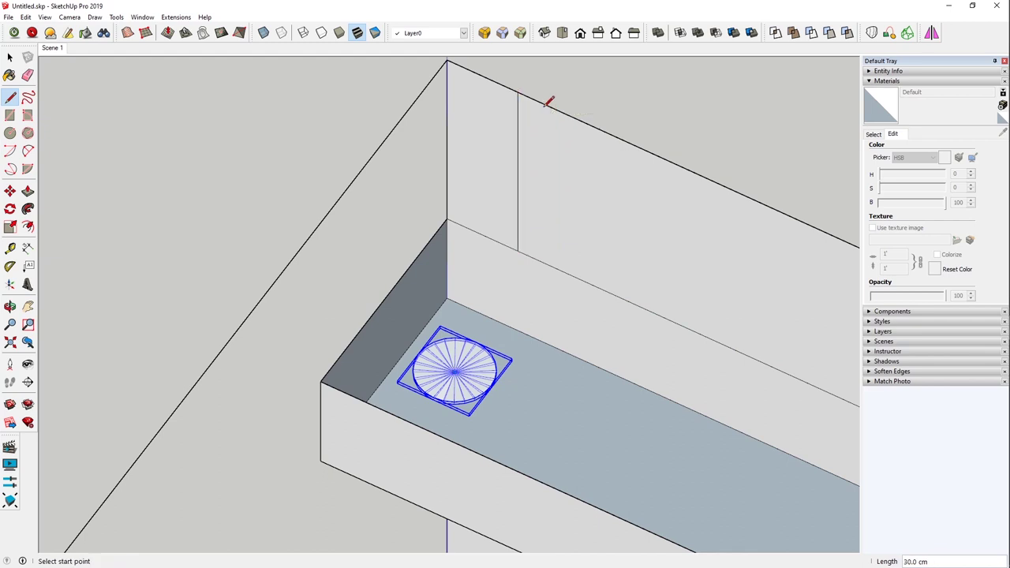
{"action": "key", "text": "space"}
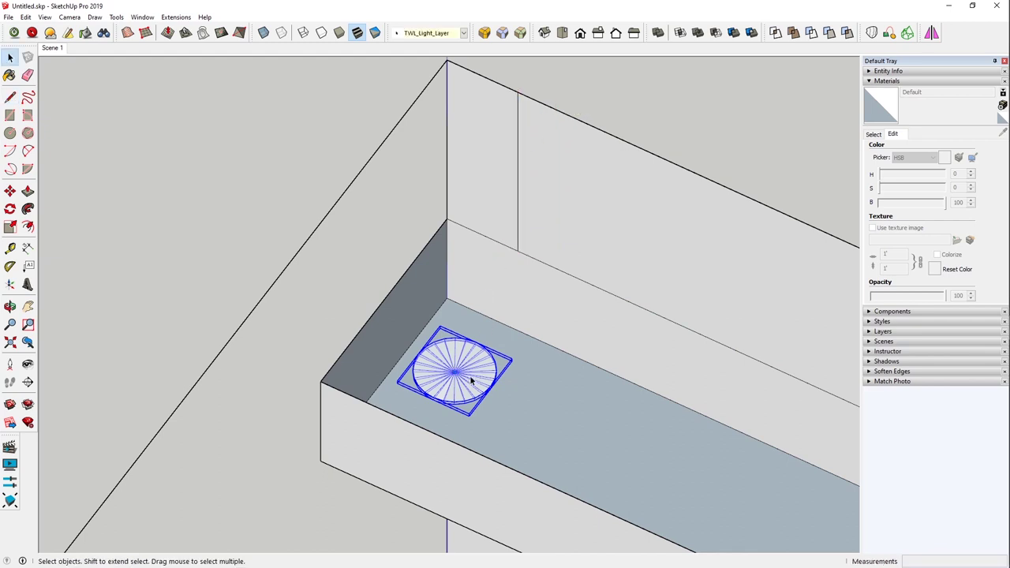
{"action": "left_click", "coordinate": [517, 217]}
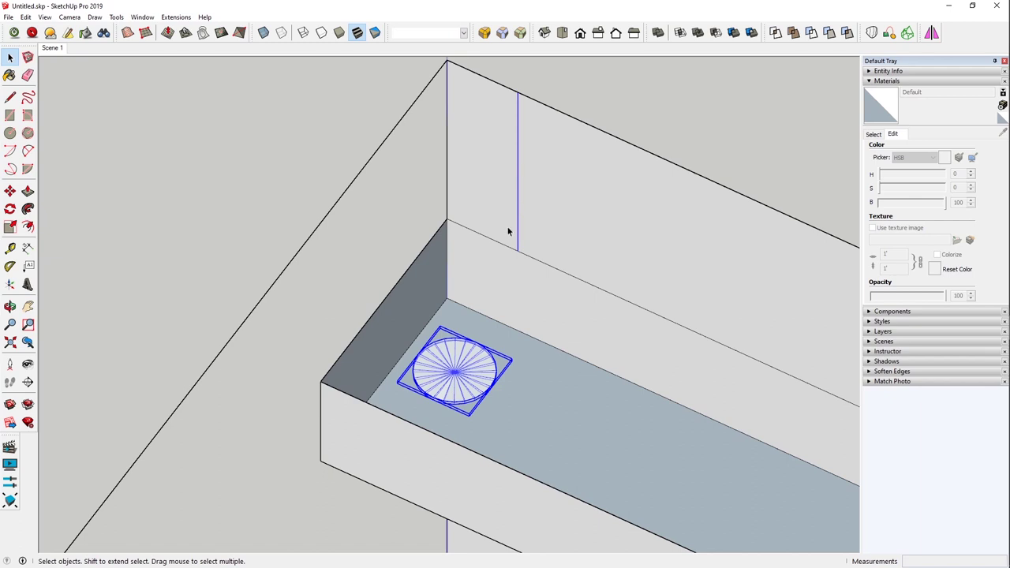
{"action": "middle_click_drag", "start_coordinate": [438, 386], "coordinate": [490, 366]}
Draw an edge from the vertical edge's base to the spot light's centre
{"action": "key", "text": "l"}
{"action": "left_click", "coordinate": [508, 246]}
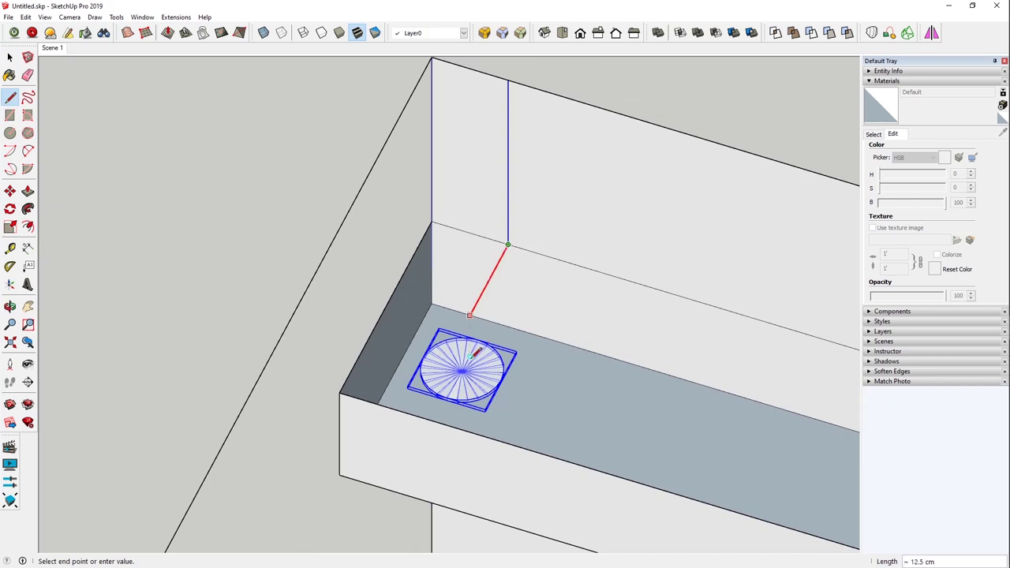
{"action": "left_click", "coordinate": [463, 329]}
{"action": "key", "text": "space"}
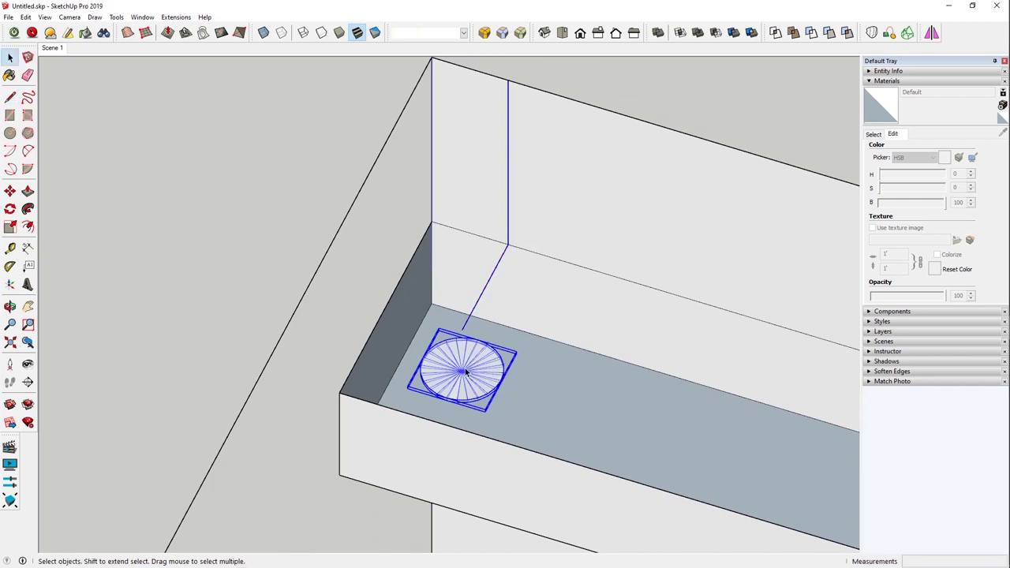
Make the selected spot light and its edges a component named Soffit, replacing the selection
{"action": "right_click", "coordinate": [482, 297]}
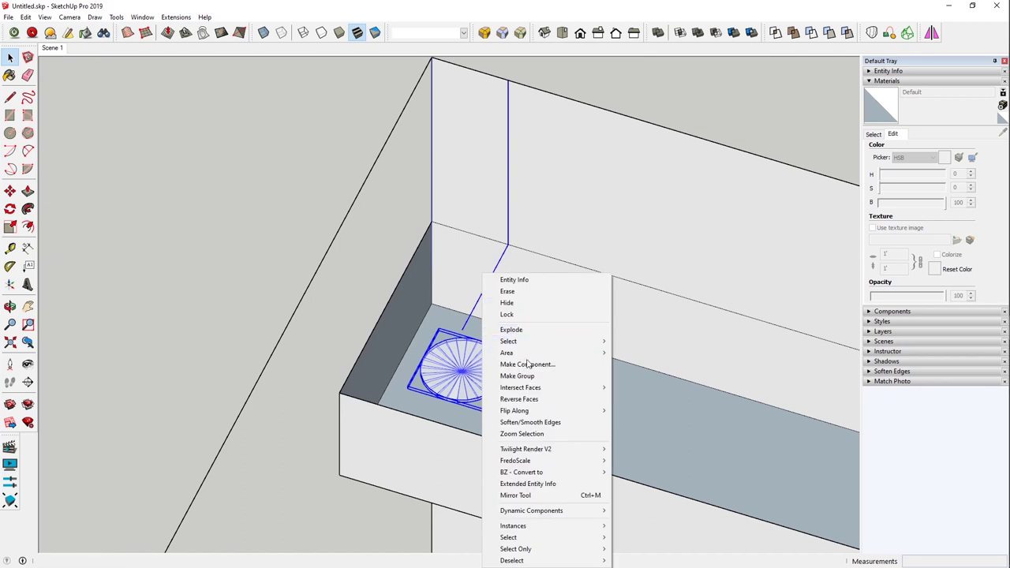
{"action": "left_click", "coordinate": [530, 365]}
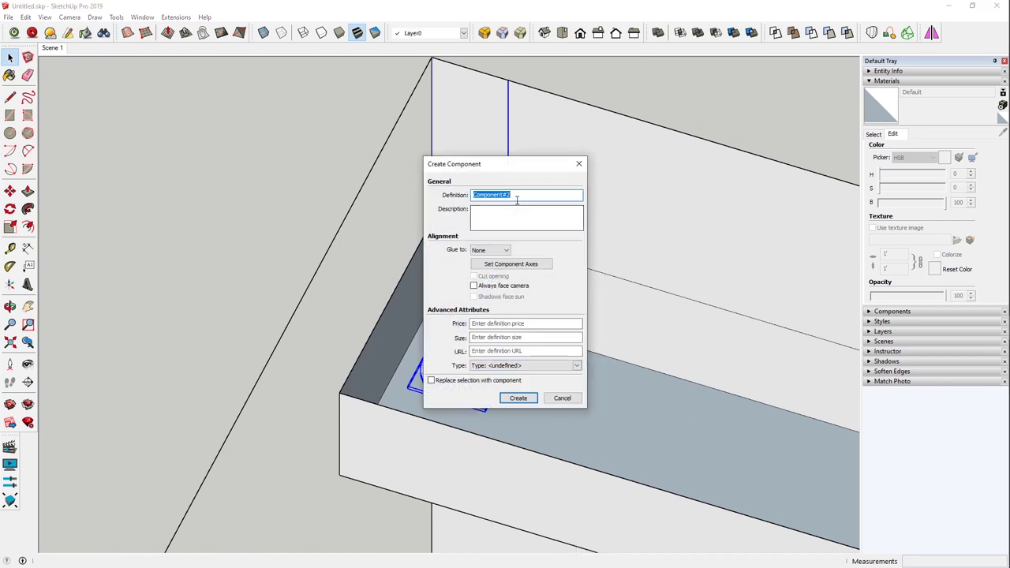
{"action": "type", "text": "Soffit"}
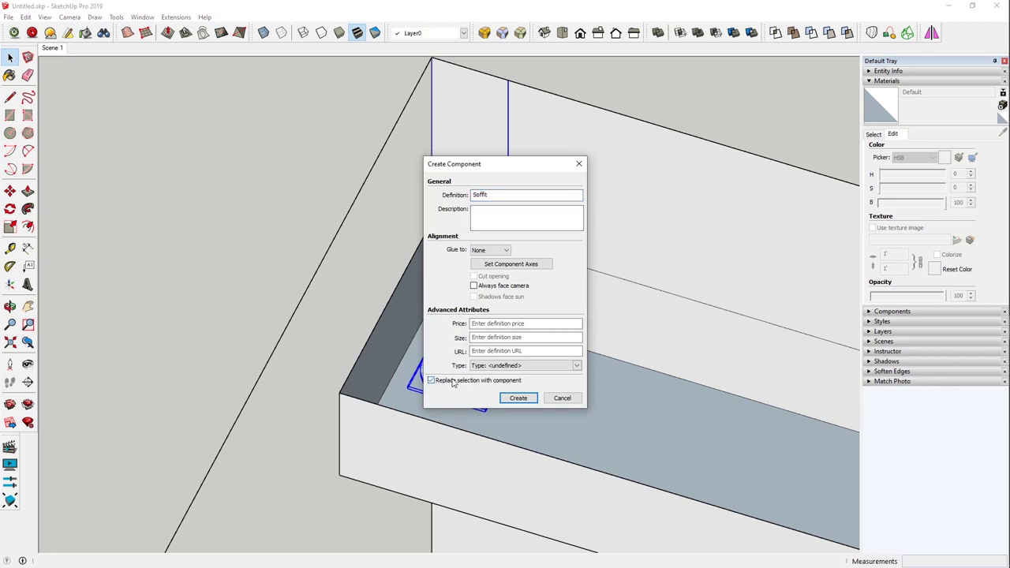
{"action": "left_click", "coordinate": [517, 398]}
{"action": "middle_click_drag", "start_coordinate": [522, 318], "coordinate": [454, 347]}
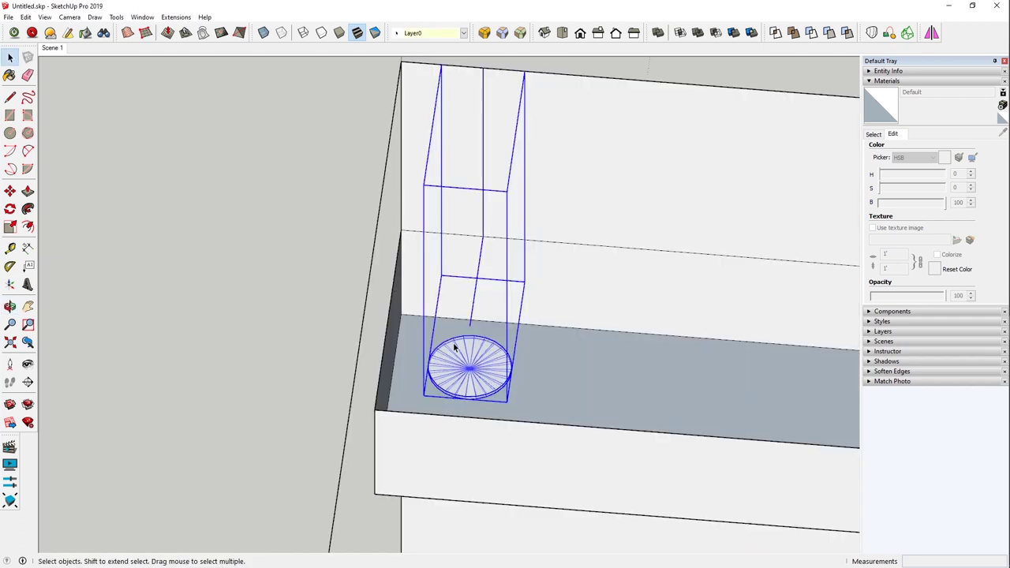
In Top view, copy the Soffit light to the far corner and array it with /8
{"action": "left_click", "coordinate": [562, 32]}
{"action": "key", "text": "shift+z"}
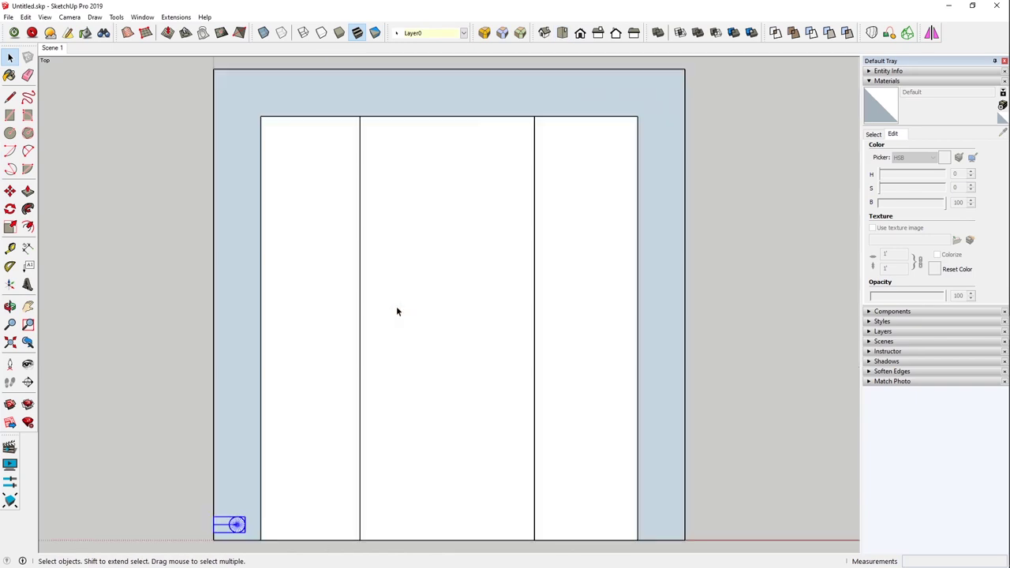
{"action": "key", "text": "m"}
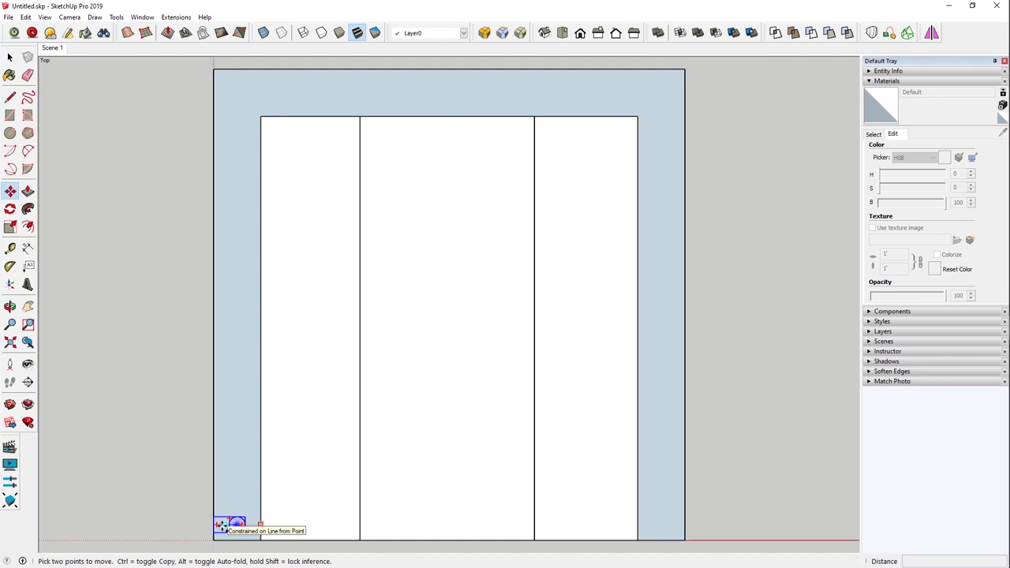
{"action": "key", "text": "ctrl"}
{"action": "left_click", "coordinate": [221, 525]}
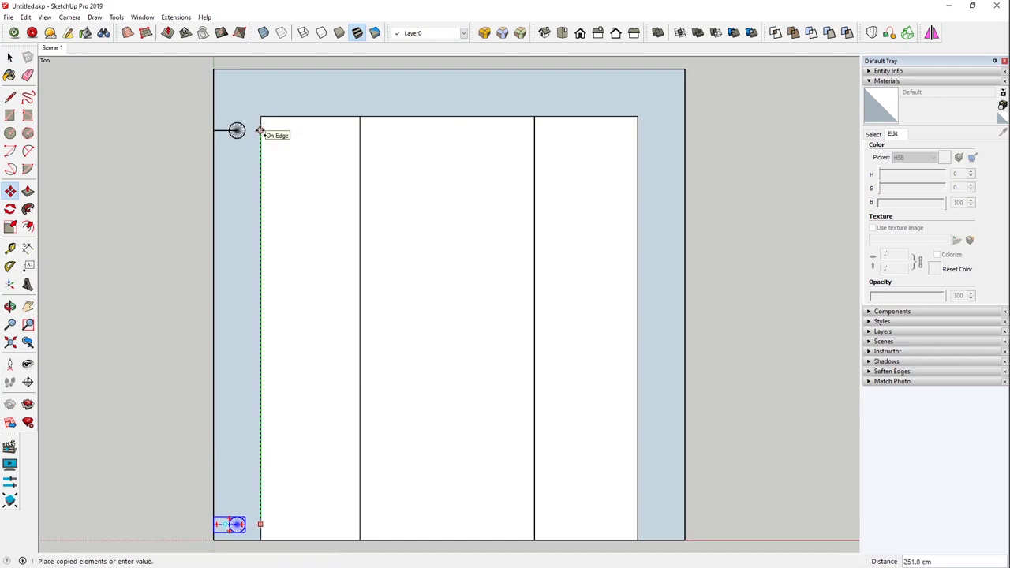
{"action": "left_click", "coordinate": [259, 131]}
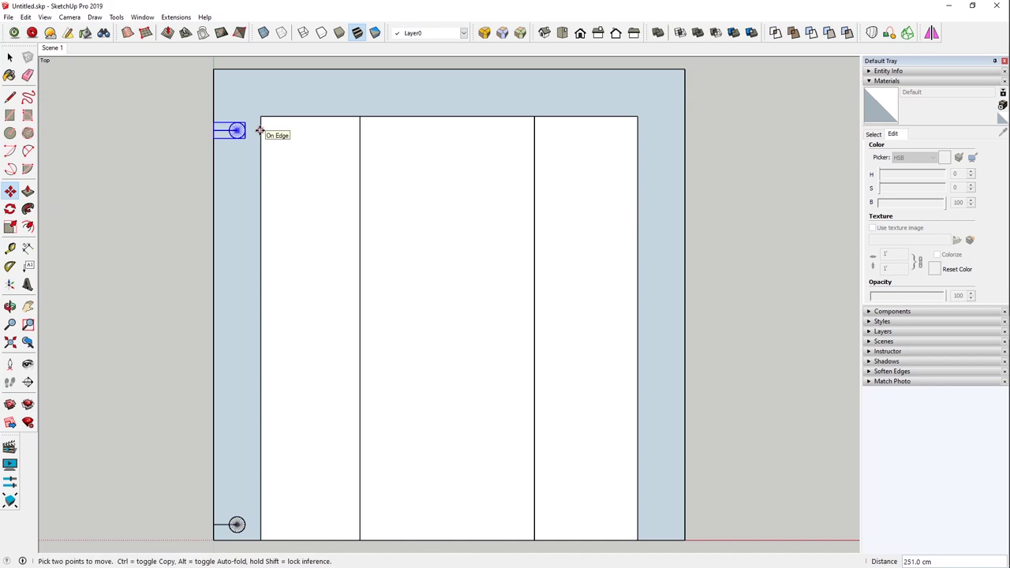
{"action": "type", "text": "/8"}
{"action": "key", "text": "Return"}
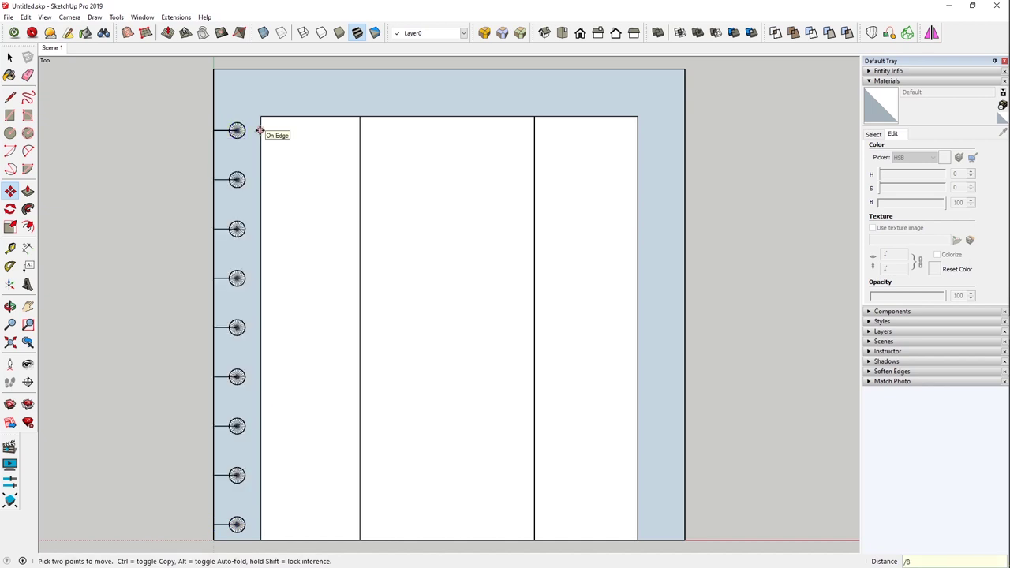
Select all instances of the Soffit component
{"action": "key", "text": "space"}
{"action": "left_click", "coordinate": [237, 130]}
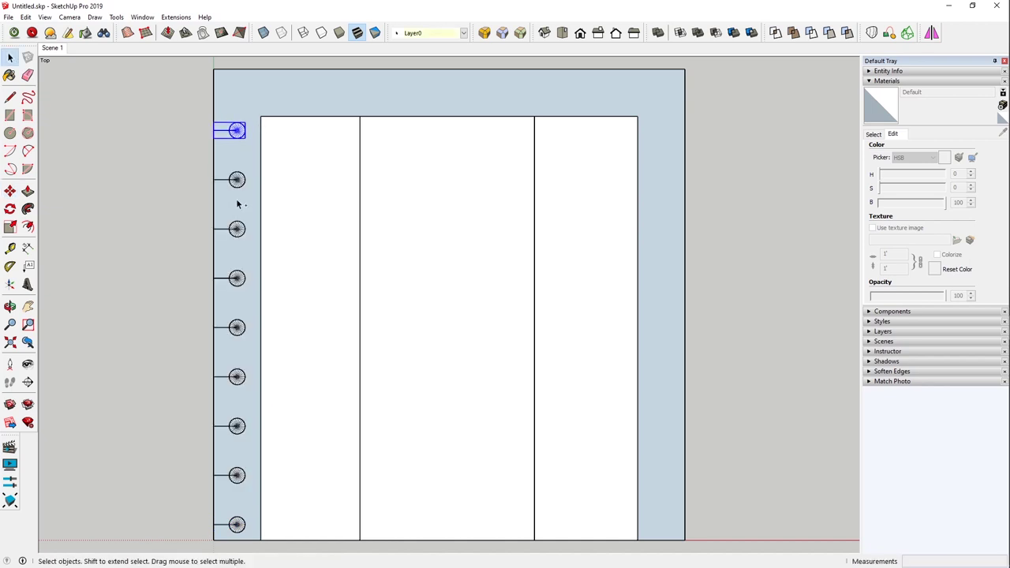
{"action": "right_click", "coordinate": [239, 131]}
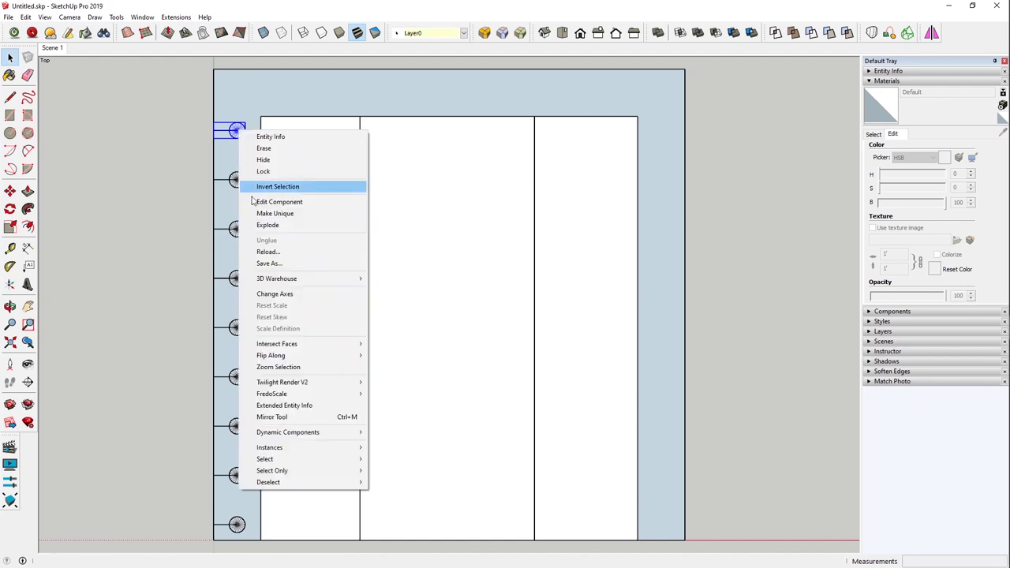
{"action": "mouse_move", "coordinate": [310, 451]}
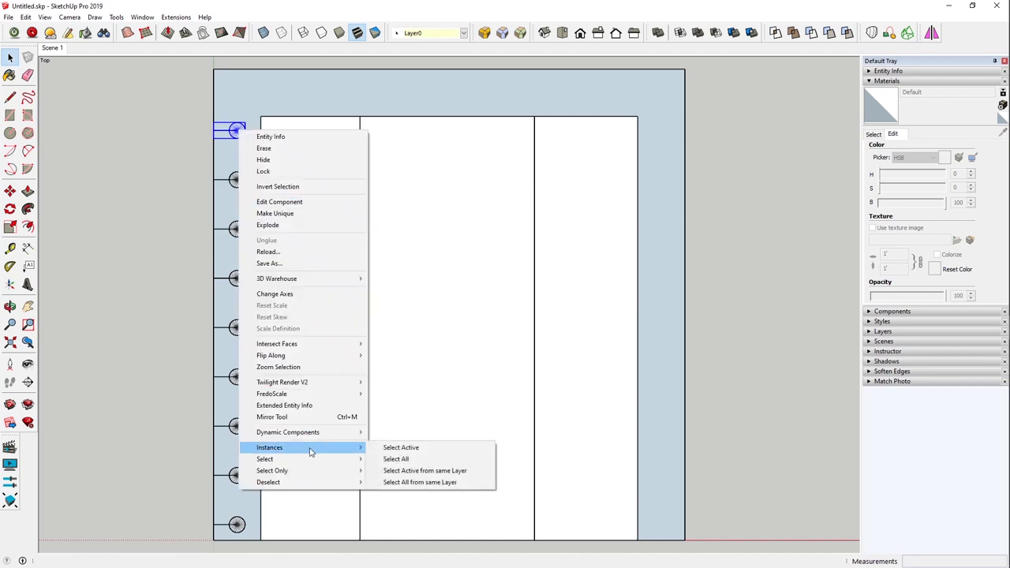
{"action": "left_click", "coordinate": [396, 458]}
{"action": "middle_click_drag", "start_coordinate": [387, 266], "coordinate": [435, 213]}
Mirror the selected Soffit lights across to the right wall
{"action": "scroll", "coordinate": [439, 234], "scroll_direction": "down", "scroll_amount": 3}
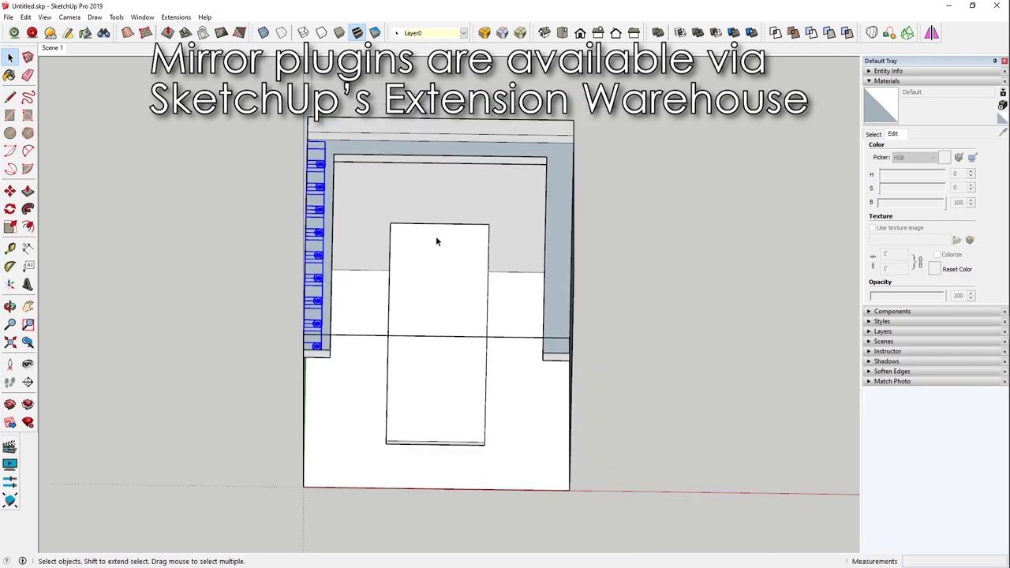
{"action": "key", "text": "shift+m"}
{"action": "middle_click_drag", "start_coordinate": [441, 168], "coordinate": [405, 198]}
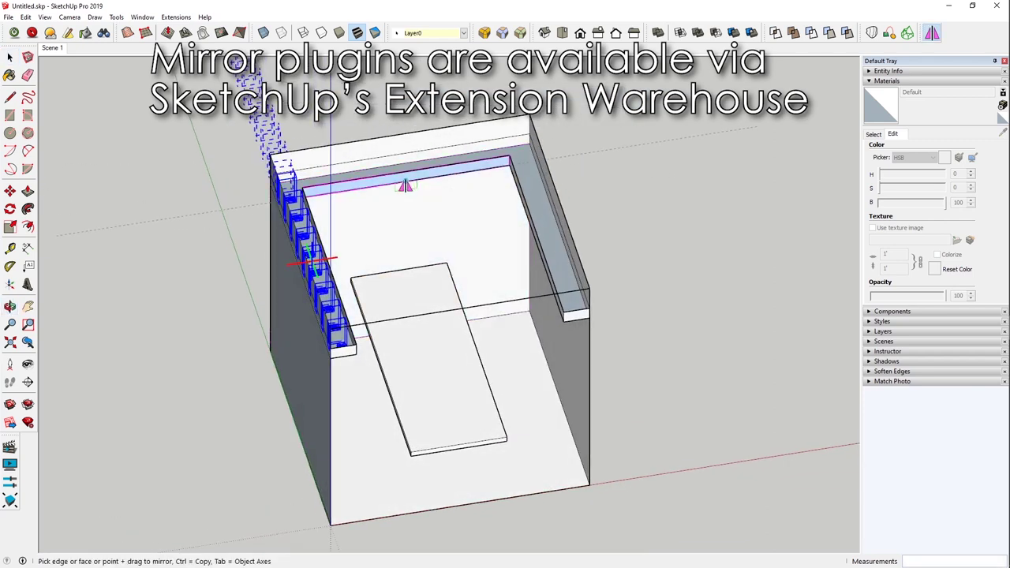
{"action": "left_click_drag", "start_coordinate": [406, 183], "coordinate": [469, 211]}
{"action": "middle_click_drag", "start_coordinate": [469, 211], "coordinate": [354, 480]}
Rotate a copy of the fittings 90° onto the back wall and move it into place in Top view
{"action": "key", "text": "q"}
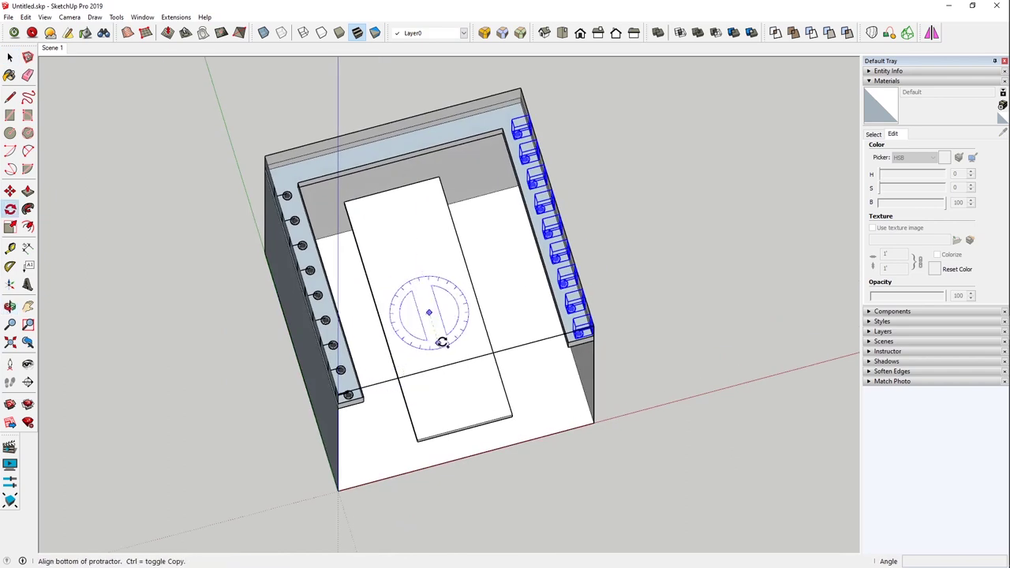
{"action": "left_click", "coordinate": [442, 343]}
{"action": "left_click", "coordinate": [458, 301]}
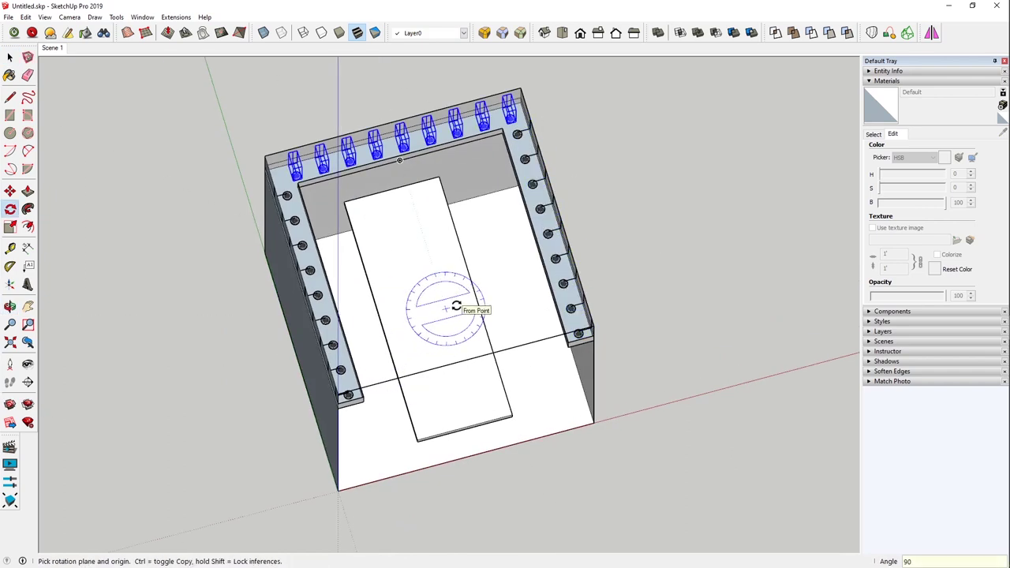
{"action": "left_click", "coordinate": [564, 32]}
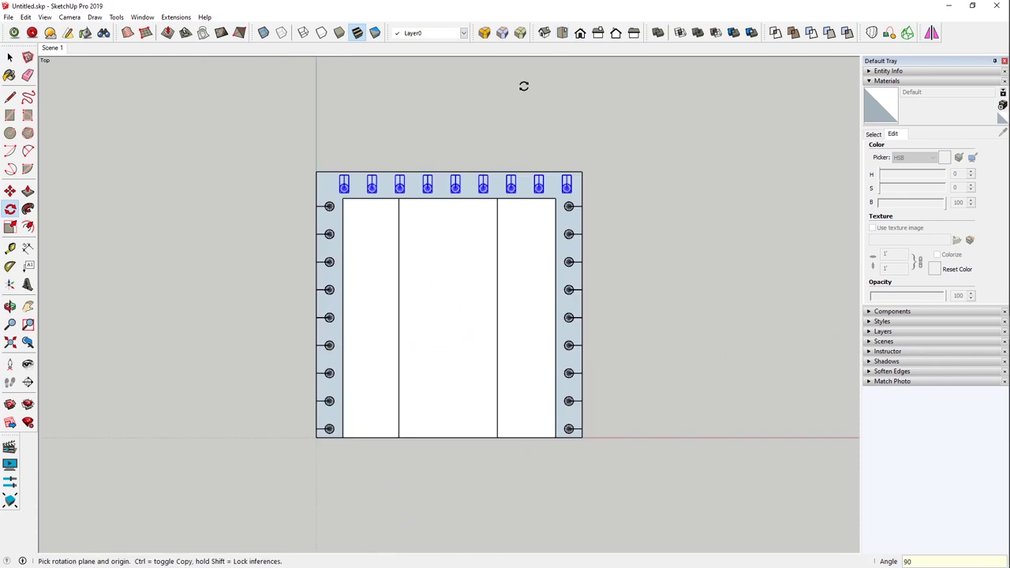
{"action": "key", "text": "m"}
{"action": "scroll", "coordinate": [484, 158], "scroll_direction": "up", "scroll_amount": 3}
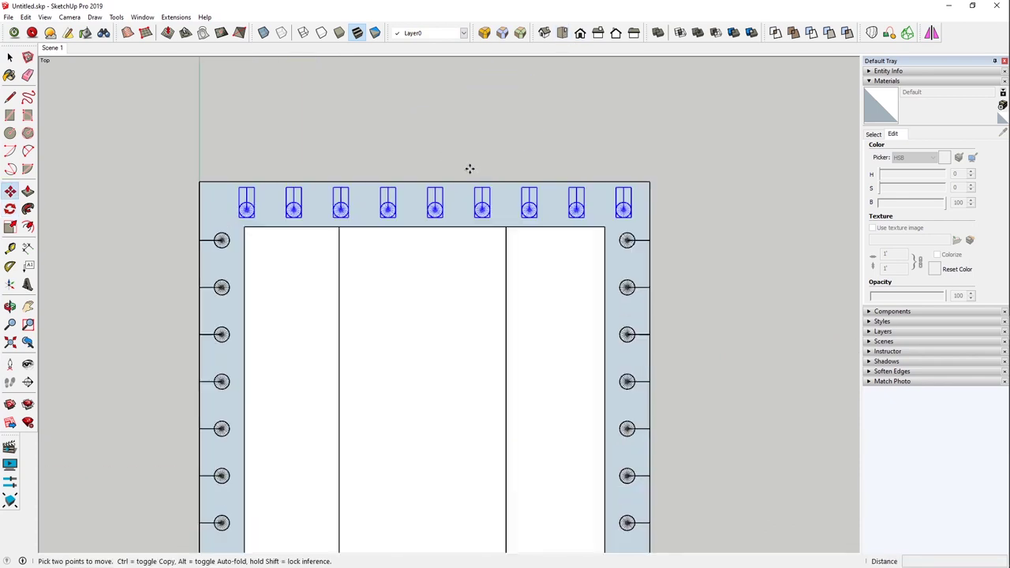
{"action": "left_click", "coordinate": [436, 190]}
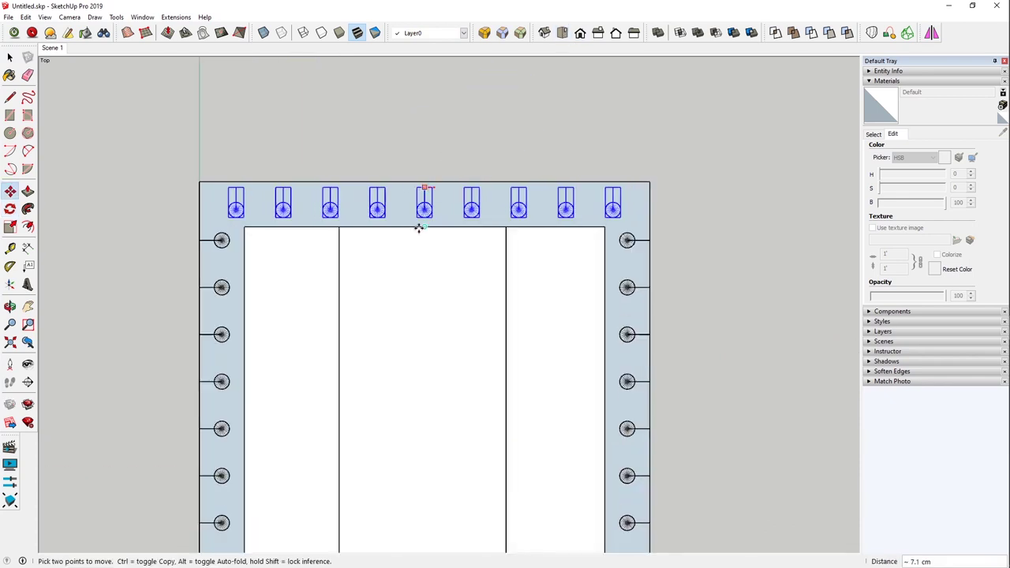
{"action": "left_click", "coordinate": [425, 225]}
Align the back row against the back edge, deselect, and orbit to check the three-sided ring
{"action": "scroll", "coordinate": [445, 240], "scroll_direction": "down", "scroll_amount": 1}
{"action": "scroll", "coordinate": [518, 196], "scroll_direction": "up", "scroll_amount": 3}
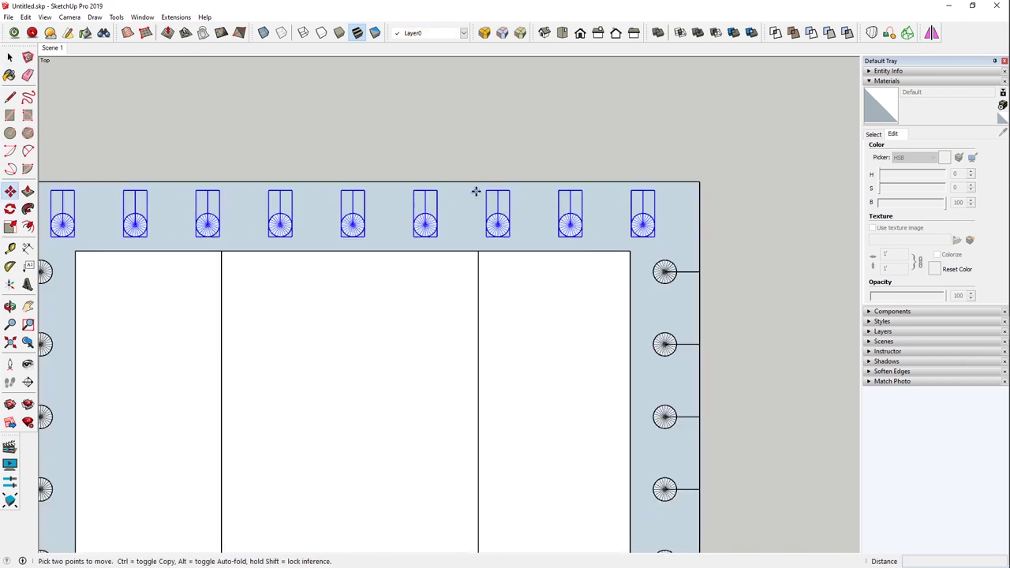
{"action": "left_click", "coordinate": [497, 190]}
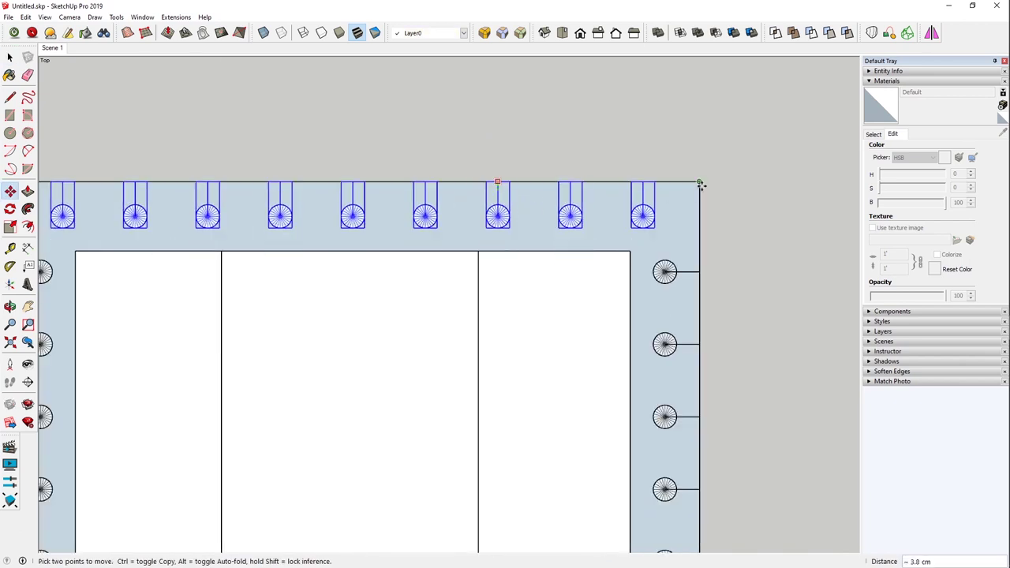
{"action": "left_click", "coordinate": [493, 192]}
{"action": "key", "text": "space"}
{"action": "scroll", "coordinate": [494, 192], "scroll_direction": "down", "scroll_amount": 3}
{"action": "left_click", "coordinate": [471, 140]}
{"action": "middle_click_drag", "start_coordinate": [387, 218], "coordinate": [772, 156]}
{"action": "middle_click_drag", "start_coordinate": [733, 241], "coordinate": [436, 215]}
{"action": "middle_click_drag", "start_coordinate": [597, 184], "coordinate": [63, 124]}
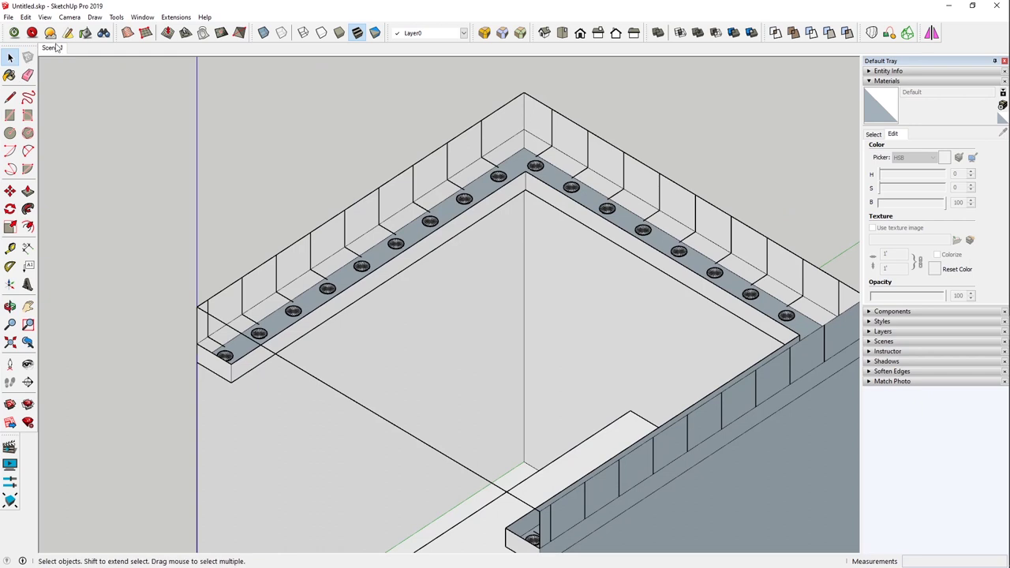
Compare Front view with Scene 1, then orbit and zoom up into the left soffit
{"action": "key", "text": "F3"}
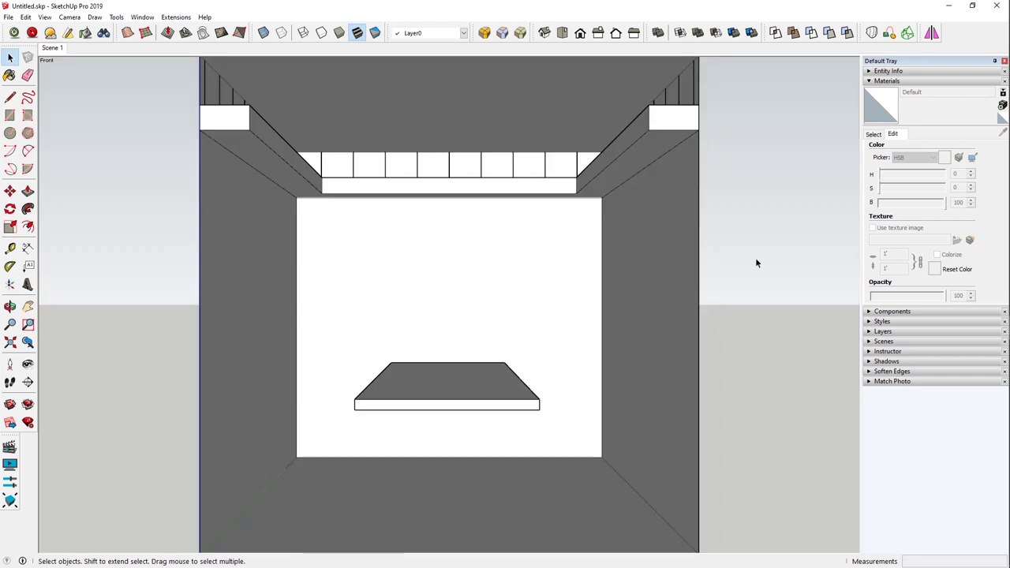
{"action": "left_click", "coordinate": [51, 47]}
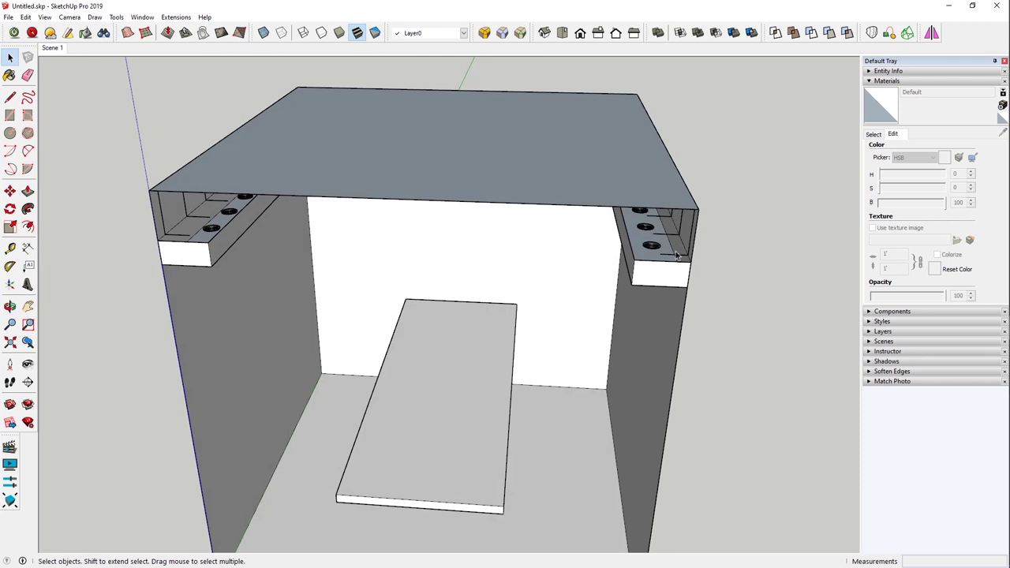
{"action": "key", "text": "F3"}
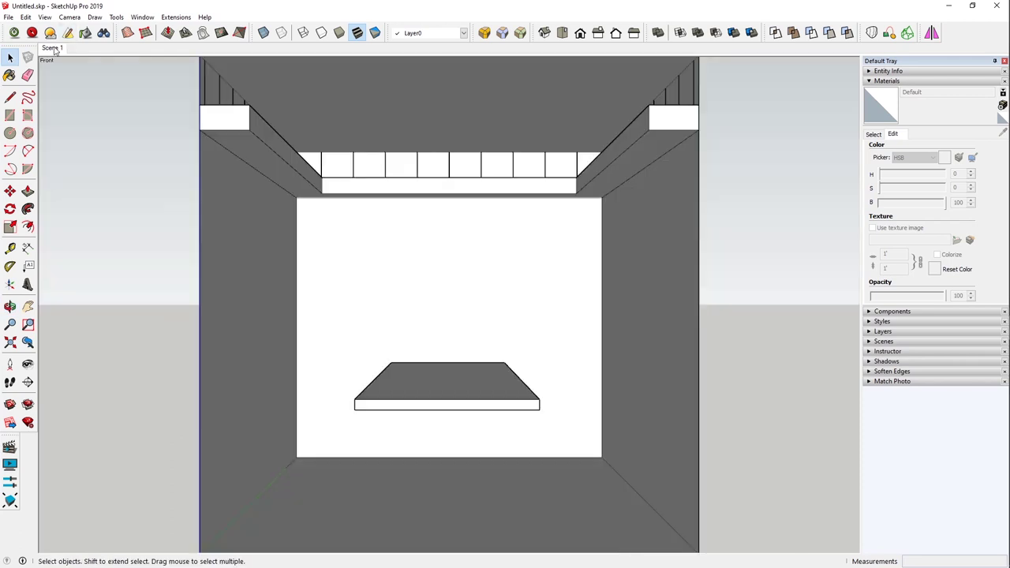
{"action": "middle_click_drag", "start_coordinate": [407, 187], "coordinate": [410, 269]}
{"action": "scroll", "coordinate": [242, 258], "scroll_direction": "up", "scroll_amount": 3}
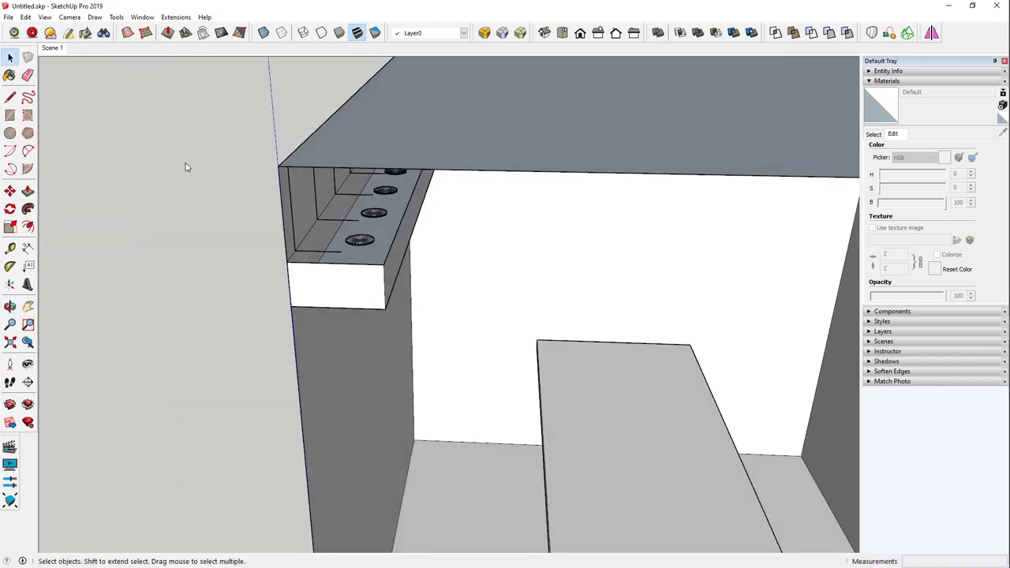
Set the new Twilight light's type and rename it Soffit-FakeEmit
{"action": "right_click", "coordinate": [198, 118]}
{"action": "left_click", "coordinate": [234, 168]}
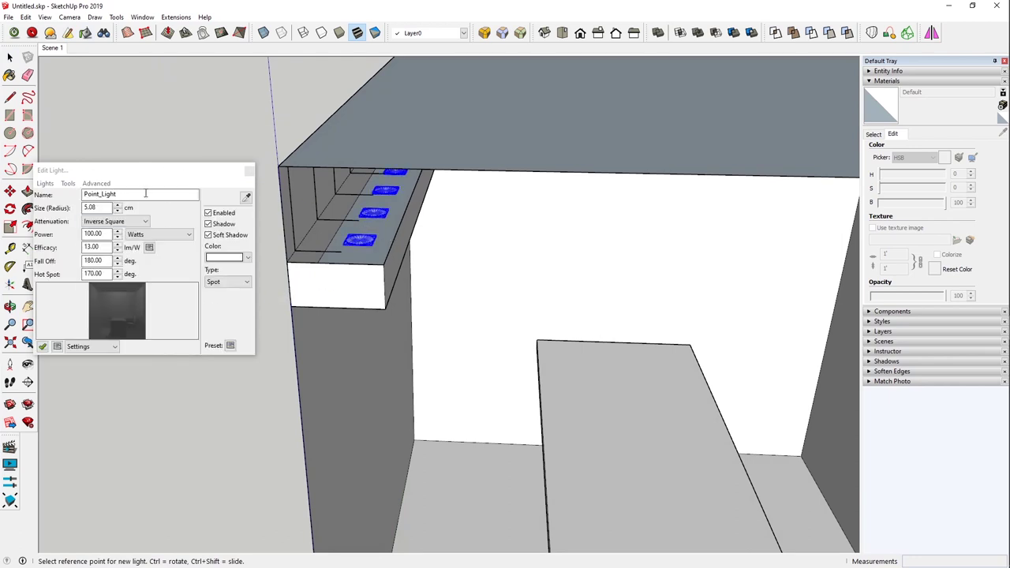
{"action": "left_click_drag", "start_coordinate": [146, 193], "coordinate": [55, 193]}
{"action": "type", "text": "Soffit-FakeEmit"}
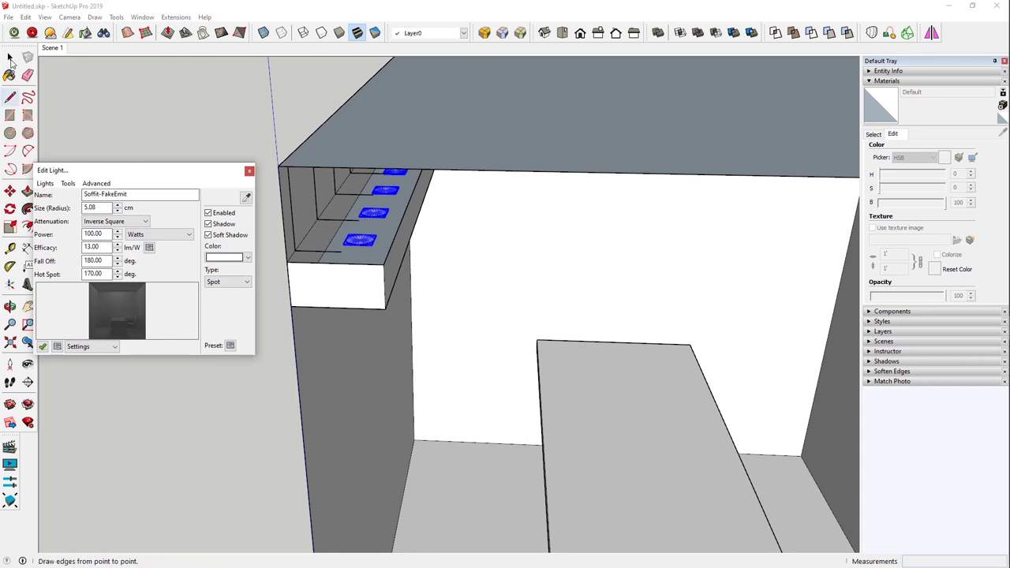
{"action": "left_click", "coordinate": [9, 57]}
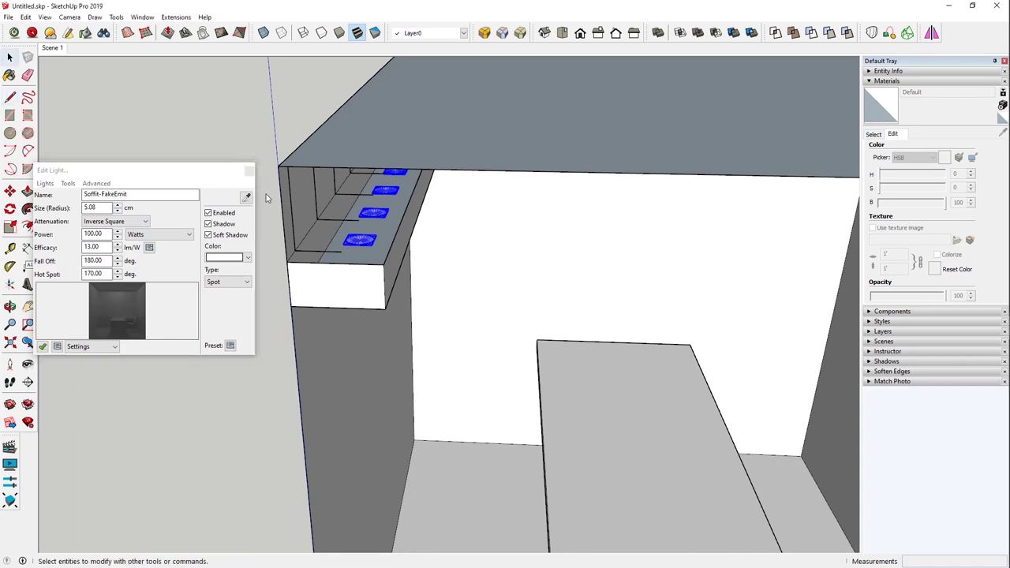
Give the light a light-yellow colour and start an Exploration test render
{"action": "left_click_drag", "start_coordinate": [195, 180], "coordinate": [201, 79]}
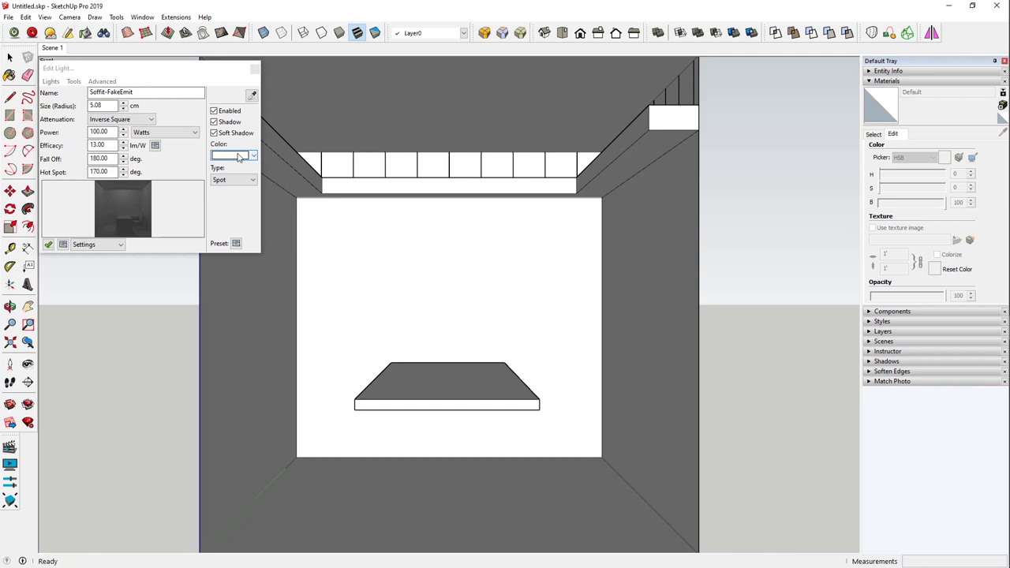
{"action": "left_click", "coordinate": [252, 155]}
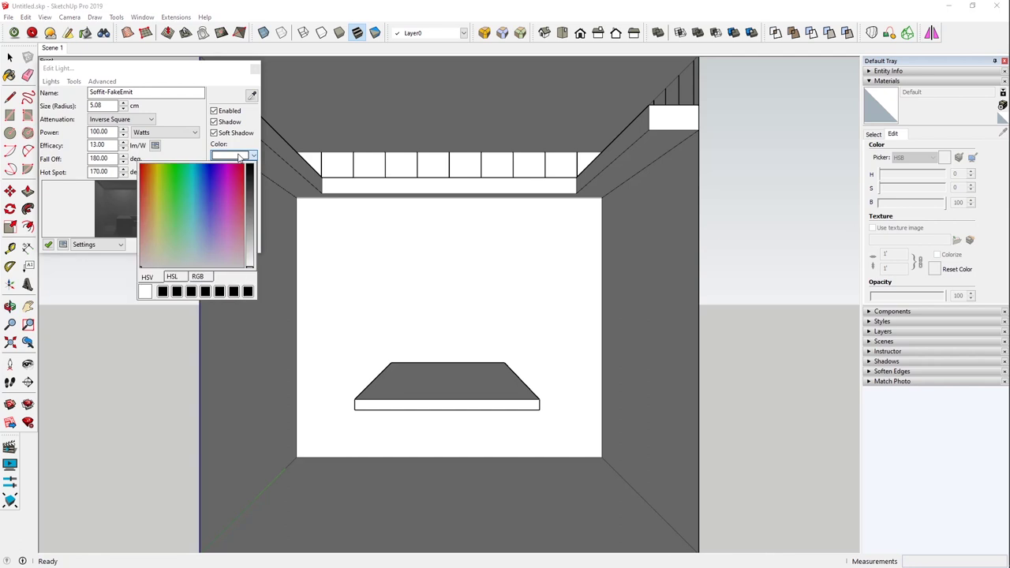
{"action": "left_click", "coordinate": [154, 224]}
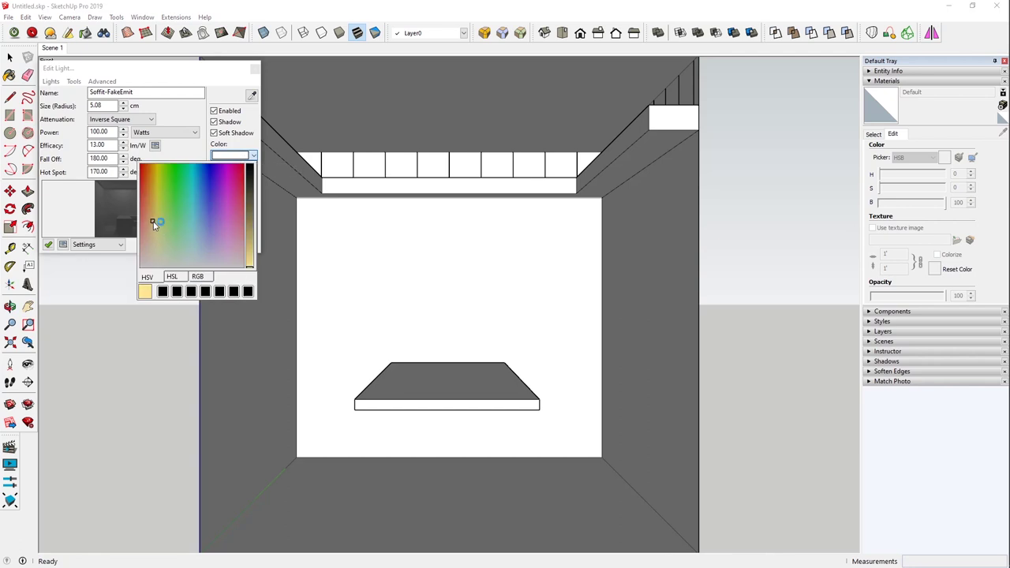
{"action": "left_click", "coordinate": [203, 76]}
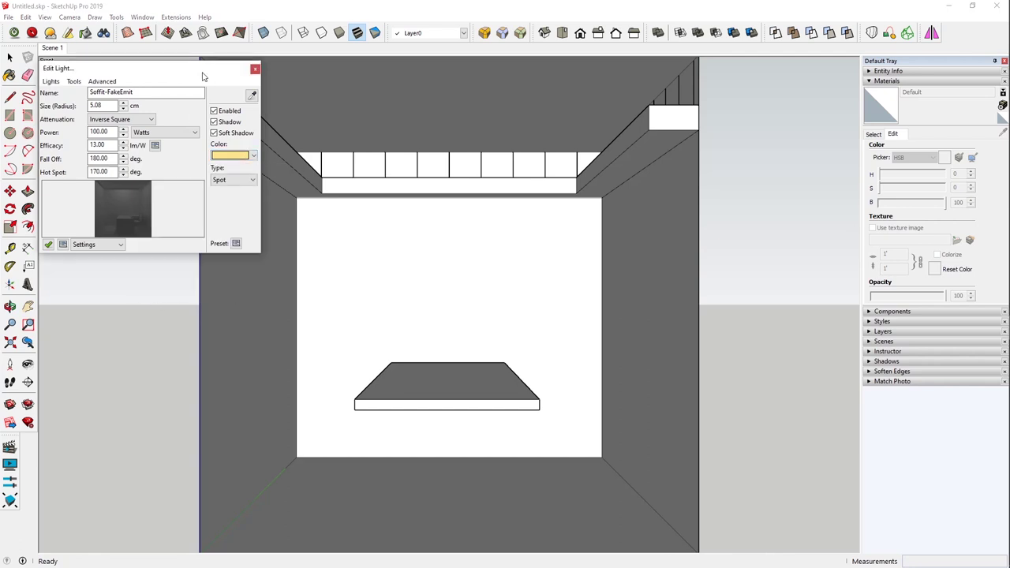
{"action": "left_click", "coordinate": [255, 70]}
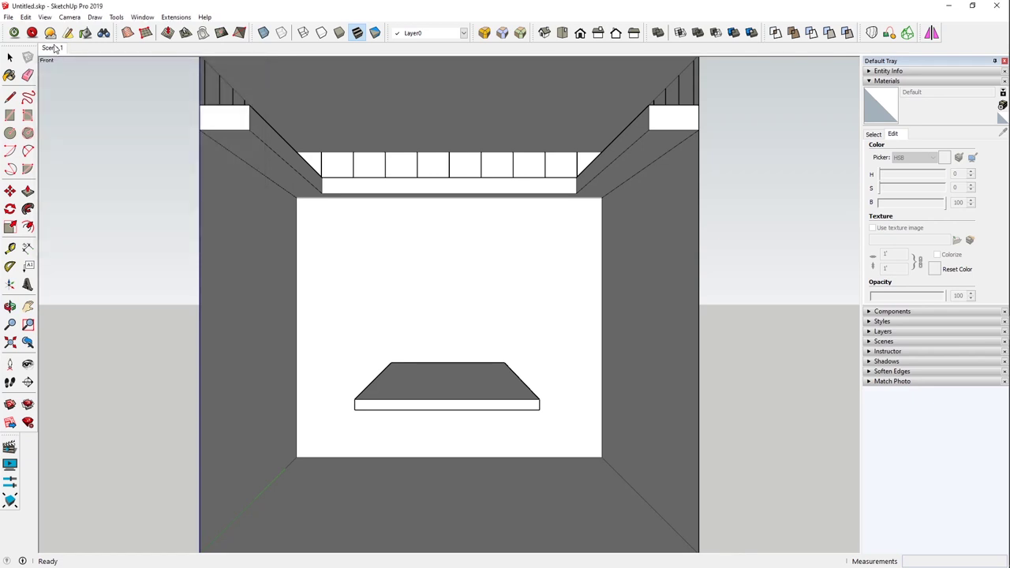
{"action": "left_click", "coordinate": [32, 32]}
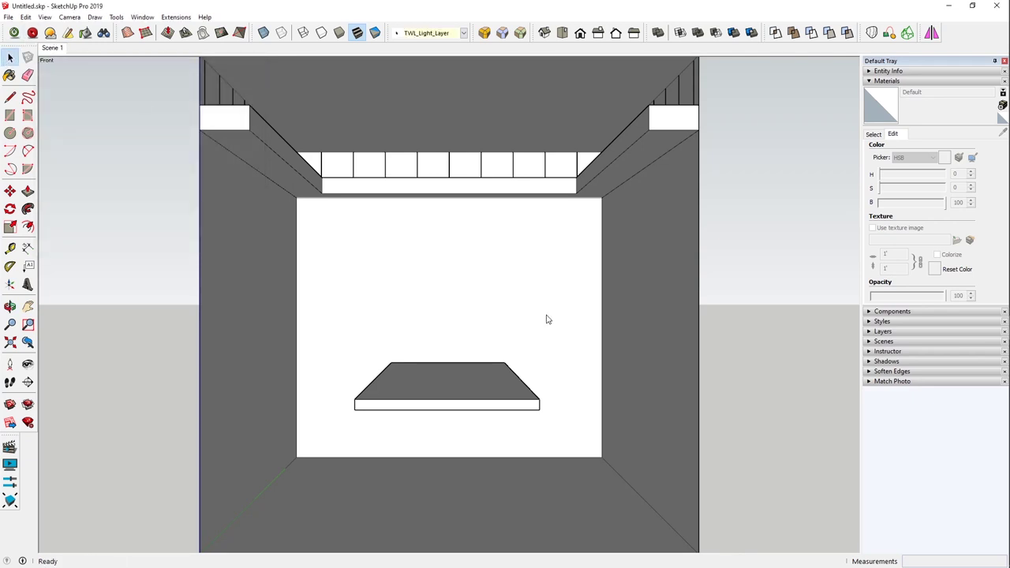
{"action": "left_click", "coordinate": [50, 97]}
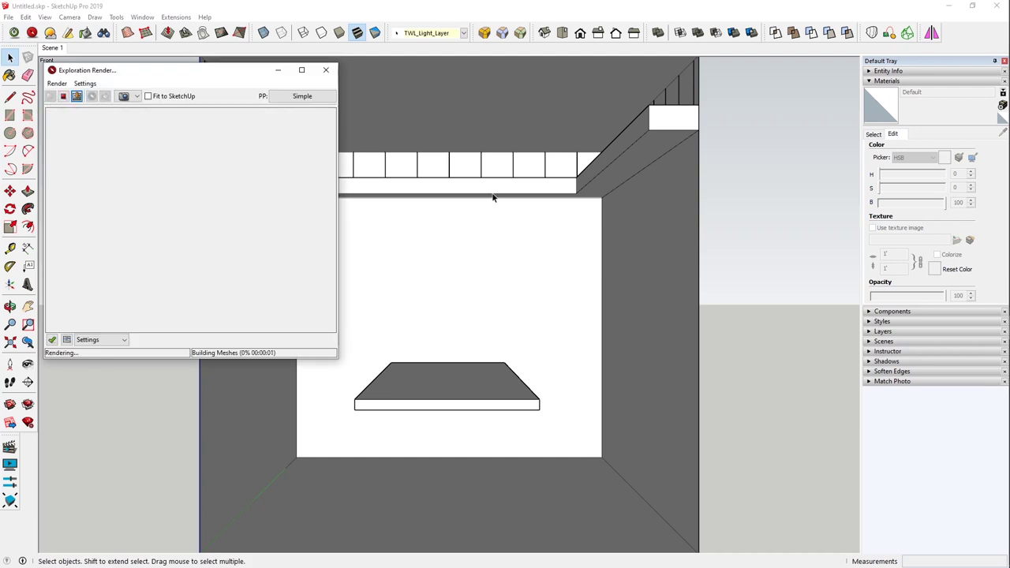
Stop the render and set Soffit-FakeEmit[1]'s power to 10 W in Edit Light
{"action": "left_click", "coordinate": [63, 96]}
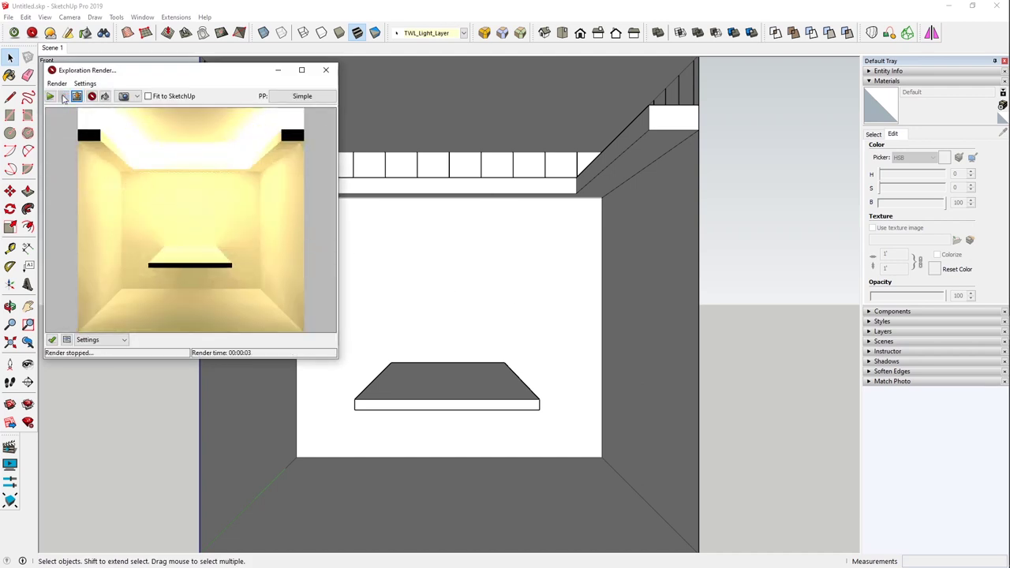
{"action": "left_click", "coordinate": [69, 36]}
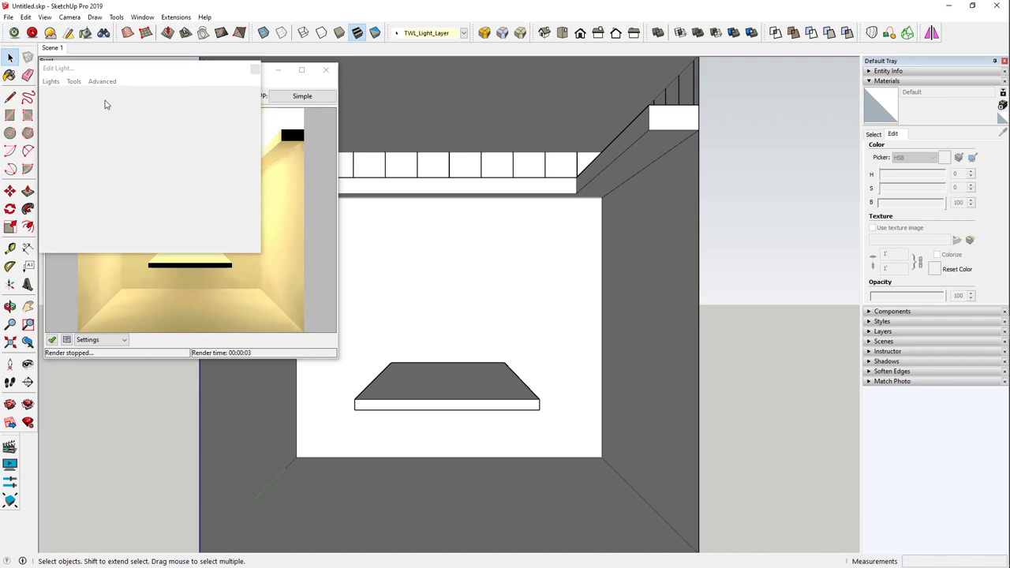
{"action": "left_click", "coordinate": [57, 82]}
{"action": "left_click", "coordinate": [79, 93]}
{"action": "left_click", "coordinate": [50, 81]}
{"action": "left_click", "coordinate": [78, 94]}
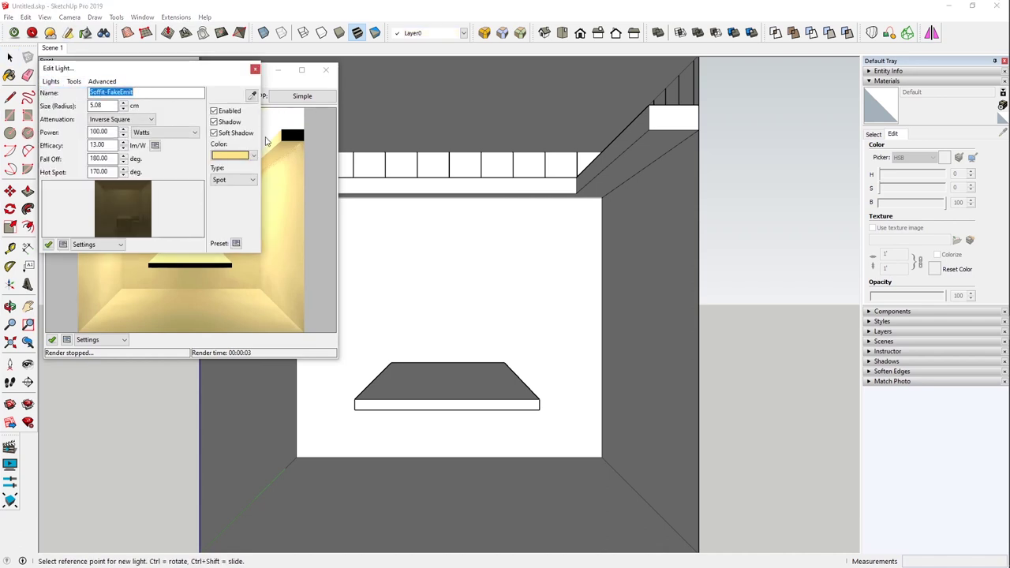
{"action": "double_click", "coordinate": [111, 132]}
{"action": "type", "text": "10"}
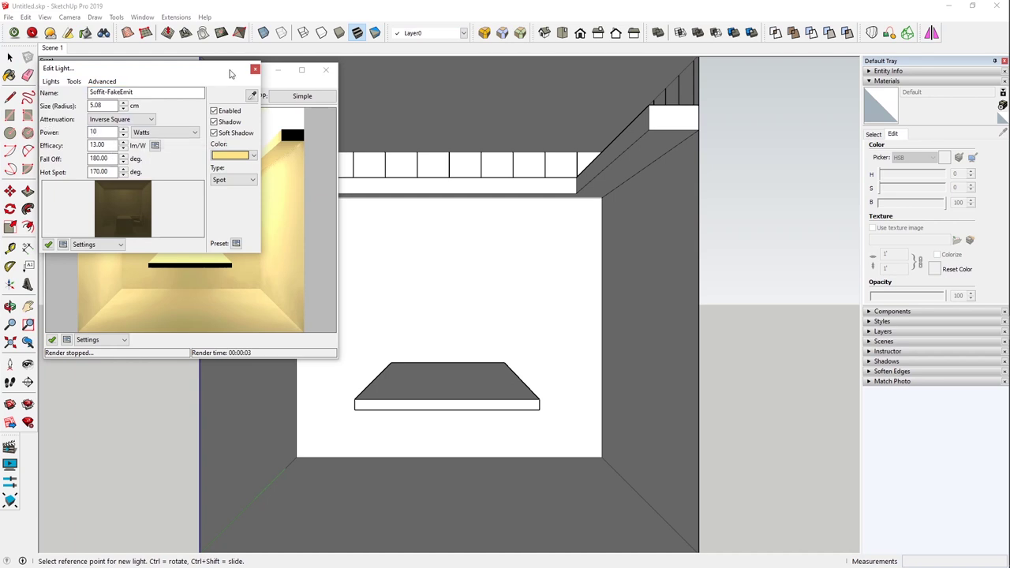
{"action": "left_click_drag", "start_coordinate": [233, 69], "coordinate": [585, 79]}
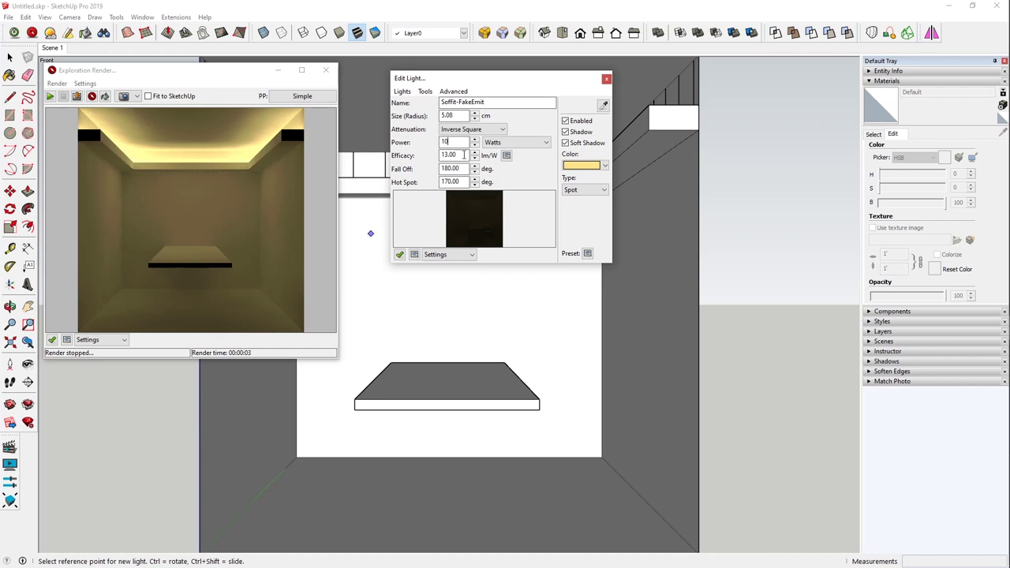
{"action": "left_click", "coordinate": [607, 80]}
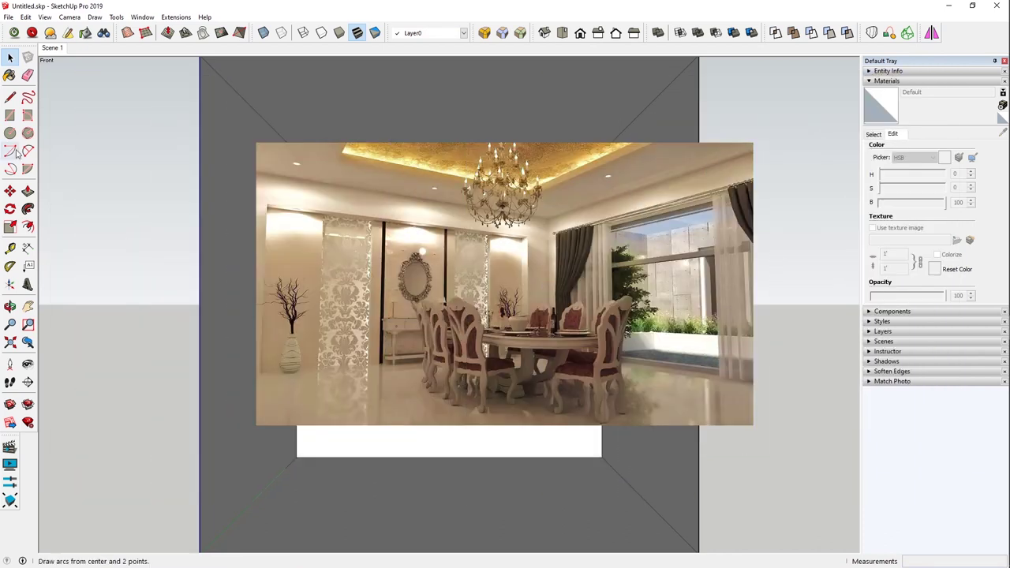
Draw a 3-inch-radius circle on the box's top face and orbit up to see it on the ceiling
{"action": "left_click", "coordinate": [9, 132]}
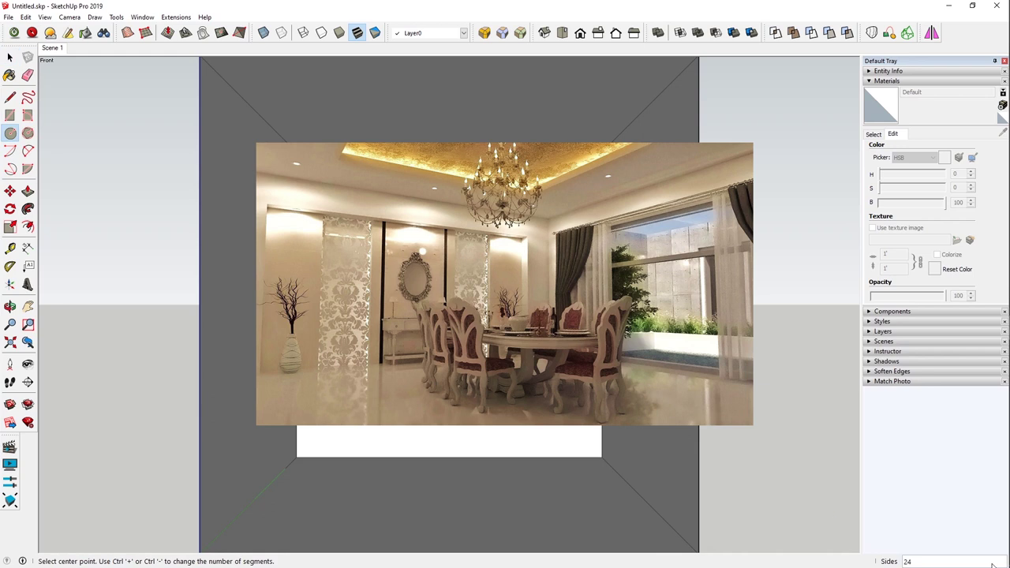
{"action": "middle_click_drag", "start_coordinate": [486, 194], "coordinate": [453, 266]}
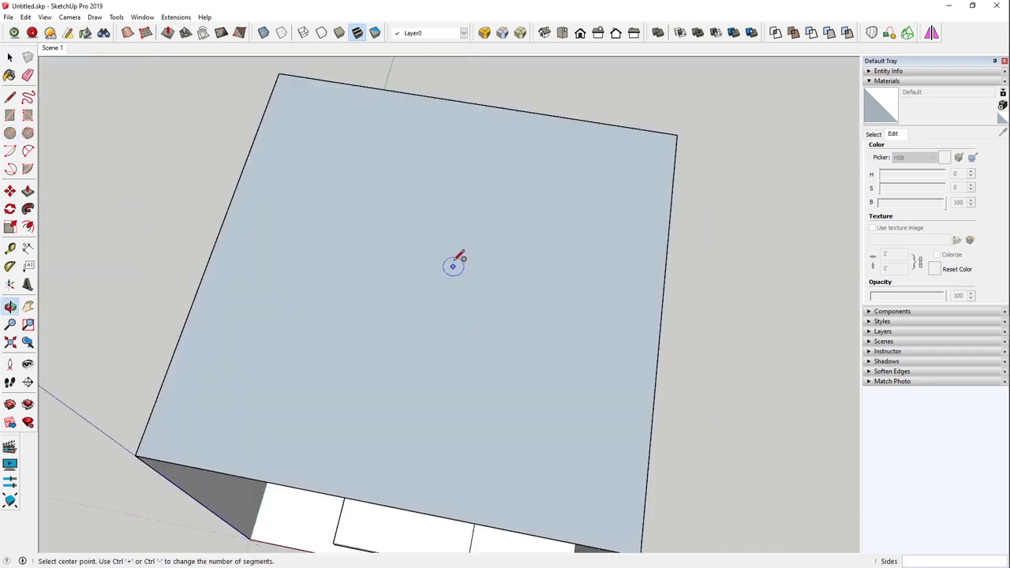
{"action": "left_click", "coordinate": [437, 272]}
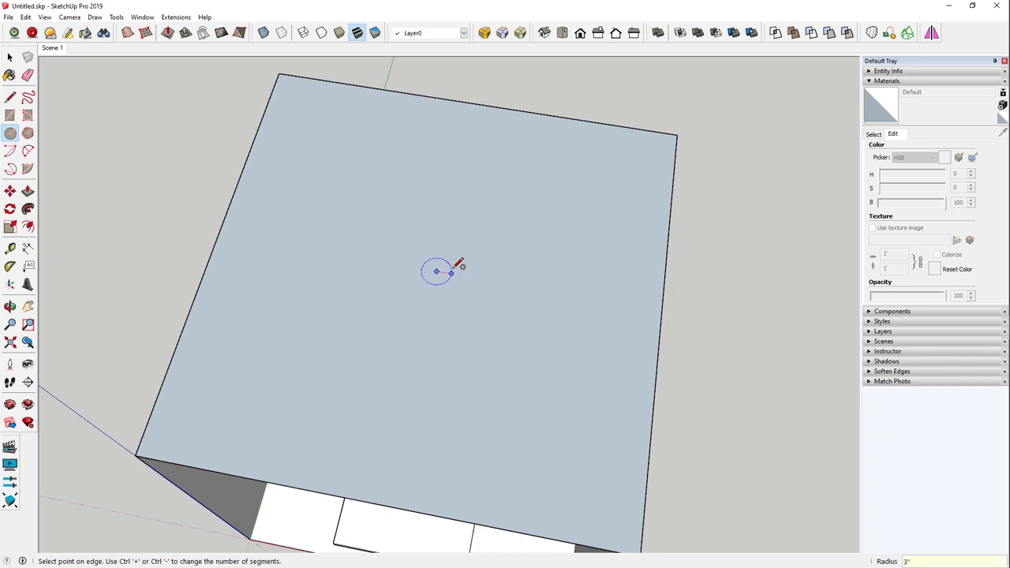
{"action": "left_click", "coordinate": [451, 271]}
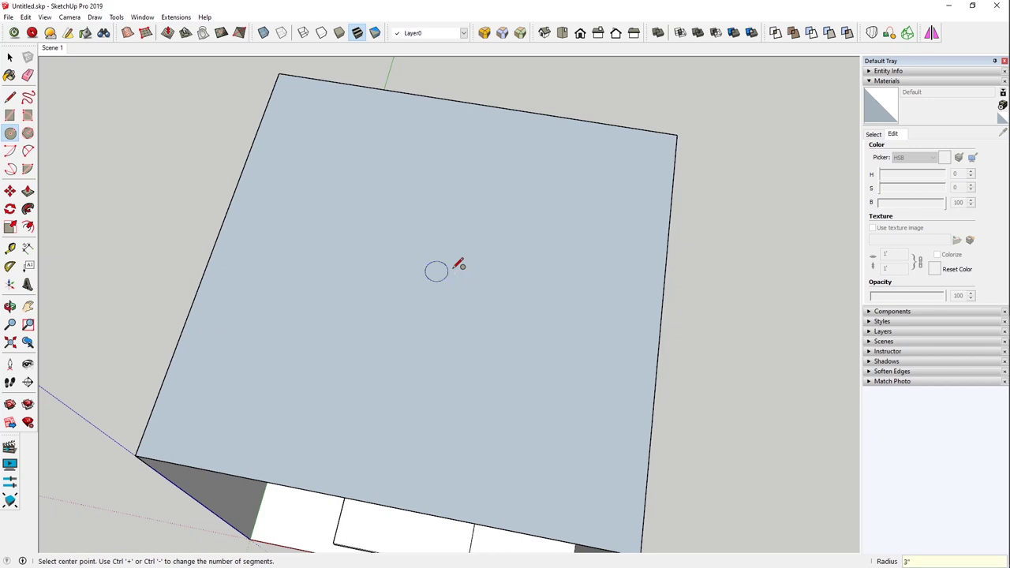
{"action": "middle_click_drag", "start_coordinate": [427, 306], "coordinate": [414, 82]}
{"action": "middle_click_drag", "start_coordinate": [453, 215], "coordinate": [426, 189]}
{"action": "left_click", "coordinate": [28, 226]}
Offset a ring around the ceiling circle and push/pull it into a thin rim
{"action": "left_click", "coordinate": [438, 183]}
{"action": "left_click", "coordinate": [403, 197]}
{"action": "scroll", "coordinate": [428, 181], "scroll_direction": "up", "scroll_amount": 5}
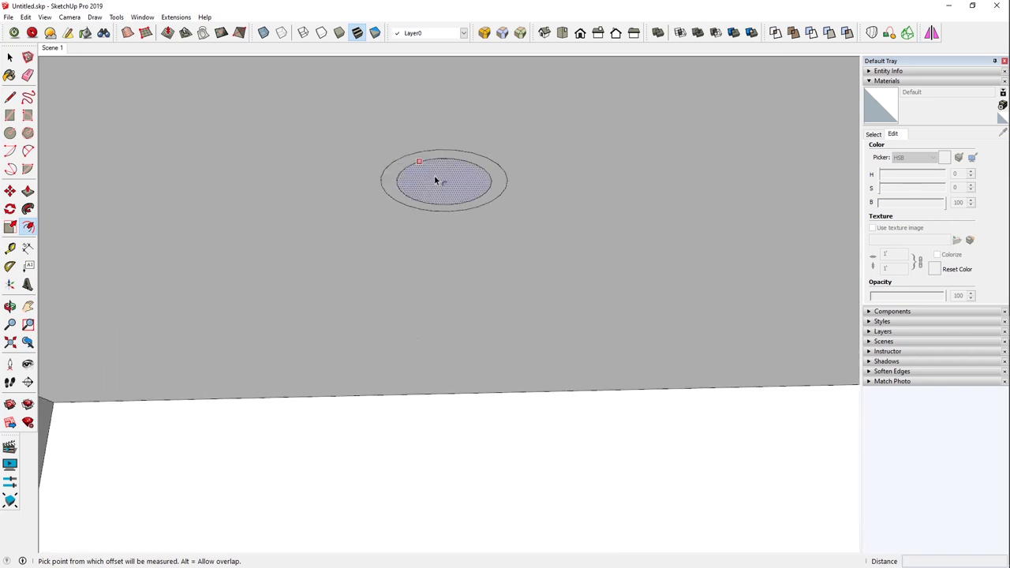
{"action": "key", "text": "p"}
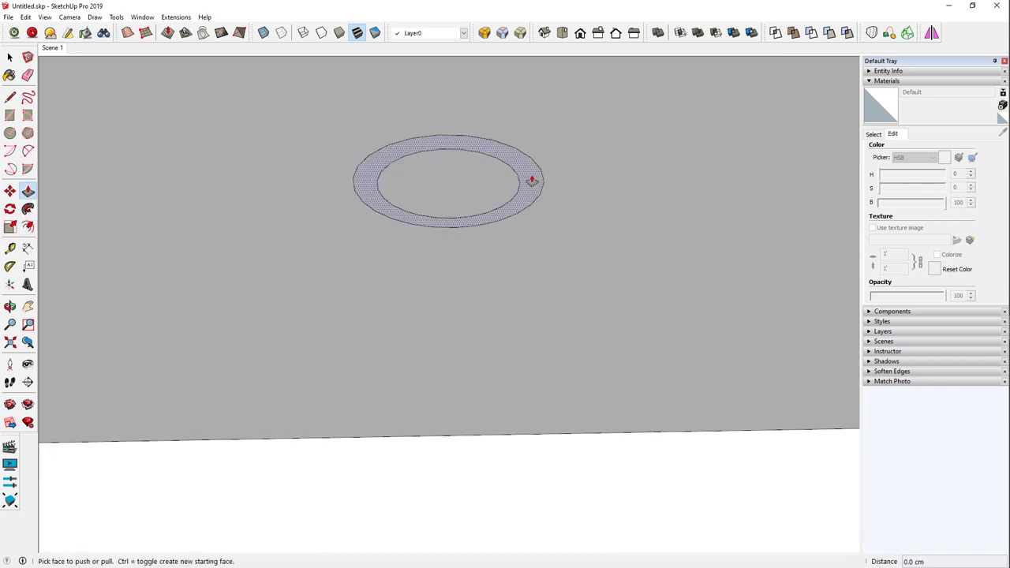
{"action": "left_click", "coordinate": [532, 181]}
{"action": "left_click", "coordinate": [529, 191]}
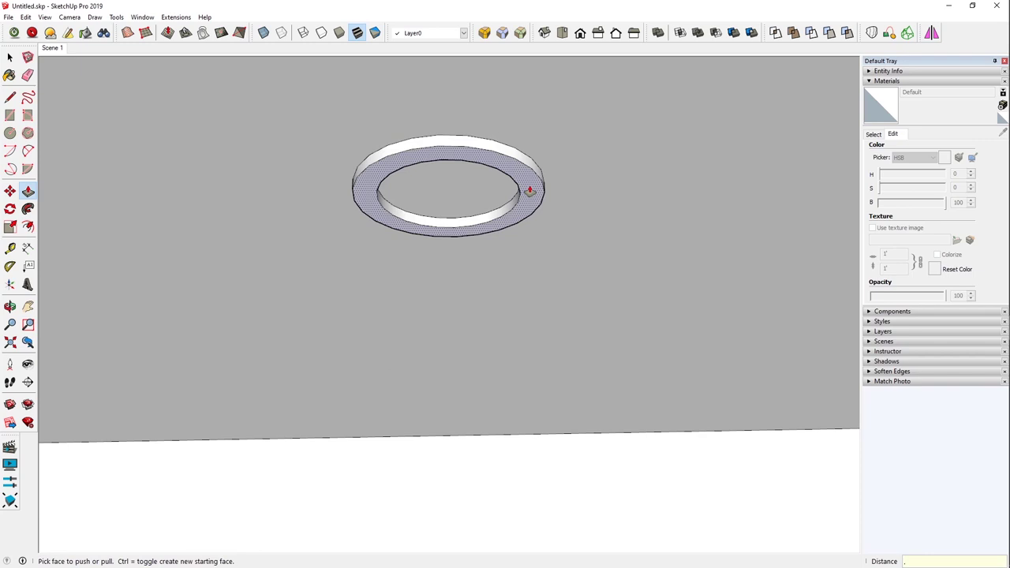
{"action": "left_click", "coordinate": [529, 191]}
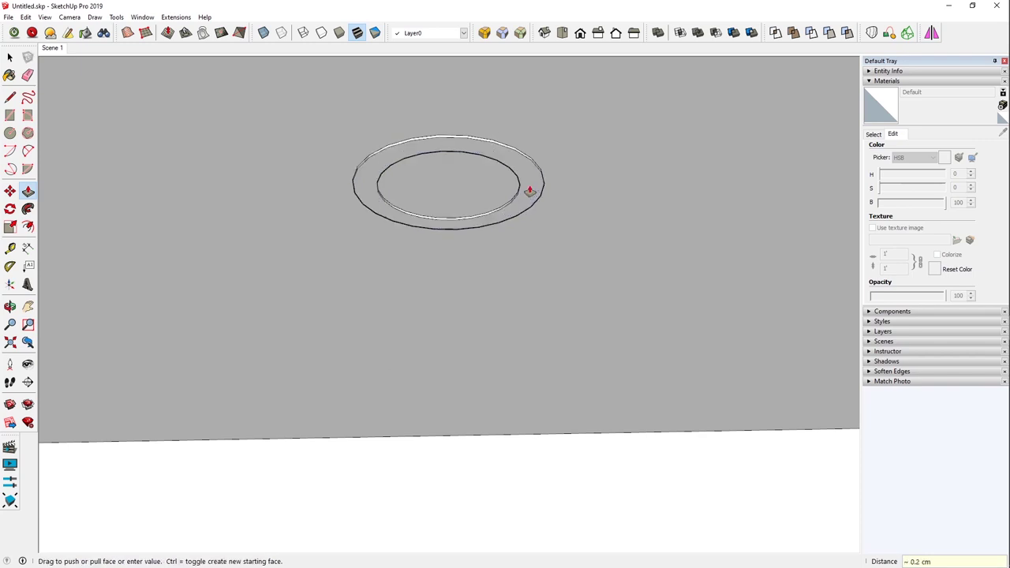
{"action": "key", "text": "space"}
Push the inner disc 2.3 cm up into the ceiling to recess it
{"action": "key", "text": "p"}
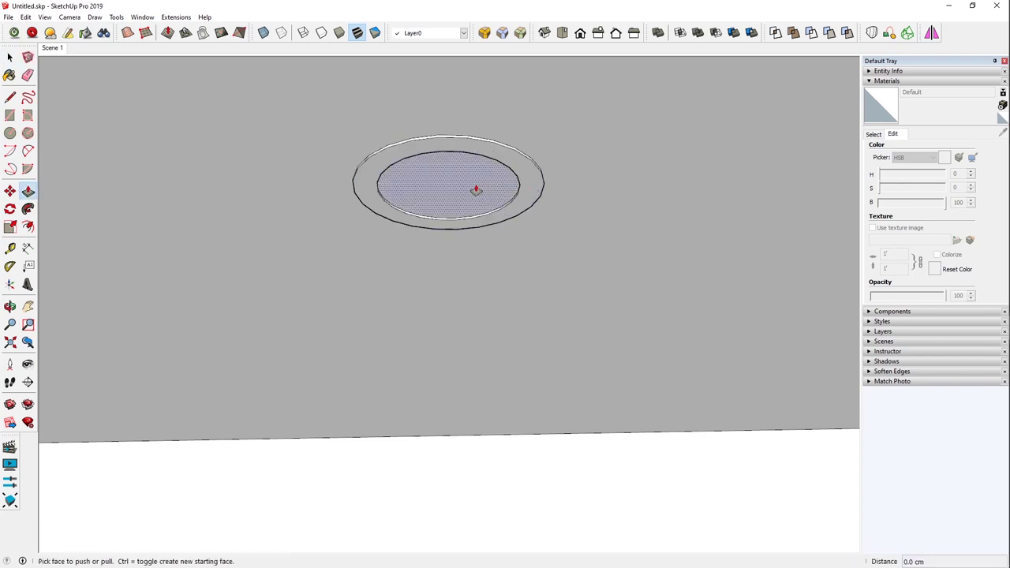
{"action": "left_click", "coordinate": [475, 190]}
{"action": "left_click", "coordinate": [459, 176]}
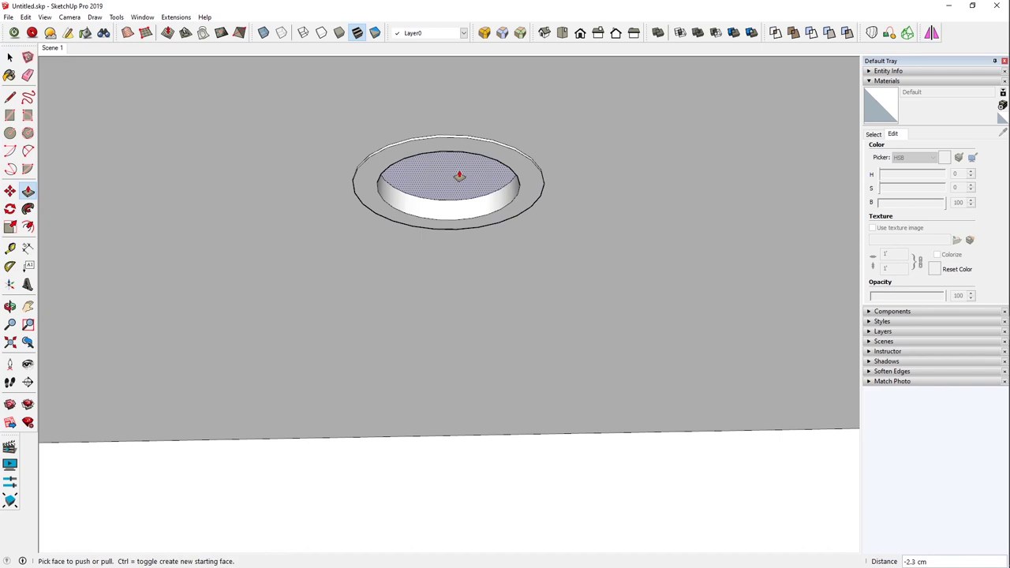
{"action": "left_click", "coordinate": [459, 176]}
{"action": "key", "text": "space"}
{"action": "middle_click_drag", "start_coordinate": [458, 170], "coordinate": [453, 197]}
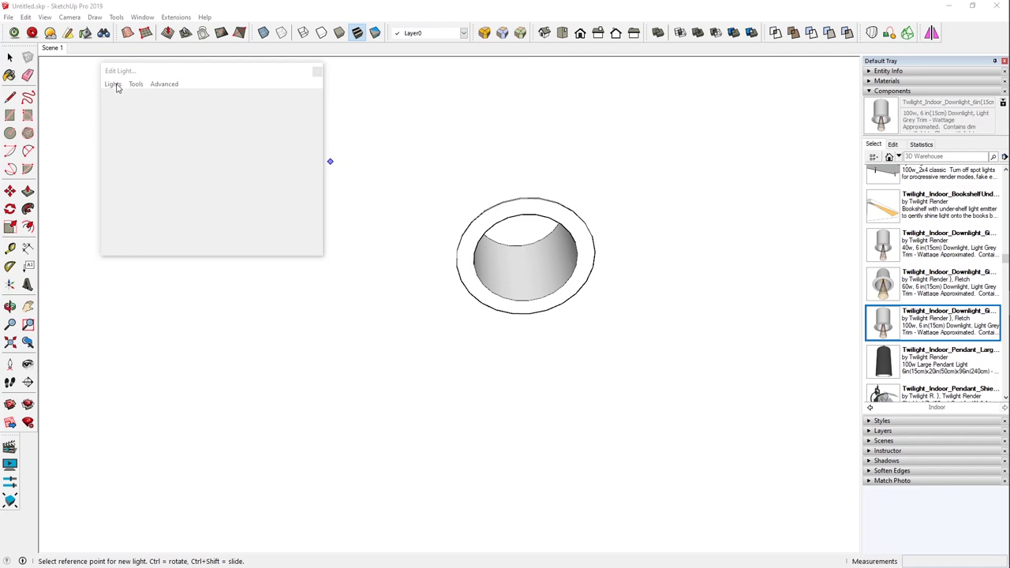
Place a 100 W Twilight spot light at the recessed can's centre, aimed straight down
{"action": "right_click", "coordinate": [525, 236]}
{"action": "left_click", "coordinate": [542, 255]}
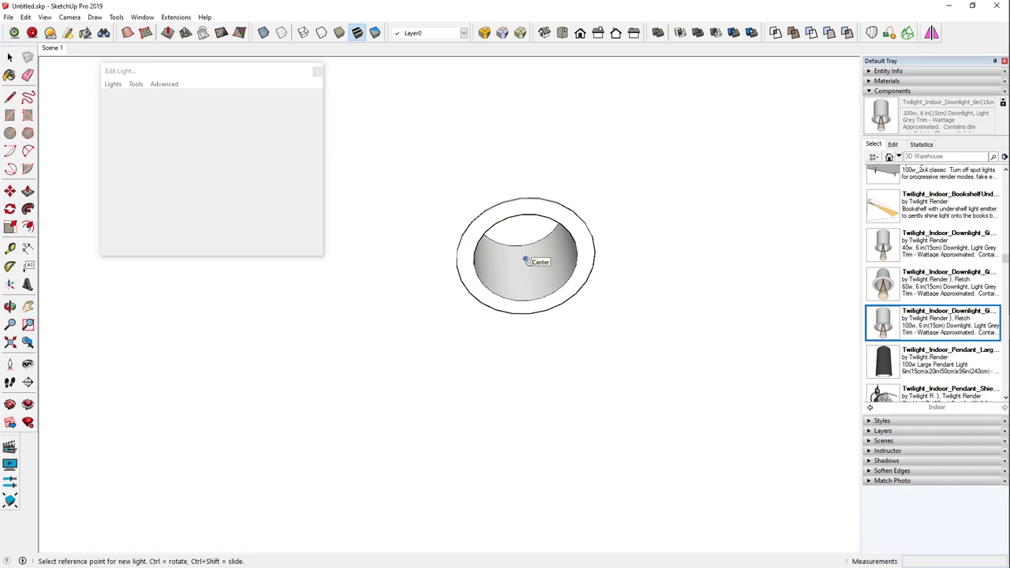
{"action": "left_click", "coordinate": [526, 261]}
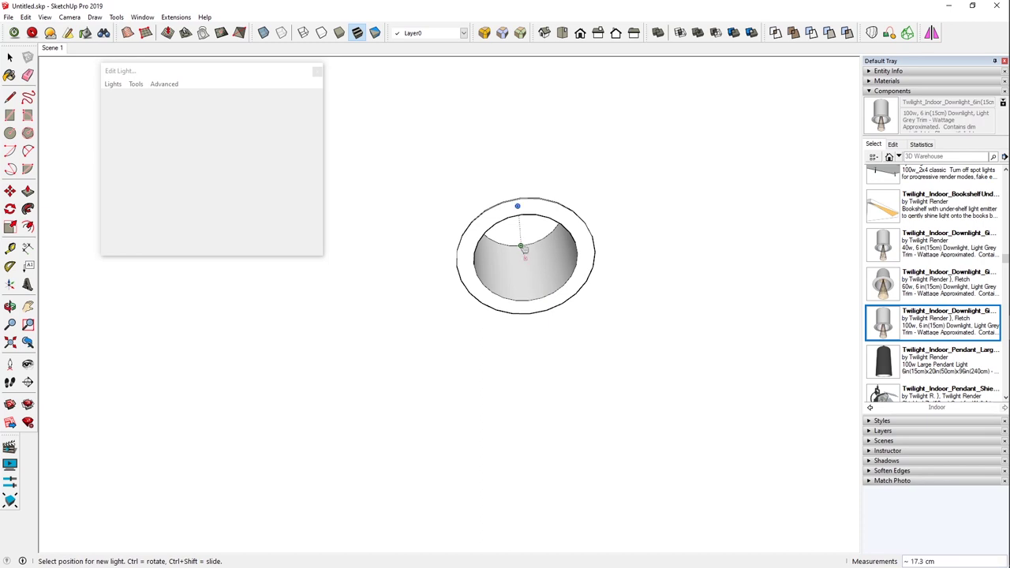
{"action": "left_click", "coordinate": [524, 239]}
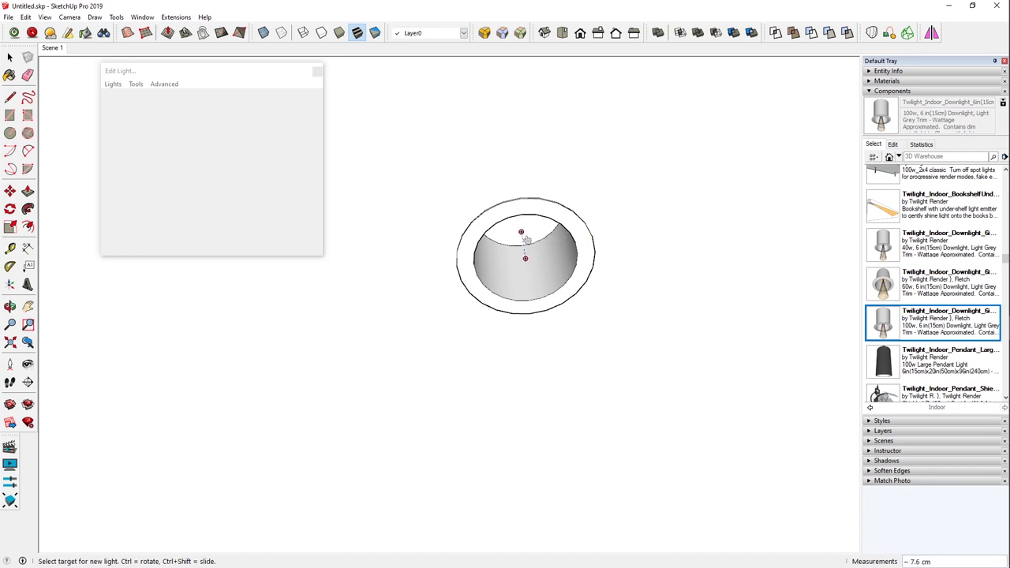
{"action": "left_click", "coordinate": [526, 260]}
{"action": "middle_click_drag", "start_coordinate": [516, 258], "coordinate": [496, 495]}
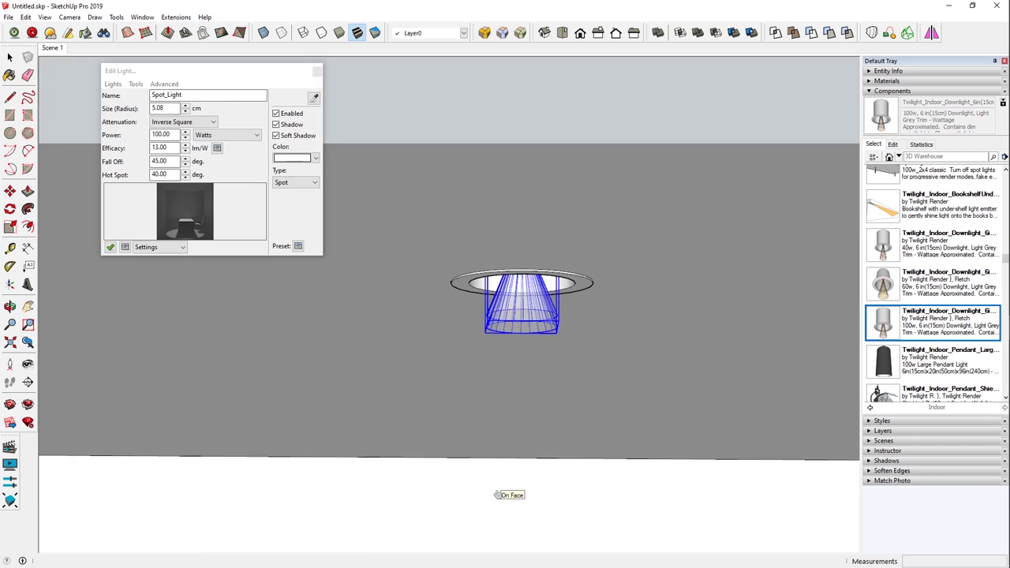
{"action": "left_click", "coordinate": [580, 33]}
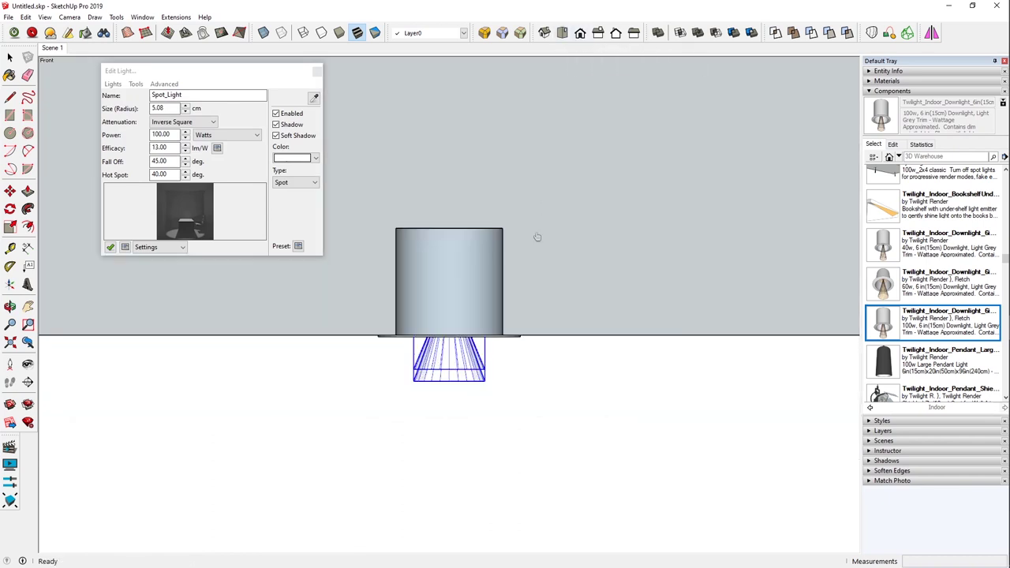
With X-ray on, set the spot light's Fall Off to 120 and Hot Spot to 20
{"action": "left_click", "coordinate": [263, 33]}
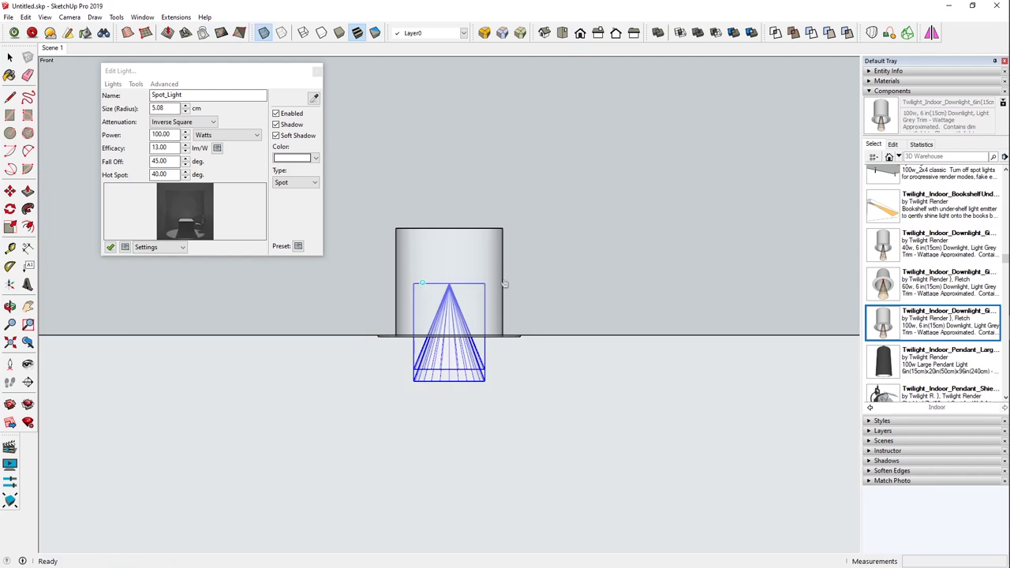
{"action": "double_click", "coordinate": [178, 161]}
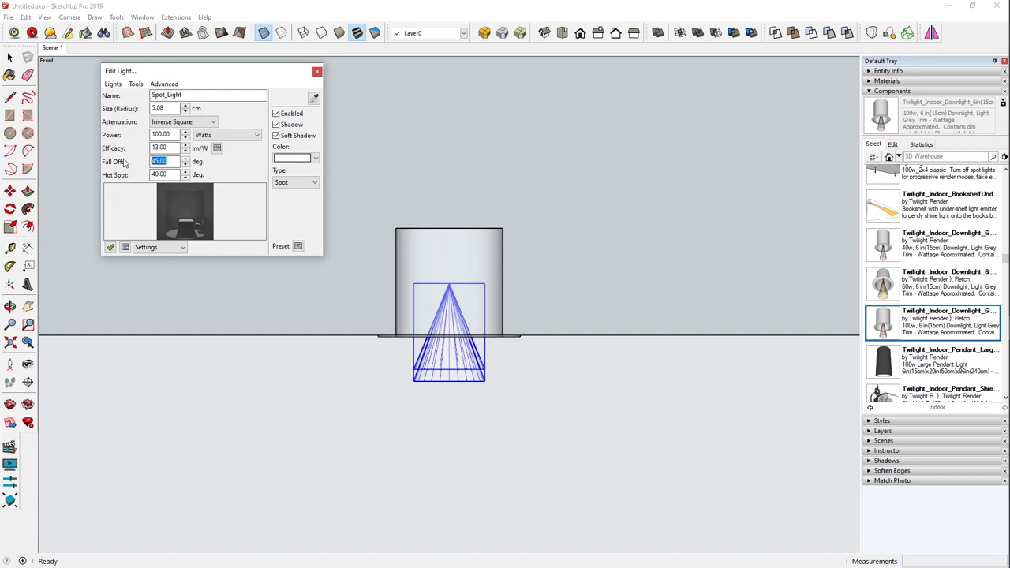
{"action": "type", "text": "120"}
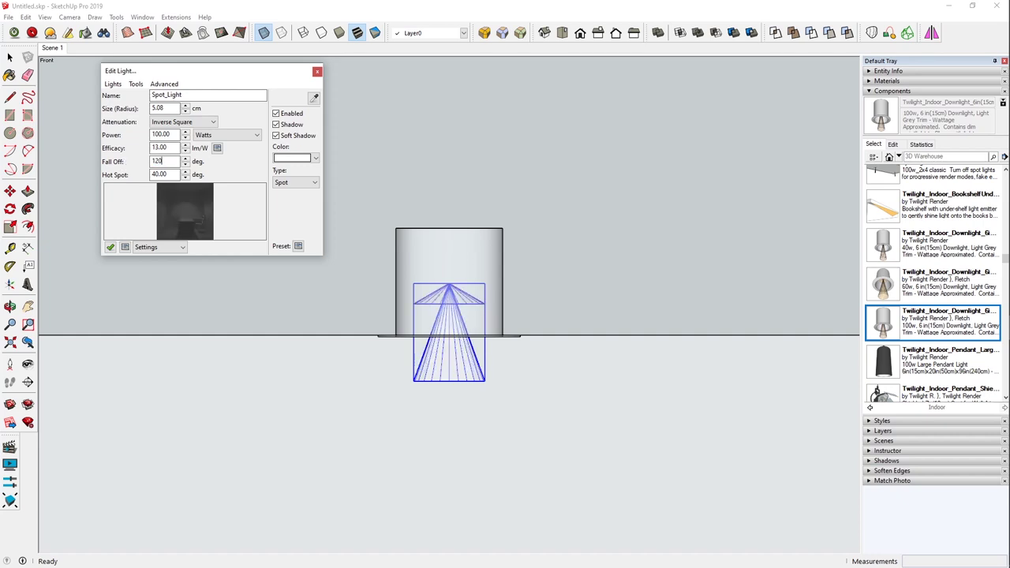
{"action": "left_click_drag", "start_coordinate": [167, 176], "coordinate": [139, 179]}
{"action": "type", "text": "20"}
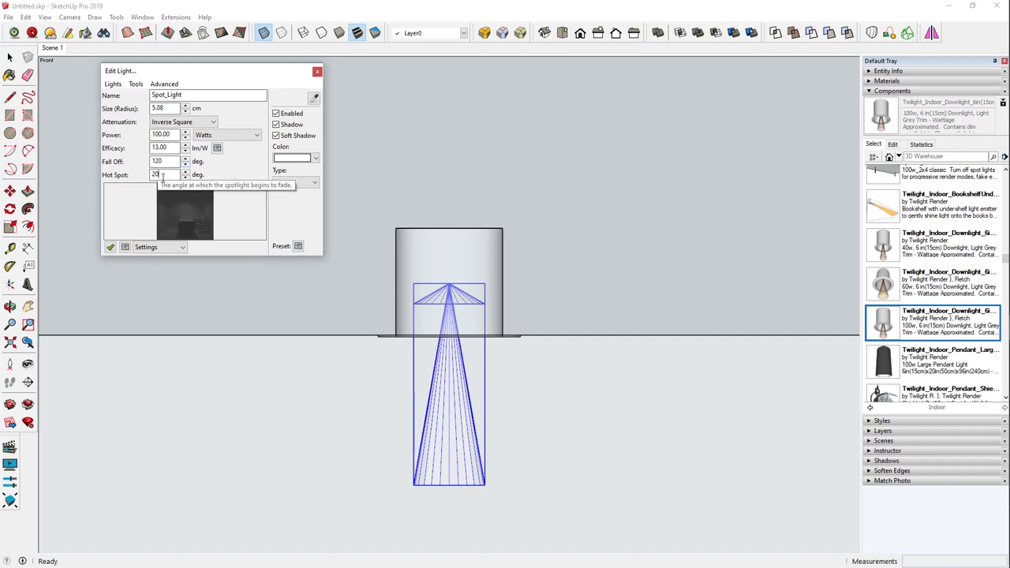
{"action": "right_click", "coordinate": [454, 434]}
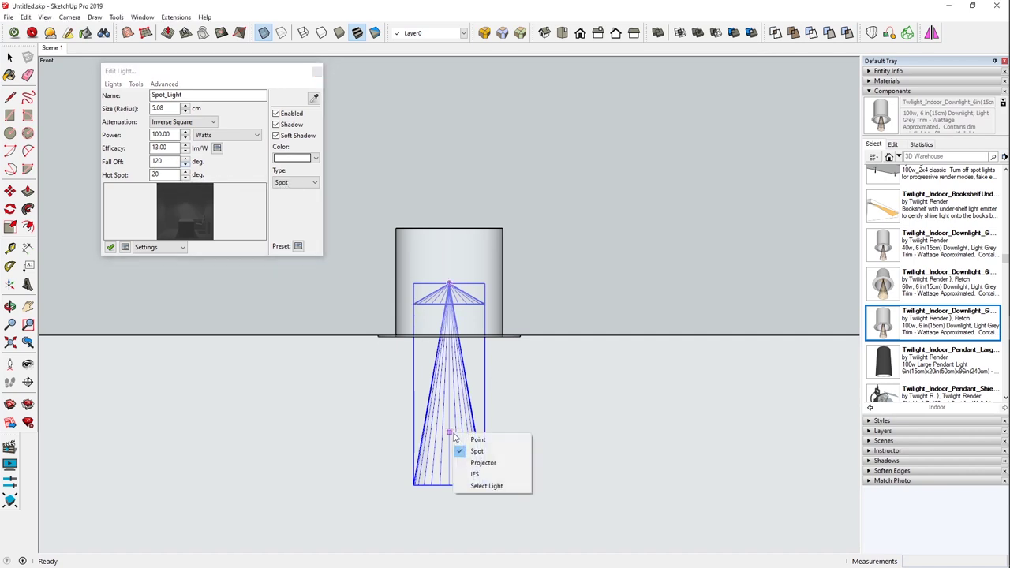
{"action": "left_click", "coordinate": [10, 58]}
{"action": "right_click", "coordinate": [449, 429]}
Re-aim the spot light's target so it points straight down
{"action": "mouse_move", "coordinate": [499, 317]}
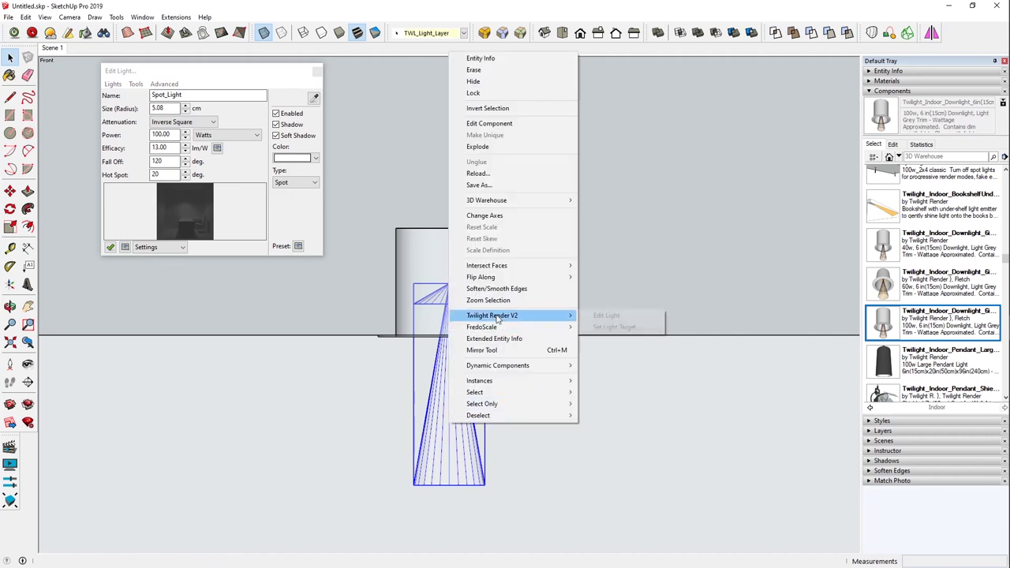
{"action": "left_click", "coordinate": [641, 330]}
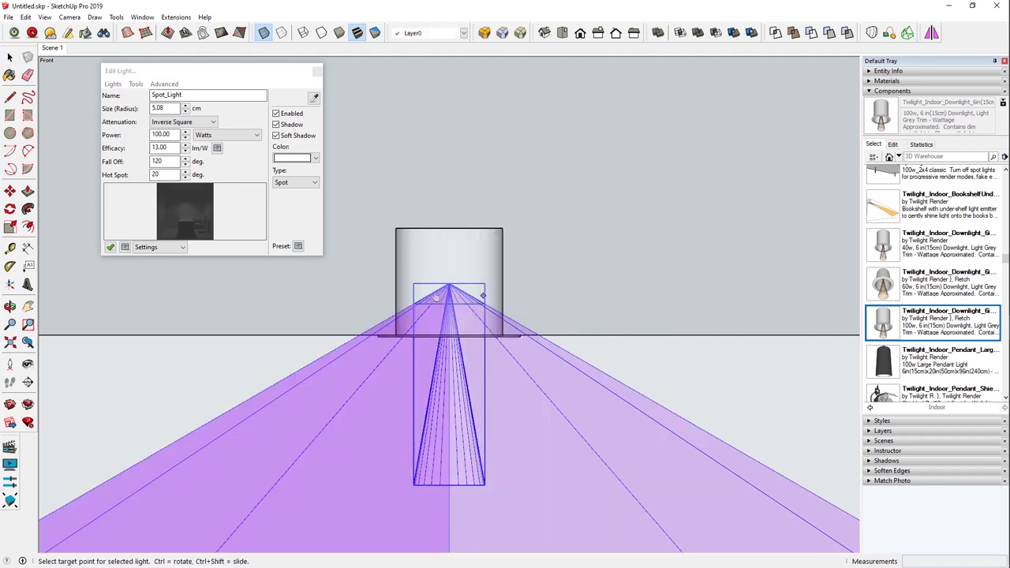
{"action": "left_click", "coordinate": [496, 426]}
{"action": "middle_click_drag", "start_coordinate": [495, 424], "coordinate": [548, 349]}
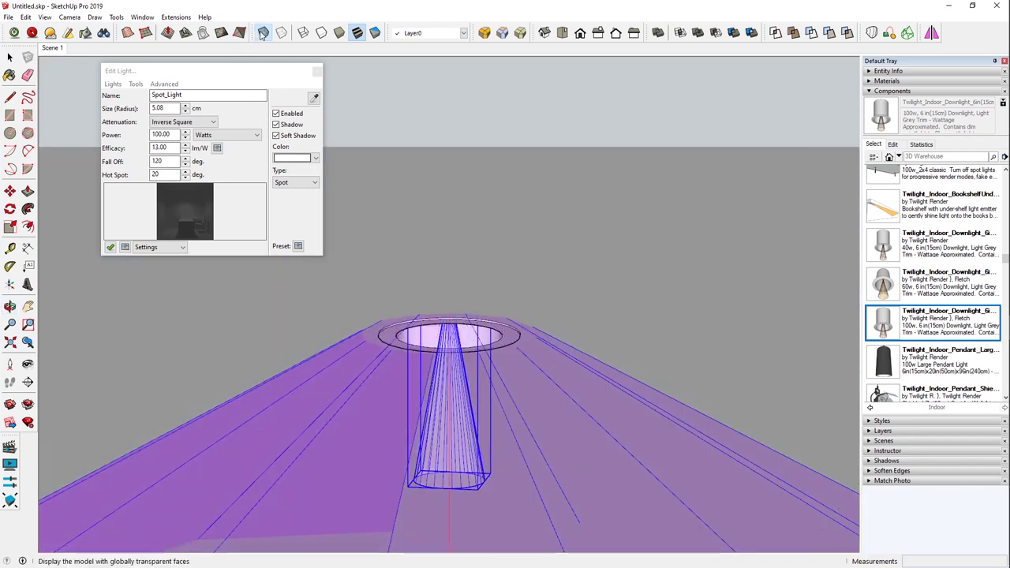
{"action": "left_click", "coordinate": [474, 384]}
{"action": "middle_click_drag", "start_coordinate": [476, 385], "coordinate": [465, 321]}
{"action": "scroll", "coordinate": [465, 321], "scroll_direction": "up", "scroll_amount": 3}
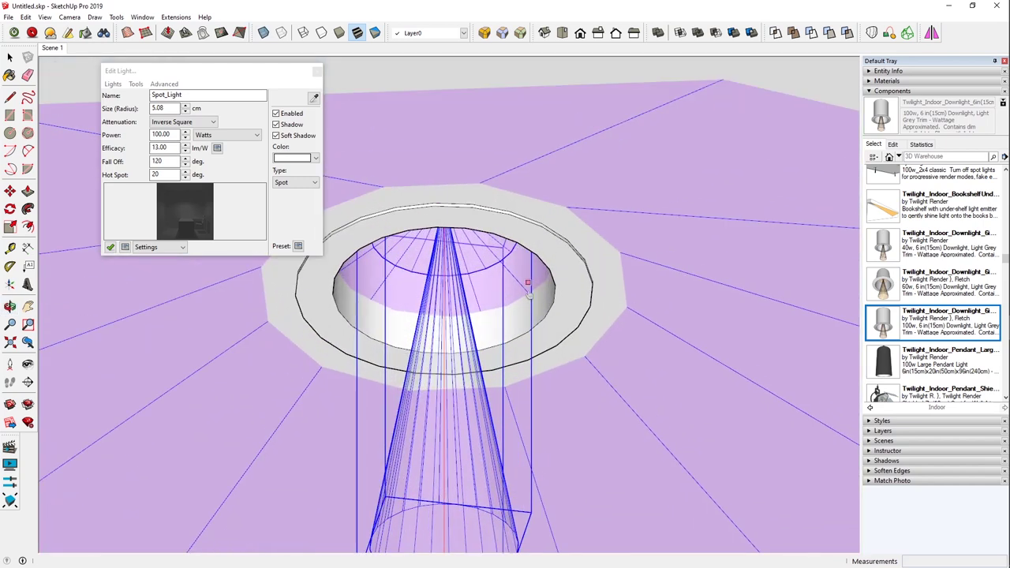
{"action": "mouse_move", "coordinate": [483, 336]}
{"action": "middle_mouse_down"}
{"action": "mouse_move", "coordinate": [433, 300]}
{"action": "mouse_move", "coordinate": [444, 256]}
{"action": "mouse_move", "coordinate": [624, 289]}
{"action": "middle_mouse_up"}
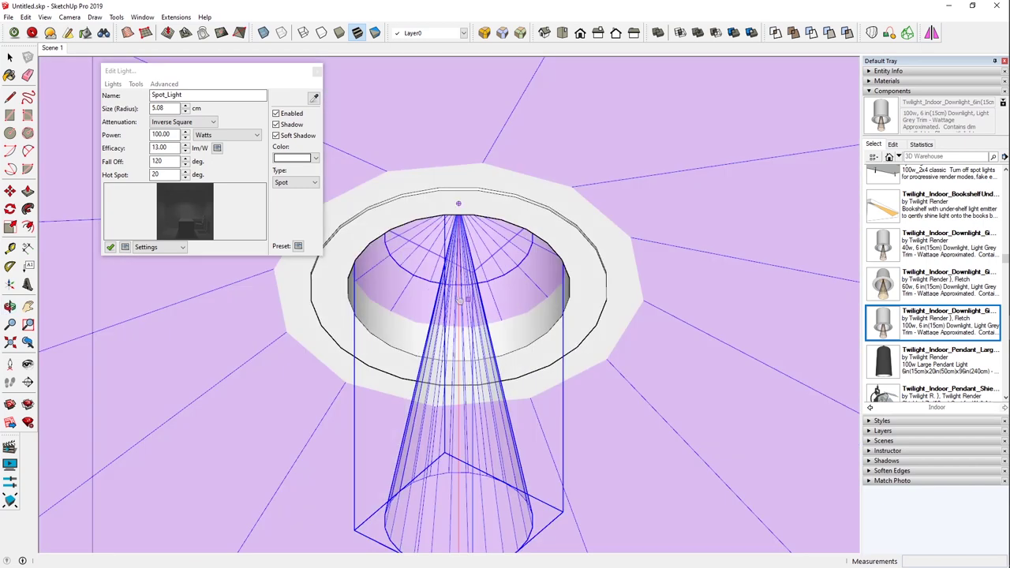
Move the spot light 3 cm along the vertical axis within its housing
{"action": "left_click", "coordinate": [9, 57]}
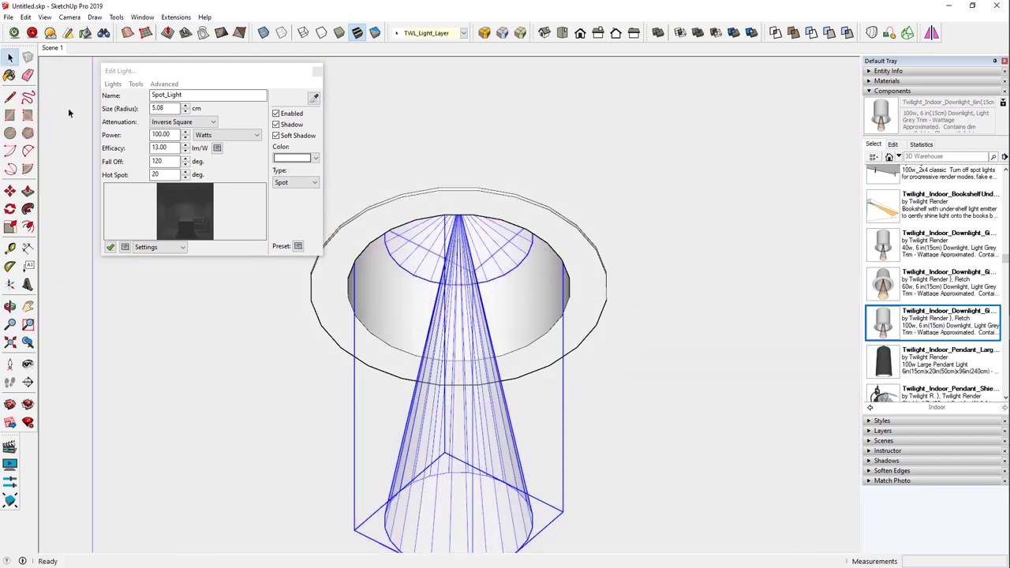
{"action": "key", "text": "m"}
{"action": "left_click", "coordinate": [457, 382]}
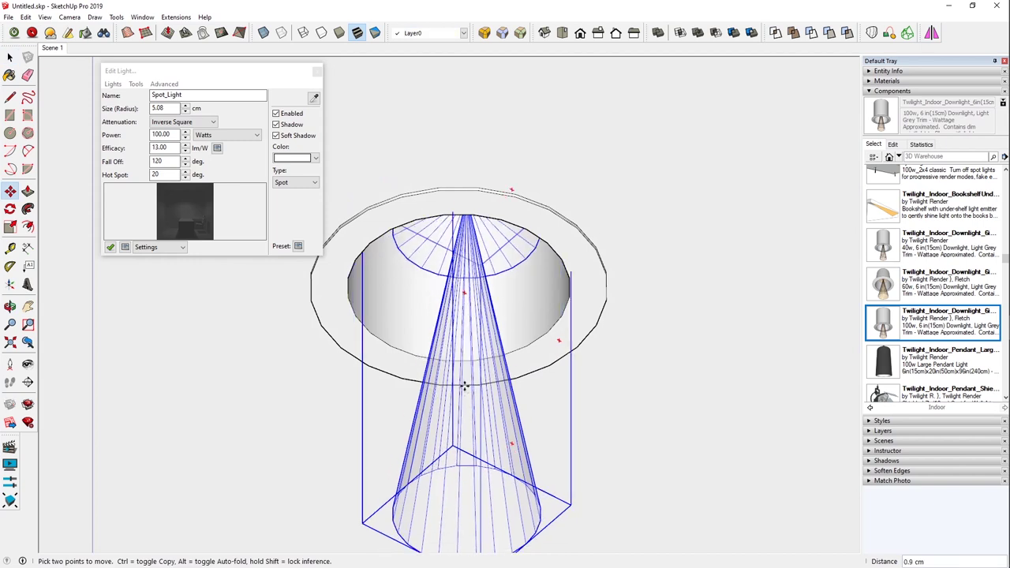
{"action": "left_click", "coordinate": [463, 371]}
{"action": "type", "text": "3"}
{"action": "key", "text": "Return"}
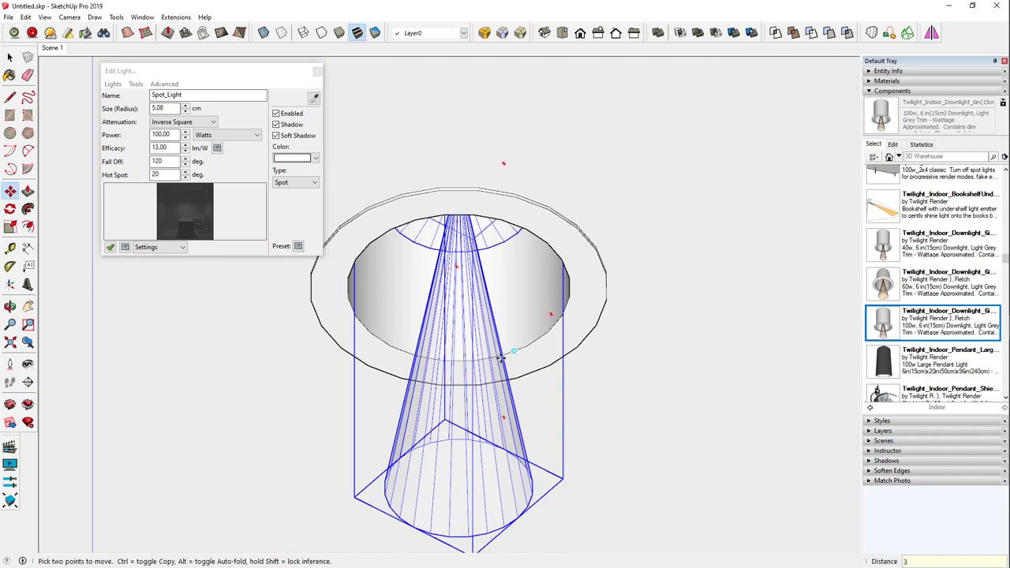
Re-check the spot light's target aim, then return to the Scene 1 view
{"action": "right_click", "coordinate": [483, 358]}
{"action": "mouse_move", "coordinate": [525, 461]}
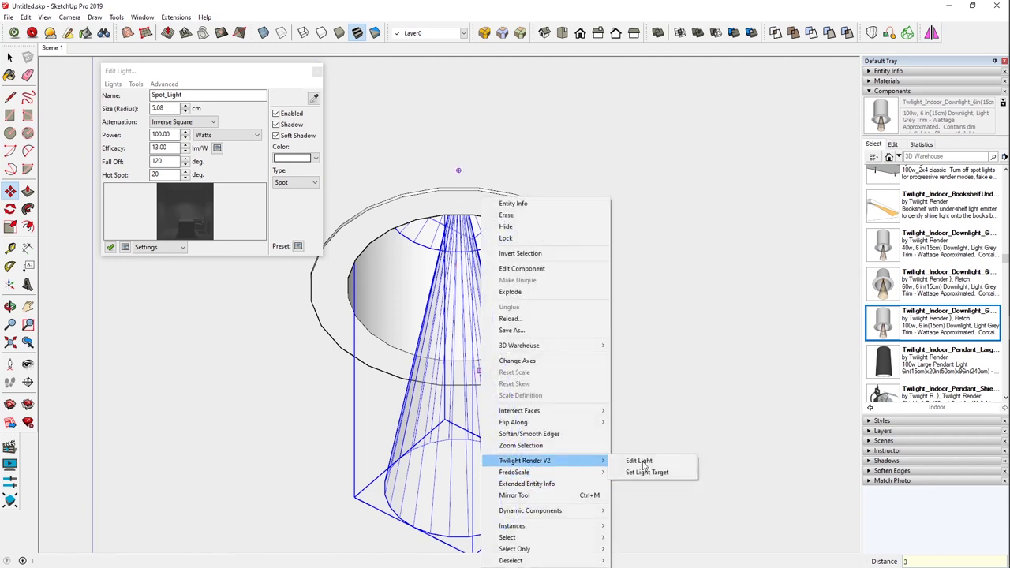
{"action": "left_click", "coordinate": [640, 469]}
{"action": "middle_click_drag", "start_coordinate": [459, 387], "coordinate": [460, 162]}
{"action": "left_click", "coordinate": [9, 56]}
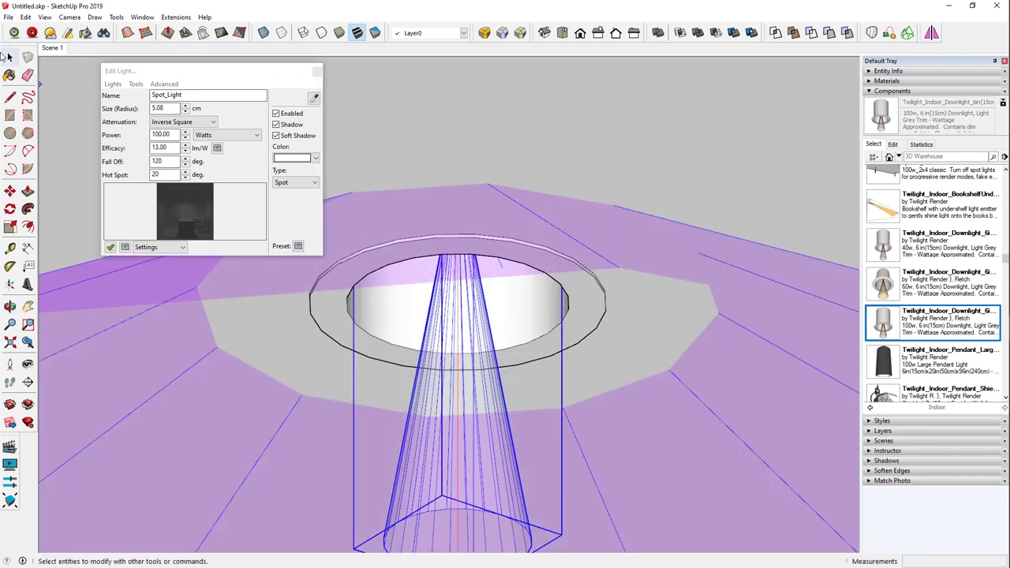
{"action": "left_click", "coordinate": [53, 48]}
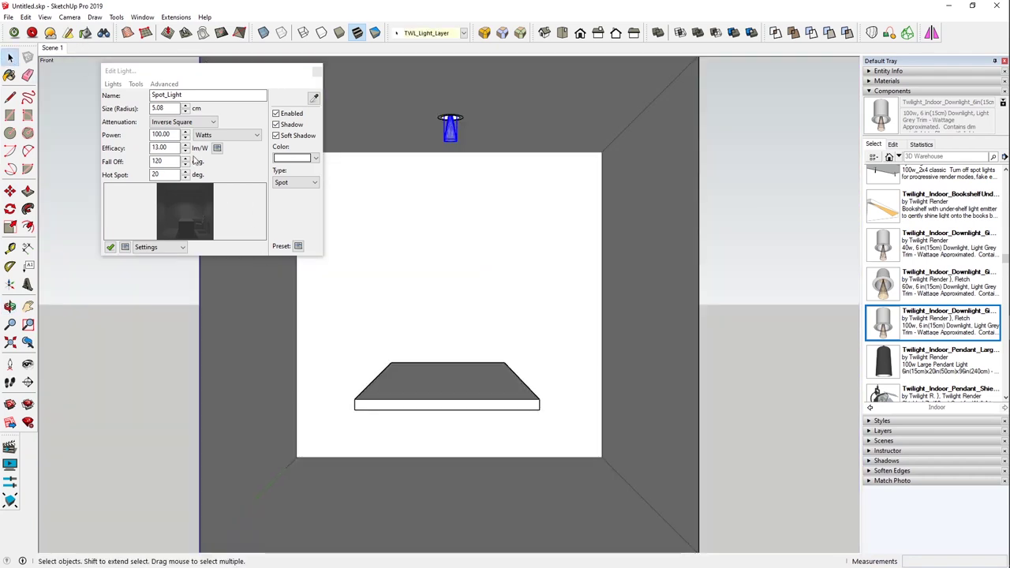
Test-render the room at the 04. Medium preset, then switch back to 01. Prelim
{"action": "left_click", "coordinate": [833, 367]}
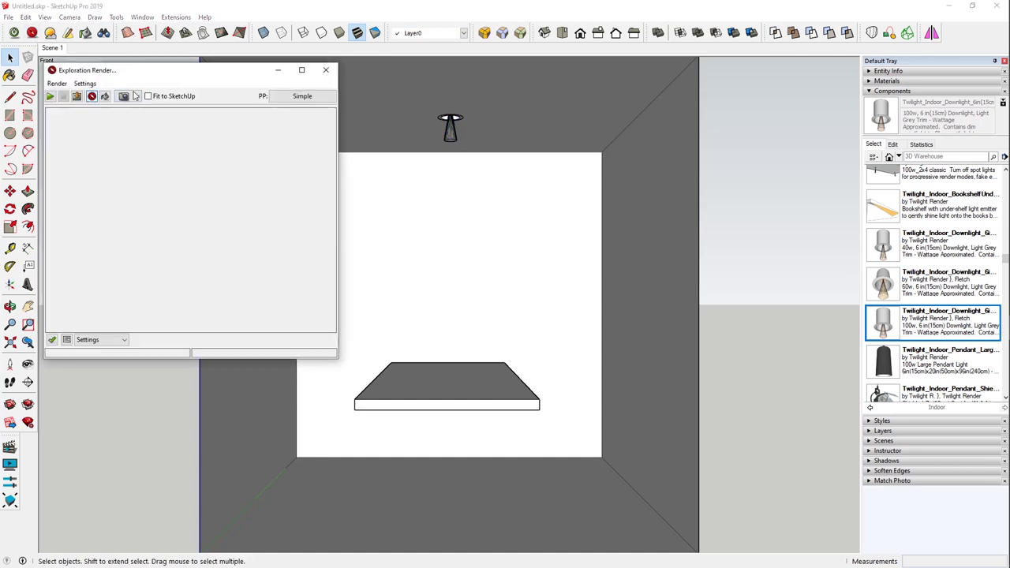
{"action": "left_click_drag", "start_coordinate": [232, 75], "coordinate": [243, 236]}
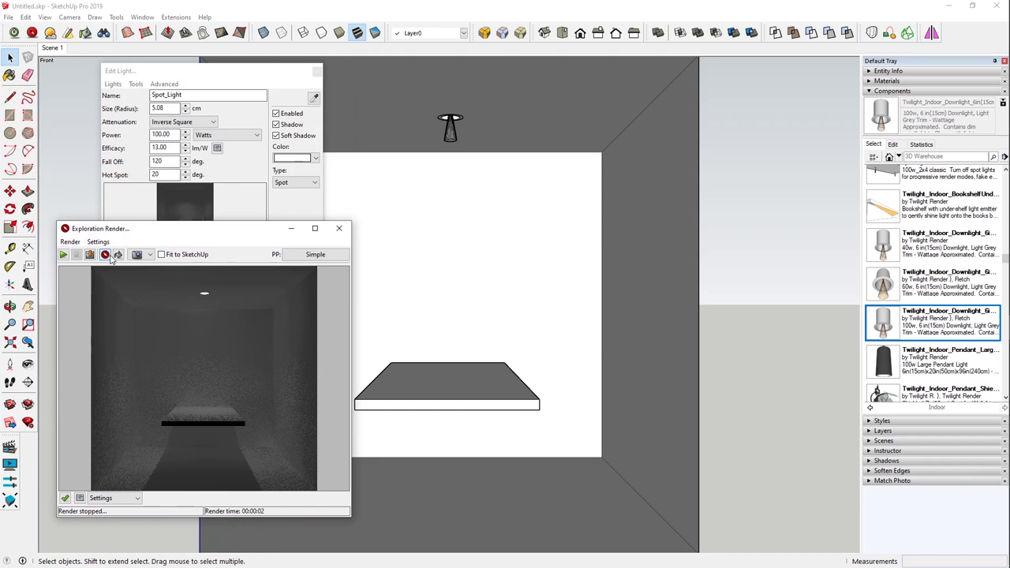
{"action": "left_click", "coordinate": [135, 499]}
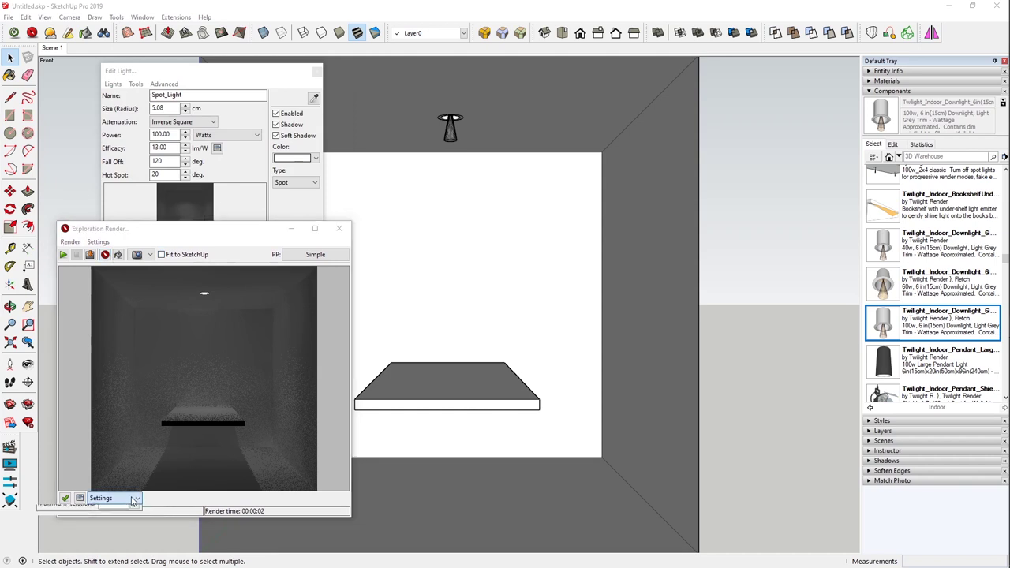
{"action": "left_click", "coordinate": [86, 498]}
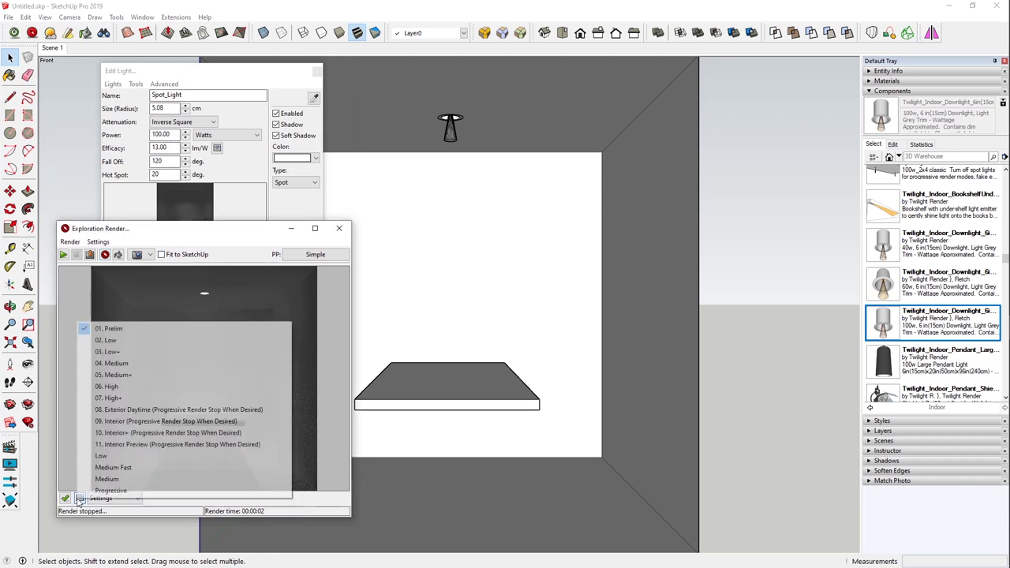
{"action": "left_click", "coordinate": [100, 364]}
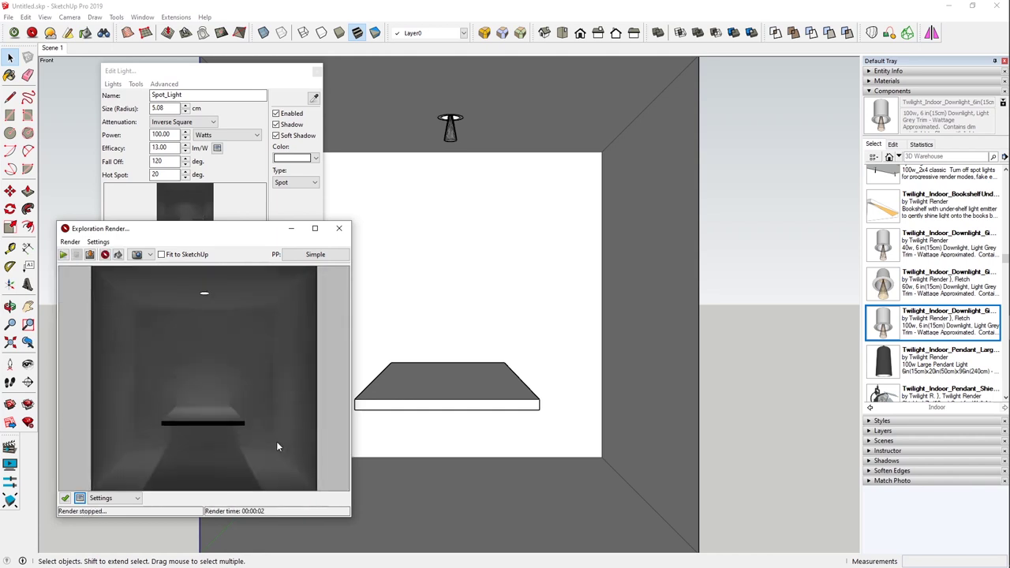
{"action": "left_click", "coordinate": [110, 498]}
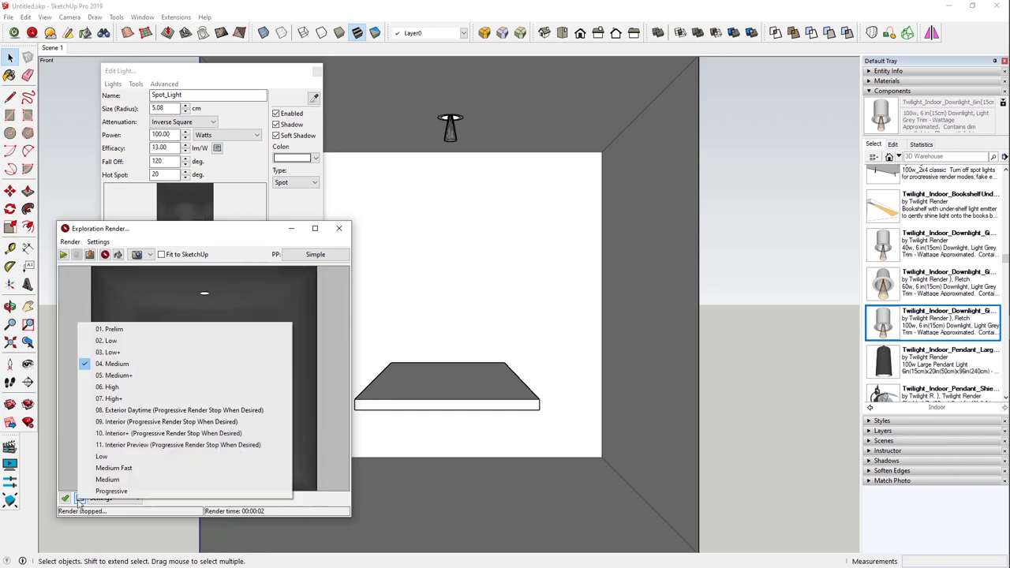
{"action": "left_click", "coordinate": [264, 329]}
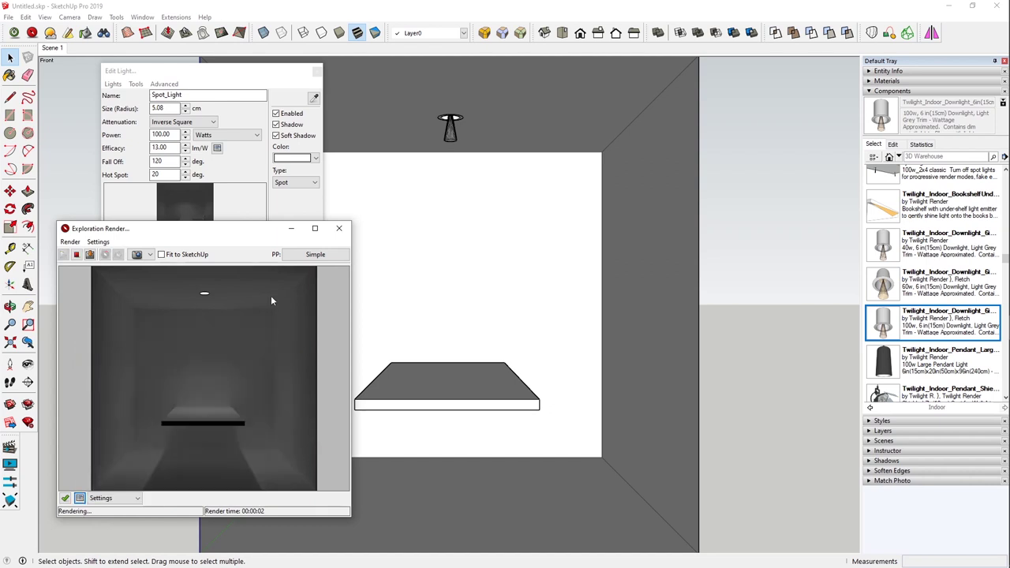
Set the ceiling spot light's colour to pale yellow, enable X-Ray, and box-select the light
{"action": "left_click", "coordinate": [450, 128]}
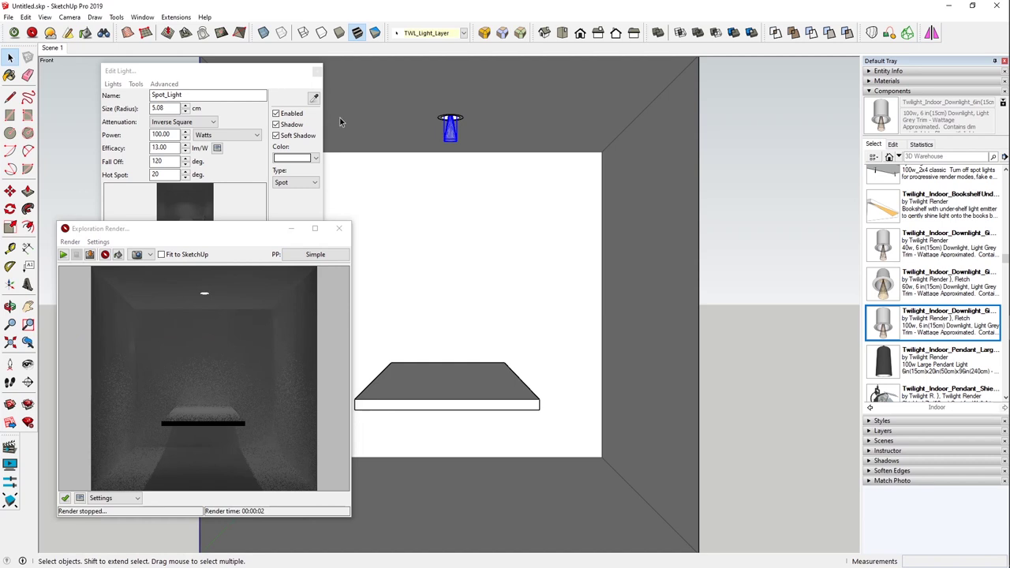
{"action": "left_click", "coordinate": [294, 158]}
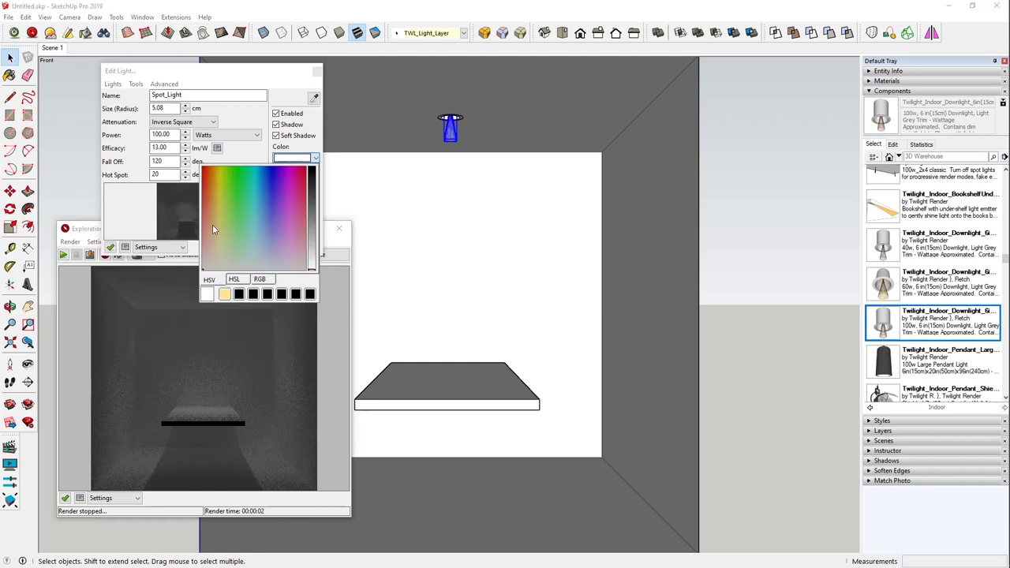
{"action": "left_click", "coordinate": [224, 294]}
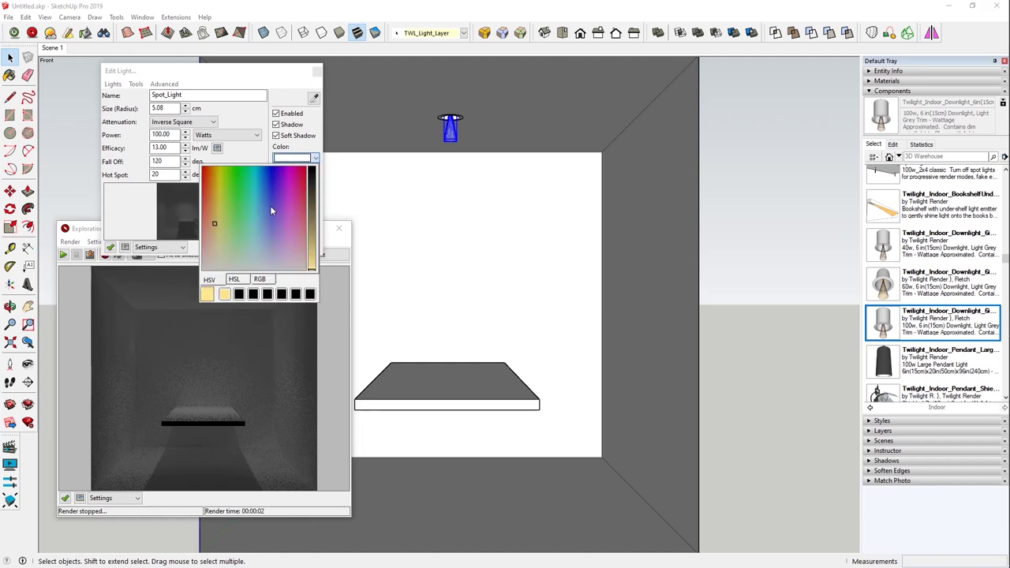
{"action": "left_click", "coordinate": [253, 79]}
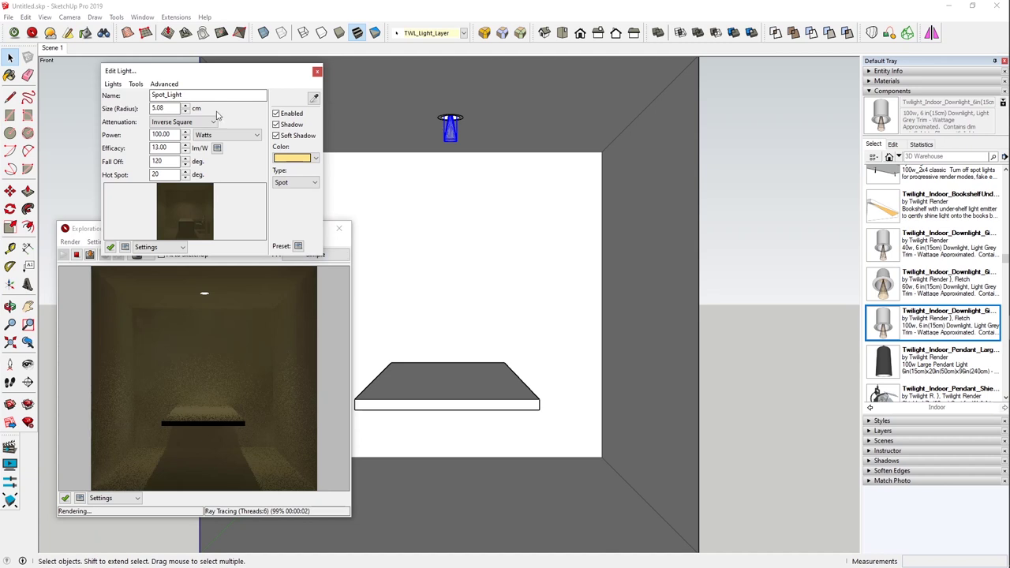
{"action": "left_click", "coordinate": [380, 188]}
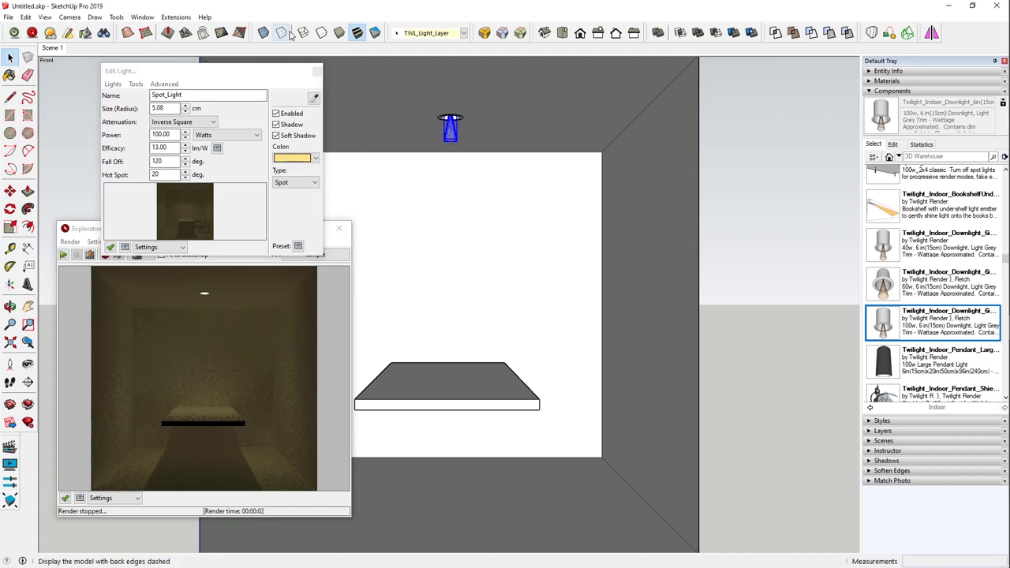
{"action": "left_click", "coordinate": [265, 37]}
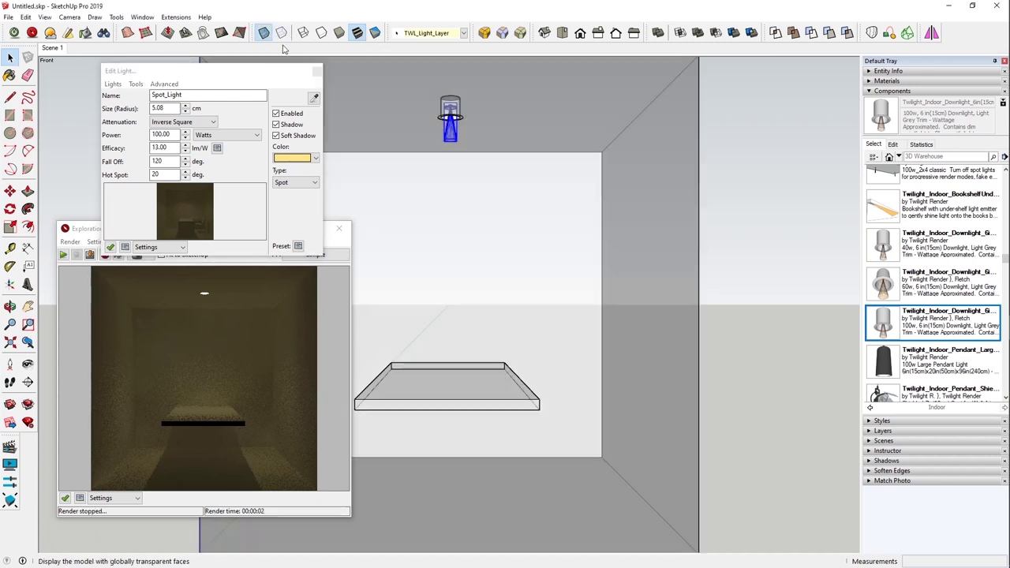
{"action": "left_click_drag", "start_coordinate": [422, 80], "coordinate": [473, 153]}
Make the selected spot light and can into a component named CanLight-100w
{"action": "right_click", "coordinate": [452, 135]}
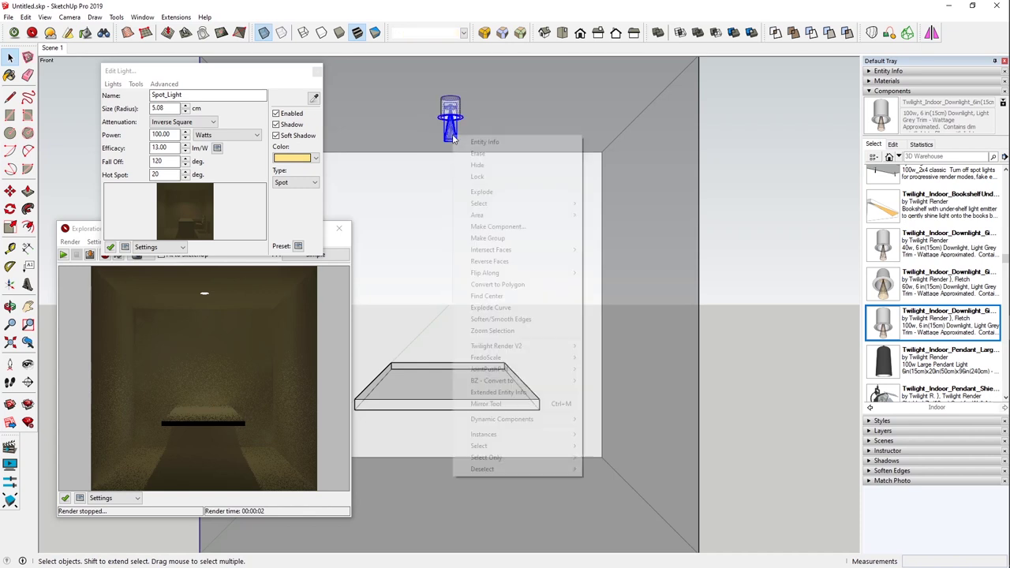
{"action": "left_click", "coordinate": [492, 228]}
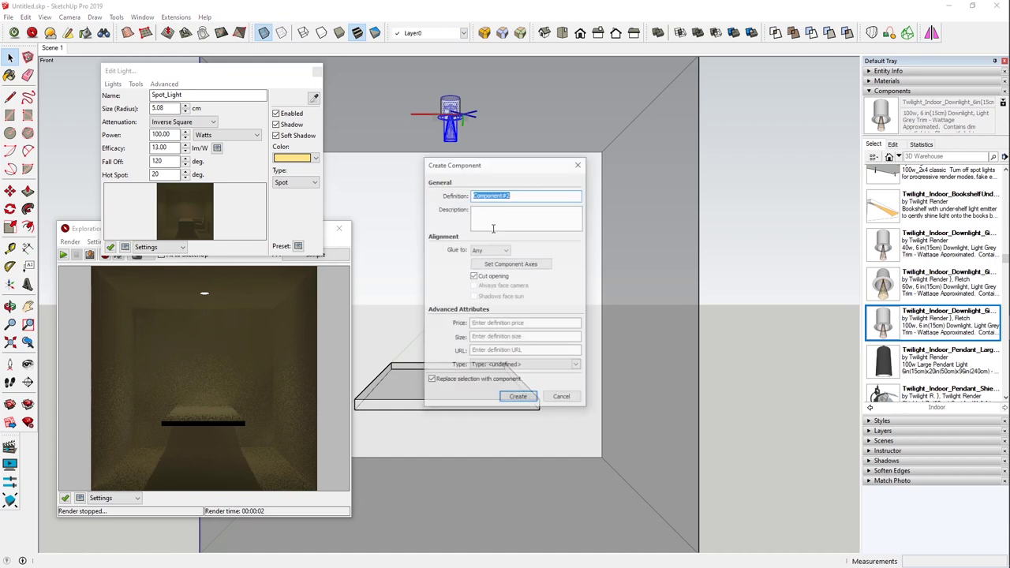
{"action": "type", "text": "CanLight-100w"}
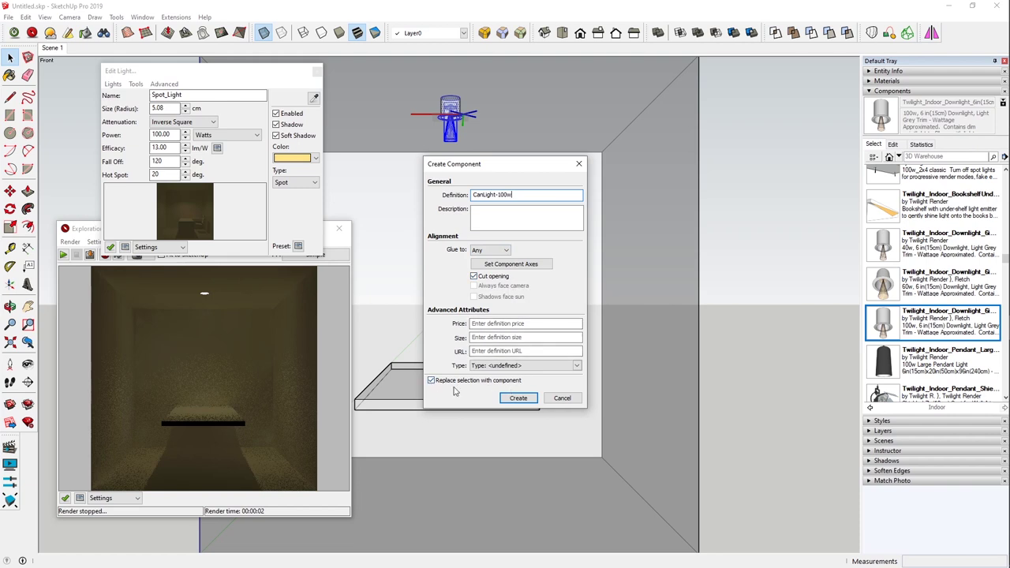
{"action": "left_click", "coordinate": [519, 398]}
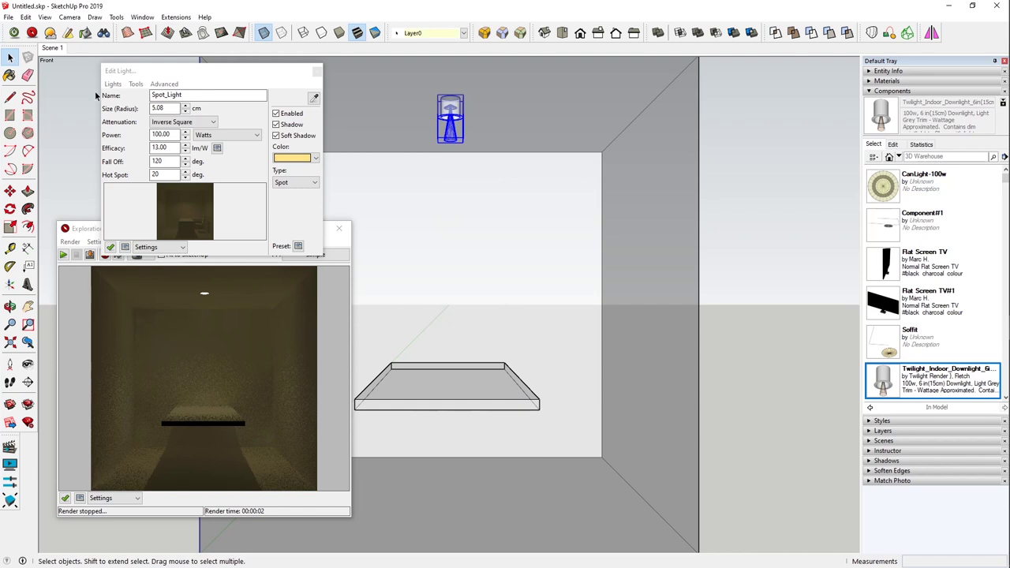
{"action": "middle_click_drag", "start_coordinate": [421, 225], "coordinate": [490, 228]}
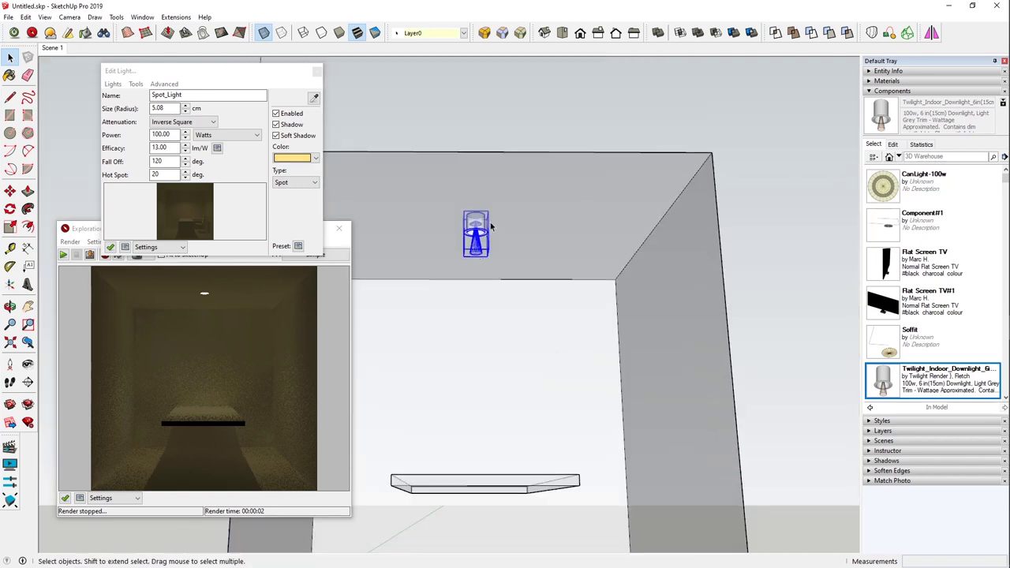
Switch to a parallel-projection Top view and close the Edit Light window
{"action": "left_click", "coordinate": [562, 32]}
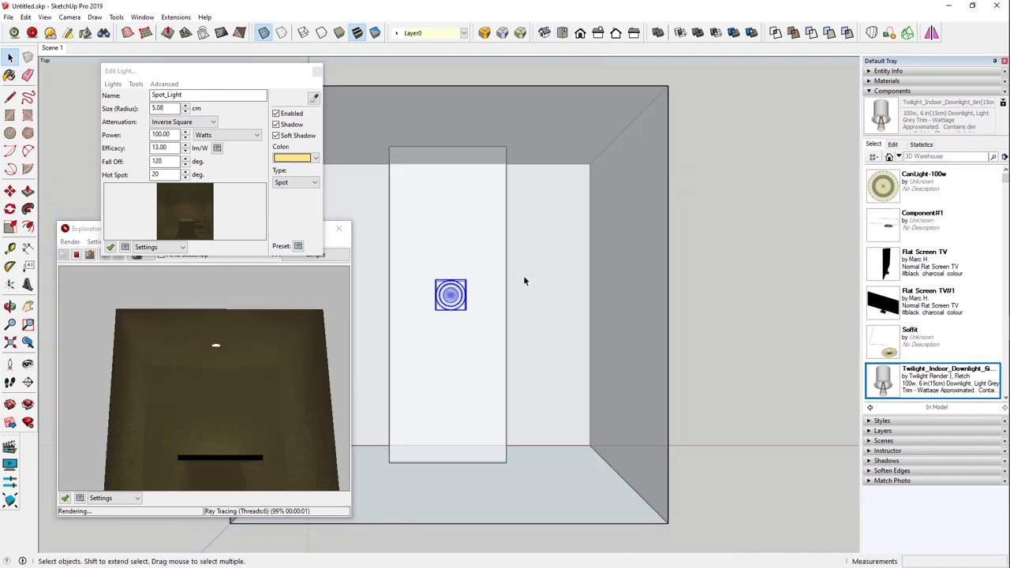
{"action": "scroll", "coordinate": [523, 275], "scroll_direction": "down", "scroll_amount": 3}
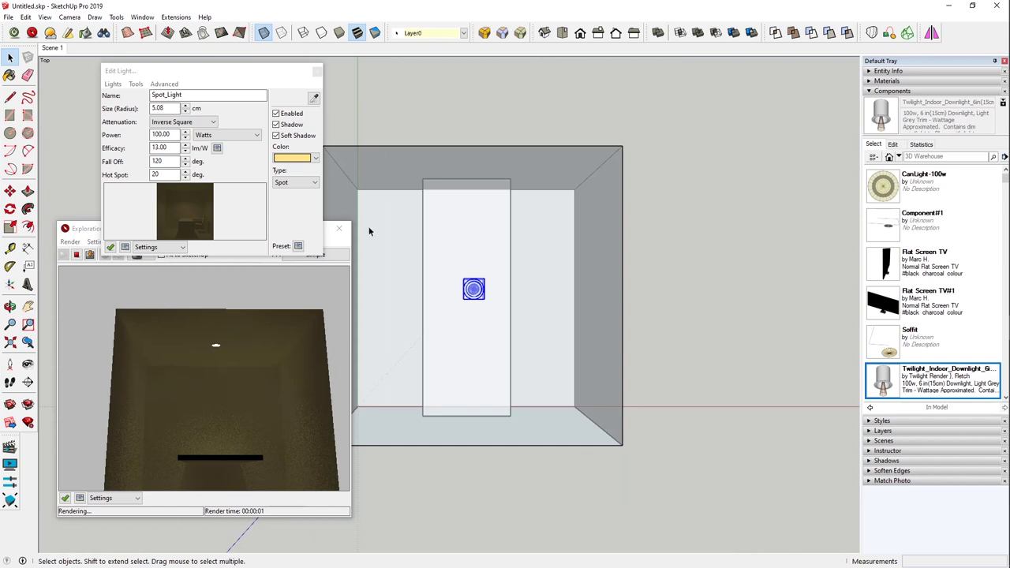
{"action": "left_click", "coordinate": [334, 237]}
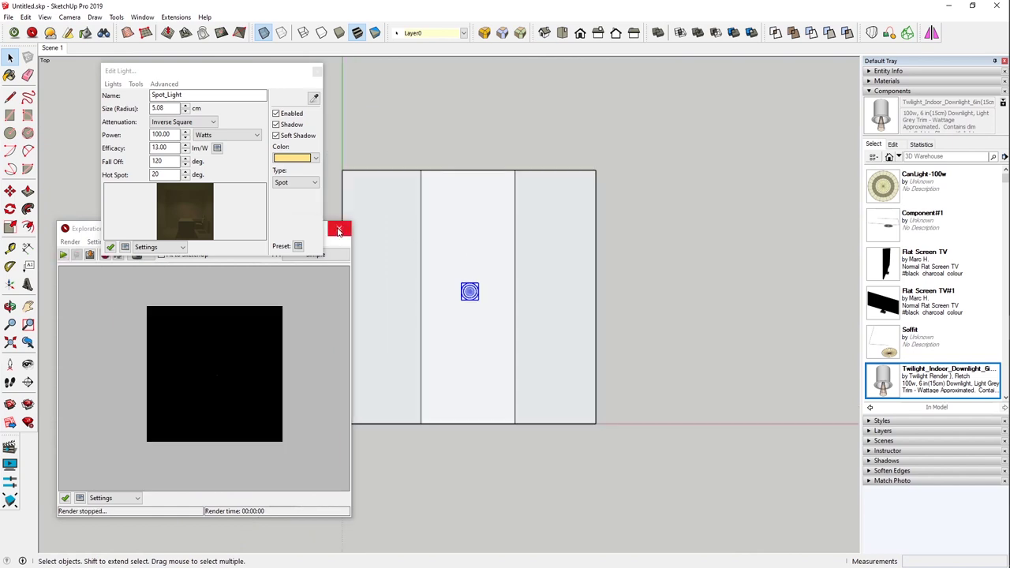
{"action": "left_click", "coordinate": [318, 73]}
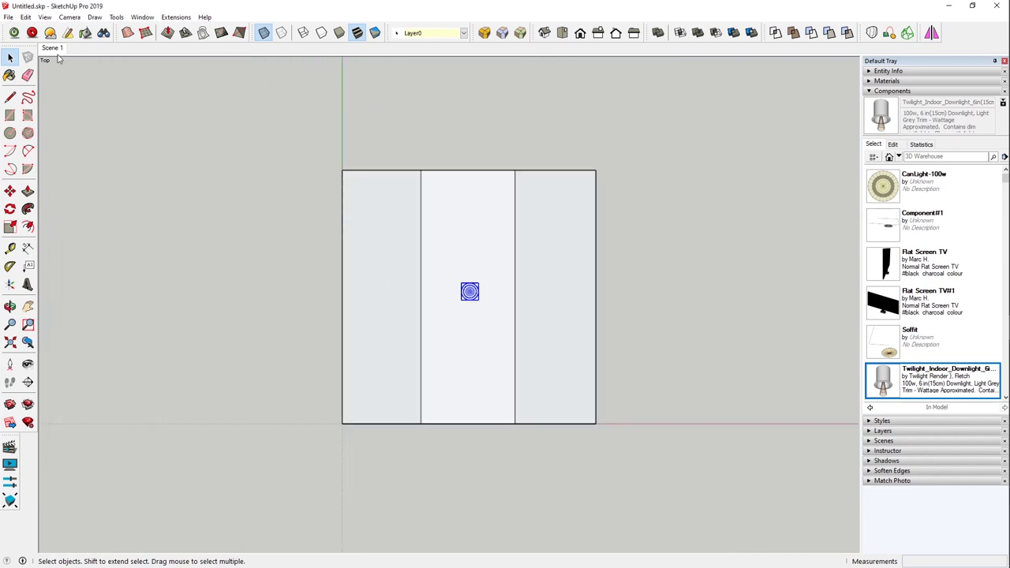
{"action": "left_click", "coordinate": [11, 58]}
Position the downlight over the left ceiling strip and copy it to the lower-left spot
{"action": "key", "text": "m"}
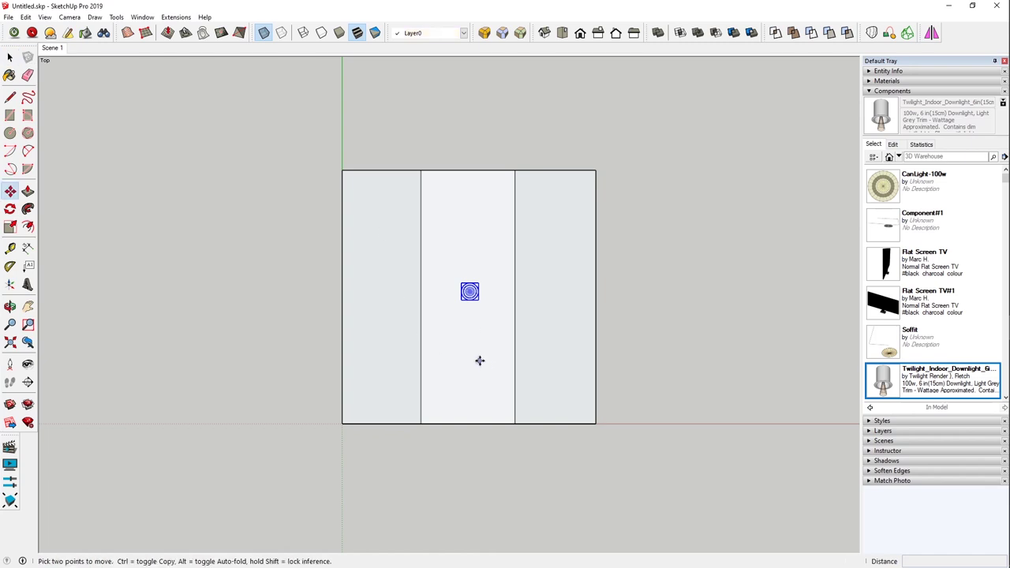
{"action": "left_click", "coordinate": [477, 349]}
{"action": "left_click", "coordinate": [435, 289]}
{"action": "left_click", "coordinate": [478, 239]}
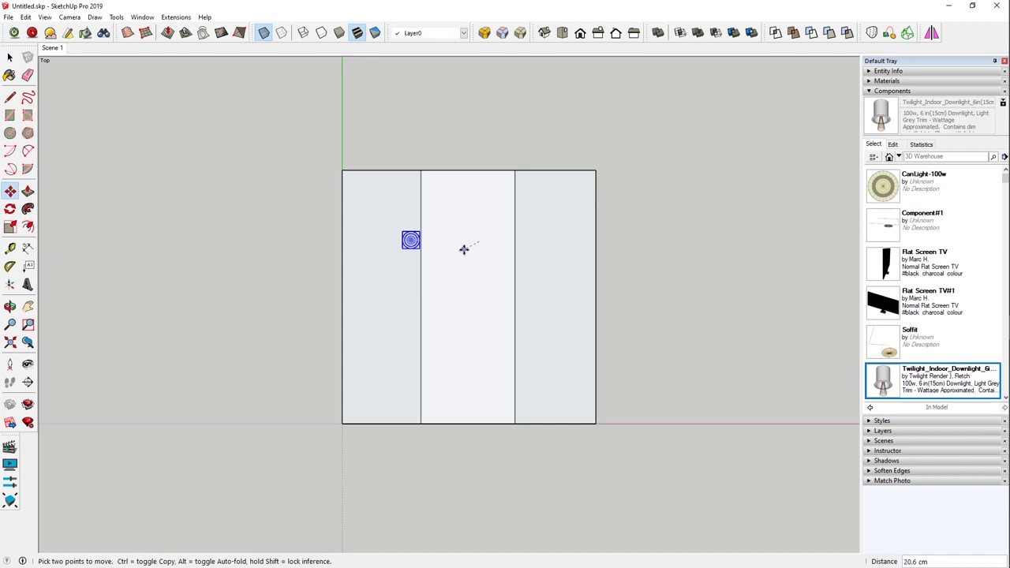
{"action": "left_click", "coordinate": [459, 241]}
{"action": "key", "text": "ctrl"}
{"action": "left_click", "coordinate": [459, 243]}
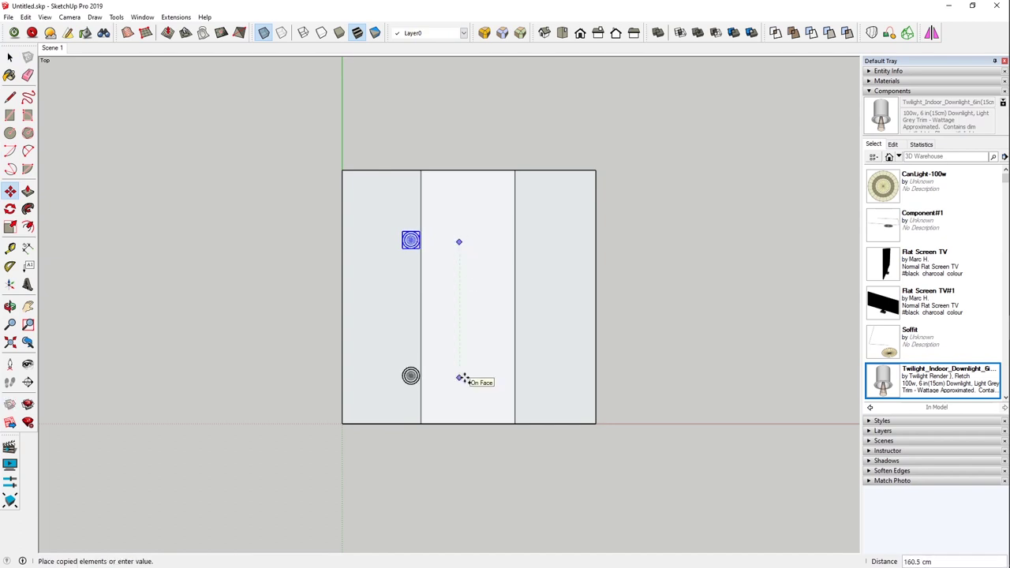
{"action": "left_click", "coordinate": [460, 356]}
{"action": "key", "text": "space"}
Copy both left downlights over the right ceiling strip, then return to Scene 1
{"action": "left_click", "coordinate": [412, 243], "text": "shift"}
{"action": "key", "text": "m"}
{"action": "key", "text": "ctrl"}
{"action": "left_click", "coordinate": [407, 280]}
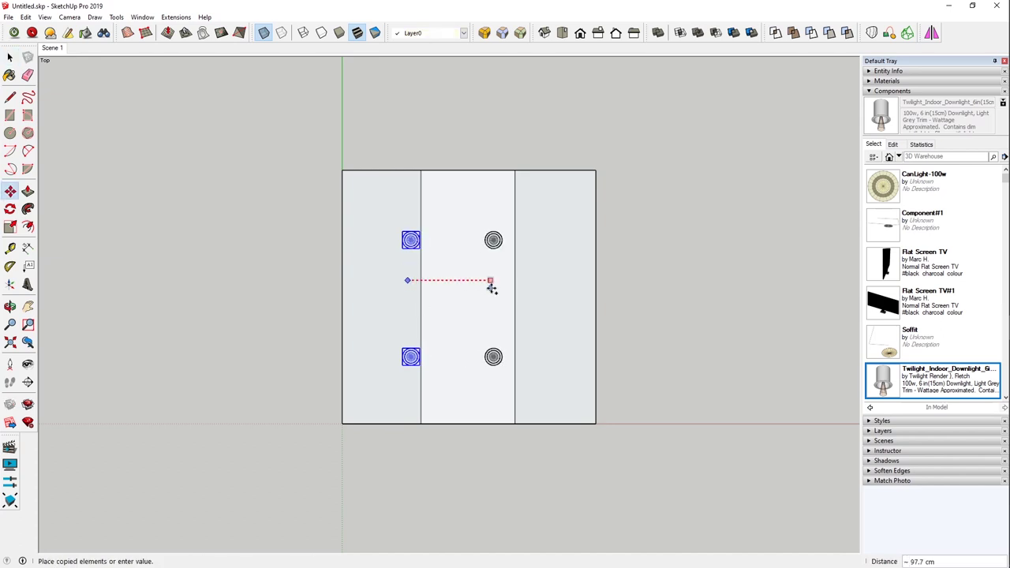
{"action": "left_click", "coordinate": [521, 296]}
{"action": "key", "text": "space"}
{"action": "left_click", "coordinate": [214, 95]}
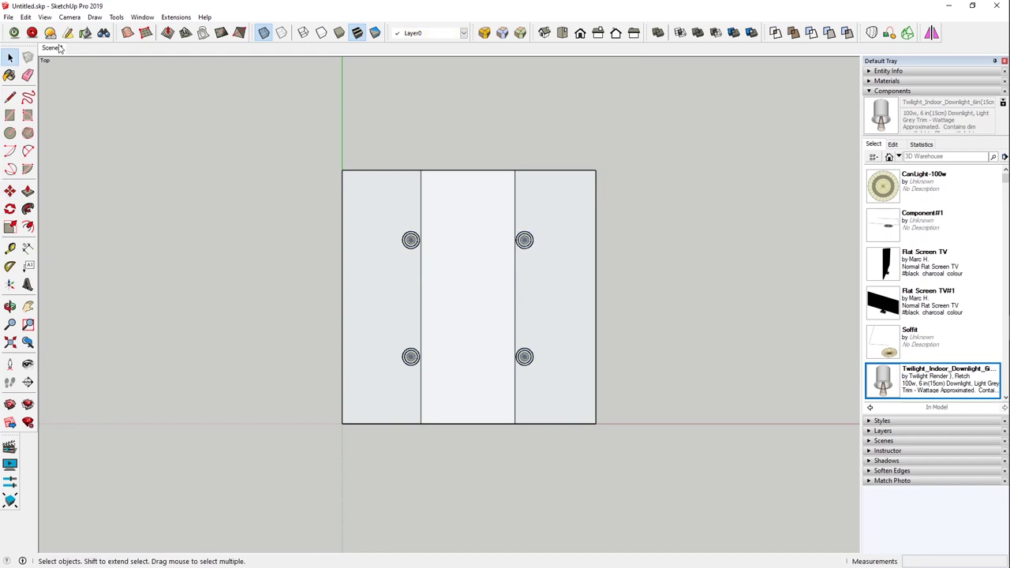
{"action": "left_click", "coordinate": [55, 49]}
{"action": "left_click", "coordinate": [32, 32]}
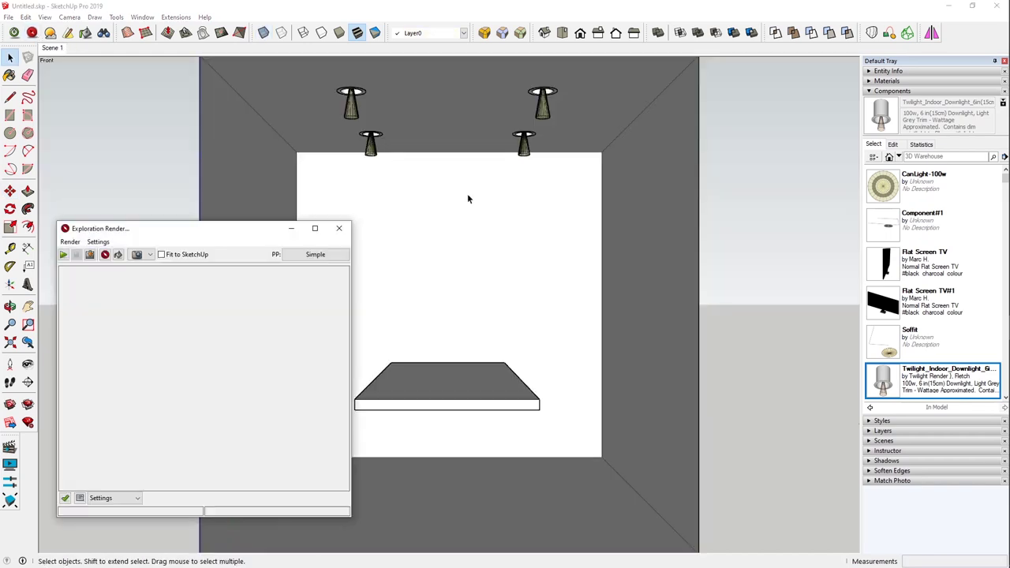
Start a test render, stop it, and re-render at a higher quality preset
{"action": "left_click", "coordinate": [104, 255]}
{"action": "left_click", "coordinate": [75, 254]}
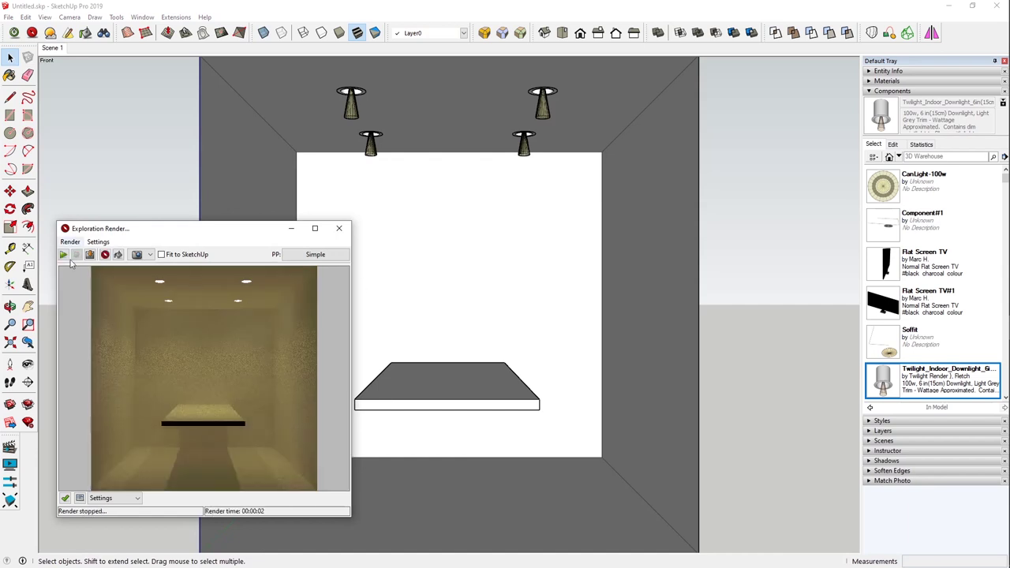
{"action": "left_click", "coordinate": [82, 497]}
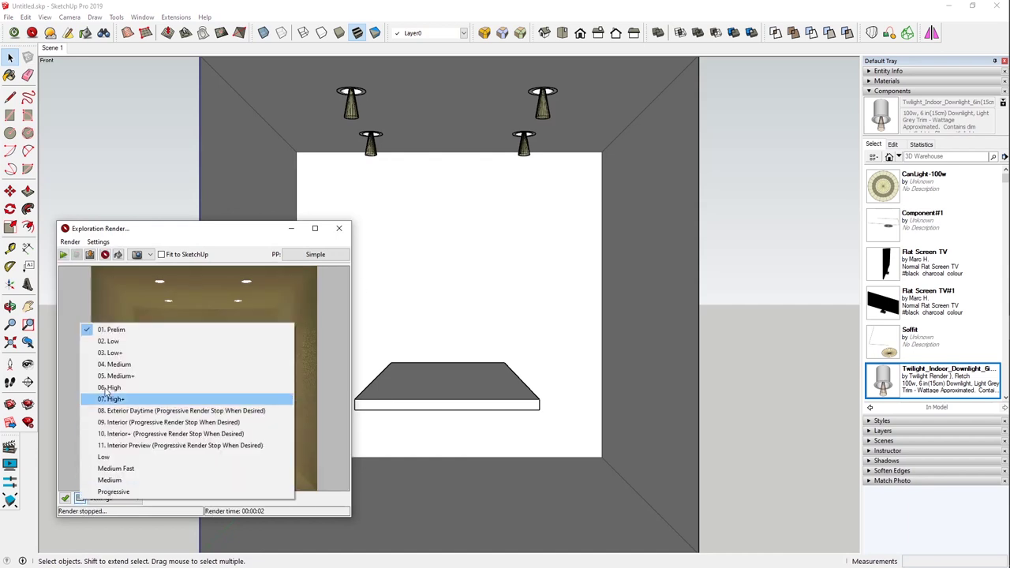
{"action": "left_click", "coordinate": [115, 364]}
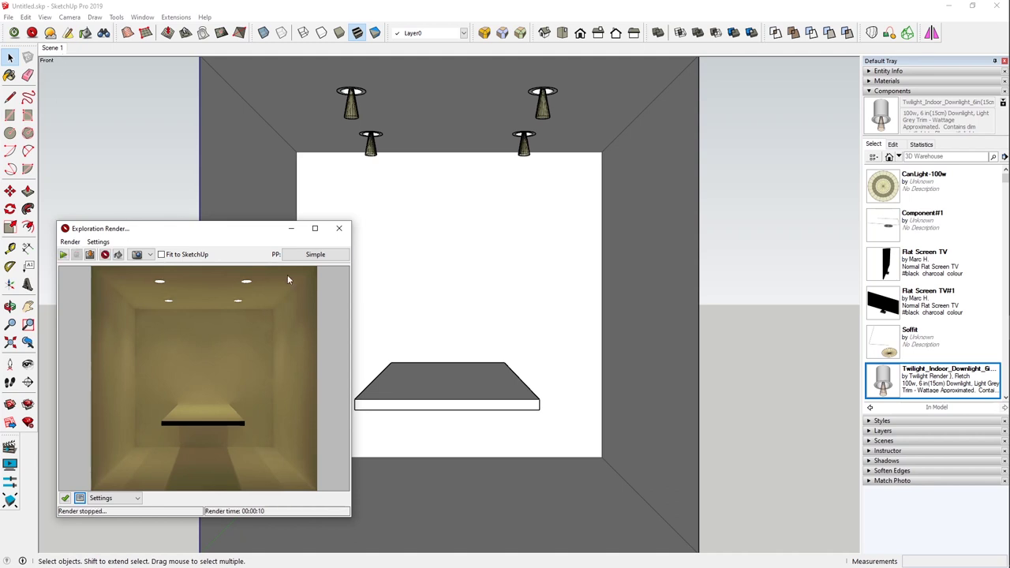
{"action": "left_click_drag", "start_coordinate": [191, 229], "coordinate": [184, 79]}
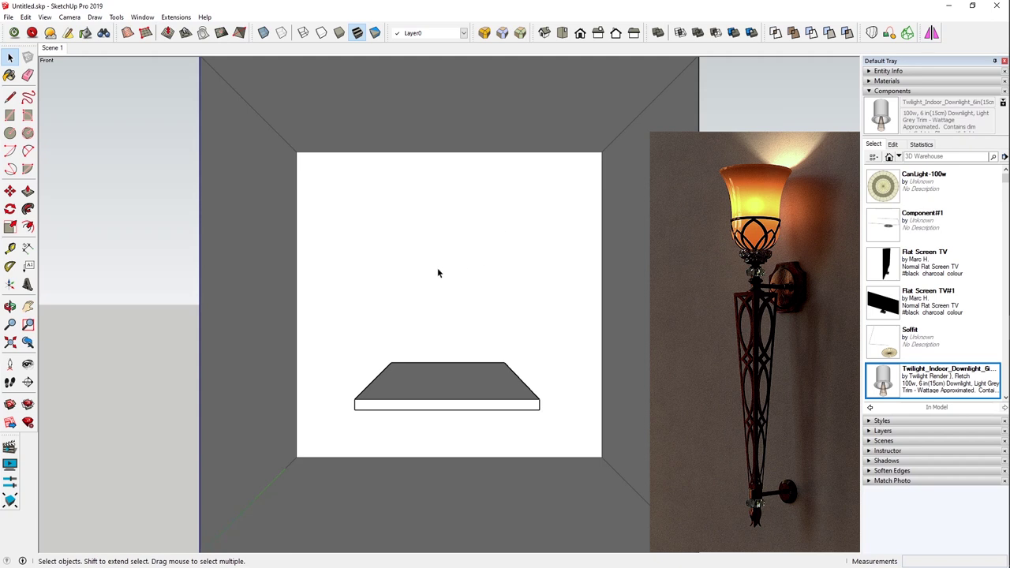
Orbit and zoom the view in close on the table top
{"action": "middle_click_drag", "start_coordinate": [439, 273], "coordinate": [471, 355]}
{"action": "scroll", "coordinate": [455, 358], "scroll_direction": "up", "scroll_amount": 3}
{"action": "scroll", "coordinate": [456, 358], "scroll_direction": "up", "scroll_amount": 5}
{"action": "middle_click_drag", "start_coordinate": [431, 315], "coordinate": [449, 331]}
{"action": "scroll", "coordinate": [446, 386], "scroll_direction": "down", "scroll_amount": 2}
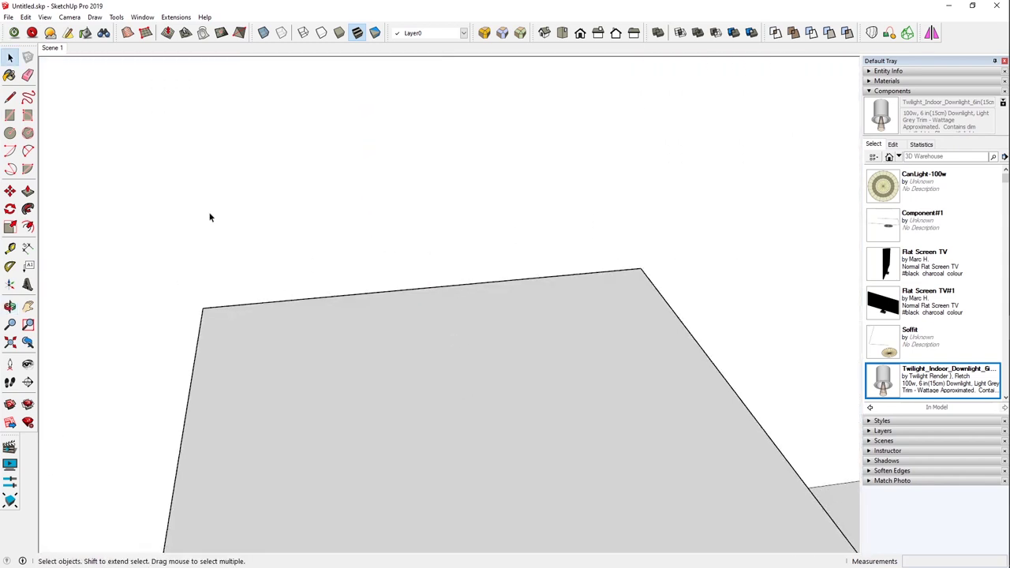
Draw a 2" radius circle on the table and pull it up into a cylinder
{"action": "left_click", "coordinate": [10, 133]}
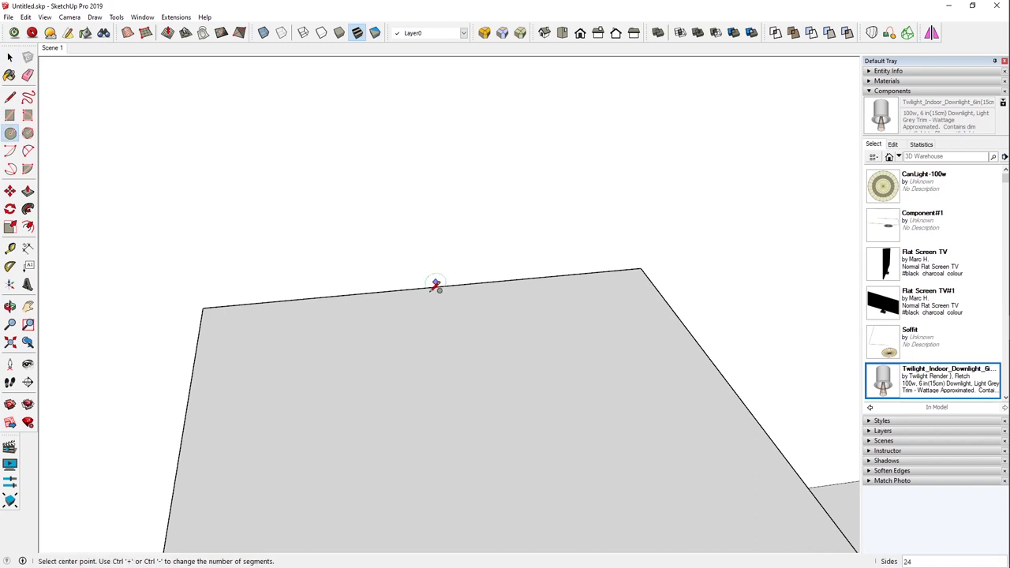
{"action": "left_click", "coordinate": [398, 342]}
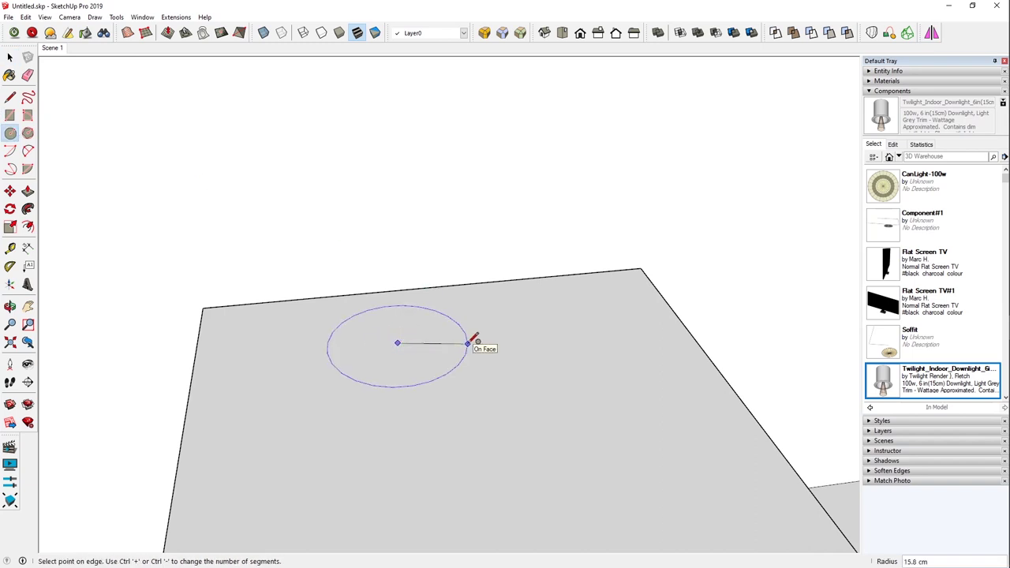
{"action": "key", "text": "Return"}
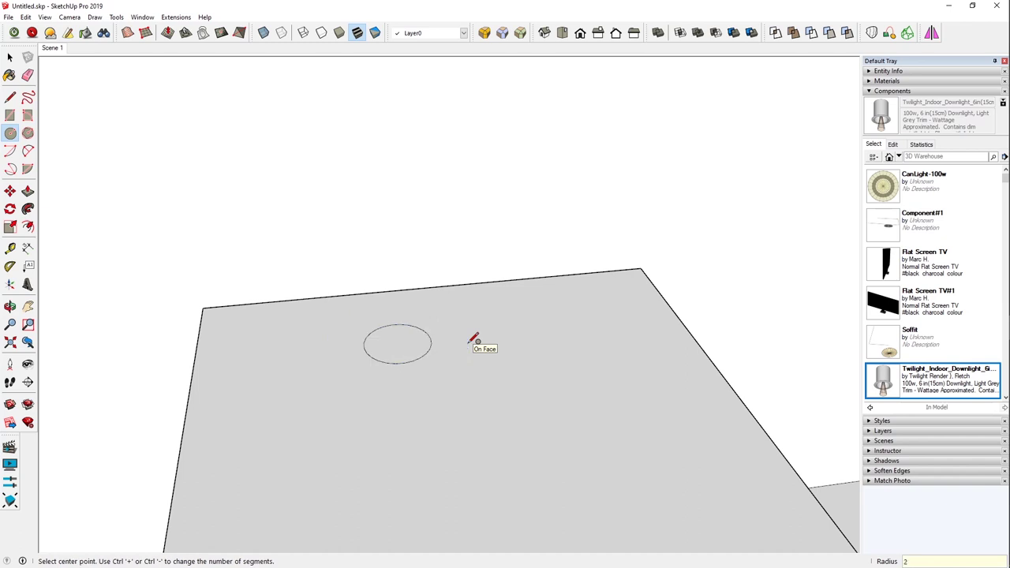
{"action": "type", "text": "2\""}
{"action": "key", "text": "Return"}
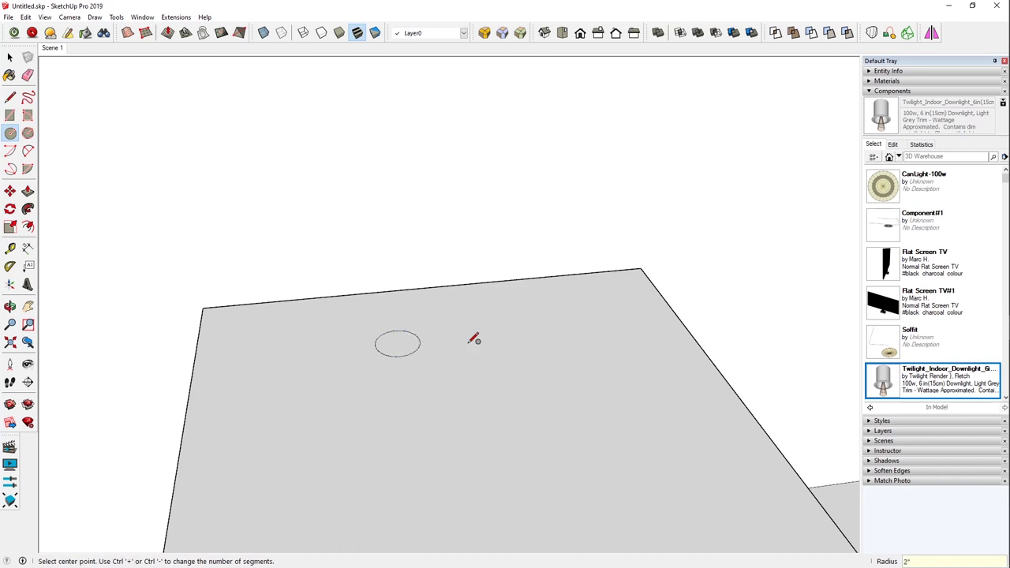
{"action": "key", "text": "p"}
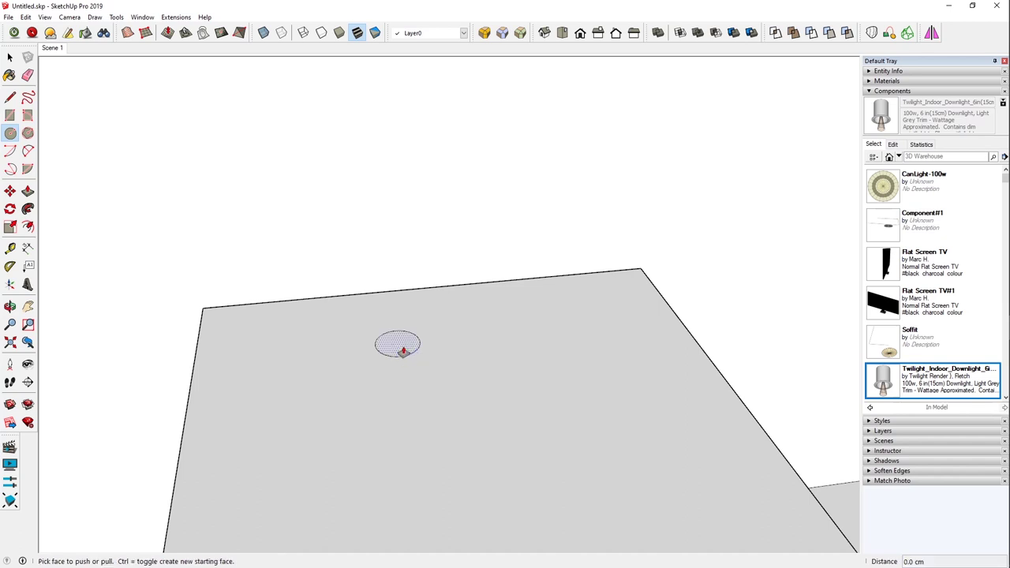
{"action": "left_click", "coordinate": [396, 347]}
{"action": "left_click", "coordinate": [391, 194]}
{"action": "key", "text": "space"}
Group the cylinder and open the group for editing
{"action": "middle_click_drag", "start_coordinate": [387, 272], "coordinate": [403, 272]}
{"action": "left_click_drag", "start_coordinate": [338, 148], "coordinate": [443, 410]}
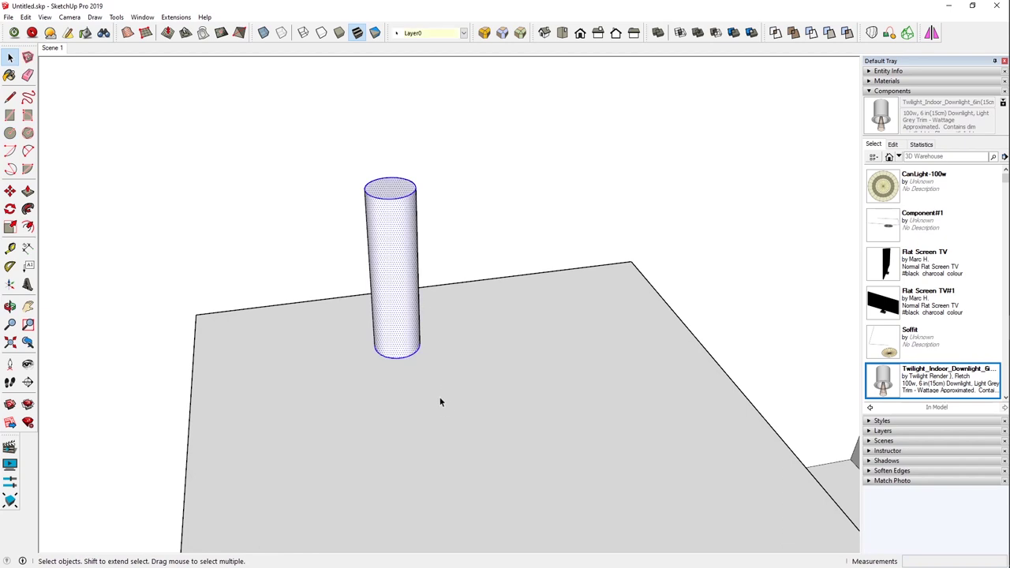
{"action": "key", "text": "ctrl+g"}
{"action": "double_click", "coordinate": [411, 323]}
{"action": "middle_click_drag", "start_coordinate": [411, 324], "coordinate": [403, 204]}
{"action": "middle_click_drag", "start_coordinate": [428, 287], "coordinate": [395, 320]}
Start a line from the base circle's centre, cancel it, and view the cylinder side-on
{"action": "key", "text": "l"}
{"action": "scroll", "coordinate": [398, 312], "scroll_direction": "up", "scroll_amount": 5}
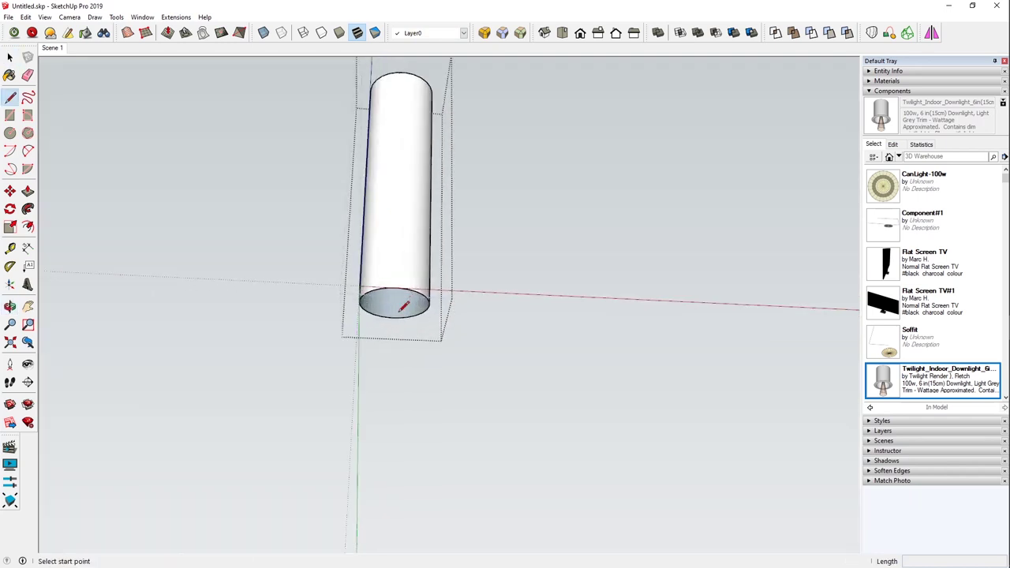
{"action": "left_click", "coordinate": [393, 301]}
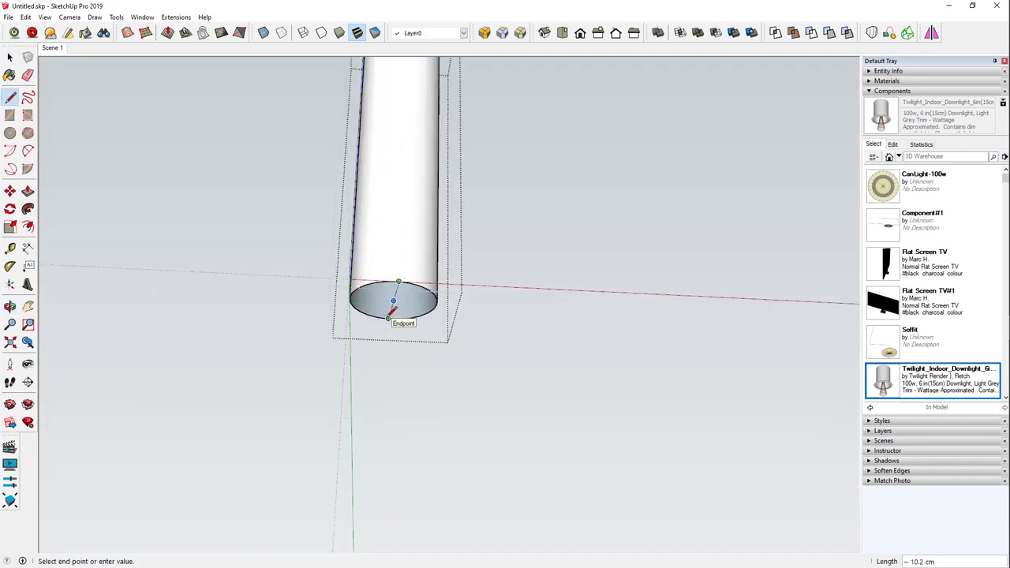
{"action": "key", "text": "Escape"}
{"action": "key", "text": "e"}
{"action": "key", "text": "o"}
{"action": "middle_click_drag", "start_coordinate": [396, 254], "coordinate": [489, 462]}
{"action": "key", "text": "space"}
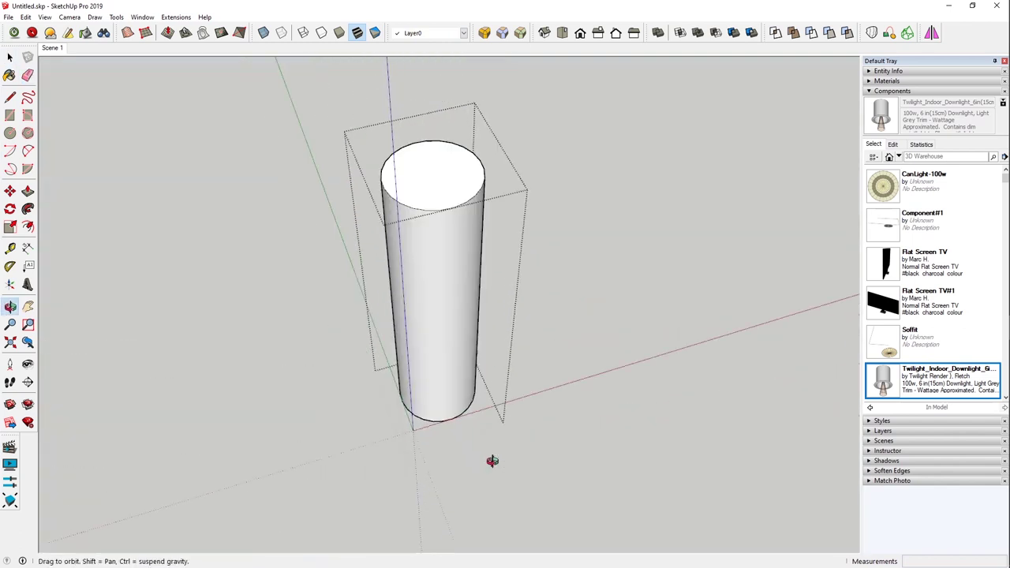
Offset the cylinder's top and push the top face down into an open thin-walled tube
{"action": "left_click", "coordinate": [28, 226]}
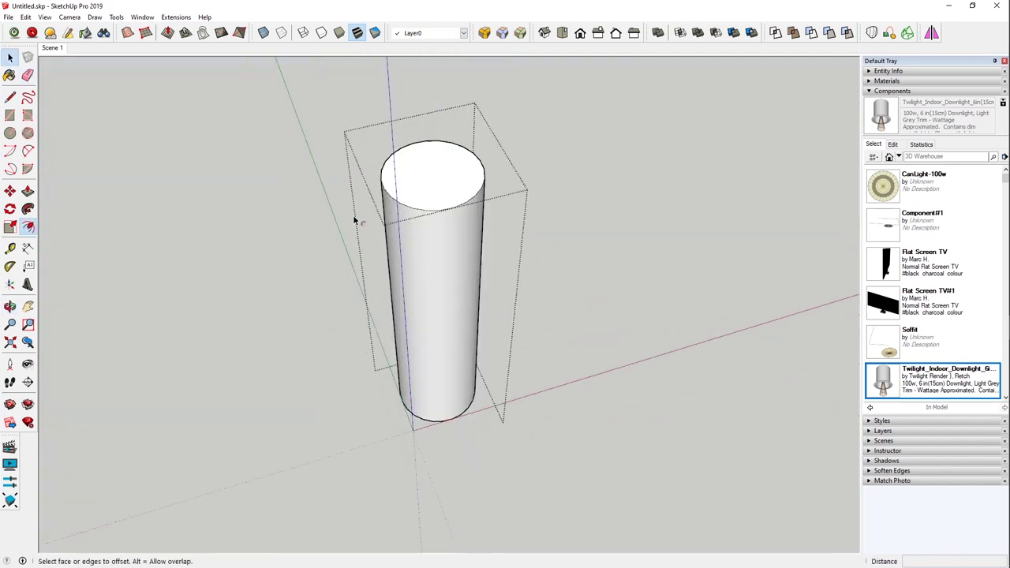
{"action": "left_click", "coordinate": [382, 178]}
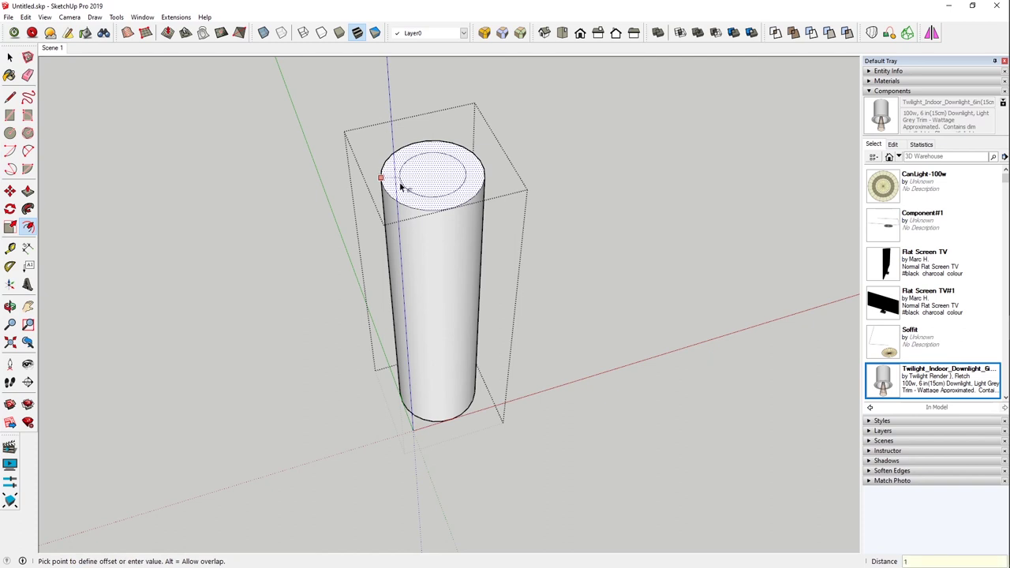
{"action": "key", "text": "Return"}
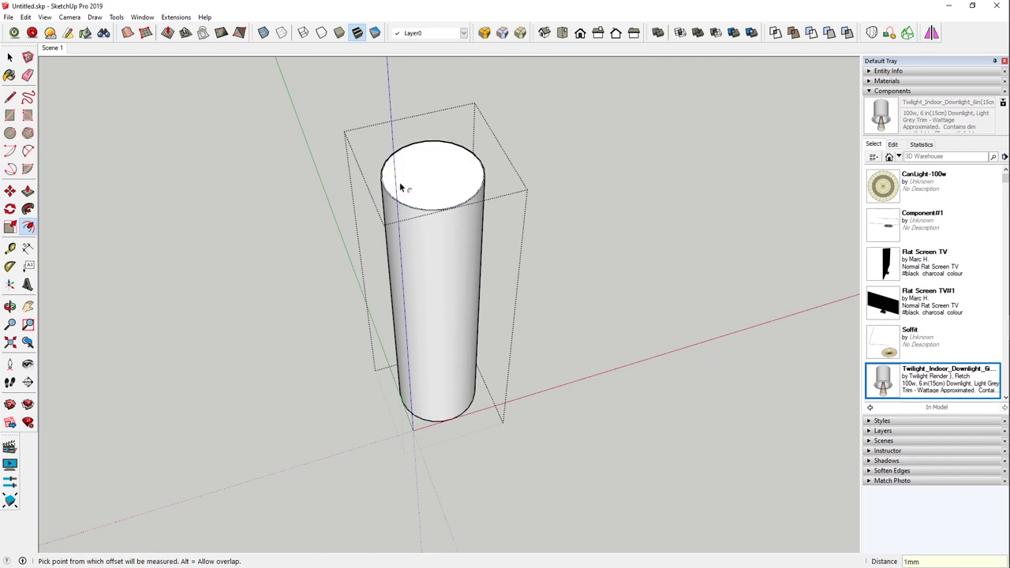
{"action": "key", "text": "p"}
{"action": "left_click", "coordinate": [421, 178]}
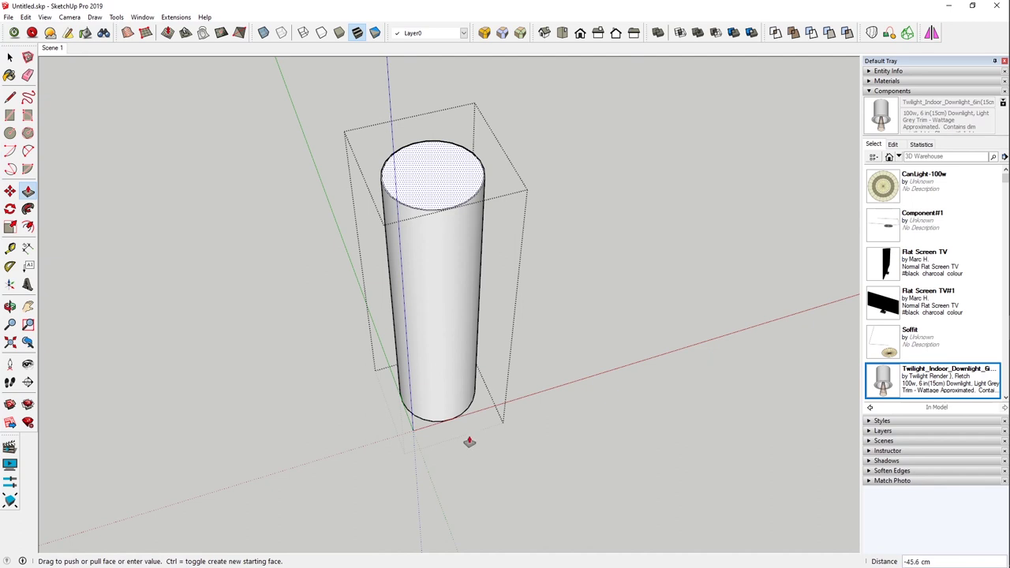
{"action": "left_click", "coordinate": [443, 422]}
{"action": "middle_click_drag", "start_coordinate": [448, 215], "coordinate": [453, 133]}
{"action": "key", "text": "space"}
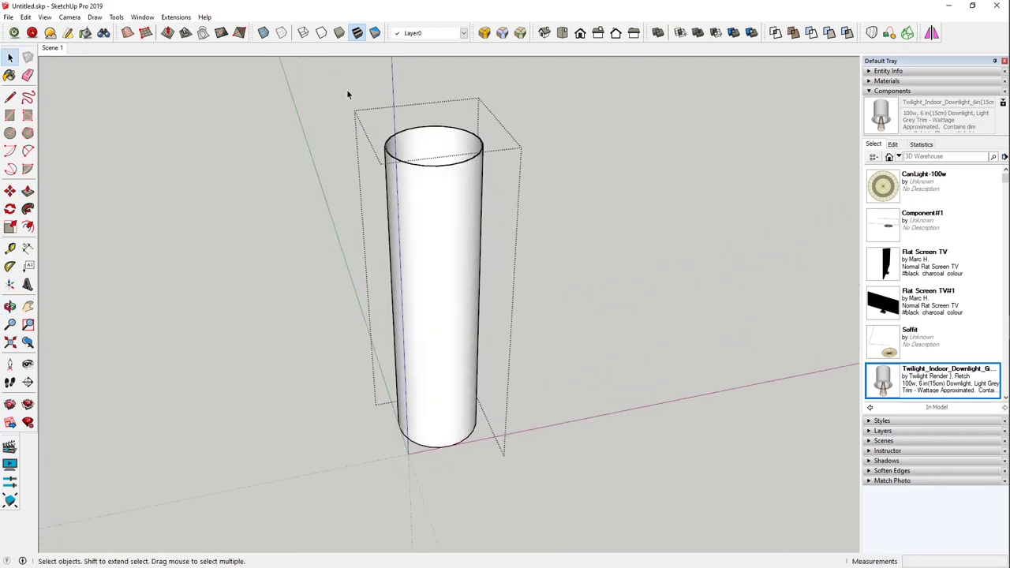
Paint the whole cylinder with Bisque from the Colors-Named materials
{"action": "left_click", "coordinate": [872, 91]}
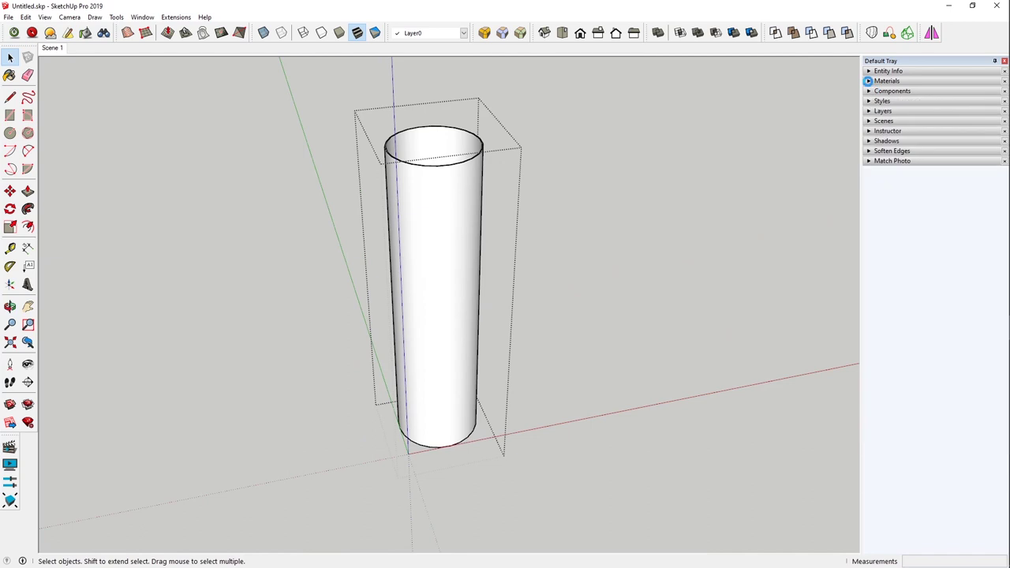
{"action": "left_click", "coordinate": [867, 80]}
{"action": "left_click", "coordinate": [875, 134]}
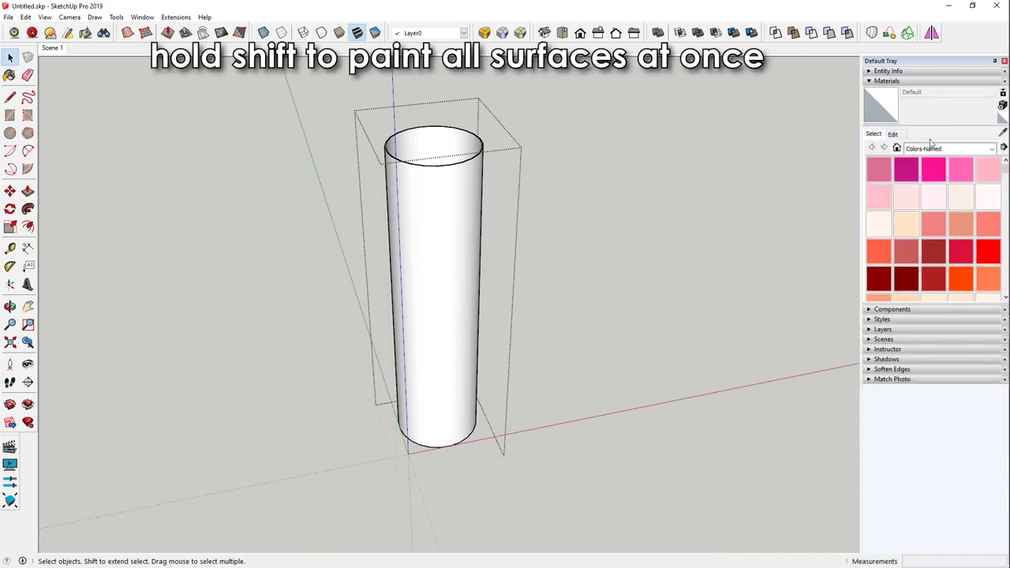
{"action": "left_click", "coordinate": [906, 224]}
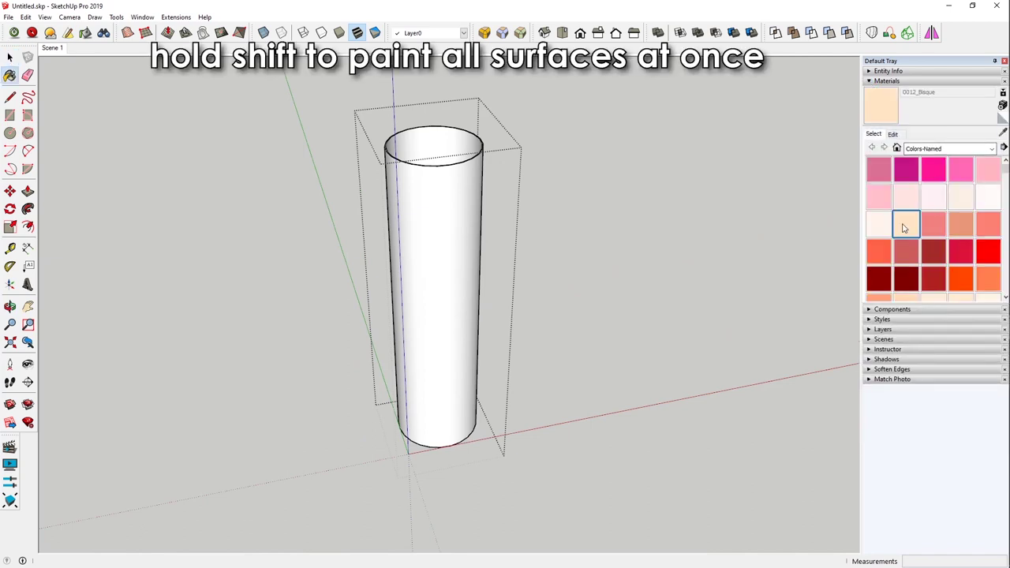
{"action": "left_click", "coordinate": [451, 195], "text": "shift"}
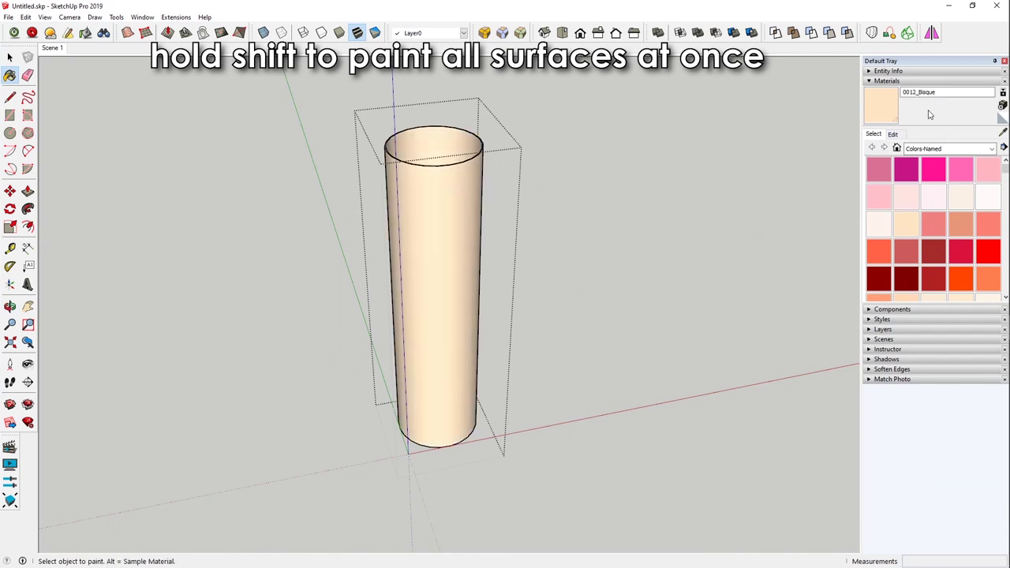
Rename the Bisque material to Lampshade and return to the Scene 1 view
{"action": "left_click", "coordinate": [873, 101]}
{"action": "type", "text": "Lampshade"}
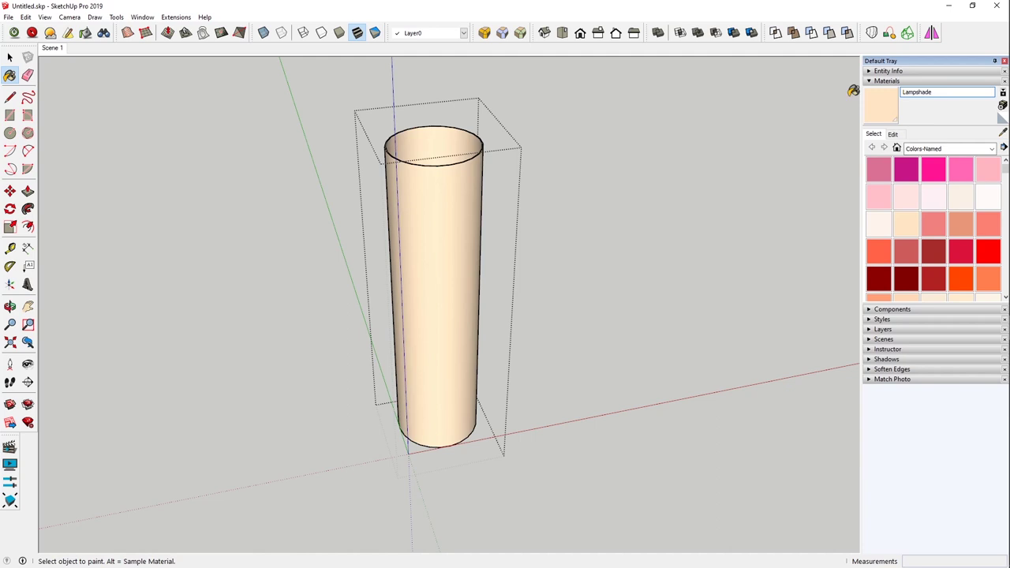
{"action": "left_click", "coordinate": [52, 48]}
{"action": "left_click", "coordinate": [9, 58]}
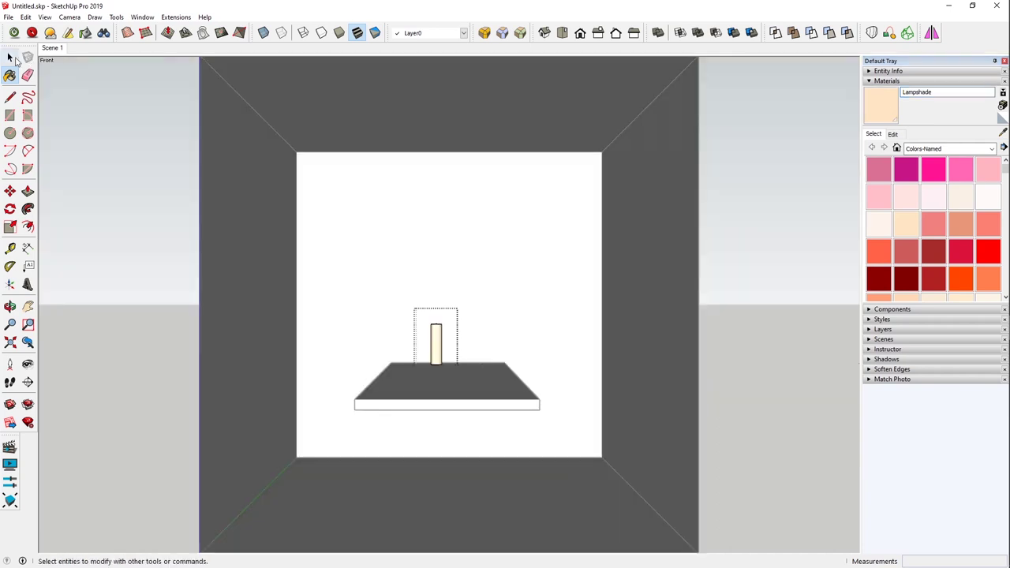
Copy the lampshade cylinder high above the table and erase the original
{"action": "left_click", "coordinate": [746, 360]}
{"action": "left_click", "coordinate": [436, 343]}
{"action": "key", "text": "m"}
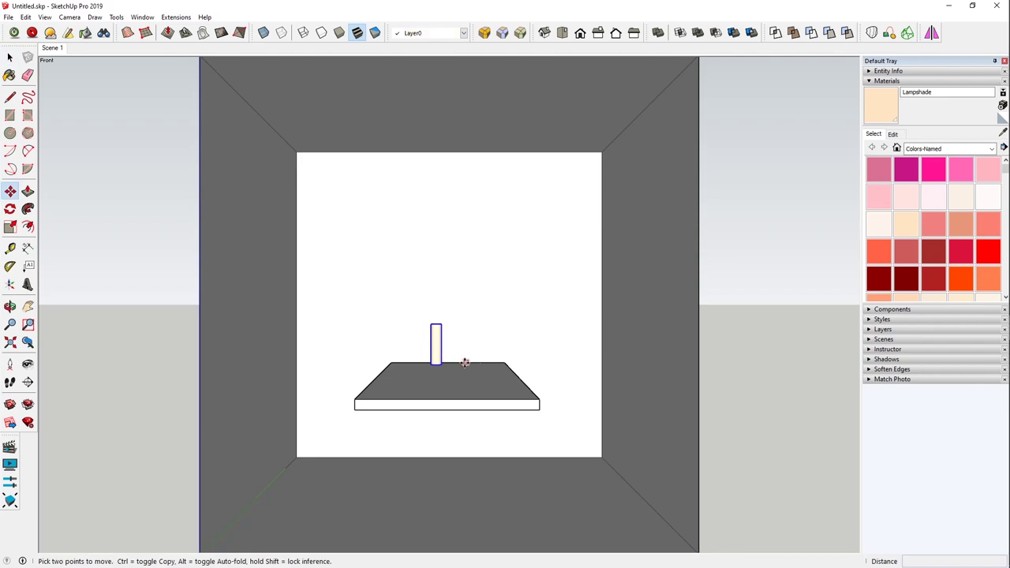
{"action": "left_click", "coordinate": [433, 365]}
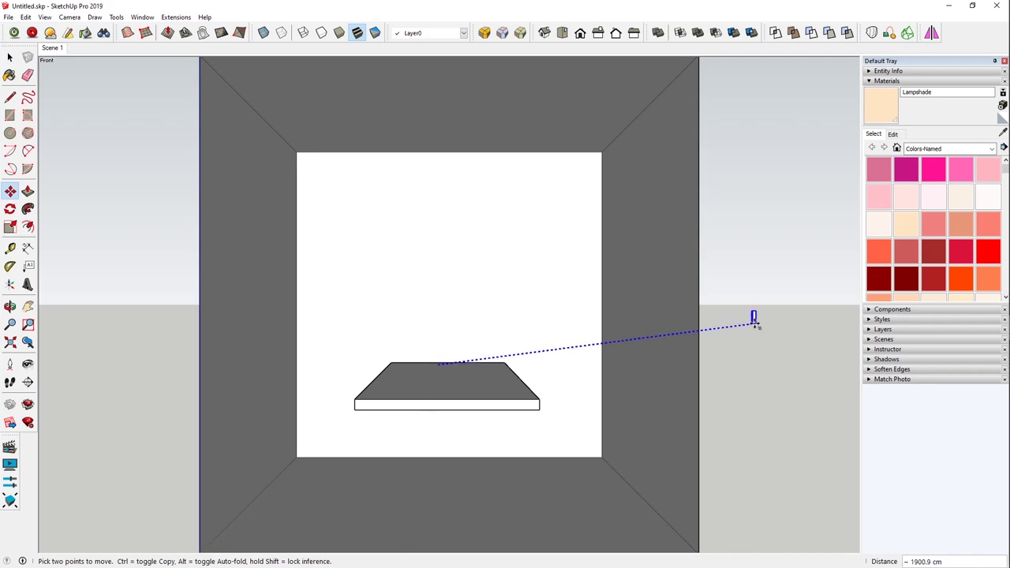
{"action": "key", "text": "ctrl"}
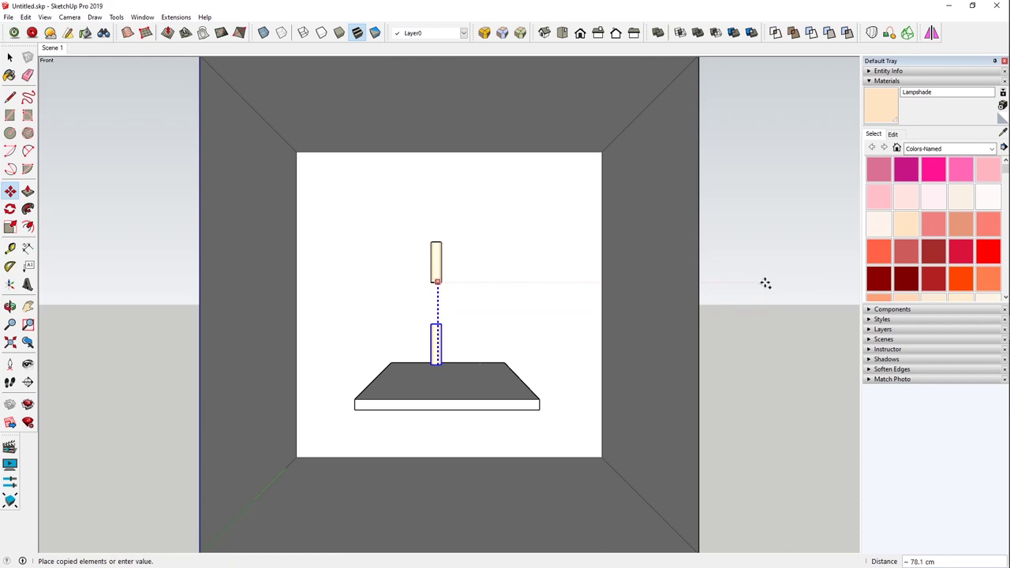
{"action": "left_click", "coordinate": [763, 281]}
{"action": "key", "text": "e"}
{"action": "left_click", "coordinate": [436, 341]}
{"action": "key", "text": "space"}
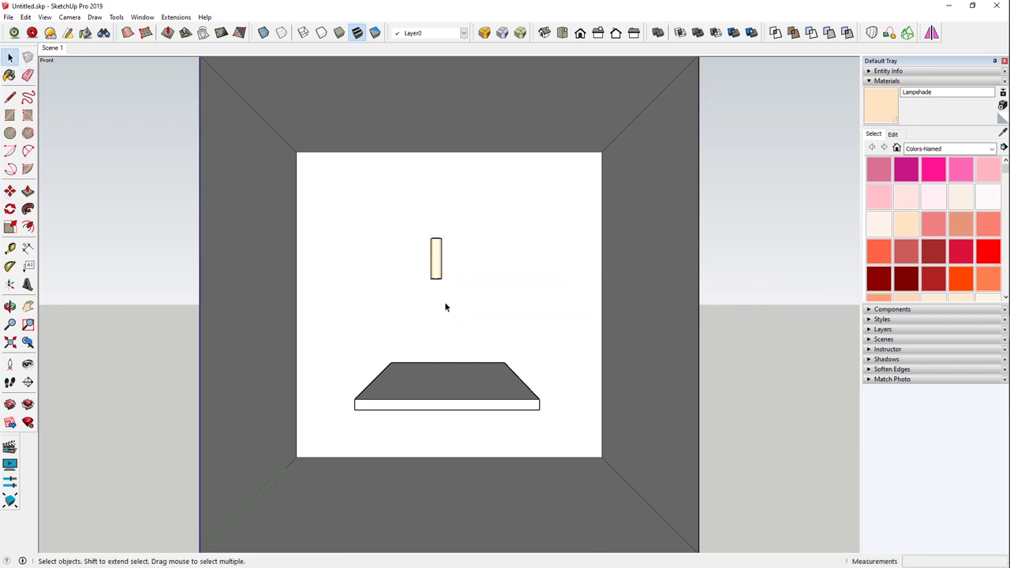
Shift the floating lampshade slightly to the right
{"action": "scroll", "coordinate": [427, 275], "scroll_direction": "up", "scroll_amount": 2}
{"action": "key", "text": "m"}
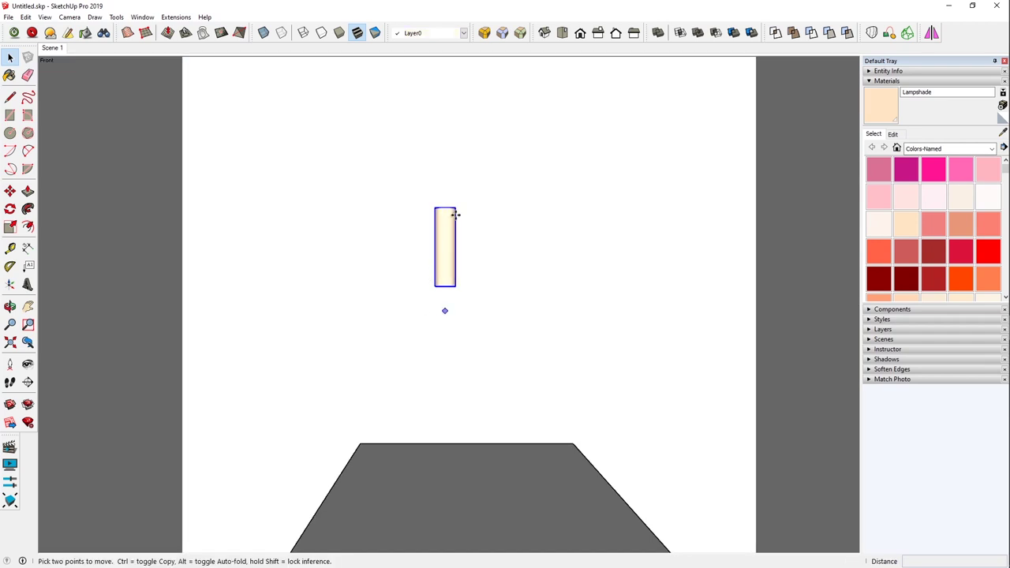
{"action": "left_click", "coordinate": [444, 206]}
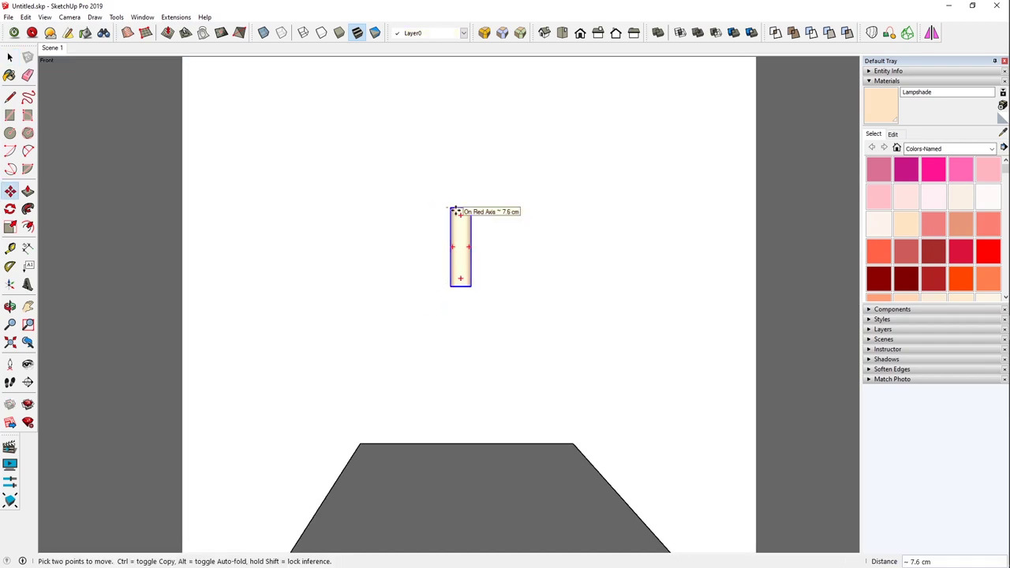
{"action": "left_click", "coordinate": [466, 440]}
{"action": "scroll", "coordinate": [417, 254], "scroll_direction": "down", "scroll_amount": 3}
{"action": "key", "text": "space"}
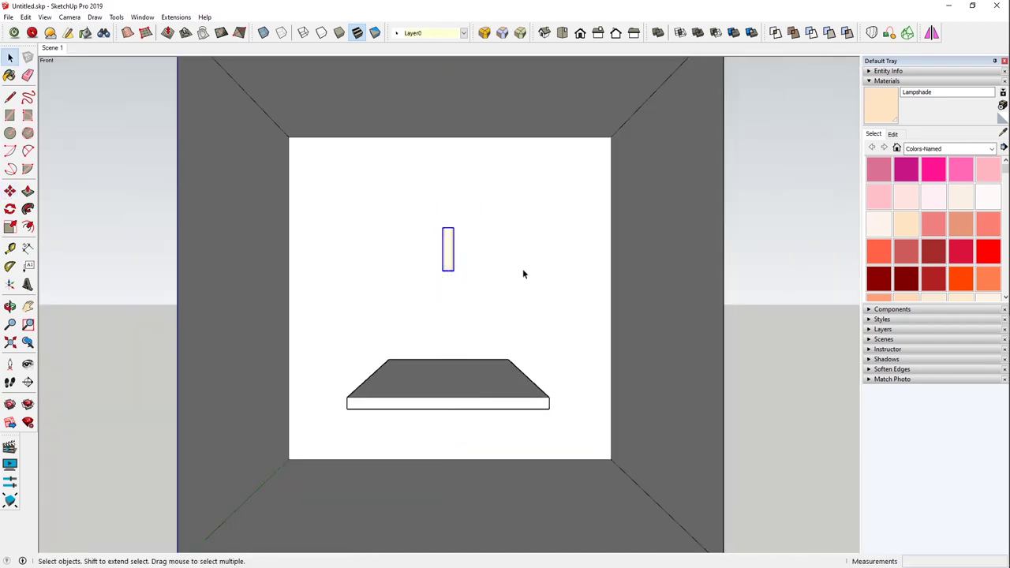
Switch to a fitted top view with X-ray faces and start a new Twilight light
{"action": "left_click", "coordinate": [562, 34]}
{"action": "key", "text": "shift+z"}
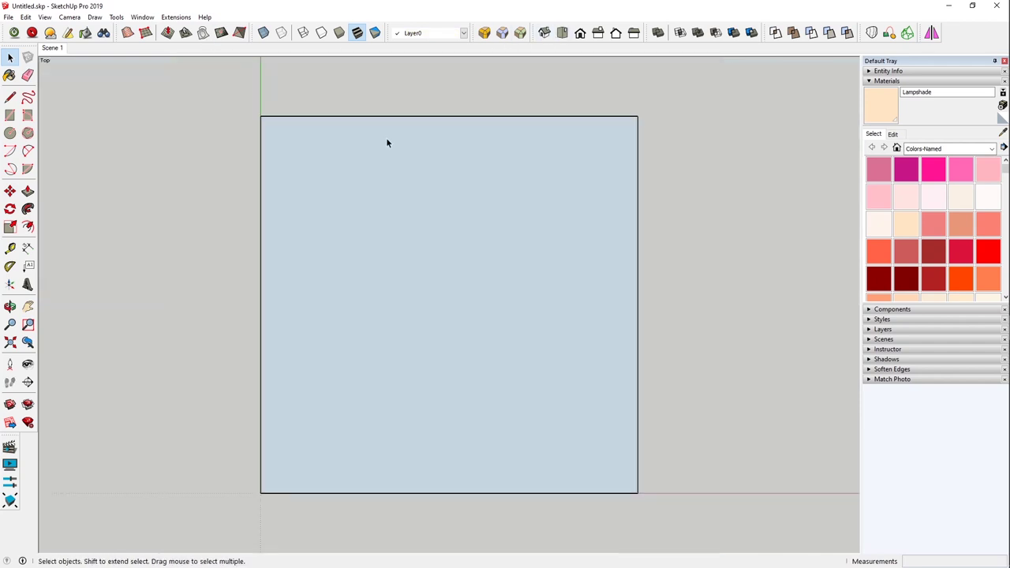
{"action": "left_click", "coordinate": [263, 33]}
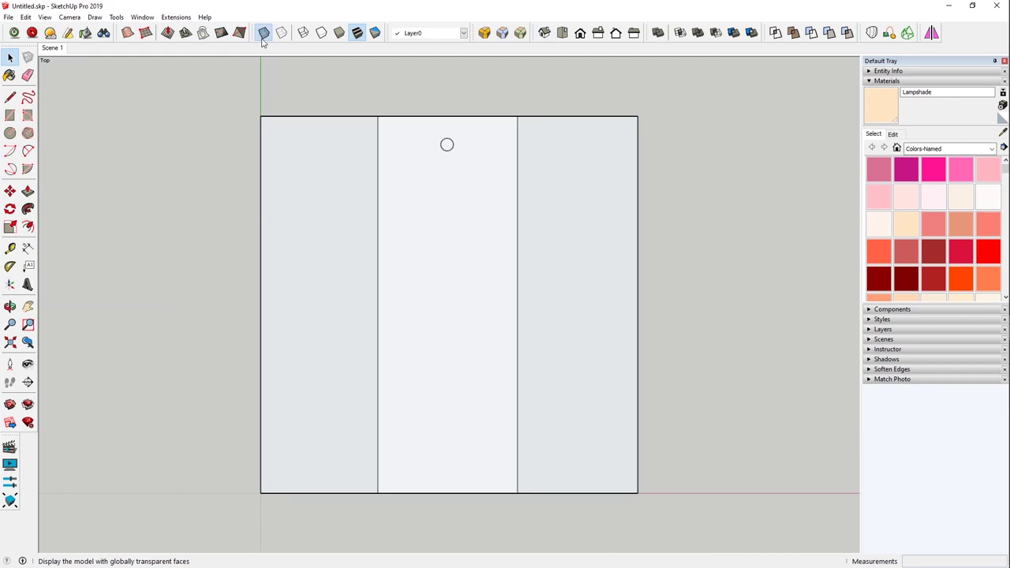
{"action": "left_click", "coordinate": [68, 33]}
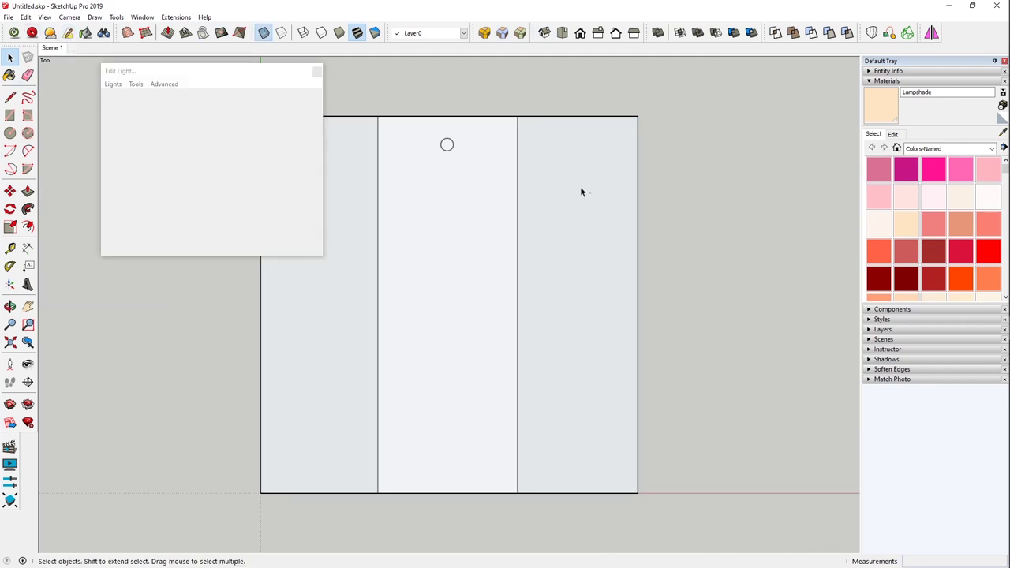
{"action": "key", "text": "Return"}
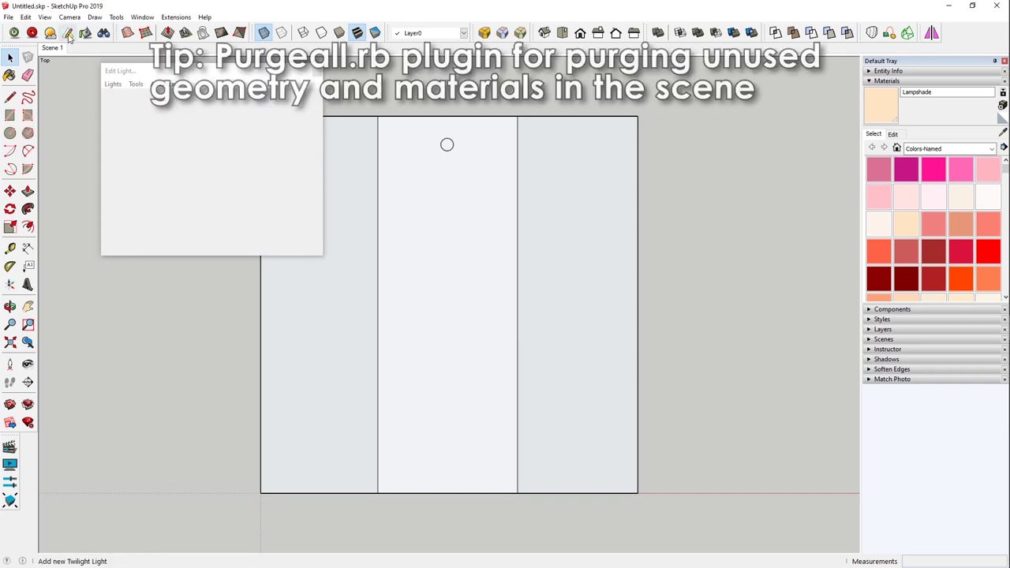
Set the new light's reference point at the cylinder's circle centre
{"action": "right_click", "coordinate": [457, 100]}
{"action": "left_click", "coordinate": [469, 101]}
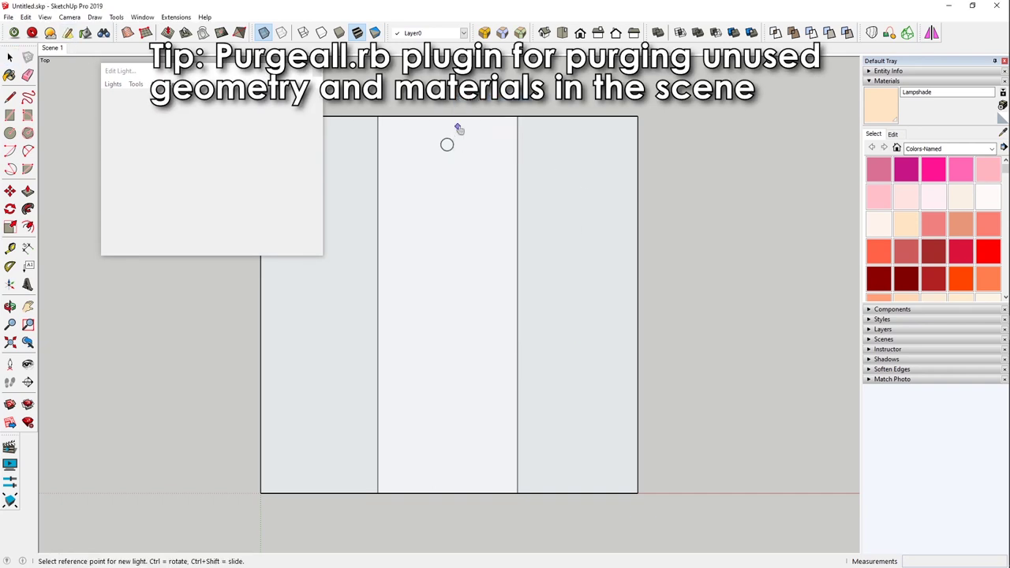
{"action": "right_click", "coordinate": [434, 97]}
{"action": "left_click", "coordinate": [454, 119]}
{"action": "scroll", "coordinate": [453, 126], "scroll_direction": "up", "scroll_amount": 5}
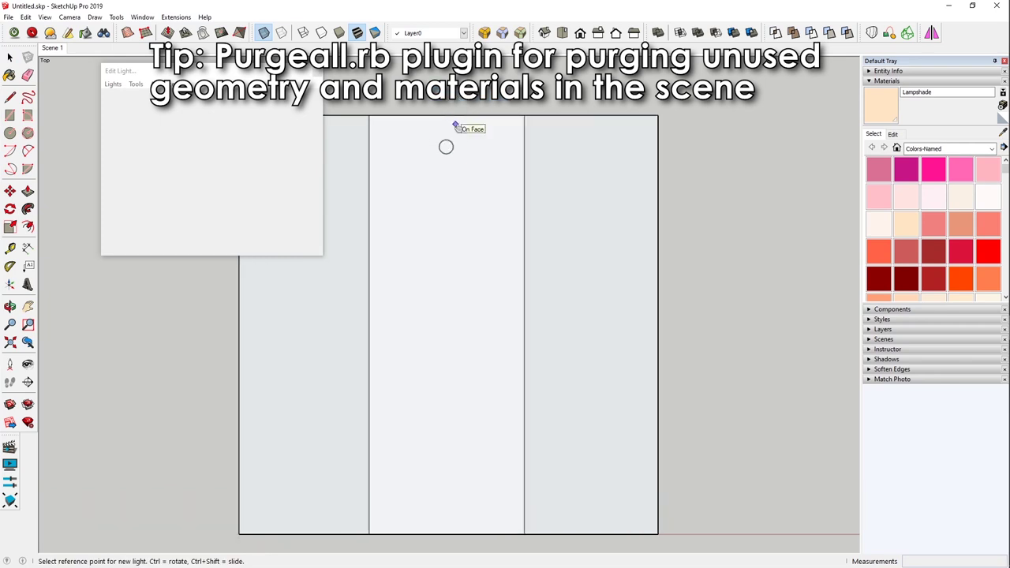
{"action": "scroll", "coordinate": [441, 190], "scroll_direction": "up", "scroll_amount": 3}
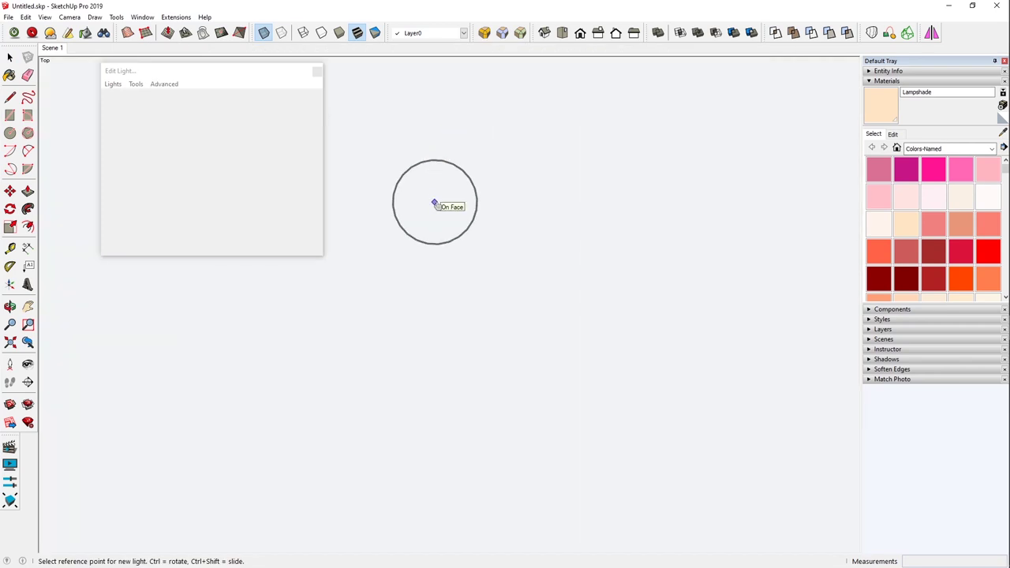
{"action": "left_click", "coordinate": [435, 204]}
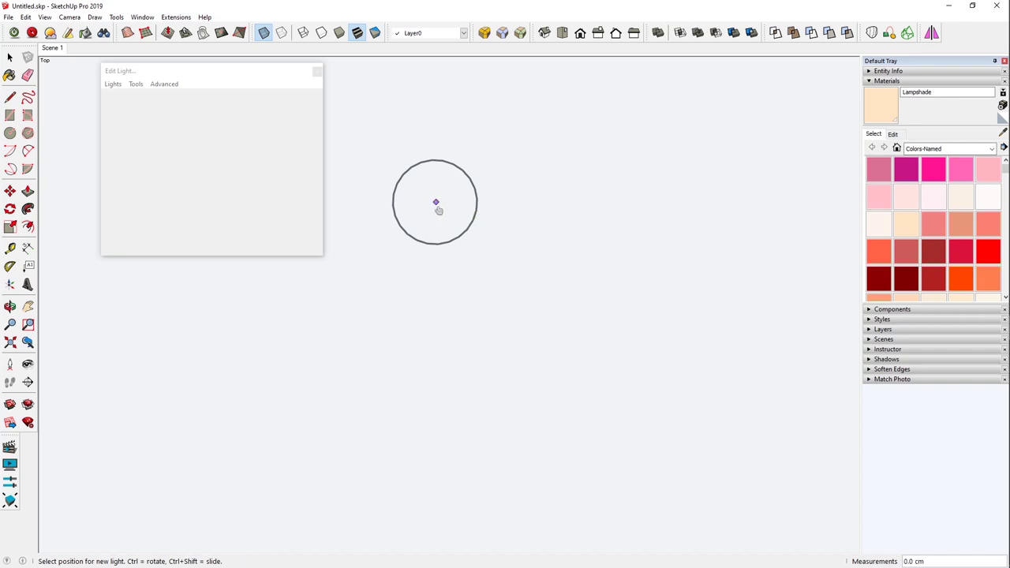
{"action": "left_click", "coordinate": [437, 204]}
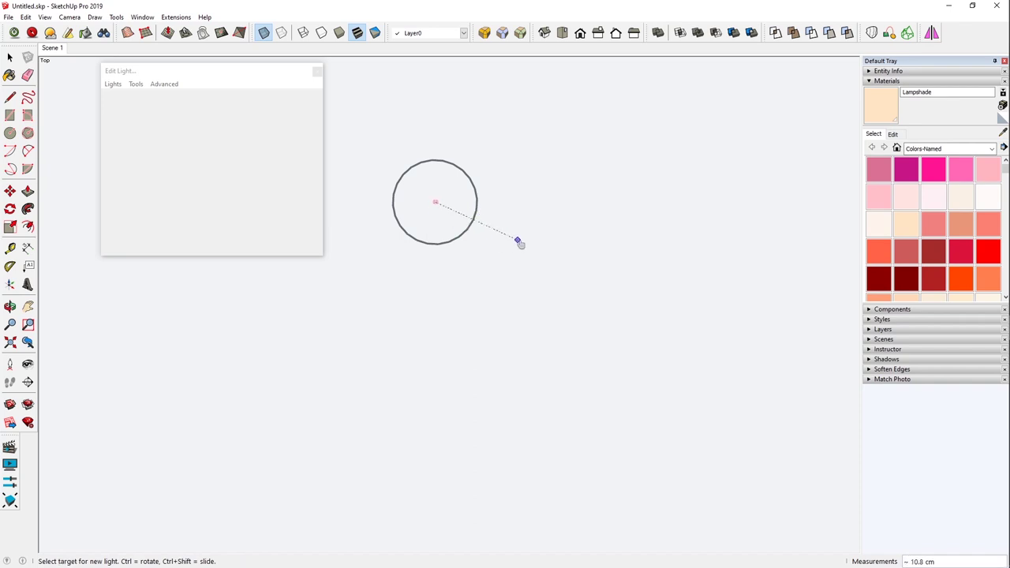
Place a spot light above the model and move it onto the cylinder top
{"action": "middle_click_drag", "start_coordinate": [448, 214], "coordinate": [386, 61]}
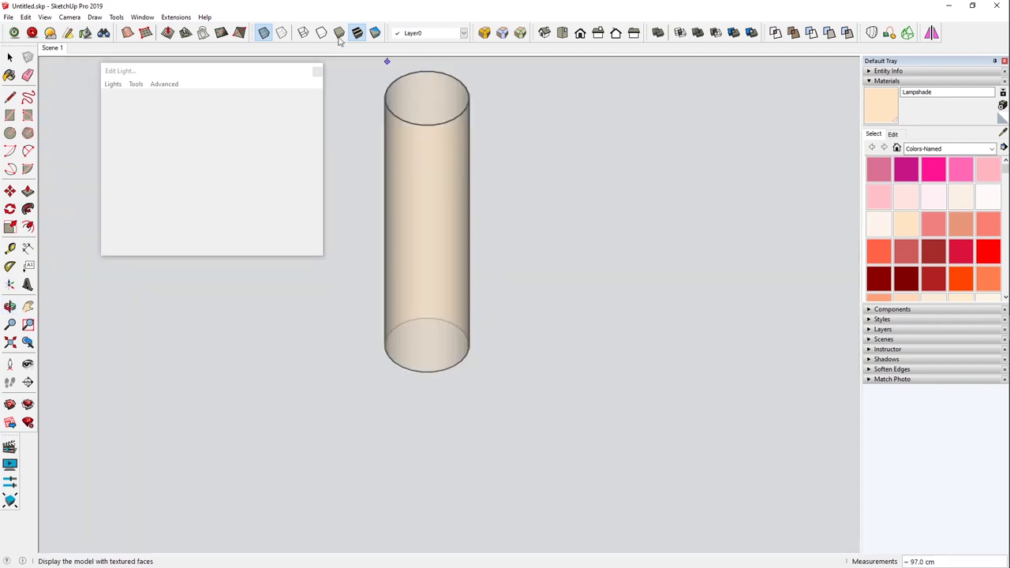
{"action": "left_click", "coordinate": [580, 34]}
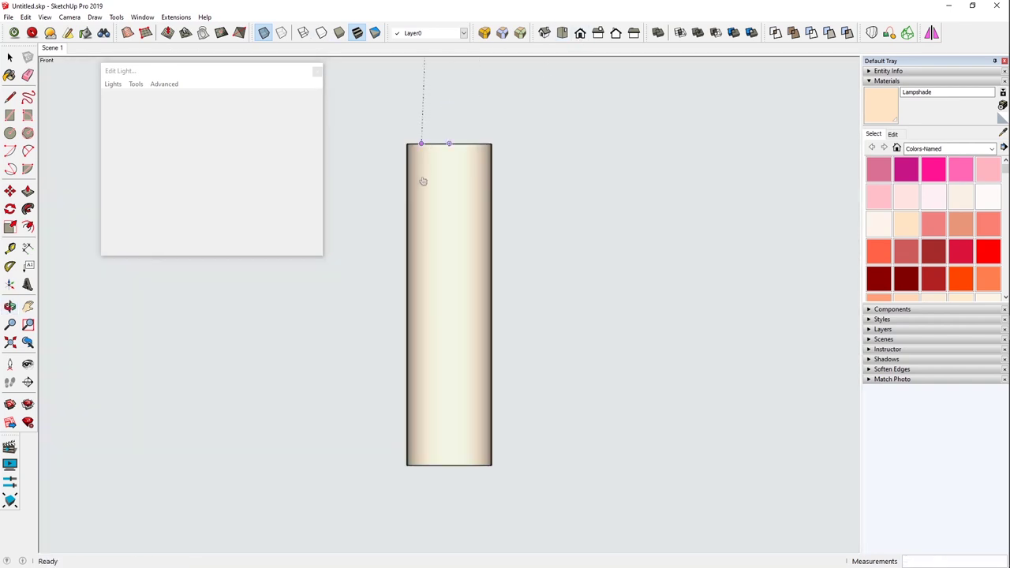
{"action": "scroll", "coordinate": [433, 345], "scroll_direction": "down", "scroll_amount": 7}
{"action": "left_click", "coordinate": [435, 141]}
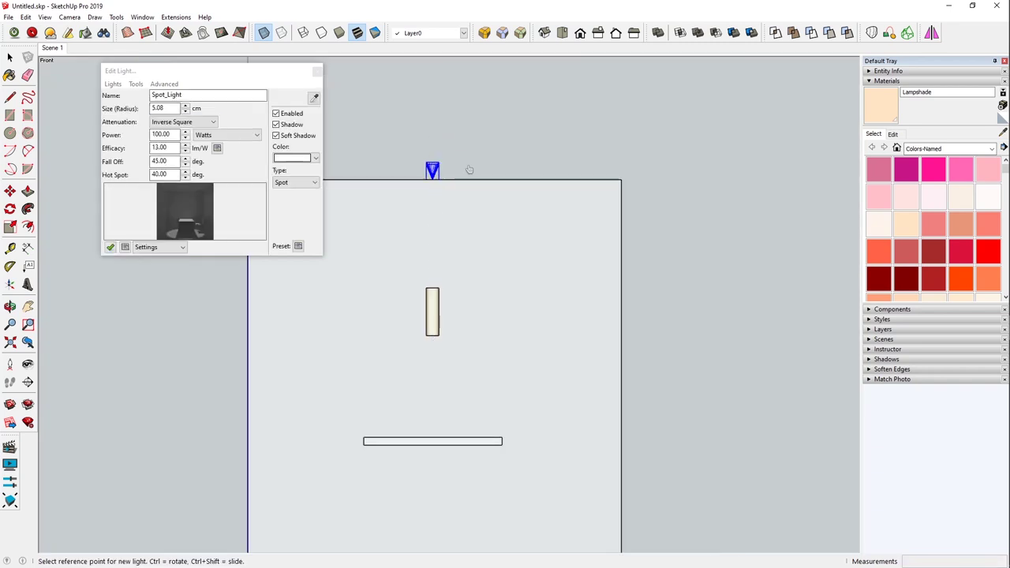
{"action": "key", "text": "m"}
{"action": "left_click", "coordinate": [622, 178]}
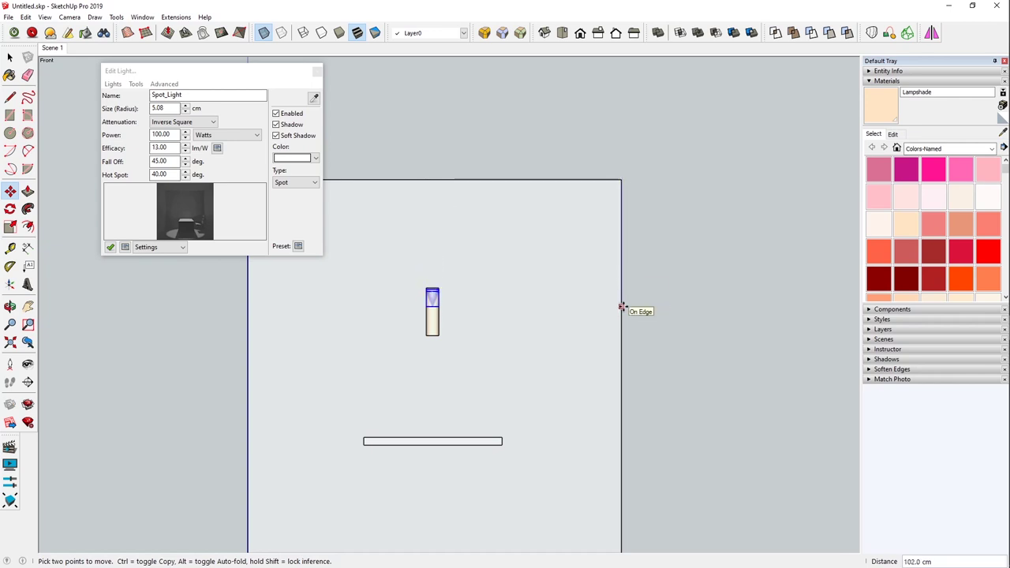
{"action": "left_click", "coordinate": [622, 308]}
{"action": "key", "text": "space"}
Select the spot light and rotate it 180° about the cylinder in front view
{"action": "scroll", "coordinate": [432, 301], "scroll_direction": "up", "scroll_amount": 3}
{"action": "middle_click_drag", "start_coordinate": [432, 301], "coordinate": [490, 314]}
{"action": "scroll", "coordinate": [490, 315], "scroll_direction": "up", "scroll_amount": 2}
{"action": "left_click", "coordinate": [441, 261]}
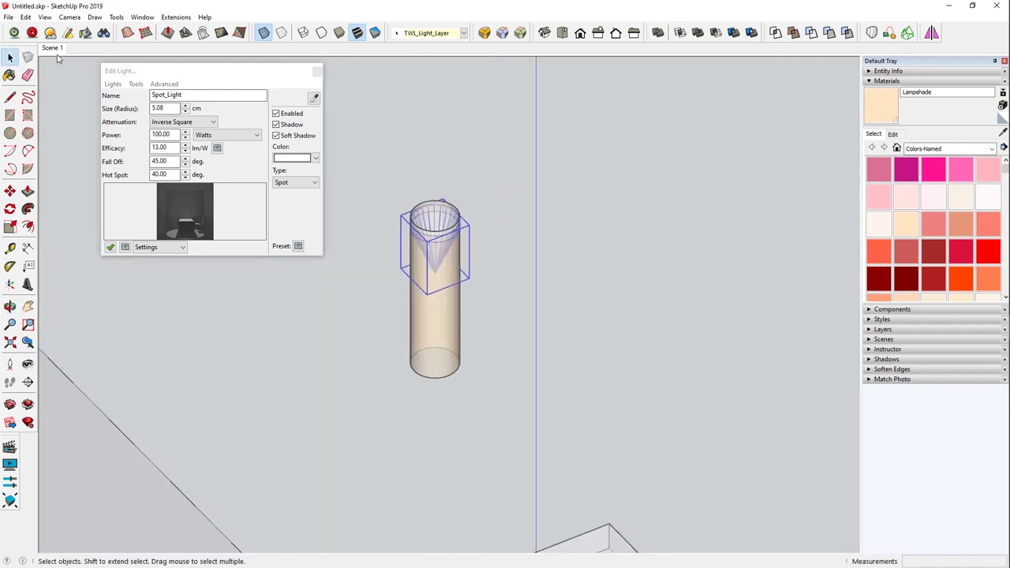
{"action": "left_click", "coordinate": [580, 32]}
{"action": "middle_click_drag", "start_coordinate": [433, 221], "coordinate": [550, 339], "text": "shift"}
{"action": "key", "text": "q"}
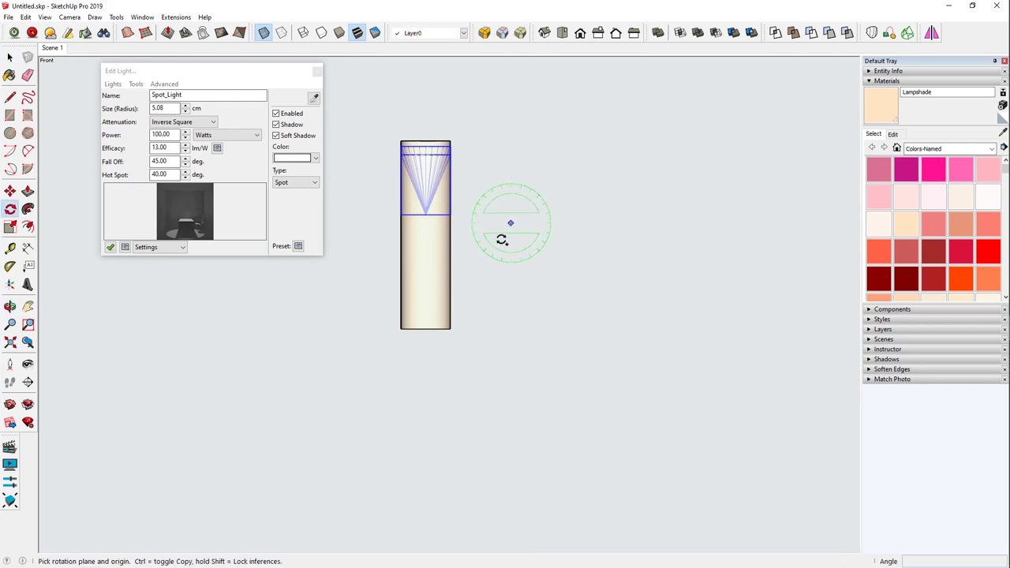
{"action": "left_click", "coordinate": [427, 234]}
{"action": "left_click", "coordinate": [507, 250]}
{"action": "type", "text": "1"}
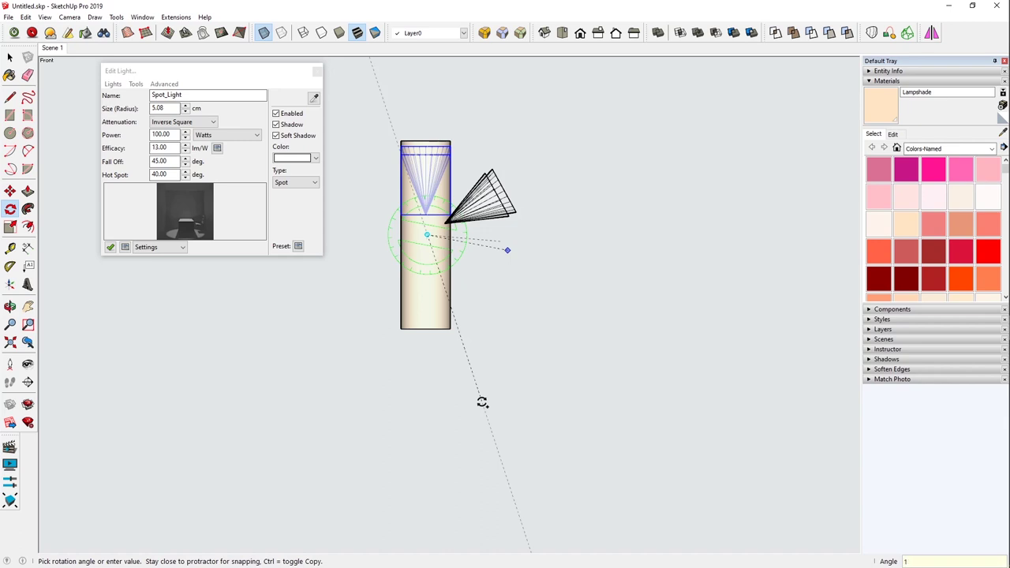
{"action": "type", "text": "80"}
{"action": "key", "text": "Return"}
{"action": "key", "text": "space"}
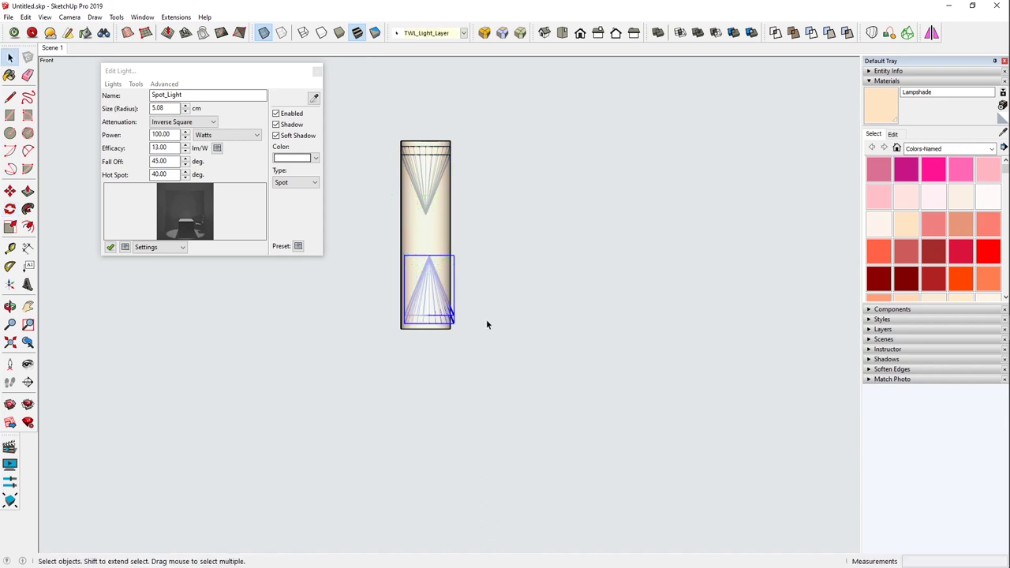
Move the flipped spot light down to the cylinder bottom
{"action": "key", "text": "m"}
{"action": "left_click", "coordinate": [430, 256]}
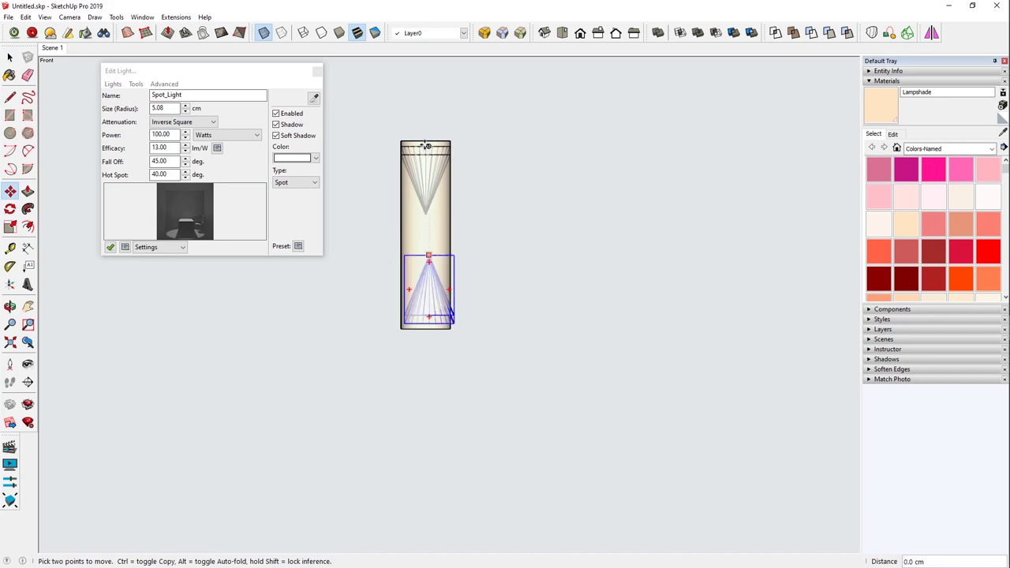
{"action": "scroll", "coordinate": [425, 146], "scroll_direction": "up", "scroll_amount": 4}
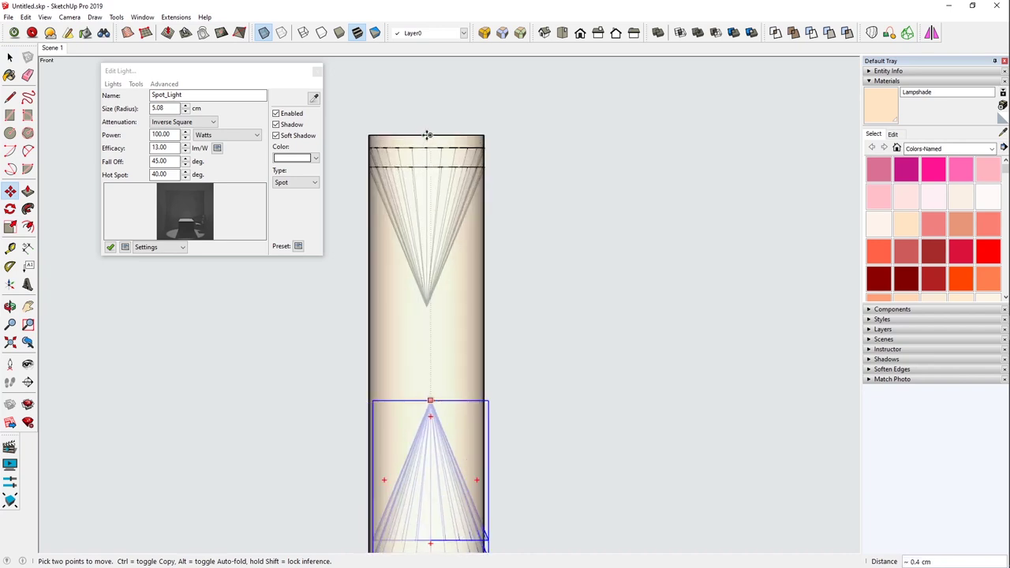
{"action": "scroll", "coordinate": [443, 272], "scroll_direction": "down", "scroll_amount": 2}
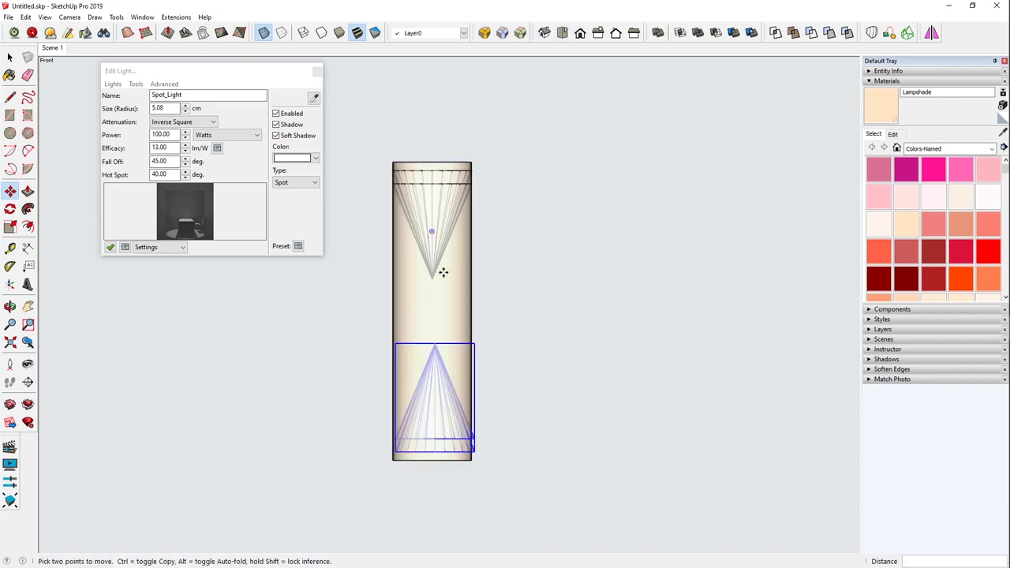
{"action": "key", "text": "space"}
{"action": "middle_click_drag", "start_coordinate": [450, 399], "coordinate": [474, 240]}
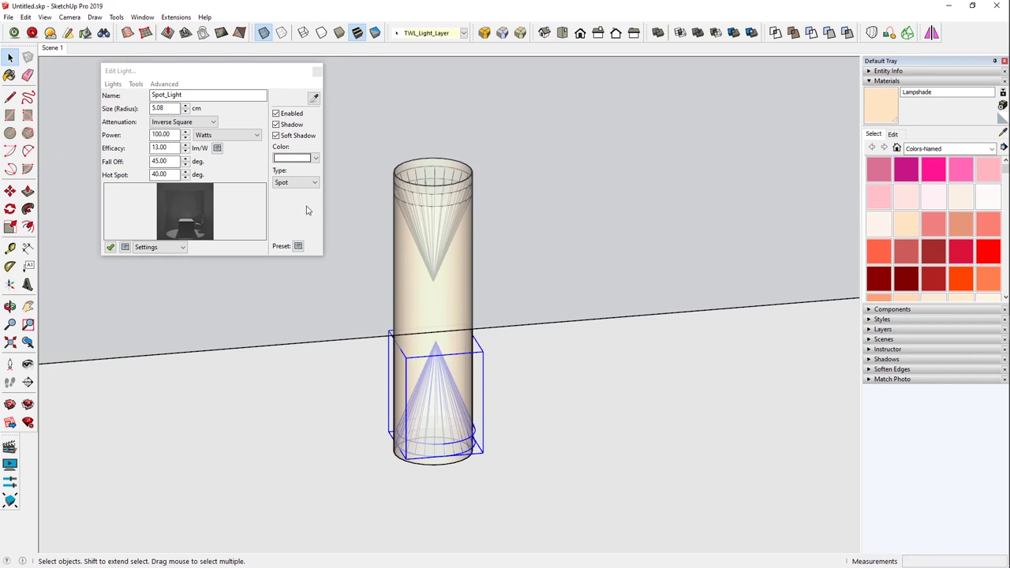
Name the lower light SconceSpot, colour it pale yellow, and set Fall Off 180, Hot Spot 90
{"action": "left_click", "coordinate": [197, 106]}
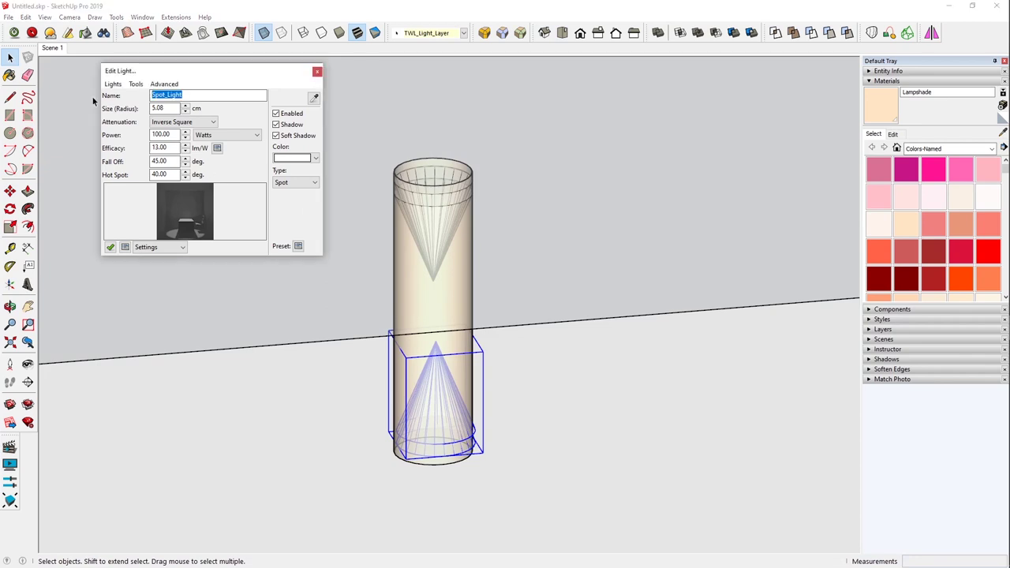
{"action": "type", "text": "SconceSpot"}
{"action": "left_click", "coordinate": [314, 158]}
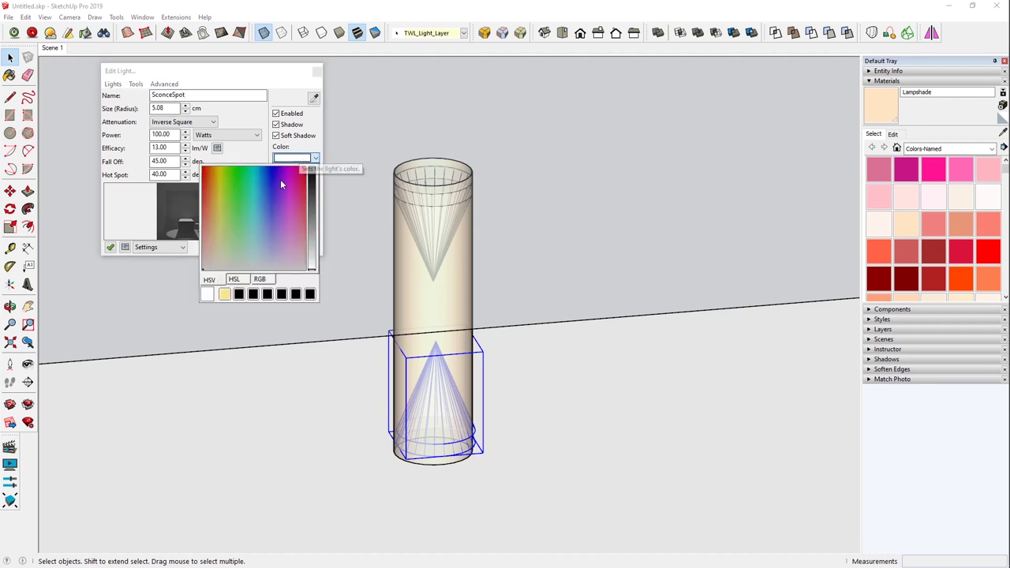
{"action": "left_click", "coordinate": [225, 294]}
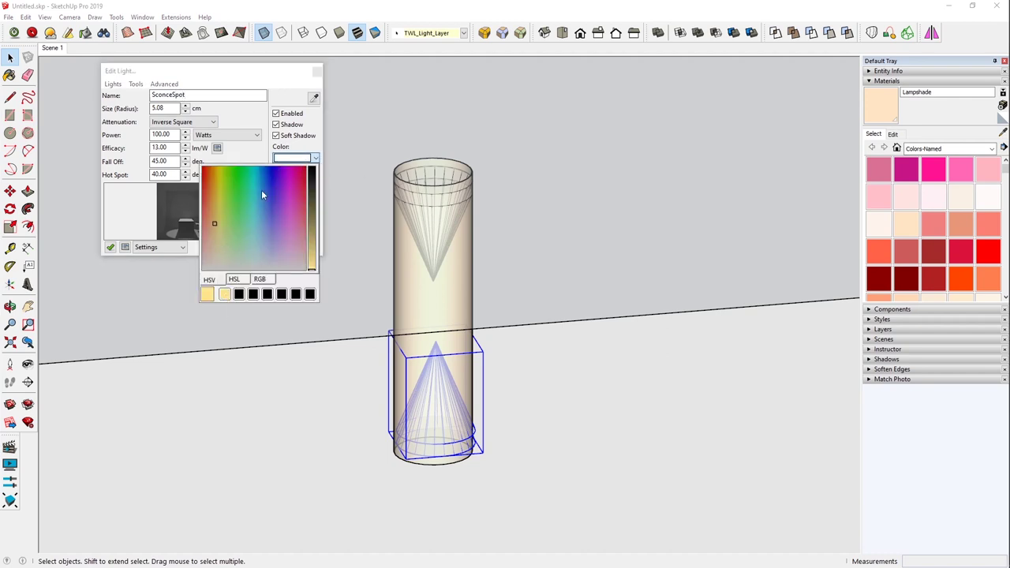
{"action": "left_click", "coordinate": [213, 233]}
{"action": "left_click", "coordinate": [258, 81]}
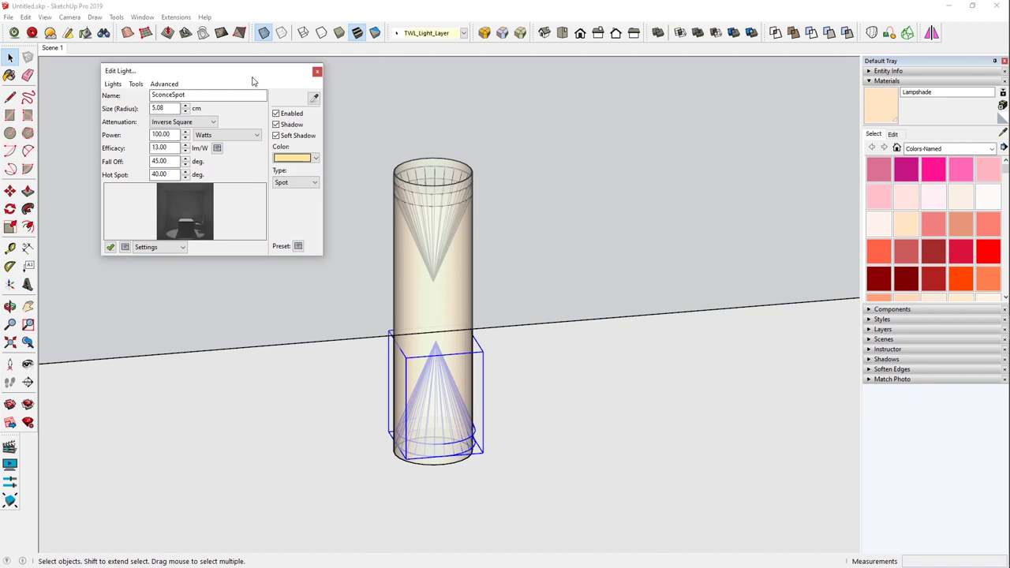
{"action": "left_click_drag", "start_coordinate": [172, 160], "coordinate": [113, 158]}
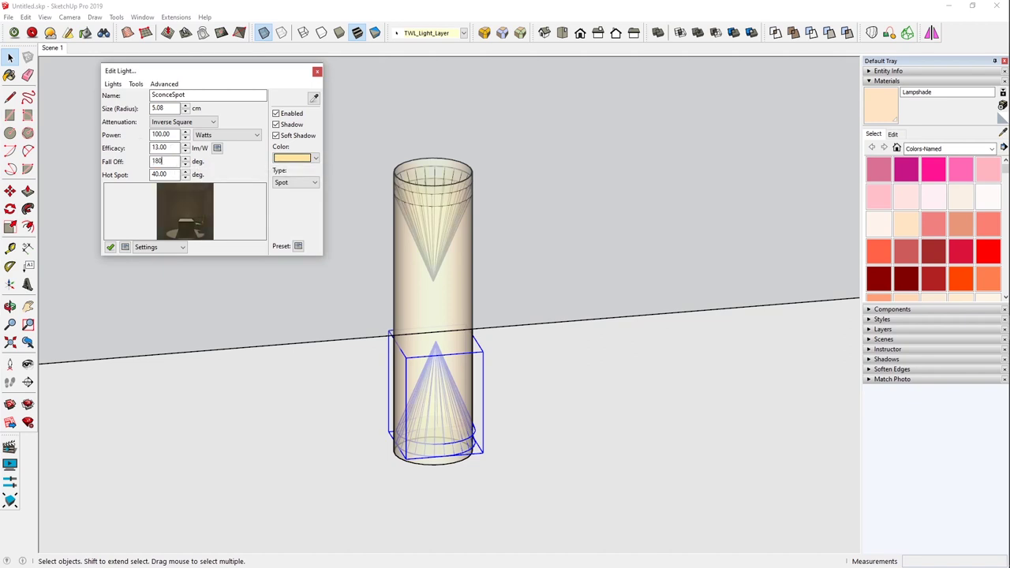
{"action": "left_click_drag", "start_coordinate": [174, 174], "coordinate": [130, 183]}
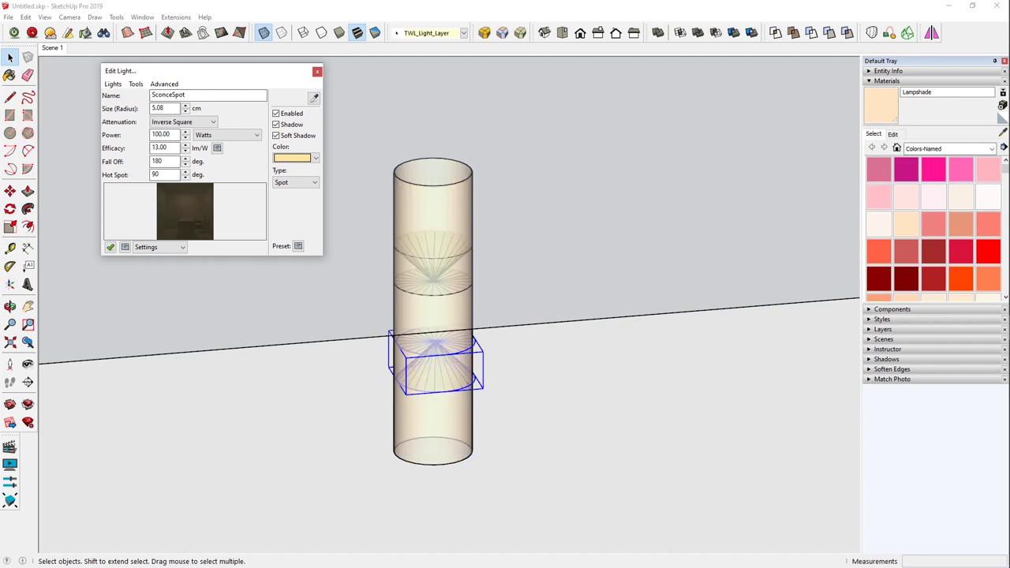
Give the lampshade material the Twilight Translucent Shade template at 70% translucence
{"action": "left_click", "coordinate": [54, 48]}
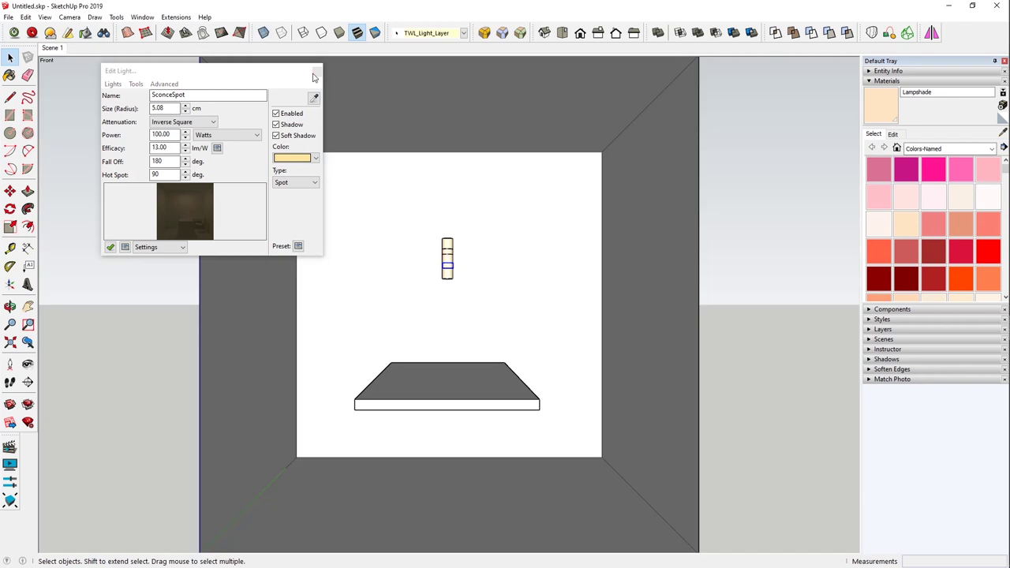
{"action": "left_click", "coordinate": [86, 33]}
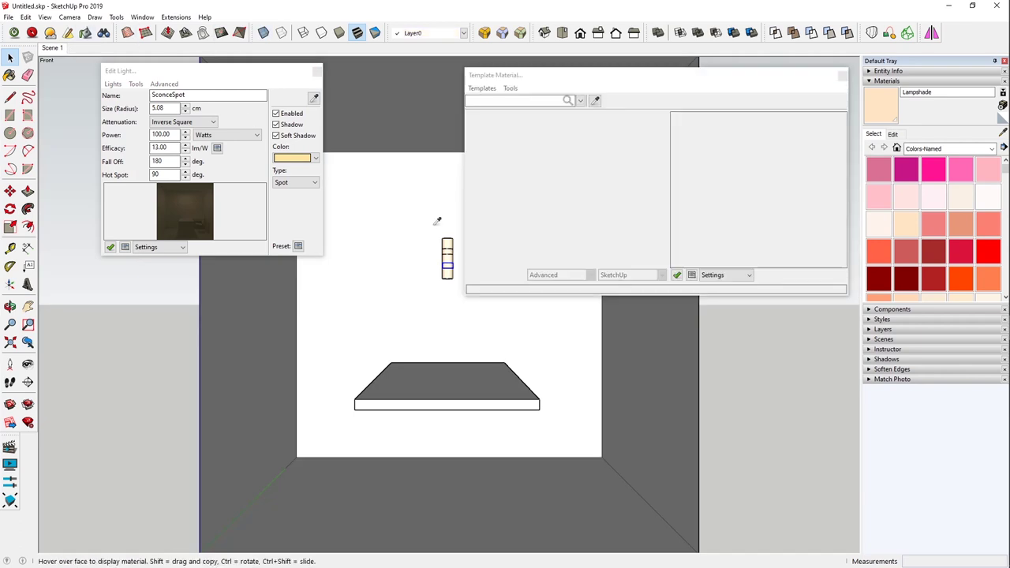
{"action": "left_click", "coordinate": [489, 87]}
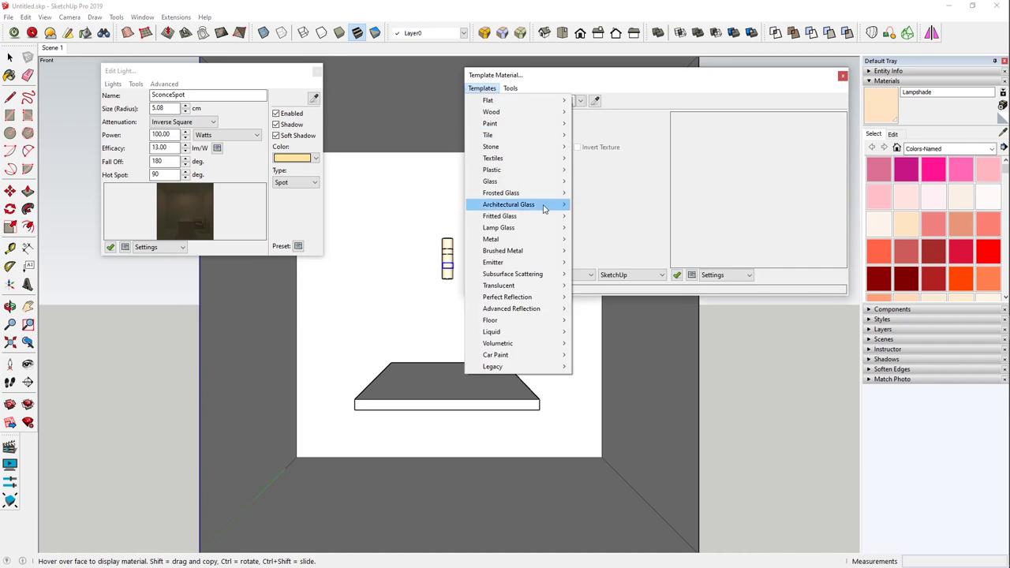
{"action": "mouse_move", "coordinate": [531, 278]}
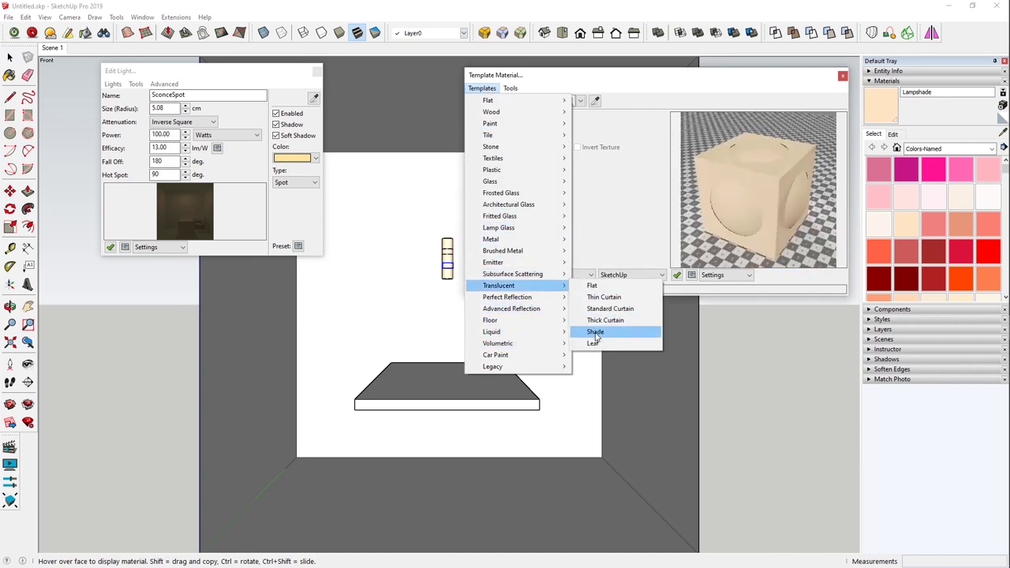
{"action": "left_click", "coordinate": [596, 332]}
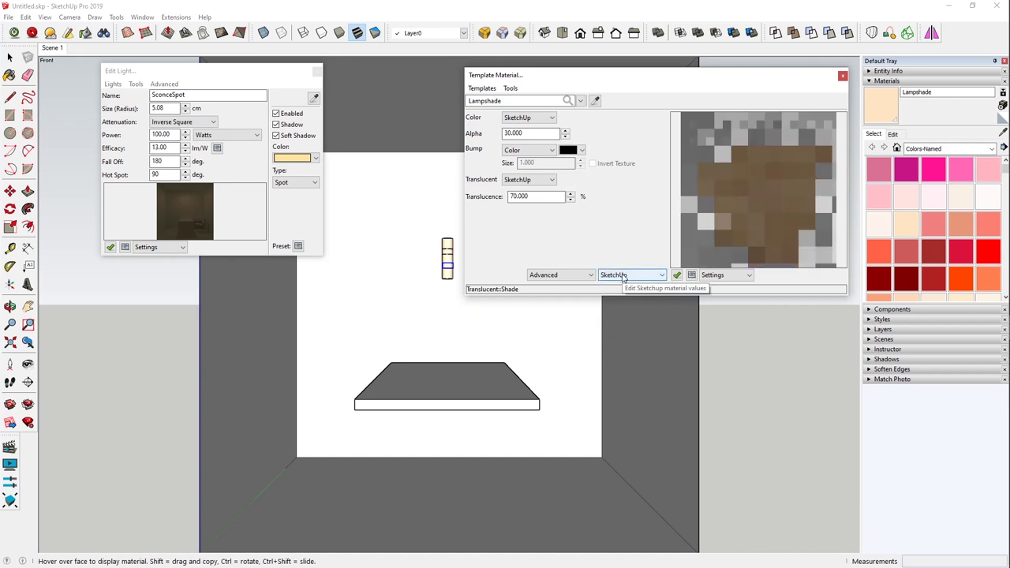
{"action": "left_click", "coordinate": [843, 75]}
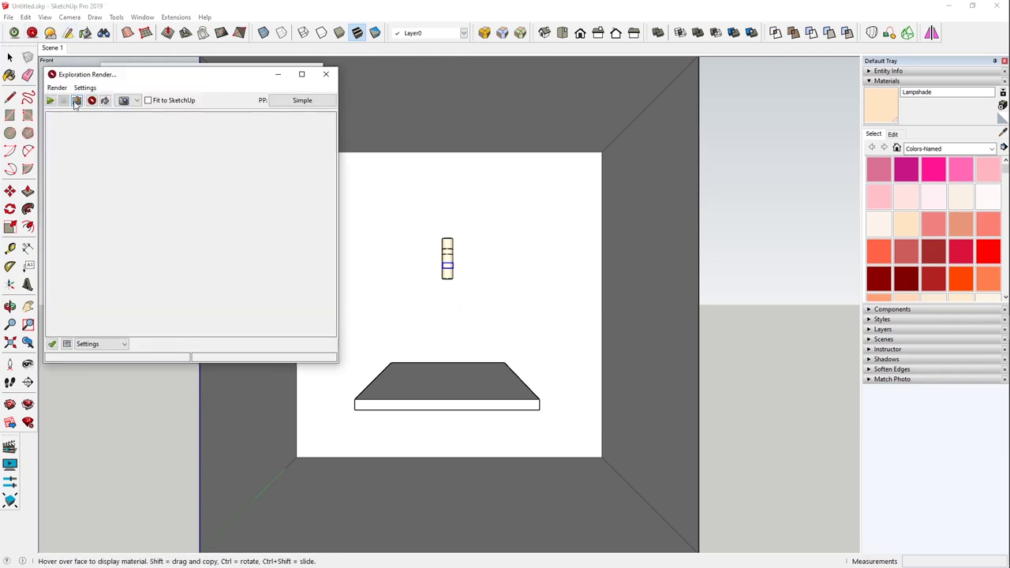
Run a test render of the lit lampshade and select the 01. Prelim quality preset
{"action": "left_click", "coordinate": [77, 101]}
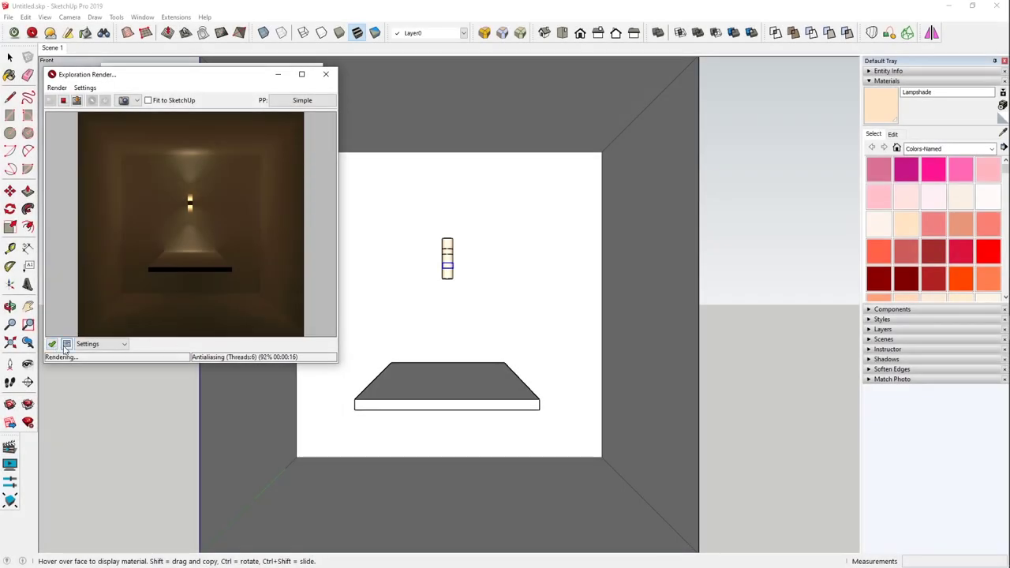
{"action": "left_click", "coordinate": [67, 344]}
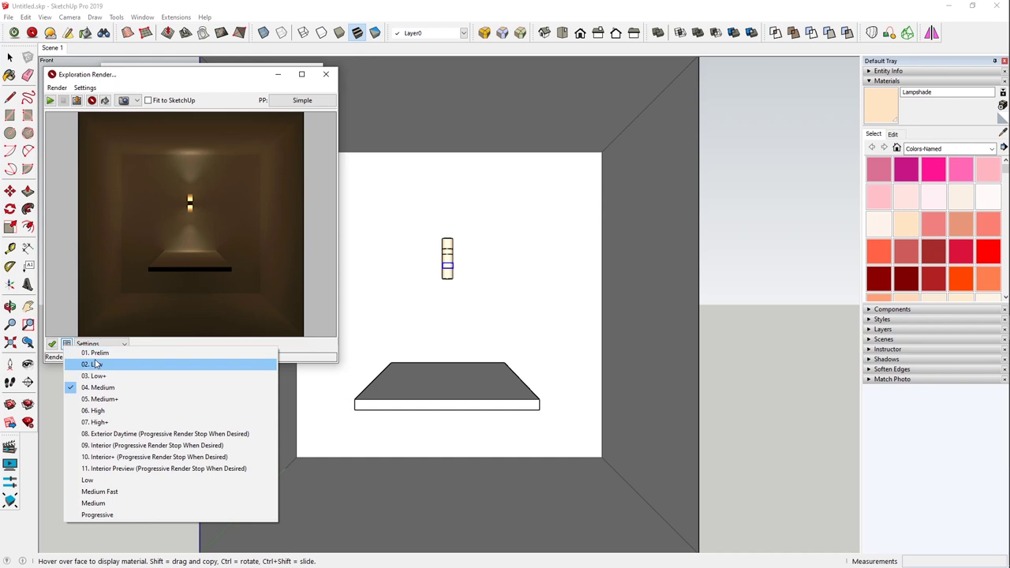
{"action": "left_click", "coordinate": [87, 352]}
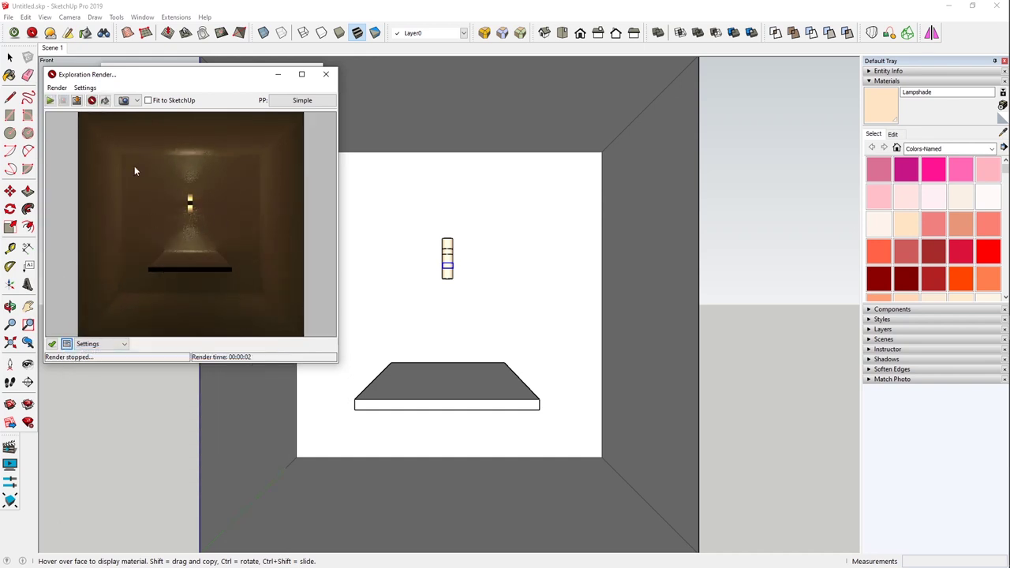
{"action": "left_click", "coordinate": [79, 344]}
{"action": "left_click", "coordinate": [163, 236]}
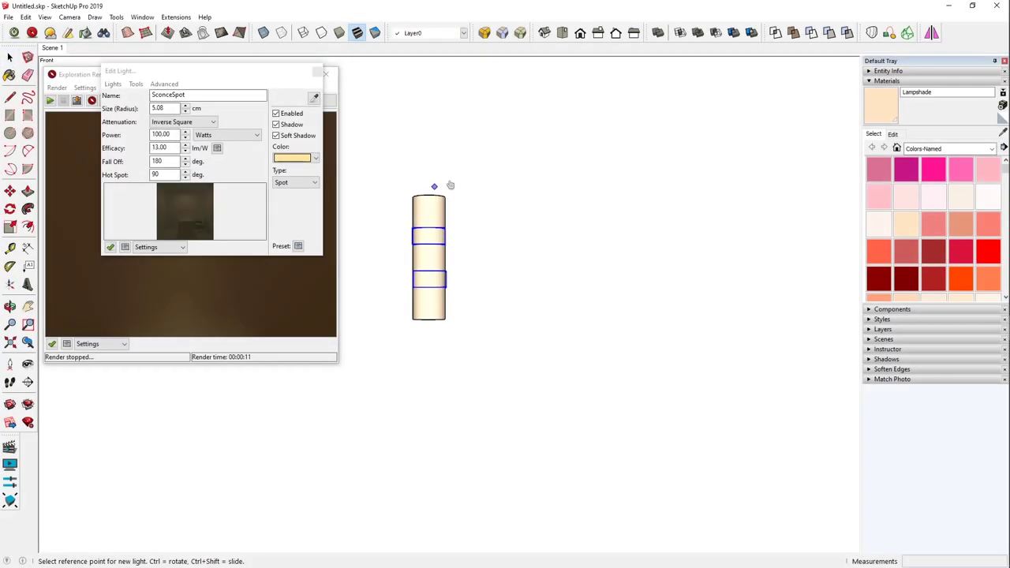
Place a point light inside the lampshade and colour it warm yellow
{"action": "right_click", "coordinate": [450, 184]}
{"action": "left_click", "coordinate": [458, 183]}
{"action": "scroll", "coordinate": [435, 246], "scroll_direction": "up", "scroll_amount": 2}
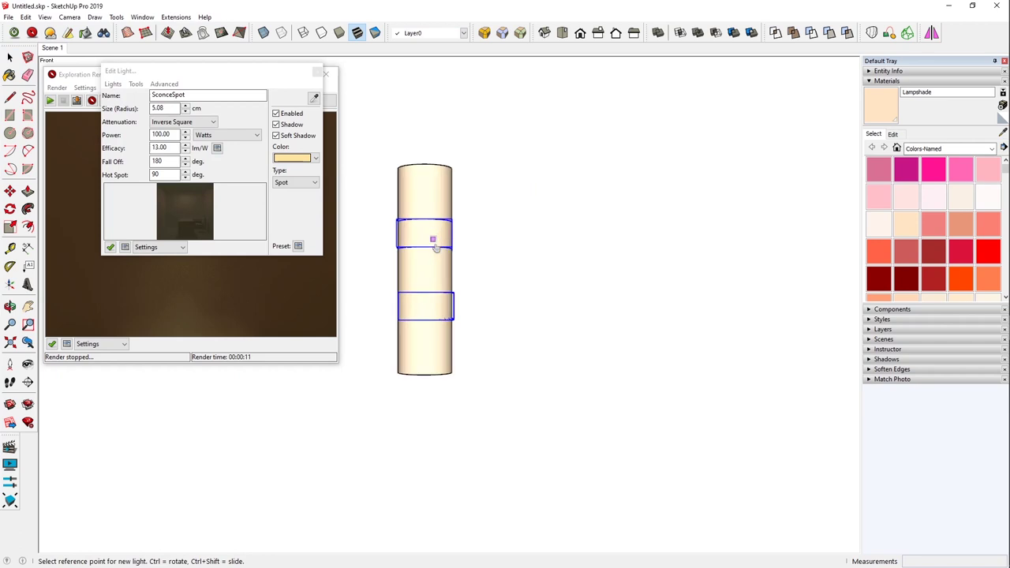
{"action": "scroll", "coordinate": [428, 271], "scroll_direction": "up", "scroll_amount": 2}
{"action": "left_click", "coordinate": [423, 270]}
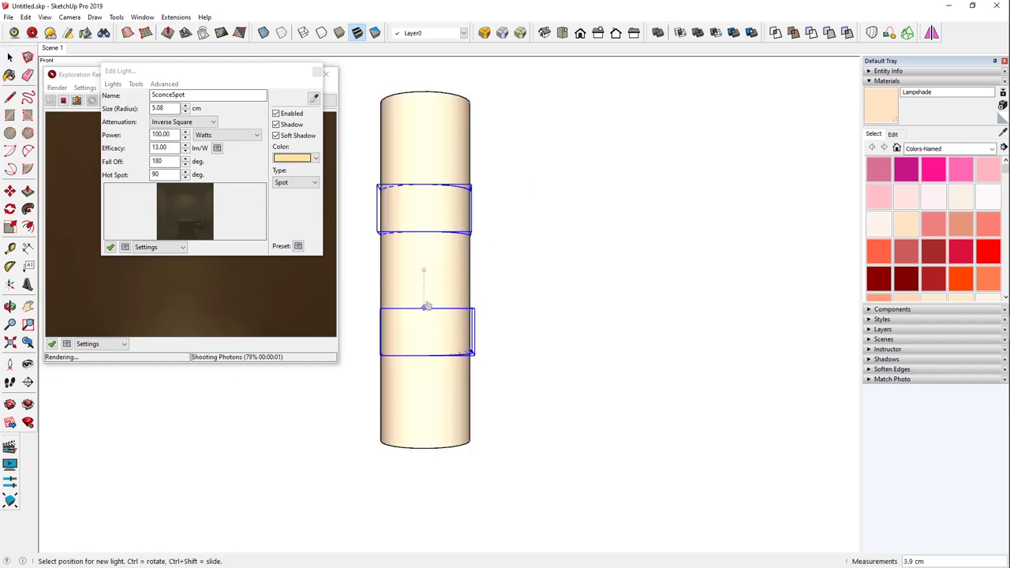
{"action": "left_click", "coordinate": [424, 288]}
{"action": "left_click", "coordinate": [426, 496]}
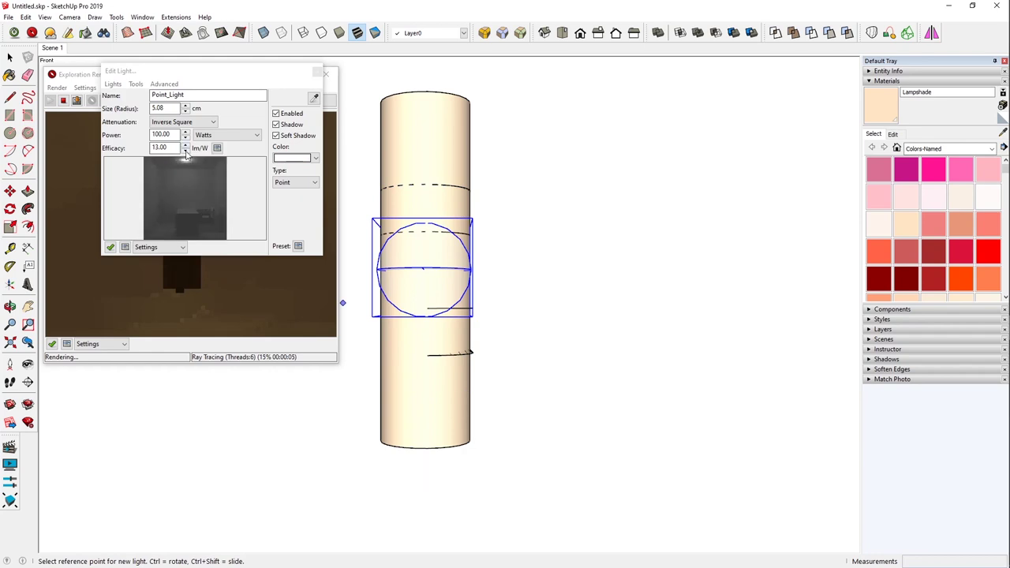
{"action": "left_click", "coordinate": [294, 158]}
{"action": "left_click", "coordinate": [224, 296]}
{"action": "left_click", "coordinate": [236, 80]}
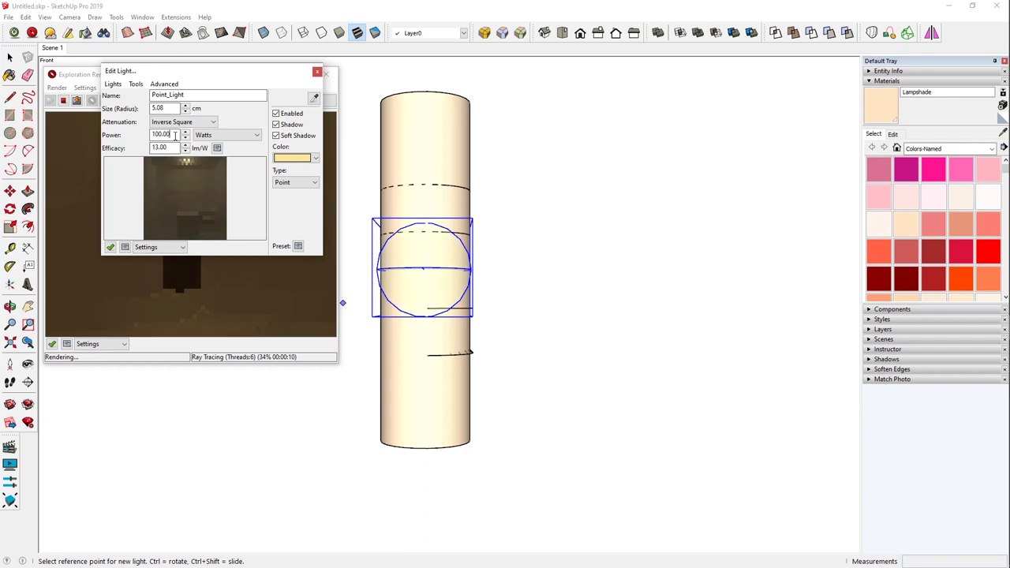
Switch to a parallel-projection top view and close the light editor and render preview
{"action": "middle_click_drag", "start_coordinate": [415, 407], "coordinate": [350, 121]}
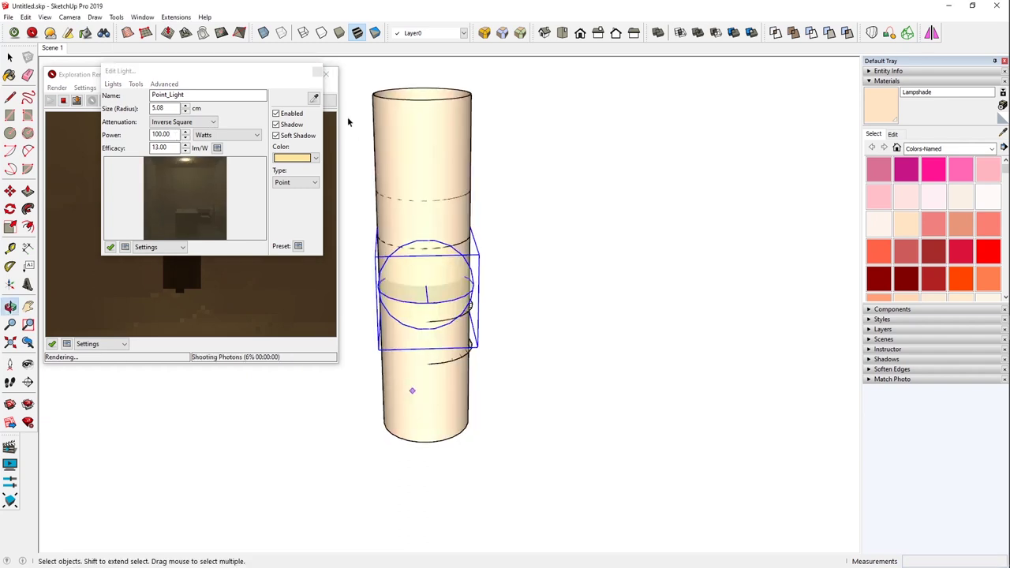
{"action": "left_click", "coordinate": [562, 34]}
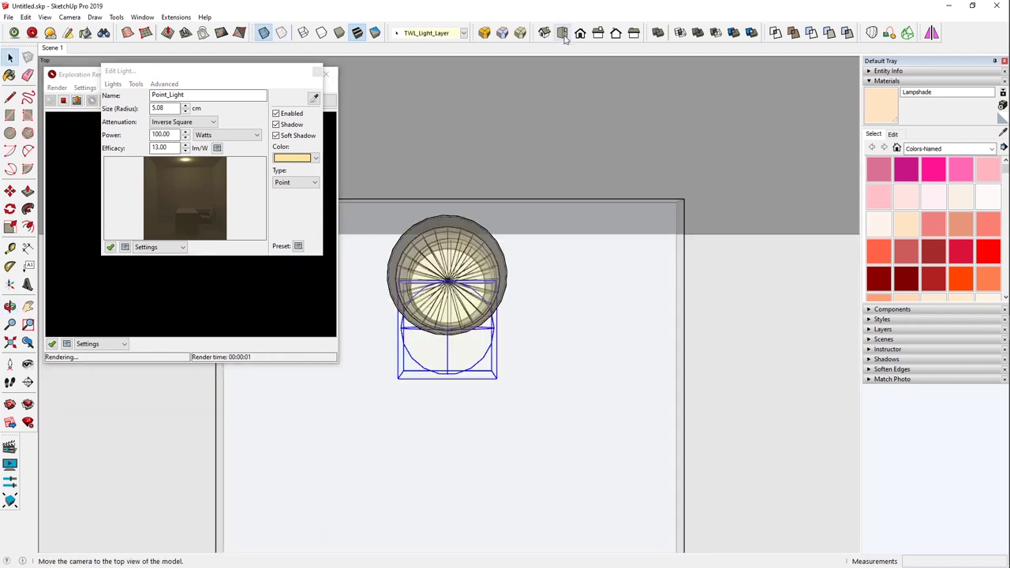
{"action": "left_click", "coordinate": [563, 36]}
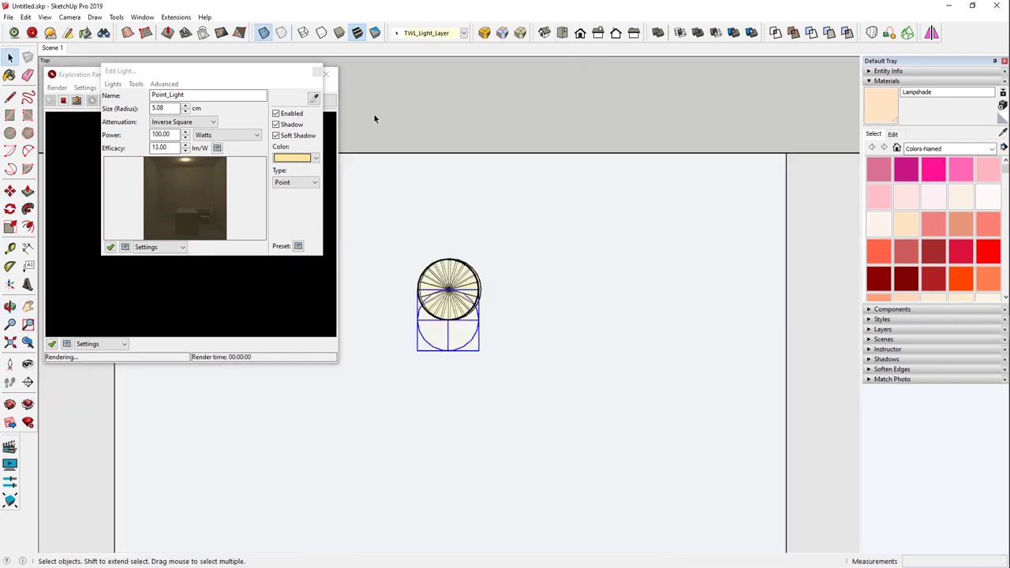
{"action": "left_click", "coordinate": [315, 72]}
{"action": "left_click", "coordinate": [62, 103]}
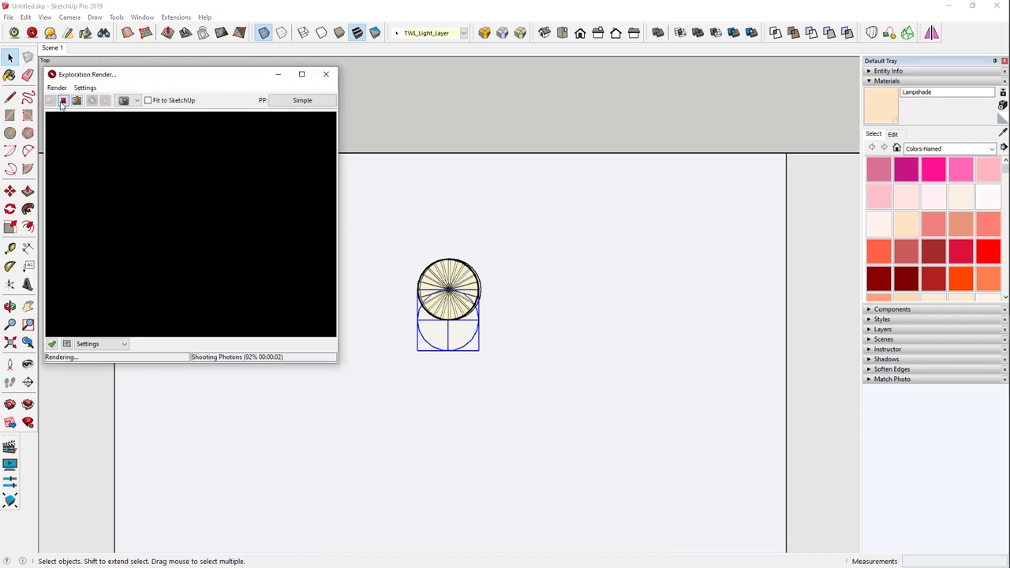
{"action": "left_click", "coordinate": [63, 102]}
{"action": "left_click", "coordinate": [325, 74]}
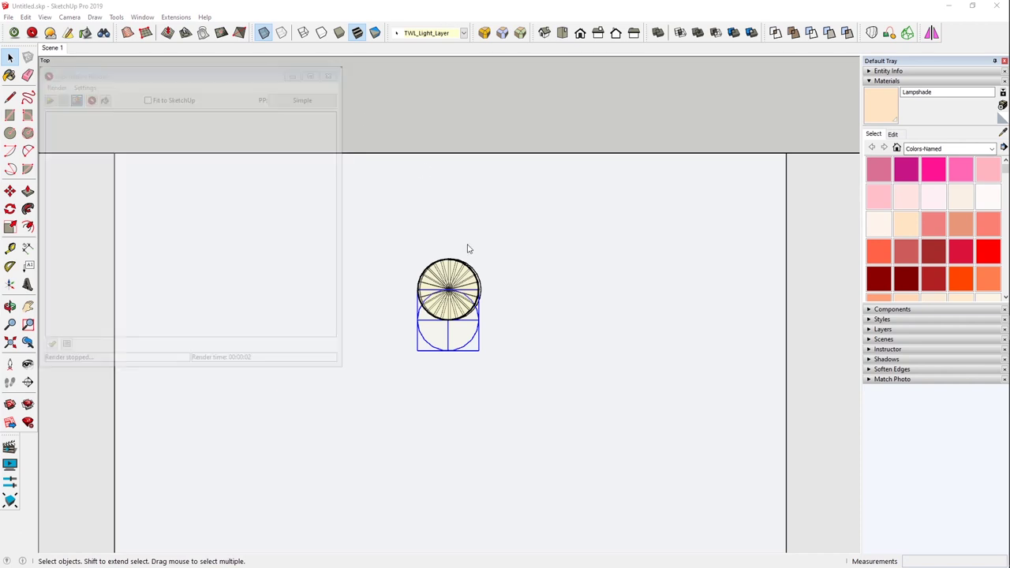
Move the point light to the lampshade centre and return to the Scene 1 front view
{"action": "key", "text": "m"}
{"action": "scroll", "coordinate": [491, 334], "scroll_direction": "up", "scroll_amount": 4}
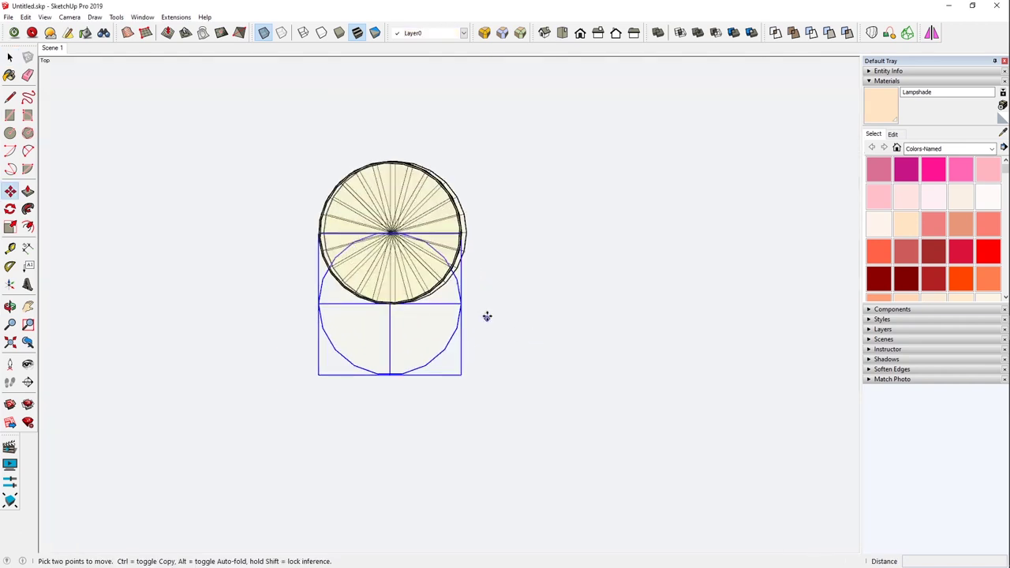
{"action": "left_click", "coordinate": [487, 314]}
{"action": "left_click", "coordinate": [485, 251]}
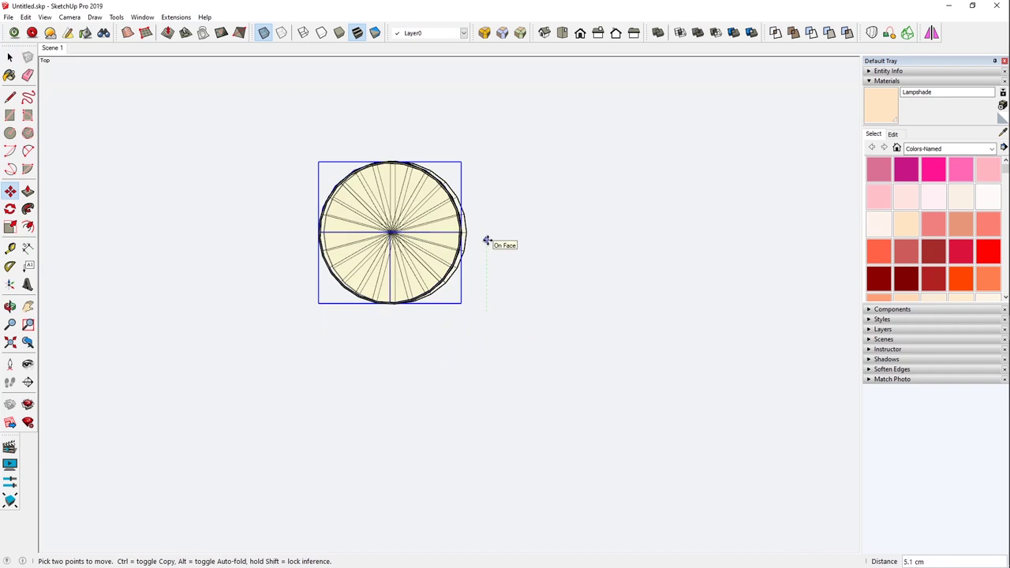
{"action": "key", "text": "space"}
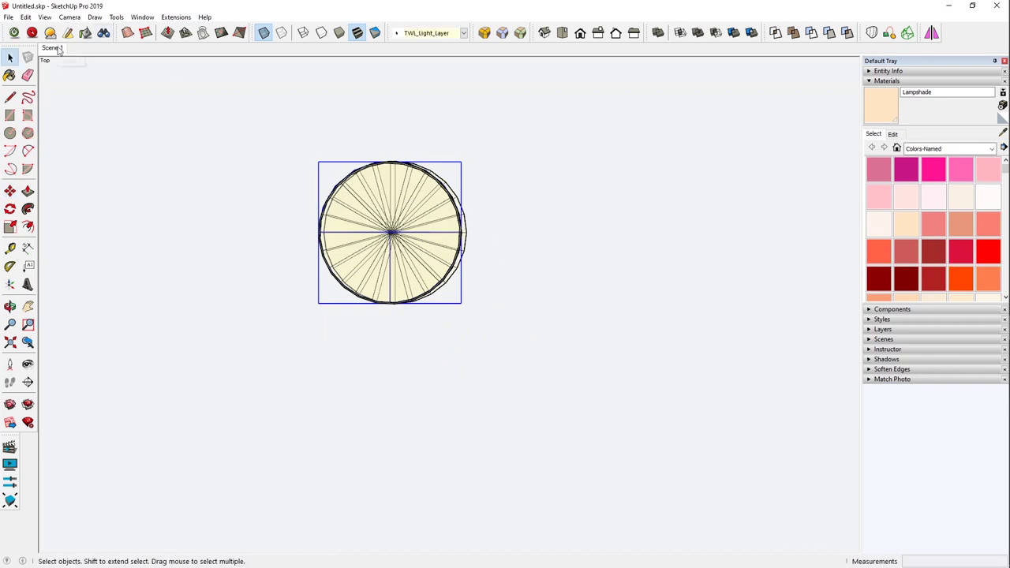
{"action": "left_click", "coordinate": [56, 48]}
{"action": "left_click", "coordinate": [68, 32]}
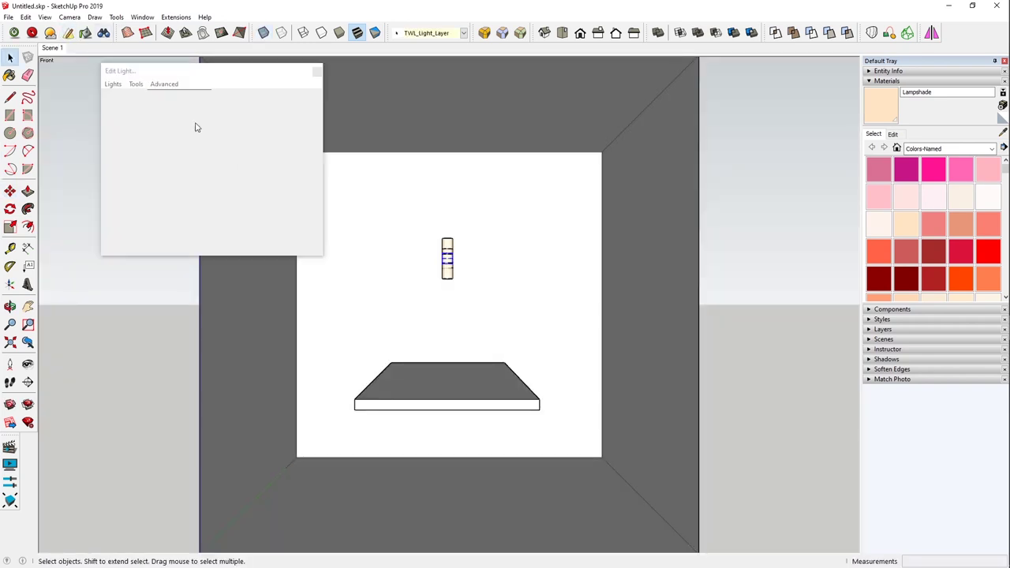
{"action": "left_click", "coordinate": [316, 74]}
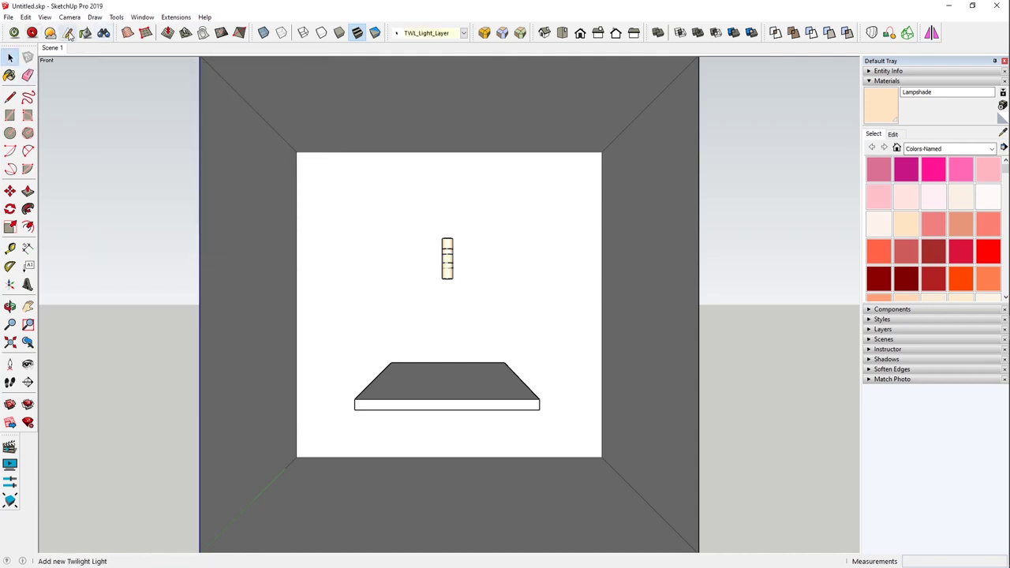
Test-render the lamp with both lights in Exploration Render
{"action": "left_click", "coordinate": [32, 32]}
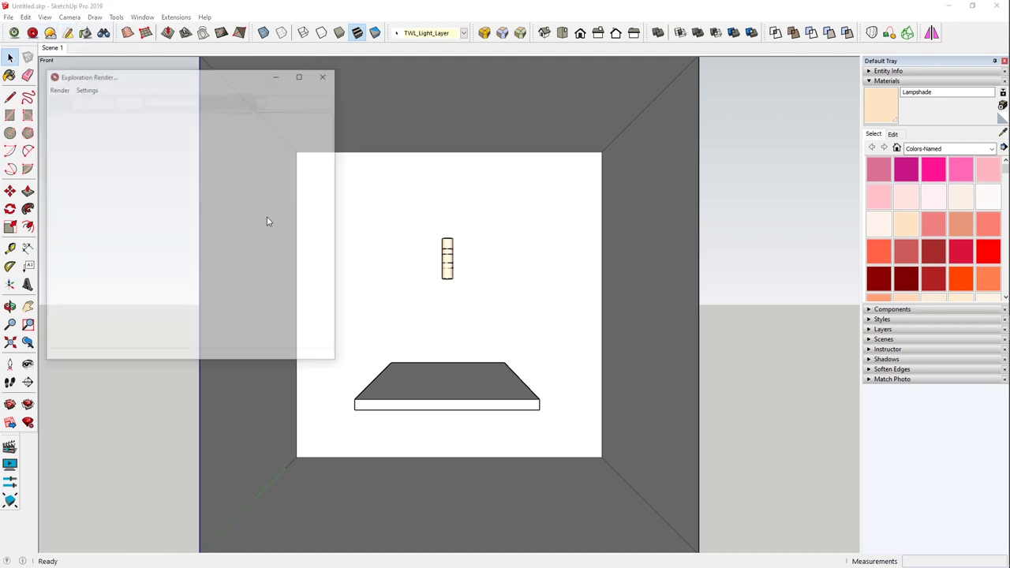
{"action": "left_click", "coordinate": [50, 100]}
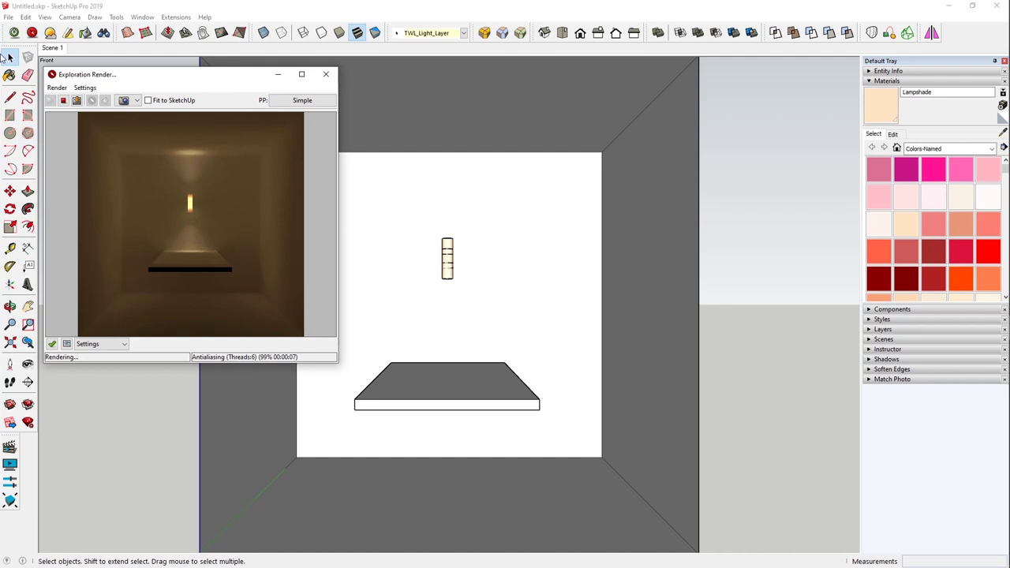
{"action": "left_click", "coordinate": [325, 74]}
Zoom Window closely around the lampshade and reopen Exploration Render
{"action": "key", "text": "ctrl+shift+w"}
{"action": "left_click_drag", "start_coordinate": [349, 194], "coordinate": [512, 385]}
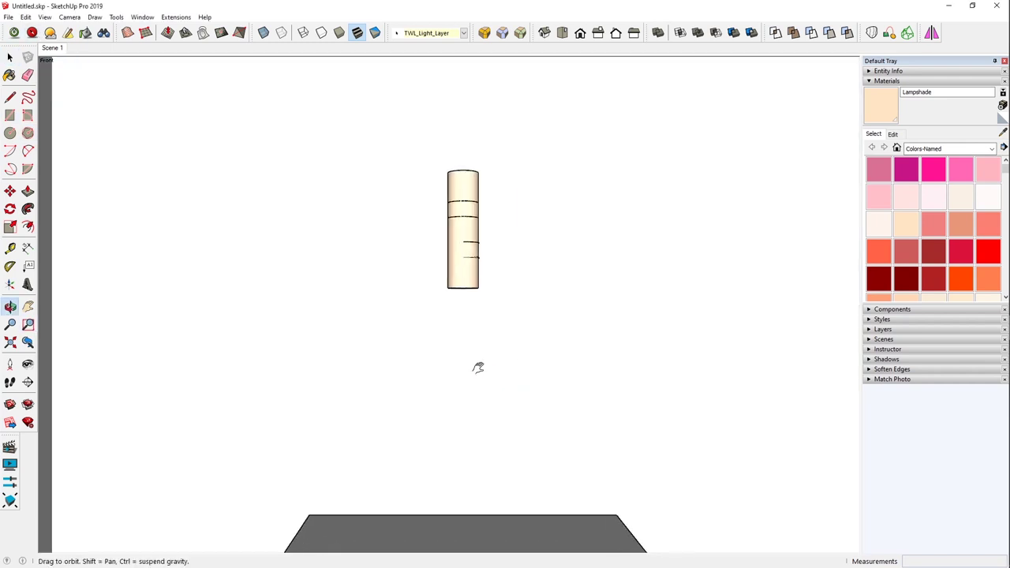
{"action": "left_click", "coordinate": [32, 33]}
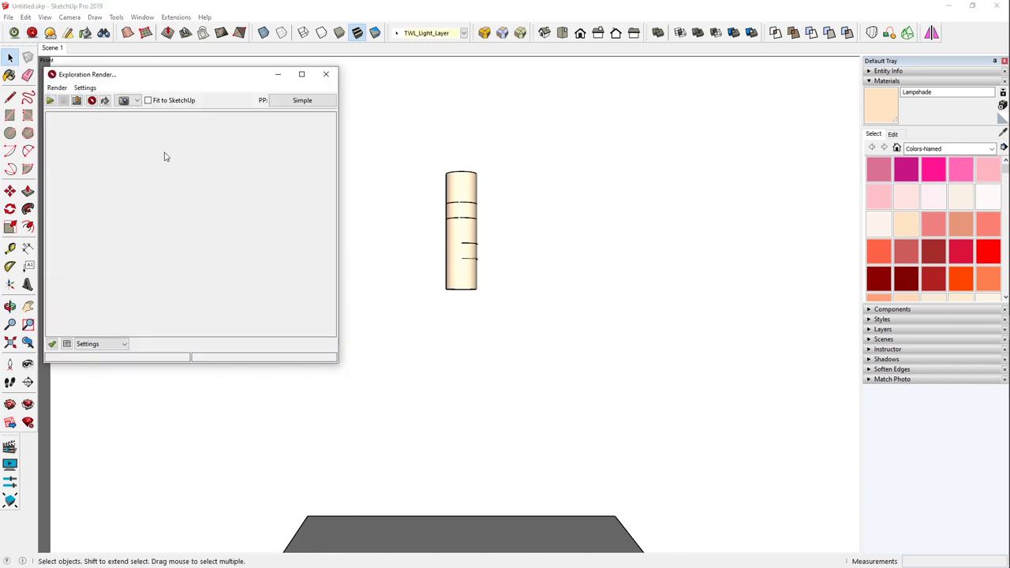
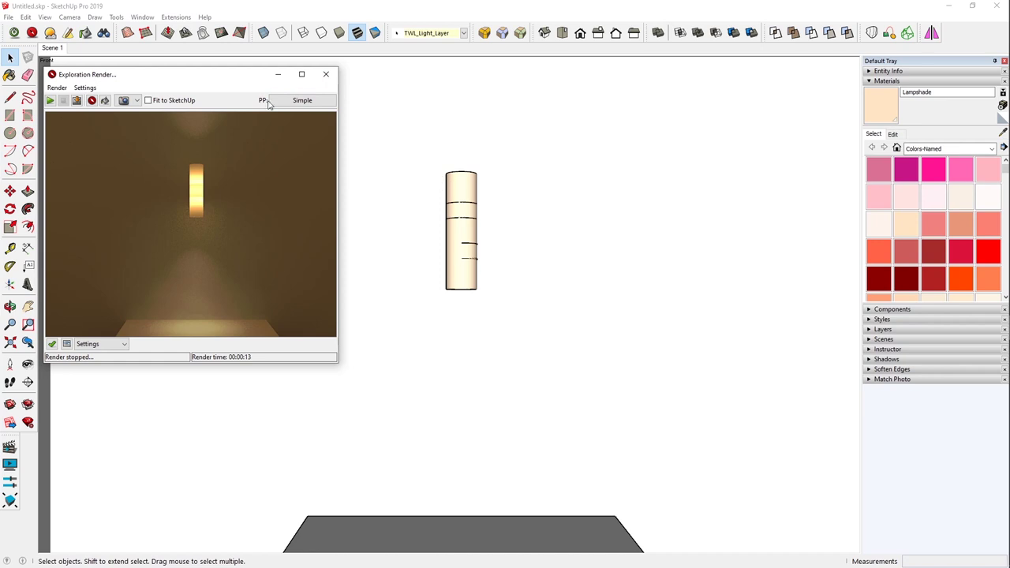
Turn off Cast Shadow for the Lampshade material and restart the exploration render
{"action": "left_click", "coordinate": [326, 74]}
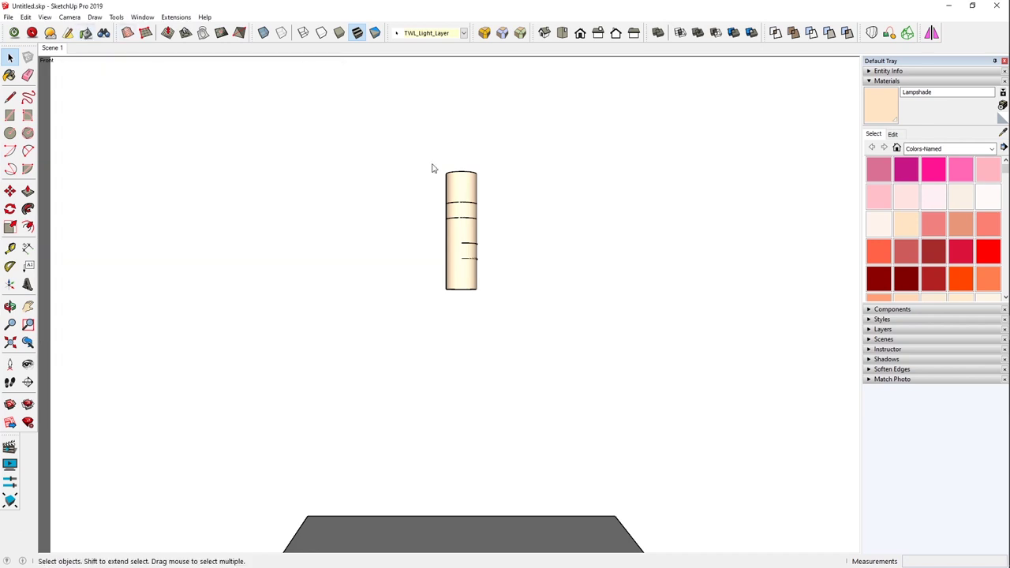
{"action": "key", "text": "b"}
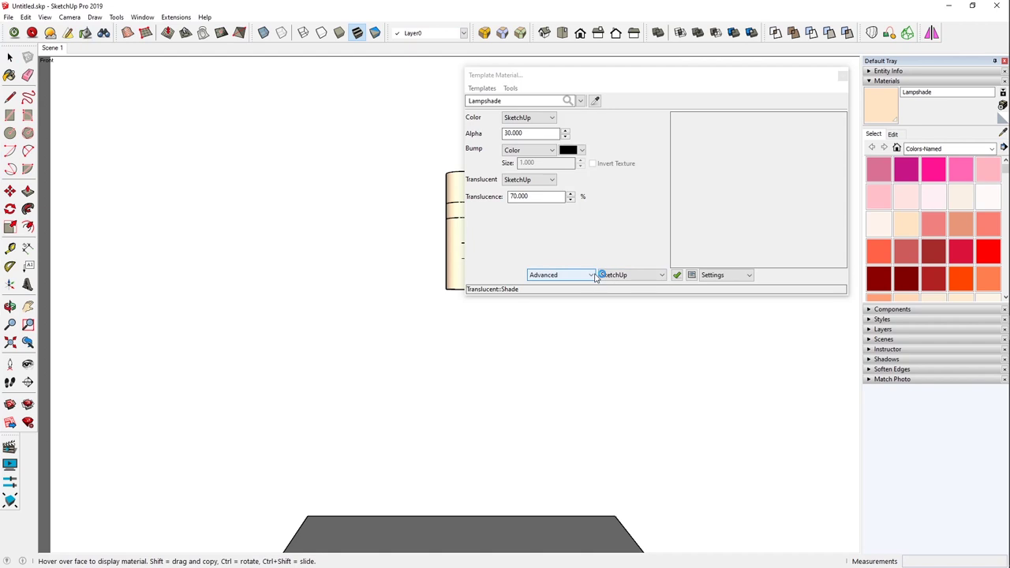
{"action": "left_click", "coordinate": [591, 275]}
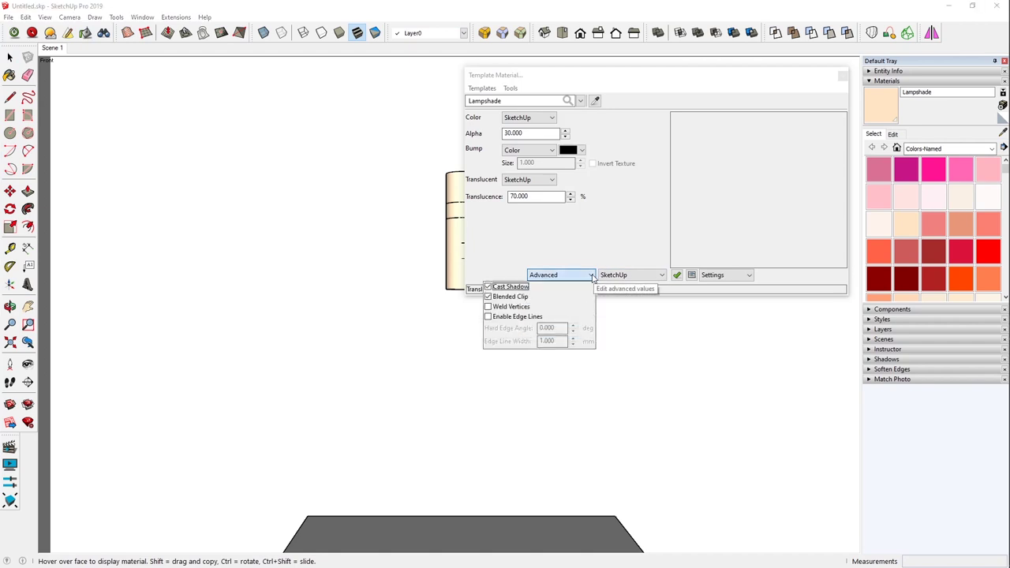
{"action": "left_click", "coordinate": [608, 239]}
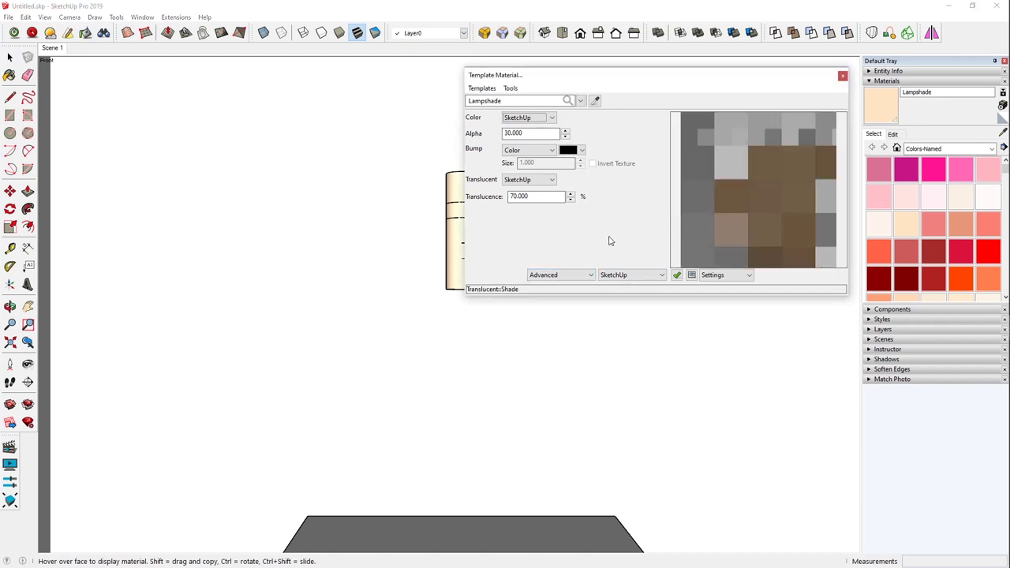
{"action": "left_click", "coordinate": [626, 276]}
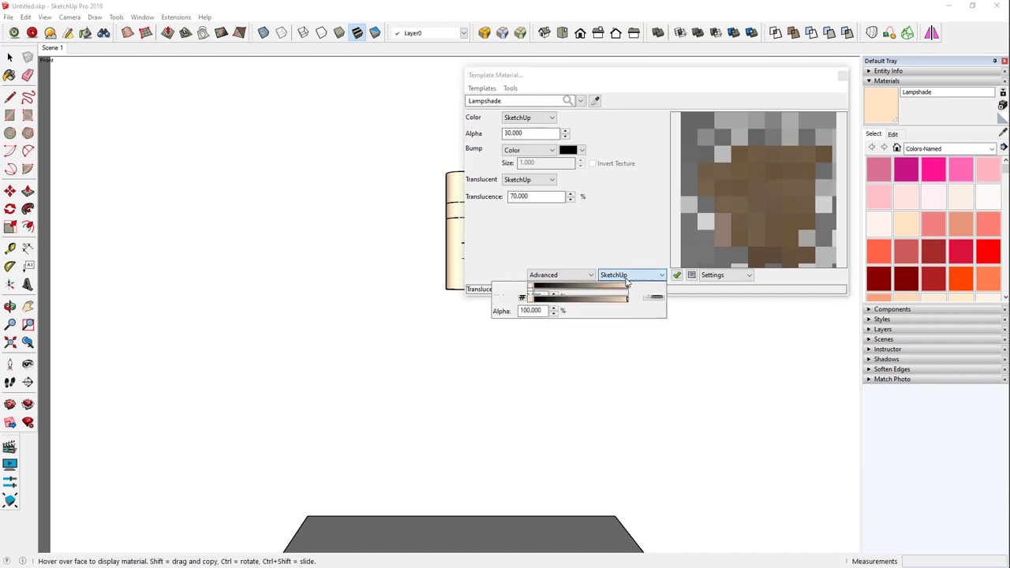
{"action": "left_click", "coordinate": [627, 276]}
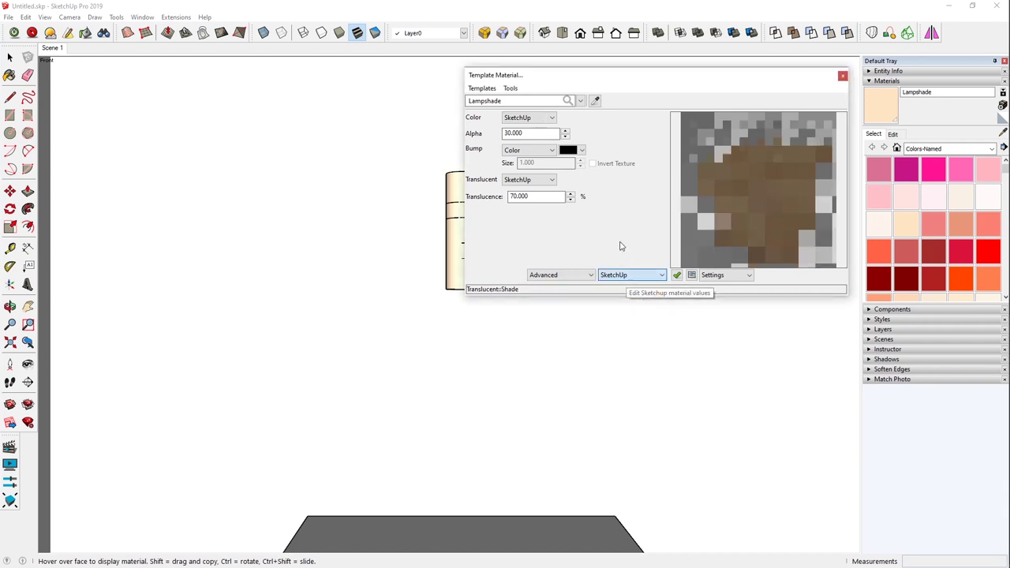
{"action": "left_click", "coordinate": [588, 275]}
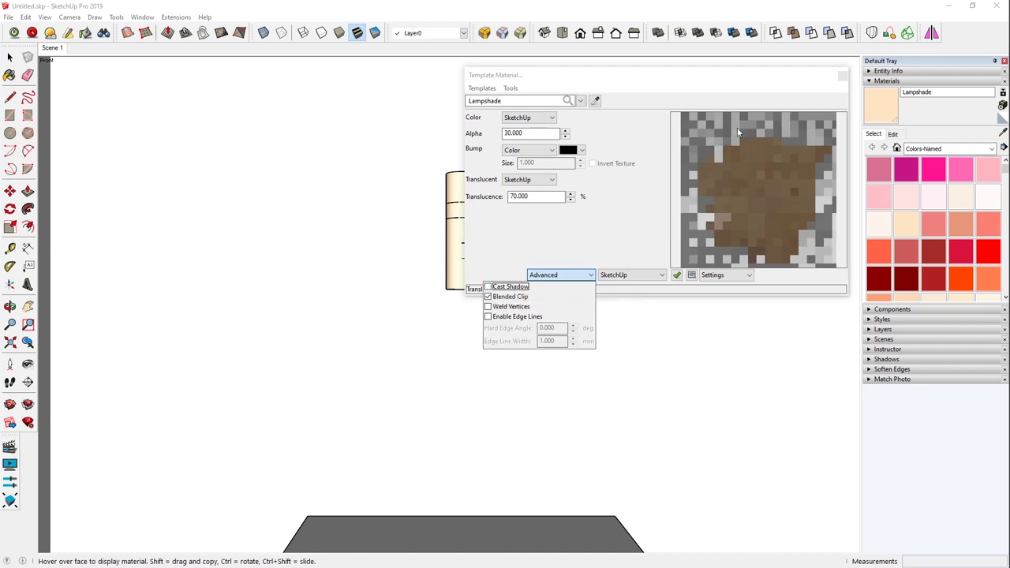
{"action": "left_click", "coordinate": [842, 76]}
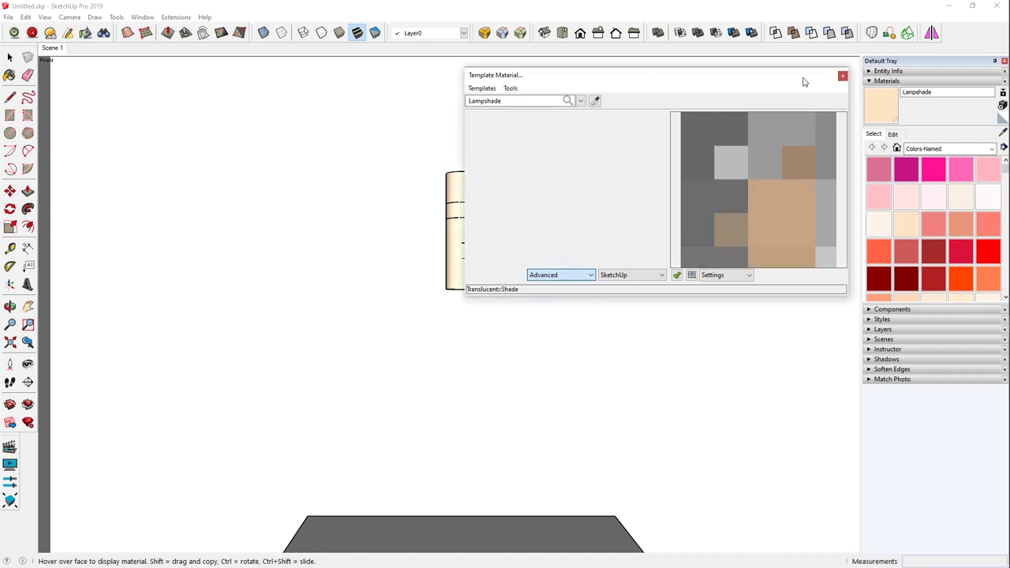
{"action": "left_click", "coordinate": [31, 32]}
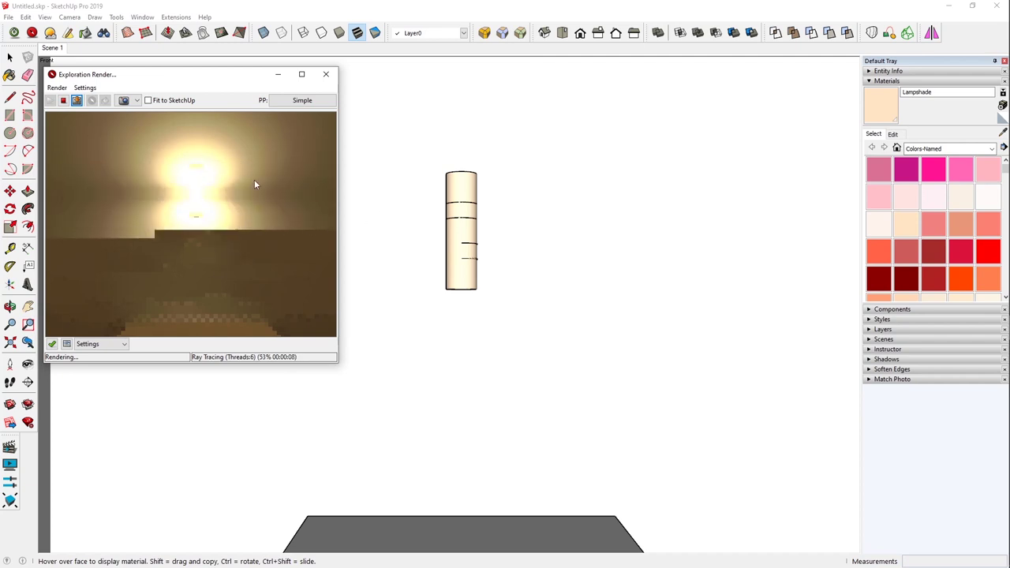
Stop the lamp scene test render and close the render window
{"action": "left_click", "coordinate": [64, 101]}
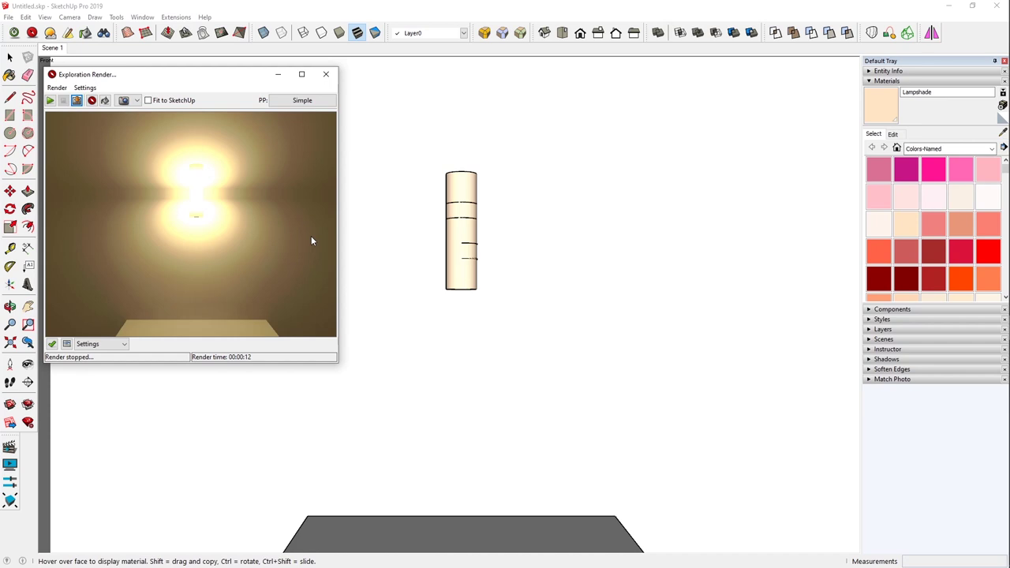
{"action": "left_click", "coordinate": [326, 75]}
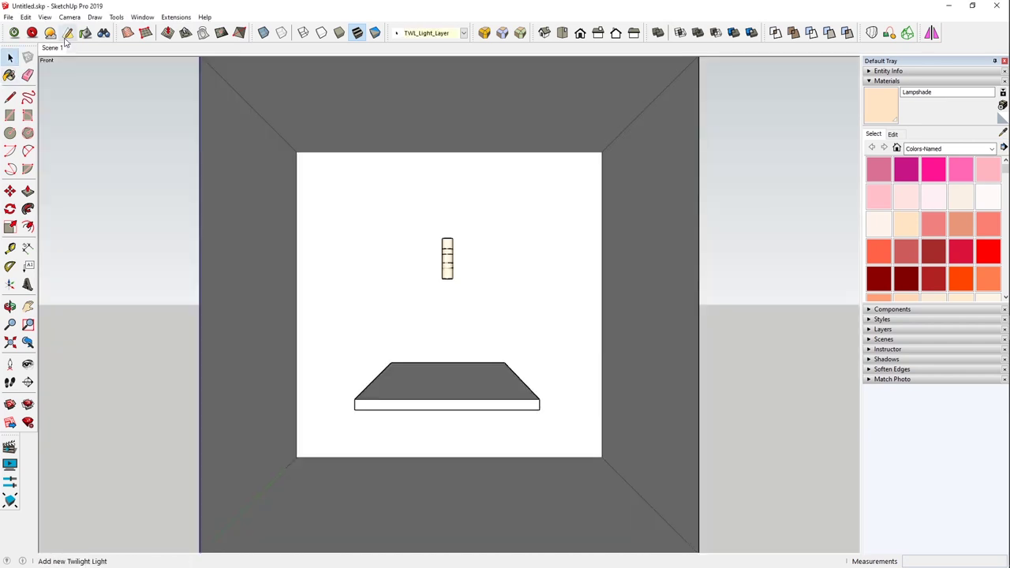
Run a quick pavilion exploration render, then zoom and orbit toward the wall under the roof
{"action": "left_click", "coordinate": [446, 251]}
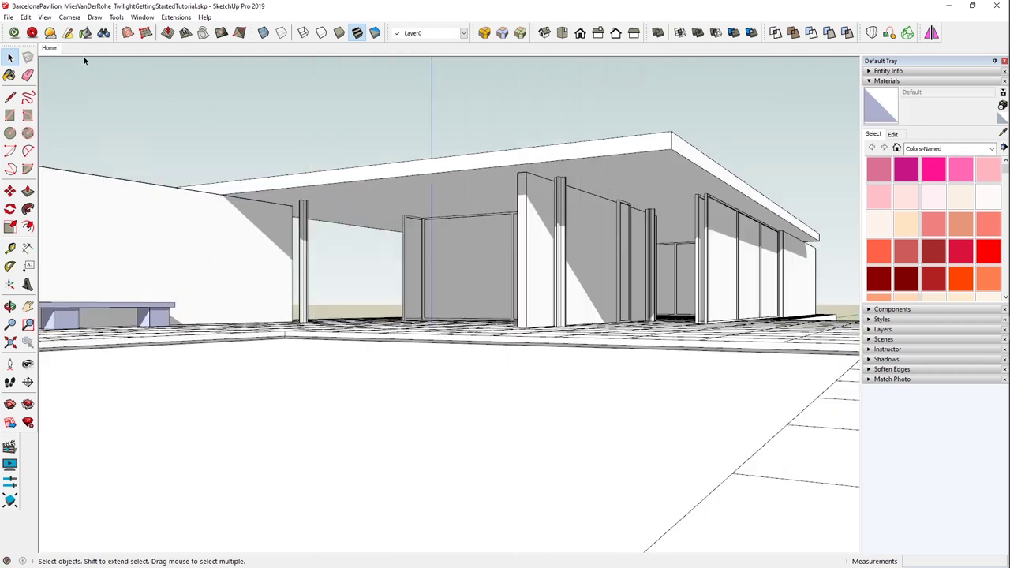
{"action": "left_click", "coordinate": [32, 33]}
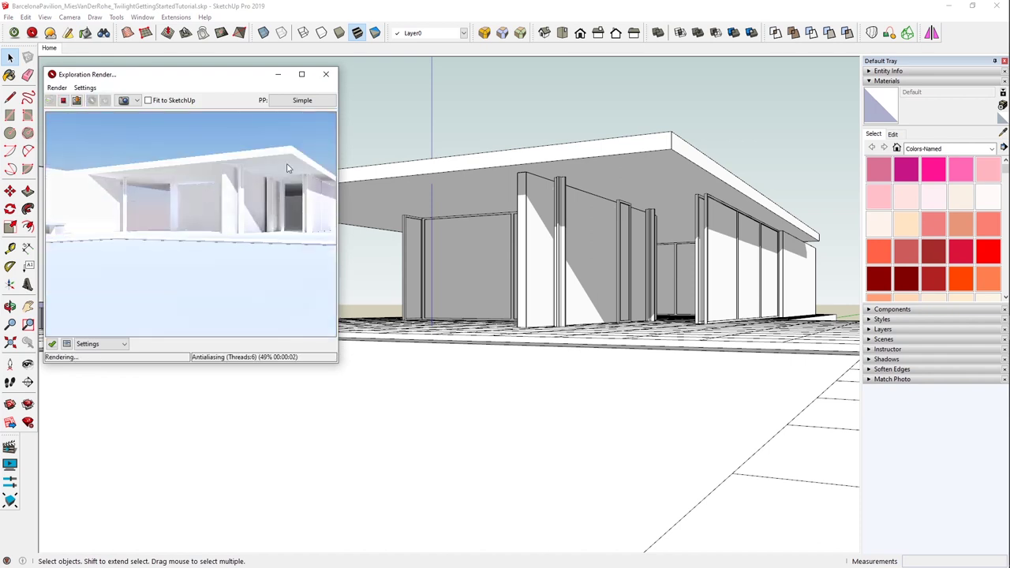
{"action": "left_click", "coordinate": [588, 100]}
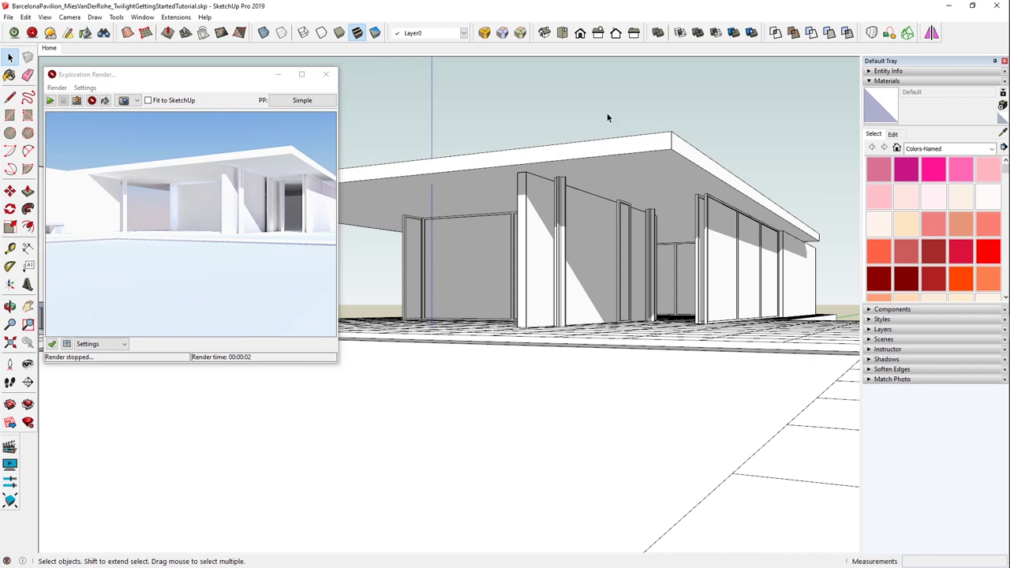
{"action": "scroll", "coordinate": [707, 206], "scroll_direction": "up", "scroll_amount": 6}
{"action": "middle_click_drag", "start_coordinate": [682, 214], "coordinate": [753, 229]}
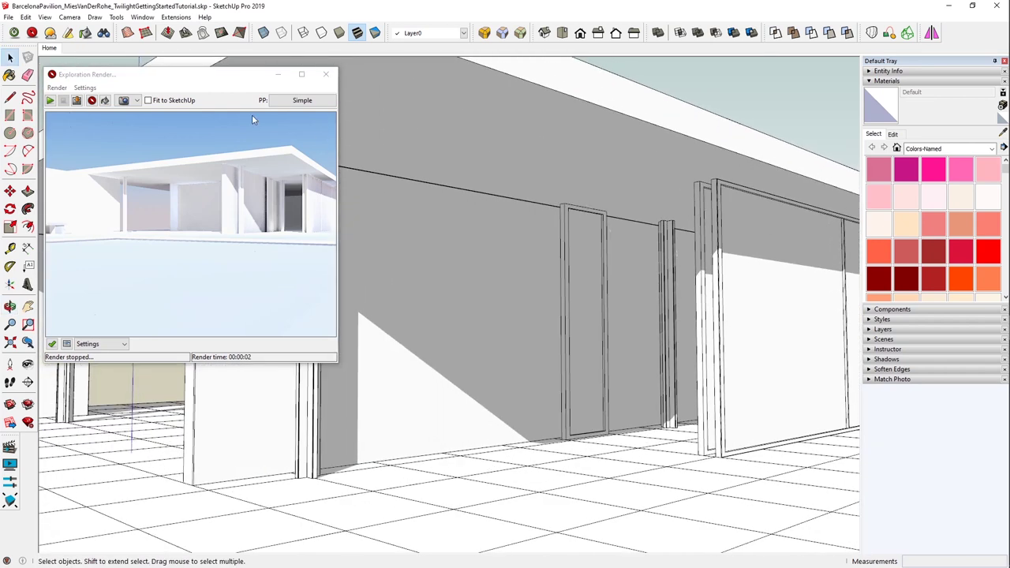
Place a new Twilight light high on the wall and set its type to Spot
{"action": "key", "text": "l"}
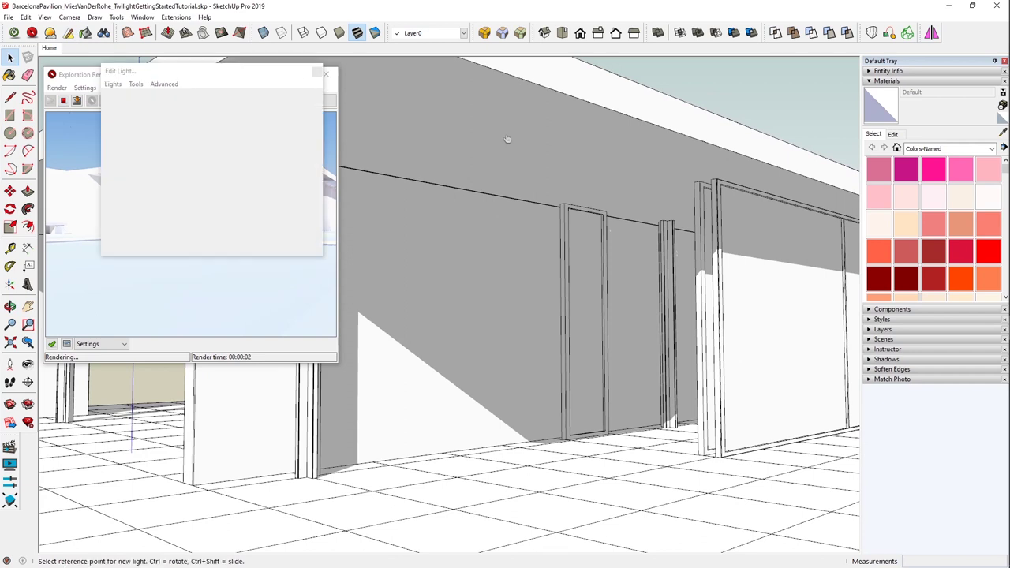
{"action": "left_click", "coordinate": [503, 136]}
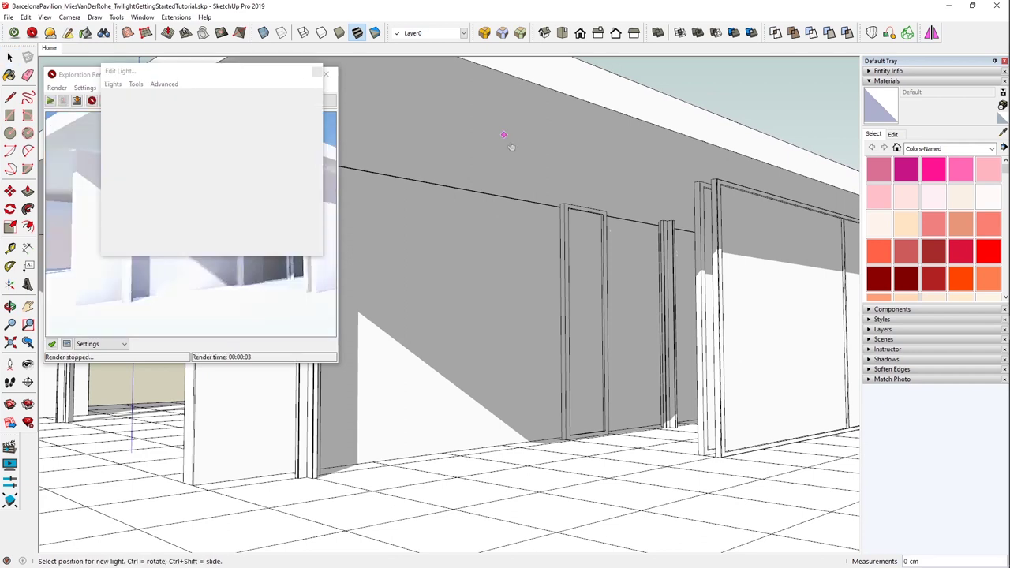
{"action": "left_click", "coordinate": [507, 170]}
{"action": "left_click", "coordinate": [508, 273]}
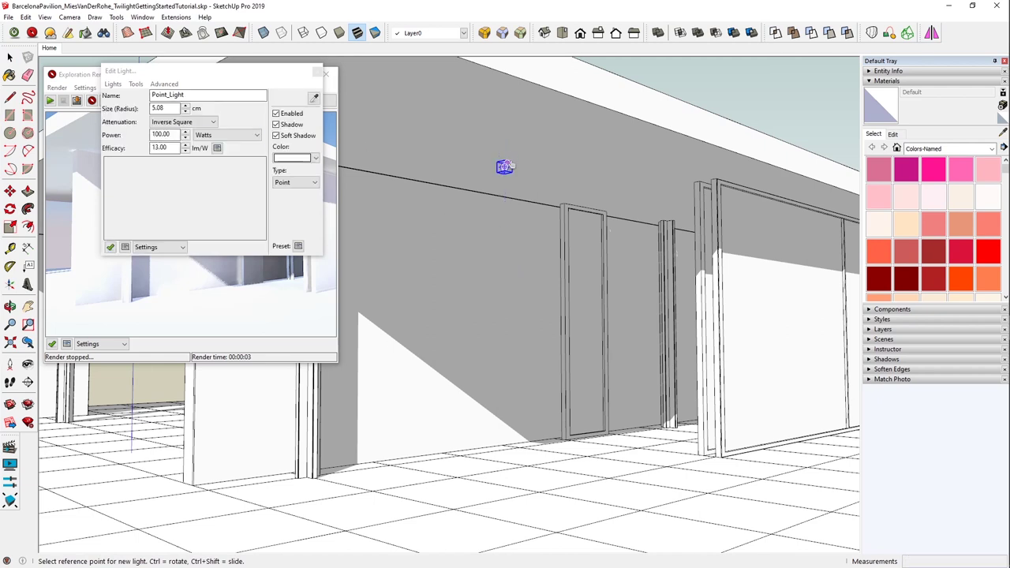
{"action": "left_click", "coordinate": [295, 183]}
{"action": "left_click", "coordinate": [292, 207]}
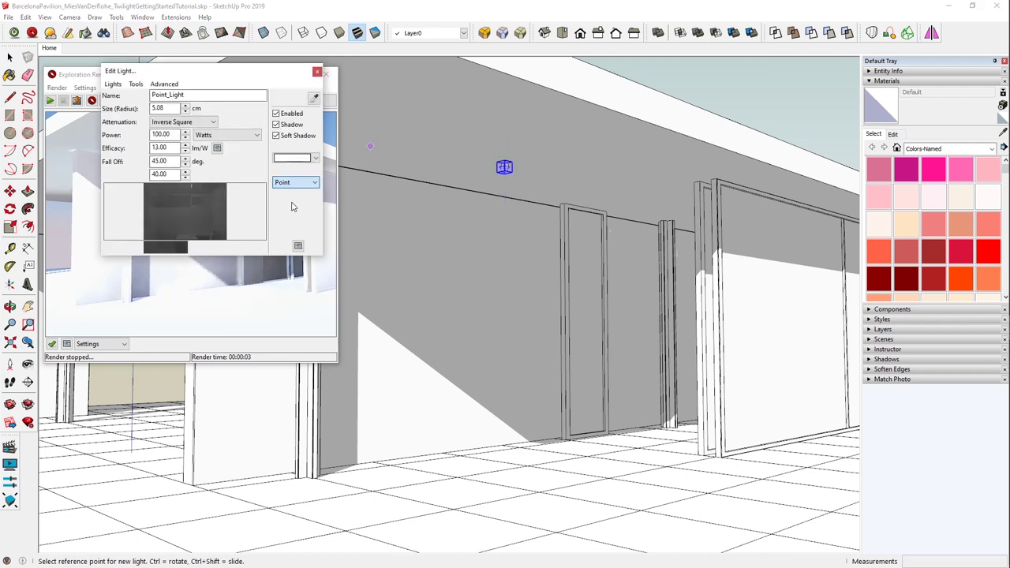
{"action": "key", "text": "space"}
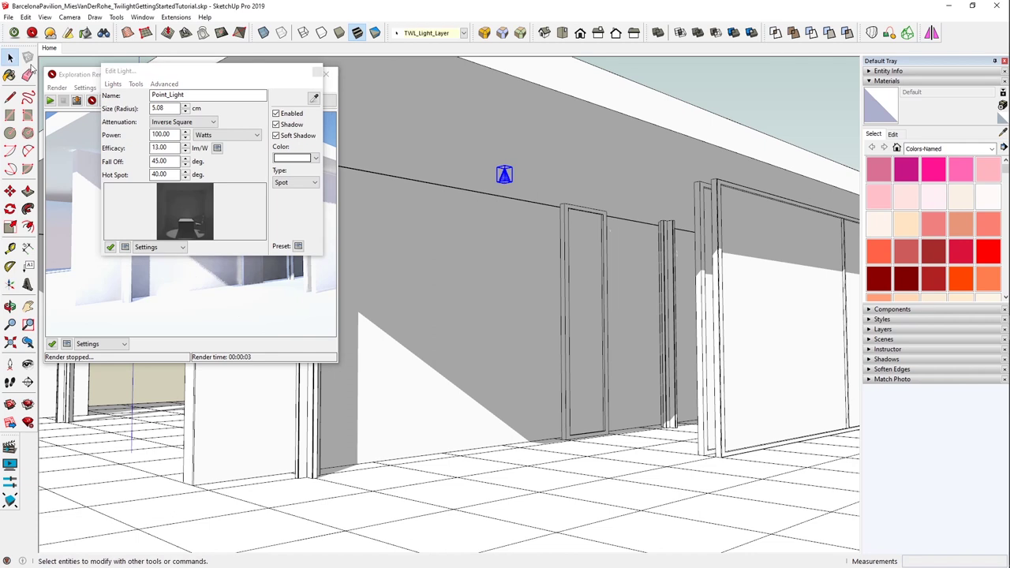
Re-aim the spot light's target down at the floor in Right view, then return to Home
{"action": "right_click", "coordinate": [504, 176]}
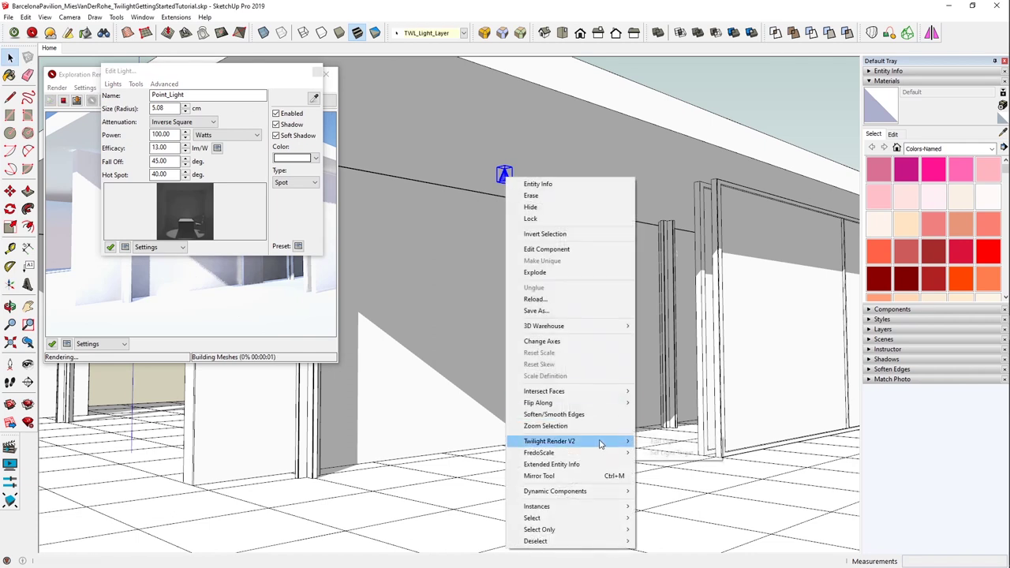
{"action": "mouse_move", "coordinate": [599, 441]}
{"action": "left_click", "coordinate": [674, 454]}
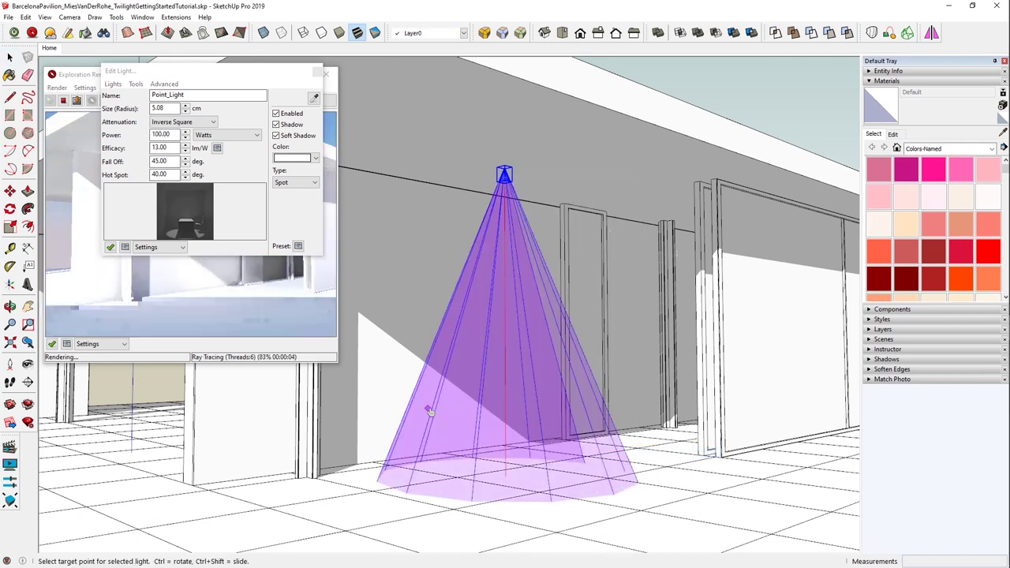
{"action": "left_click", "coordinate": [597, 33]}
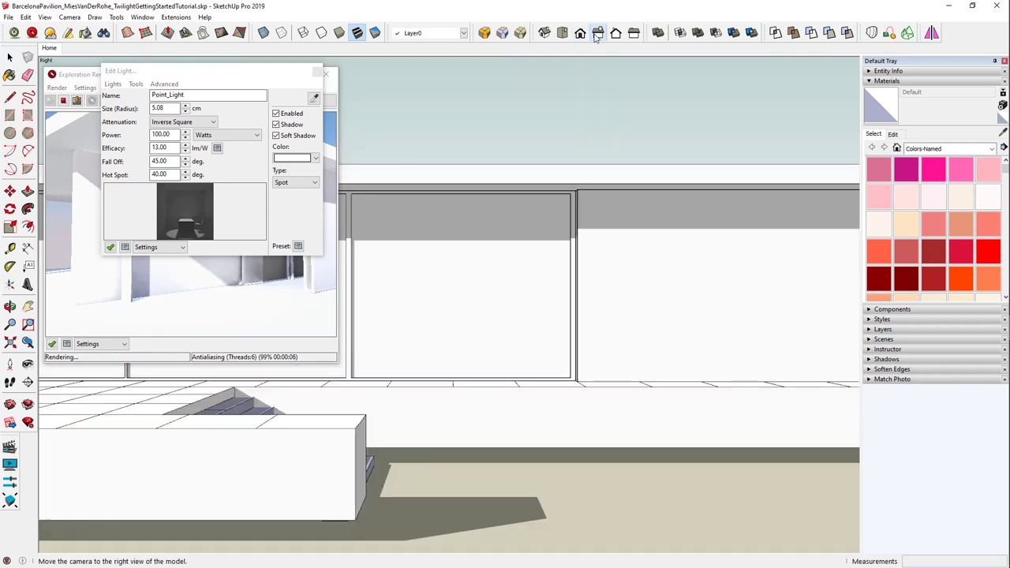
{"action": "left_click", "coordinate": [597, 34]}
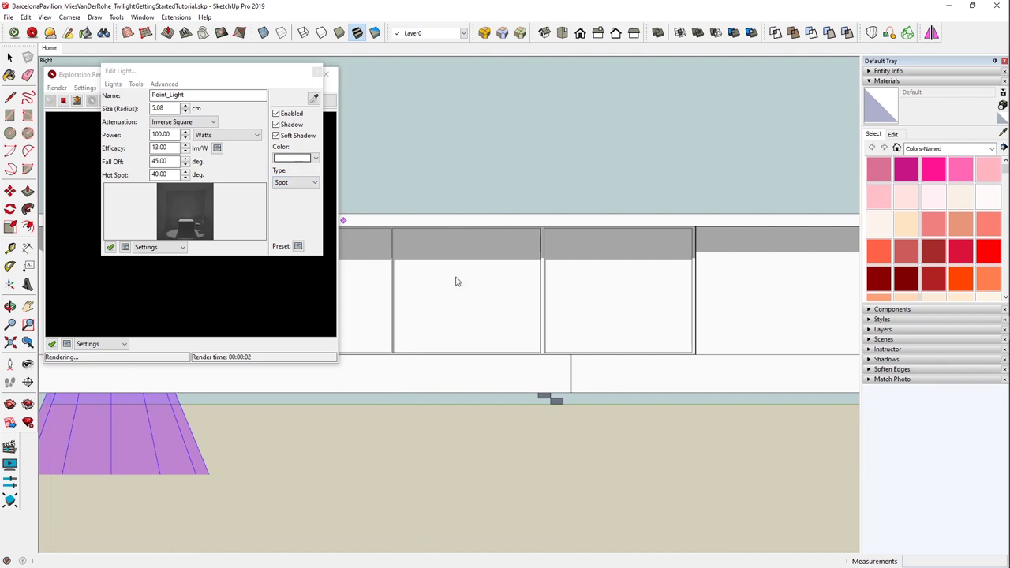
{"action": "left_click_drag", "start_coordinate": [507, 269], "coordinate": [820, 270]}
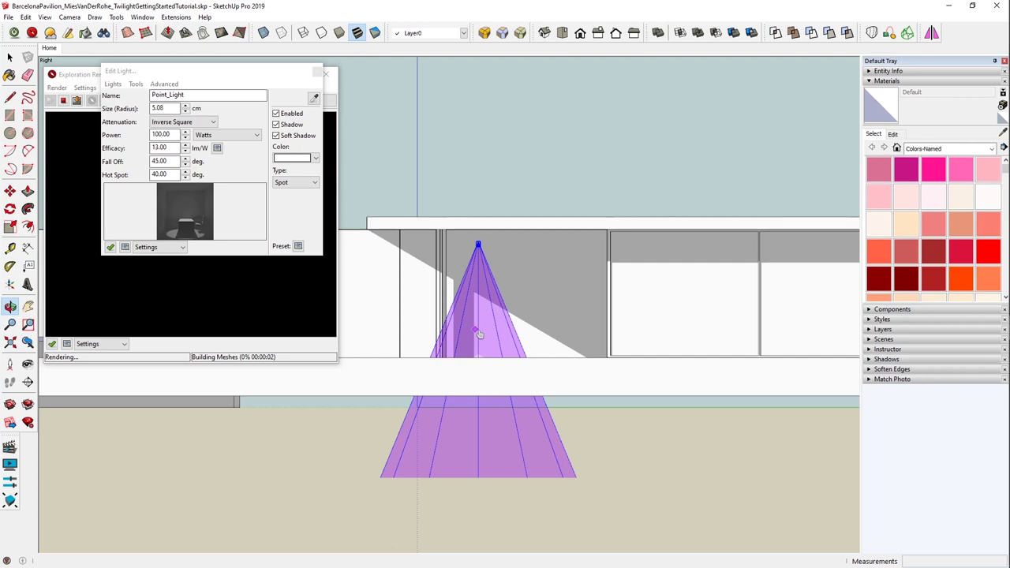
{"action": "left_click", "coordinate": [479, 317]}
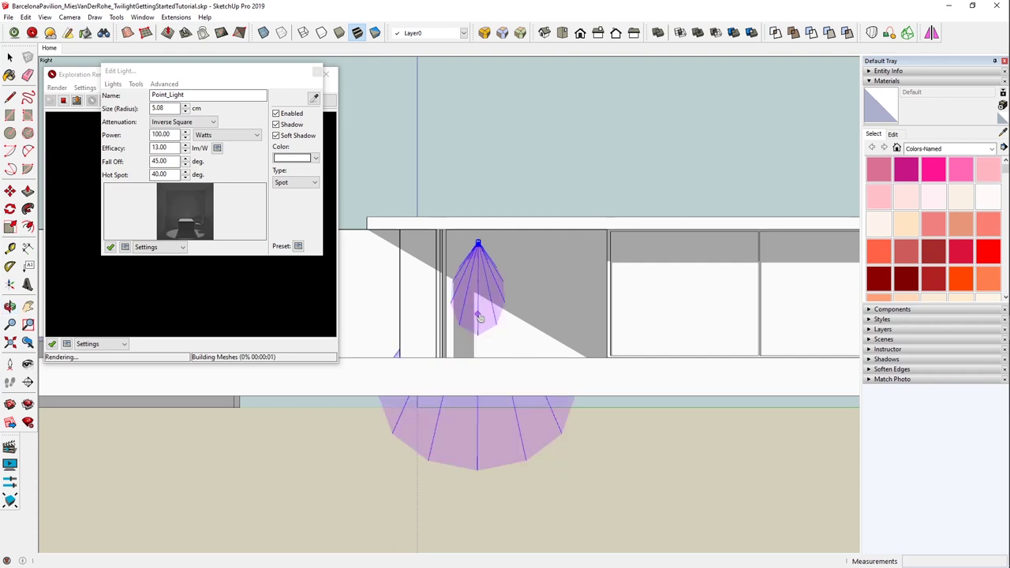
{"action": "left_click", "coordinate": [10, 57]}
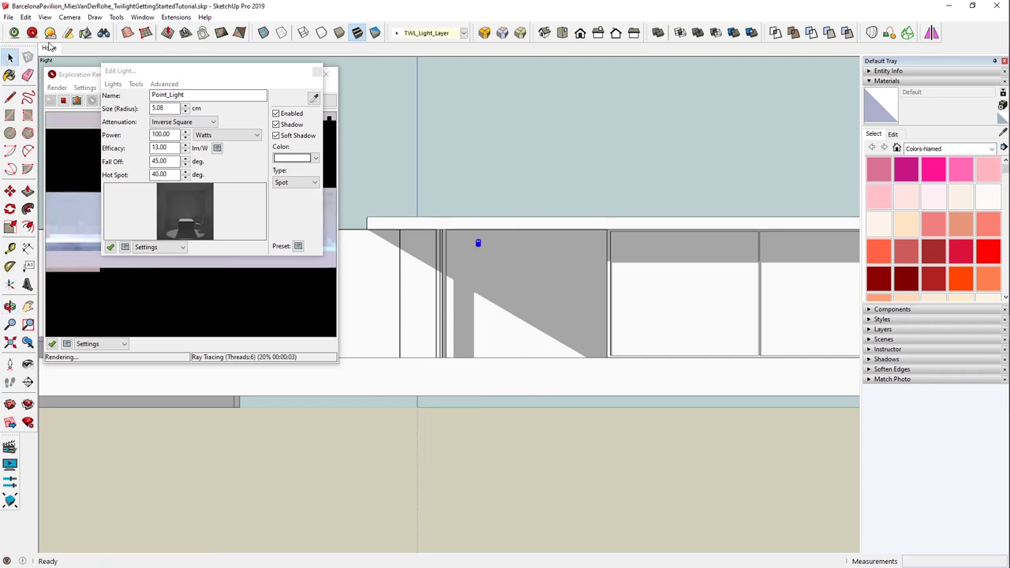
{"action": "left_click", "coordinate": [49, 48]}
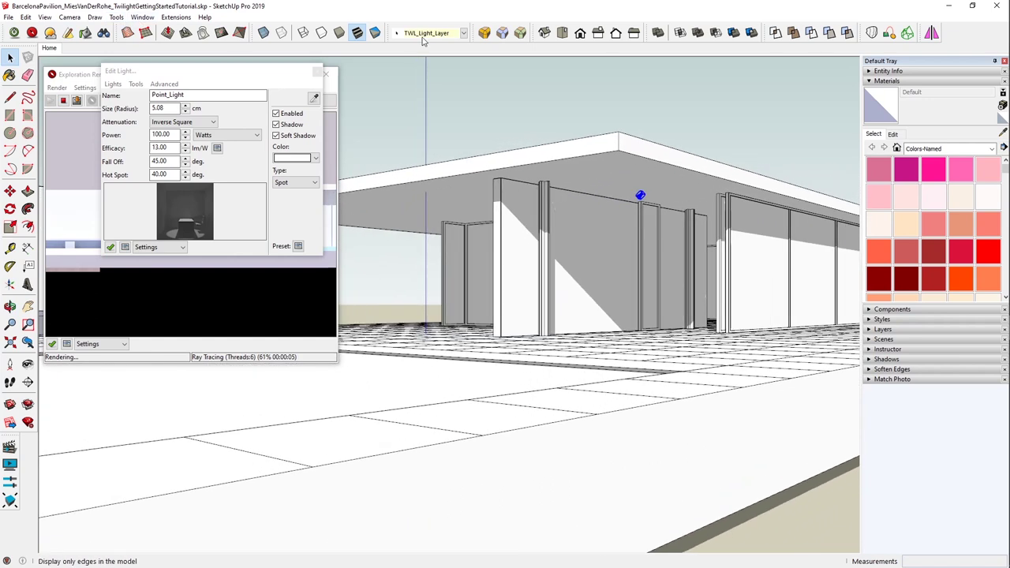
{"action": "left_click", "coordinate": [319, 74]}
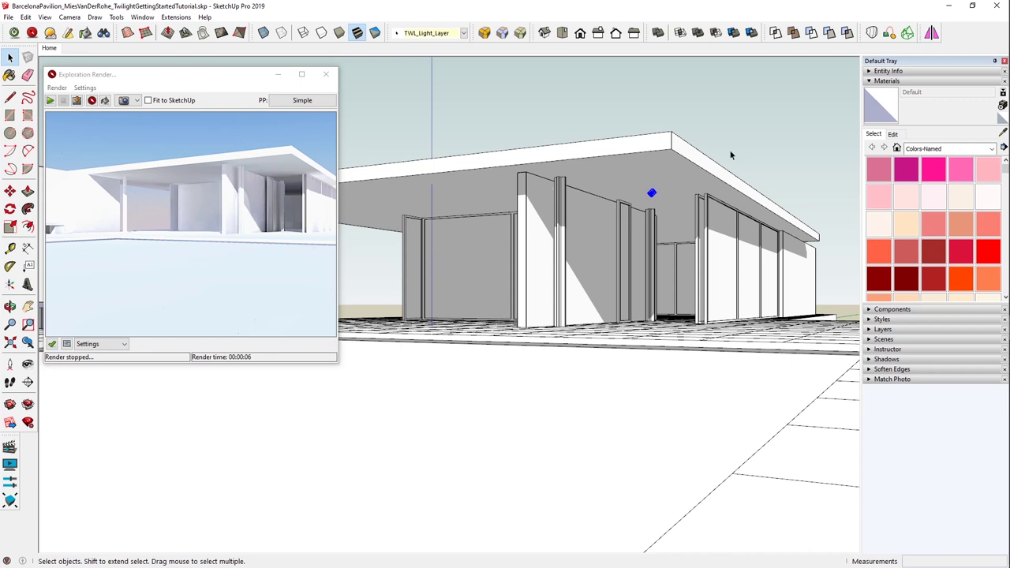
Collapse Materials, expand the Shadows panel and toggle the model shadows
{"action": "left_click", "coordinate": [872, 81]}
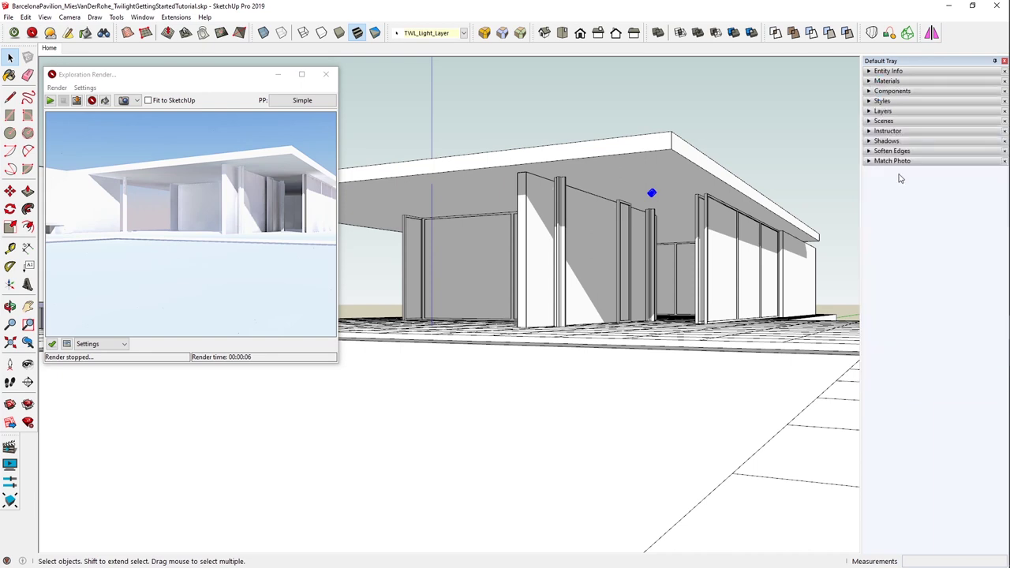
{"action": "left_click", "coordinate": [870, 142]}
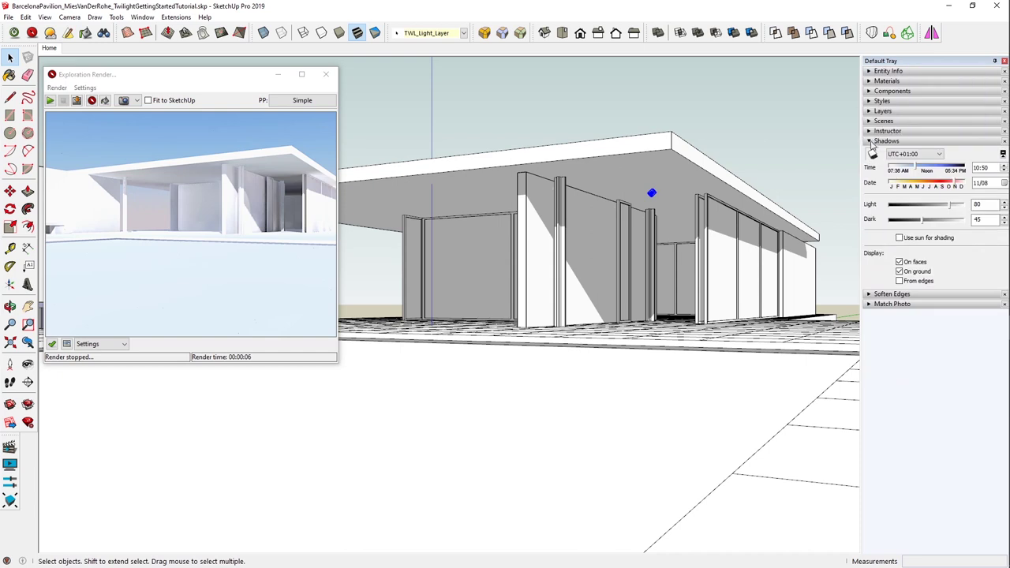
{"action": "left_click", "coordinate": [872, 156]}
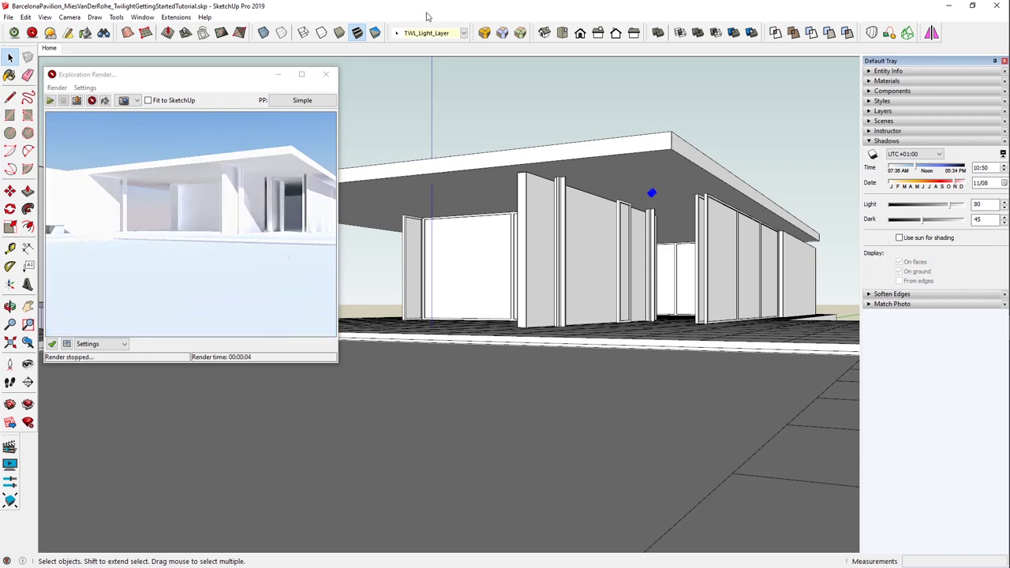
Disable the render sun in the environment settings and set the shadow time to 21:30
{"action": "left_click", "coordinate": [50, 33]}
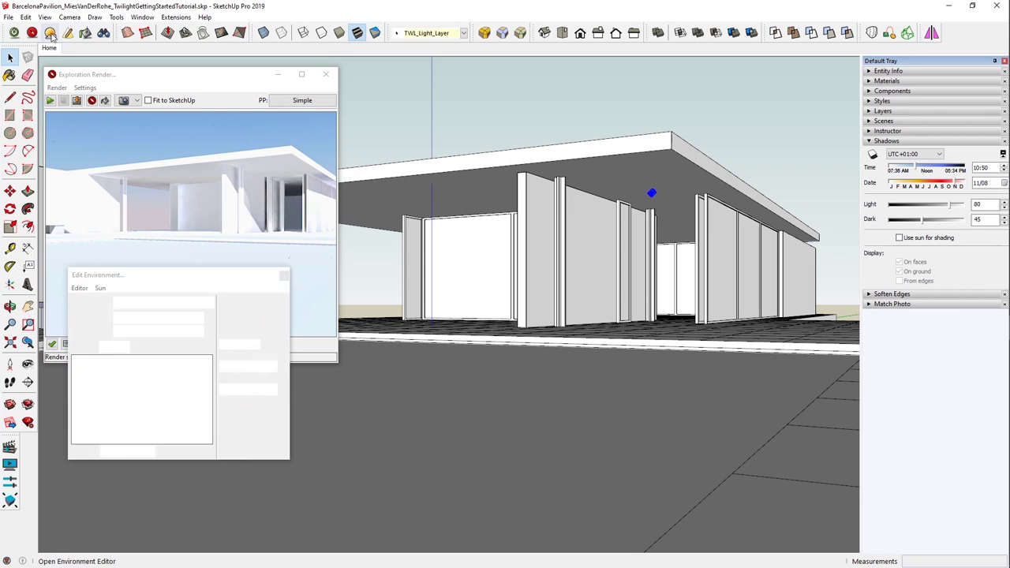
{"action": "left_click", "coordinate": [223, 302]}
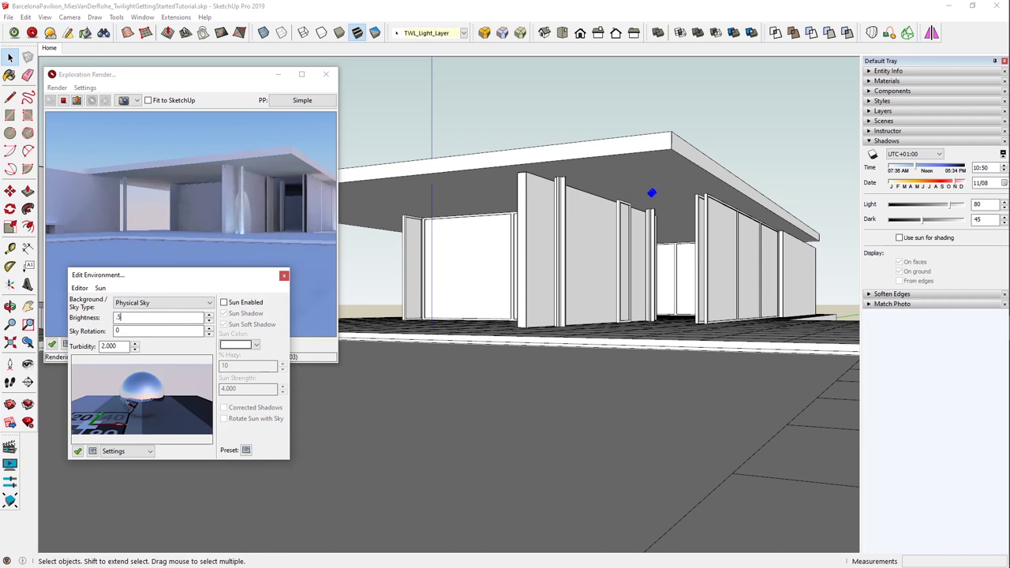
{"action": "left_click", "coordinate": [979, 168]}
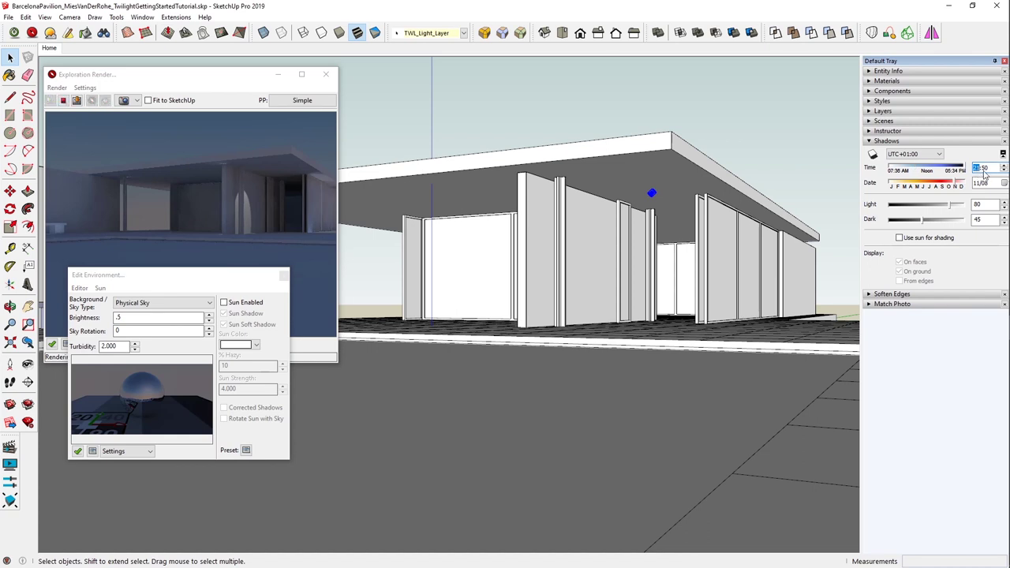
{"action": "type", "text": "21:30"}
{"action": "key", "text": "Return"}
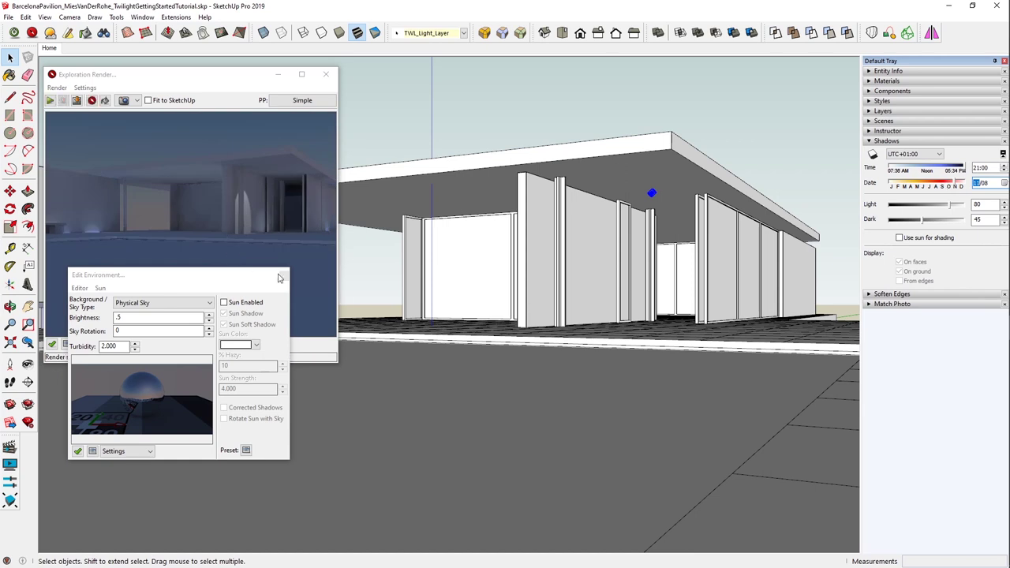
Resize and reposition the render preview window, then close the environment settings
{"action": "left_click_drag", "start_coordinate": [248, 284], "coordinate": [254, 347]}
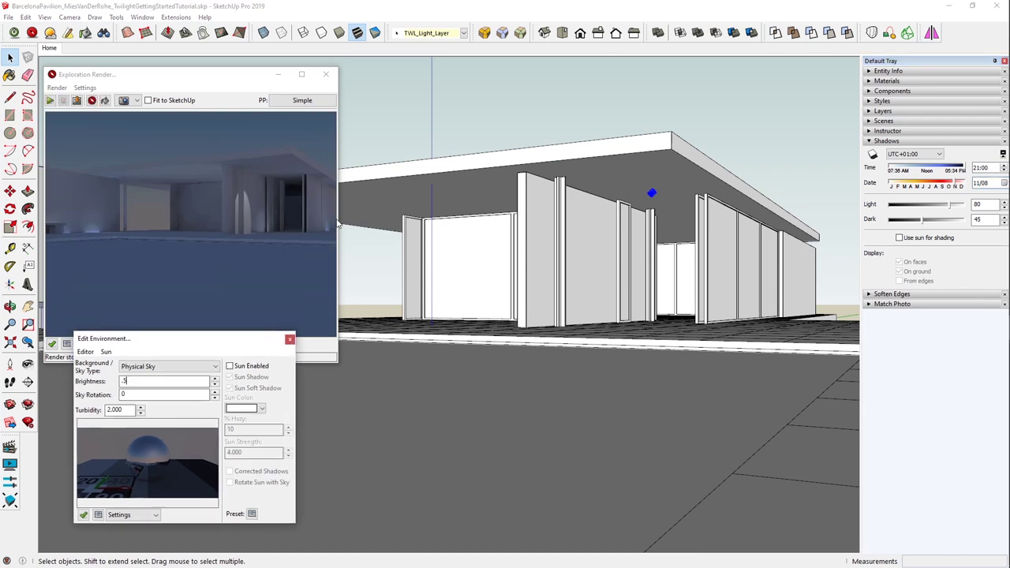
{"action": "left_click_drag", "start_coordinate": [338, 363], "coordinate": [408, 330]}
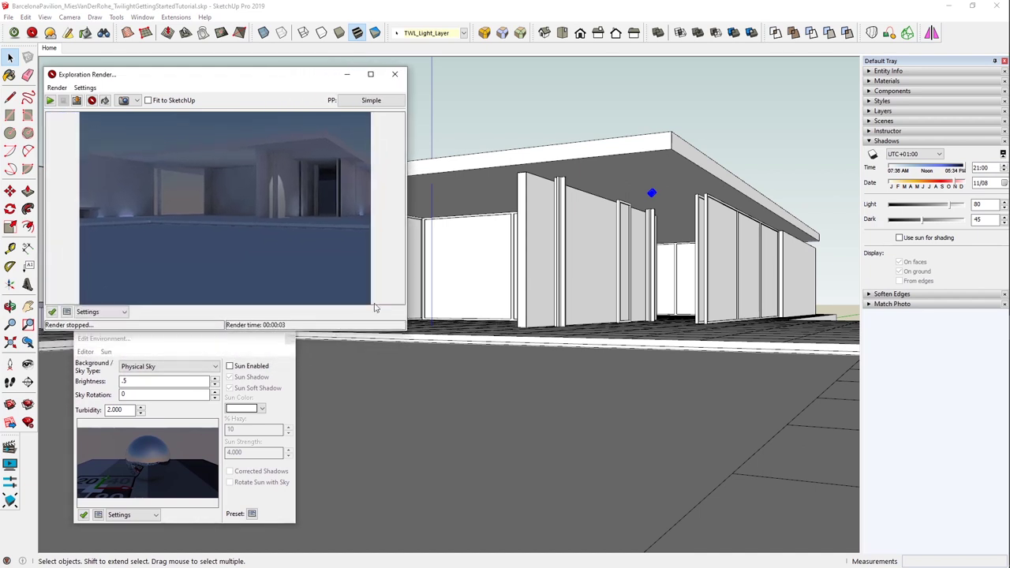
{"action": "left_click_drag", "start_coordinate": [223, 78], "coordinate": [213, 68]}
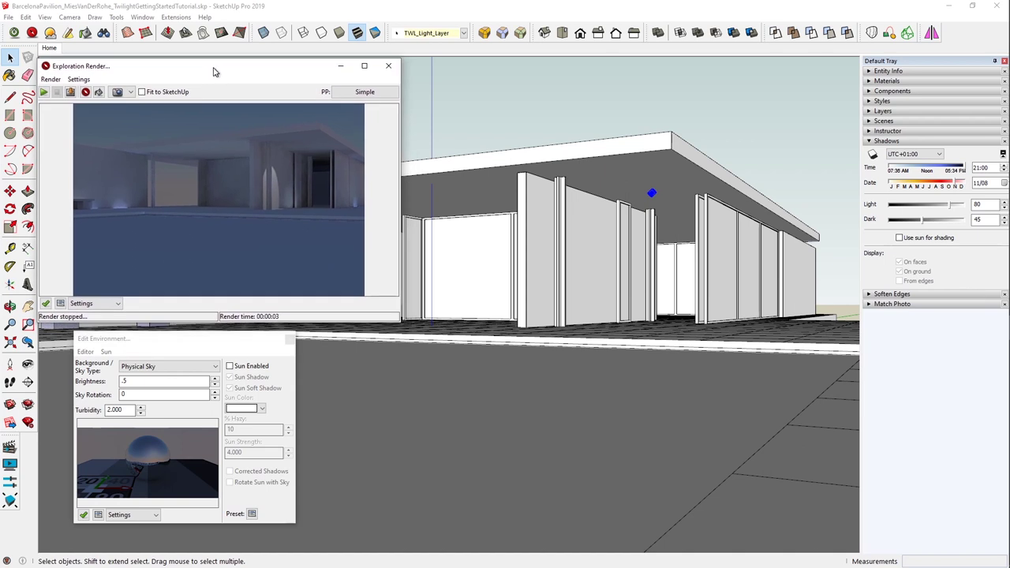
{"action": "left_click", "coordinate": [289, 341]}
Sample the Default material and give it a plain grey Color, then collapse Shadows
{"action": "left_click", "coordinate": [85, 33]}
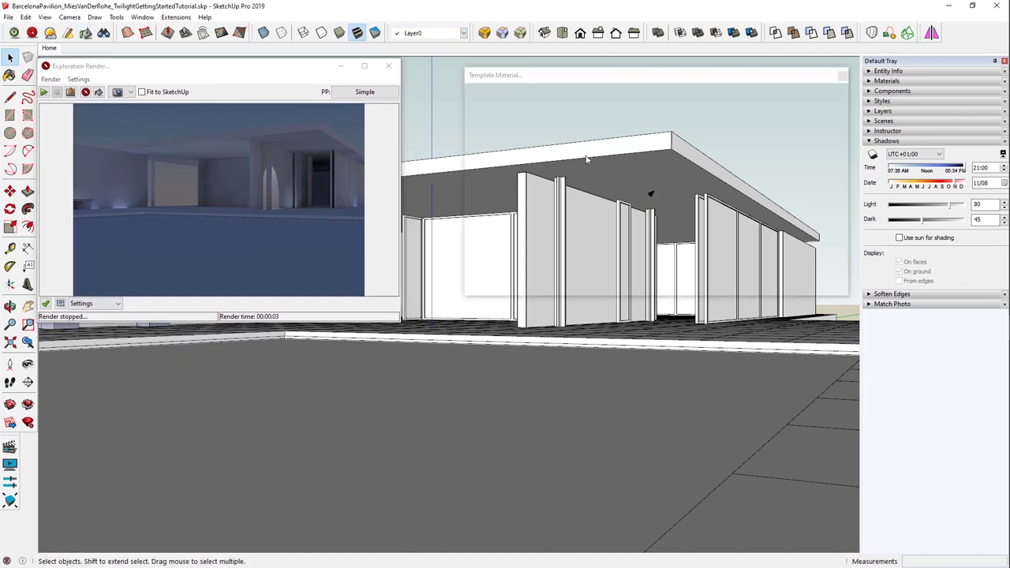
{"action": "left_click", "coordinate": [445, 159]}
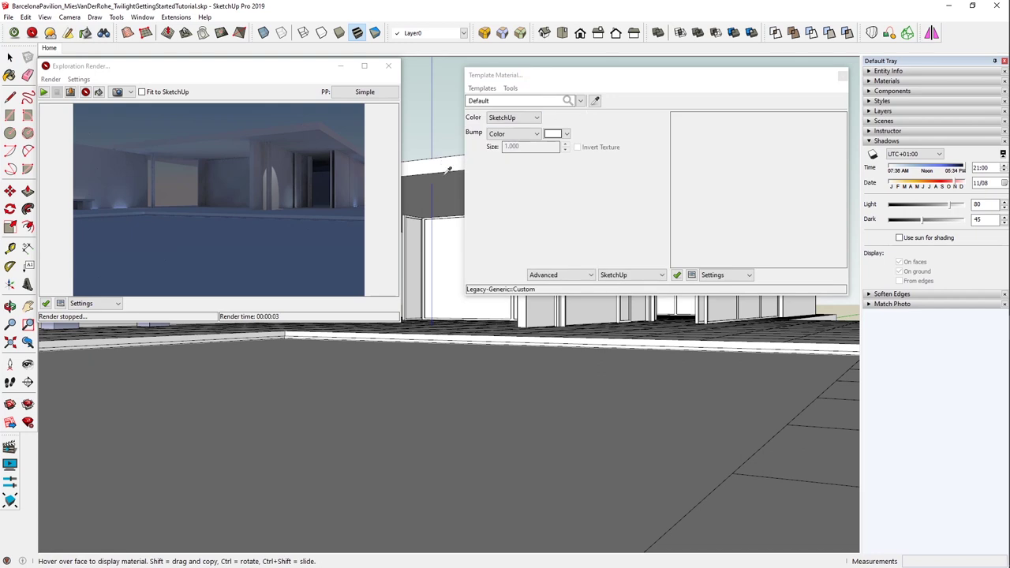
{"action": "left_click", "coordinate": [512, 116]}
{"action": "left_click", "coordinate": [512, 128]}
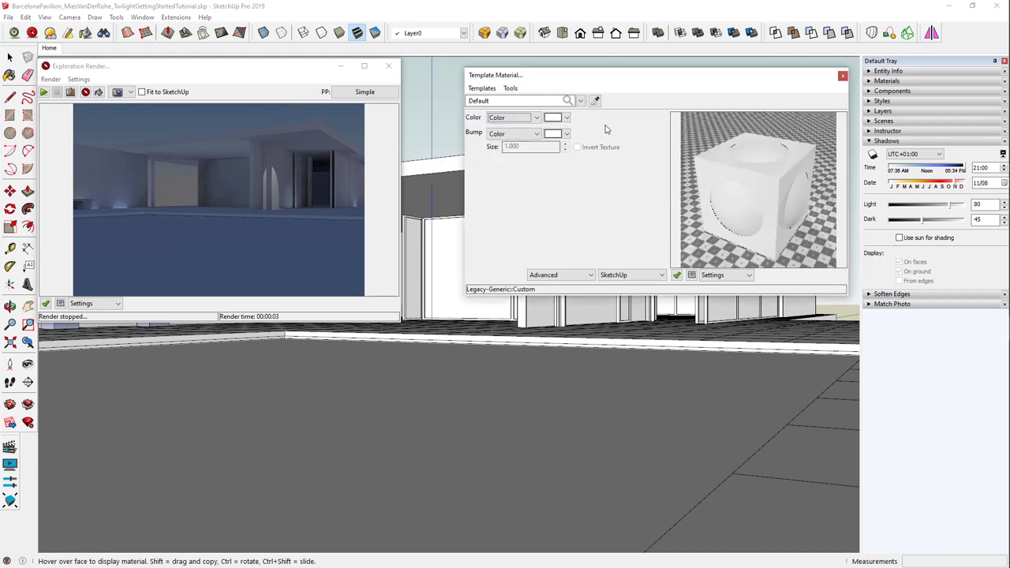
{"action": "left_click", "coordinate": [567, 117]}
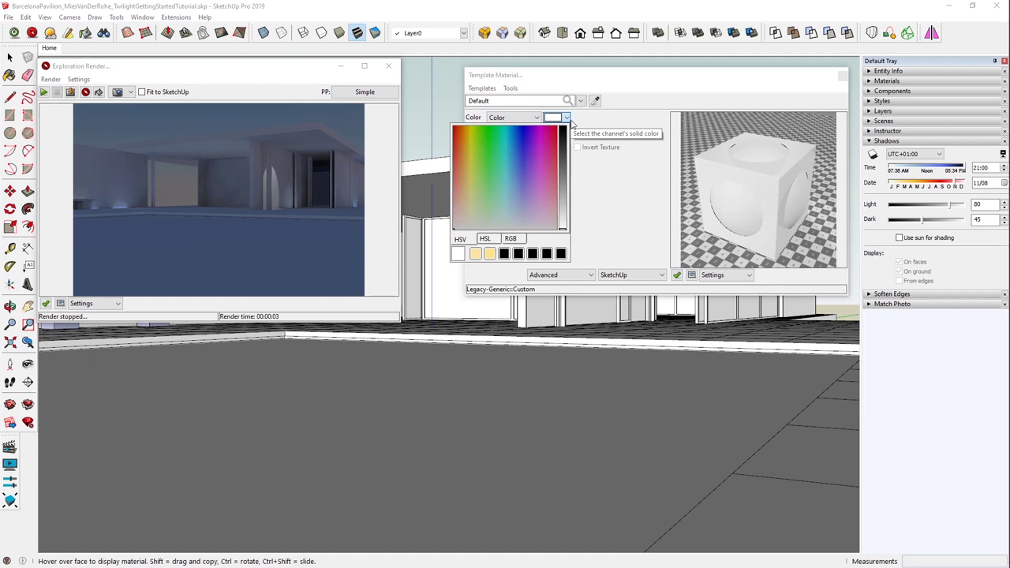
{"action": "left_click", "coordinate": [564, 184]}
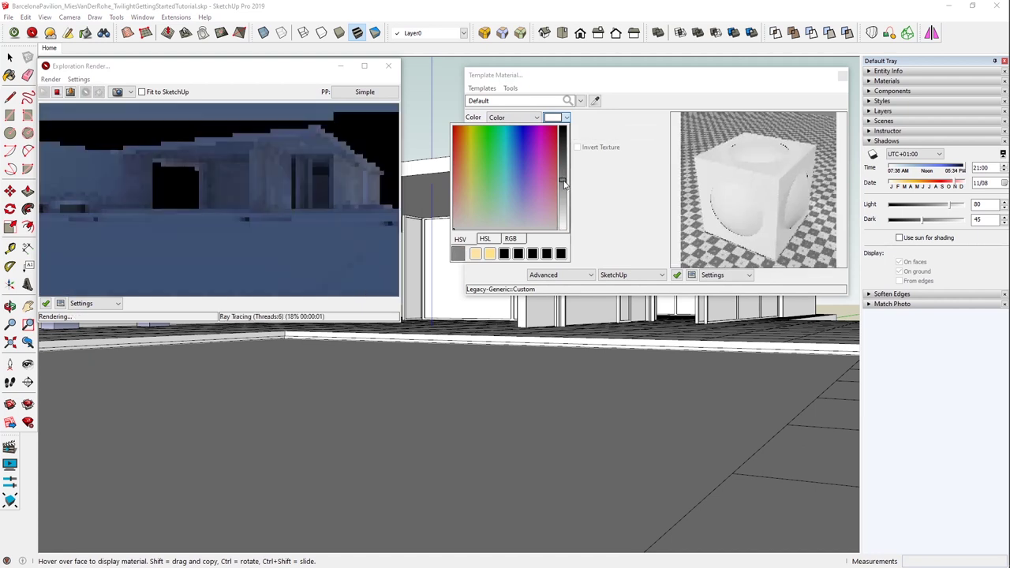
{"action": "left_click", "coordinate": [666, 84]}
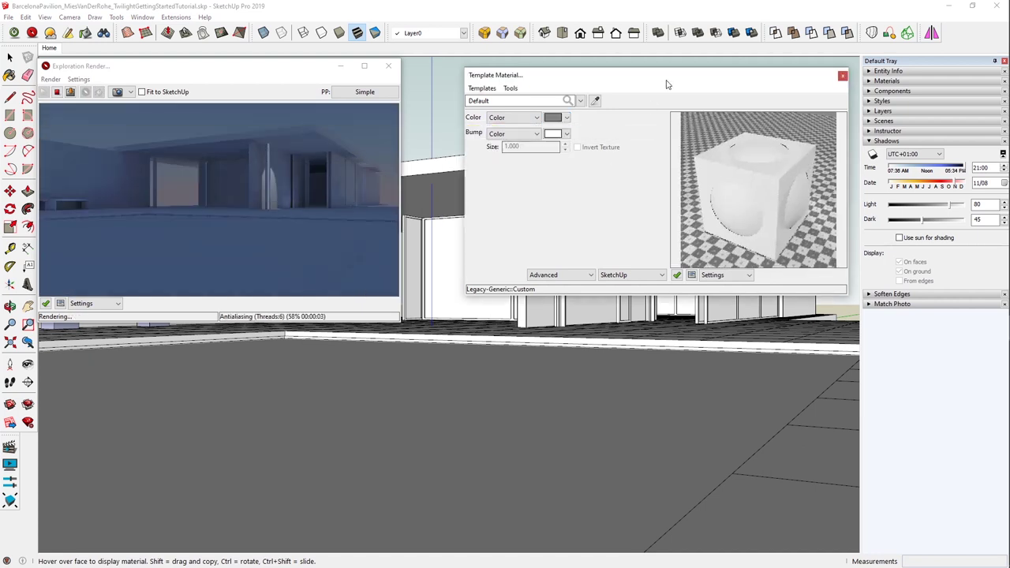
{"action": "left_click", "coordinate": [843, 76]}
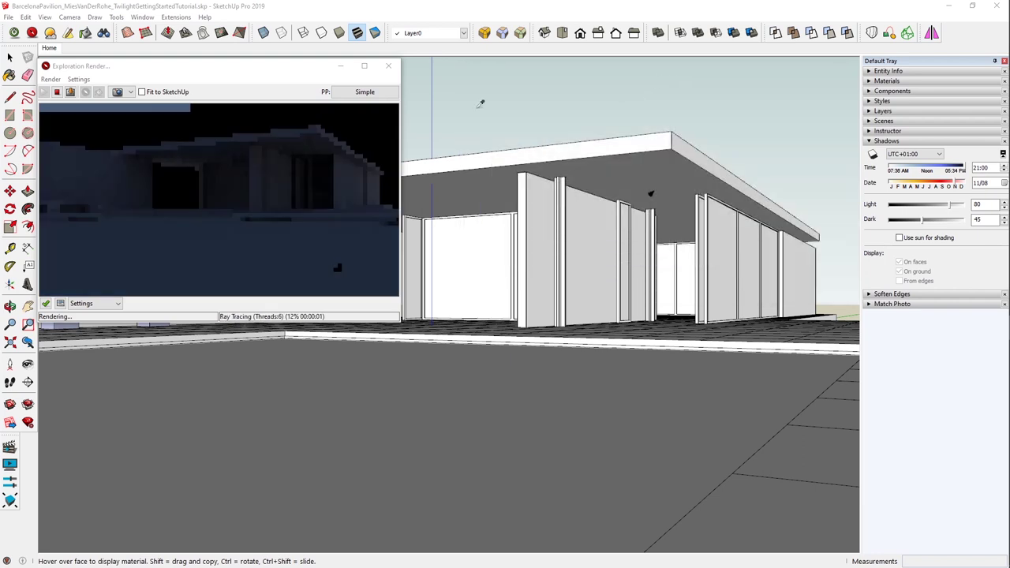
{"action": "key", "text": "space"}
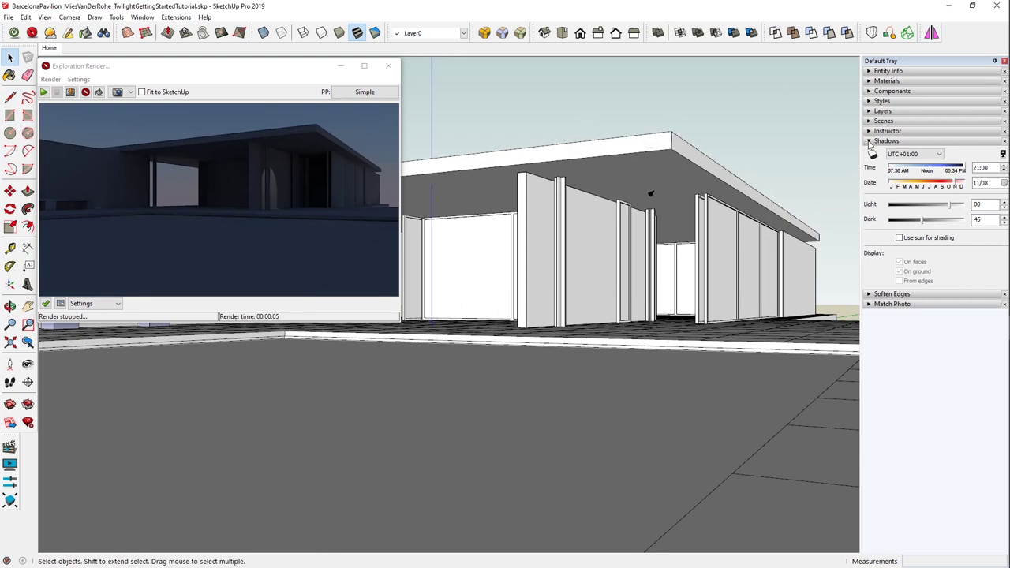
{"action": "left_click", "coordinate": [869, 141]}
Paint the white panels with Glass and Mirrors > Translucent Glass Gray
{"action": "left_click", "coordinate": [868, 81]}
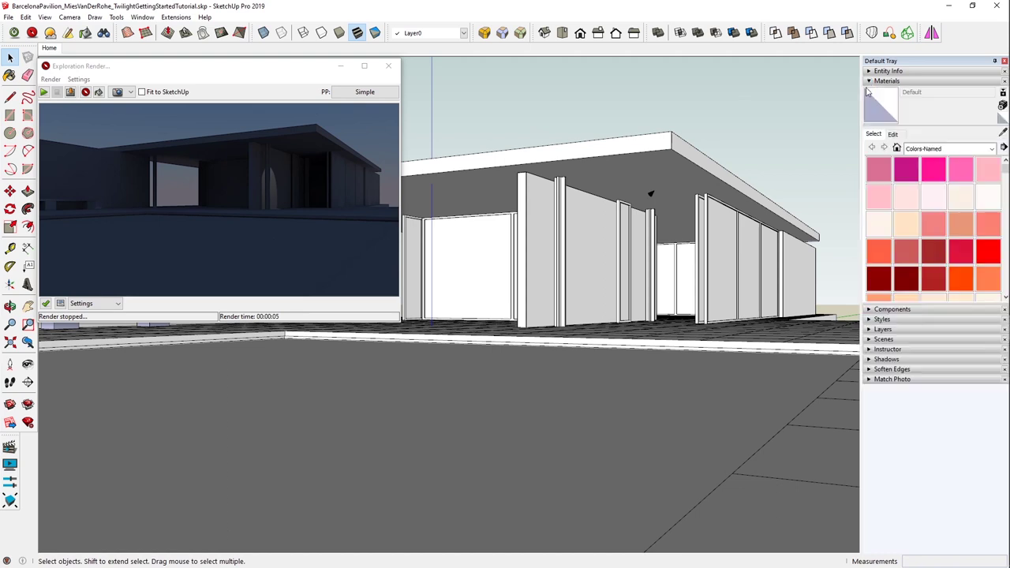
{"action": "left_click", "coordinate": [947, 148]}
{"action": "left_click", "coordinate": [939, 207]}
{"action": "left_click", "coordinate": [933, 199]}
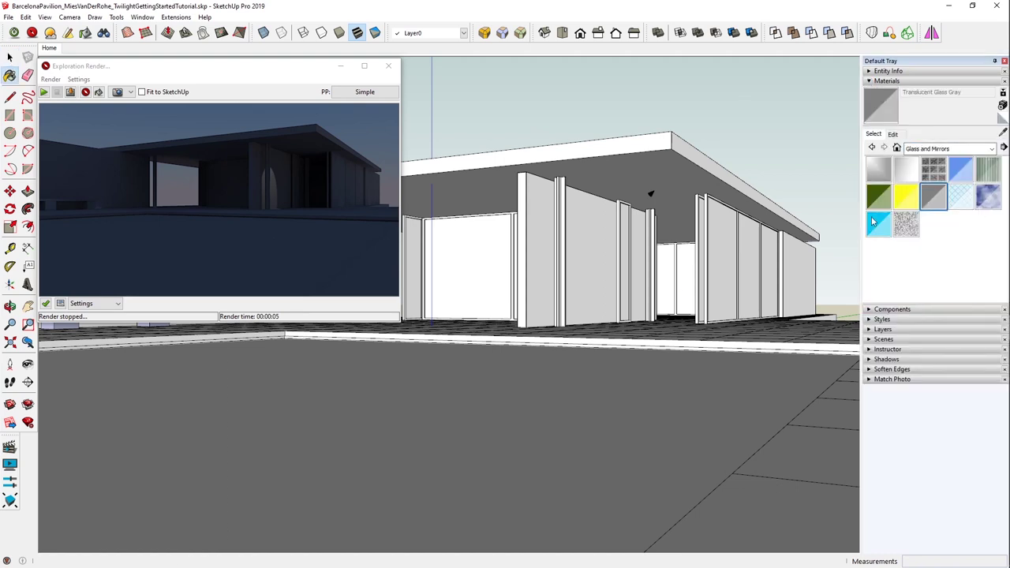
{"action": "left_click", "coordinate": [730, 267]}
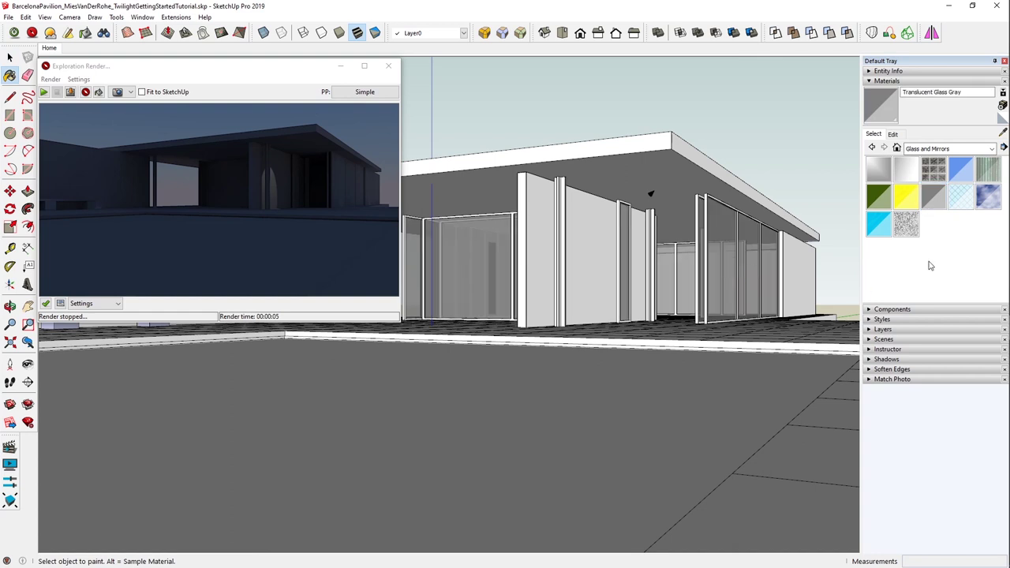
Paint the pool surface with the Water Pool material
{"action": "left_click", "coordinate": [942, 149]}
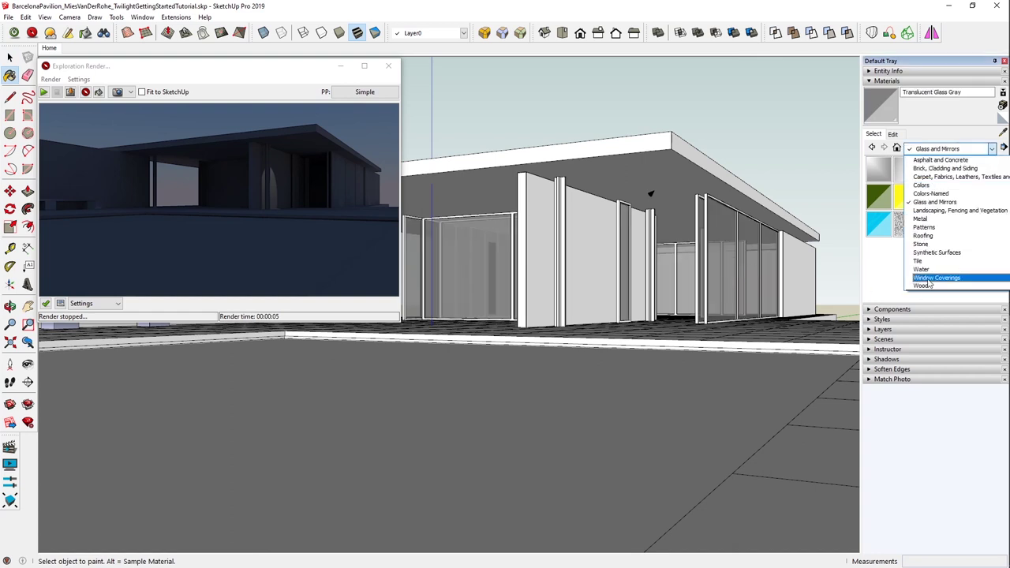
{"action": "left_click", "coordinate": [928, 270]}
{"action": "left_click", "coordinate": [967, 176]}
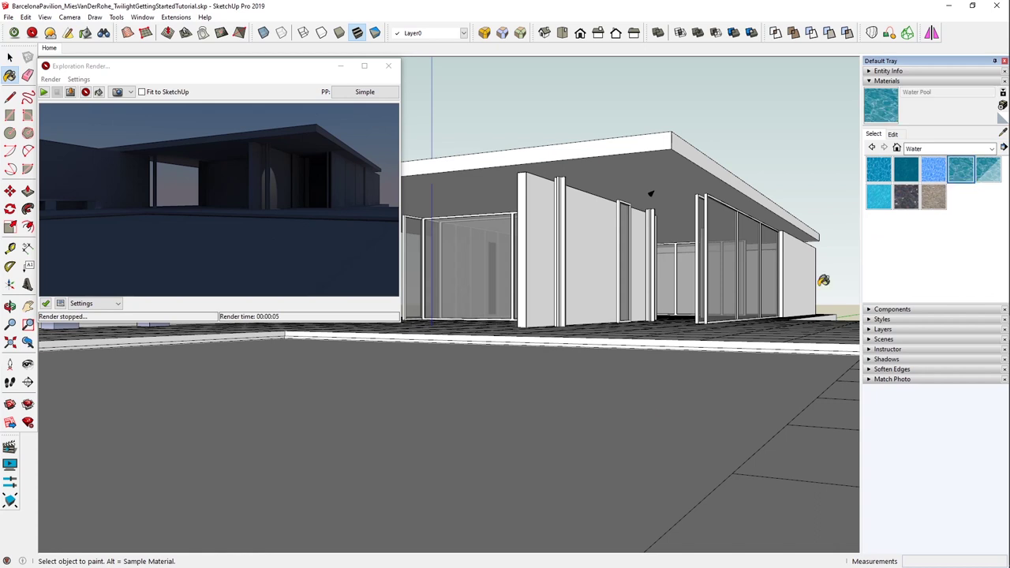
{"action": "left_click", "coordinate": [661, 407]}
{"action": "middle_click_drag", "start_coordinate": [550, 411], "coordinate": [649, 310]}
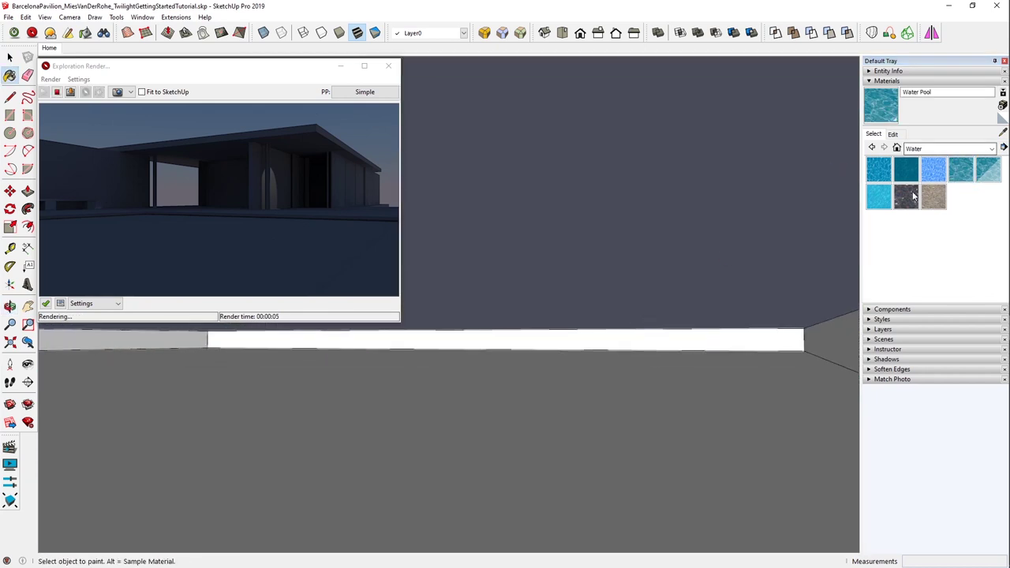
Paint the pool bottom with Groundcover River Rock 4 inch and re-render from Home
{"action": "left_click", "coordinate": [931, 149]}
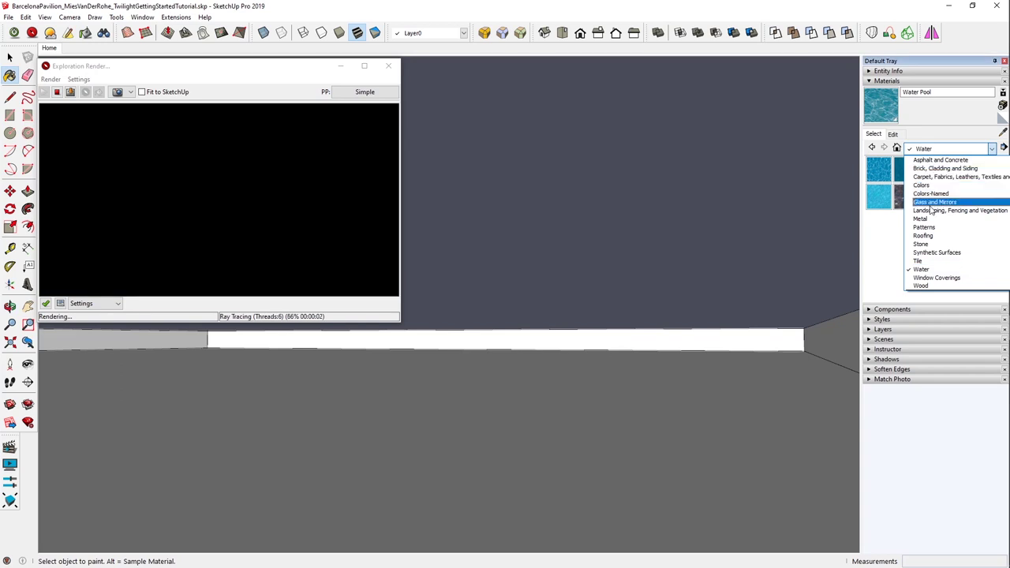
{"action": "left_click", "coordinate": [931, 209]}
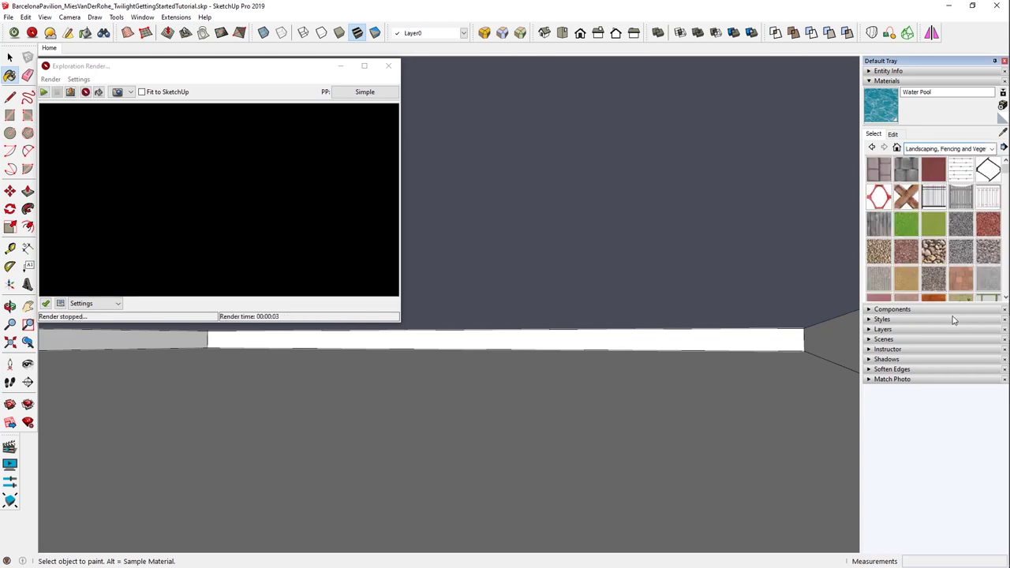
{"action": "left_click", "coordinate": [934, 252]}
{"action": "left_click", "coordinate": [694, 472]}
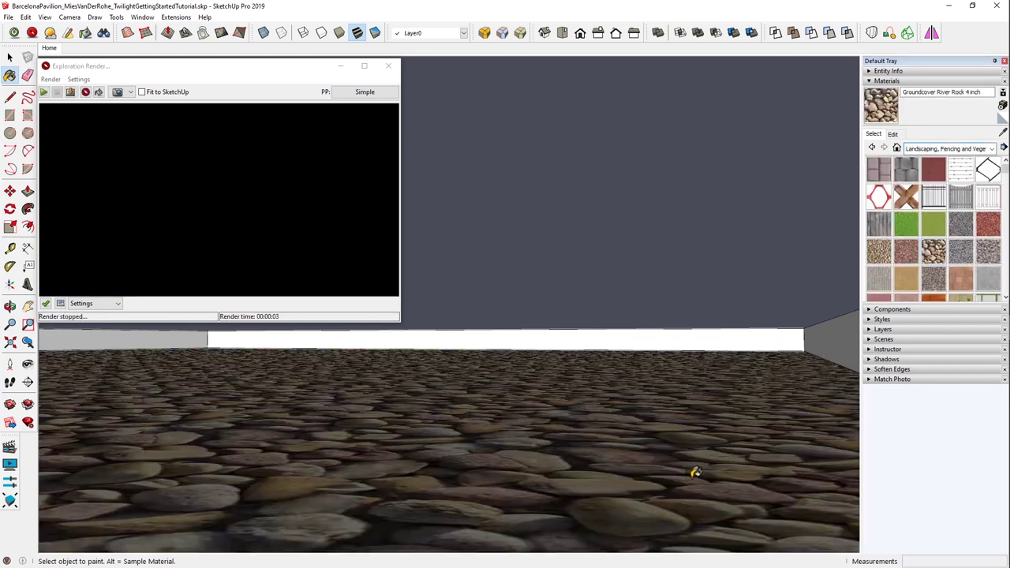
{"action": "left_click", "coordinate": [9, 57]}
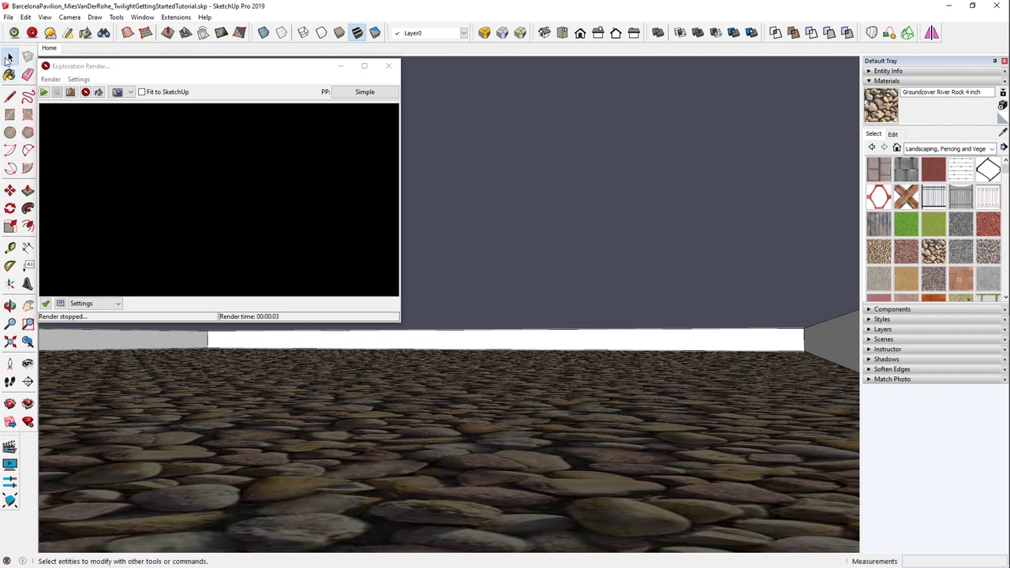
{"action": "left_click", "coordinate": [51, 48]}
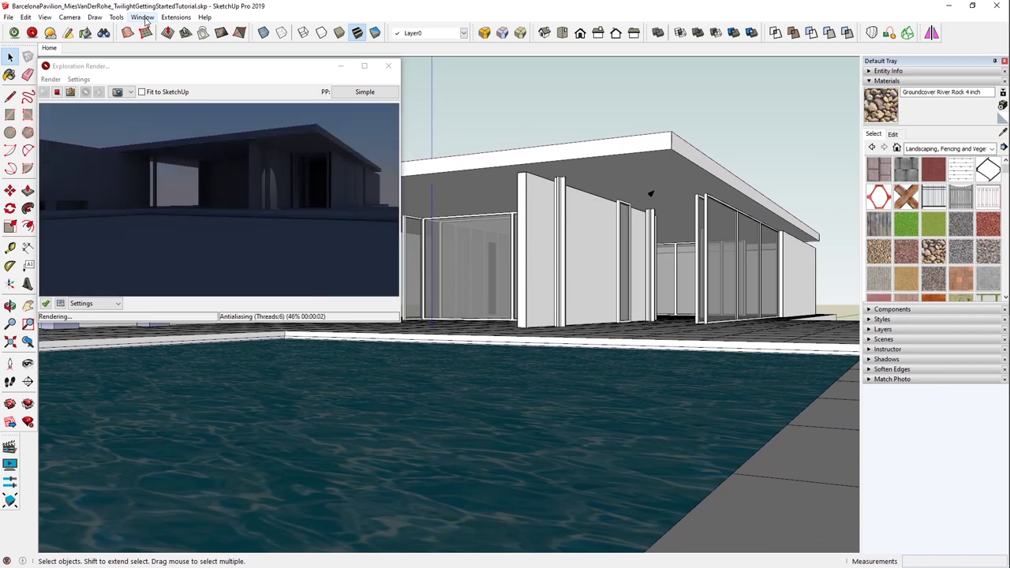
{"action": "left_click", "coordinate": [87, 93]}
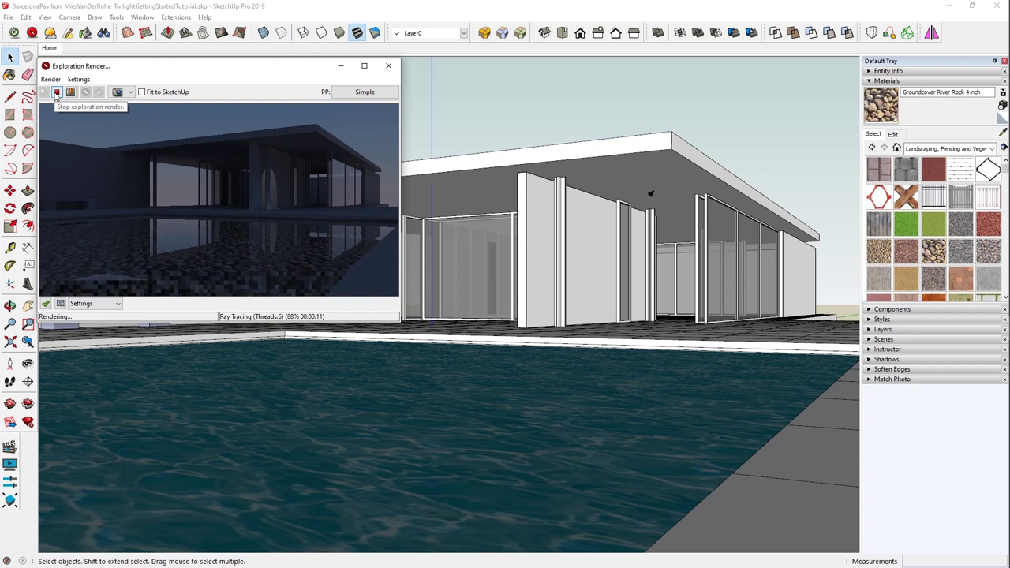
Switch the render preset to 01. Prelim and close the render window
{"action": "left_click", "coordinate": [60, 304]}
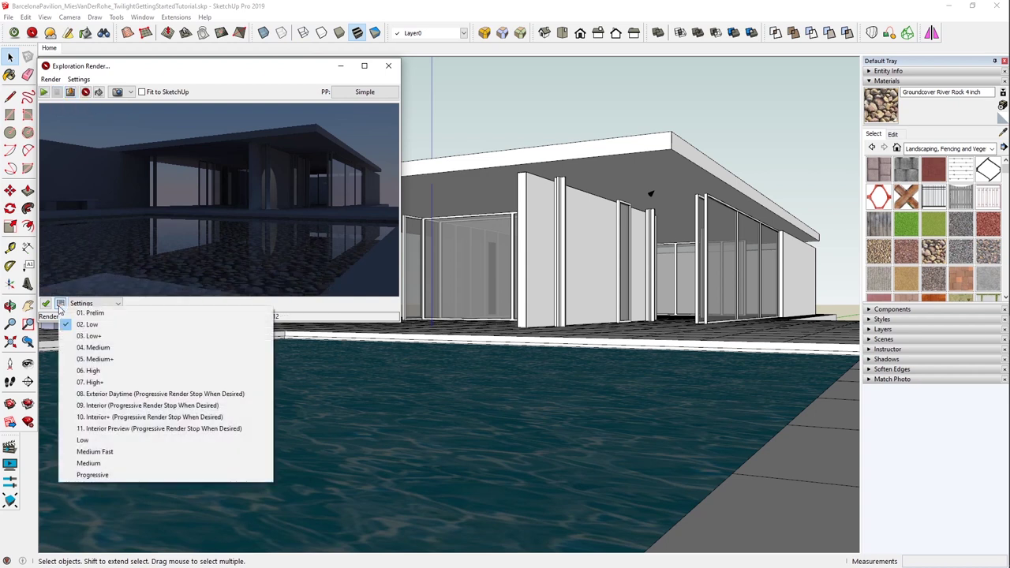
{"action": "left_click", "coordinate": [103, 315]}
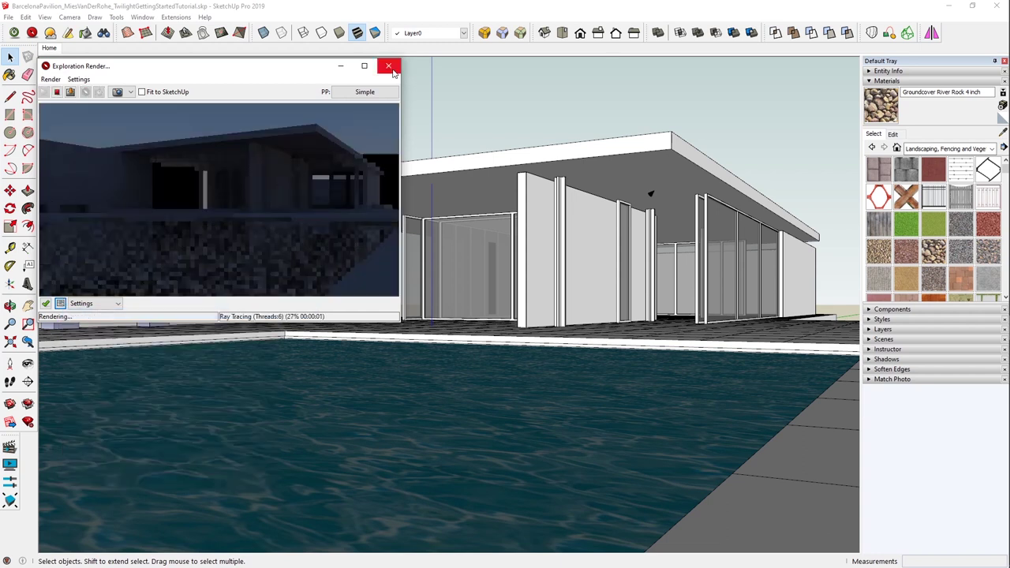
{"action": "left_click", "coordinate": [340, 68]}
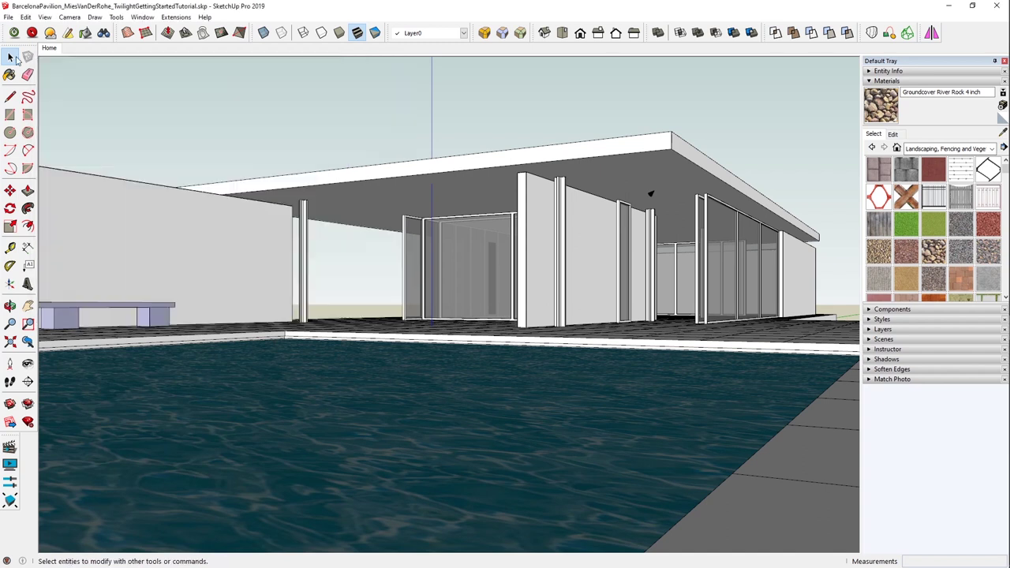
Disable scene transitions in Model Info and swap the Materials panel for Components
{"action": "left_click", "coordinate": [188, 22]}
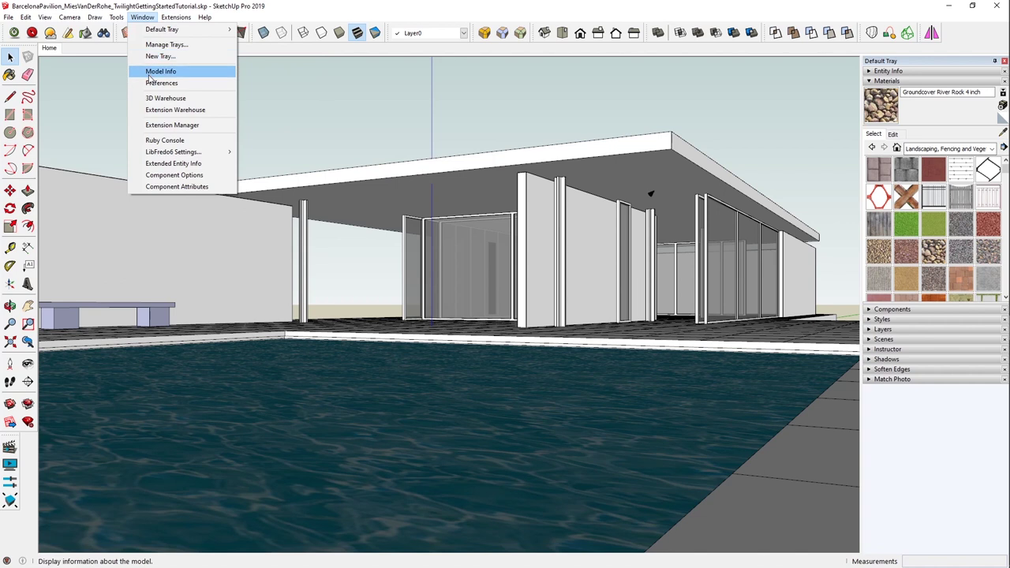
{"action": "left_click", "coordinate": [150, 73]}
{"action": "left_click", "coordinate": [109, 83]}
{"action": "left_click", "coordinate": [278, 52]}
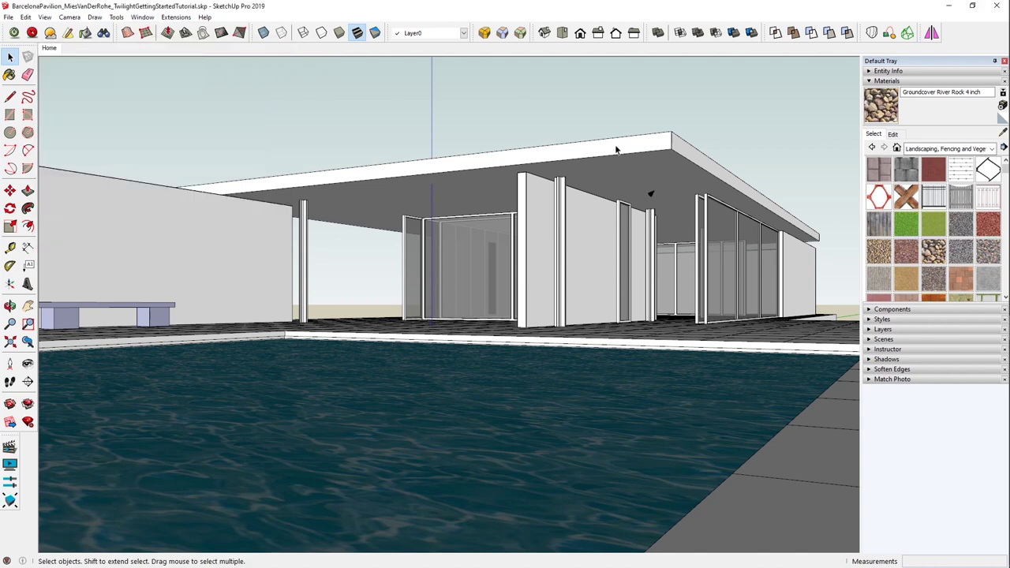
{"action": "scroll", "coordinate": [702, 235], "scroll_direction": "up", "scroll_amount": 10}
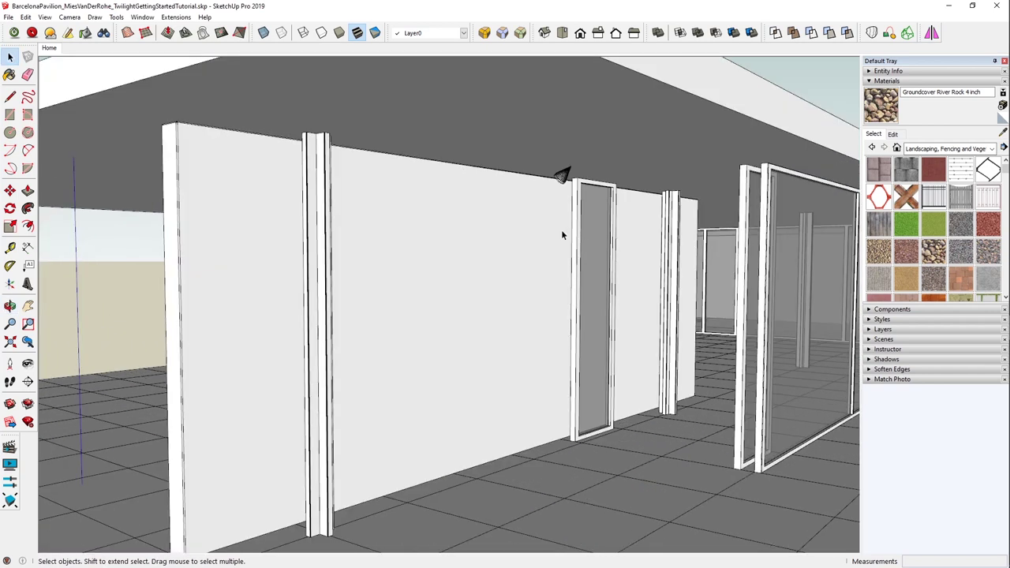
{"action": "middle_click_drag", "start_coordinate": [561, 235], "coordinate": [490, 262]}
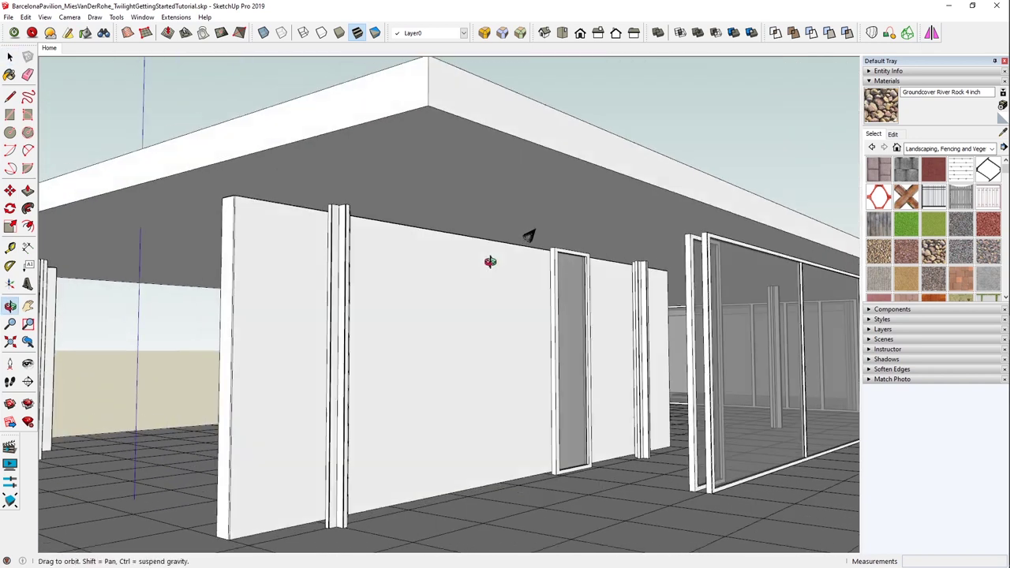
{"action": "left_click", "coordinate": [872, 81]}
{"action": "left_click", "coordinate": [867, 90]}
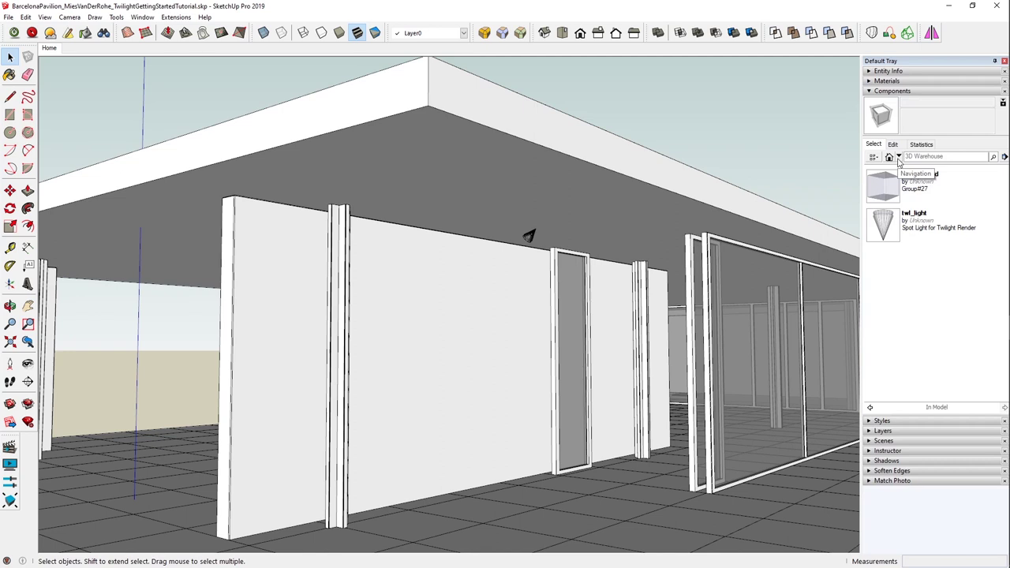
Place a 100w 6in downlight from Twilight2_Lights > Indoor on the ceiling
{"action": "left_click", "coordinate": [897, 157]}
{"action": "left_click", "coordinate": [944, 345]}
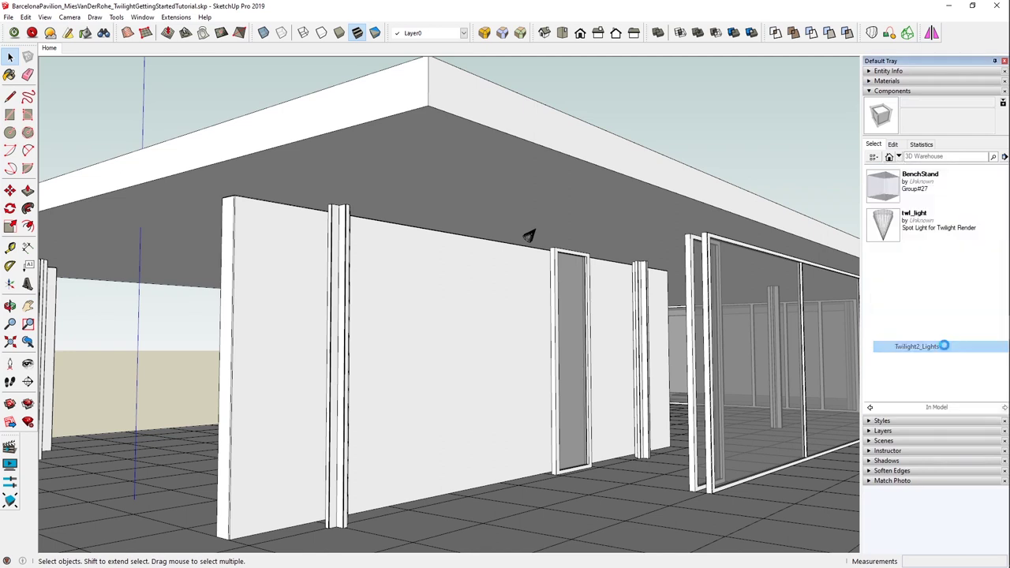
{"action": "left_click", "coordinate": [890, 176]}
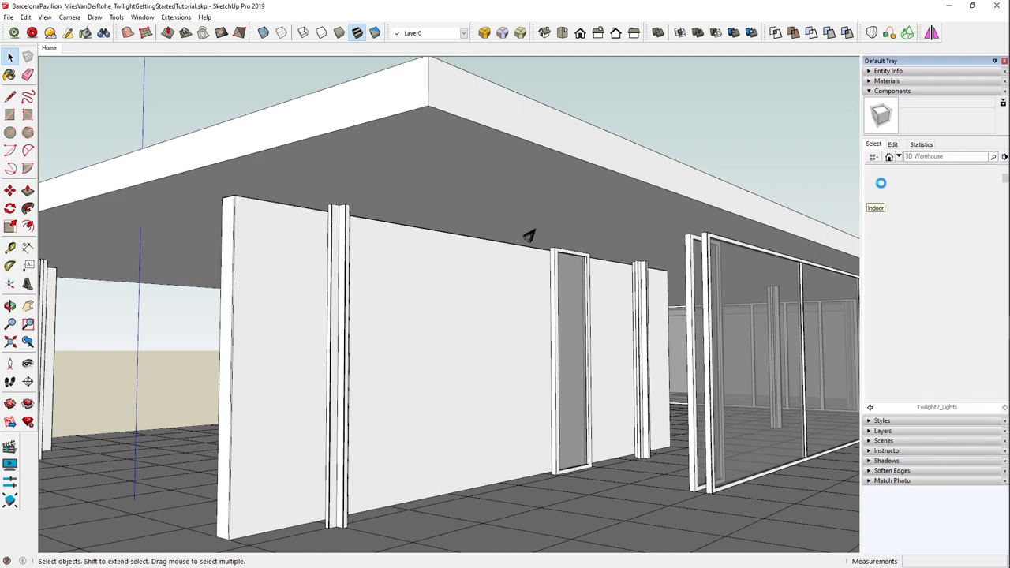
{"action": "scroll", "coordinate": [933, 284], "scroll_direction": "down", "scroll_amount": 6}
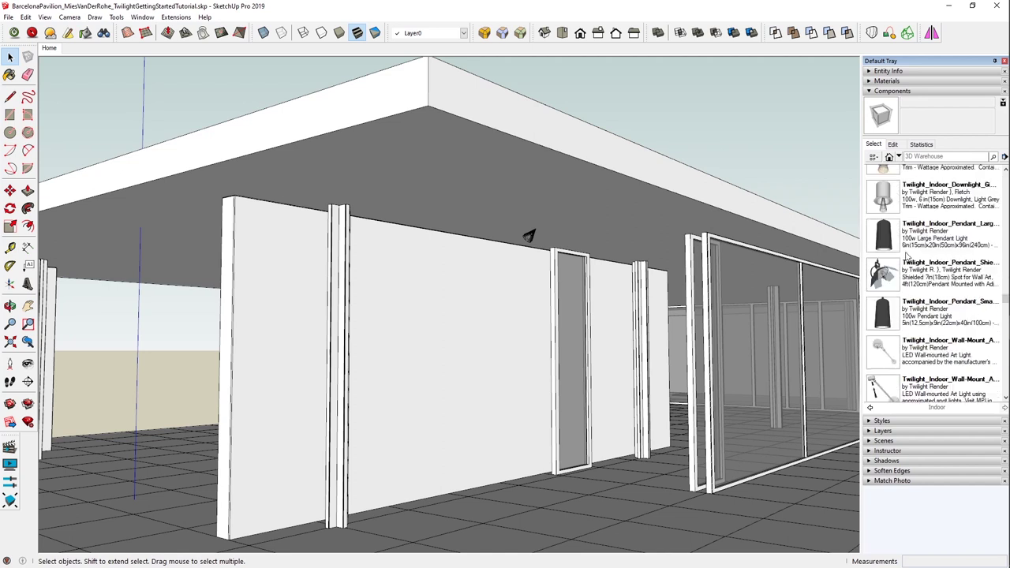
{"action": "scroll", "coordinate": [905, 256], "scroll_direction": "up", "scroll_amount": 5}
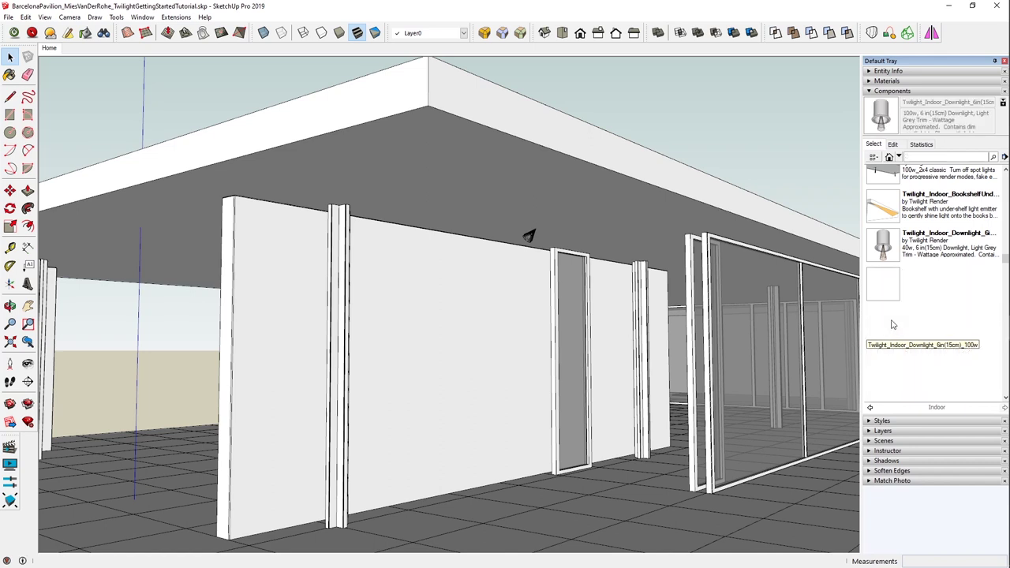
{"action": "left_click", "coordinate": [891, 324]}
{"action": "left_click", "coordinate": [494, 185]}
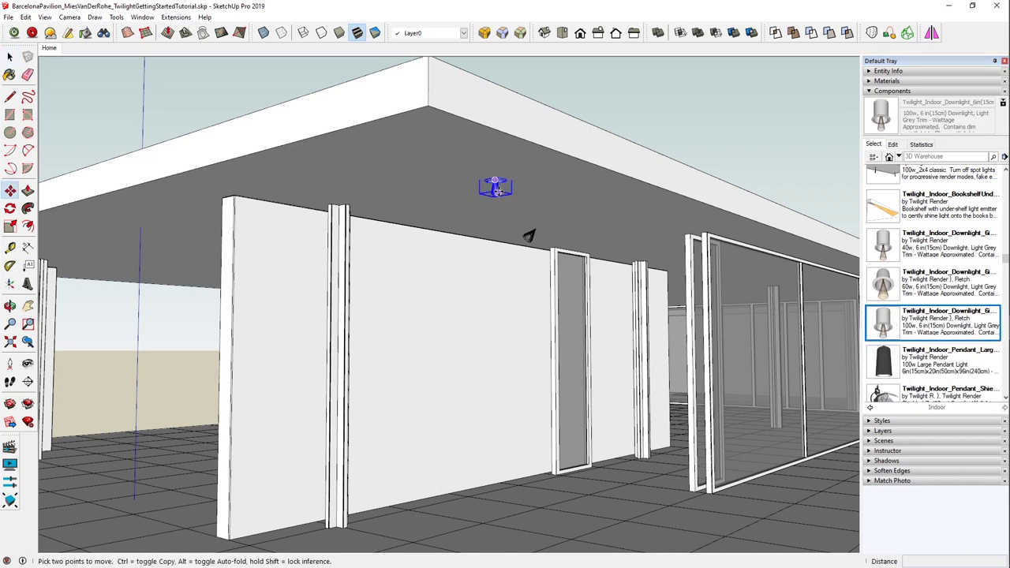
Inspect the placed downlight from above, then delete it
{"action": "scroll", "coordinate": [495, 181], "scroll_direction": "up", "scroll_amount": 8}
{"action": "middle_click_drag", "start_coordinate": [490, 163], "coordinate": [642, 292]}
{"action": "left_click", "coordinate": [471, 349]}
{"action": "scroll", "coordinate": [499, 274], "scroll_direction": "down", "scroll_amount": 3}
{"action": "left_click", "coordinate": [528, 201]}
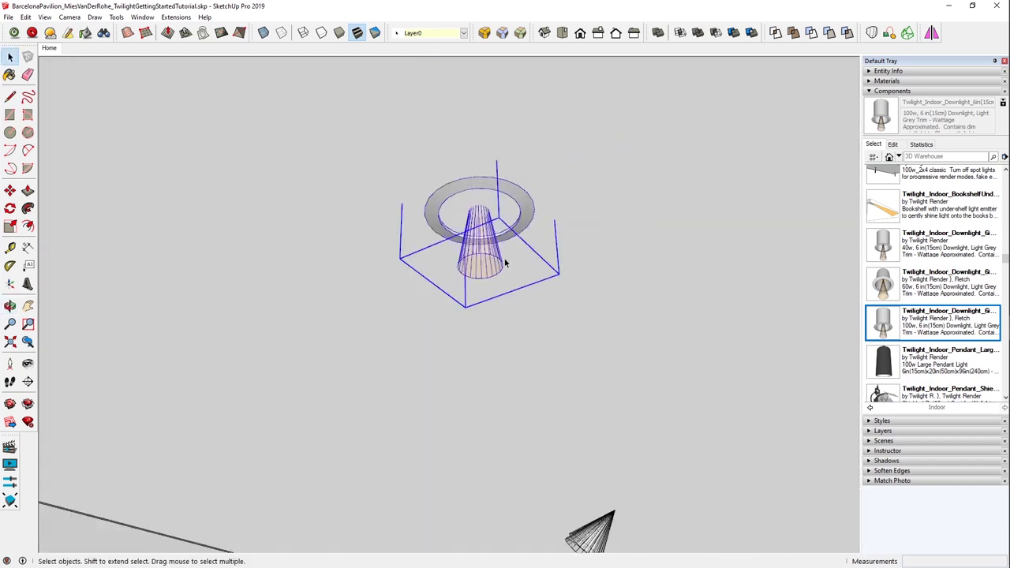
{"action": "scroll", "coordinate": [529, 316], "scroll_direction": "down", "scroll_amount": 5}
{"action": "key", "text": "Delete"}
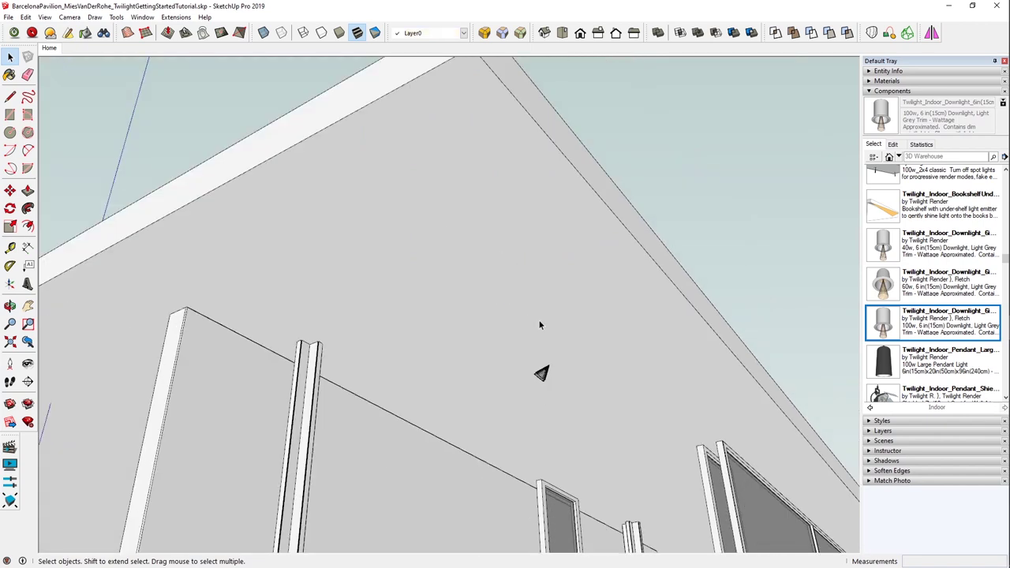
Place the 100w downlight again on the ceiling, then view in X-ray from Top
{"action": "middle_click_drag", "start_coordinate": [569, 360], "coordinate": [485, 398]}
{"action": "left_click", "coordinate": [907, 322]}
{"action": "left_click", "coordinate": [433, 304]}
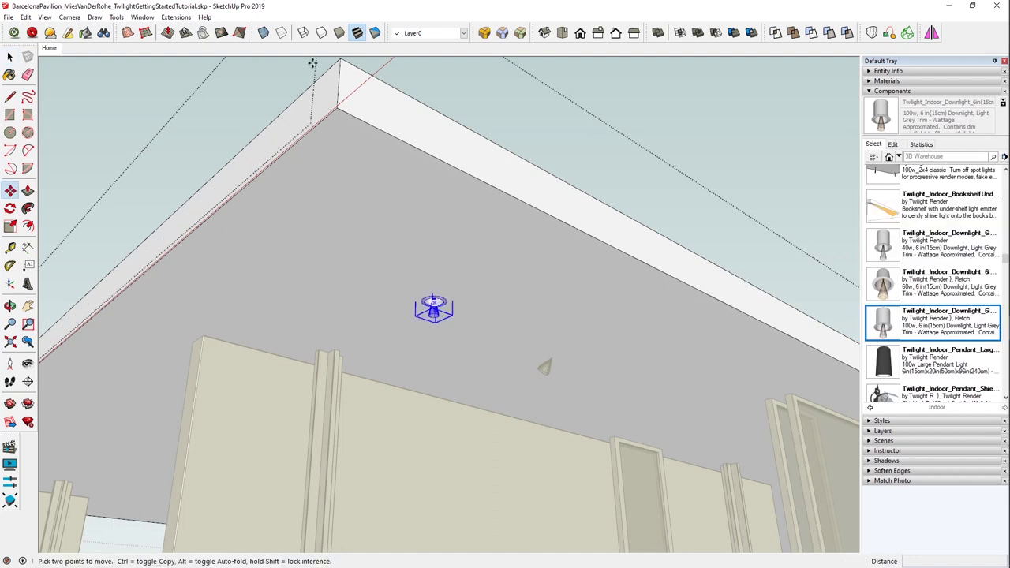
{"action": "left_click", "coordinate": [264, 32]}
{"action": "left_click", "coordinate": [562, 33]}
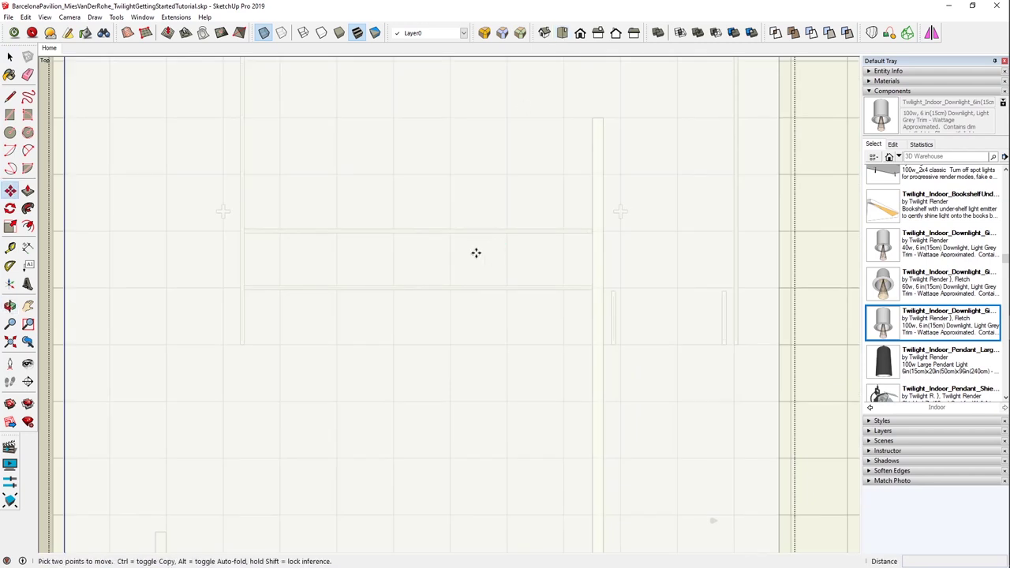
Nudge the downlight along the red axis and copy it 200 cm upward
{"action": "scroll", "coordinate": [451, 257], "scroll_direction": "down", "scroll_amount": 6}
{"action": "middle_click_drag", "start_coordinate": [617, 366], "coordinate": [552, 335], "text": "shift"}
{"action": "scroll", "coordinate": [486, 376], "scroll_direction": "up", "scroll_amount": 5}
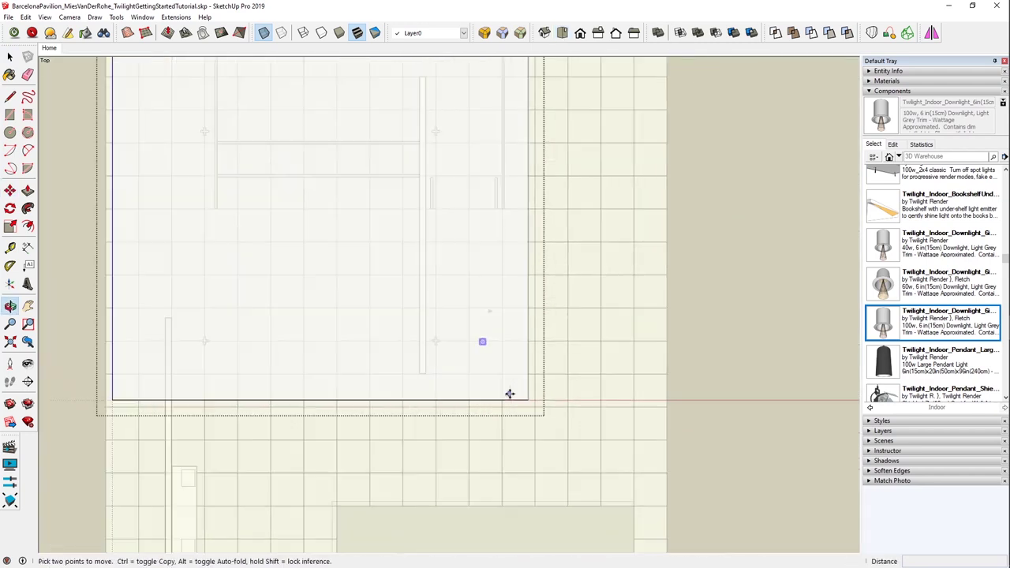
{"action": "mouse_move", "coordinate": [467, 319]}
{"action": "left_mouse_down"}
{"action": "mouse_move", "coordinate": [443, 320]}
{"action": "mouse_move", "coordinate": [464, 322]}
{"action": "left_mouse_up"}
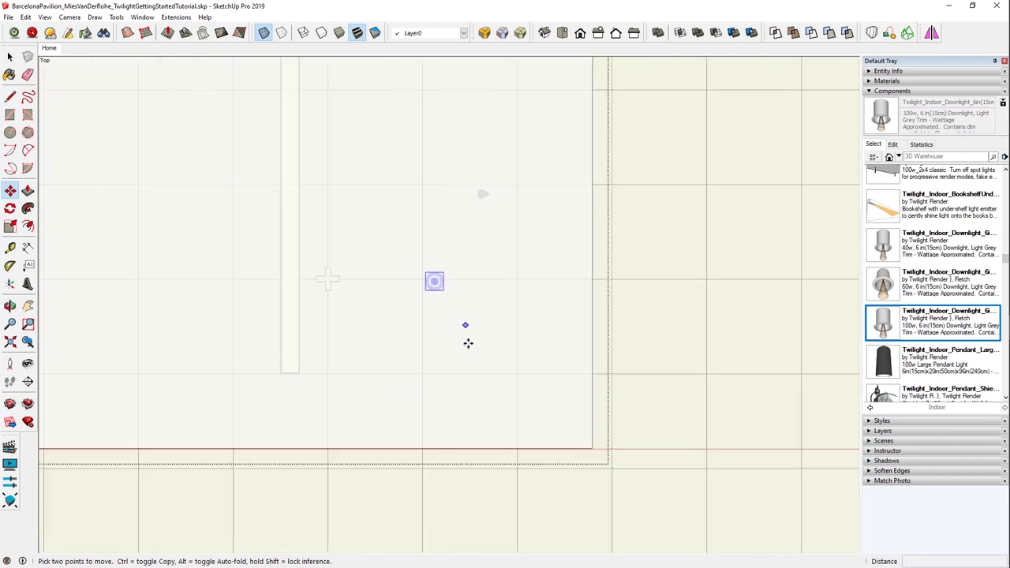
{"action": "scroll", "coordinate": [466, 342], "scroll_direction": "down", "scroll_amount": 4}
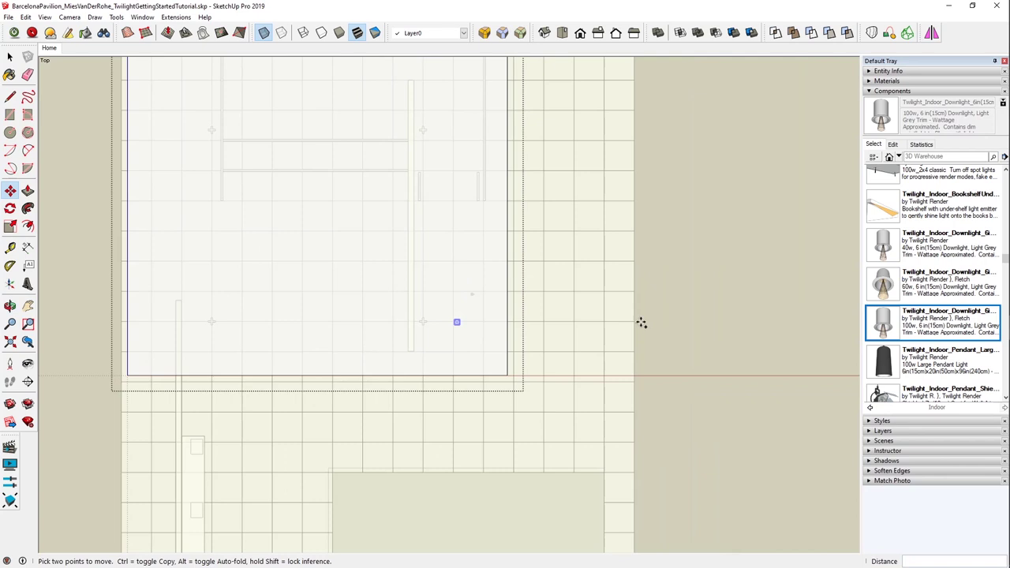
{"action": "left_click_drag", "start_coordinate": [602, 321], "coordinate": [600, 265]}
{"action": "scroll", "coordinate": [615, 292], "scroll_direction": "up", "scroll_amount": 2}
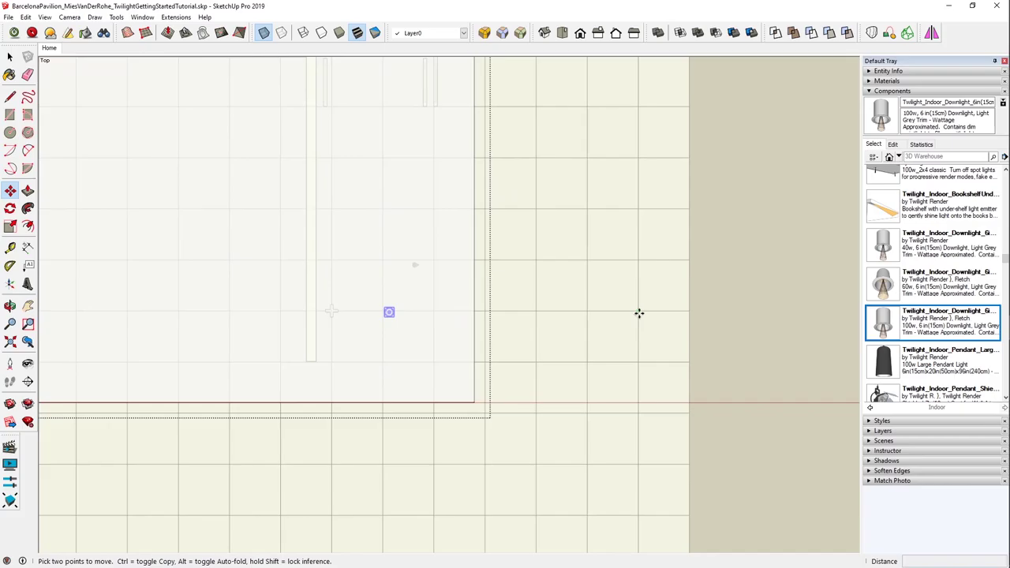
{"action": "left_click_drag", "start_coordinate": [638, 218], "coordinate": [638, 213]}
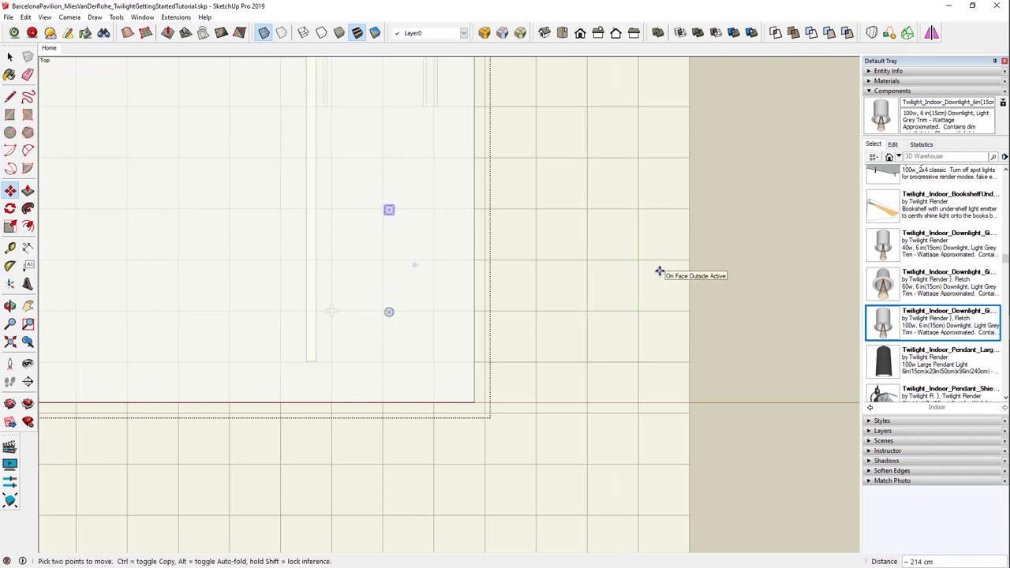
{"action": "type", "text": "200"}
{"action": "key", "text": "Return"}
Select the downlight column and fill it with evenly divided copies using /3
{"action": "scroll", "coordinate": [503, 371], "scroll_direction": "down", "scroll_amount": 3}
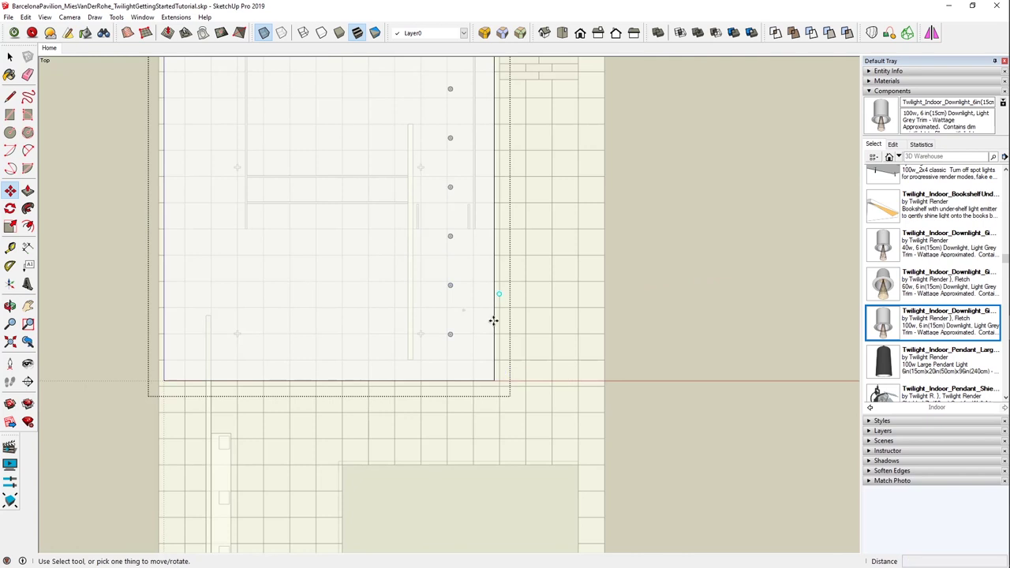
{"action": "scroll", "coordinate": [494, 320], "scroll_direction": "down", "scroll_amount": 2}
{"action": "middle_click_drag", "start_coordinate": [481, 228], "coordinate": [443, 408], "text": "shift"}
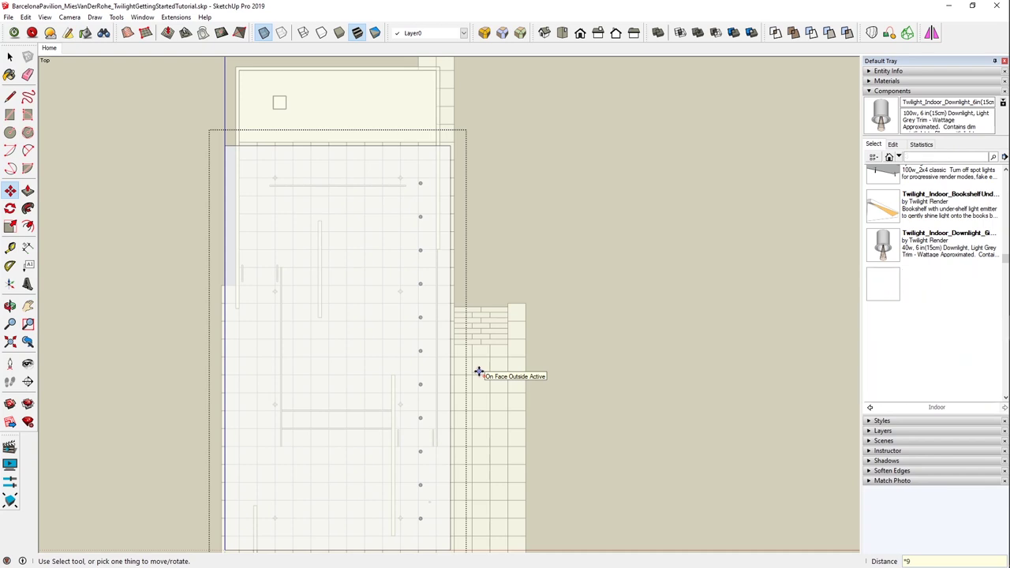
{"action": "key", "text": "space"}
{"action": "scroll", "coordinate": [399, 138], "scroll_direction": "down", "scroll_amount": 1}
{"action": "left_click_drag", "start_coordinate": [407, 190], "coordinate": [432, 509]}
{"action": "scroll", "coordinate": [408, 310], "scroll_direction": "up", "scroll_amount": 3}
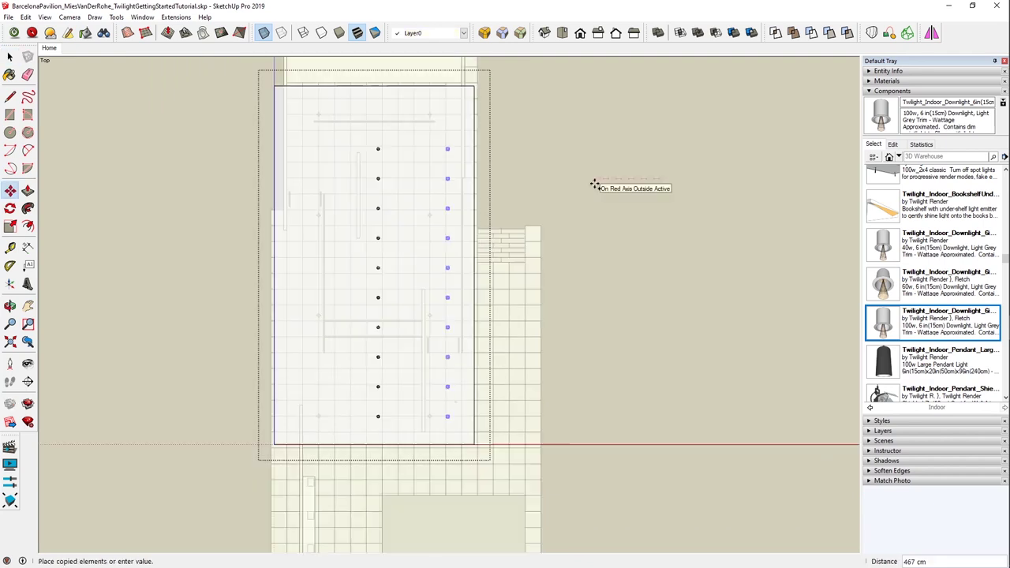
{"action": "key", "text": "Escape"}
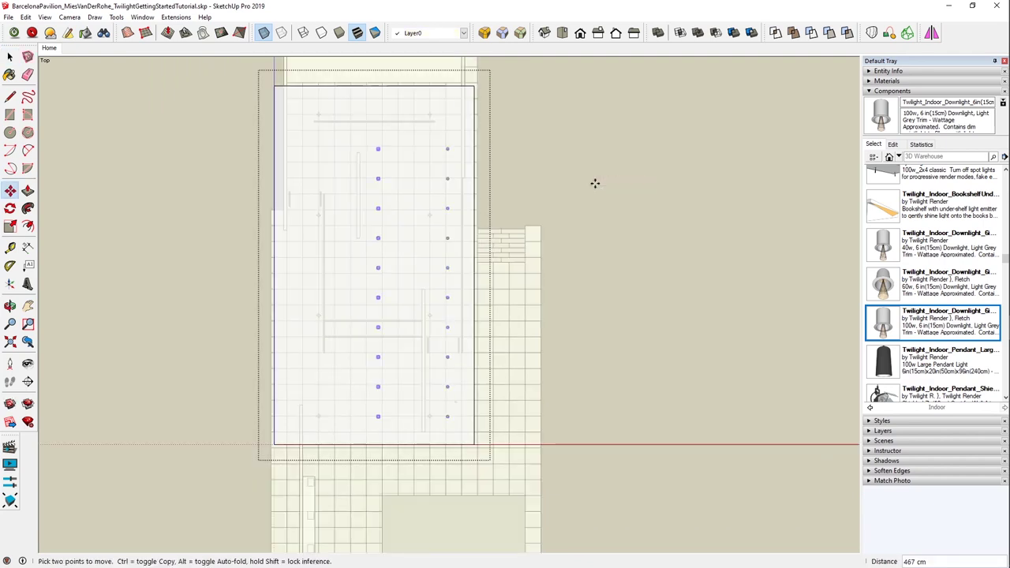
{"action": "type", "text": "/3"}
{"action": "key", "text": "Return"}
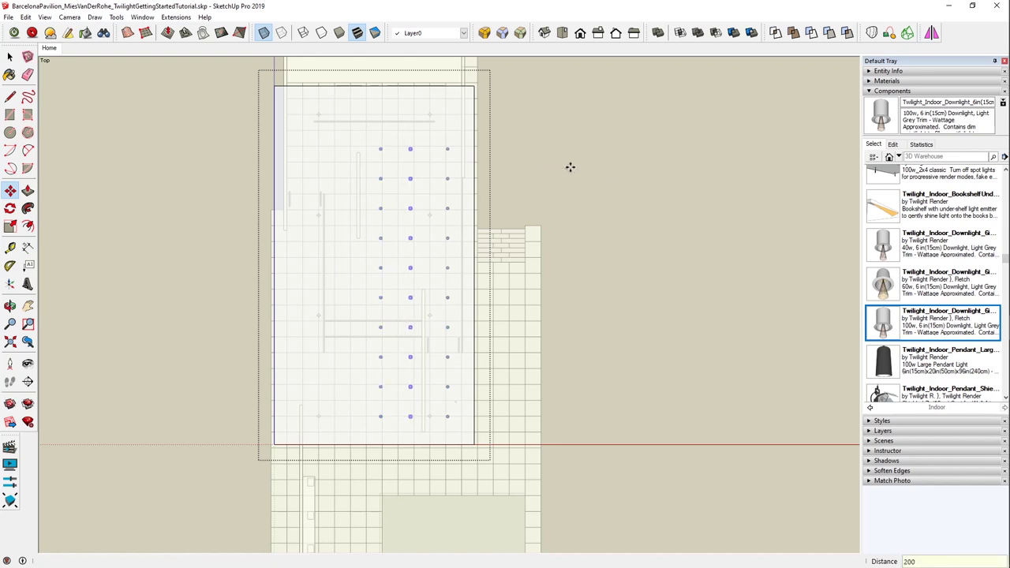
Copy the lower four downlights to the left
{"action": "key", "text": "space"}
{"action": "left_click_drag", "start_coordinate": [365, 326], "coordinate": [392, 434]}
{"action": "key", "text": "m"}
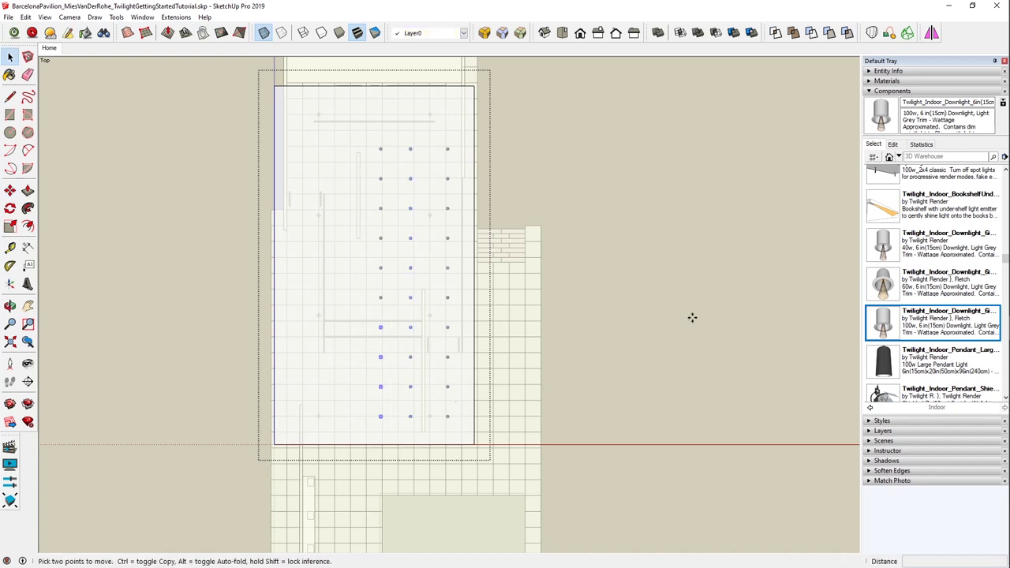
{"action": "key", "text": "ctrl"}
{"action": "left_click", "coordinate": [692, 317]}
{"action": "left_click", "coordinate": [668, 311]}
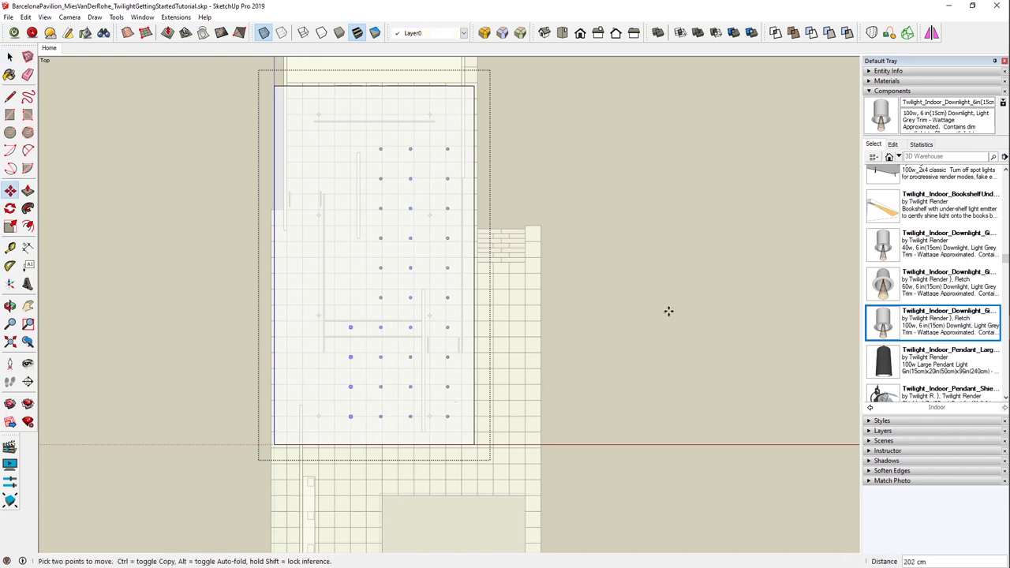
Copy the right column of downlights along the left side
{"action": "key", "text": "space"}
{"action": "left_click_drag", "start_coordinate": [437, 140], "coordinate": [455, 443]}
{"action": "key", "text": "m"}
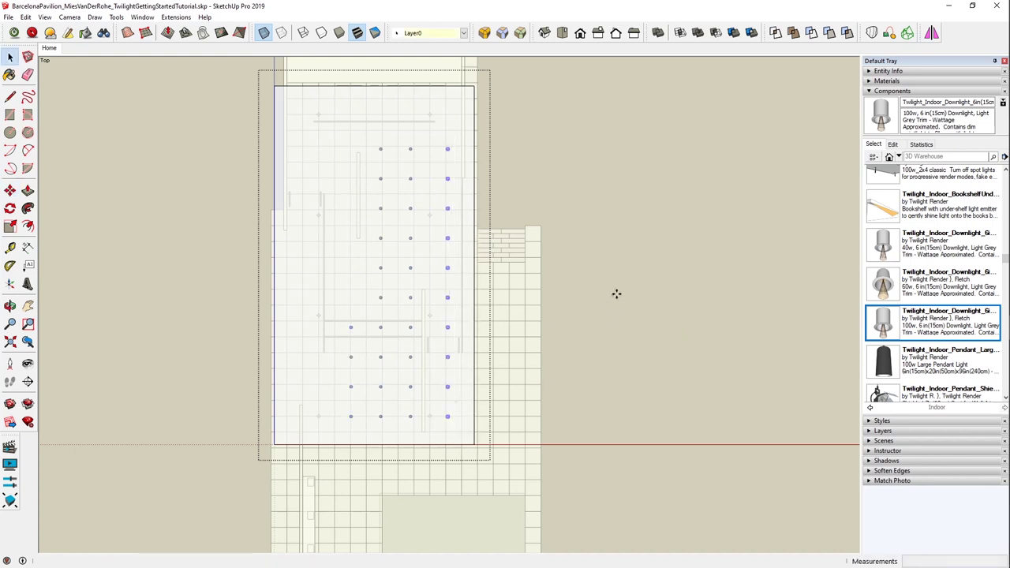
{"action": "key", "text": "ctrl"}
{"action": "left_click", "coordinate": [620, 243]}
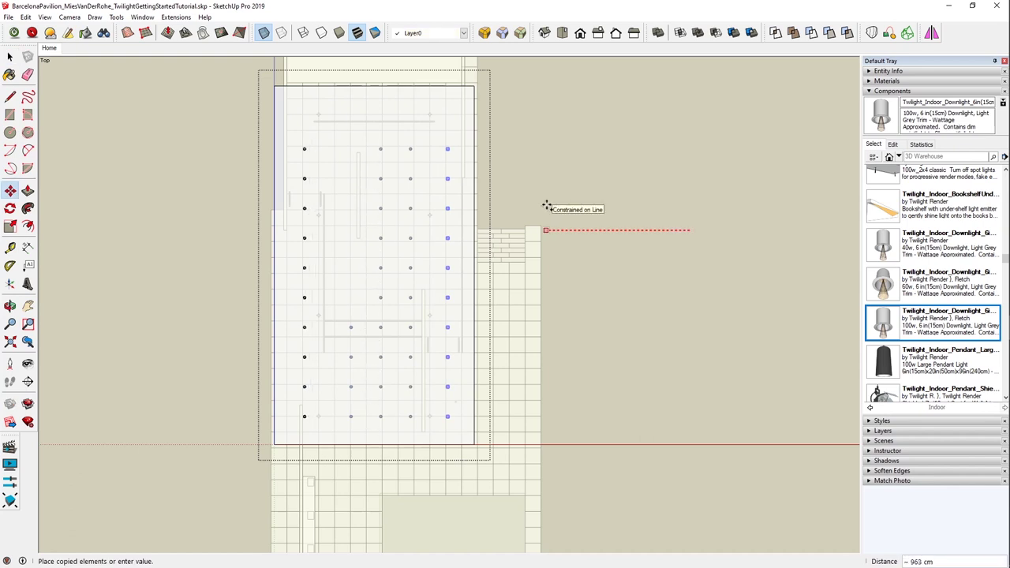
{"action": "left_click", "coordinate": [546, 206]}
Copy the upper six lights of a middle column, then return to the Home scene
{"action": "key", "text": "space"}
{"action": "left_click_drag", "start_coordinate": [283, 390], "coordinate": [309, 437]}
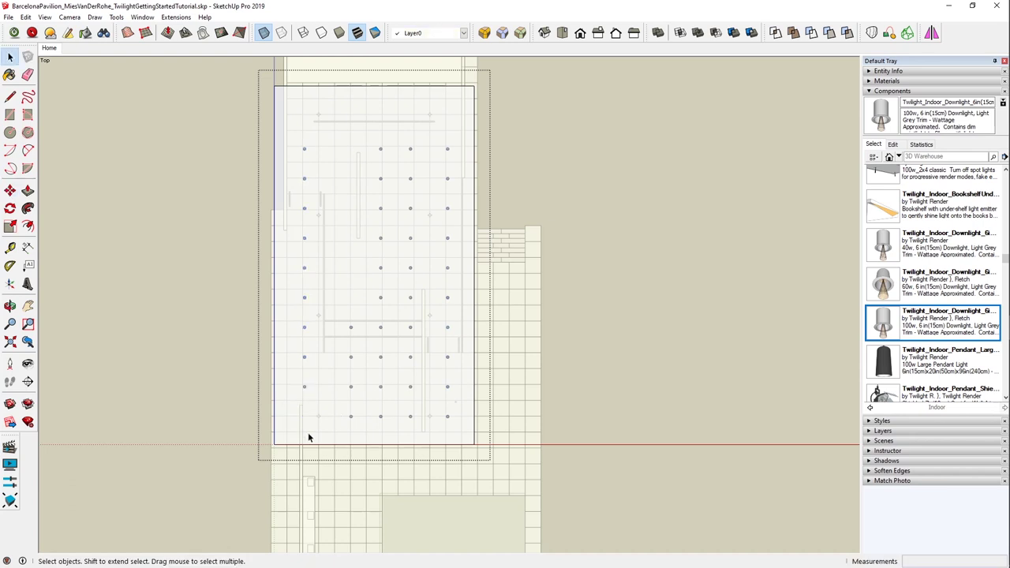
{"action": "left_click_drag", "start_coordinate": [374, 138], "coordinate": [388, 314]}
{"action": "key", "text": "m"}
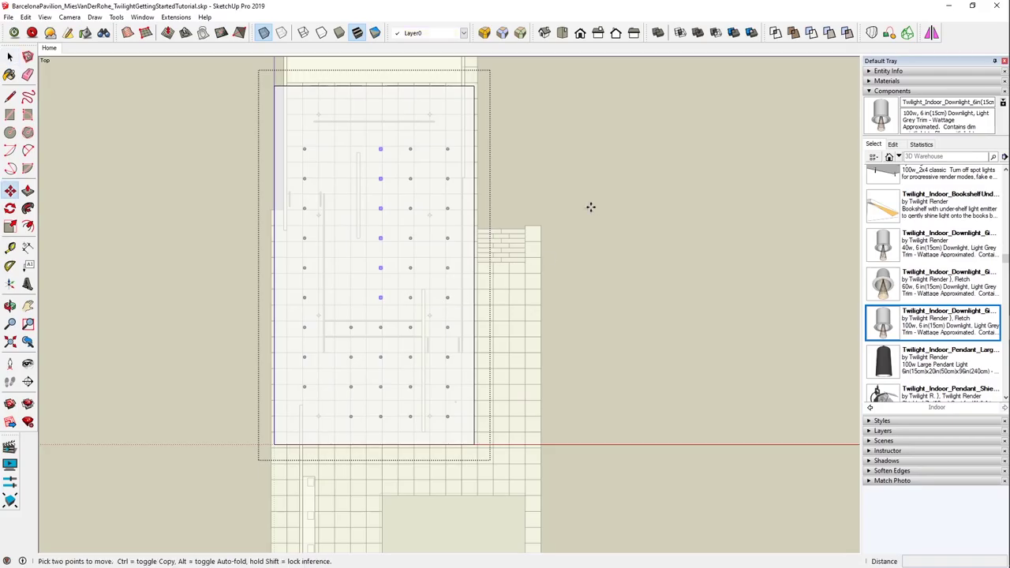
{"action": "key", "text": "ctrl"}
{"action": "left_click", "coordinate": [590, 207]}
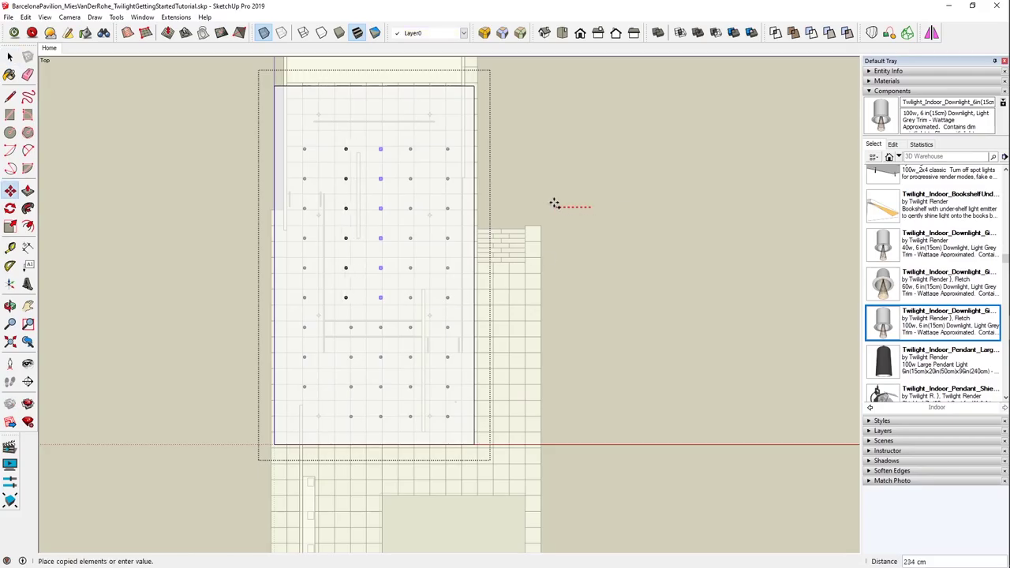
{"action": "left_click", "coordinate": [550, 203]}
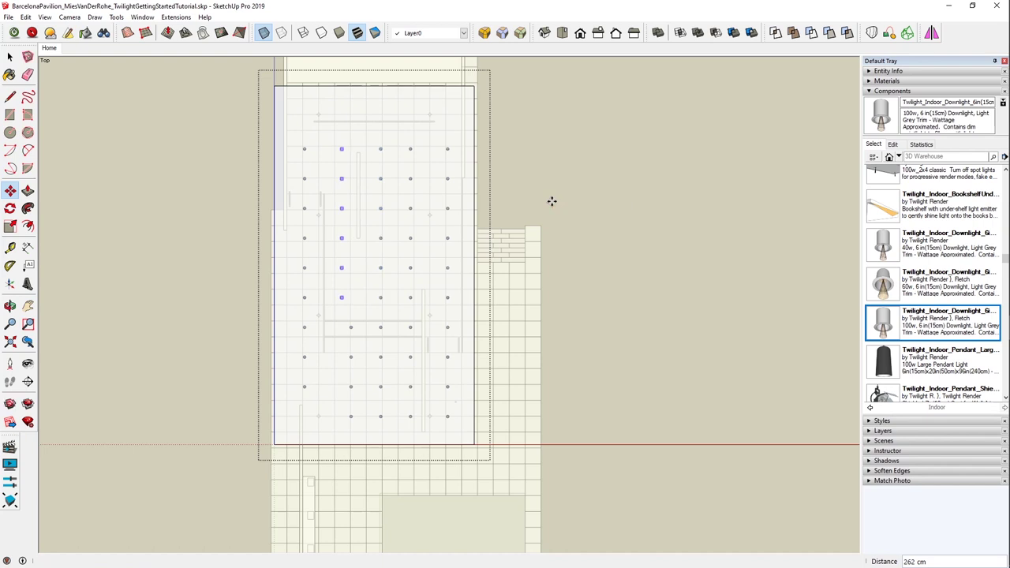
{"action": "key", "text": "space"}
{"action": "left_click", "coordinate": [592, 158]}
{"action": "left_click", "coordinate": [52, 50]}
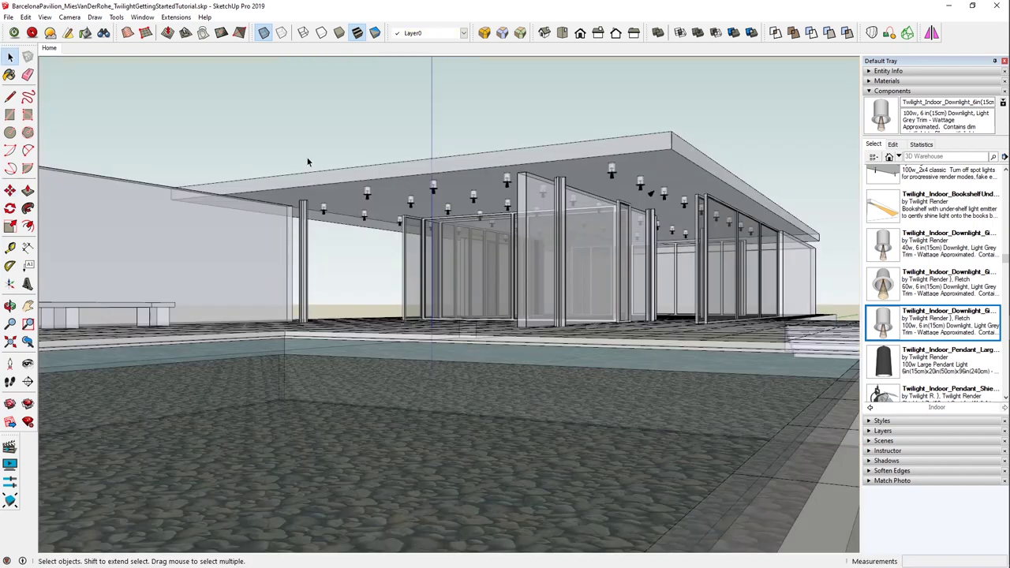
Turn off X-ray and purge the unused component and material
{"action": "left_click", "coordinate": [263, 33]}
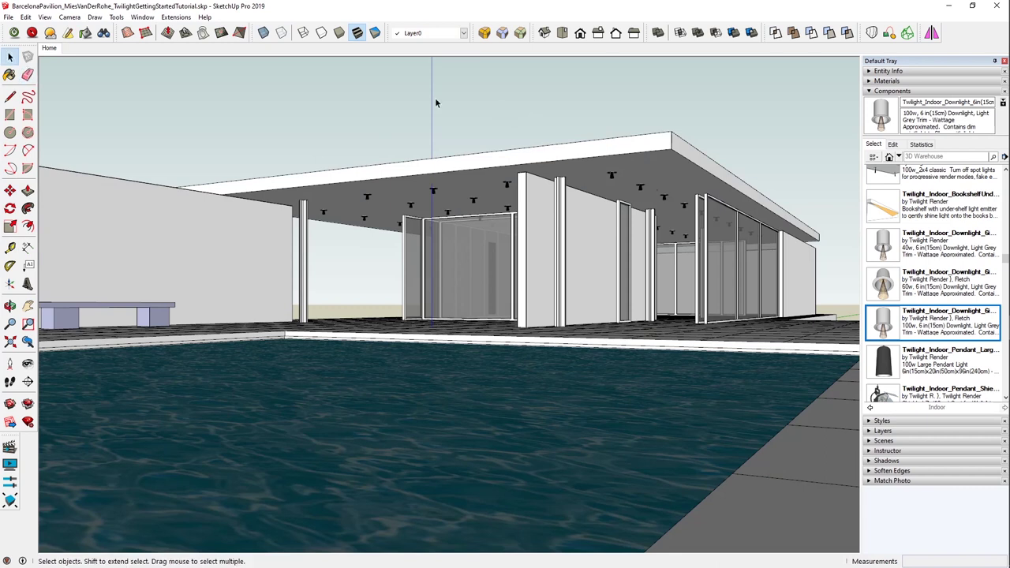
{"action": "key", "text": "Return"}
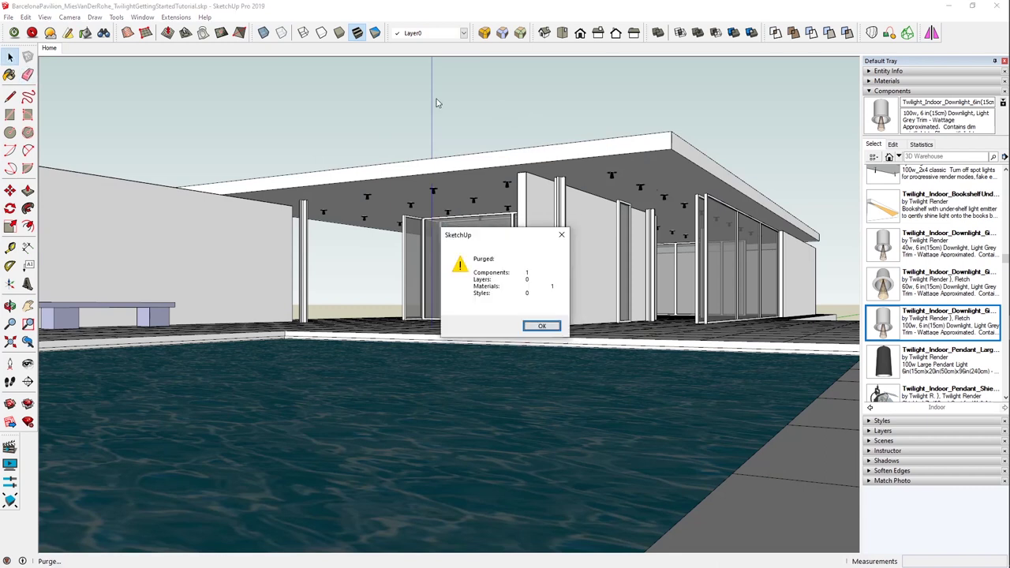
{"action": "left_click", "coordinate": [555, 326]}
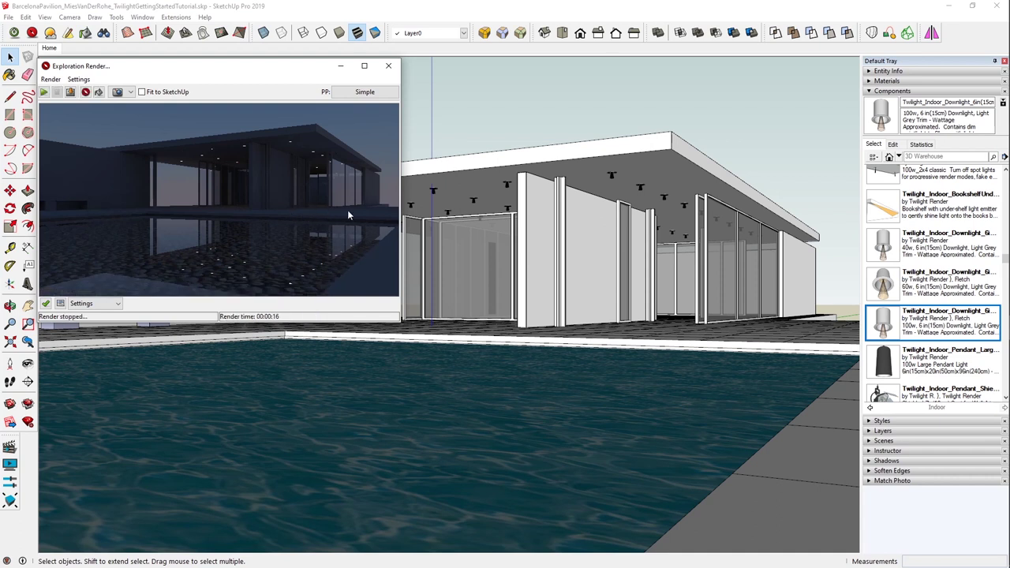
Close the dusk test render and orbit down to a low view under the roof
{"action": "left_click", "coordinate": [388, 66]}
{"action": "scroll", "coordinate": [665, 155], "scroll_direction": "up", "scroll_amount": 3}
{"action": "scroll", "coordinate": [665, 155], "scroll_direction": "up", "scroll_amount": 3}
{"action": "mouse_move", "coordinate": [665, 154]}
{"action": "middle_mouse_down"}
{"action": "mouse_move", "coordinate": [606, 352]}
{"action": "mouse_move", "coordinate": [579, 349]}
{"action": "mouse_move", "coordinate": [577, 338]}
{"action": "mouse_move", "coordinate": [600, 344]}
{"action": "middle_mouse_up"}
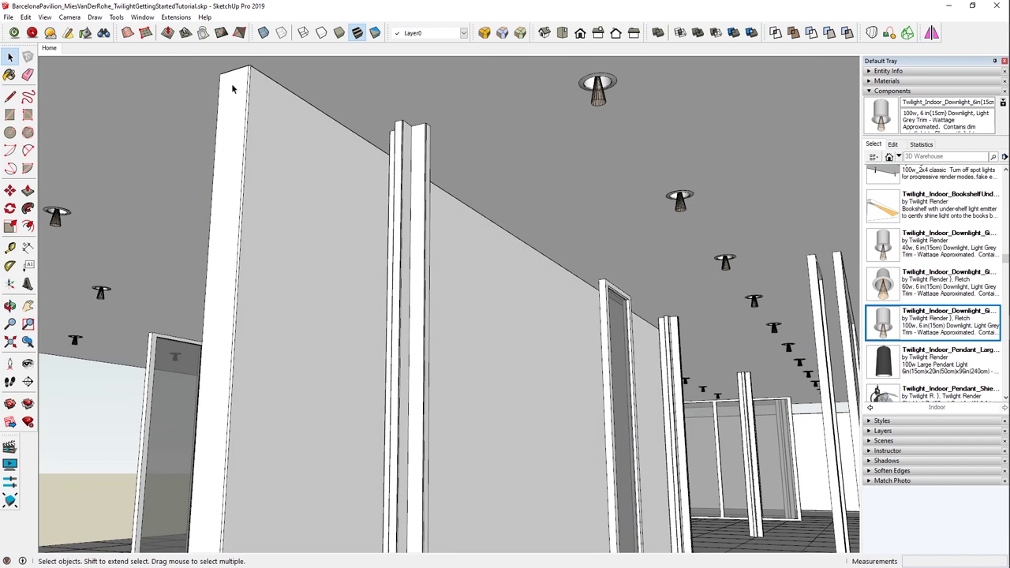
Stand the camera by the pool at eye level, facing the pavilion interior
{"action": "left_click", "coordinate": [49, 48]}
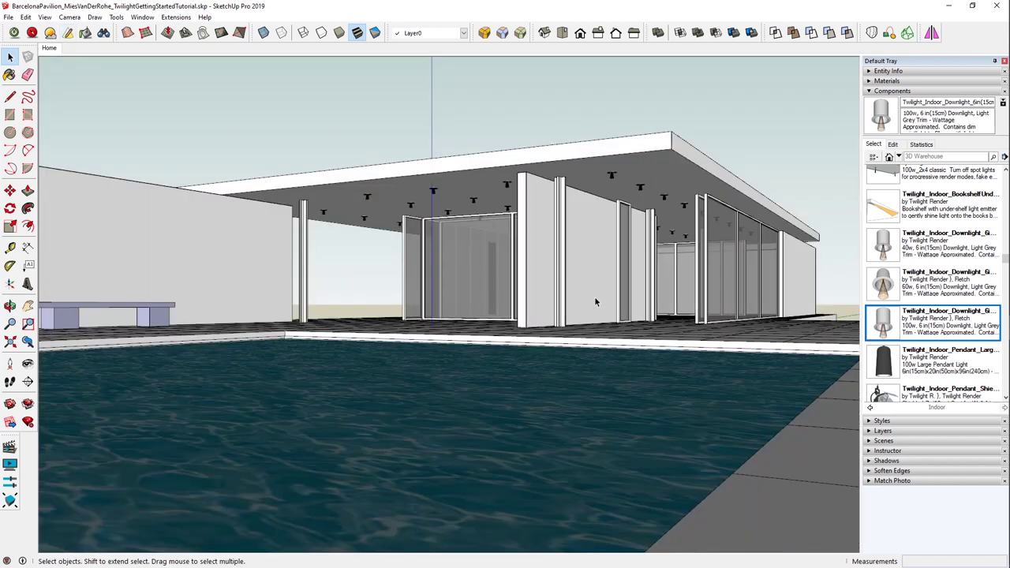
{"action": "left_click", "coordinate": [9, 362]}
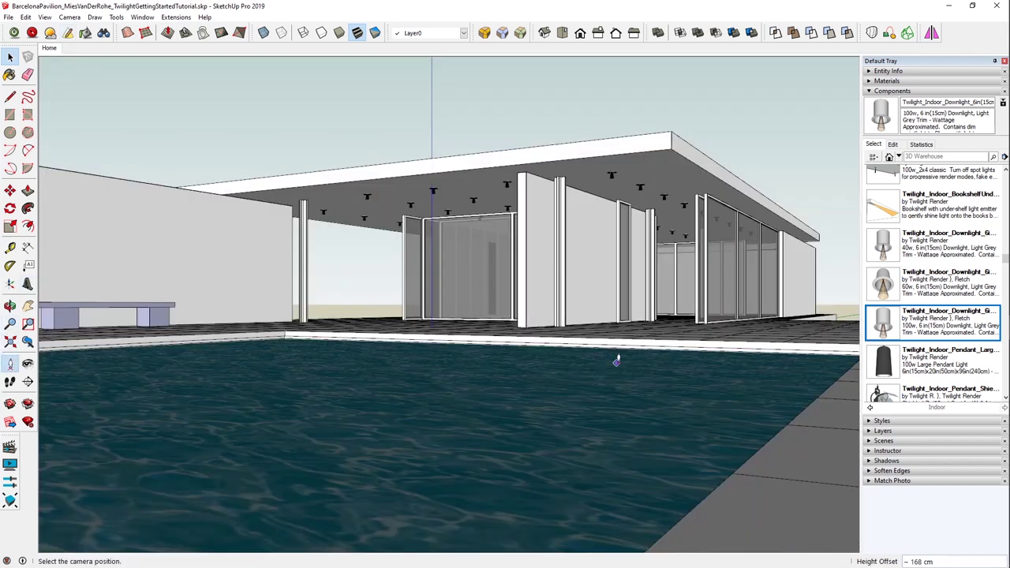
{"action": "left_click", "coordinate": [687, 337]}
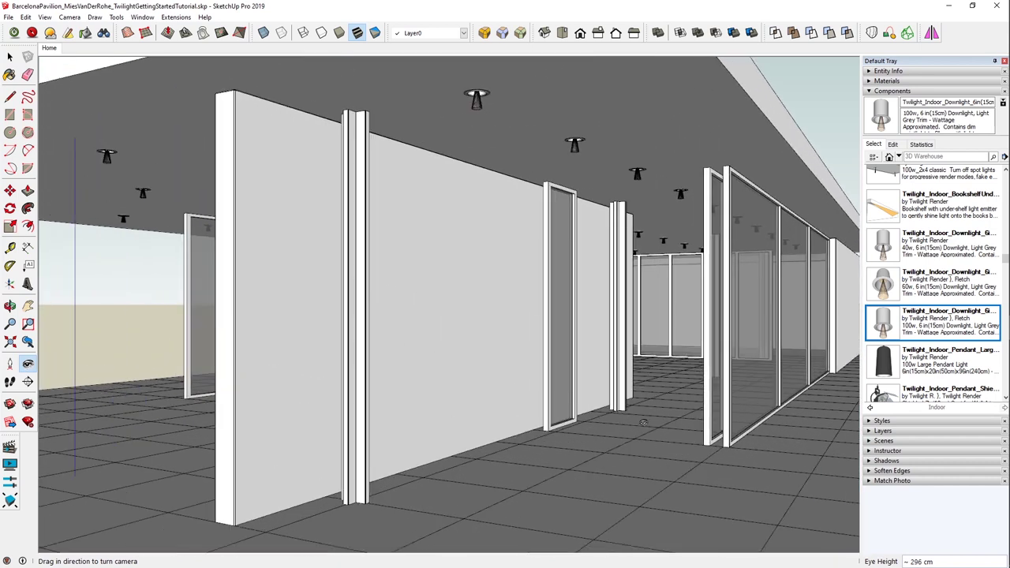
{"action": "mouse_move", "coordinate": [564, 410]}
{"action": "middle_mouse_down"}
{"action": "mouse_move", "coordinate": [807, 478]}
{"action": "mouse_move", "coordinate": [749, 418]}
{"action": "mouse_move", "coordinate": [616, 414]}
{"action": "mouse_move", "coordinate": [625, 394]}
{"action": "mouse_move", "coordinate": [373, 224]}
{"action": "middle_mouse_up"}
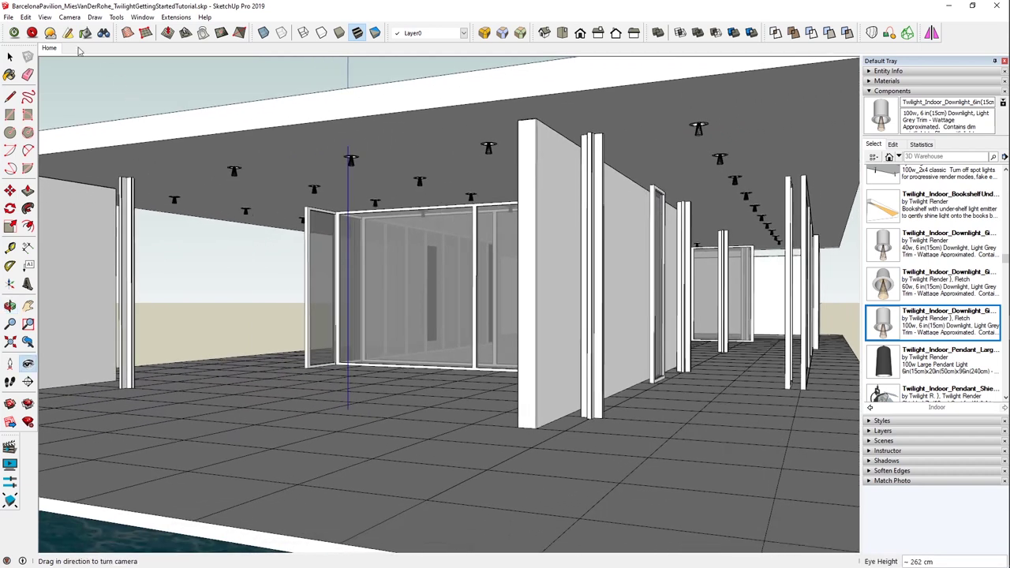
Check the exposure value in the Exploration Render post-process settings
{"action": "left_click", "coordinate": [31, 32]}
{"action": "left_click", "coordinate": [375, 93]}
{"action": "left_click_drag", "start_coordinate": [168, 172], "coordinate": [101, 172]}
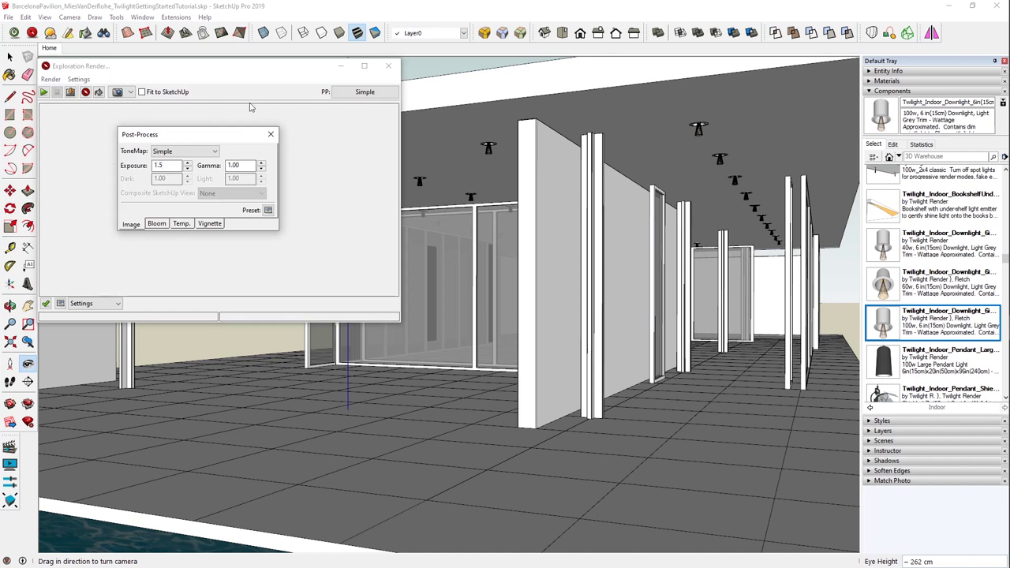
{"action": "left_click", "coordinate": [270, 134]}
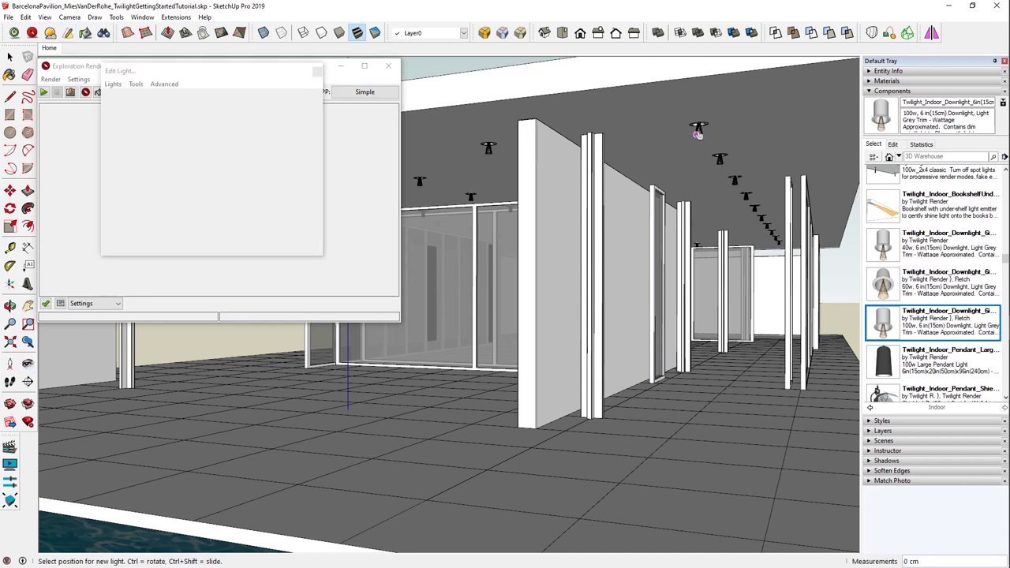
Set TwiLight_Downlight_100wSpot power to 400 W and start a new test render
{"action": "left_click", "coordinate": [113, 84]}
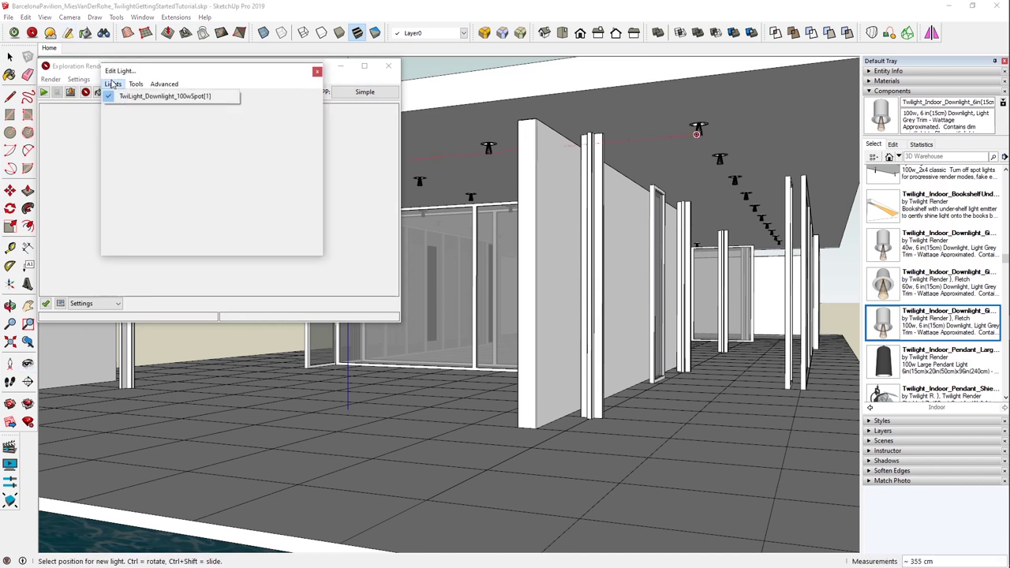
{"action": "left_click", "coordinate": [166, 95]}
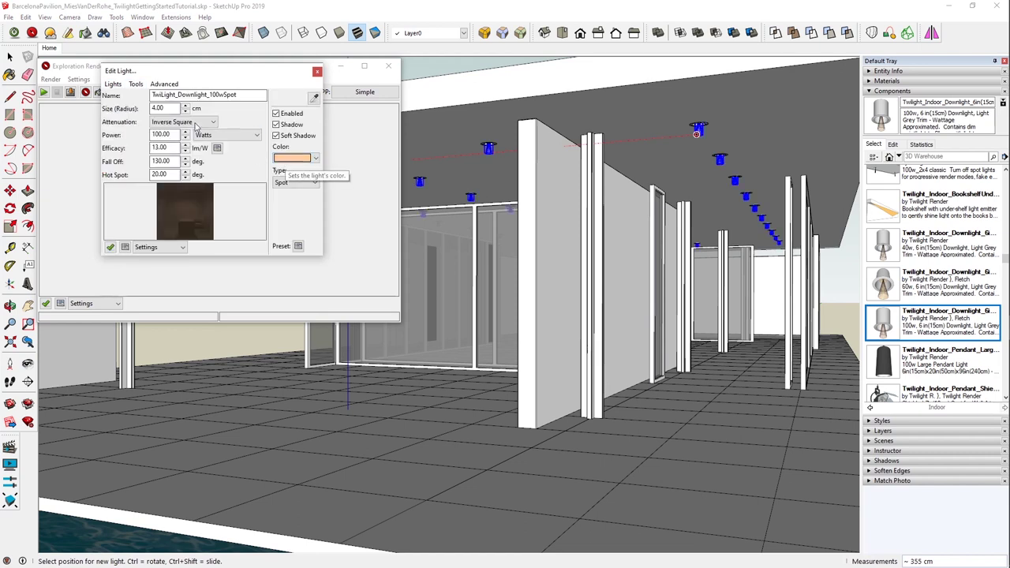
{"action": "left_click_drag", "start_coordinate": [177, 135], "coordinate": [96, 137]}
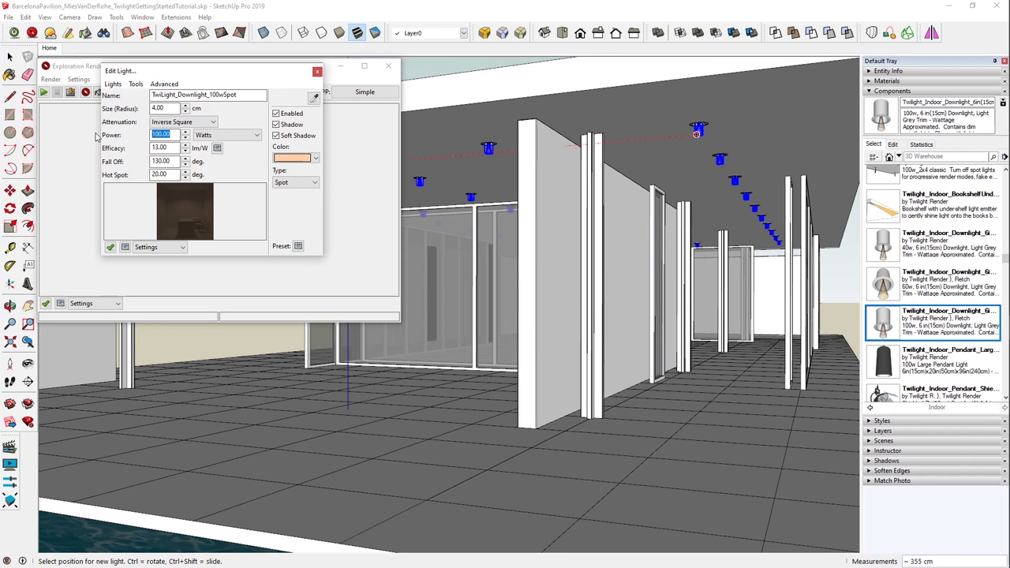
{"action": "type", "text": "400"}
{"action": "left_click", "coordinate": [317, 72]}
{"action": "left_click", "coordinate": [85, 93]}
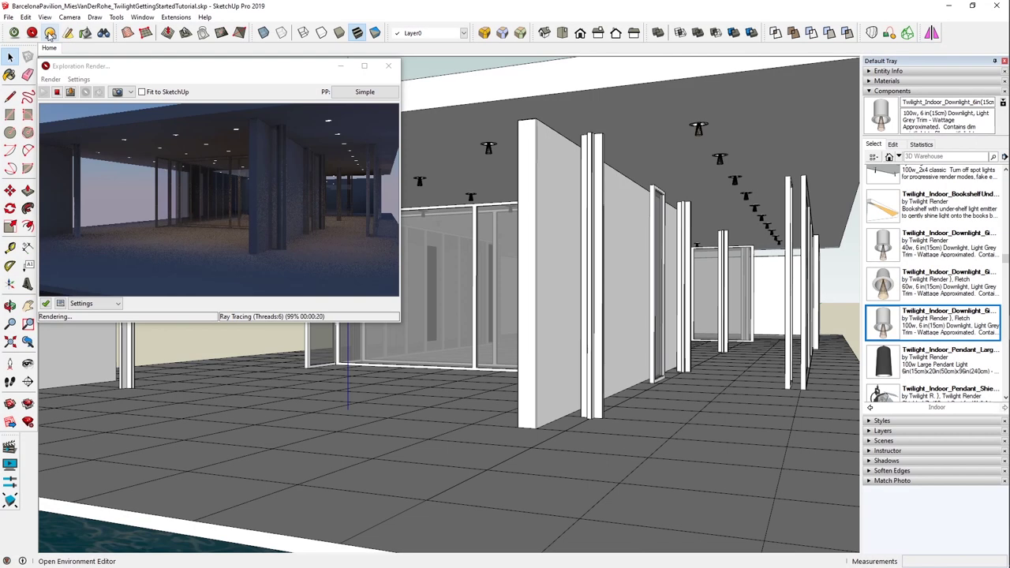
Lower the sky Brightness to .25 in the Environment Editor and return to the Home scene
{"action": "left_click", "coordinate": [49, 34]}
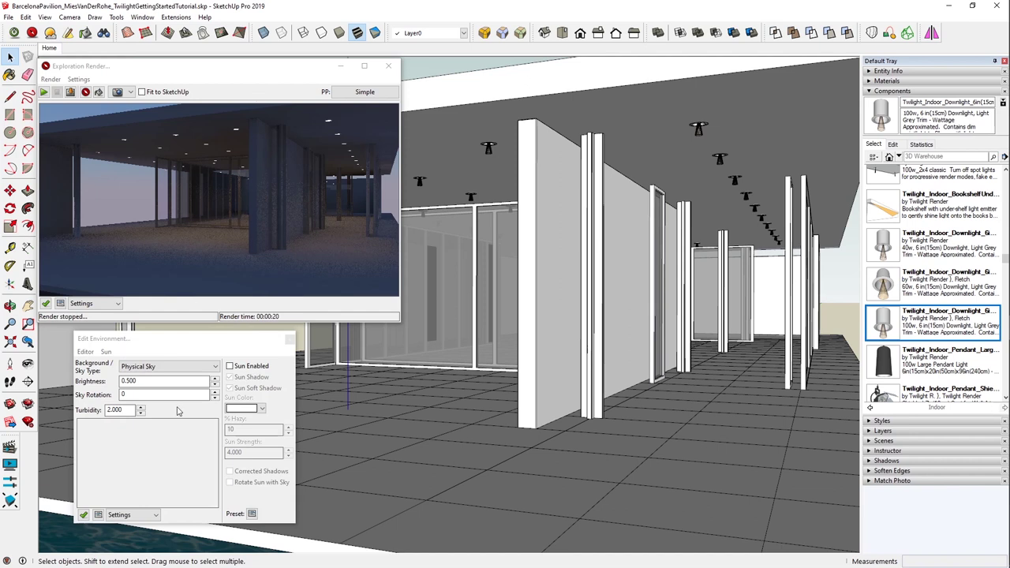
{"action": "double_click", "coordinate": [170, 381]}
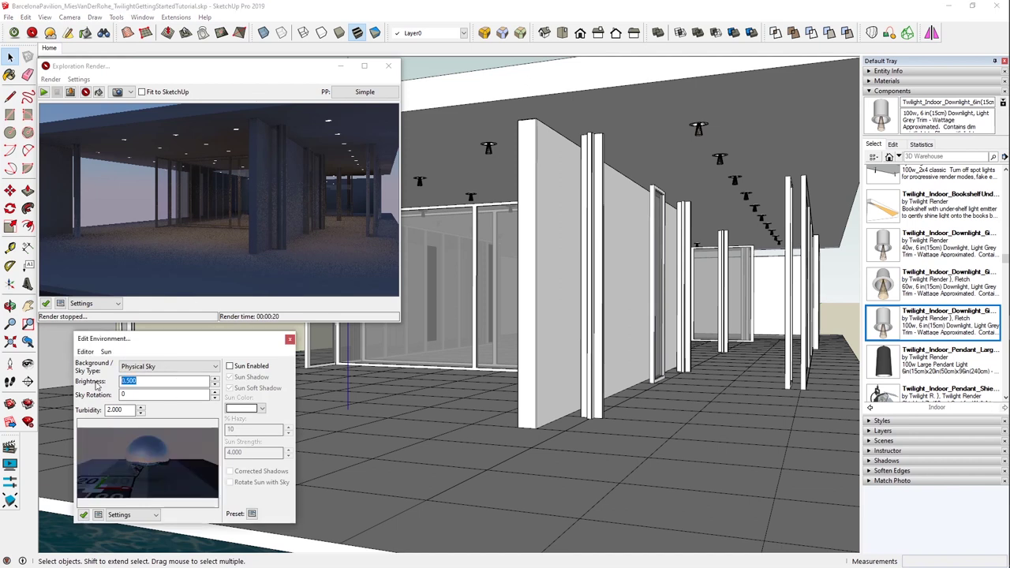
{"action": "type", "text": ".25"}
{"action": "key", "text": "Return"}
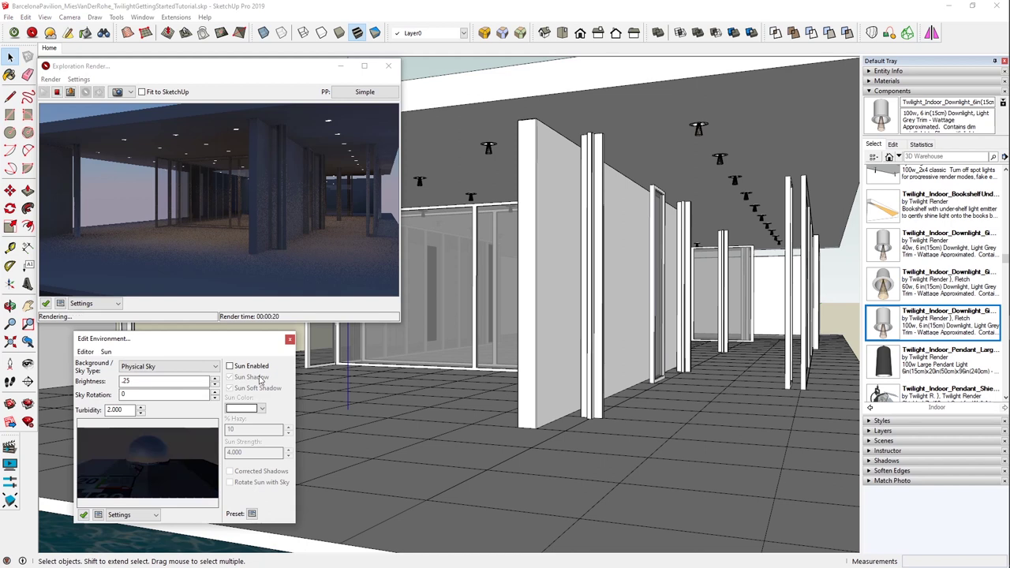
{"action": "left_click", "coordinate": [288, 340]}
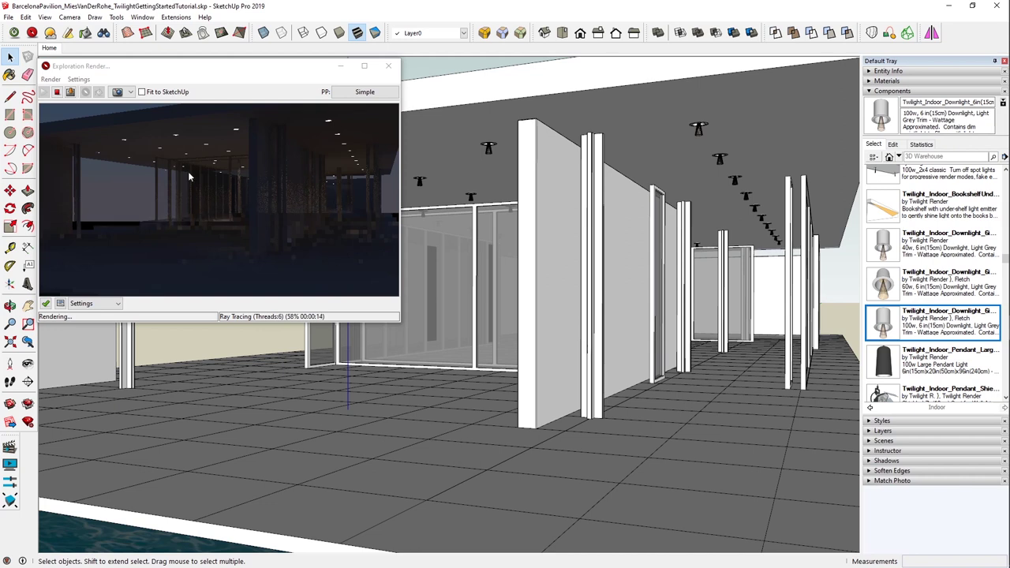
{"action": "left_click", "coordinate": [49, 48]}
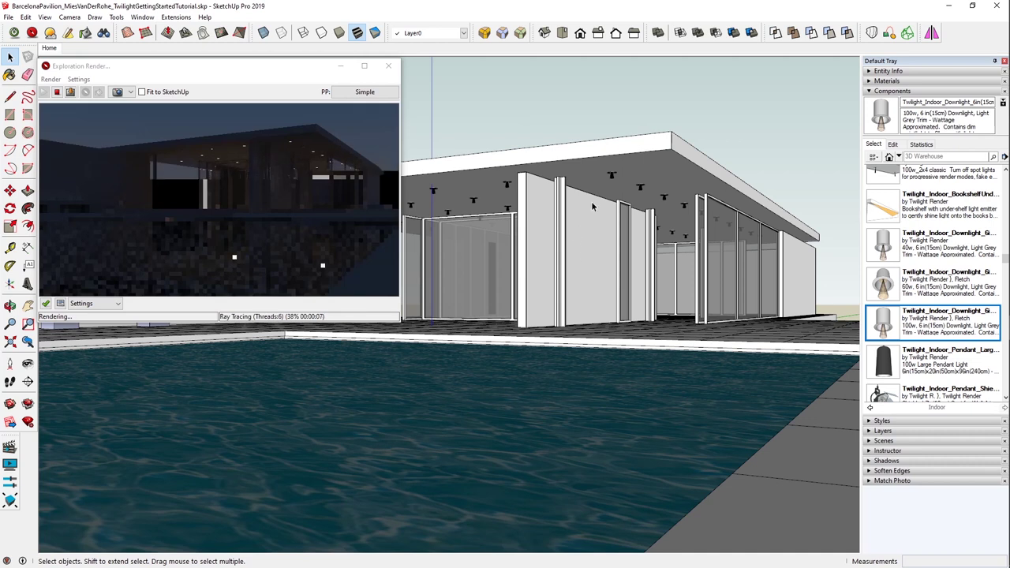
Place the Indoor-Manufacturer VisaColonnade sconce on the white wall and re-render
{"action": "scroll", "coordinate": [892, 344], "scroll_direction": "down", "scroll_amount": 2}
{"action": "scroll", "coordinate": [892, 344], "scroll_direction": "up", "scroll_amount": 8}
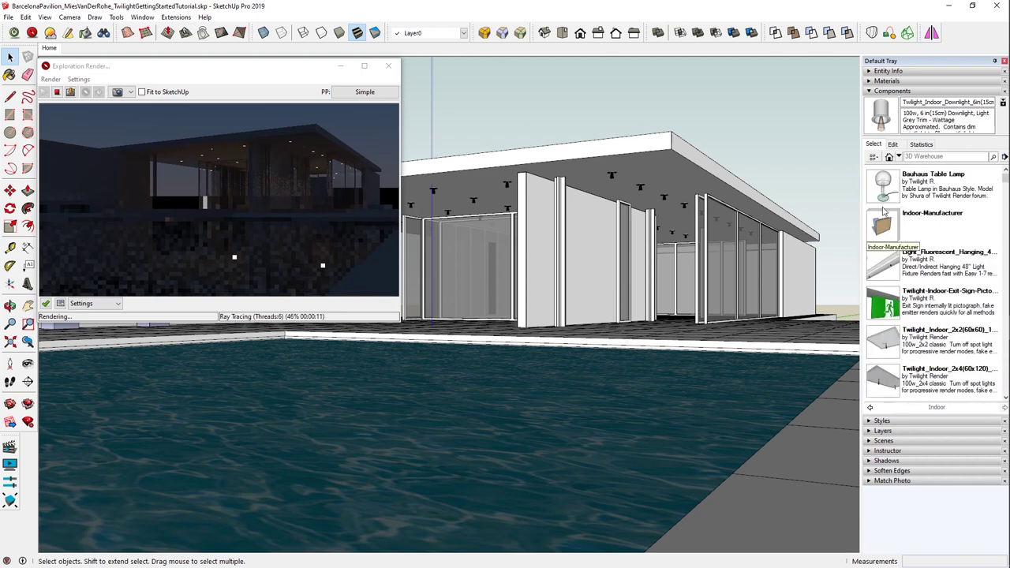
{"action": "left_click", "coordinate": [884, 219]}
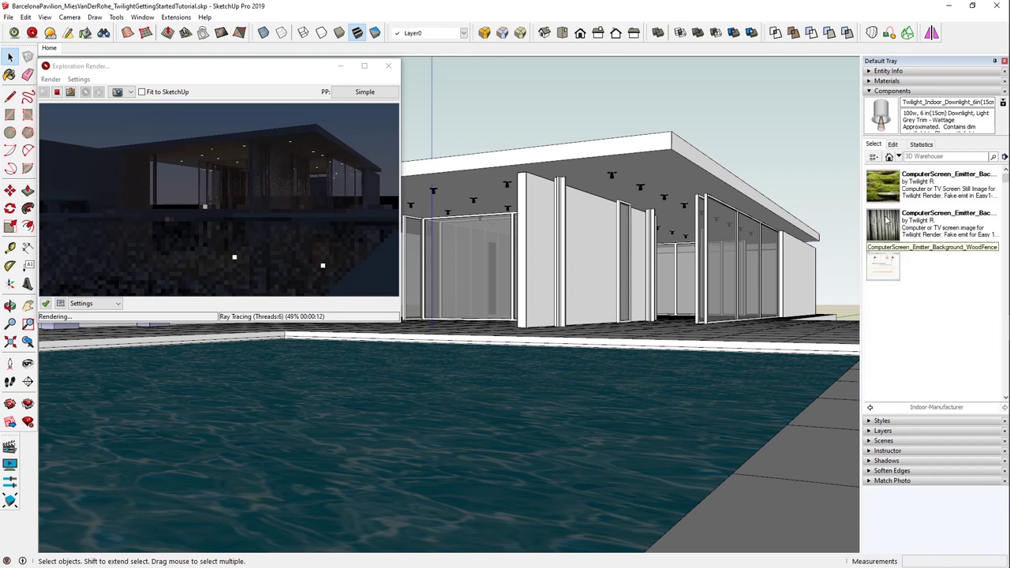
{"action": "scroll", "coordinate": [888, 312], "scroll_direction": "down", "scroll_amount": 5}
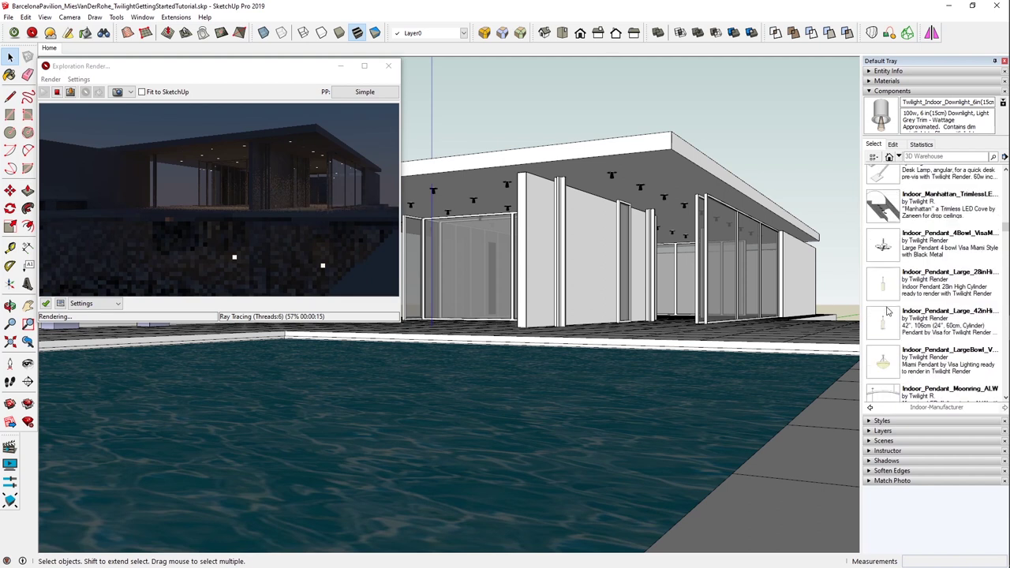
{"action": "scroll", "coordinate": [887, 312], "scroll_direction": "down", "scroll_amount": 2}
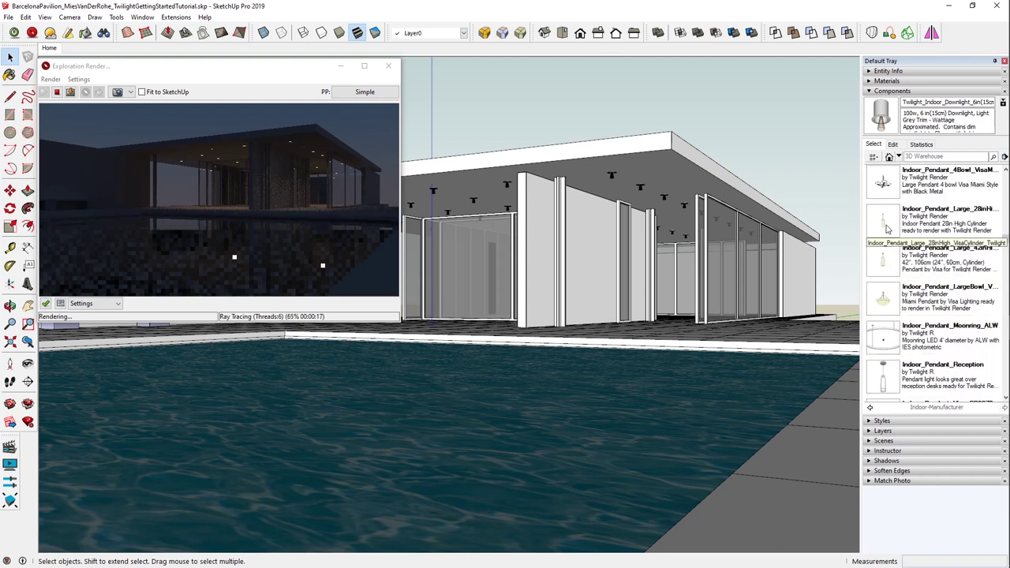
{"action": "scroll", "coordinate": [887, 339], "scroll_direction": "down", "scroll_amount": 10}
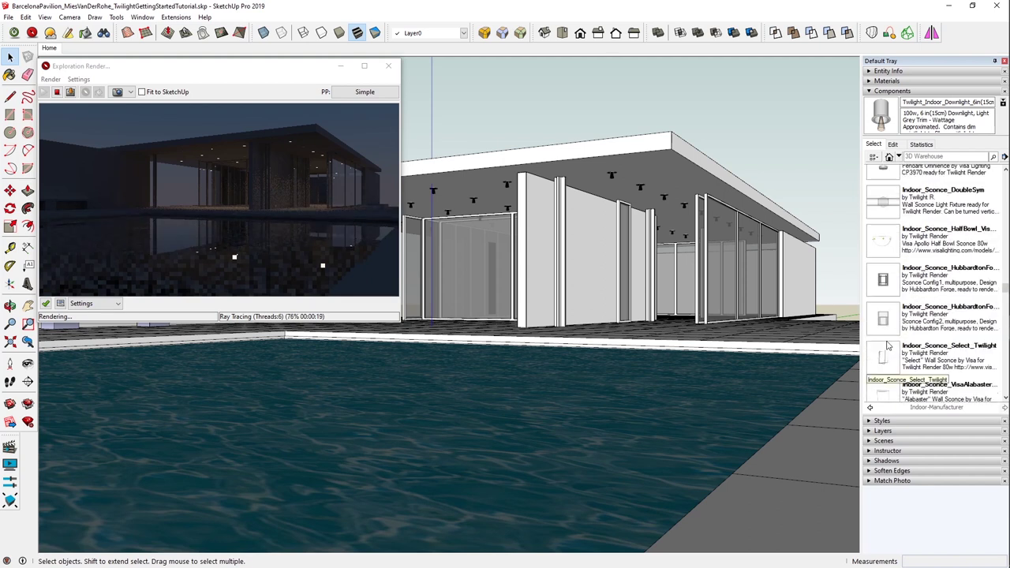
{"action": "scroll", "coordinate": [887, 351], "scroll_direction": "down", "scroll_amount": 4}
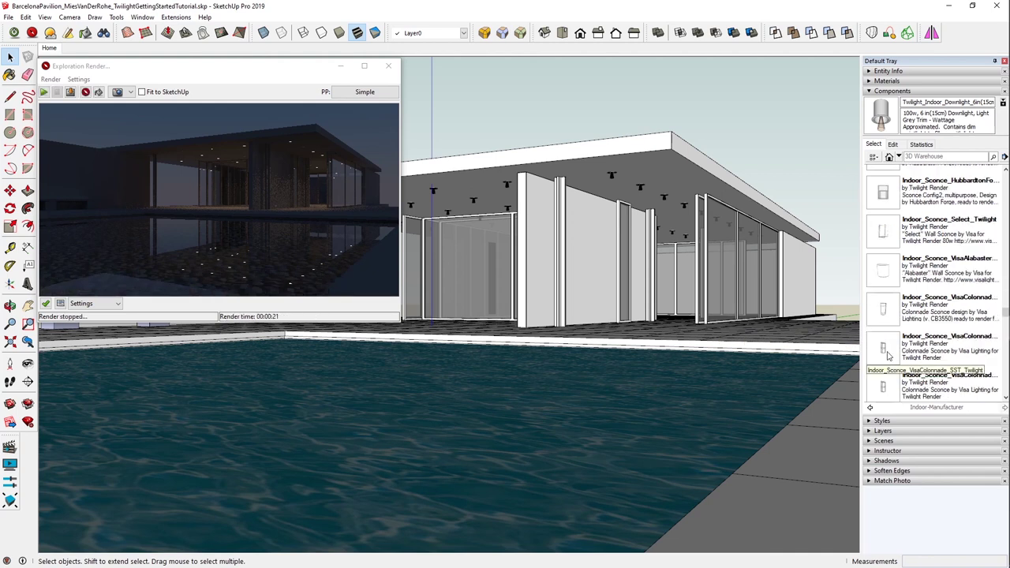
{"action": "left_click", "coordinate": [883, 349]}
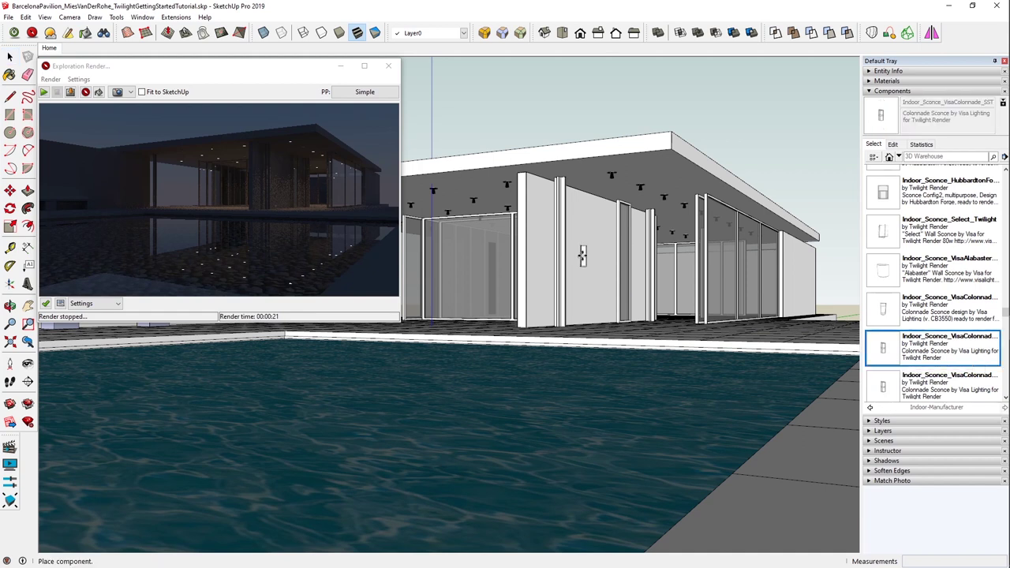
{"action": "left_click", "coordinate": [588, 244]}
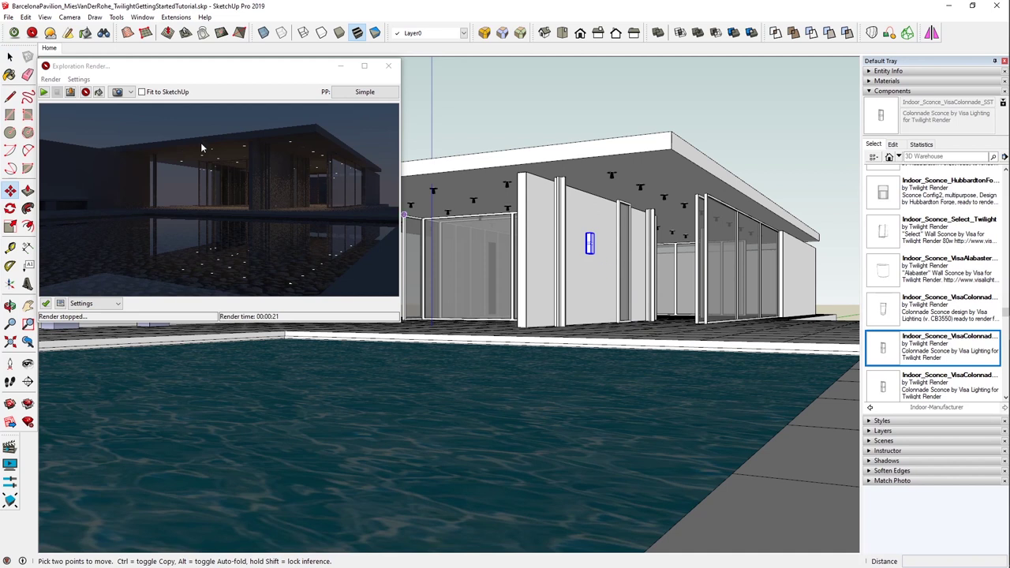
{"action": "left_click", "coordinate": [86, 92]}
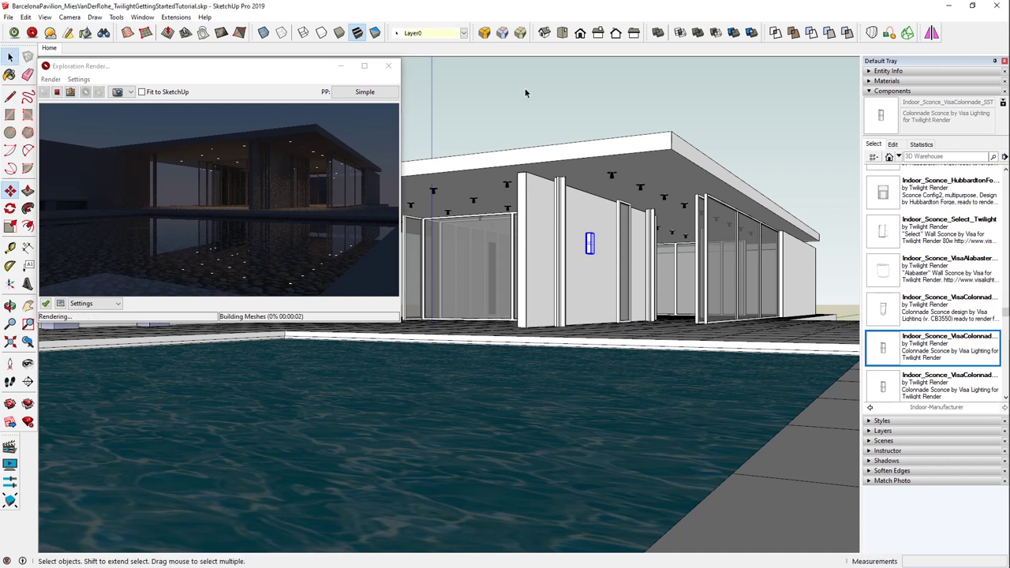
Position the camera at eye level beside the walls, facing the sconce
{"action": "left_click", "coordinate": [9, 363]}
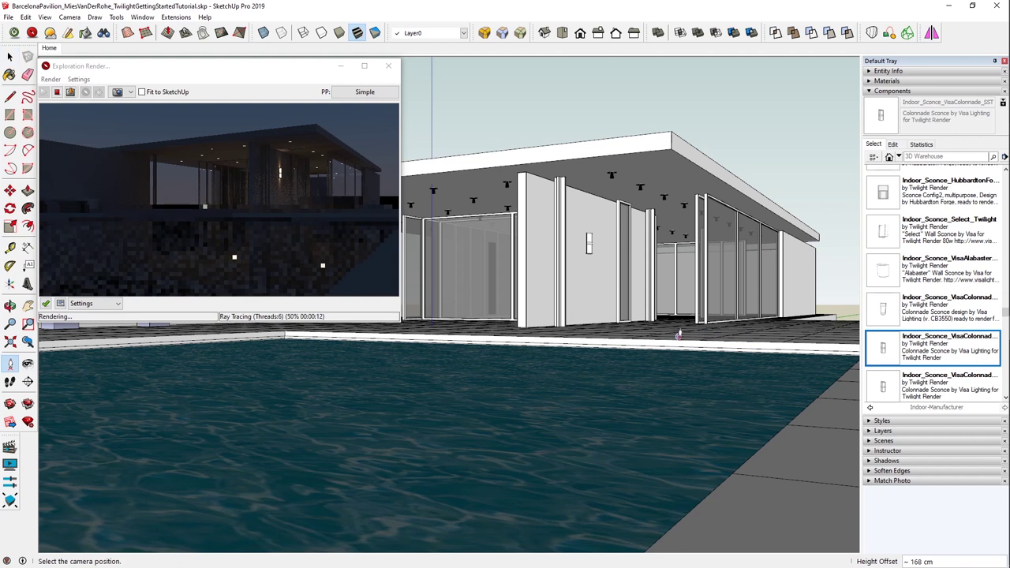
{"action": "left_click", "coordinate": [682, 338]}
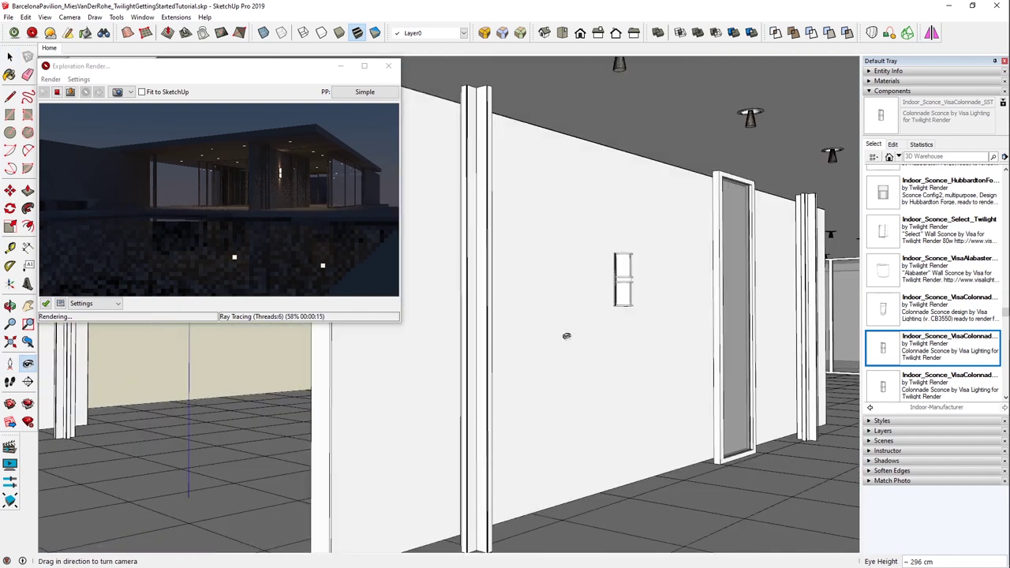
{"action": "middle_click_drag", "start_coordinate": [566, 336], "coordinate": [505, 318]}
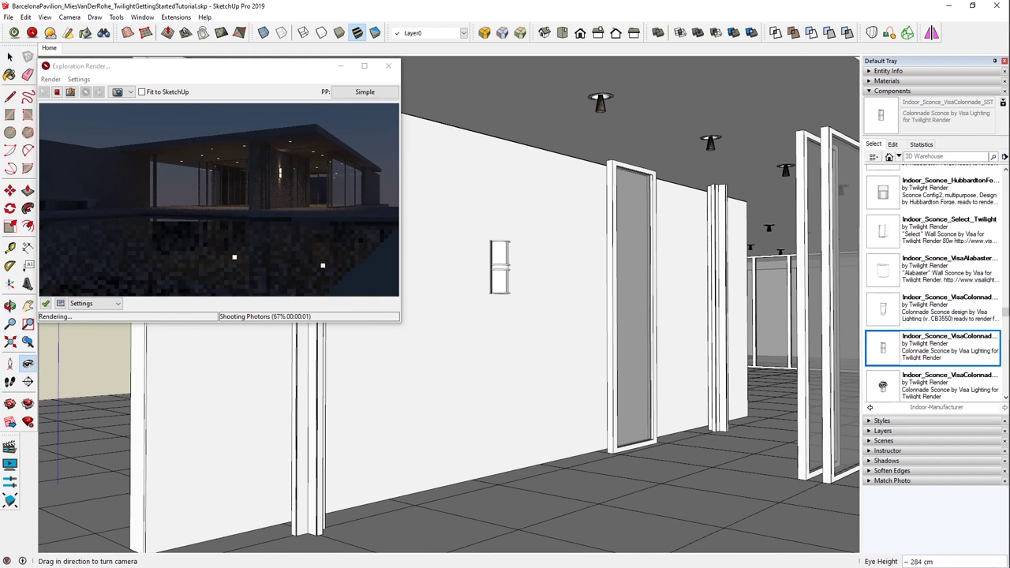
{"action": "key", "text": "space"}
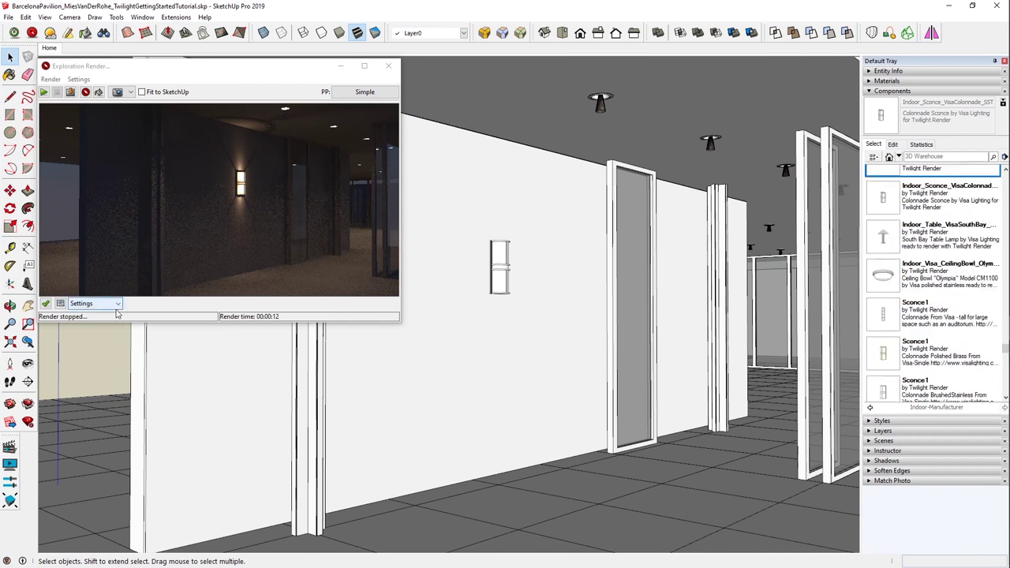
{"action": "middle_click_drag", "start_coordinate": [762, 350], "coordinate": [757, 352]}
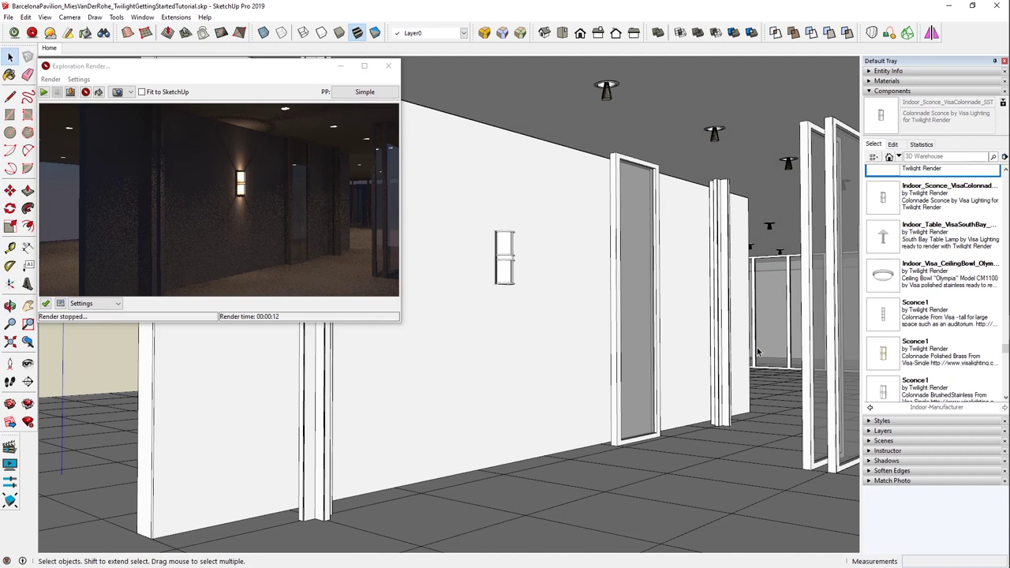
Stop the preview render and walk up close to the freestanding white wall
{"action": "left_click", "coordinate": [10, 362]}
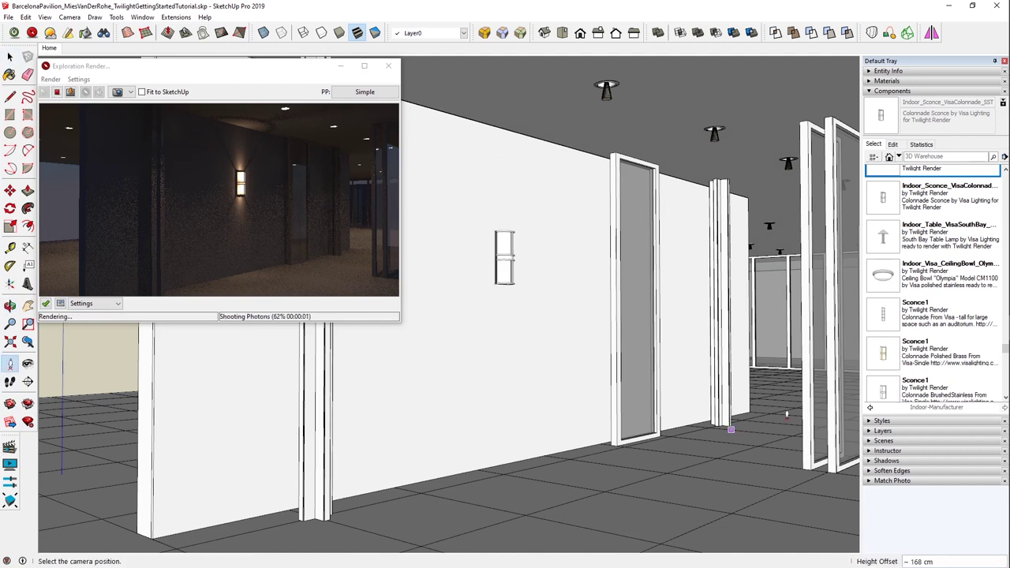
{"action": "left_click", "coordinate": [789, 385]}
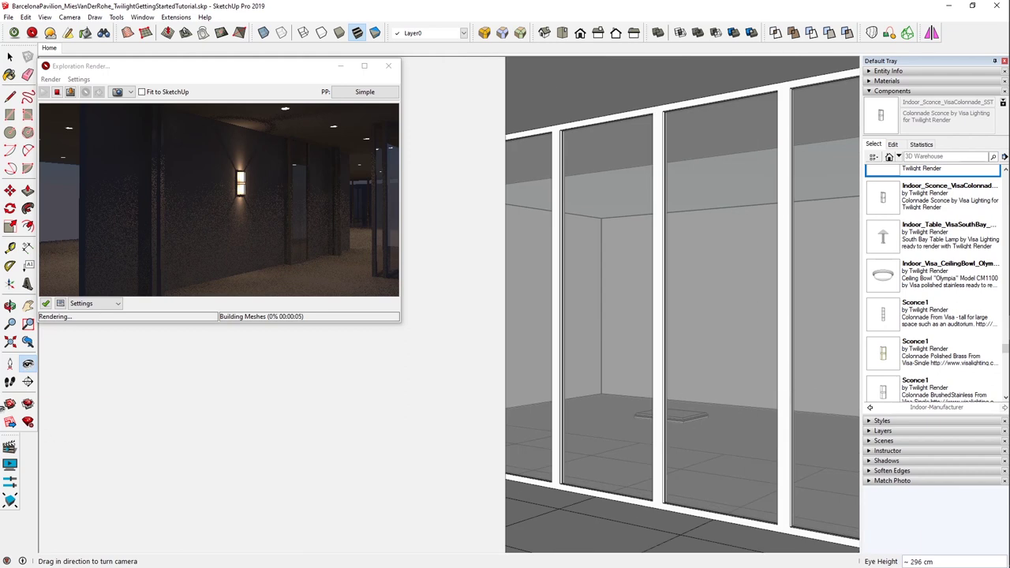
{"action": "left_click", "coordinate": [10, 381]}
{"action": "left_click", "coordinate": [56, 92]}
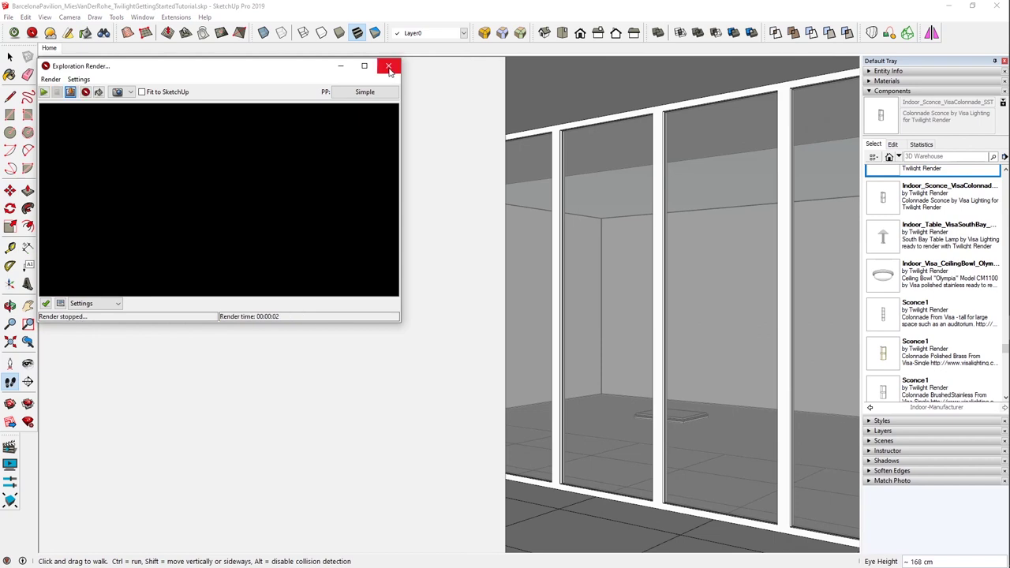
{"action": "left_click", "coordinate": [388, 66]}
{"action": "left_click_drag", "start_coordinate": [552, 340], "coordinate": [151, 302]}
{"action": "left_click_drag", "start_coordinate": [288, 294], "coordinate": [357, 377]}
{"action": "left_click_drag", "start_coordinate": [300, 334], "coordinate": [351, 315]}
{"action": "left_click_drag", "start_coordinate": [355, 290], "coordinate": [486, 370]}
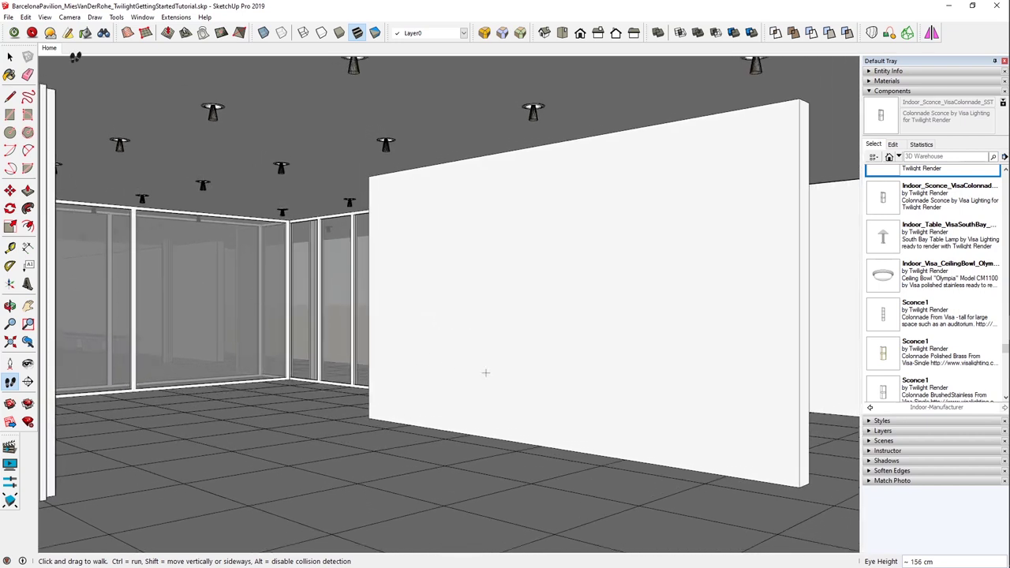
Open the Twilight light editor and close it without creating a light
{"action": "left_click", "coordinate": [68, 35]}
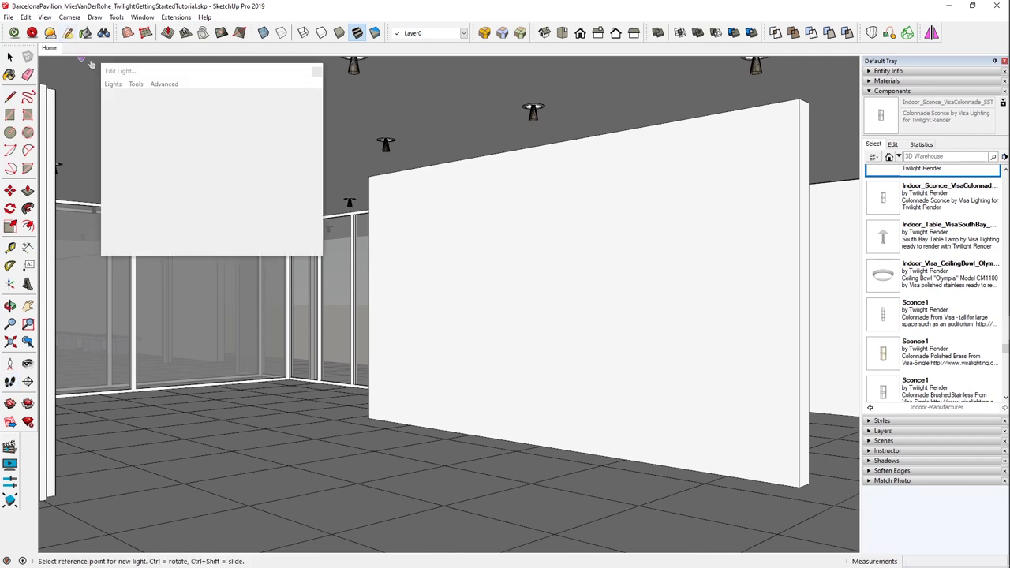
{"action": "left_click", "coordinate": [136, 85]}
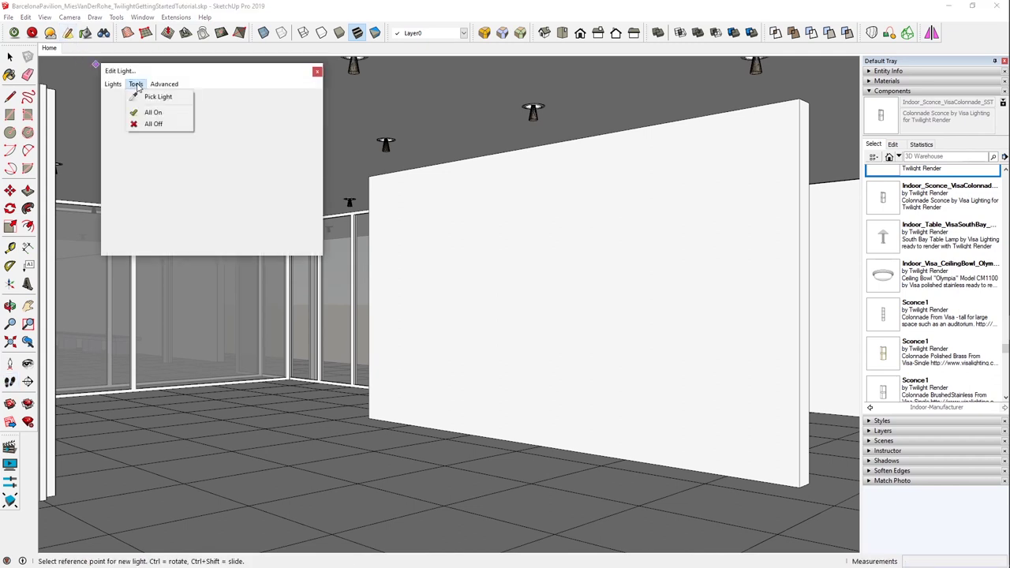
{"action": "left_click", "coordinate": [153, 124]}
{"action": "left_click_drag", "start_coordinate": [263, 75], "coordinate": [243, 82]}
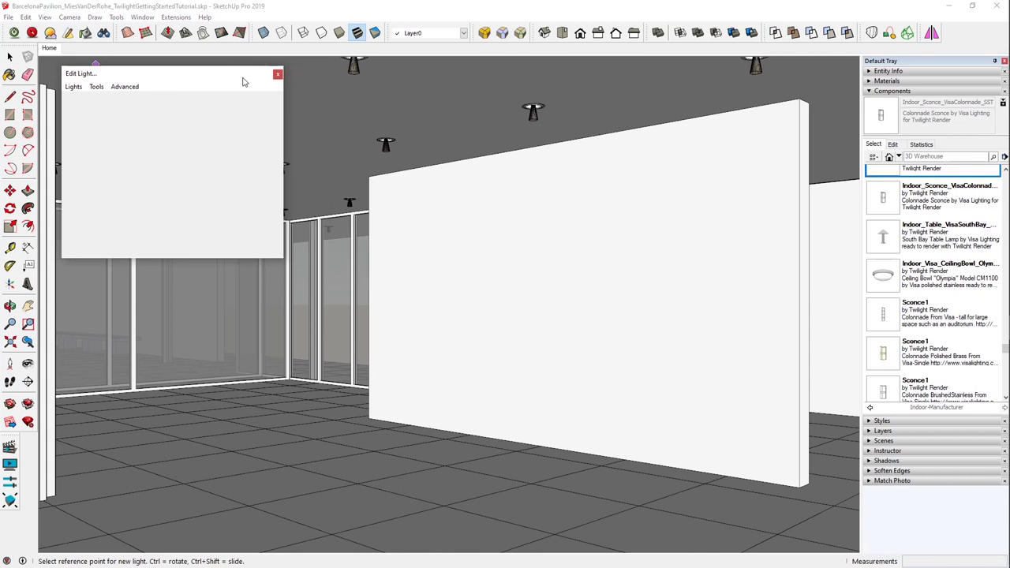
{"action": "left_click", "coordinate": [277, 75]}
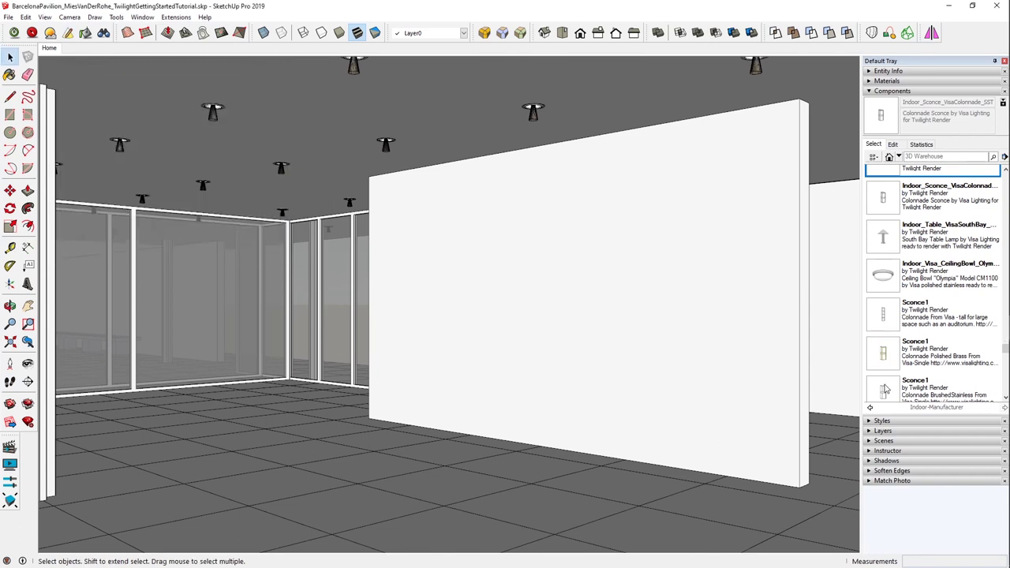
Place the BrushedStainless Sconce1 on the wall, copy it along, and add a midway copy with /2
{"action": "scroll", "coordinate": [885, 388], "scroll_direction": "down", "scroll_amount": 2}
{"action": "left_click", "coordinate": [885, 330]}
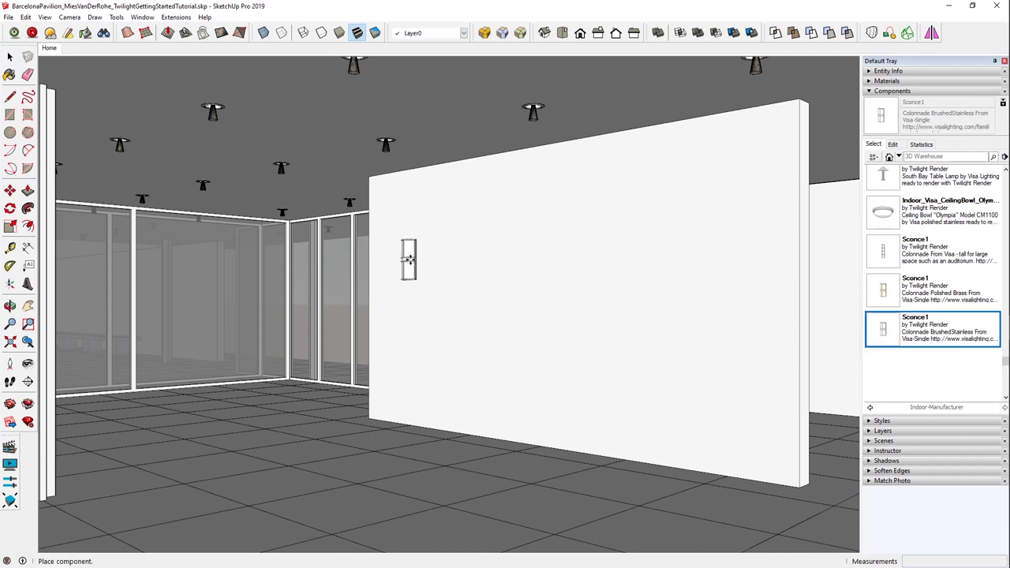
{"action": "left_click", "coordinate": [422, 257]}
{"action": "left_click", "coordinate": [428, 427]}
{"action": "key", "text": "ctrl"}
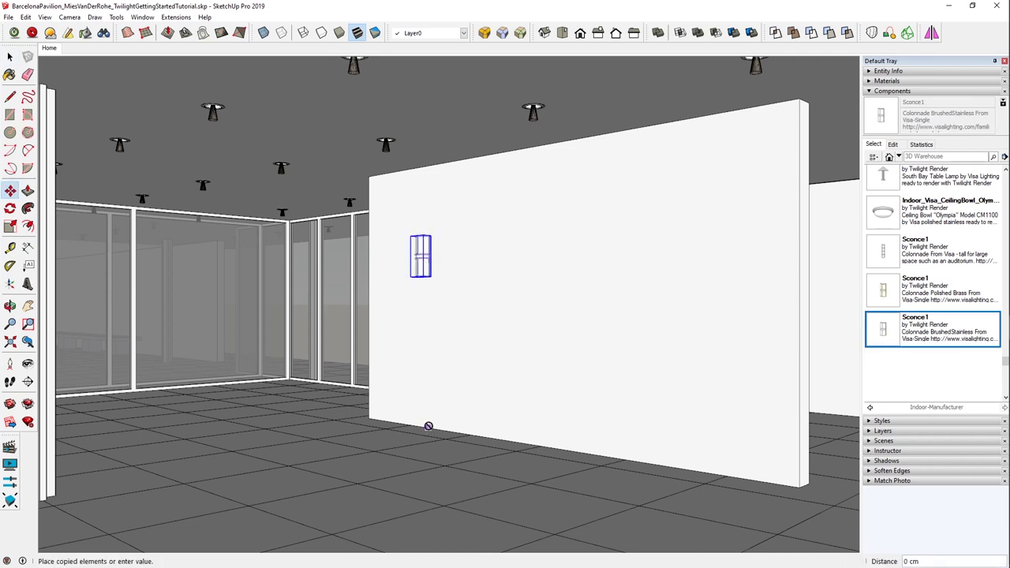
{"action": "left_click", "coordinate": [705, 471]}
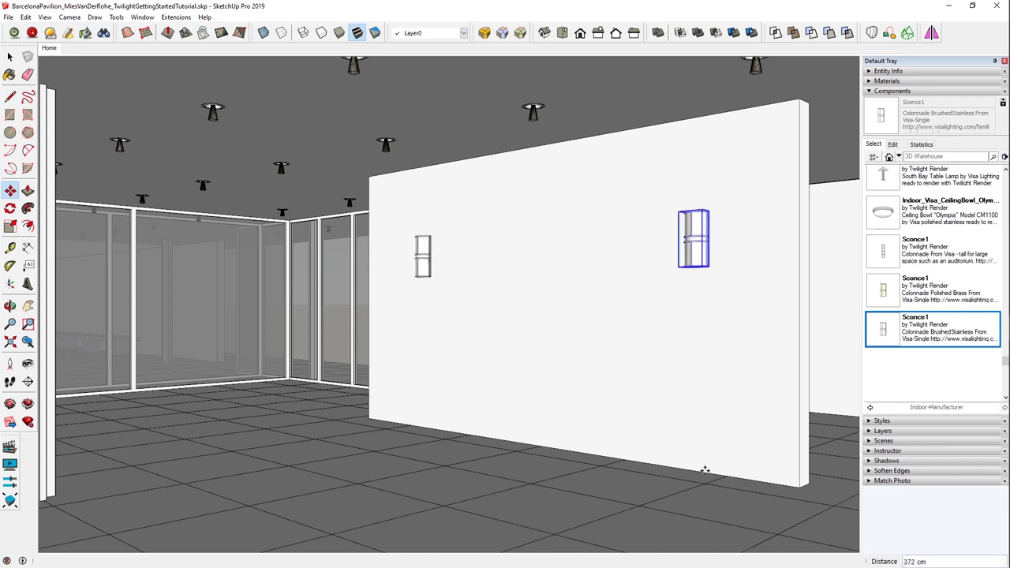
{"action": "type", "text": "/2"}
{"action": "key", "text": "Return"}
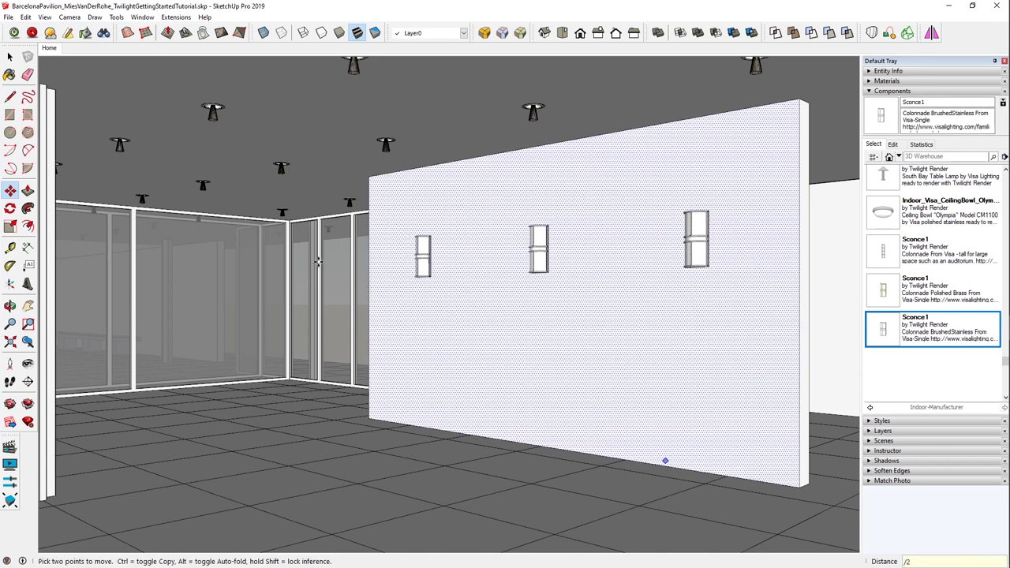
{"action": "left_click", "coordinate": [9, 57]}
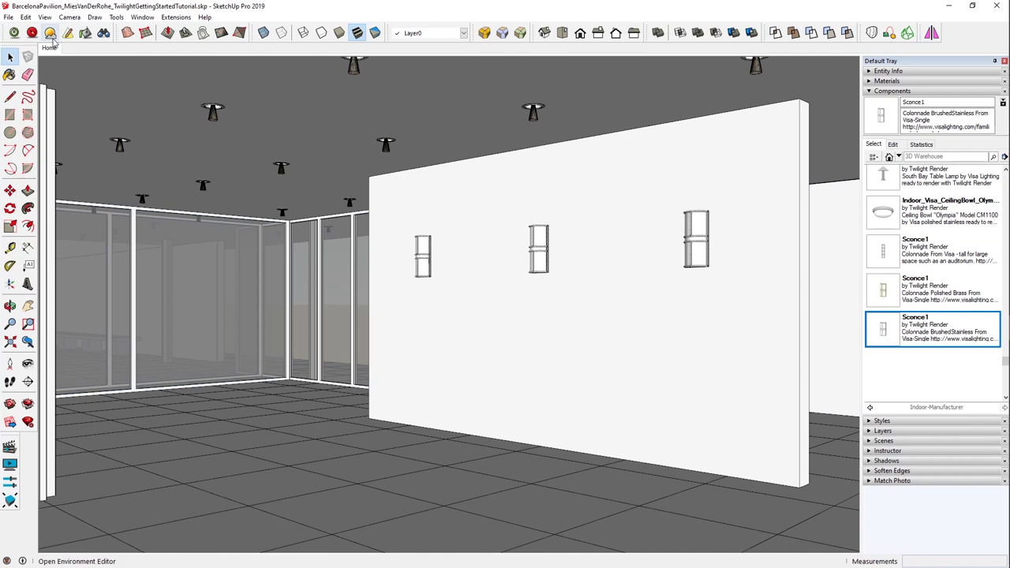
Run a preview render of the sconce wall, then close the render window
{"action": "left_click", "coordinate": [33, 34]}
{"action": "left_click", "coordinate": [44, 92]}
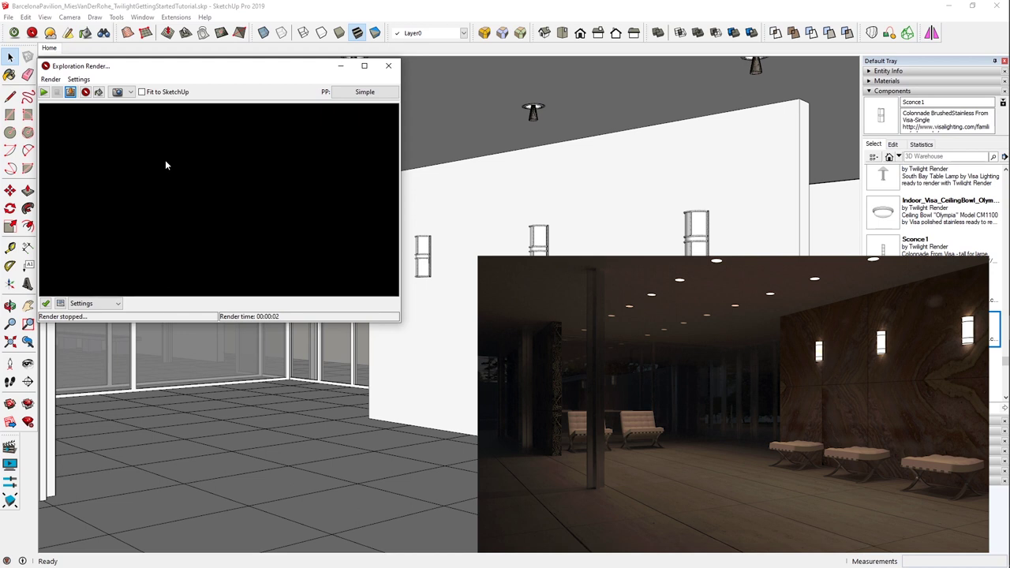
{"action": "left_click", "coordinate": [79, 80]}
{"action": "left_click", "coordinate": [76, 81]}
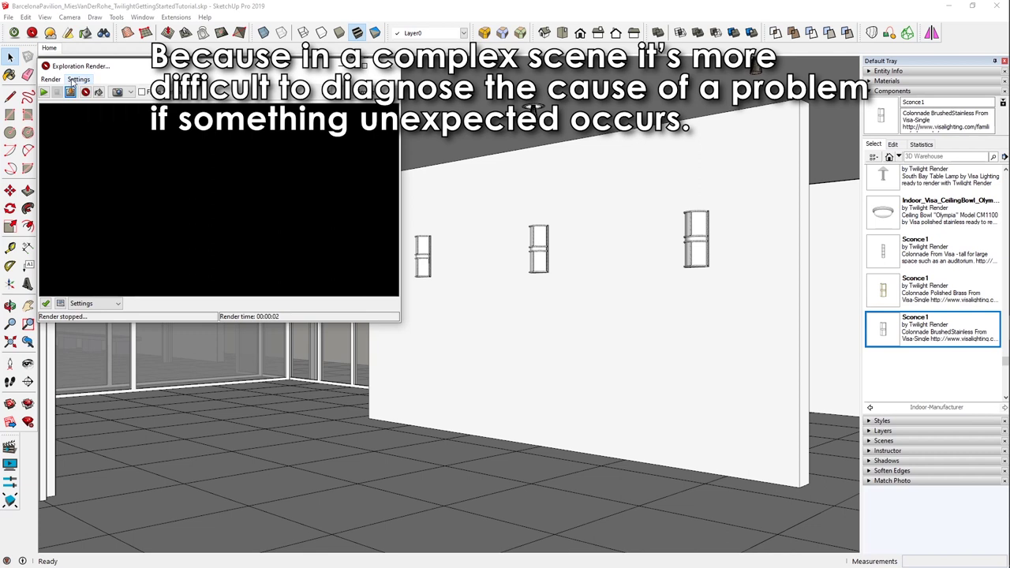
{"action": "left_click", "coordinate": [392, 68]}
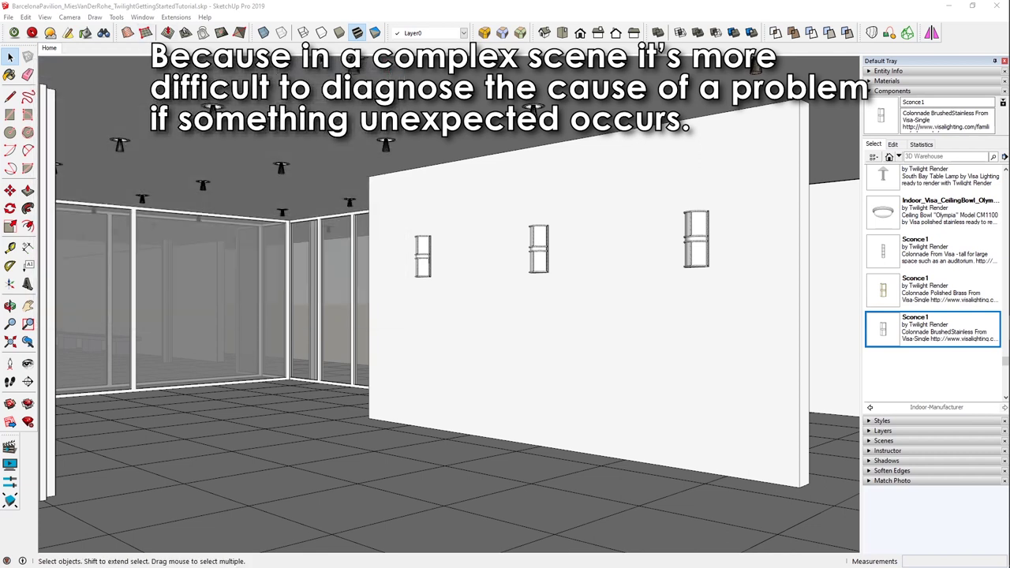
Disable the TwiLight_Downlight_100wSpot lights and preview-render the scene without them
{"action": "left_click", "coordinate": [67, 37]}
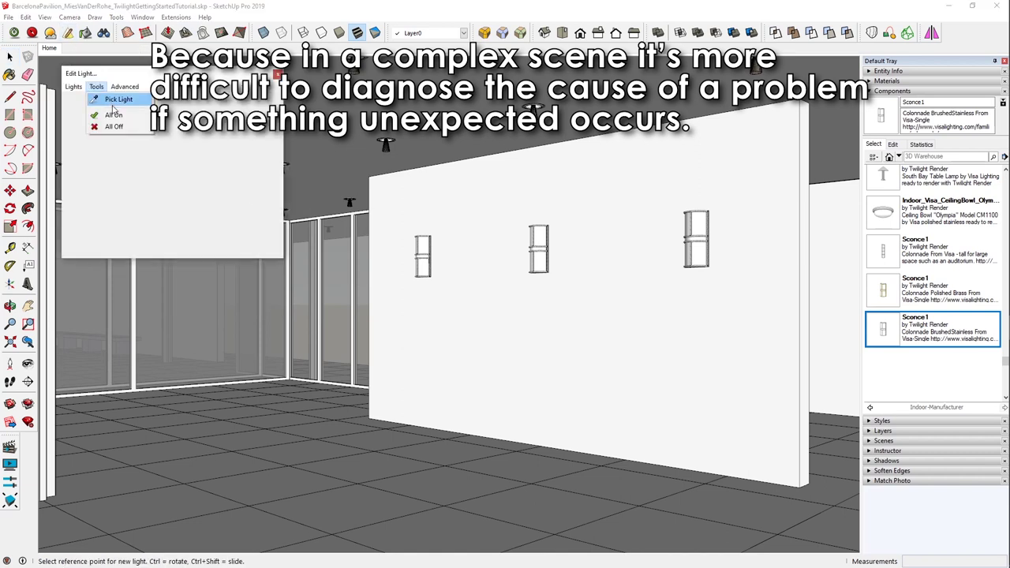
{"action": "left_click", "coordinate": [79, 87]}
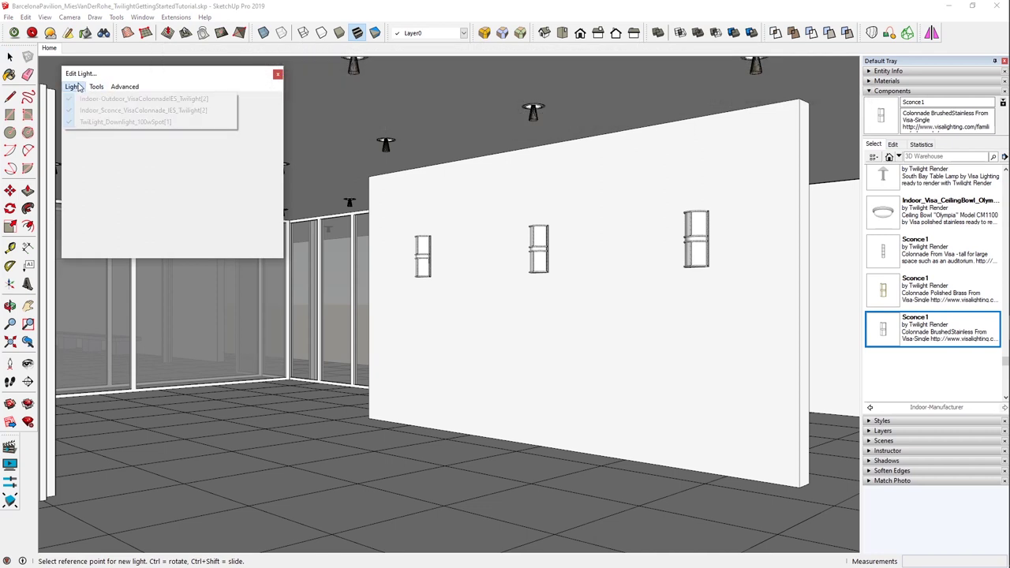
{"action": "double_click", "coordinate": [122, 123]}
{"action": "left_click", "coordinate": [240, 116]}
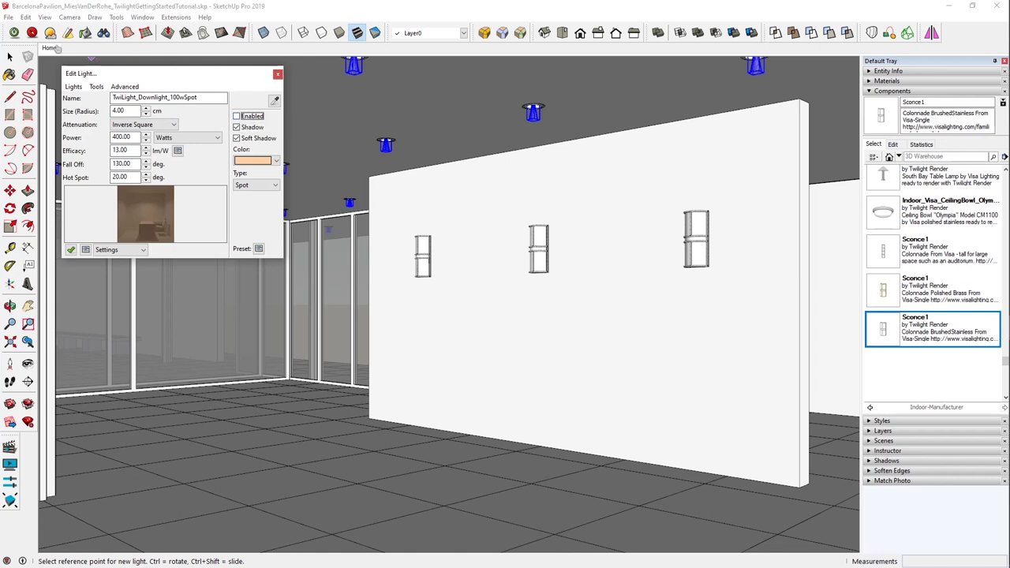
{"action": "left_click", "coordinate": [32, 32]}
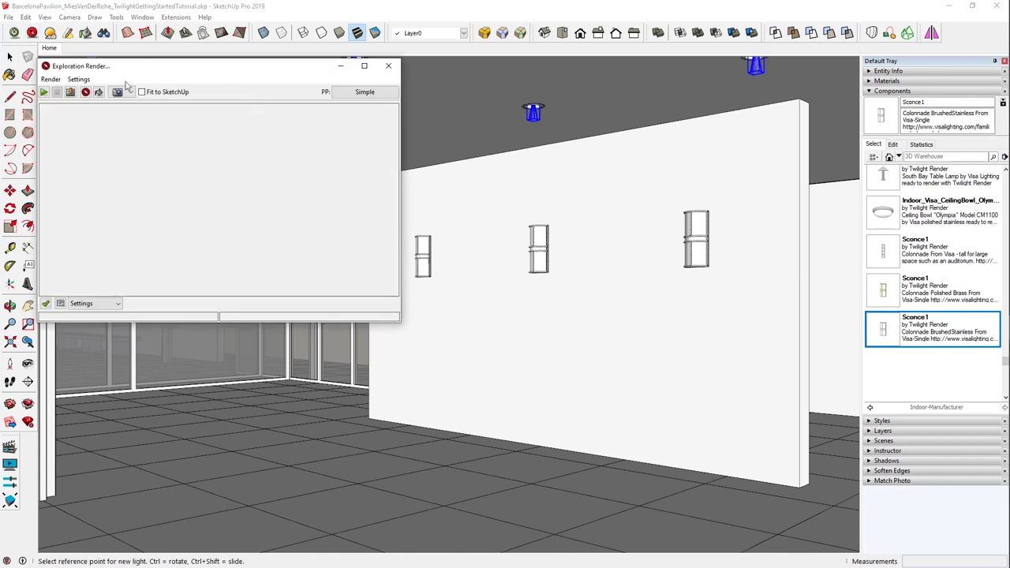
{"action": "left_click", "coordinate": [86, 93]}
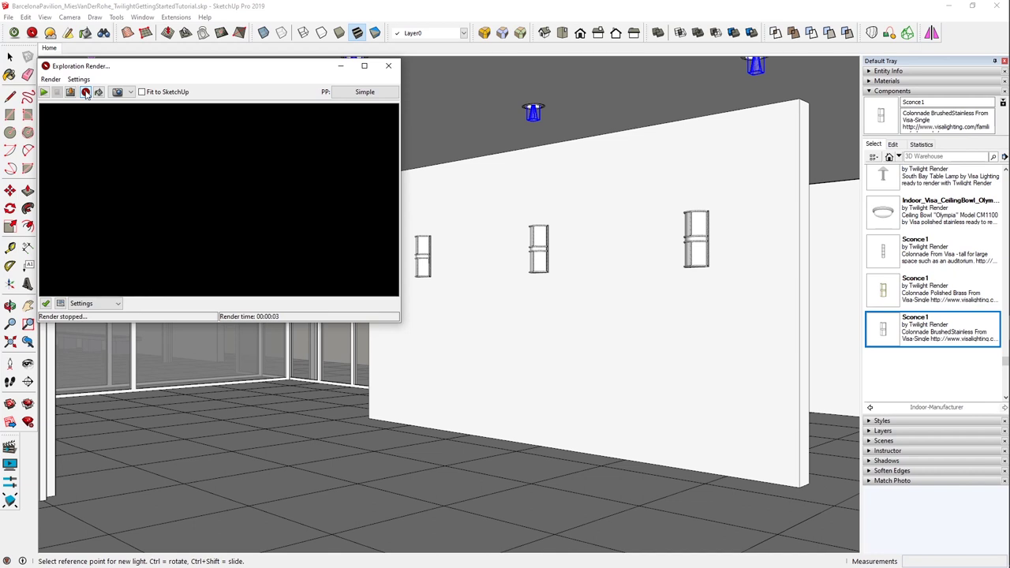
{"action": "left_click", "coordinate": [389, 66]}
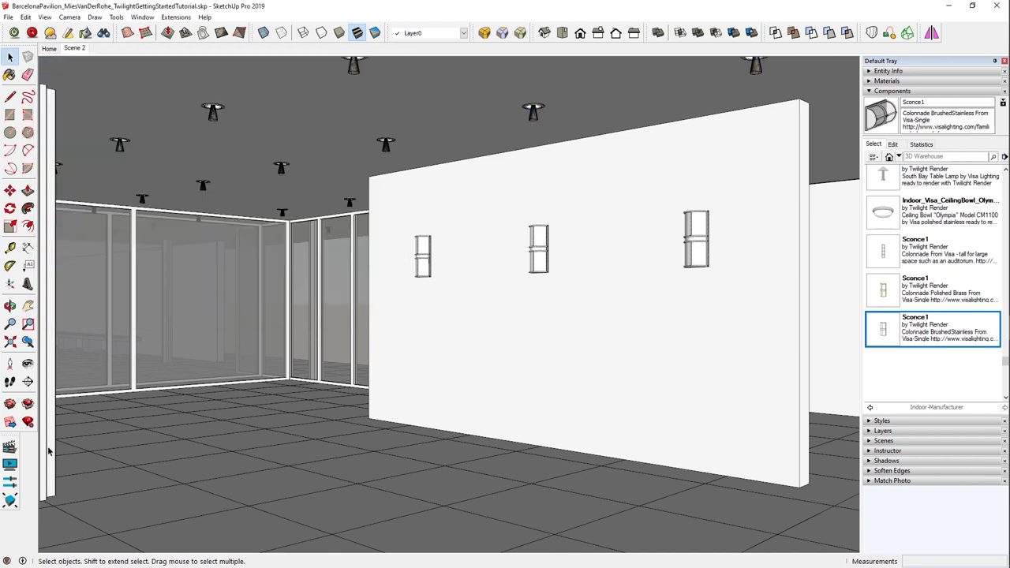
Adjust the camera at the sconce wall and update Scene 2 to the new view
{"action": "left_click", "coordinate": [28, 363]}
{"action": "left_click_drag", "start_coordinate": [509, 352], "coordinate": [111, 95]}
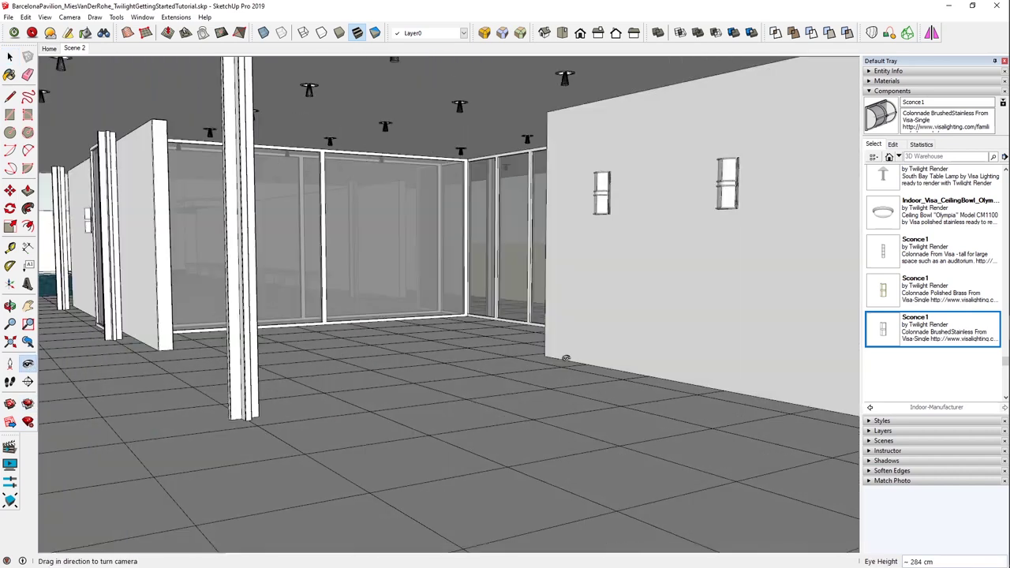
{"action": "left_click", "coordinate": [74, 48]}
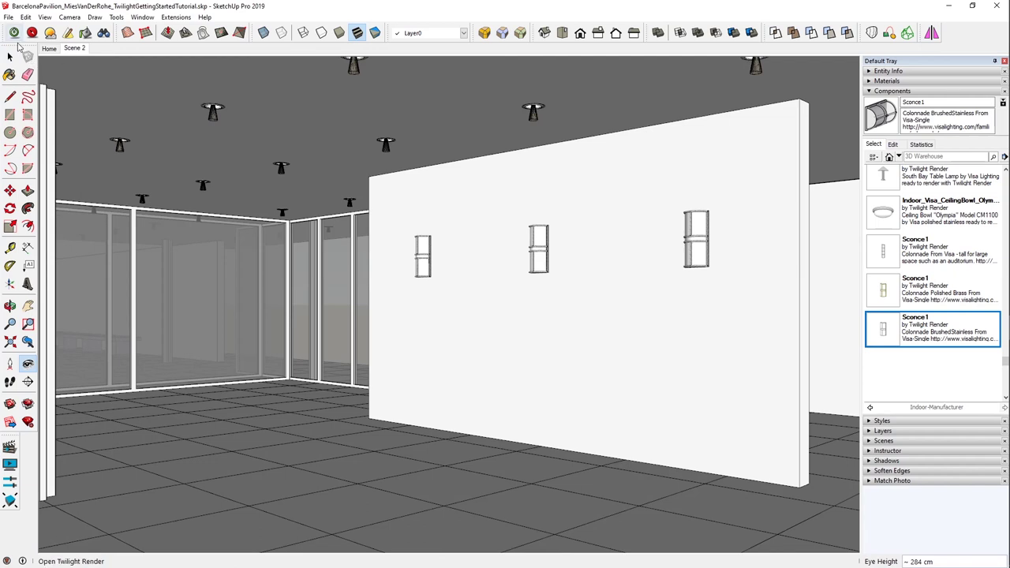
{"action": "left_click", "coordinate": [9, 381]}
{"action": "left_click_drag", "start_coordinate": [472, 406], "coordinate": [119, 82]}
{"action": "right_click", "coordinate": [79, 53]}
{"action": "left_click", "coordinate": [94, 93]}
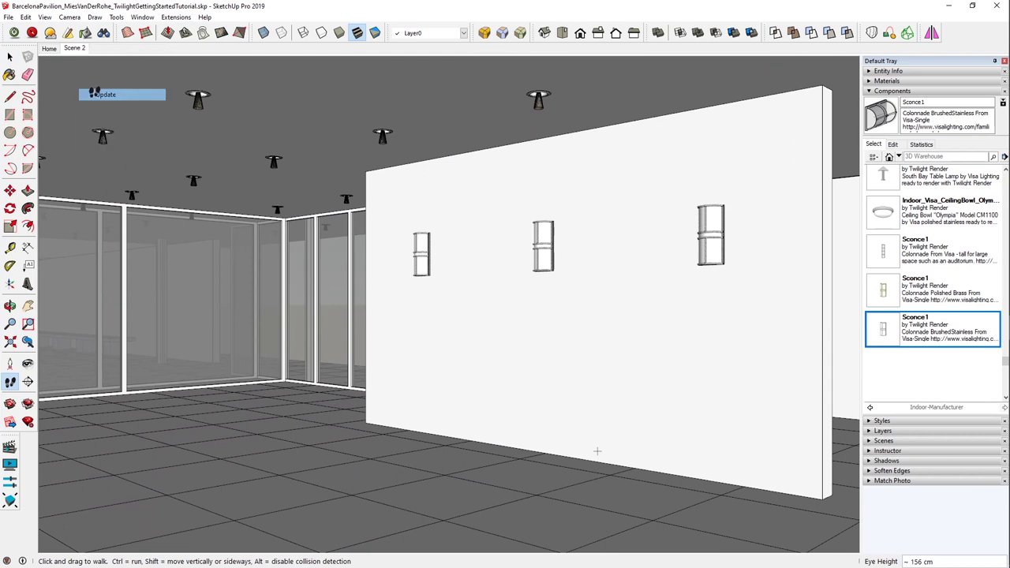
Render the three glowing sconces and close the preview
{"action": "left_click", "coordinate": [32, 33]}
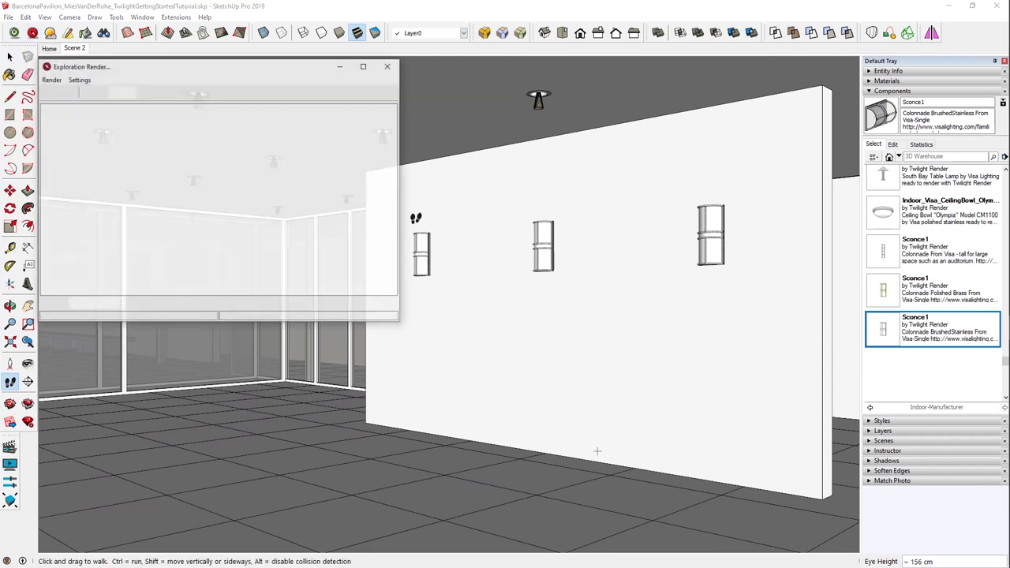
{"action": "left_click", "coordinate": [96, 91]}
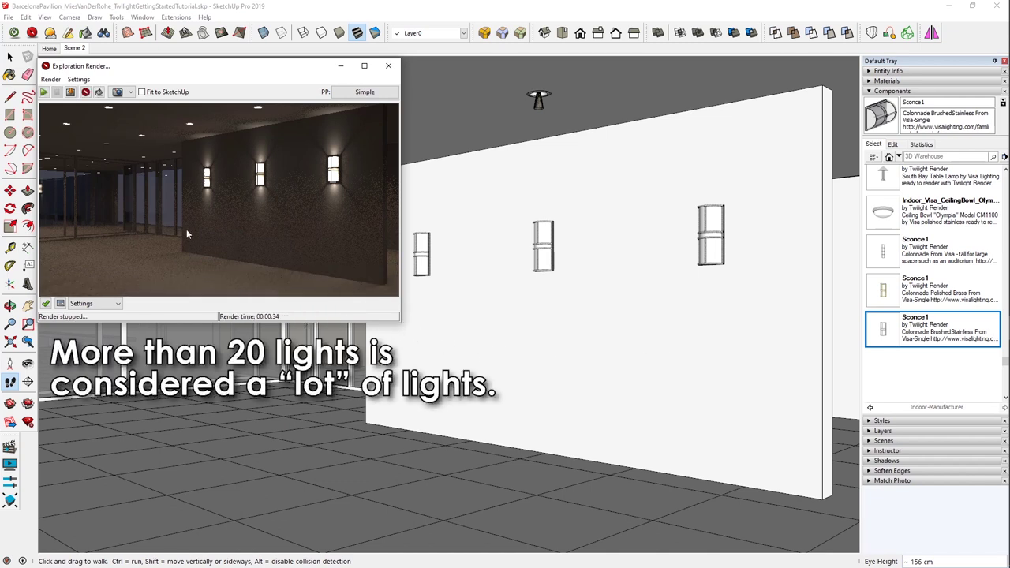
{"action": "left_click", "coordinate": [388, 66]}
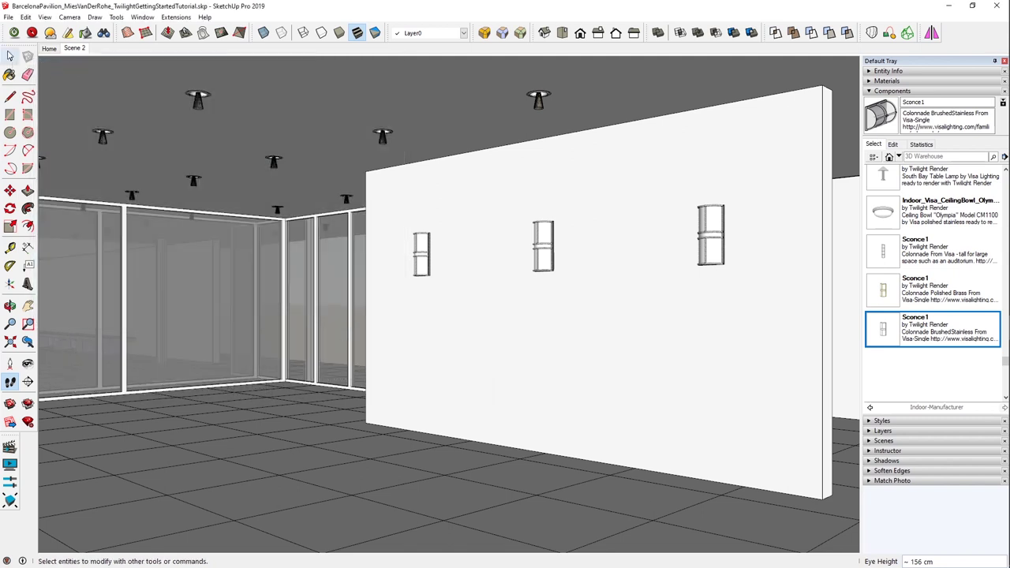
Apply the Wisconsinlake-DESAT sky preset, keeping sky brightness at 0.250
{"action": "left_click", "coordinate": [50, 34]}
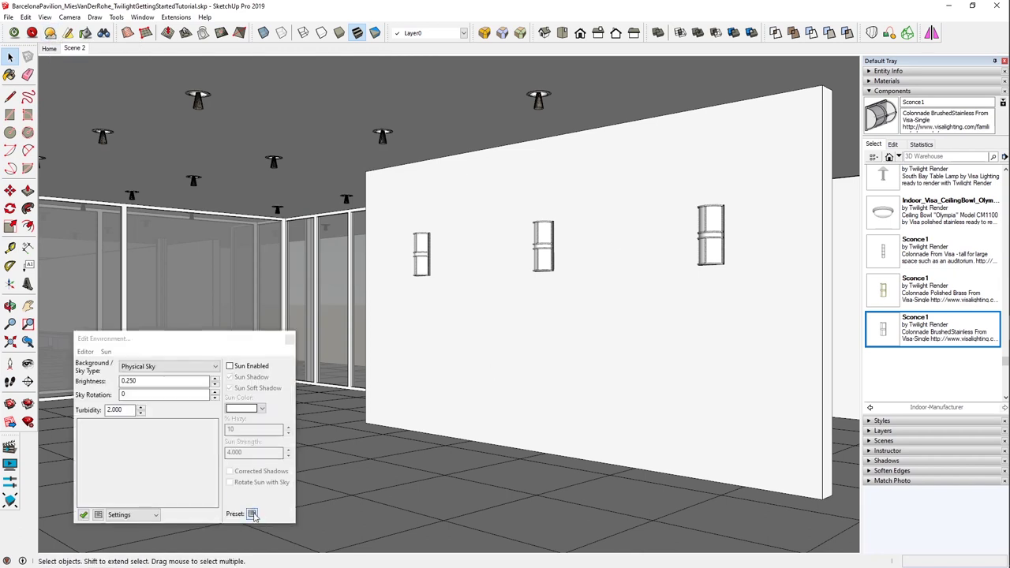
{"action": "left_click", "coordinate": [252, 514]}
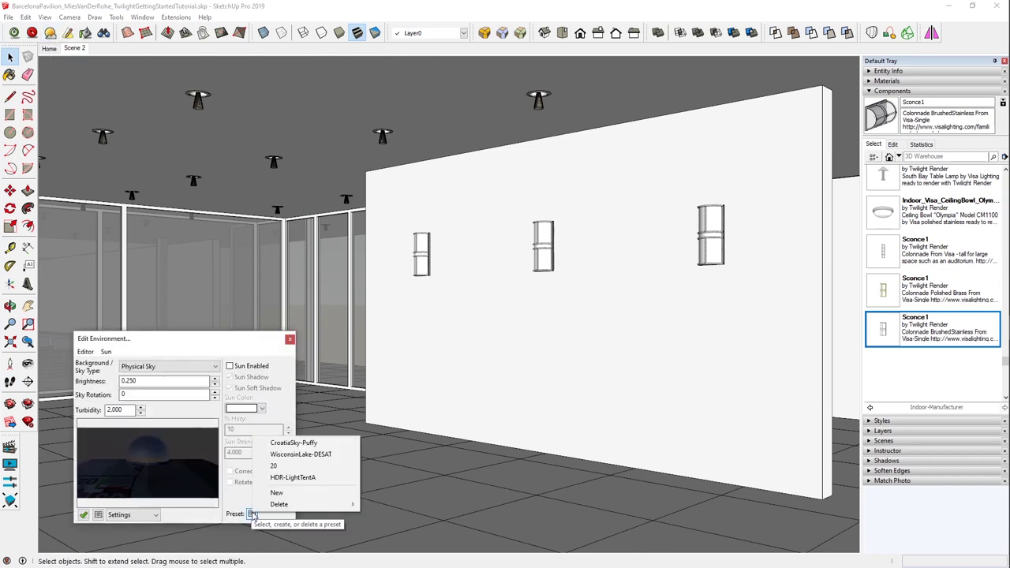
{"action": "left_click", "coordinate": [300, 455]}
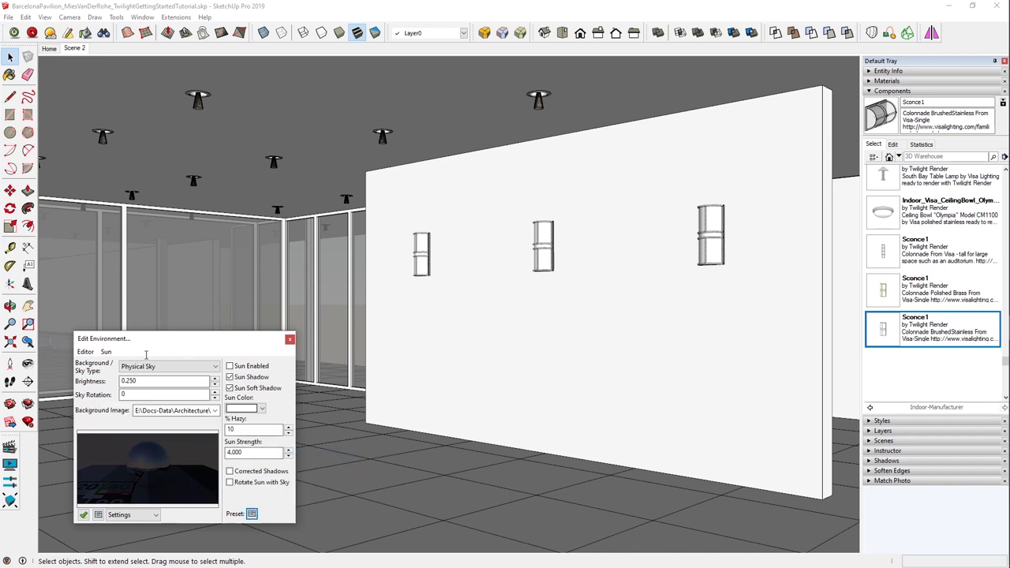
{"action": "left_click", "coordinate": [290, 342]}
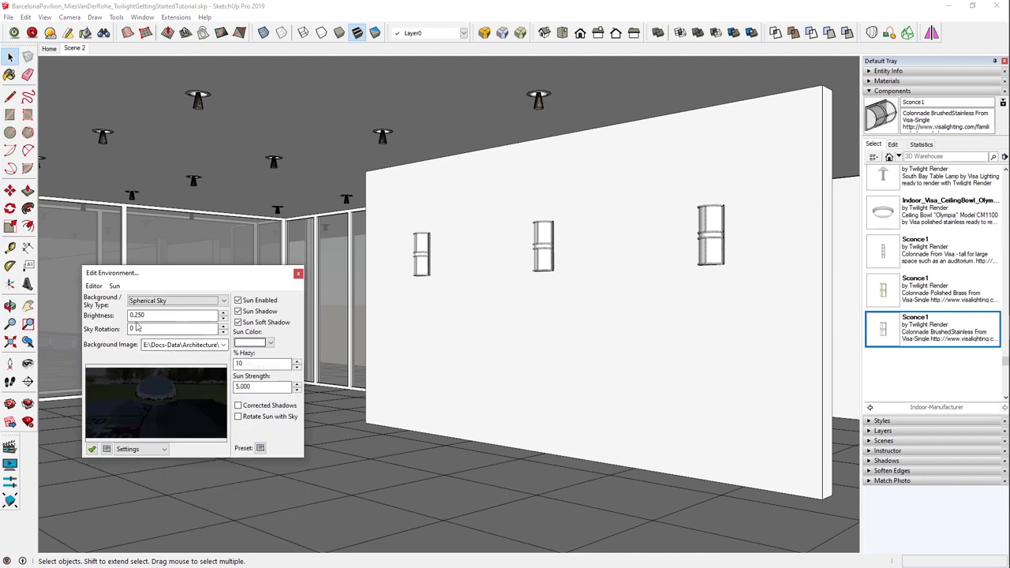
{"action": "left_click_drag", "start_coordinate": [164, 314], "coordinate": [116, 319]}
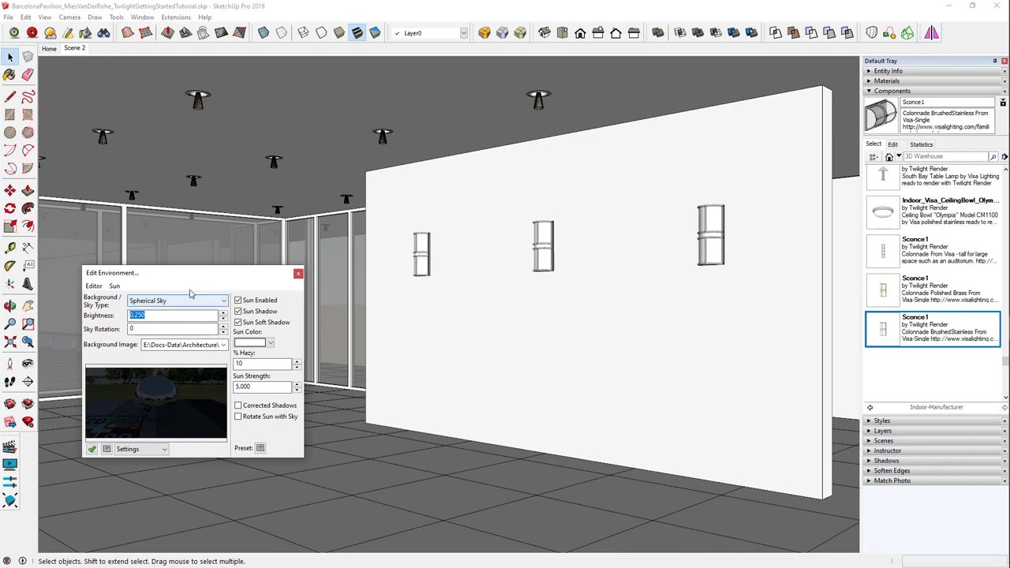
{"action": "left_click_drag", "start_coordinate": [197, 273], "coordinate": [158, 129]}
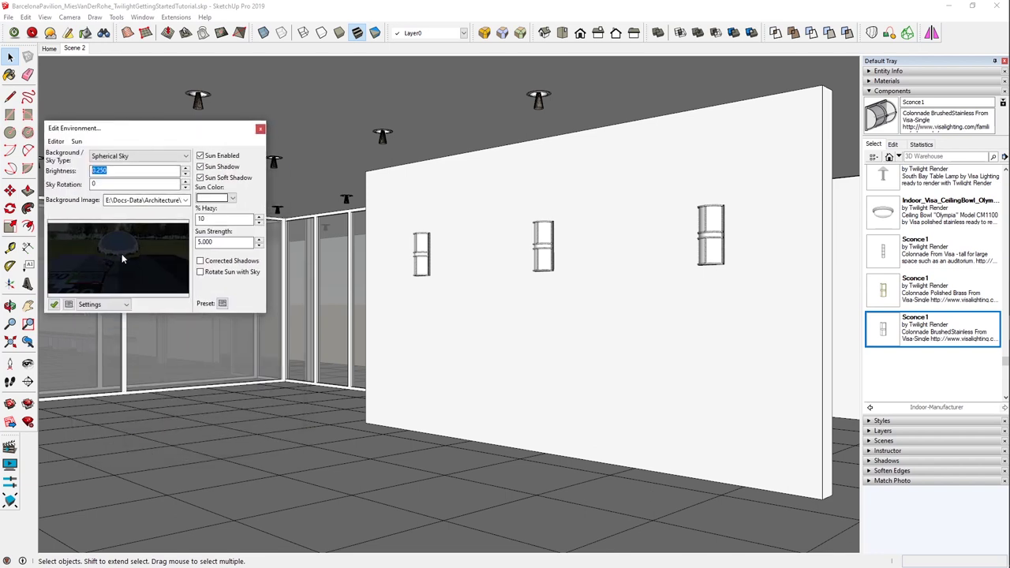
{"action": "left_click", "coordinate": [261, 129]}
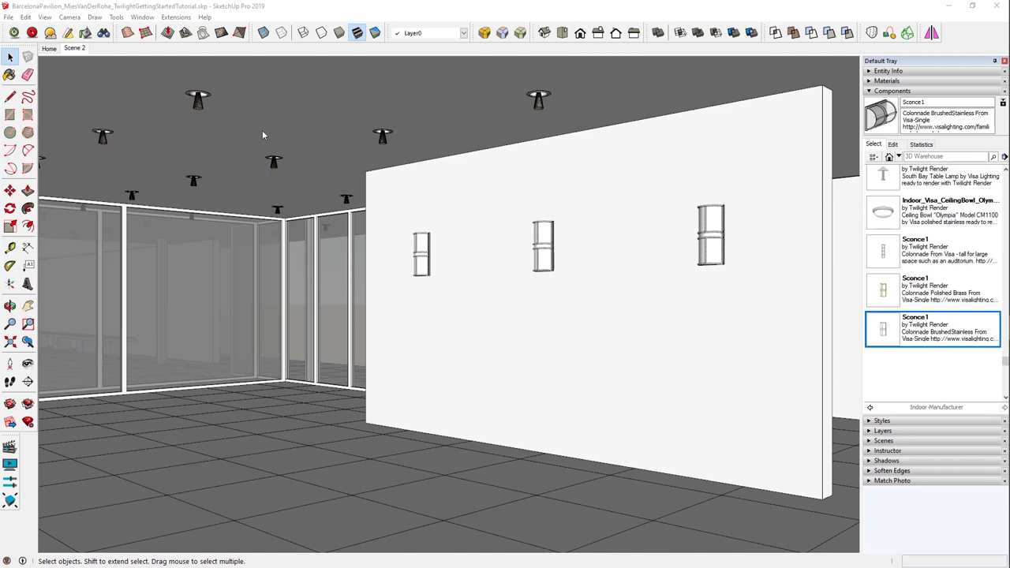
Disable the TwiLight_Downlight_100wSpot[1] ceiling lights in the light editor
{"action": "left_click", "coordinate": [68, 33]}
{"action": "left_click", "coordinate": [97, 89]}
{"action": "mouse_move", "coordinate": [71, 87]}
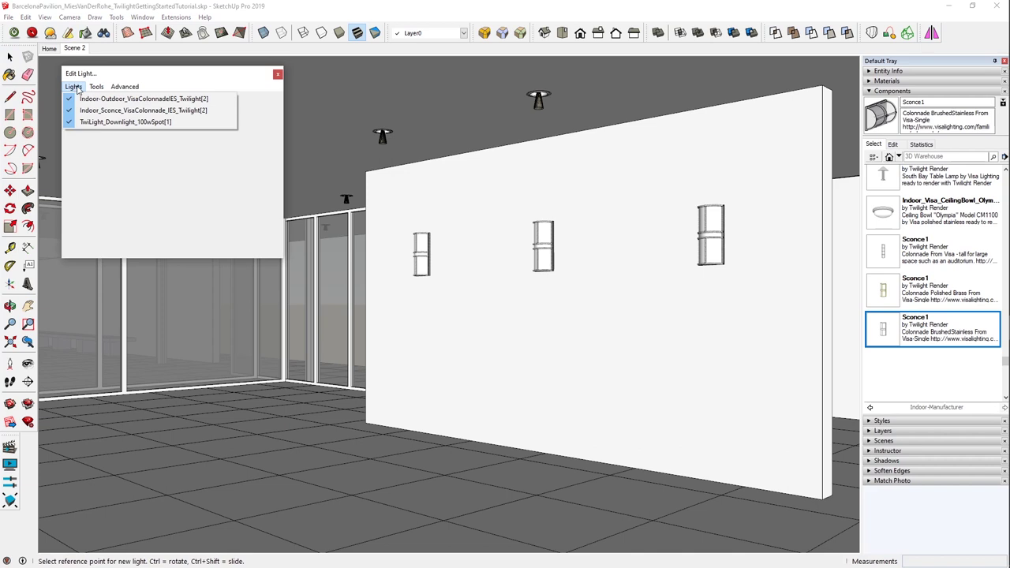
{"action": "left_click", "coordinate": [105, 124]}
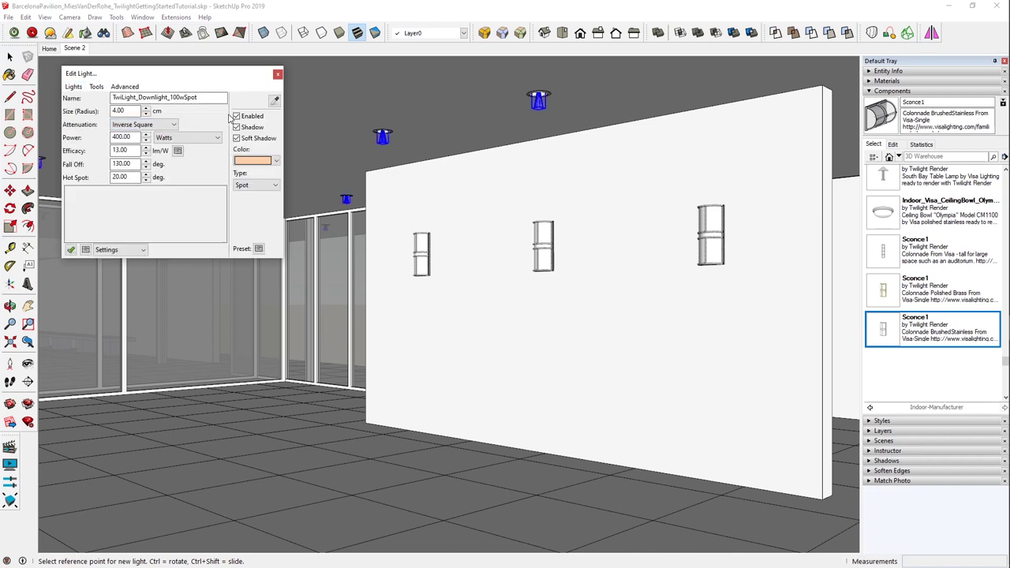
{"action": "left_click", "coordinate": [237, 117]}
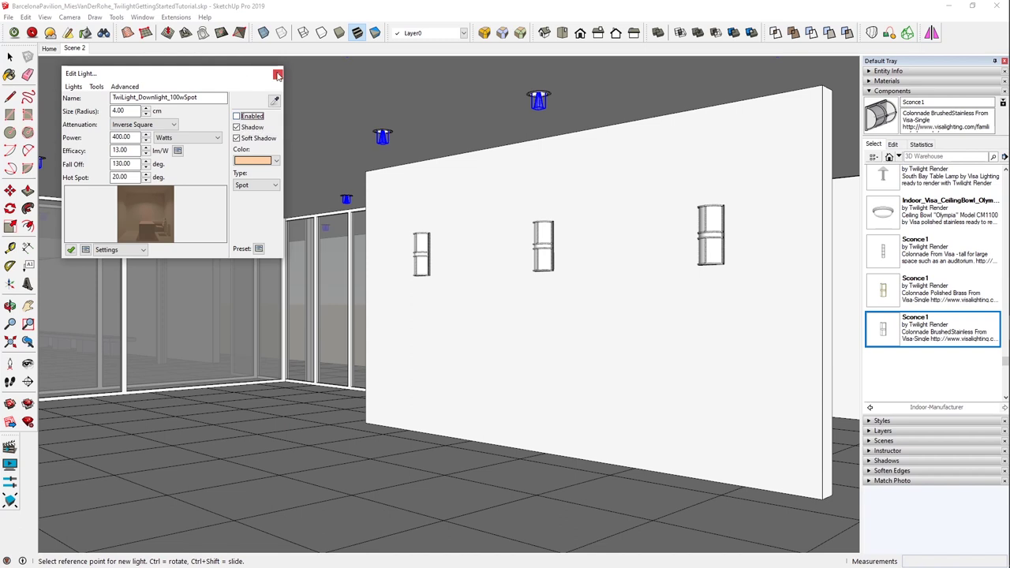
{"action": "left_click", "coordinate": [85, 34]}
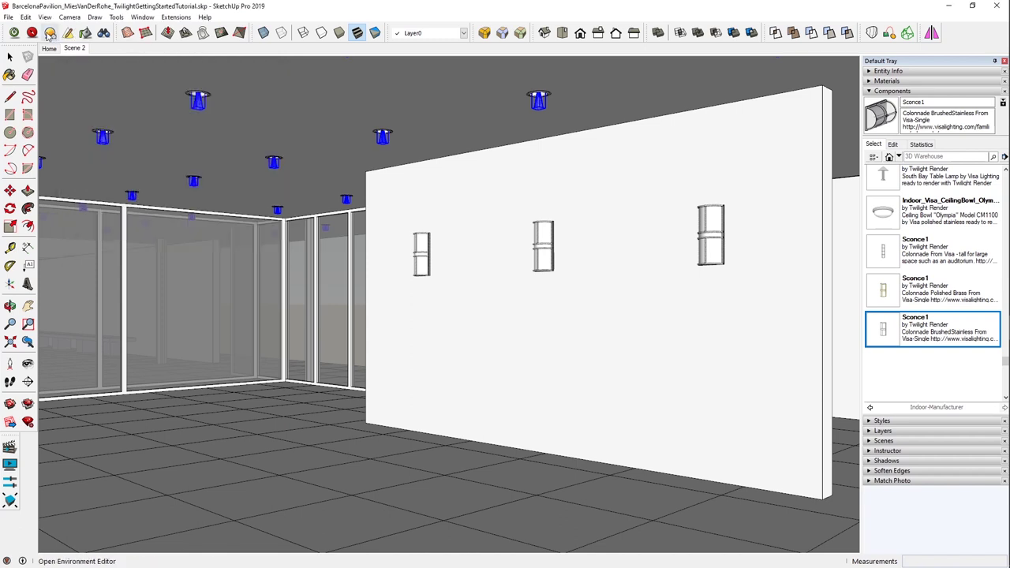
Run an Exploration Render preview, then switch to the poolside Home scene
{"action": "left_click", "coordinate": [31, 33]}
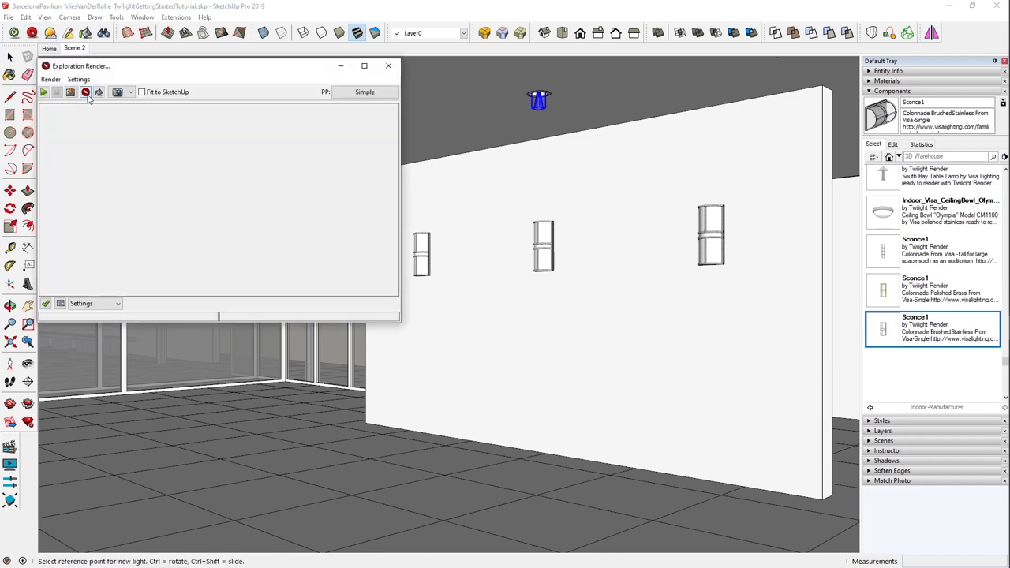
{"action": "left_click", "coordinate": [87, 92]}
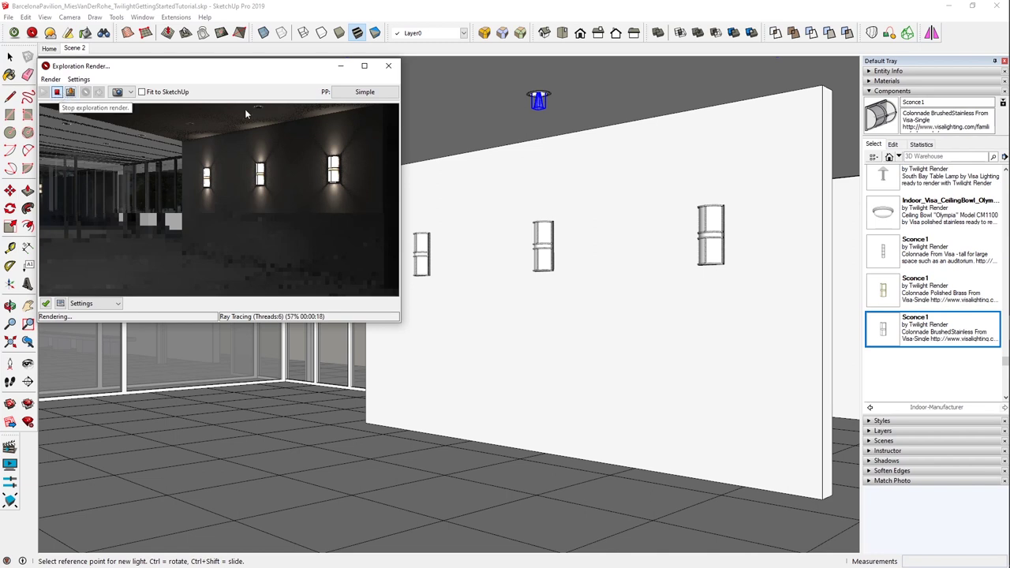
{"action": "left_click", "coordinate": [50, 49]}
{"action": "left_click", "coordinate": [43, 91]}
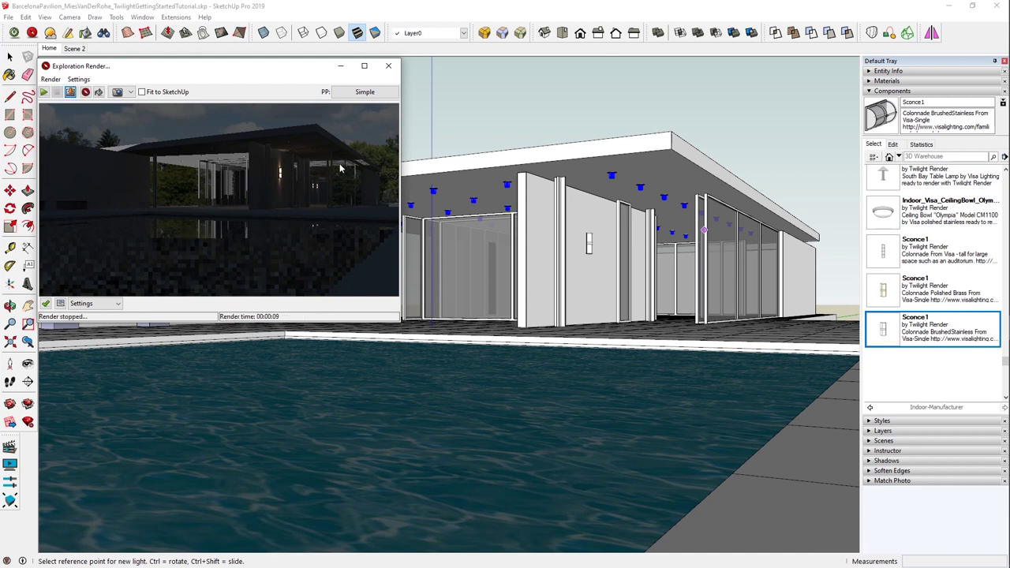
Close the preview and draw a large ground rectangle under the whole pavilion site
{"action": "left_click", "coordinate": [387, 66]}
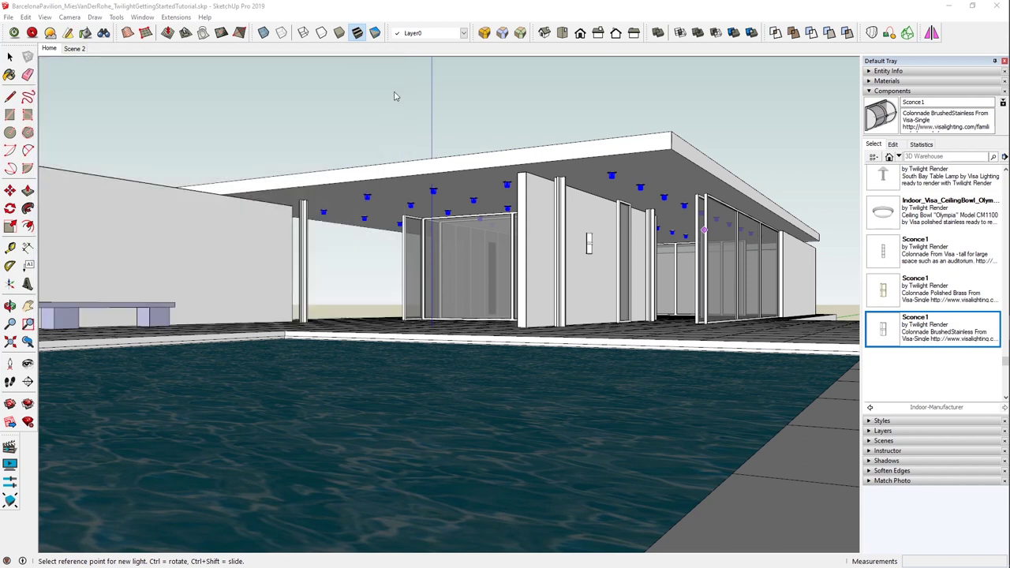
{"action": "middle_click_drag", "start_coordinate": [434, 229], "coordinate": [429, 318]}
{"action": "scroll", "coordinate": [407, 262], "scroll_direction": "down", "scroll_amount": 5}
{"action": "middle_click_drag", "start_coordinate": [407, 262], "coordinate": [485, 175]}
{"action": "scroll", "coordinate": [432, 305], "scroll_direction": "down", "scroll_amount": 3}
{"action": "middle_click_drag", "start_coordinate": [433, 305], "coordinate": [484, 302]}
{"action": "left_click", "coordinate": [580, 32]}
{"action": "key", "text": "r"}
{"action": "left_click", "coordinate": [143, 319]}
{"action": "left_click", "coordinate": [806, 382]}
Push/pull the ground rectangle into a thick slab and widen its side outward
{"action": "mouse_move", "coordinate": [806, 382]}
{"action": "middle_mouse_down"}
{"action": "mouse_move", "coordinate": [575, 466]}
{"action": "mouse_move", "coordinate": [373, 411]}
{"action": "middle_mouse_up"}
{"action": "key", "text": "p"}
{"action": "left_click_drag", "start_coordinate": [373, 411], "coordinate": [633, 407]}
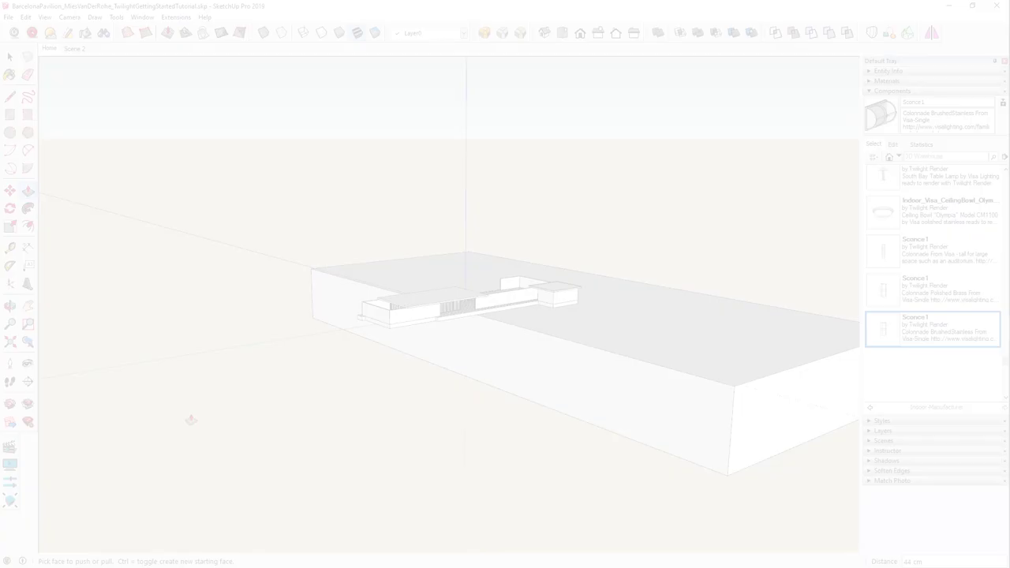
{"action": "left_click_drag", "start_coordinate": [206, 432], "coordinate": [162, 452]}
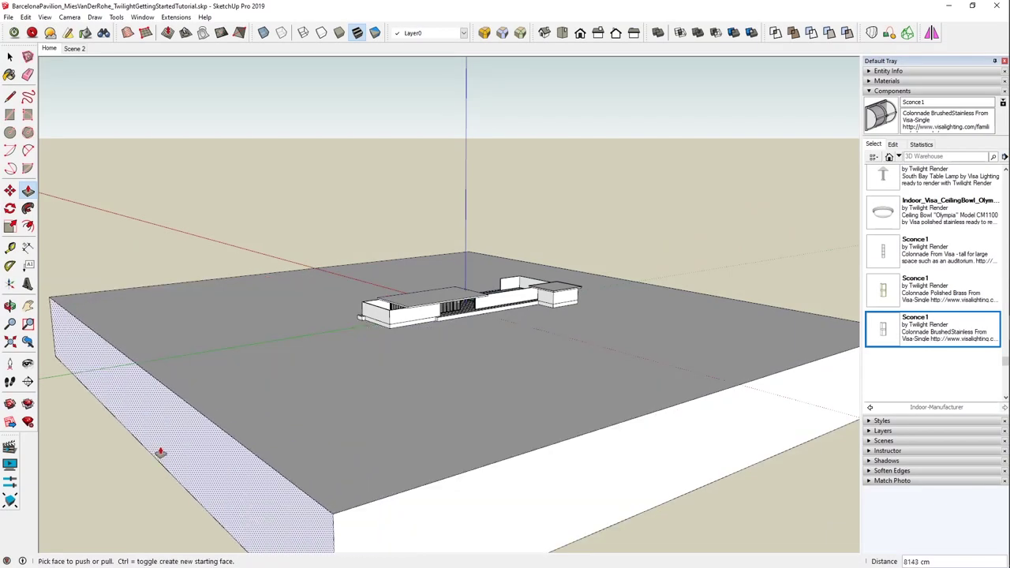
{"action": "middle_click_drag", "start_coordinate": [410, 384], "coordinate": [439, 388]}
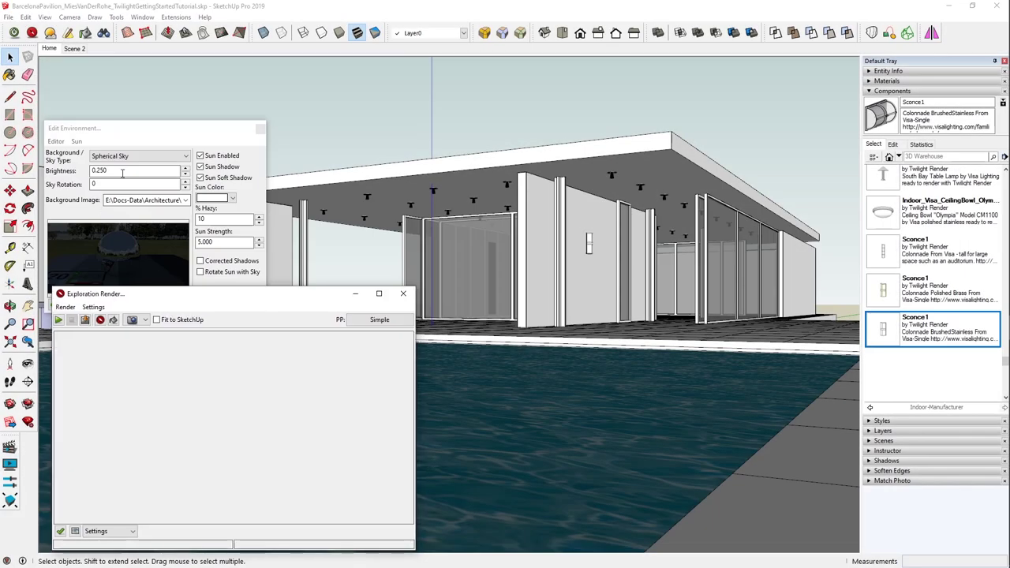
Set the sky Brightness to 0.100, stop the preview render and check PP Simple post-processing
{"action": "double_click", "coordinate": [122, 172]}
{"action": "key", "text": "BackSpace"}
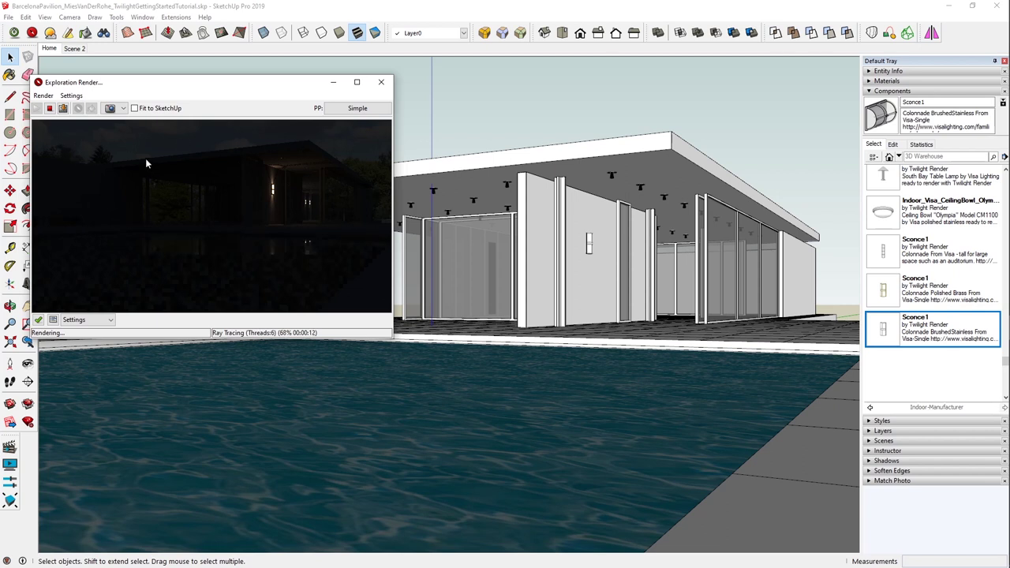
{"action": "left_click", "coordinate": [48, 110]}
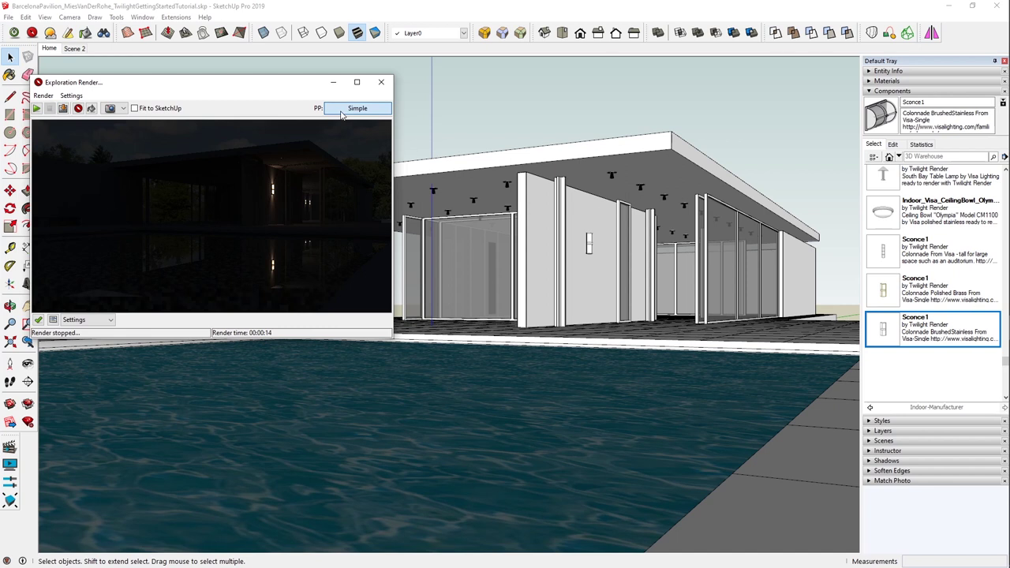
{"action": "left_click", "coordinate": [341, 112]}
{"action": "left_click", "coordinate": [263, 150]}
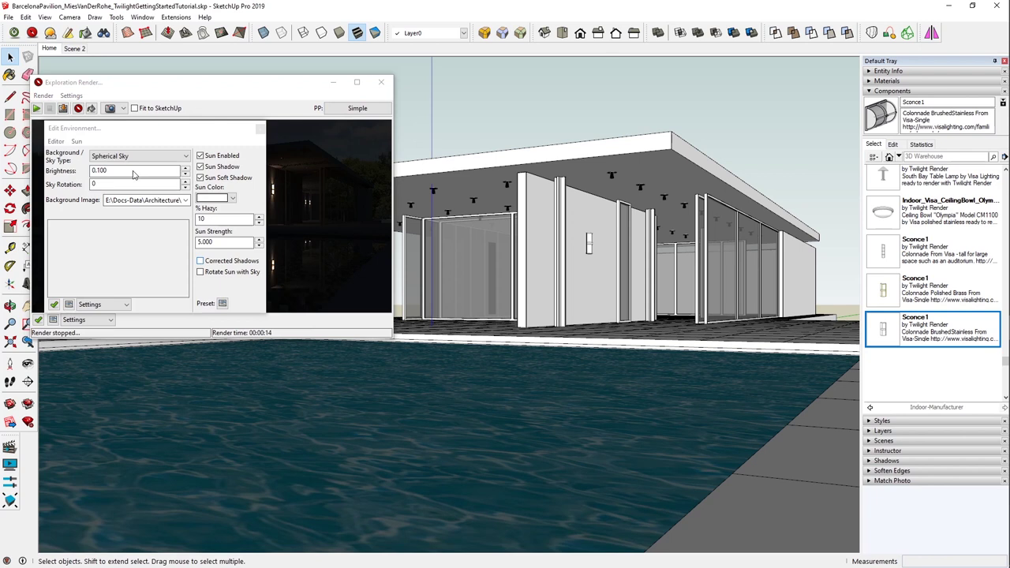
Adjust the Brightness value again, stop the dark render at 8 seconds and close the preview
{"action": "left_click_drag", "start_coordinate": [112, 173], "coordinate": [95, 173]}
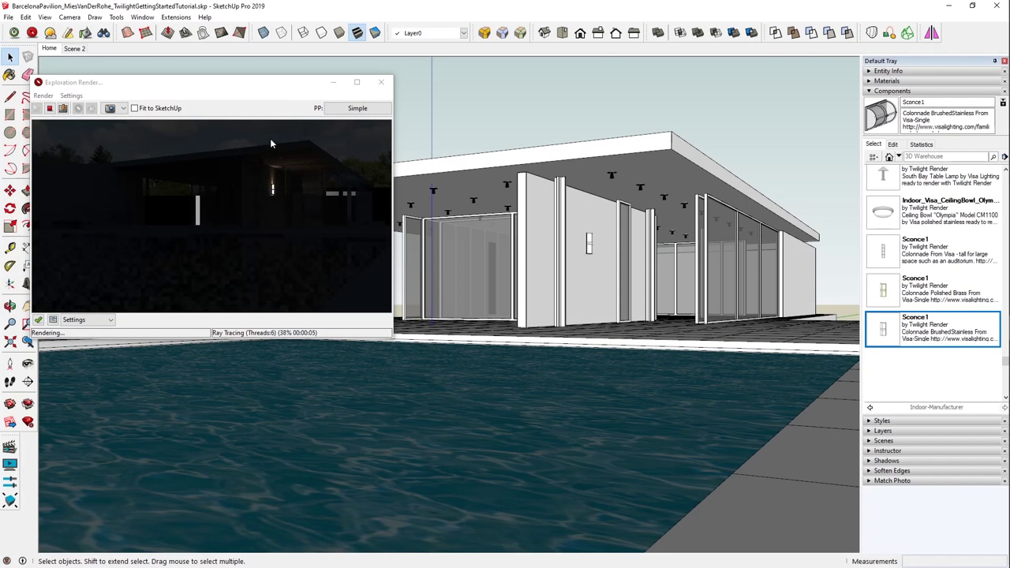
{"action": "left_click", "coordinate": [50, 115]}
{"action": "left_click", "coordinate": [49, 108]}
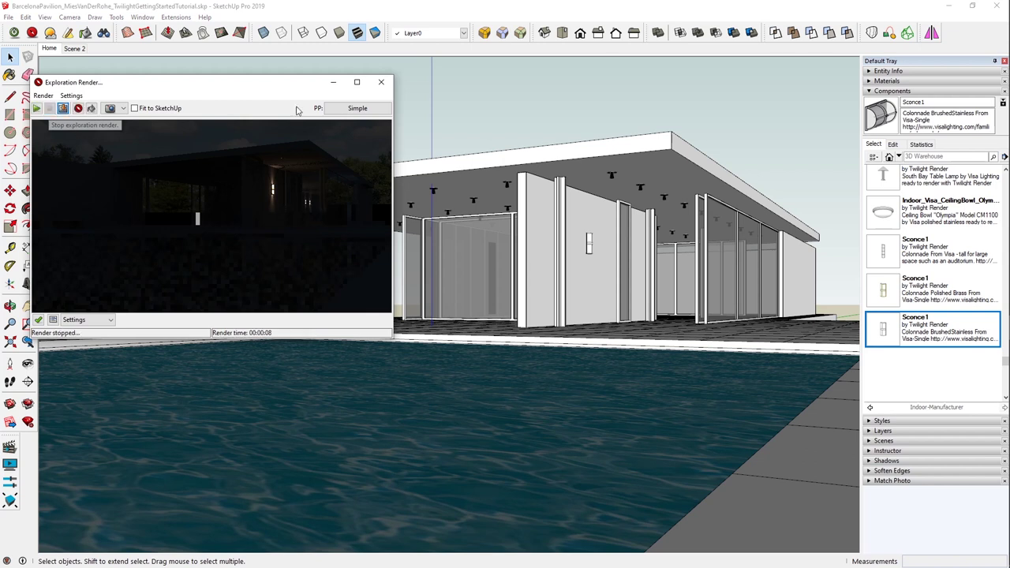
{"action": "left_click", "coordinate": [381, 82]}
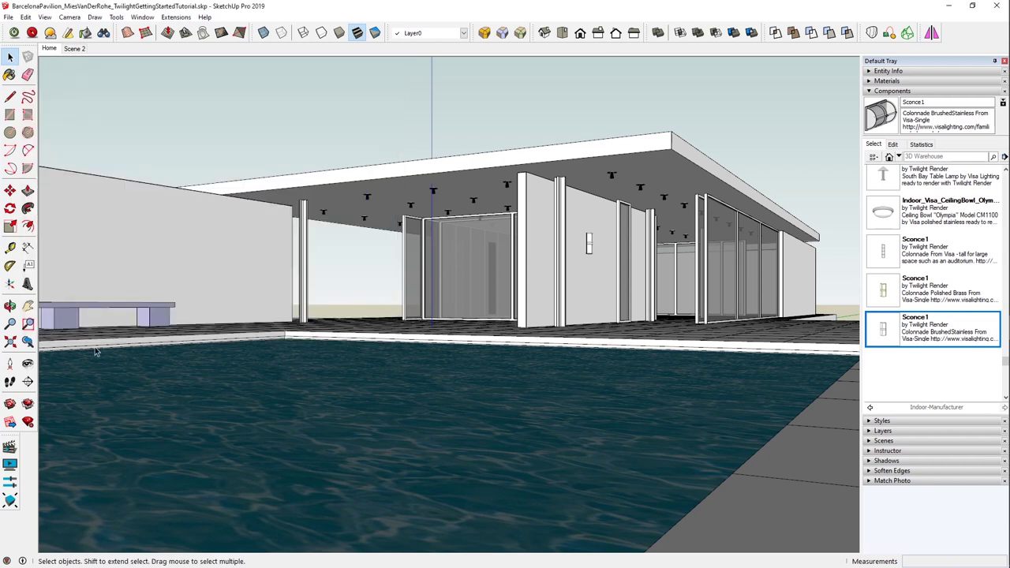
Position the camera inside the pavilion at eye height, then switch to the Scene 2 sconce-wall view
{"action": "left_click", "coordinate": [10, 363]}
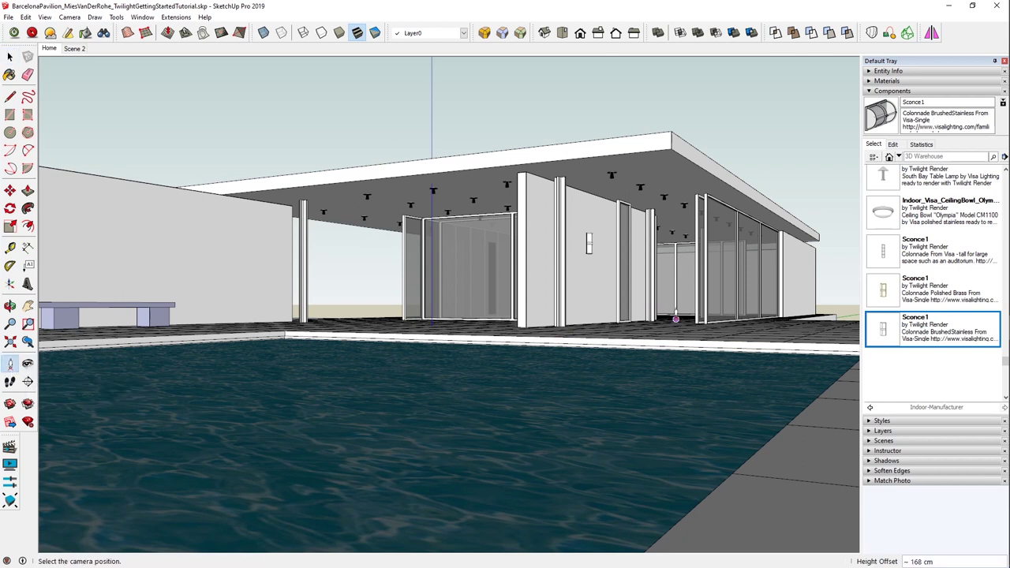
{"action": "left_click", "coordinate": [675, 318]}
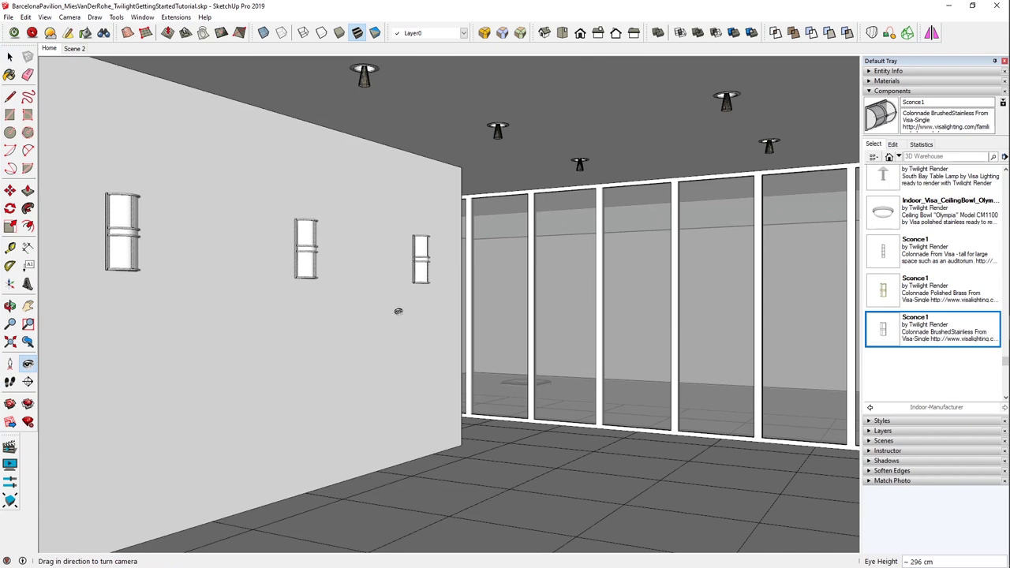
{"action": "left_click", "coordinate": [78, 49]}
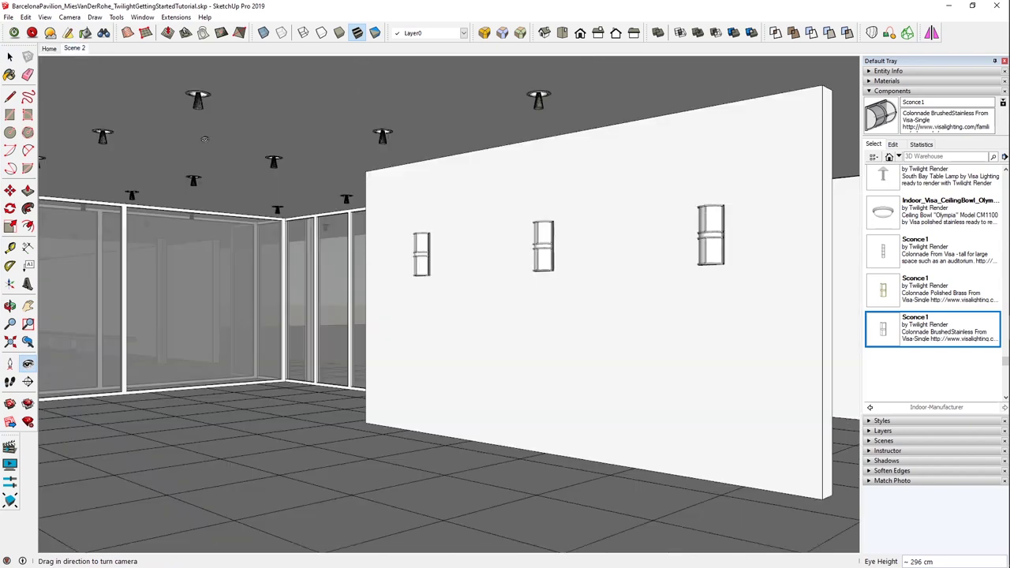
Open and enlarge the render window, start a final Scene 2 render, then stop it with Yes
{"action": "left_click", "coordinate": [14, 33]}
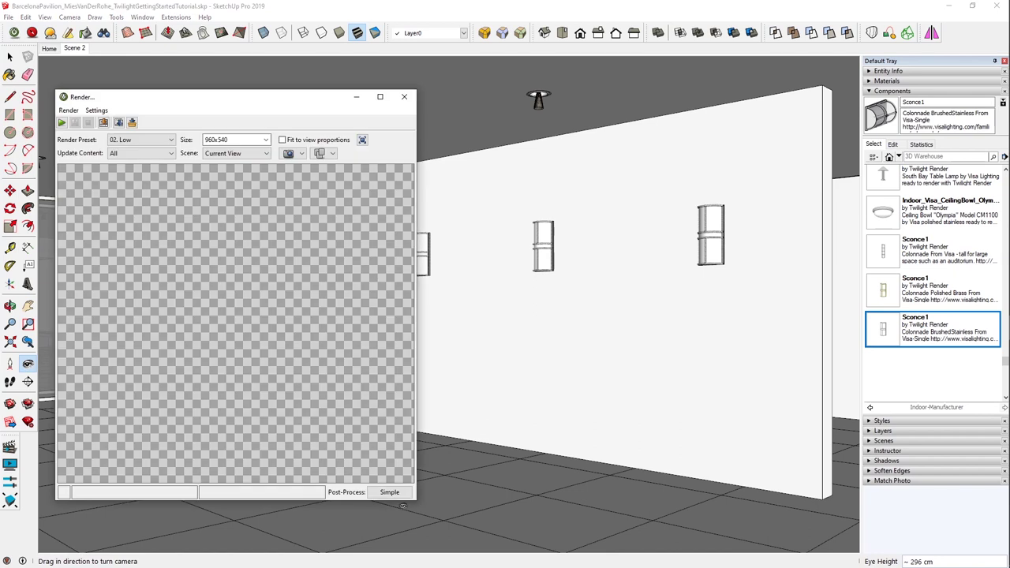
{"action": "left_click_drag", "start_coordinate": [415, 500], "coordinate": [798, 533]}
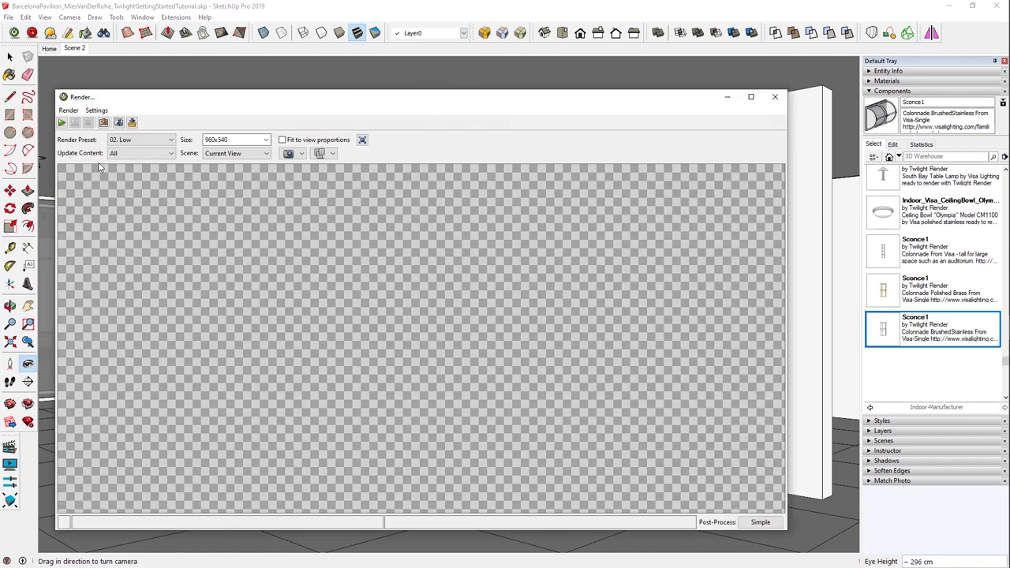
{"action": "left_click", "coordinate": [61, 123]}
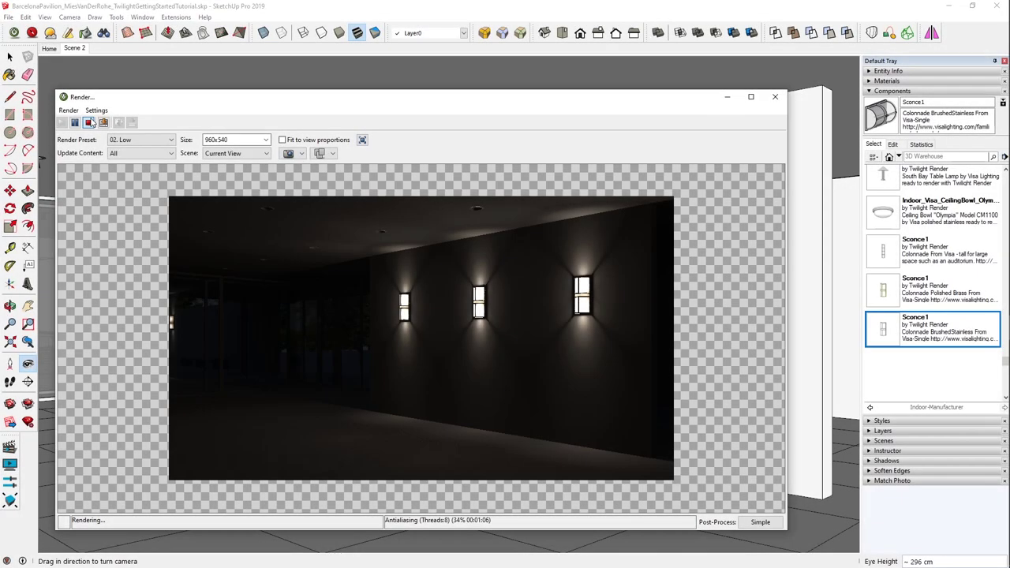
{"action": "left_click", "coordinate": [89, 122]}
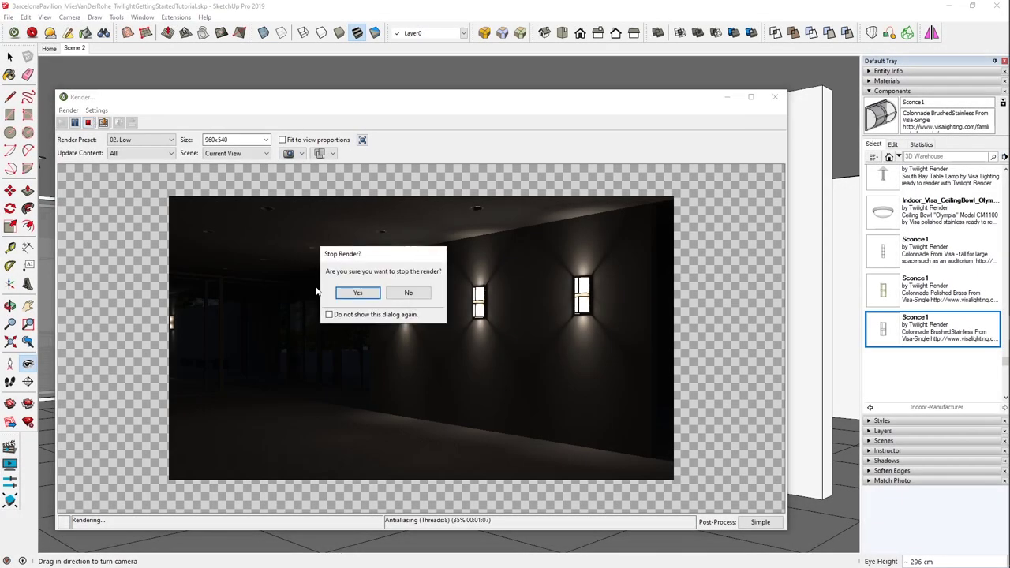
{"action": "left_click", "coordinate": [370, 292]}
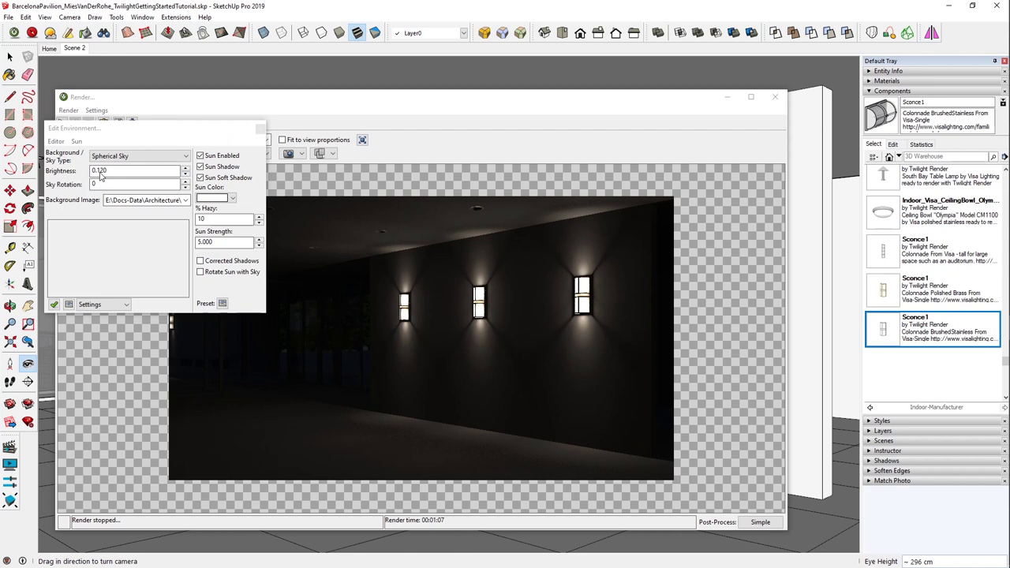
Set sky brightness to 0.150, close Edit Environment, and briefly open and close Edit Light
{"action": "left_click_drag", "start_coordinate": [104, 171], "coordinate": [98, 171]}
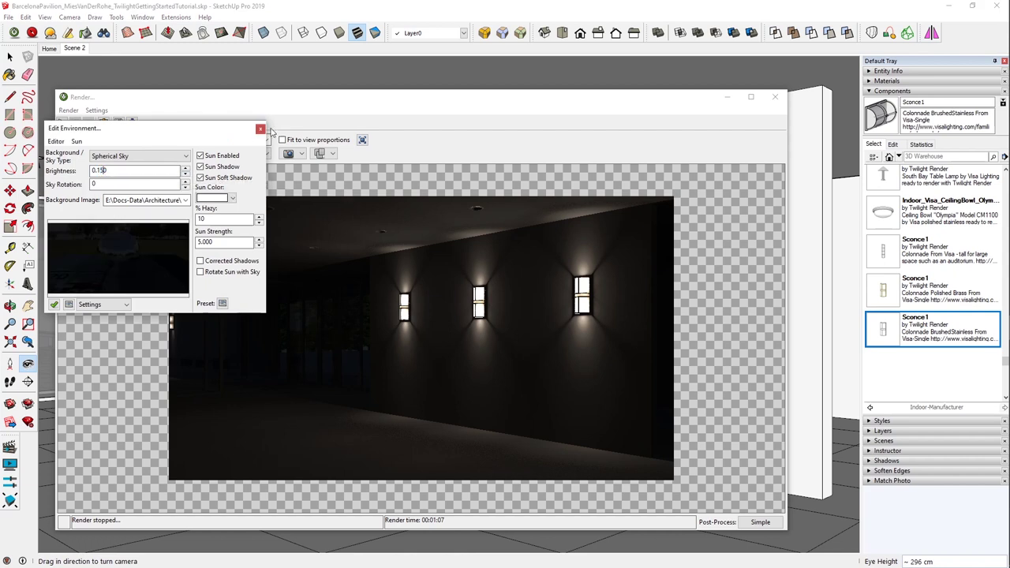
{"action": "left_click", "coordinate": [261, 129]}
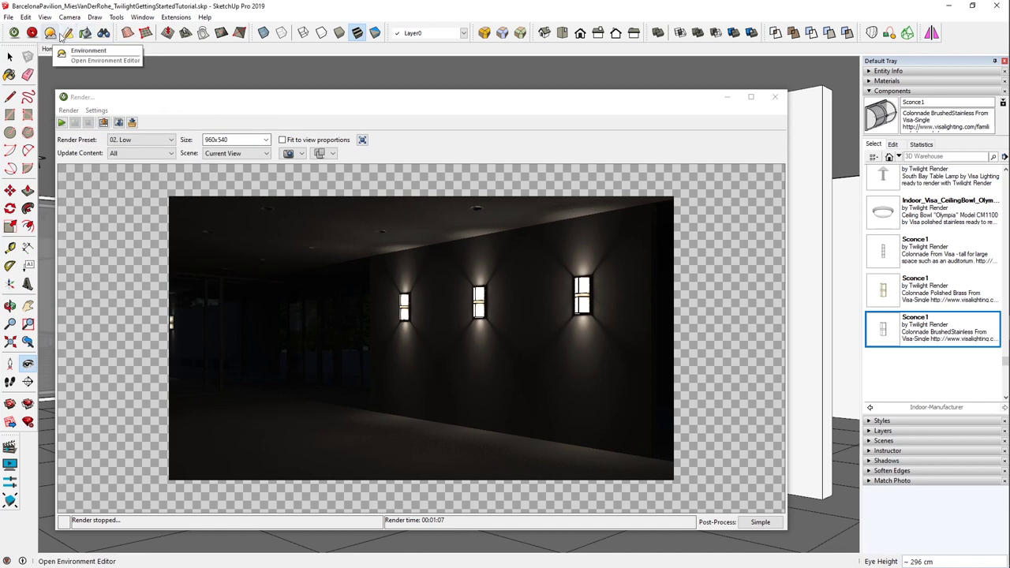
{"action": "left_click", "coordinate": [319, 154]}
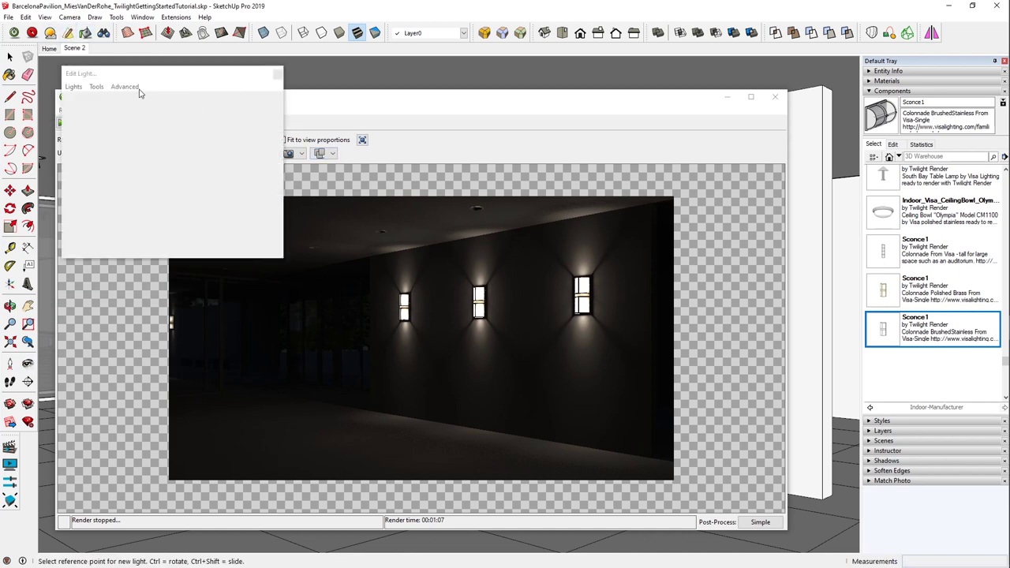
{"action": "left_click", "coordinate": [96, 87]}
{"action": "left_click", "coordinate": [115, 115]}
{"action": "left_click", "coordinate": [277, 76]}
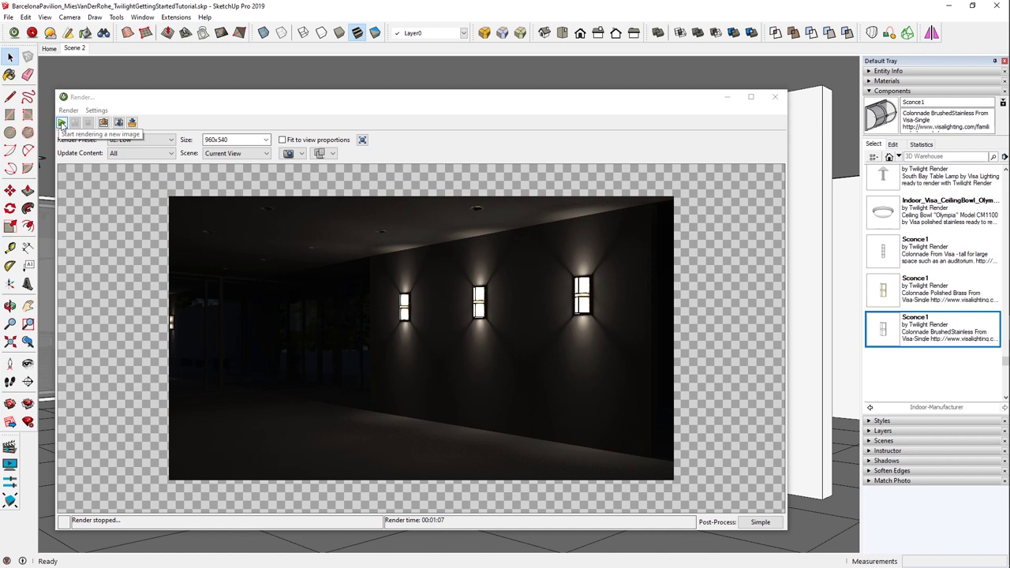
Re-render Scene 2 without saving the old image, then open Post-Process Simple exposure and move it aside
{"action": "left_click", "coordinate": [61, 123]}
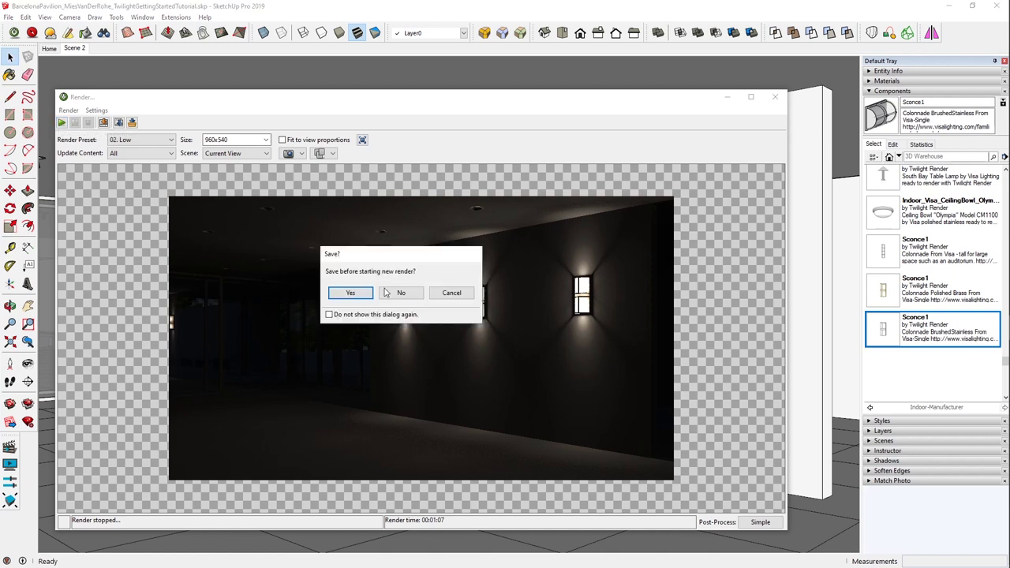
{"action": "left_click", "coordinate": [392, 293]}
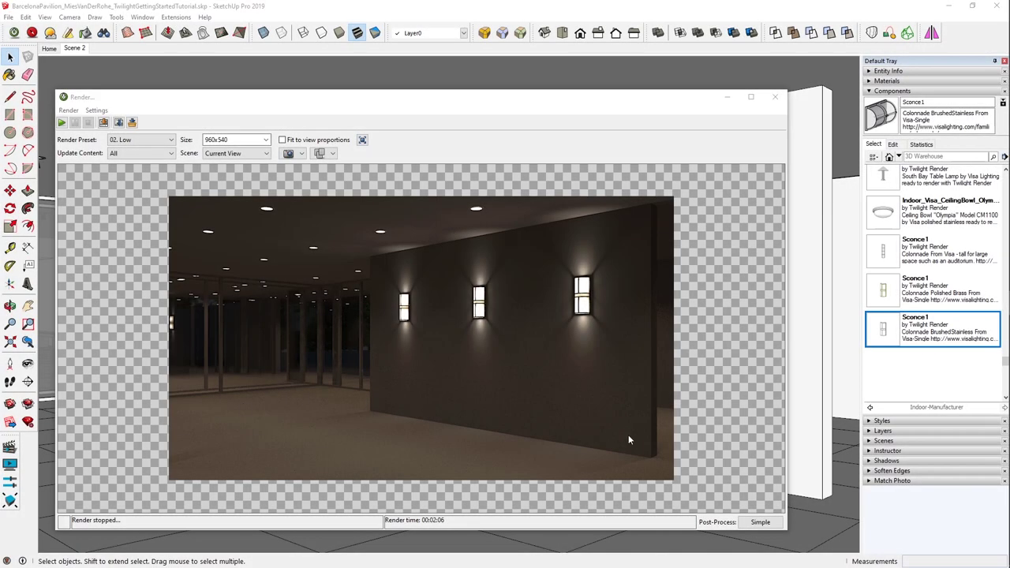
{"action": "left_click", "coordinate": [286, 377]}
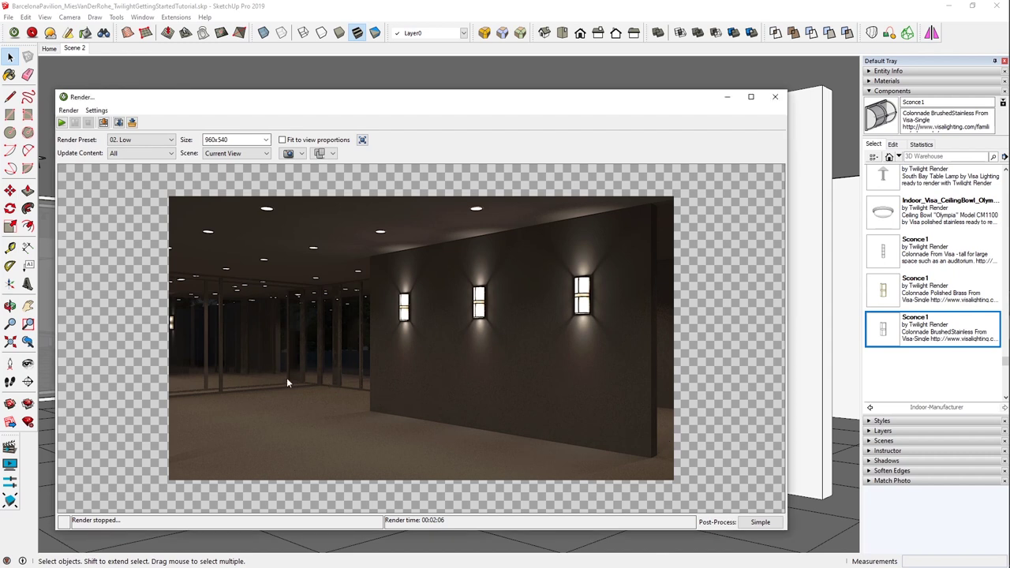
{"action": "left_click", "coordinate": [759, 522]}
{"action": "left_click_drag", "start_coordinate": [436, 260], "coordinate": [686, 254]}
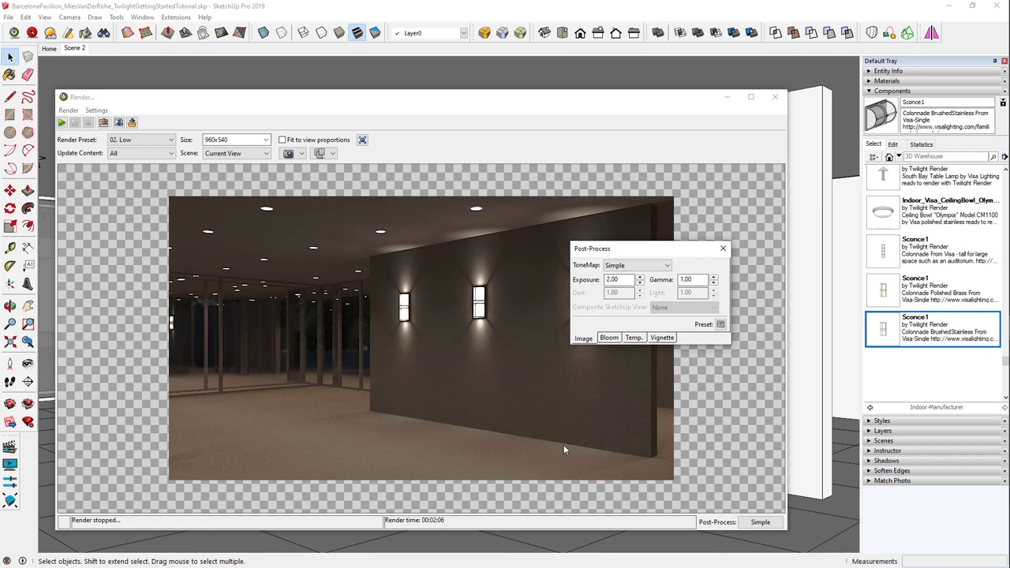
Render with the Express > Easy > 09. Interior preset, then close the render window at the Save prompt
{"action": "left_click", "coordinate": [723, 250]}
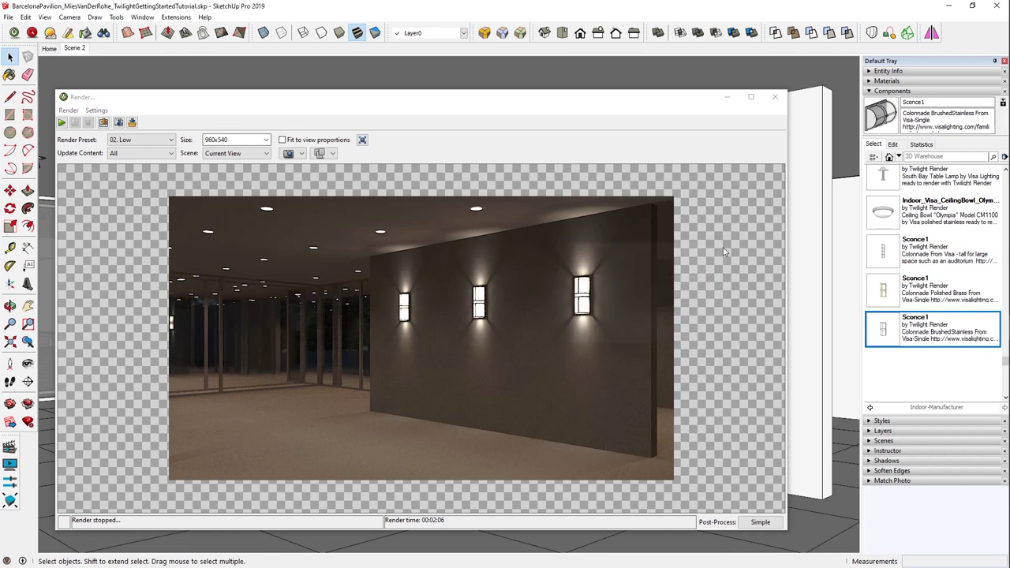
{"action": "left_click", "coordinate": [171, 140]}
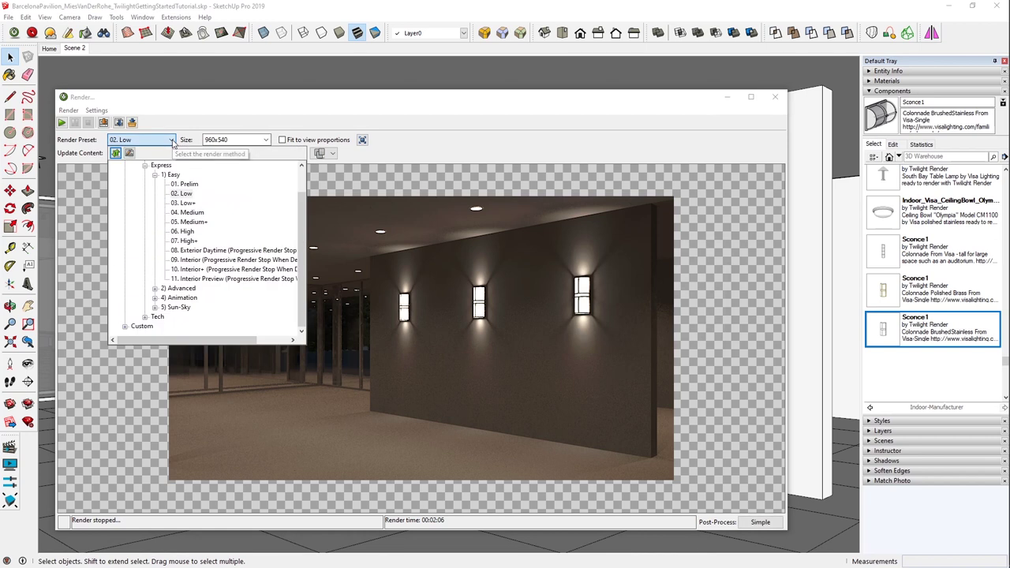
{"action": "left_click", "coordinate": [223, 261]}
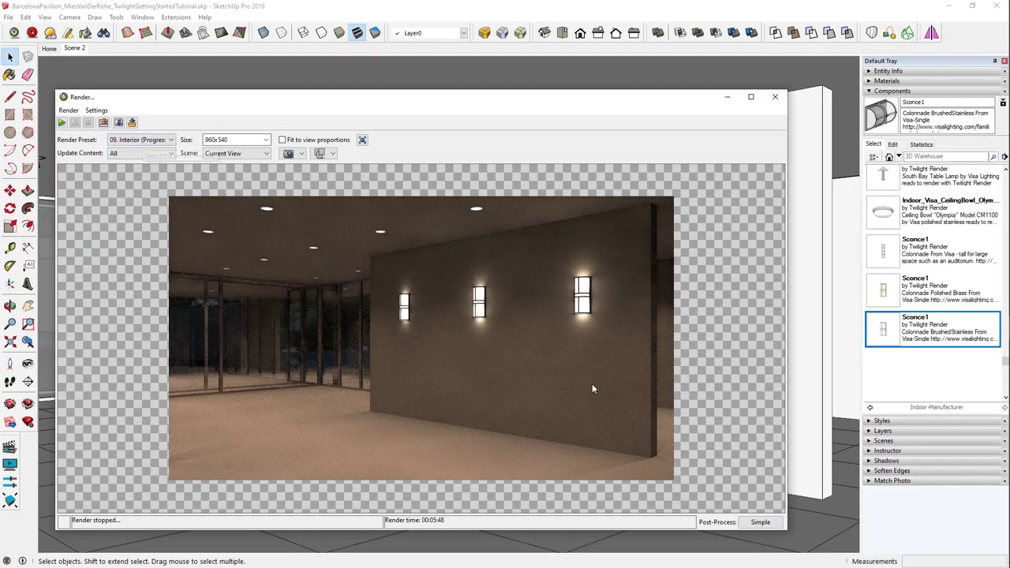
{"action": "left_click", "coordinate": [776, 97]}
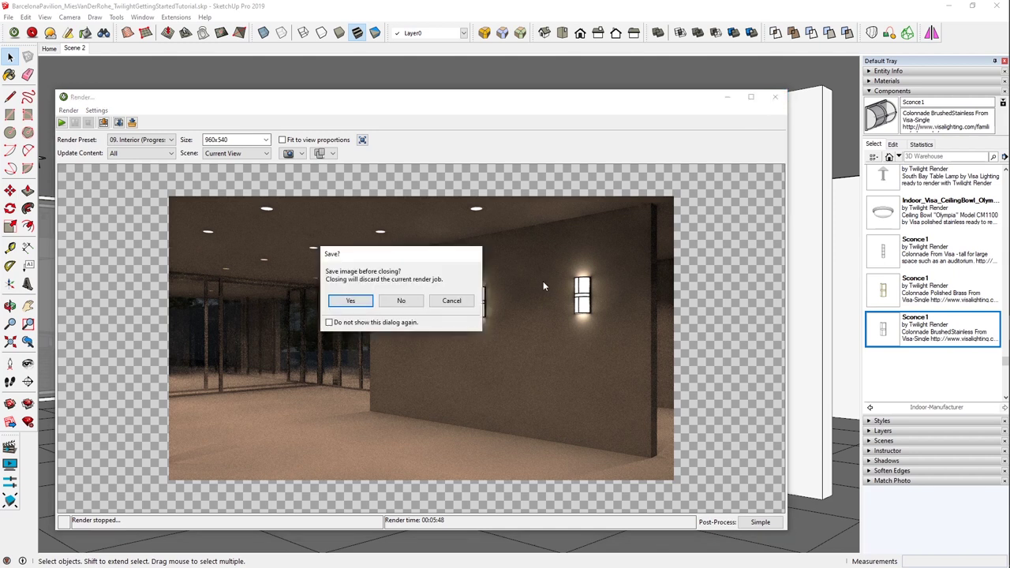
{"action": "left_click", "coordinate": [423, 302]}
Orbit low around the stairs and push the lower wall face down to the floor
{"action": "key", "text": "o"}
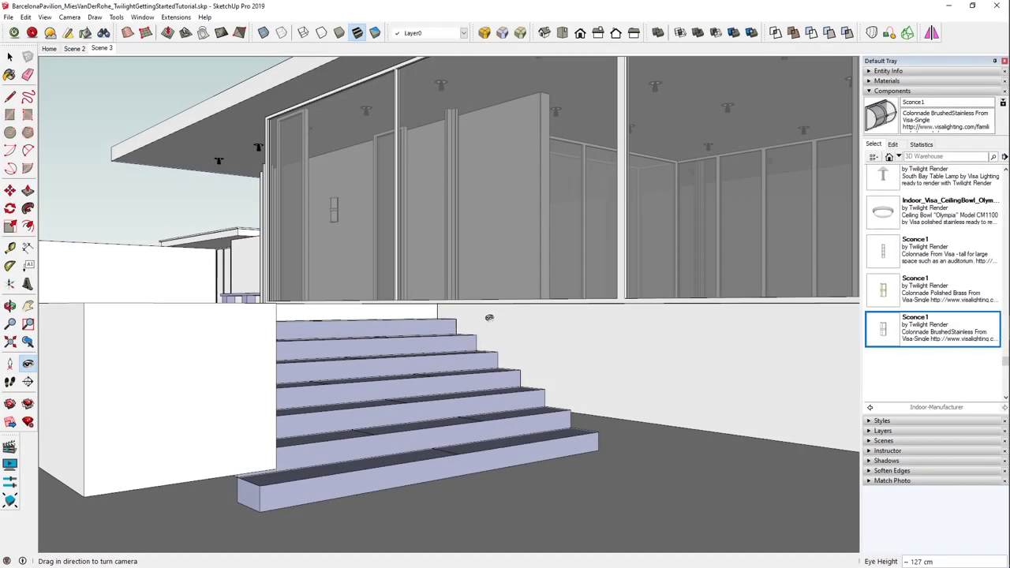
{"action": "middle_click_drag", "start_coordinate": [489, 317], "coordinate": [454, 363]}
{"action": "key", "text": "space"}
{"action": "key", "text": "o"}
{"action": "left_click_drag", "start_coordinate": [444, 369], "coordinate": [316, 318]}
{"action": "key", "text": "space"}
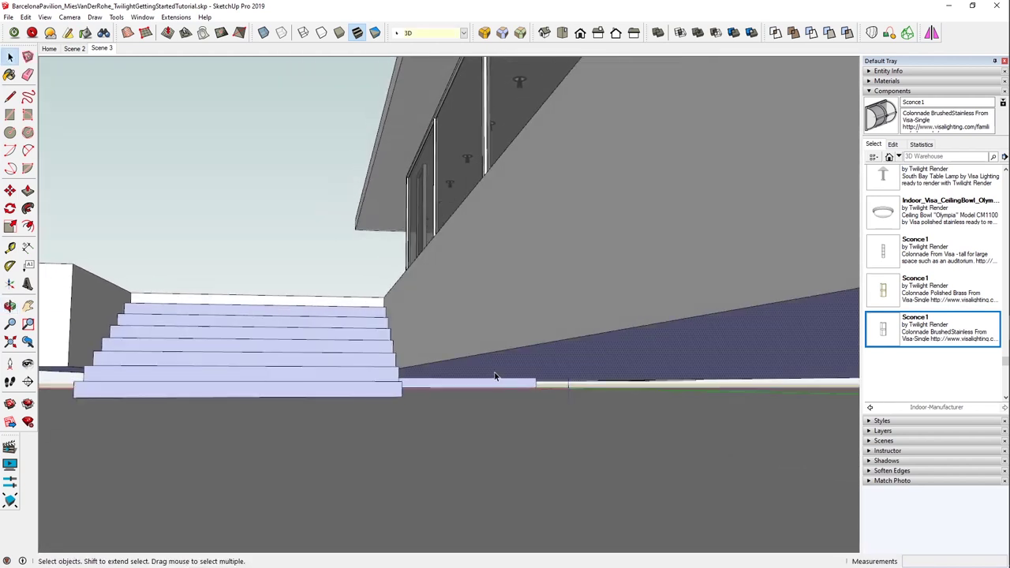
{"action": "key", "text": "p"}
{"action": "left_click_drag", "start_coordinate": [462, 442], "coordinate": [423, 394]}
Extrude the floor strip 1495 cm to the building's right end, then show Scene 3
{"action": "key", "text": "o"}
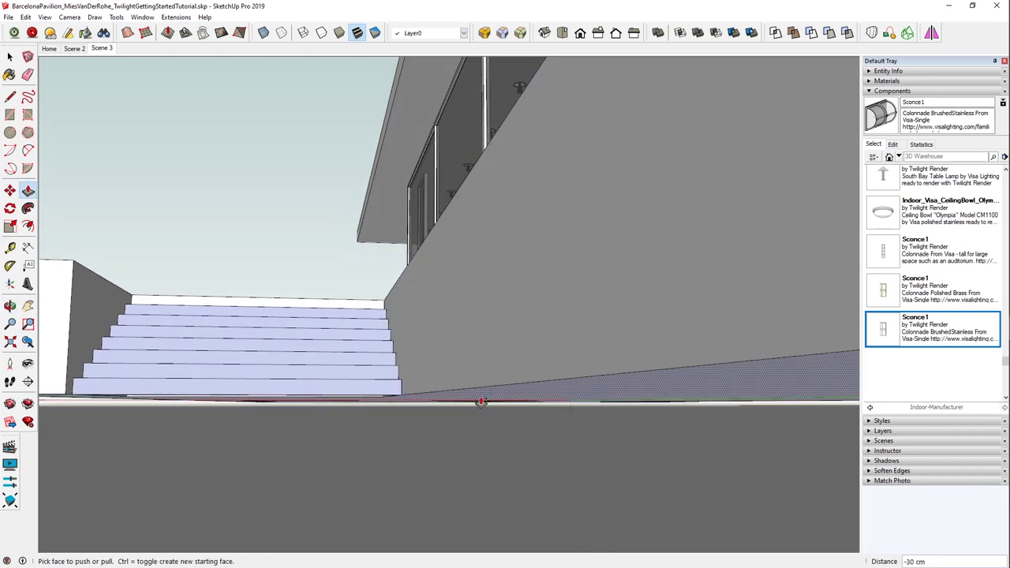
{"action": "left_click", "coordinate": [450, 462]}
{"action": "key", "text": "o"}
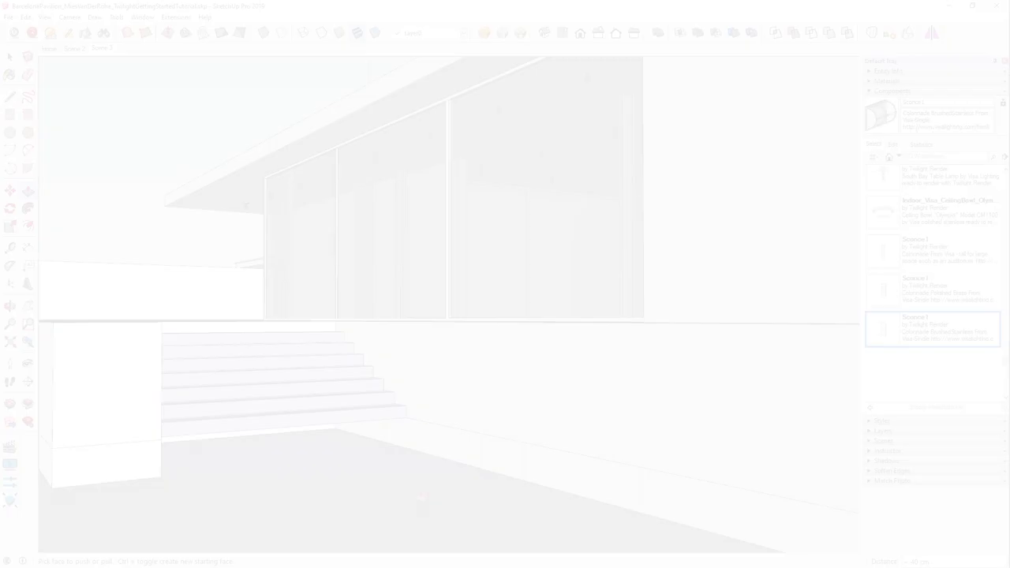
{"action": "left_click_drag", "start_coordinate": [168, 460], "coordinate": [544, 479]}
{"action": "scroll", "coordinate": [544, 479], "scroll_direction": "down", "scroll_amount": 3}
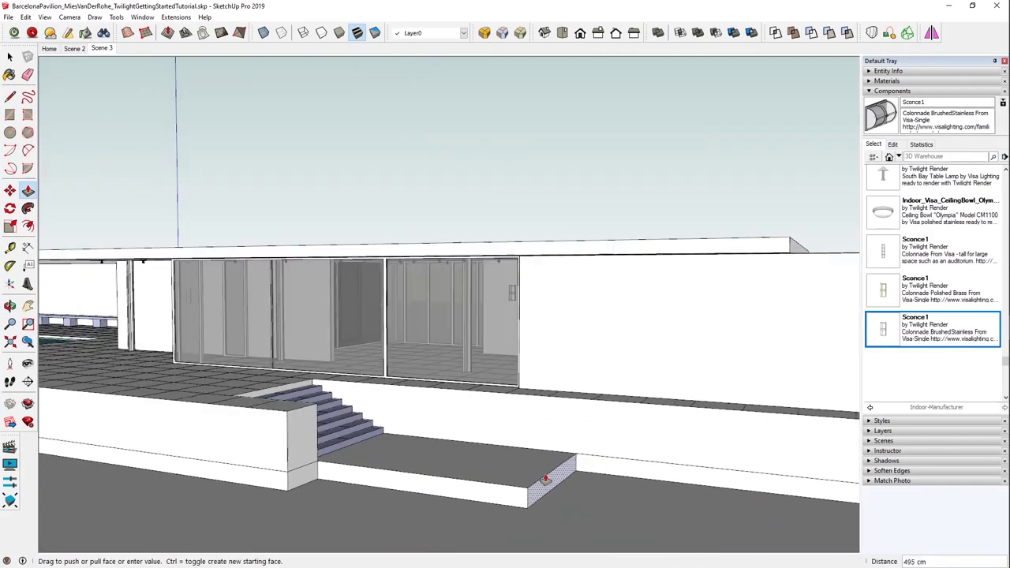
{"action": "scroll", "coordinate": [544, 478], "scroll_direction": "down", "scroll_amount": 3}
{"action": "left_click", "coordinate": [745, 458]}
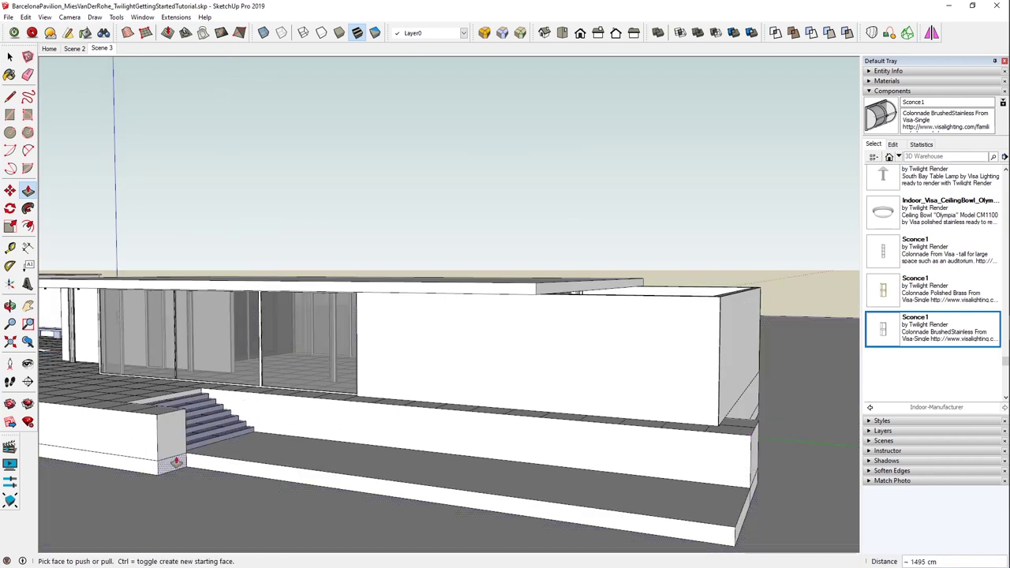
{"action": "key", "text": "space"}
{"action": "scroll", "coordinate": [193, 464], "scroll_direction": "up", "scroll_amount": 3}
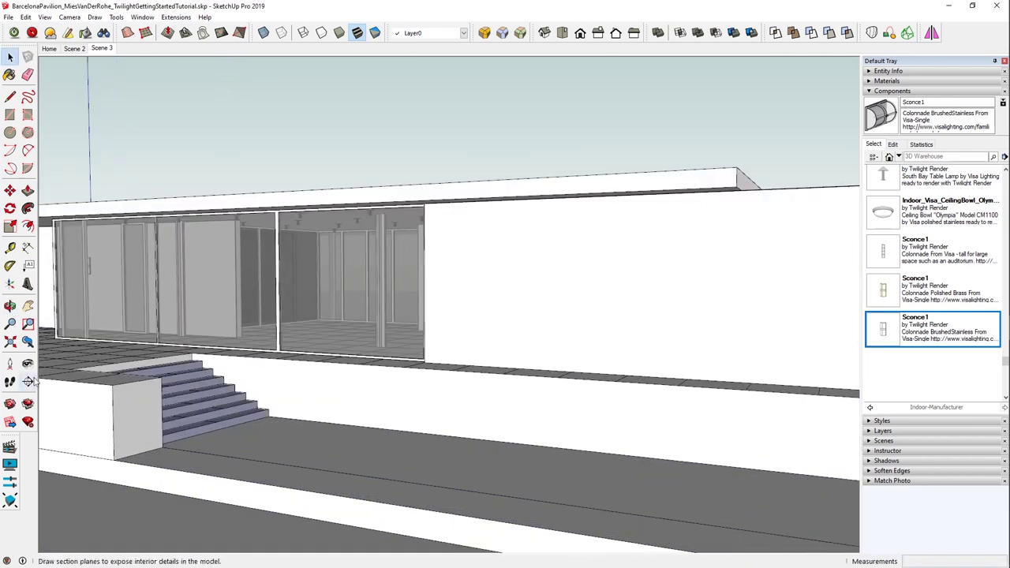
{"action": "left_click", "coordinate": [100, 48]}
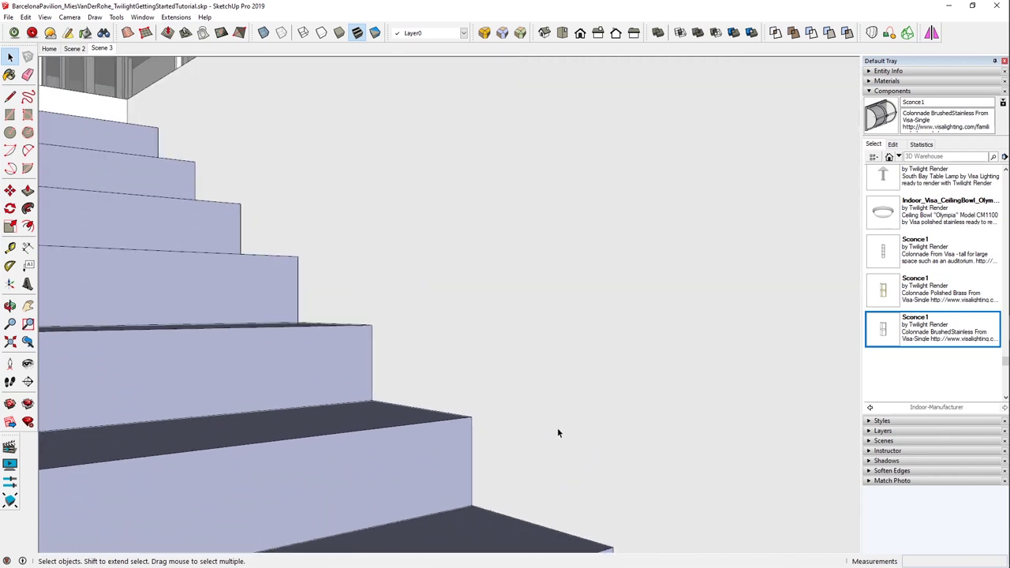
Draw a rectangle on the face below the step and a small rectangle on the wall
{"action": "middle_click_drag", "start_coordinate": [511, 462], "coordinate": [516, 375]}
{"action": "scroll", "coordinate": [517, 375], "scroll_direction": "up", "scroll_amount": 1}
{"action": "key", "text": "r"}
{"action": "left_click", "coordinate": [436, 325]}
{"action": "left_click", "coordinate": [603, 487]}
{"action": "left_click", "coordinate": [521, 348]}
{"action": "left_click", "coordinate": [544, 370]}
Pull the small wall rectangle out 2 cm and round off its end with a quarter-circle arc
{"action": "scroll", "coordinate": [538, 369], "scroll_direction": "up", "scroll_amount": 2}
{"action": "key", "text": "space"}
{"action": "key", "text": "p"}
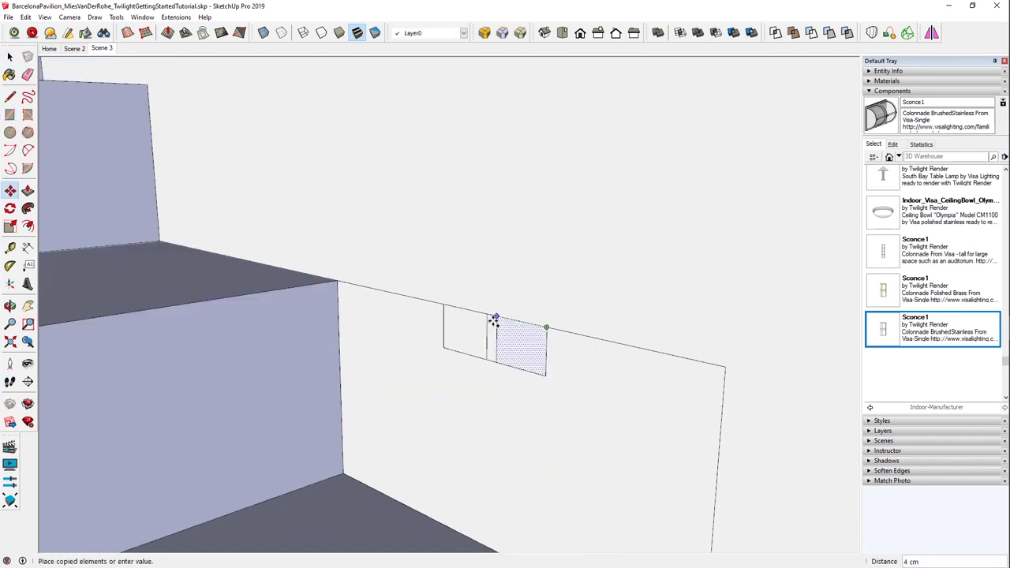
{"action": "left_click", "coordinate": [489, 341]}
{"action": "left_click", "coordinate": [470, 363]}
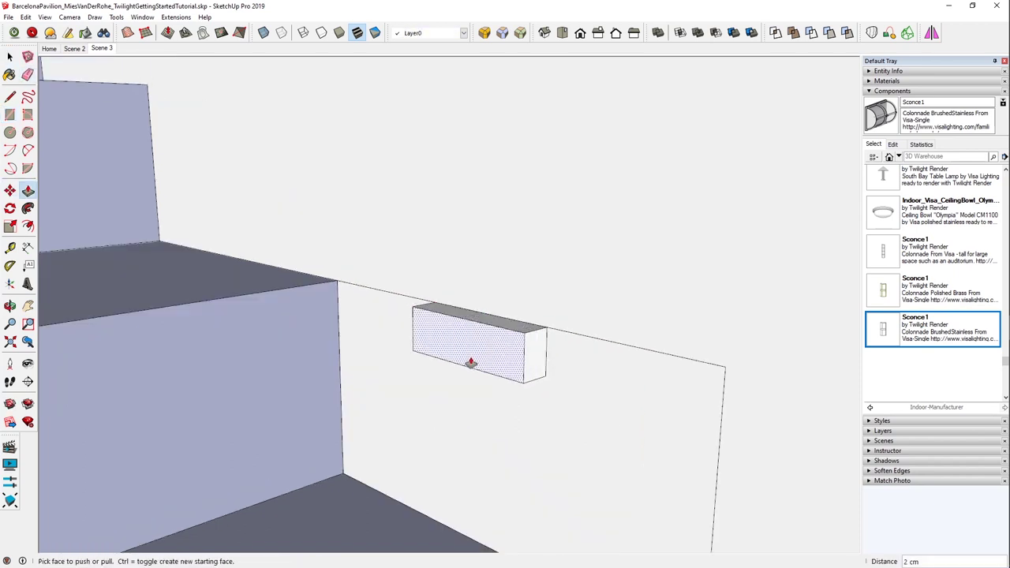
{"action": "middle_click_drag", "start_coordinate": [484, 365], "coordinate": [223, 302]}
{"action": "key", "text": "c"}
{"action": "left_click", "coordinate": [527, 368]}
{"action": "left_click", "coordinate": [525, 319]}
{"action": "left_click", "coordinate": [484, 371]}
{"action": "key", "text": "p"}
{"action": "left_click", "coordinate": [490, 339]}
{"action": "left_click", "coordinate": [404, 311]}
Select the whole rounded sconce shape, using X-ray display to include hidden edges
{"action": "middle_click_drag", "start_coordinate": [508, 366], "coordinate": [399, 339]}
{"action": "key", "text": "space"}
{"action": "left_click_drag", "start_coordinate": [384, 276], "coordinate": [591, 407]}
{"action": "left_click", "coordinate": [263, 32]}
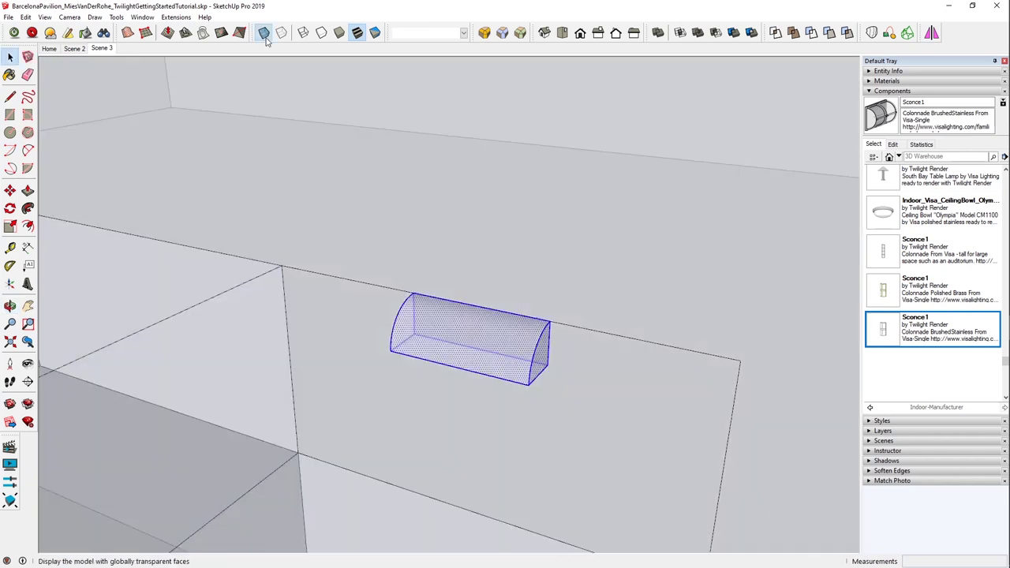
{"action": "left_click_drag", "start_coordinate": [379, 259], "coordinate": [589, 436]}
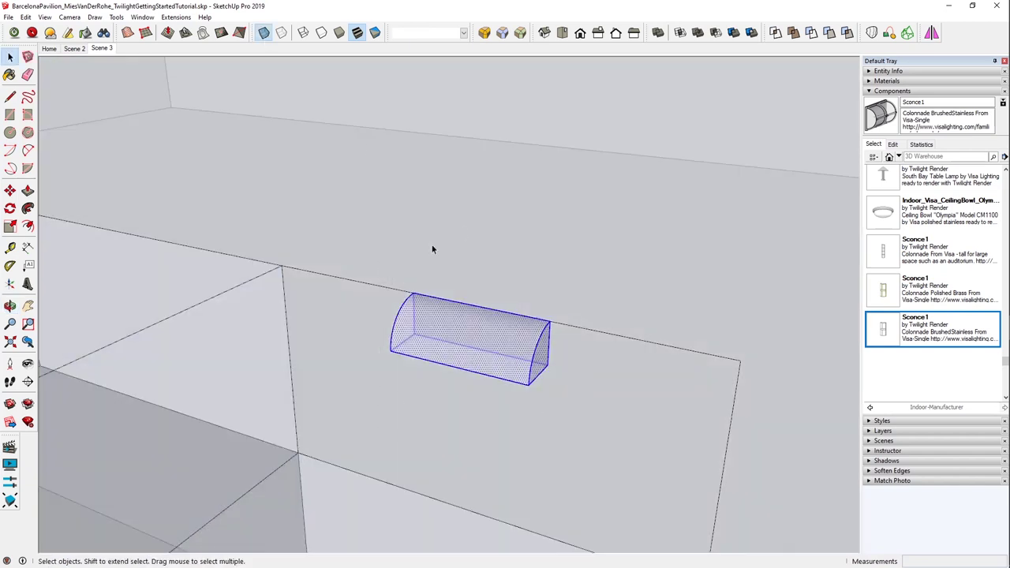
{"action": "left_click", "coordinate": [263, 32]}
{"action": "middle_click_drag", "start_coordinate": [416, 334], "coordinate": [388, 289]}
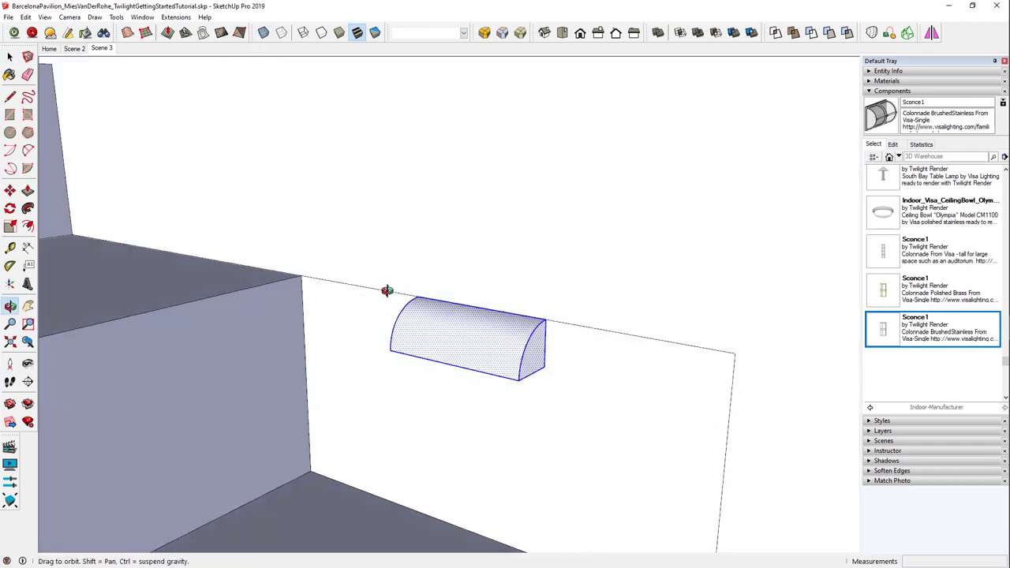
Make the shape a non-cutting component named Sconce1 and place it on the wall
{"action": "right_click", "coordinate": [502, 359]}
{"action": "left_click", "coordinate": [561, 132]}
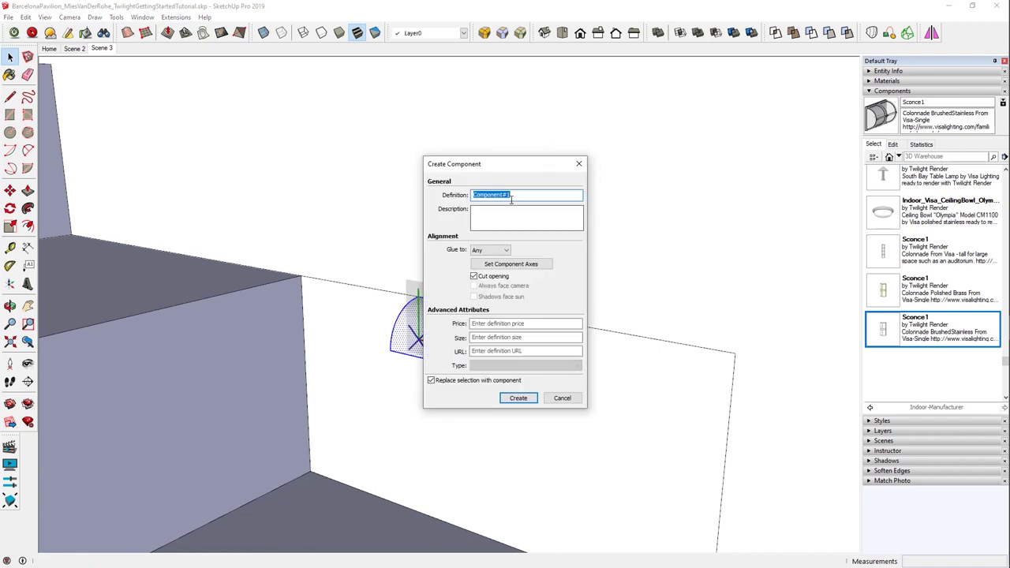
{"action": "left_click", "coordinate": [473, 276]}
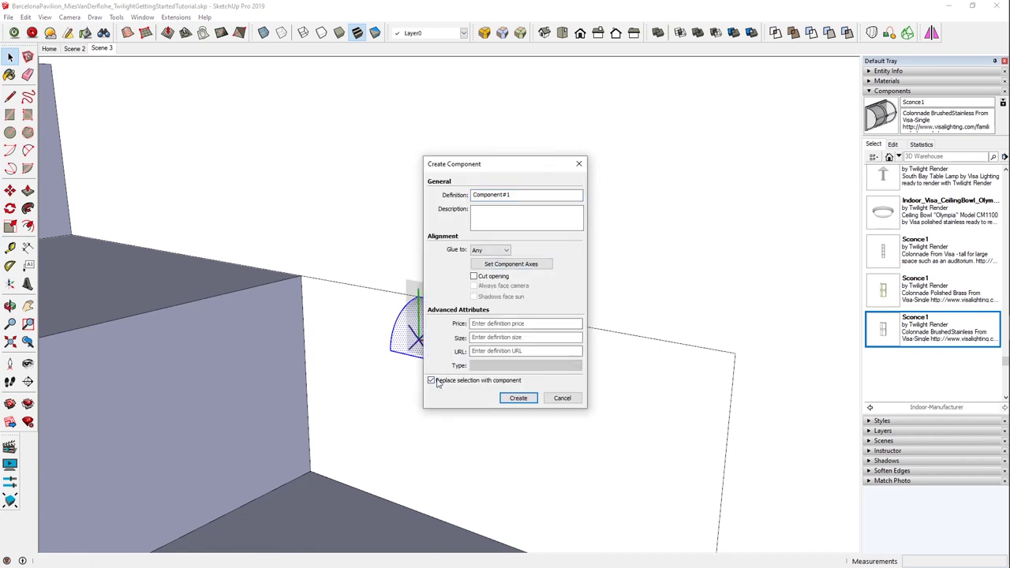
{"action": "left_click_drag", "start_coordinate": [523, 196], "coordinate": [445, 202]}
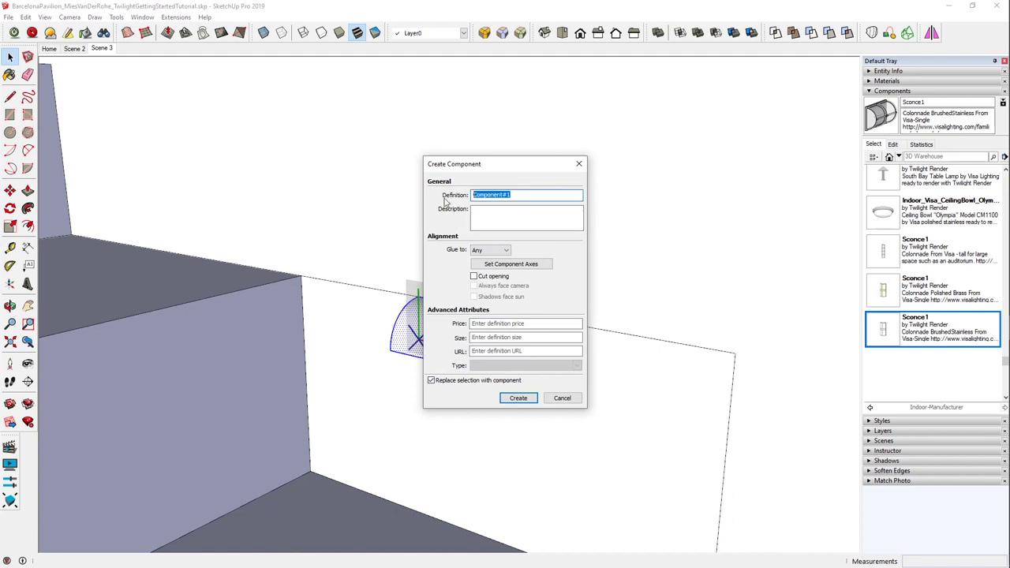
{"action": "type", "text": "S"}
{"action": "left_click", "coordinate": [518, 398]}
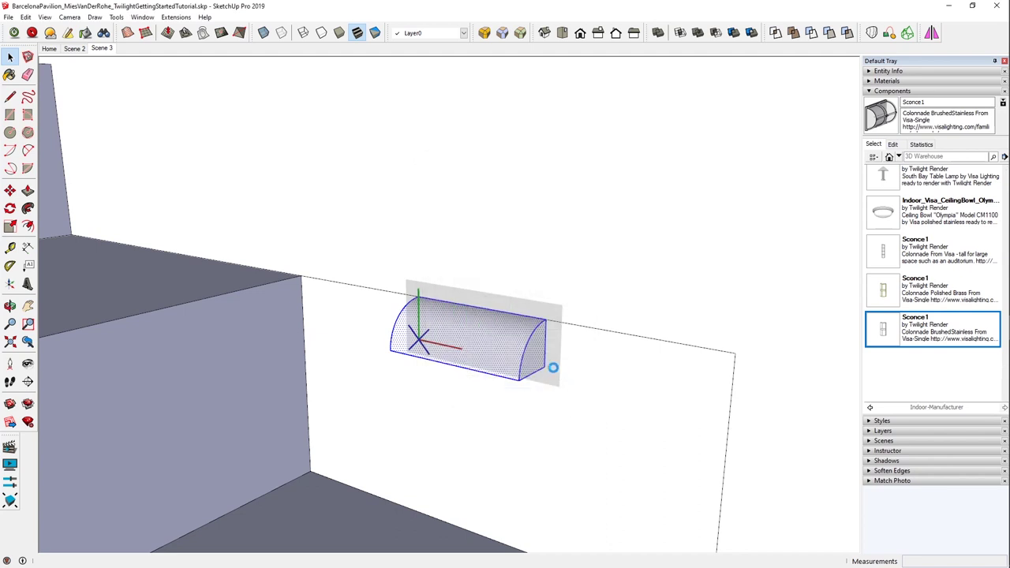
{"action": "left_click", "coordinate": [552, 368]}
Erase the stray dark wedge face beside the stairs
{"action": "middle_click_drag", "start_coordinate": [541, 377], "coordinate": [375, 341]}
{"action": "middle_click_drag", "start_coordinate": [273, 338], "coordinate": [254, 280]}
{"action": "middle_click_drag", "start_coordinate": [397, 316], "coordinate": [370, 462]}
{"action": "scroll", "coordinate": [425, 382], "scroll_direction": "down", "scroll_amount": 6}
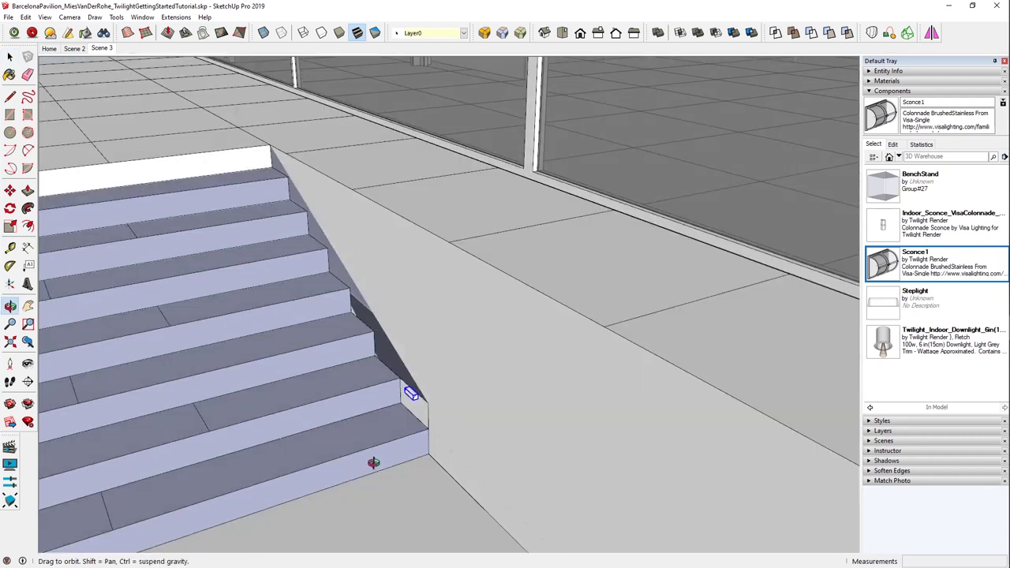
{"action": "scroll", "coordinate": [410, 396], "scroll_direction": "up", "scroll_amount": 4}
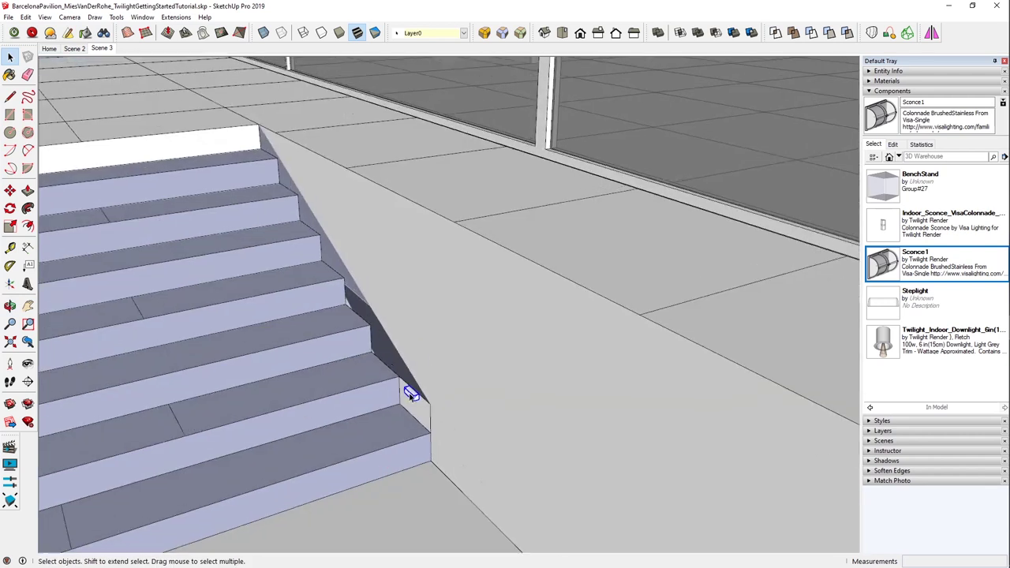
{"action": "key", "text": "m"}
{"action": "key", "text": "ctrl"}
{"action": "left_click", "coordinate": [417, 435]}
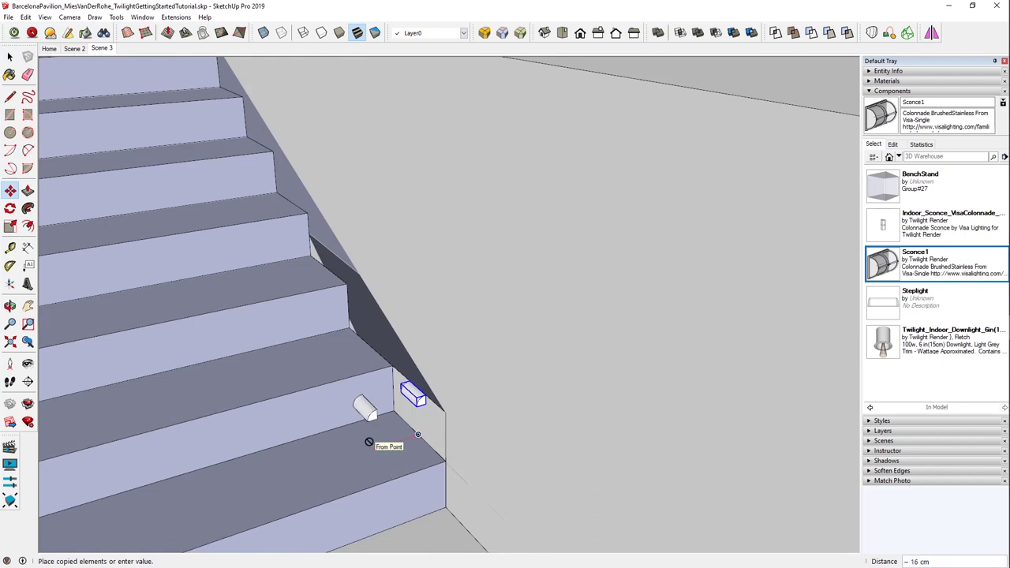
{"action": "key", "text": "space"}
{"action": "key", "text": "e"}
{"action": "key", "text": "space"}
{"action": "key", "text": "e"}
{"action": "left_click_drag", "start_coordinate": [446, 411], "coordinate": [448, 426]}
{"action": "key", "text": "space"}
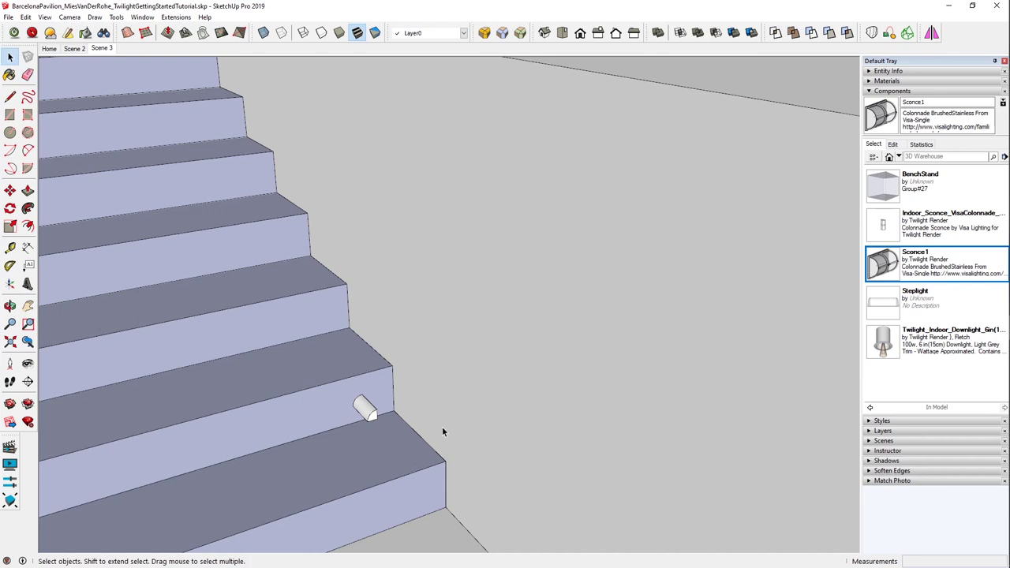
Move the steplight into its final position against the stair side
{"action": "scroll", "coordinate": [442, 426], "scroll_direction": "down", "scroll_amount": 3}
{"action": "scroll", "coordinate": [405, 424], "scroll_direction": "up", "scroll_amount": 3}
{"action": "key", "text": "m"}
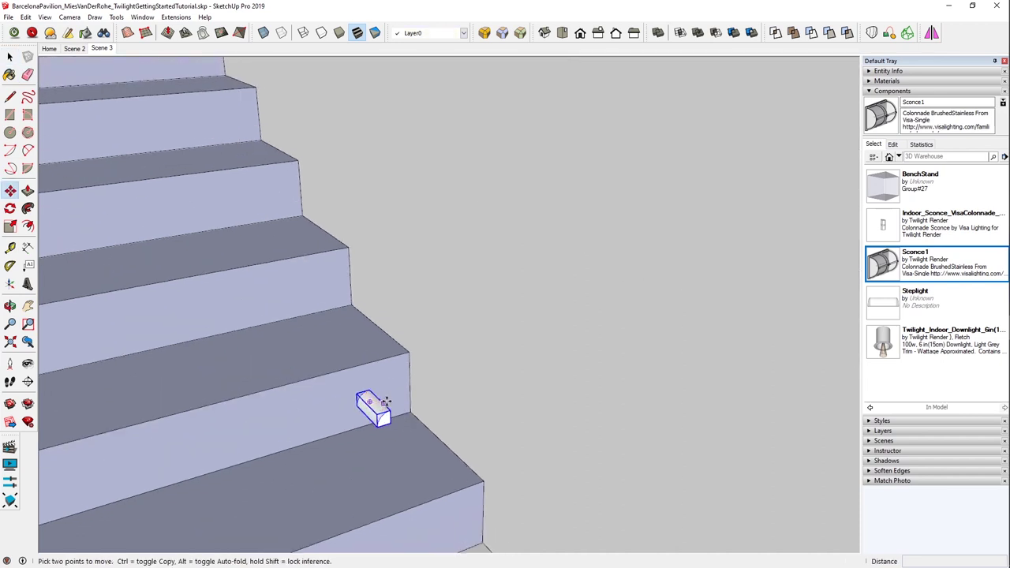
{"action": "left_click", "coordinate": [380, 404]}
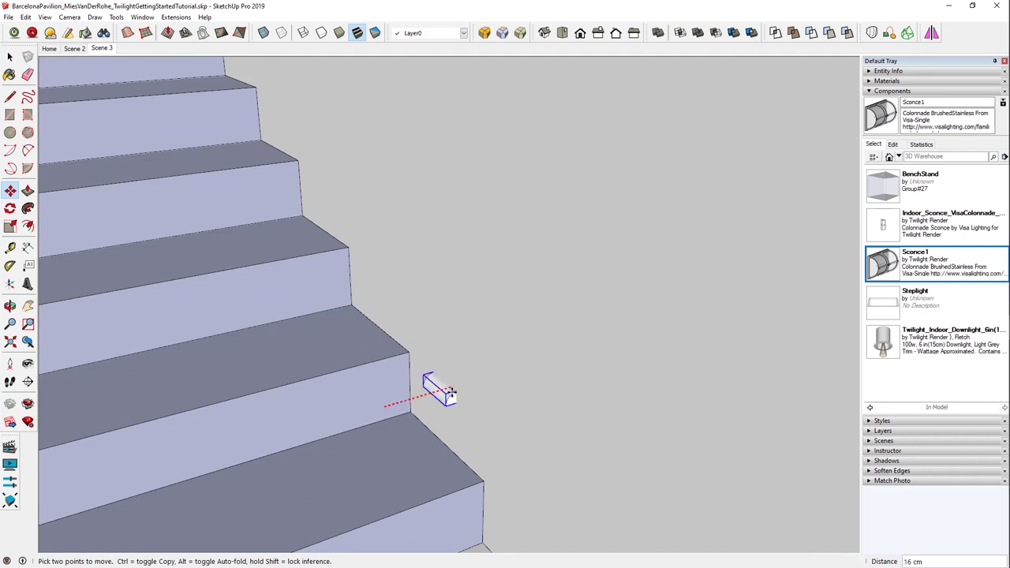
{"action": "left_click", "coordinate": [462, 429]}
{"action": "scroll", "coordinate": [452, 388], "scroll_direction": "up", "scroll_amount": 3}
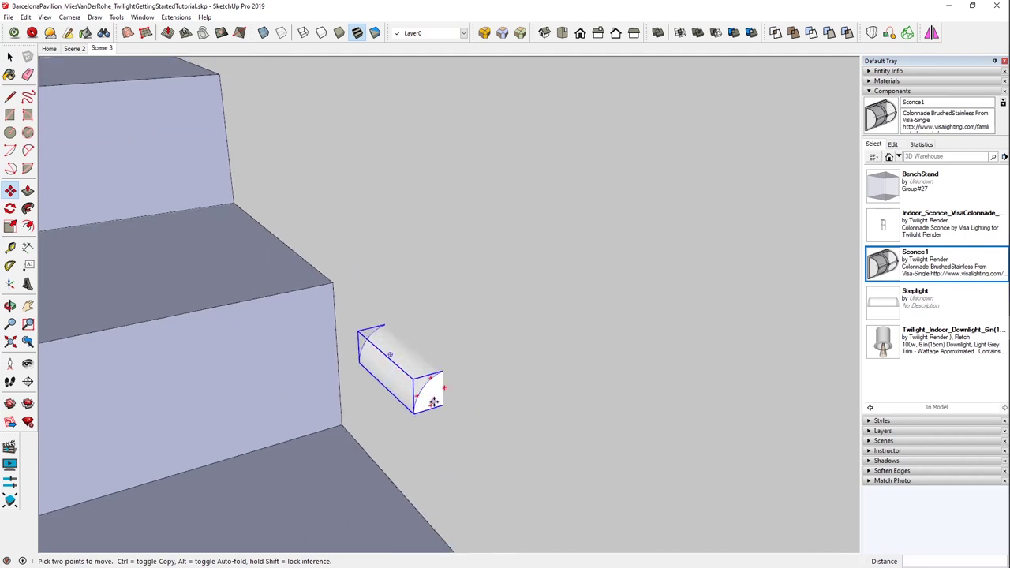
{"action": "left_click", "coordinate": [433, 402]}
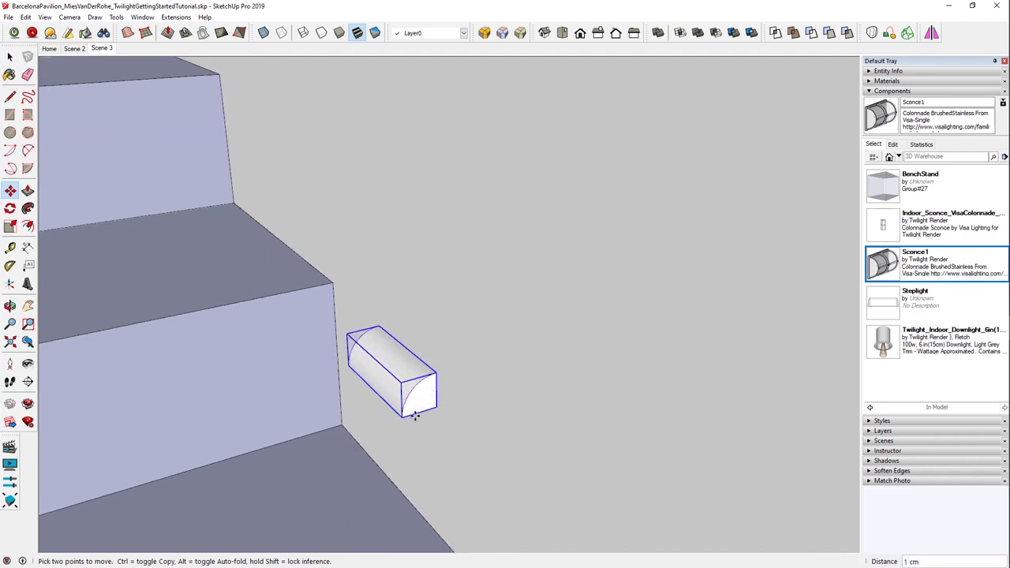
{"action": "left_click", "coordinate": [495, 423]}
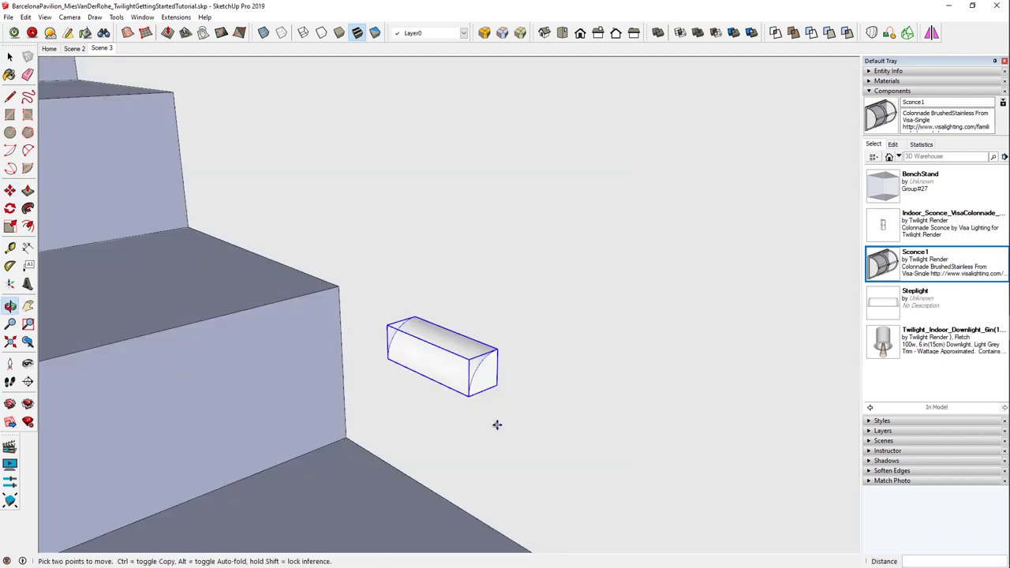
{"action": "key", "text": "space"}
{"action": "scroll", "coordinate": [474, 392], "scroll_direction": "up", "scroll_amount": 3}
Open the Steplight component and delete its bottom face
{"action": "triple_click", "coordinate": [455, 336]}
{"action": "scroll", "coordinate": [455, 335], "scroll_direction": "down", "scroll_amount": 2}
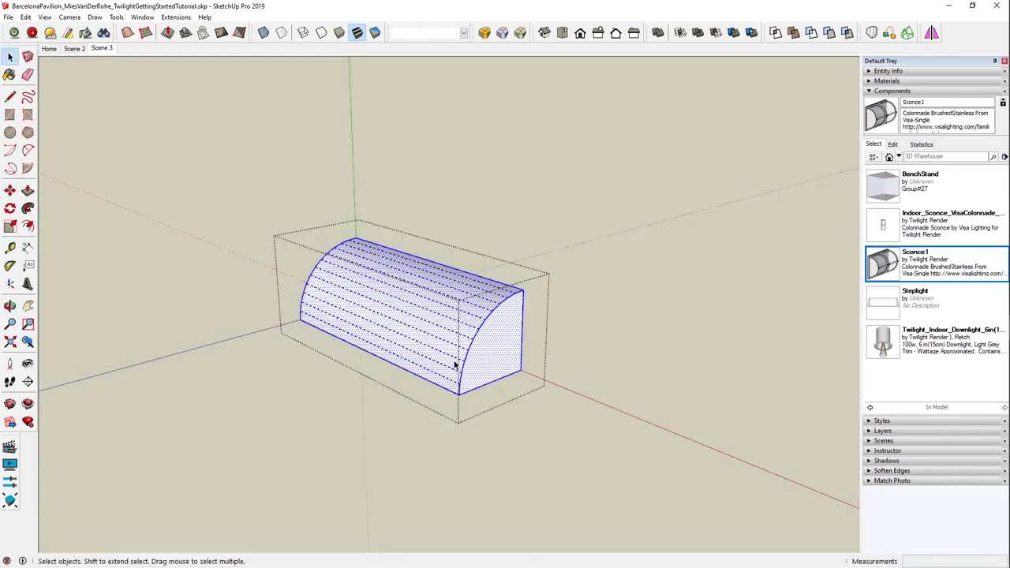
{"action": "middle_click_drag", "start_coordinate": [419, 291], "coordinate": [421, 315]}
{"action": "left_click", "coordinate": [414, 283]}
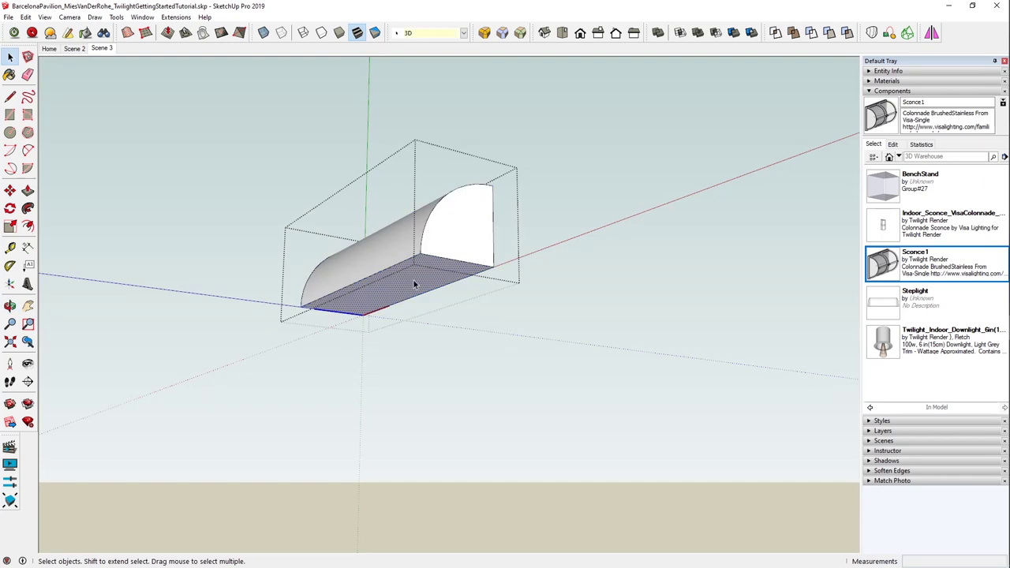
{"action": "key", "text": "Delete"}
{"action": "key", "text": "e"}
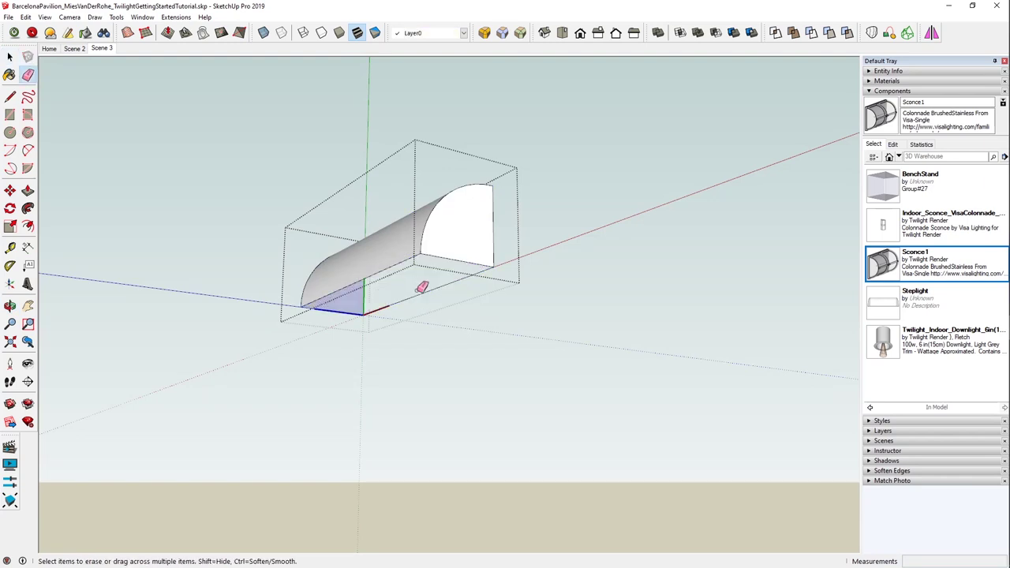
{"action": "key", "text": "space"}
Thicken the remaining Steplight faces into a thin shell with JointPushPull Thickener
{"action": "triple_click", "coordinate": [473, 246]}
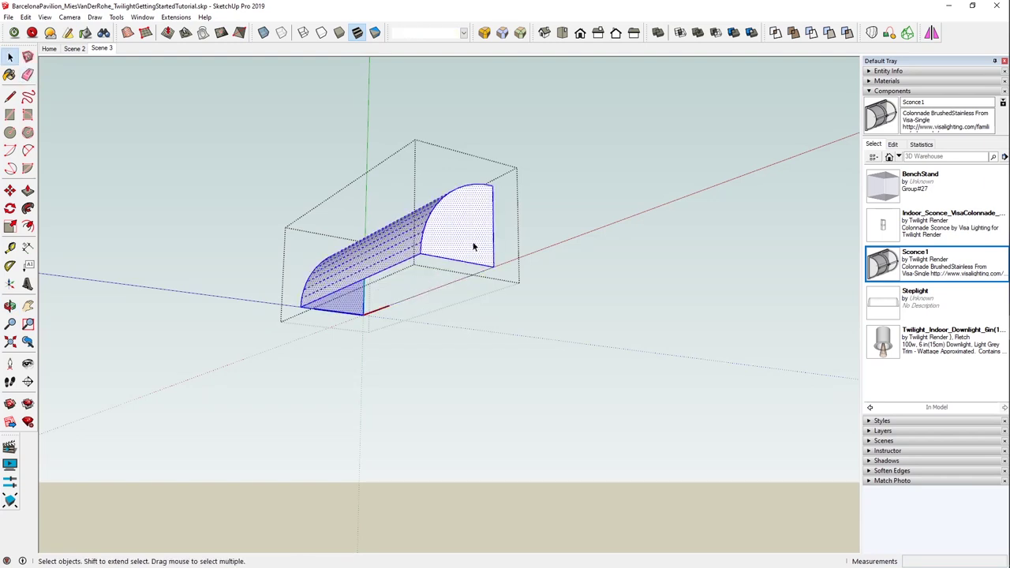
{"action": "right_click", "coordinate": [473, 247]}
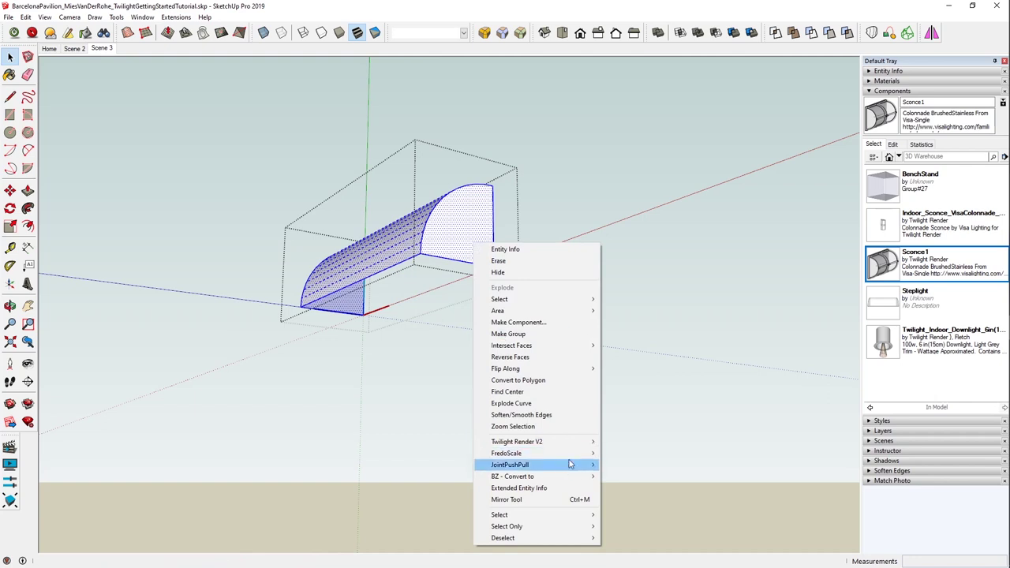
{"action": "mouse_move", "coordinate": [574, 468]}
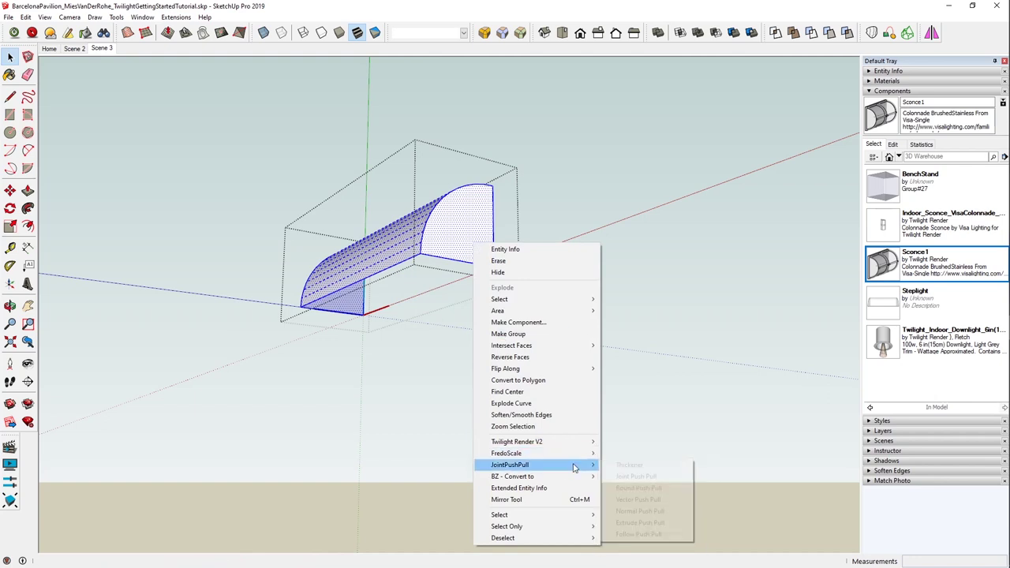
{"action": "left_click", "coordinate": [628, 465]}
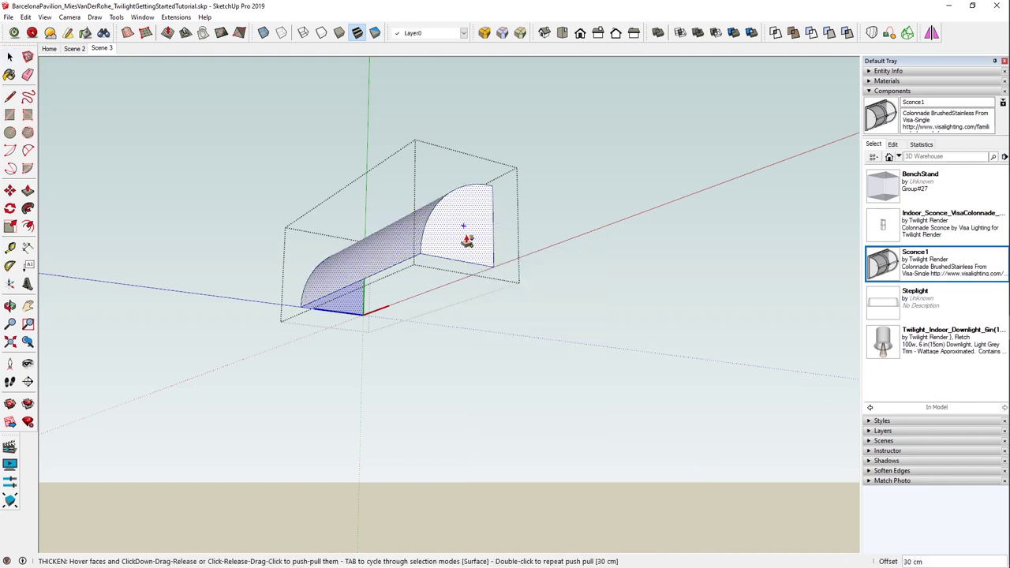
{"action": "left_click", "coordinate": [472, 235]}
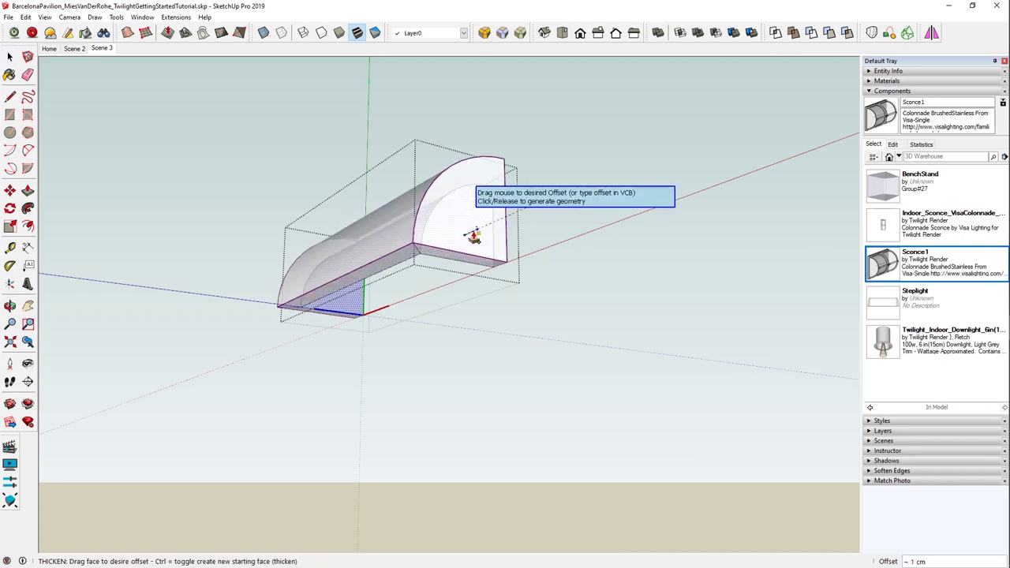
{"action": "left_click", "coordinate": [472, 235]}
Exit the Steplight component and reopen it for editing
{"action": "middle_click_drag", "start_coordinate": [462, 225], "coordinate": [419, 257]}
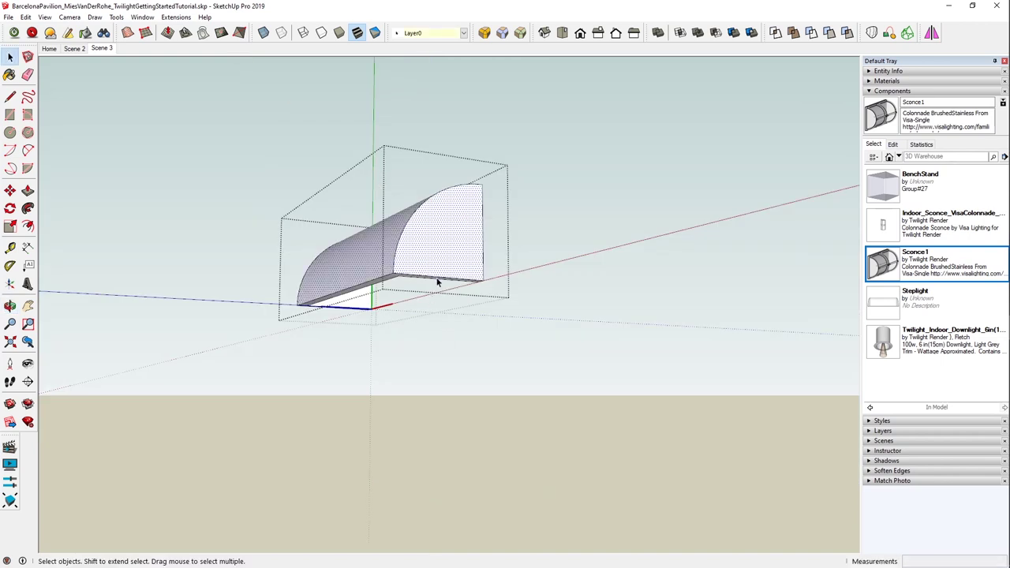
{"action": "left_click", "coordinate": [284, 262]}
{"action": "double_click", "coordinate": [378, 272]}
{"action": "middle_click_drag", "start_coordinate": [393, 276], "coordinate": [64, 96]}
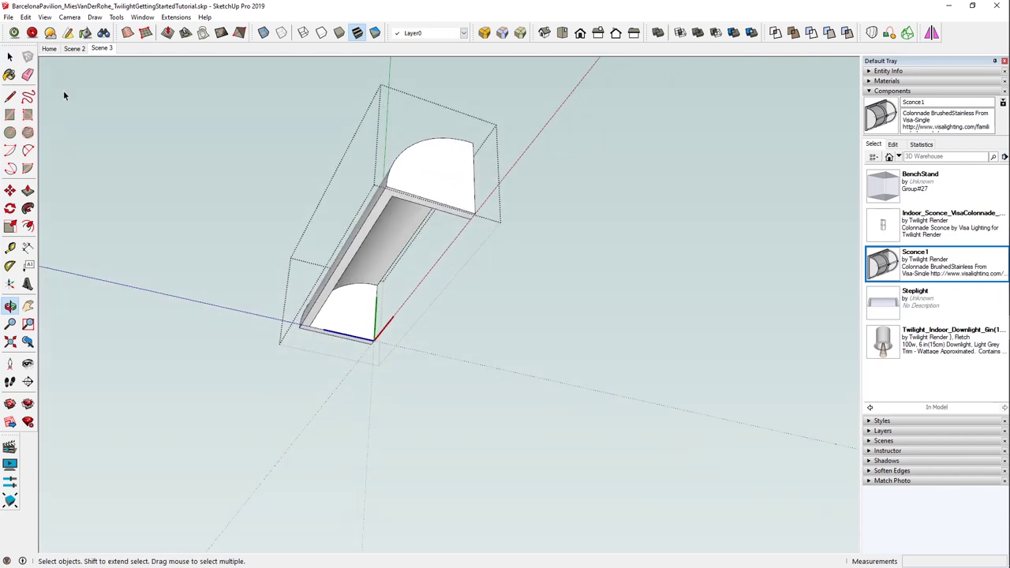
Add a Twilight Spot light with 1 cm radius, 10 W power and 120° fall-off
{"action": "left_click", "coordinate": [69, 35]}
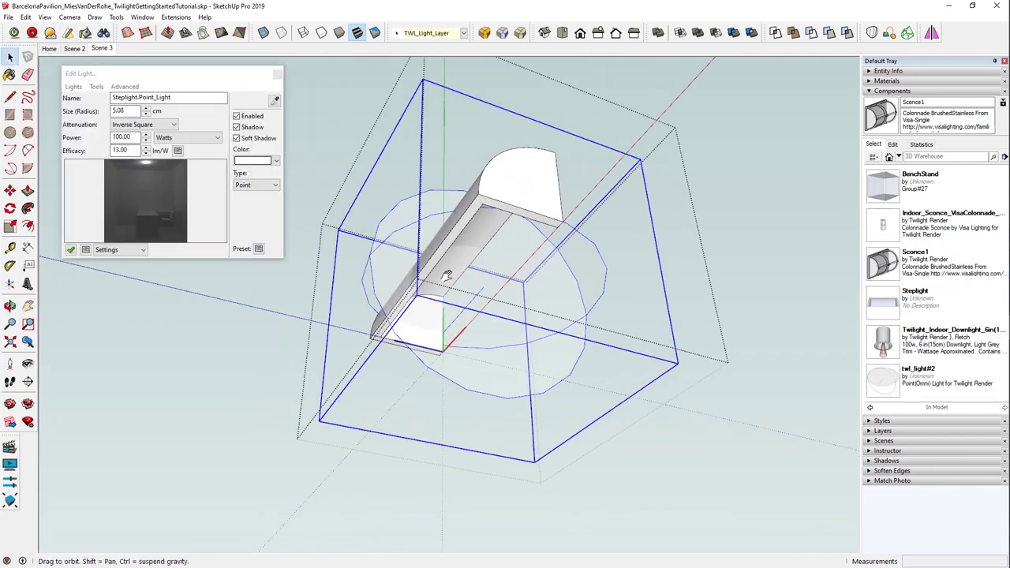
{"action": "double_click", "coordinate": [135, 110]}
{"action": "type", "text": "1"}
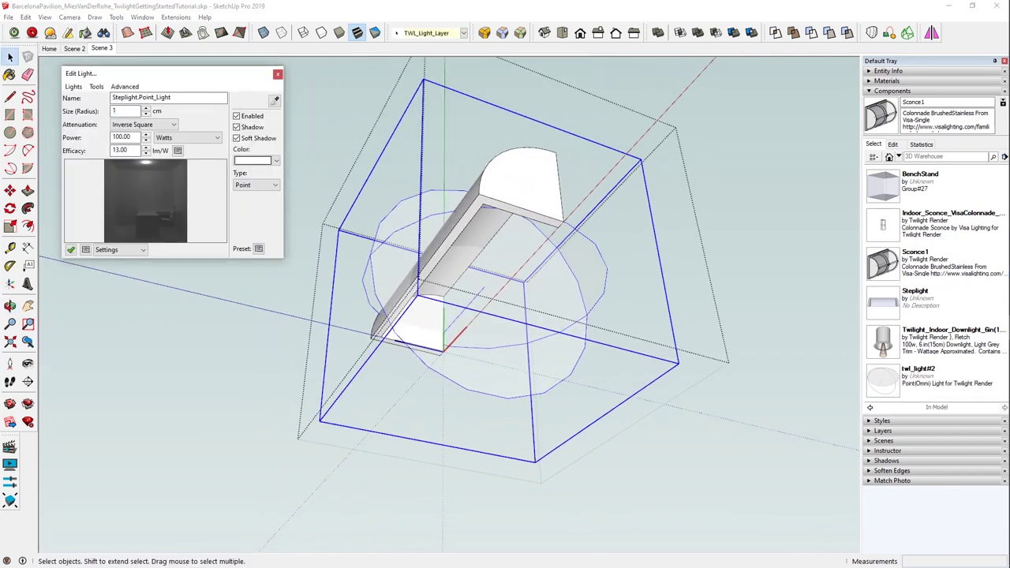
{"action": "key", "text": "Return"}
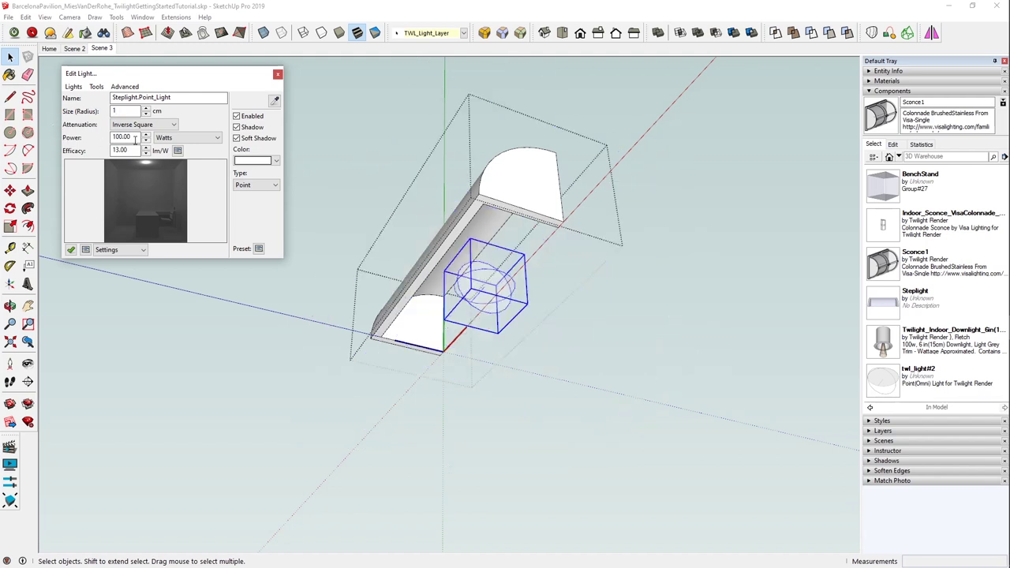
{"action": "double_click", "coordinate": [131, 138]}
{"action": "type", "text": "10"}
{"action": "left_click", "coordinate": [255, 185]}
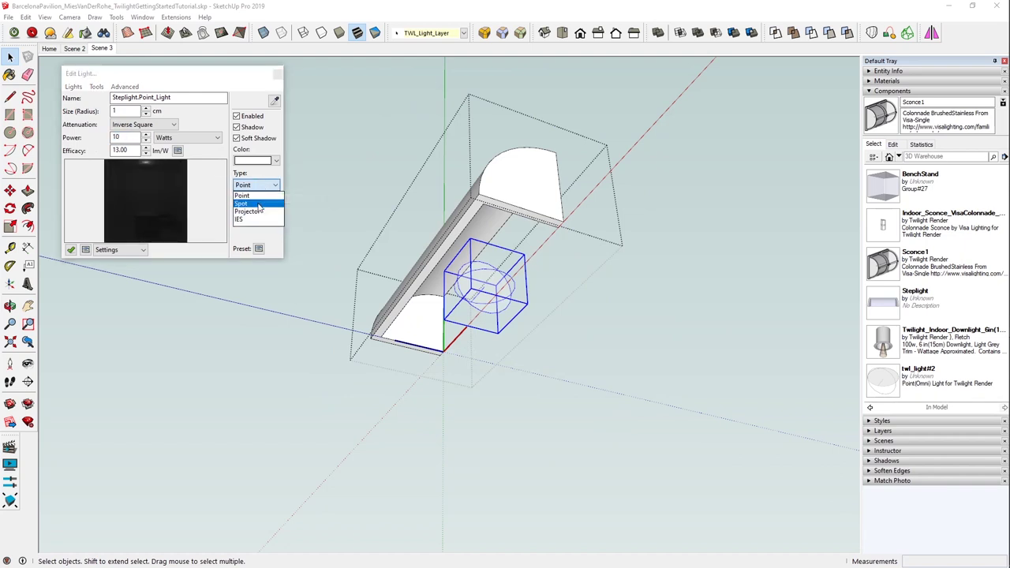
{"action": "left_click", "coordinate": [258, 203]}
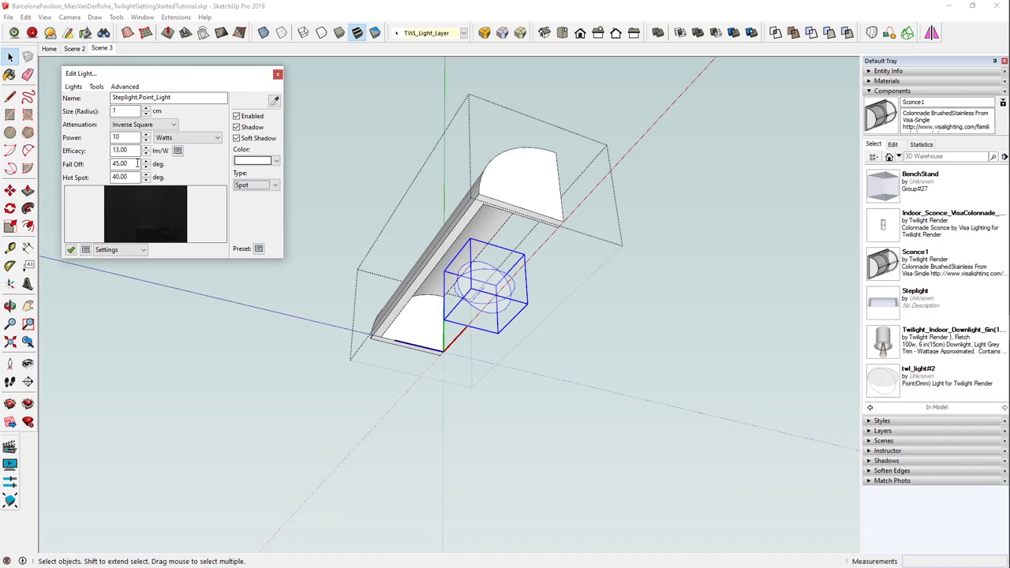
{"action": "type", "text": "120"}
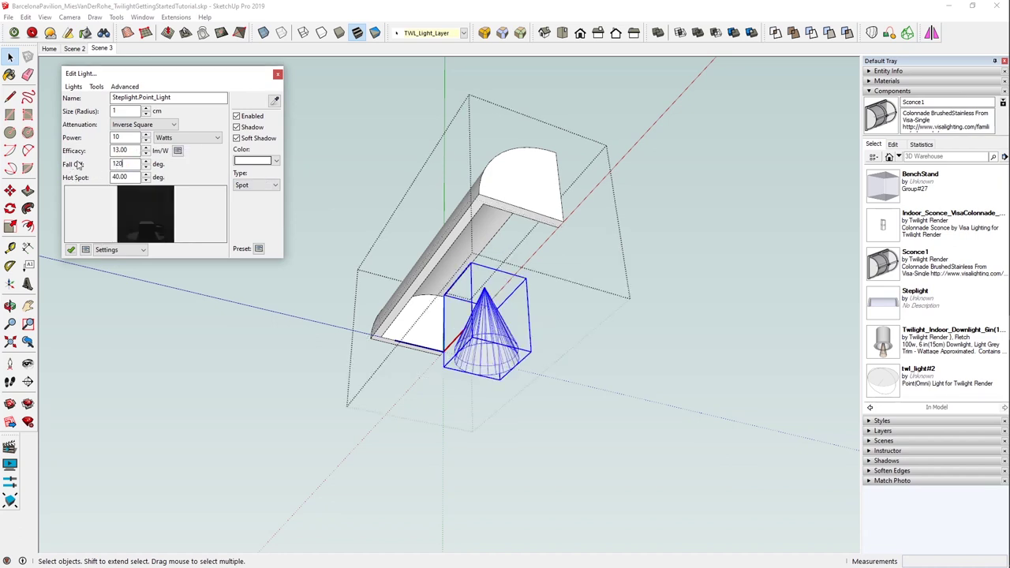
{"action": "left_click", "coordinate": [135, 177]}
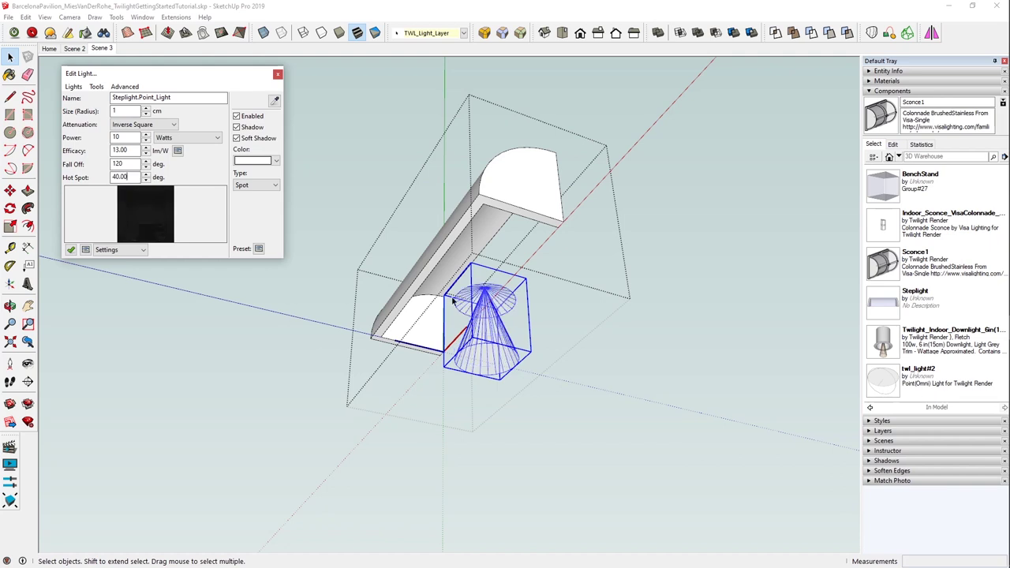
{"action": "middle_click_drag", "start_coordinate": [453, 301], "coordinate": [432, 432]}
{"action": "scroll", "coordinate": [479, 359], "scroll_direction": "down", "scroll_amount": 6}
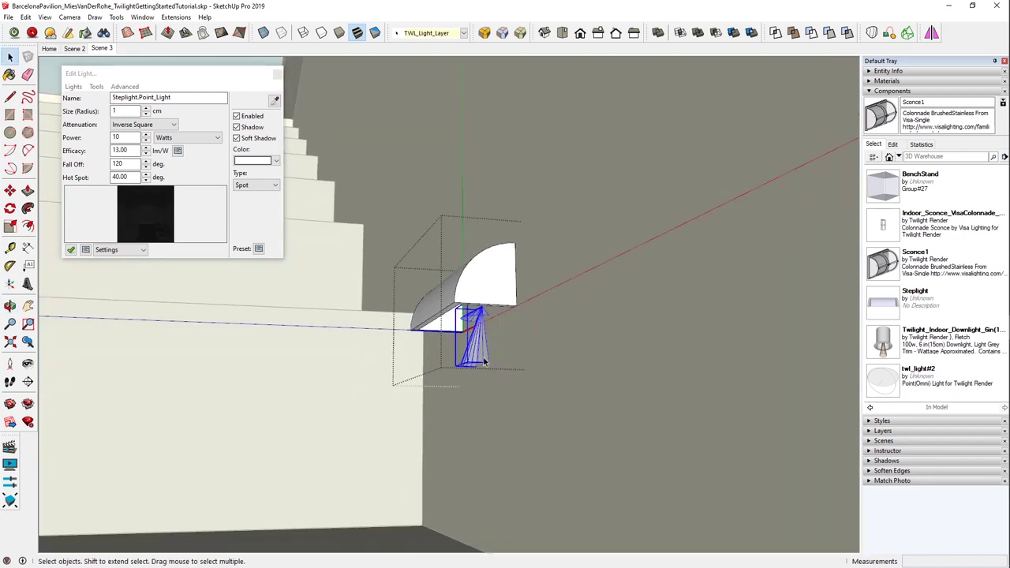
Rotate the spot light and nudge it in snugly under the stair nosing
{"action": "key", "text": "m"}
{"action": "middle_click_drag", "start_coordinate": [483, 353], "coordinate": [480, 367]}
{"action": "key", "text": "space"}
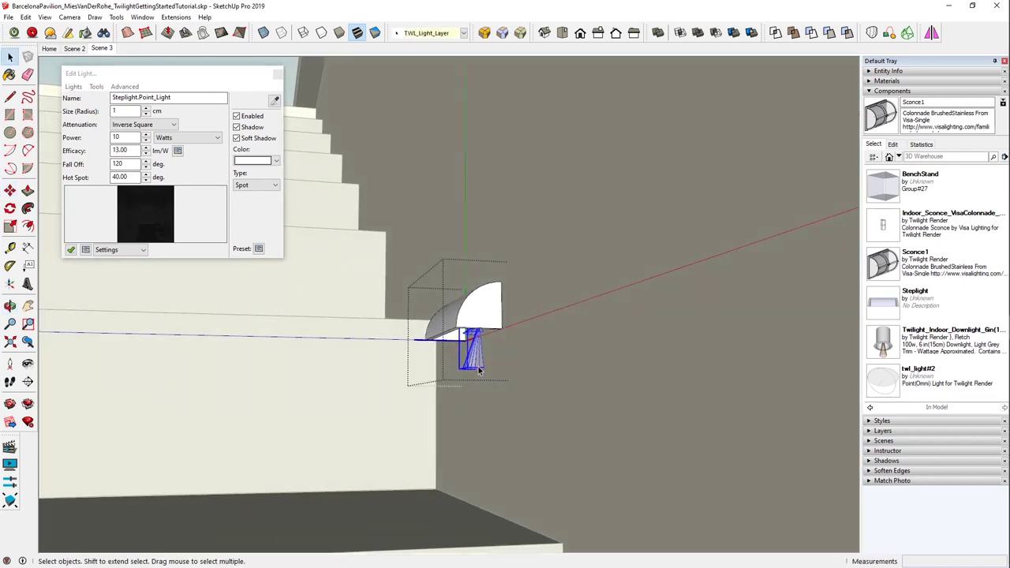
{"action": "key", "text": "m"}
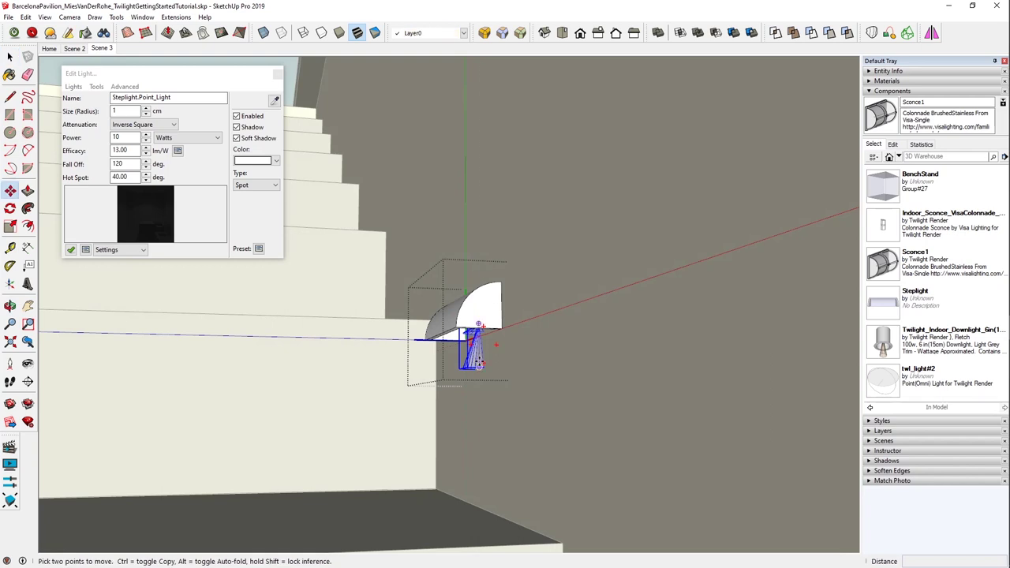
{"action": "left_click", "coordinate": [496, 344]}
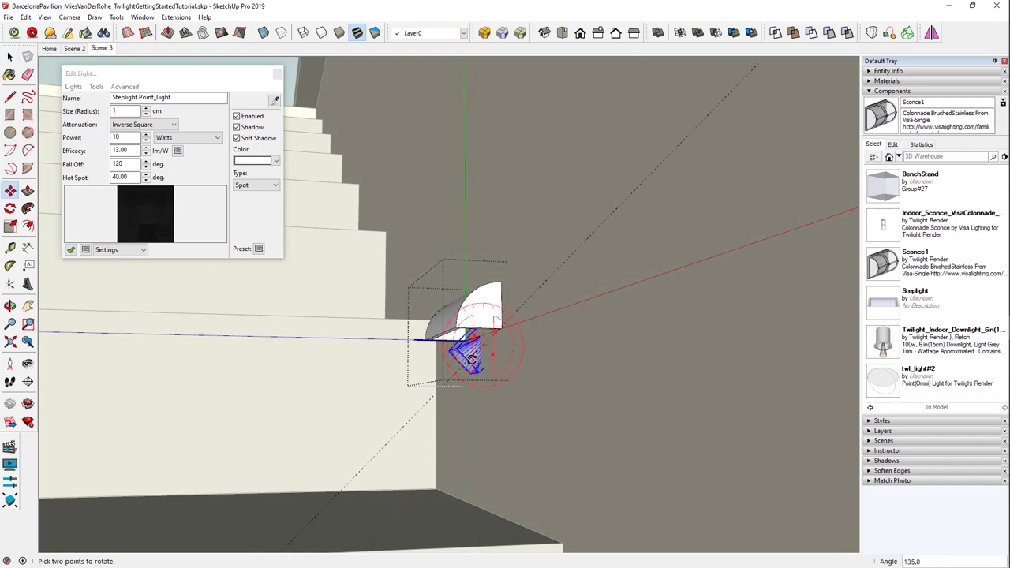
{"action": "left_click", "coordinate": [489, 322]}
{"action": "scroll", "coordinate": [490, 321], "scroll_direction": "up", "scroll_amount": 2}
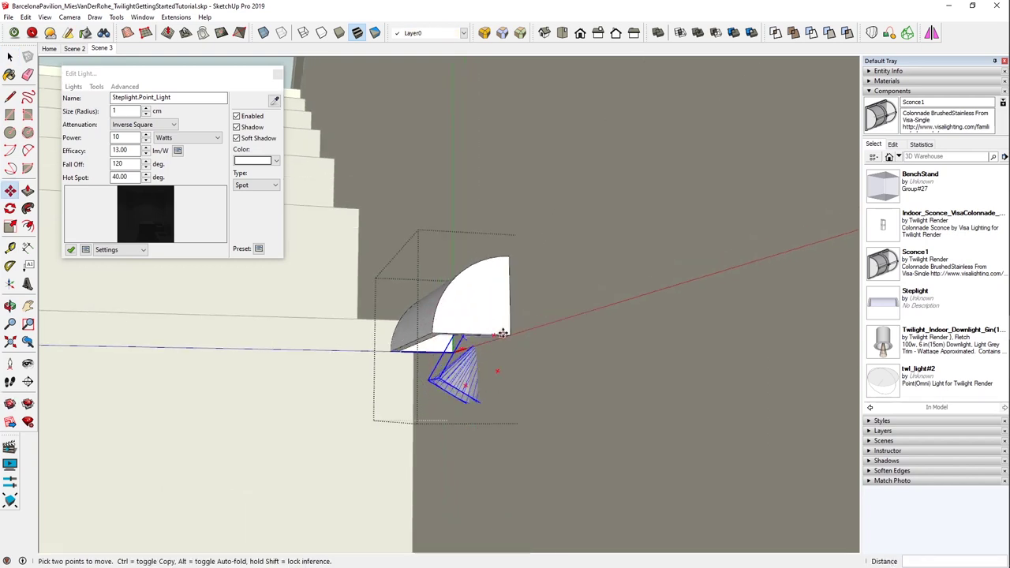
{"action": "left_click", "coordinate": [496, 333]}
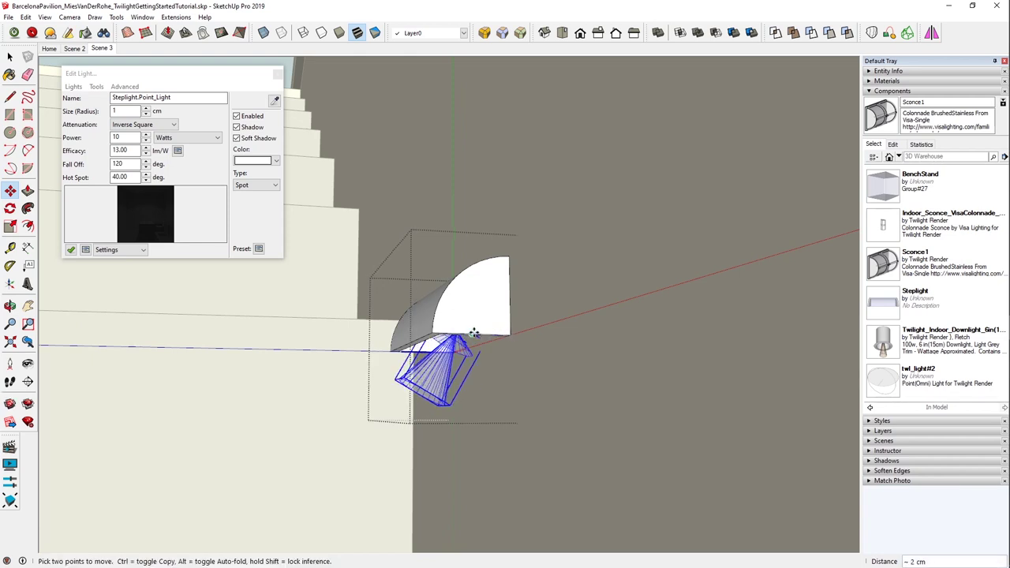
{"action": "middle_click_drag", "start_coordinate": [450, 321], "coordinate": [442, 288]}
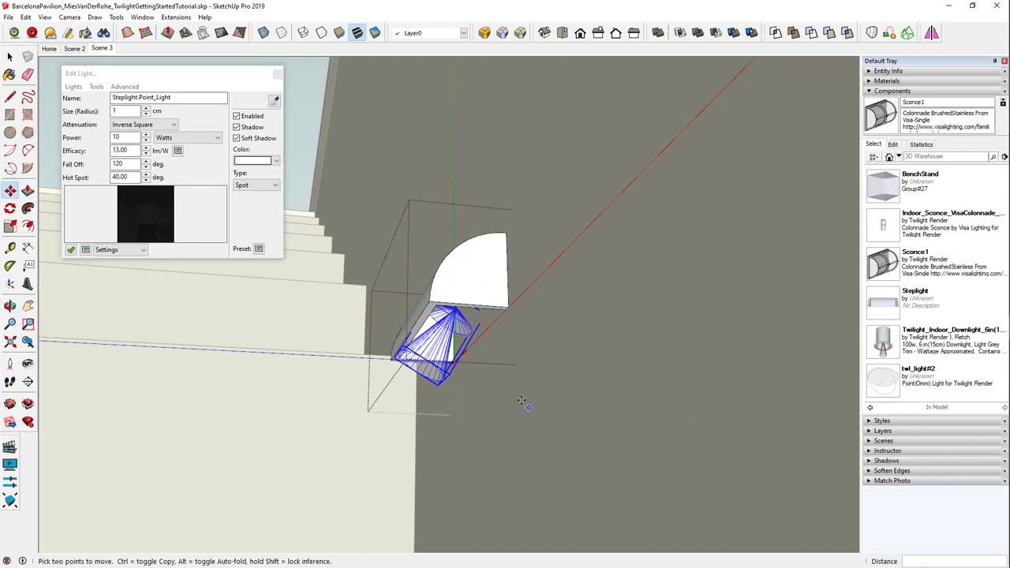
{"action": "left_click", "coordinate": [9, 56]}
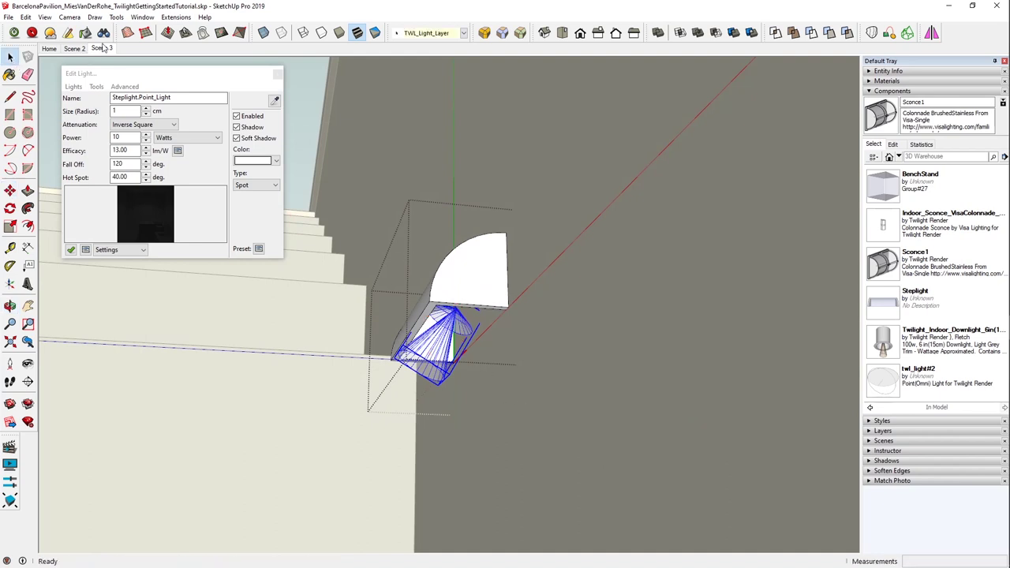
Set the light colour to a warm pale yellow and close the light editor
{"action": "left_click", "coordinate": [275, 160]}
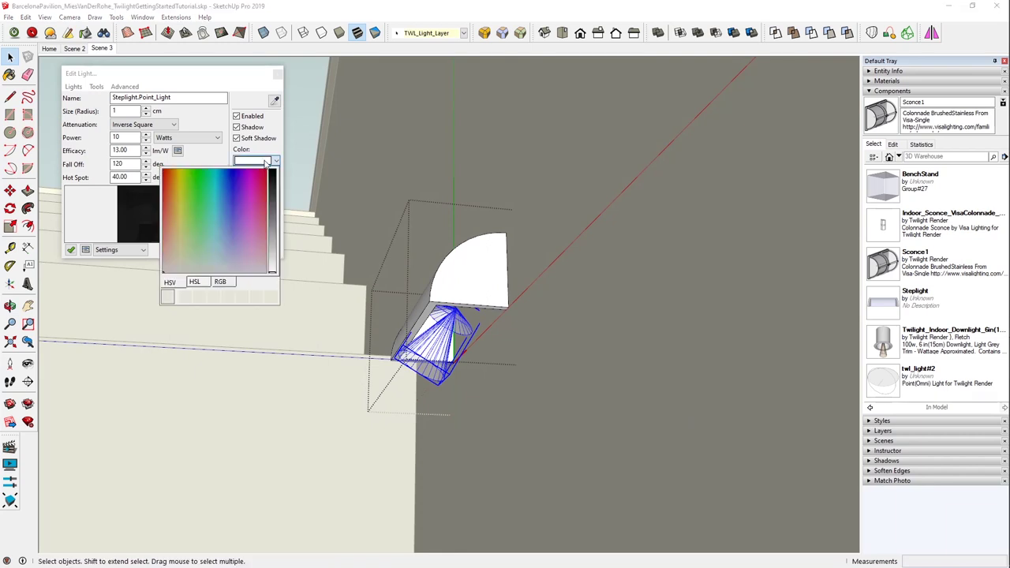
{"action": "left_click", "coordinate": [201, 298]}
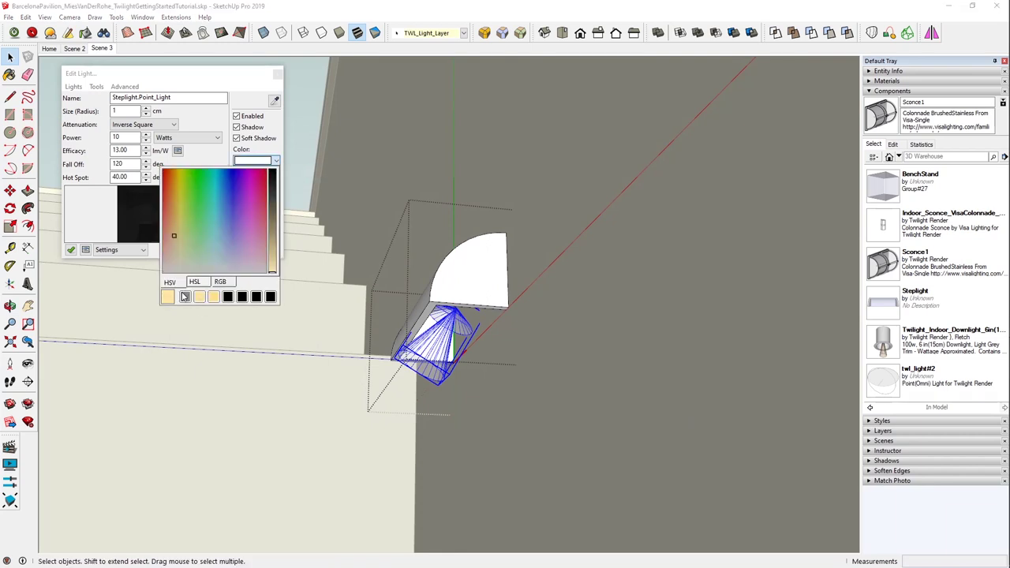
{"action": "left_click", "coordinate": [197, 78]}
{"action": "left_click", "coordinate": [103, 48]}
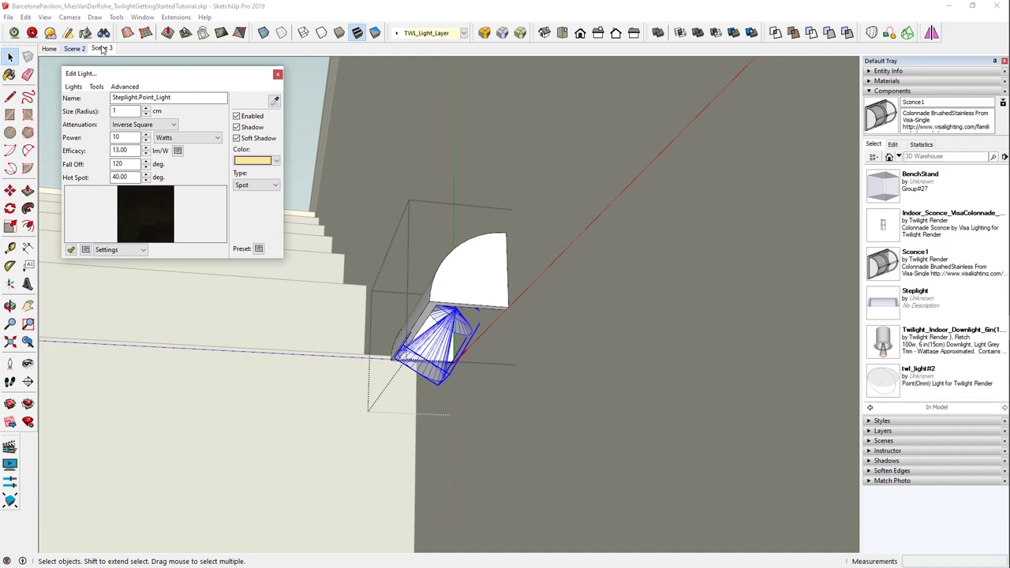
{"action": "left_click", "coordinate": [278, 75]}
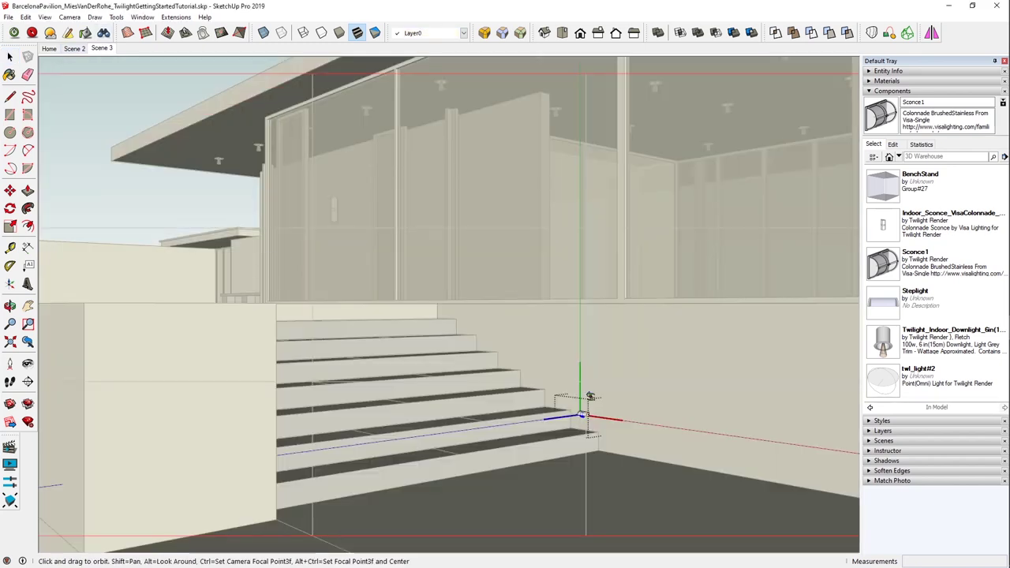
Copy the step light up the stairs as a six-copy array, one per step
{"action": "left_click", "coordinate": [10, 56]}
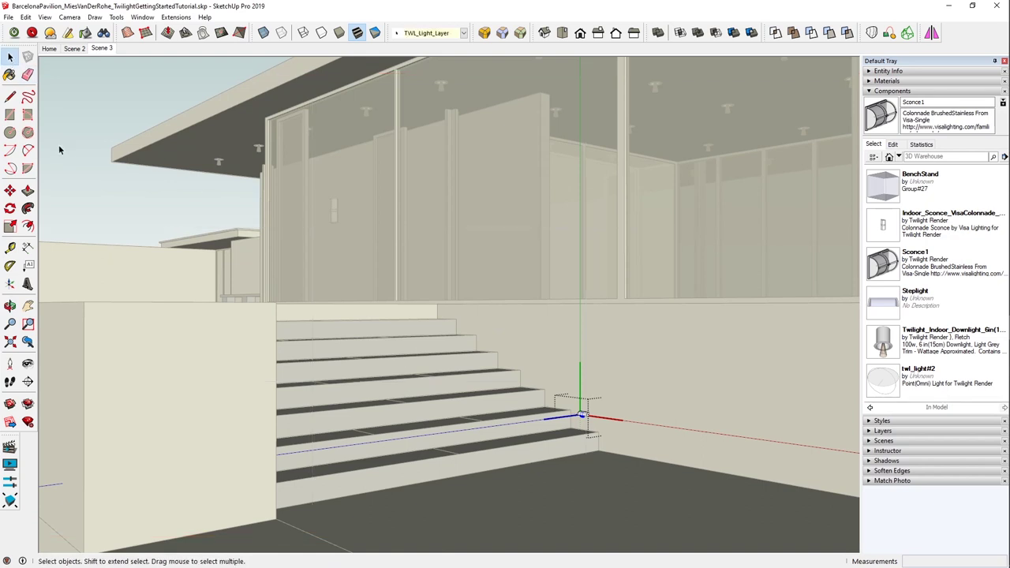
{"action": "left_click", "coordinate": [581, 414]}
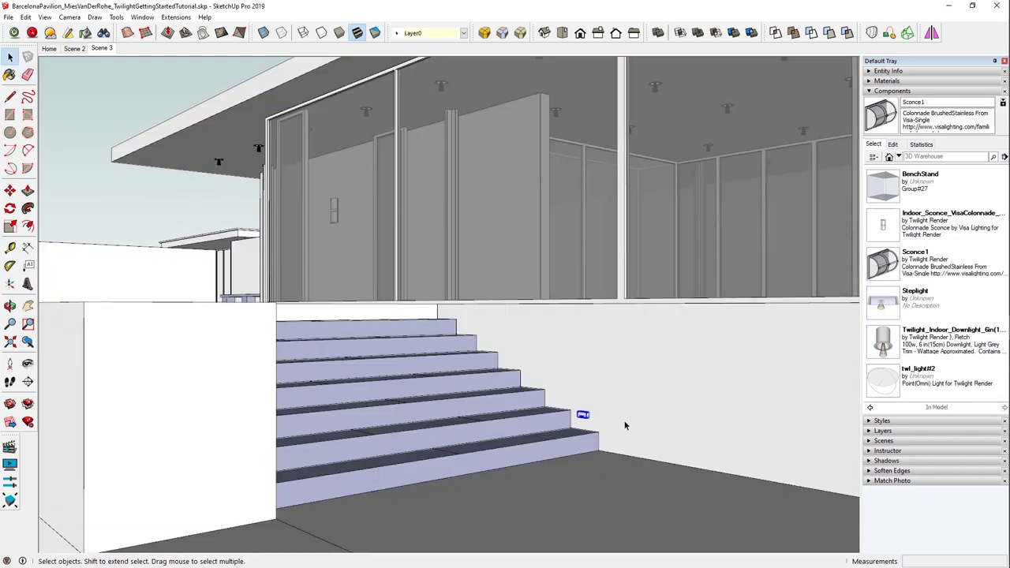
{"action": "key", "text": "m"}
{"action": "left_click", "coordinate": [597, 431]}
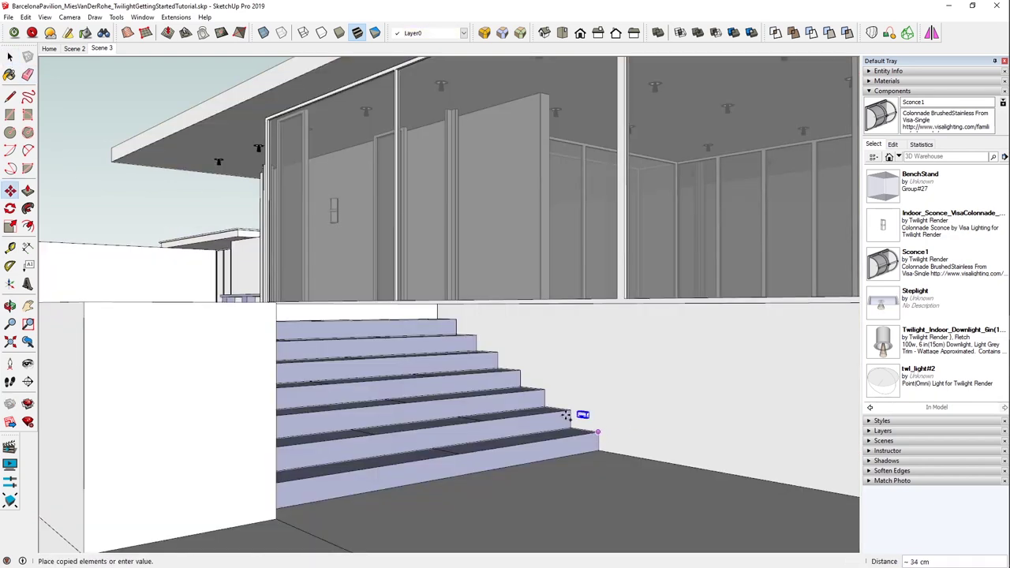
{"action": "type", "text": "*5"}
{"action": "key", "text": "Return"}
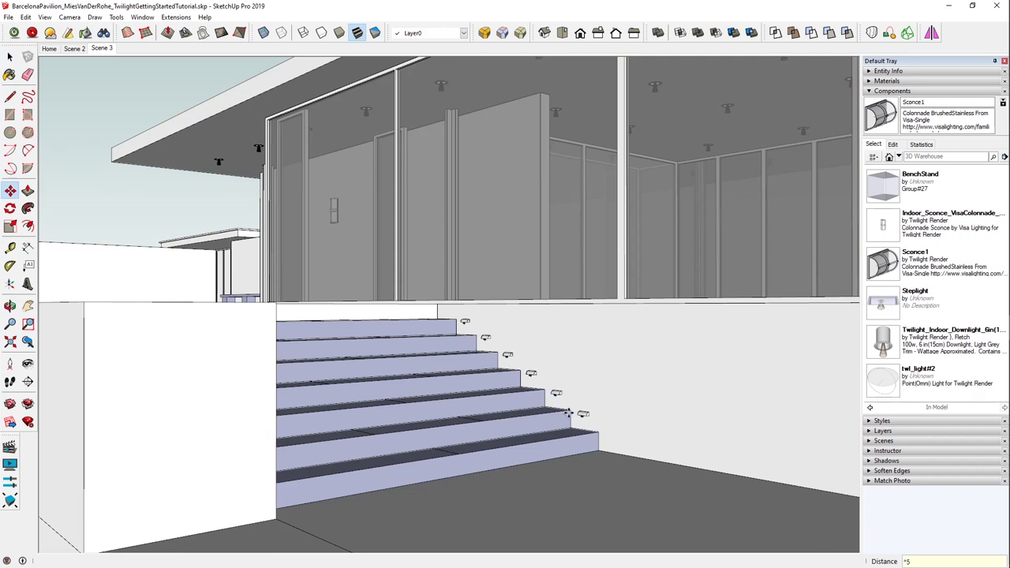
{"action": "type", "text": "6"}
{"action": "key", "text": "Return"}
{"action": "left_click", "coordinate": [9, 56]}
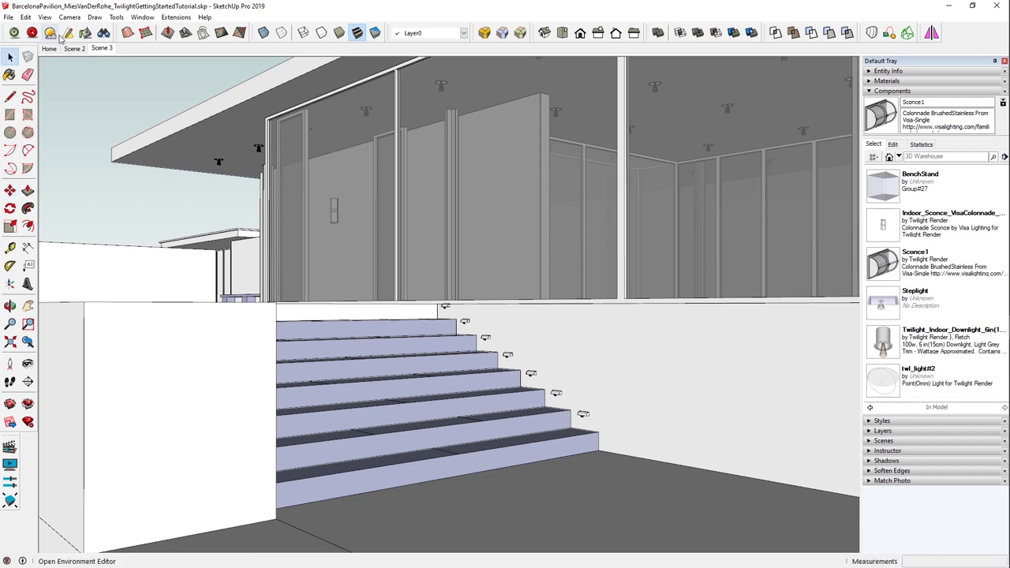
{"action": "left_click", "coordinate": [101, 49]}
Start a Twilight exploration render and switch all lights off with Tools > All Off
{"action": "left_click", "coordinate": [30, 34]}
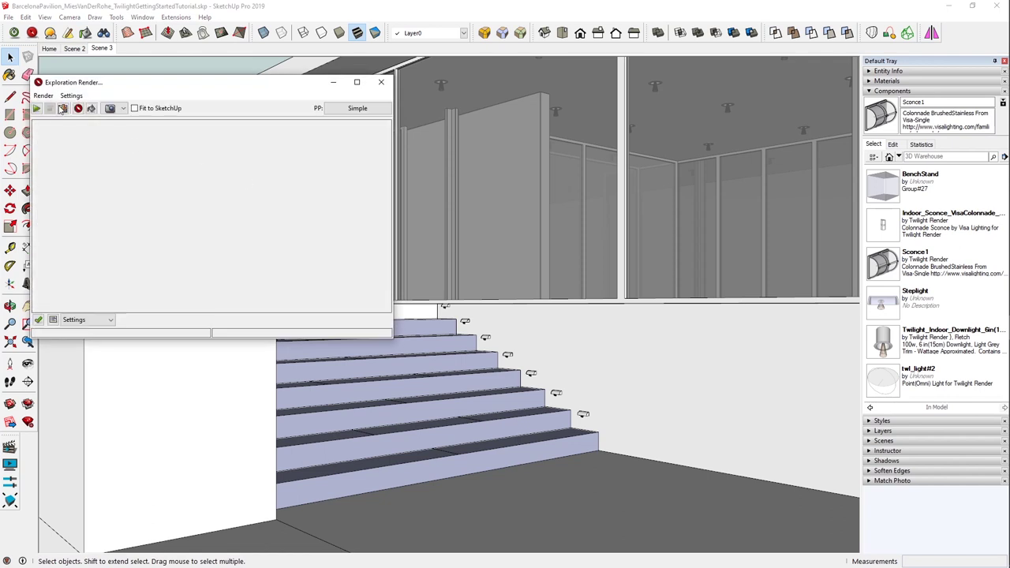
{"action": "left_click", "coordinate": [43, 95]}
{"action": "left_click", "coordinate": [43, 95]}
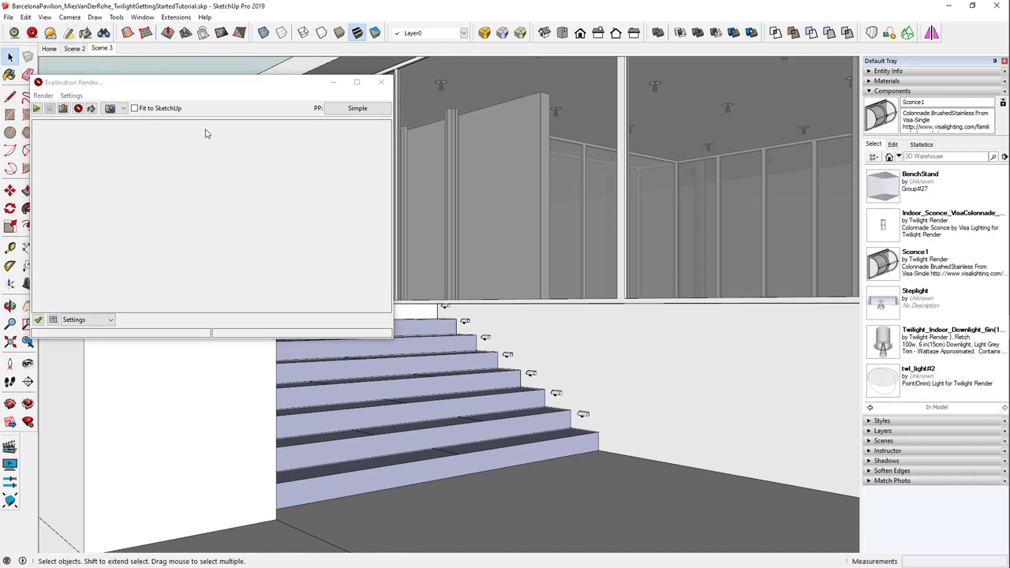
{"action": "left_click", "coordinate": [73, 87]}
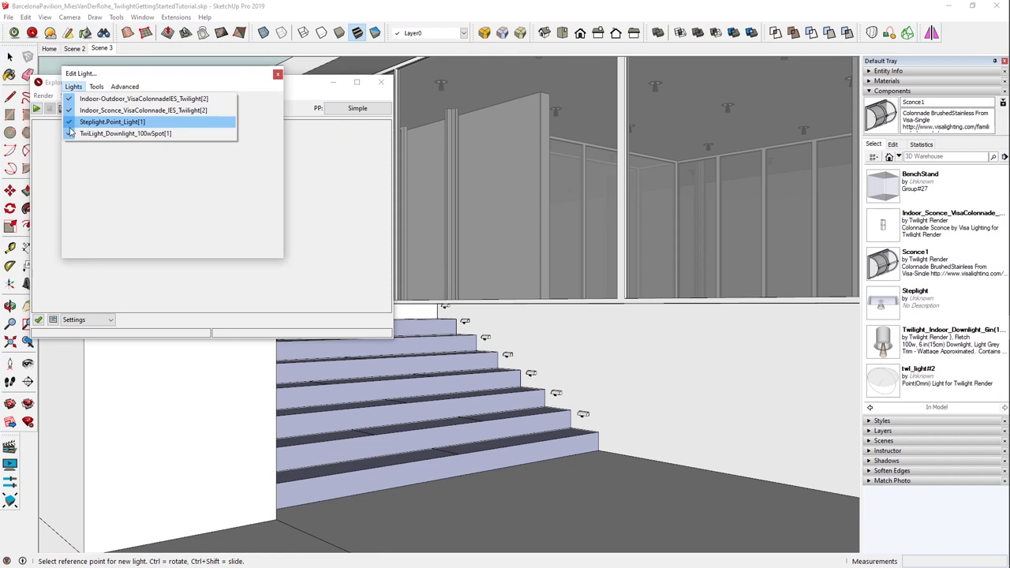
{"action": "left_click", "coordinate": [96, 87]}
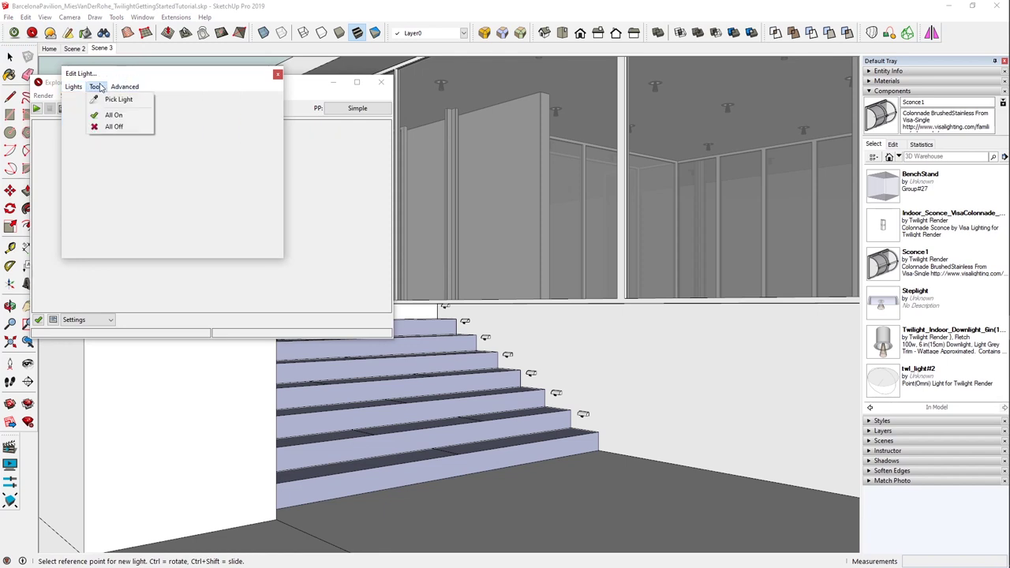
{"action": "left_click", "coordinate": [110, 127]}
Re-enable only Steplight.Point_Light, let the render show the glowing steps, then close it
{"action": "left_click", "coordinate": [73, 87]}
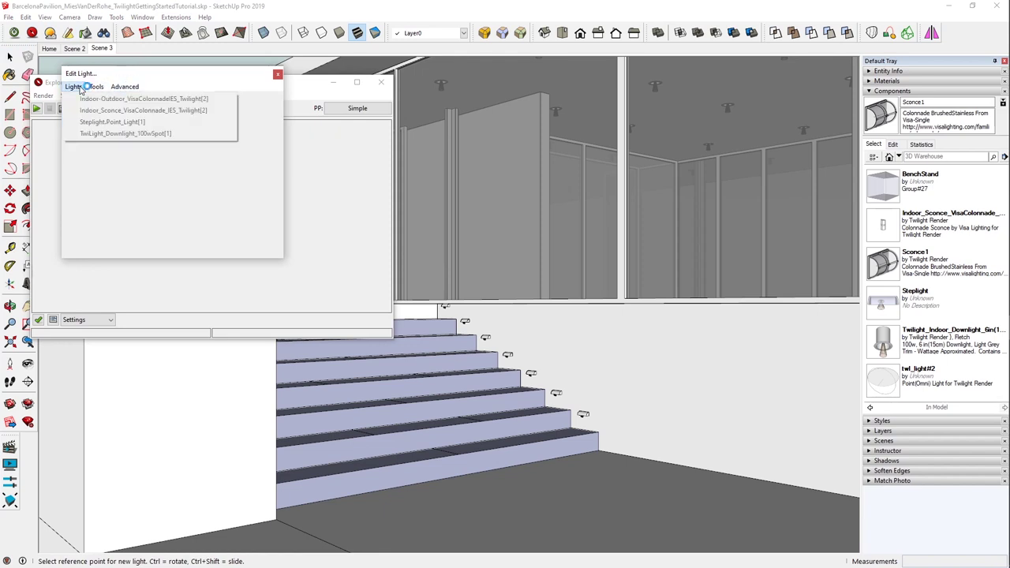
{"action": "left_click", "coordinate": [103, 123]}
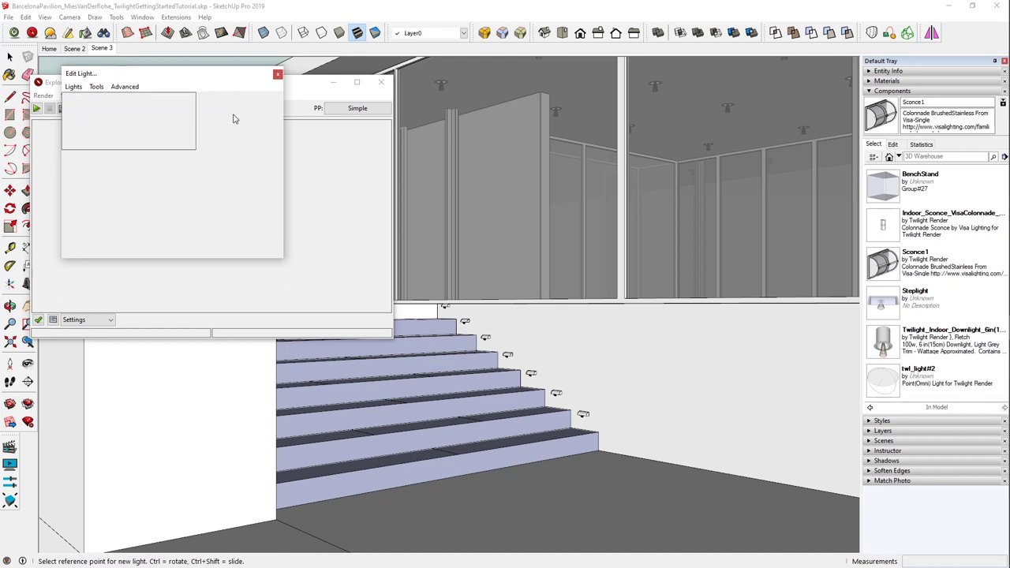
{"action": "left_click", "coordinate": [237, 116]}
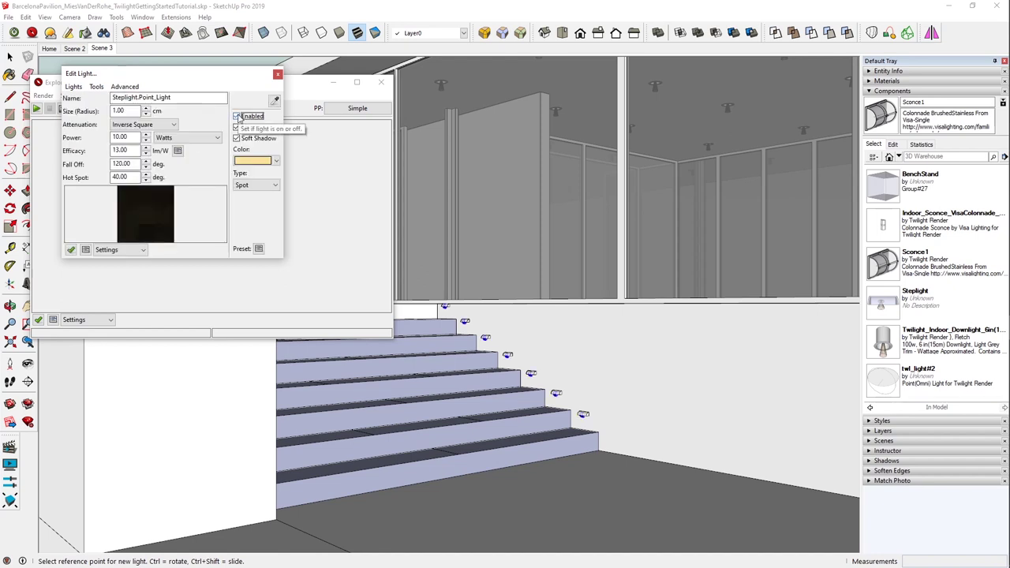
{"action": "left_click", "coordinate": [278, 75]}
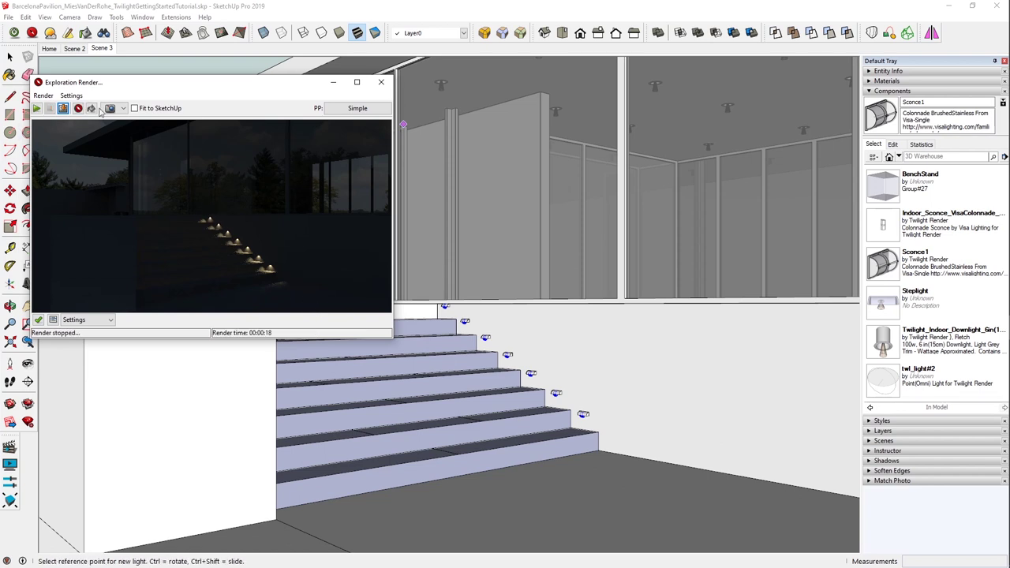
{"action": "left_click", "coordinate": [381, 85]}
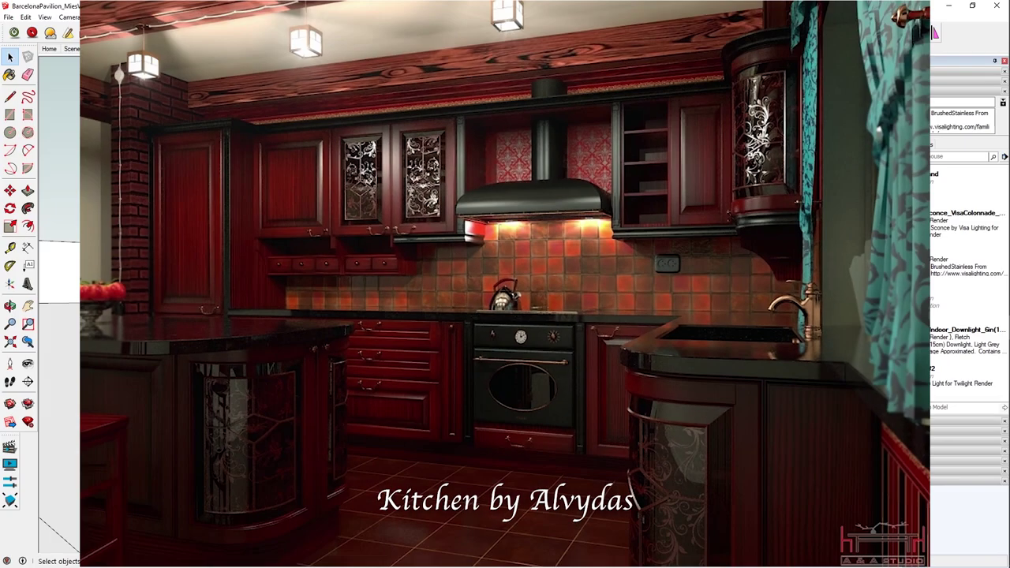
{"action": "key", "text": "e"}
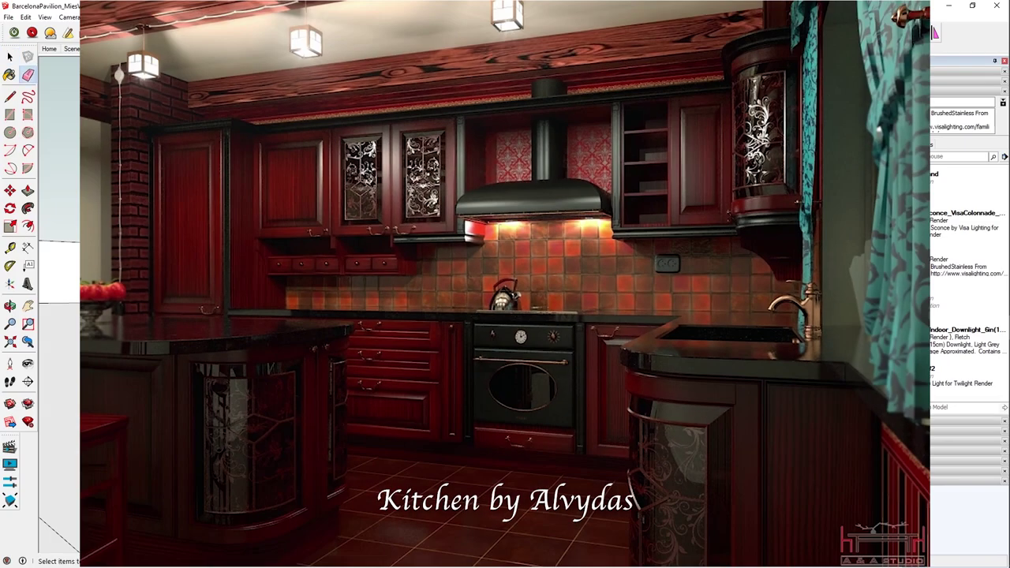